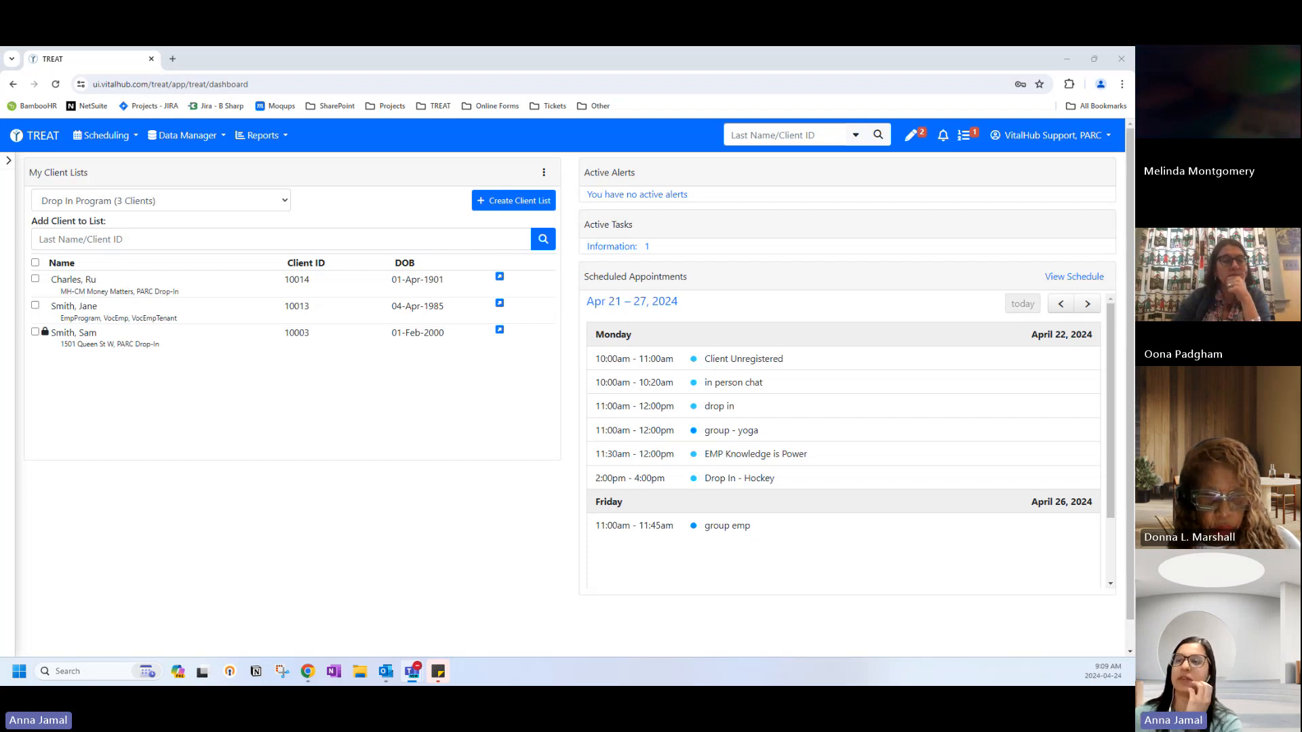
Open the Demographics record of the first Drop In Program client.
{"action": "left_click", "coordinate": [87, 280]}
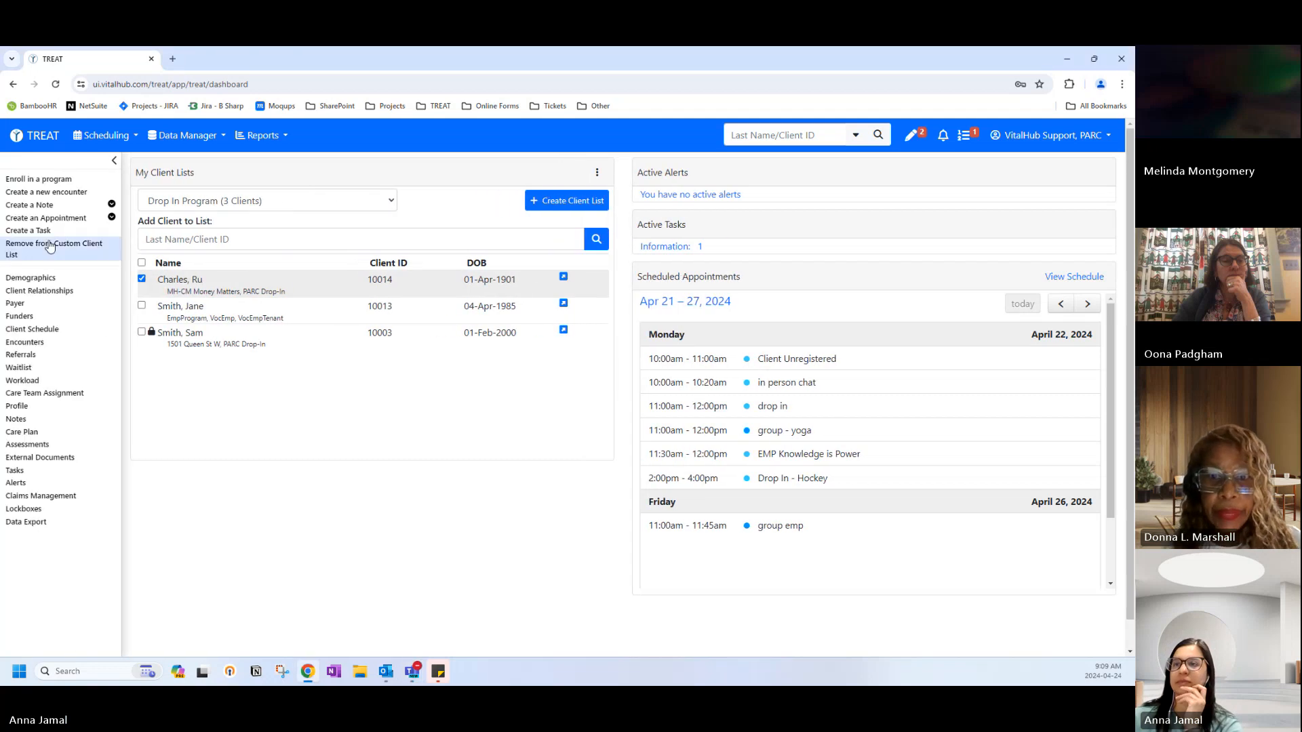
{"action": "left_click", "coordinate": [31, 278]}
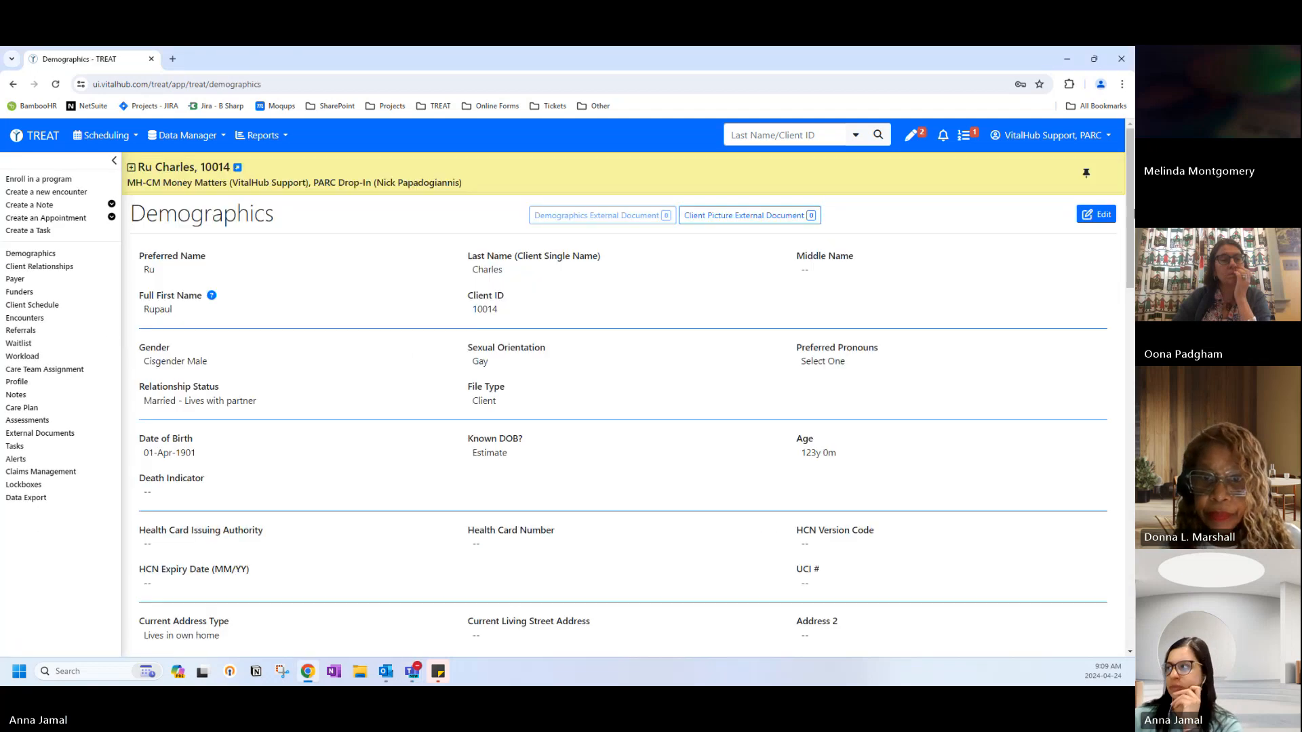
Put the client's Demographics page into edit mode.
{"action": "left_click", "coordinate": [1096, 215]}
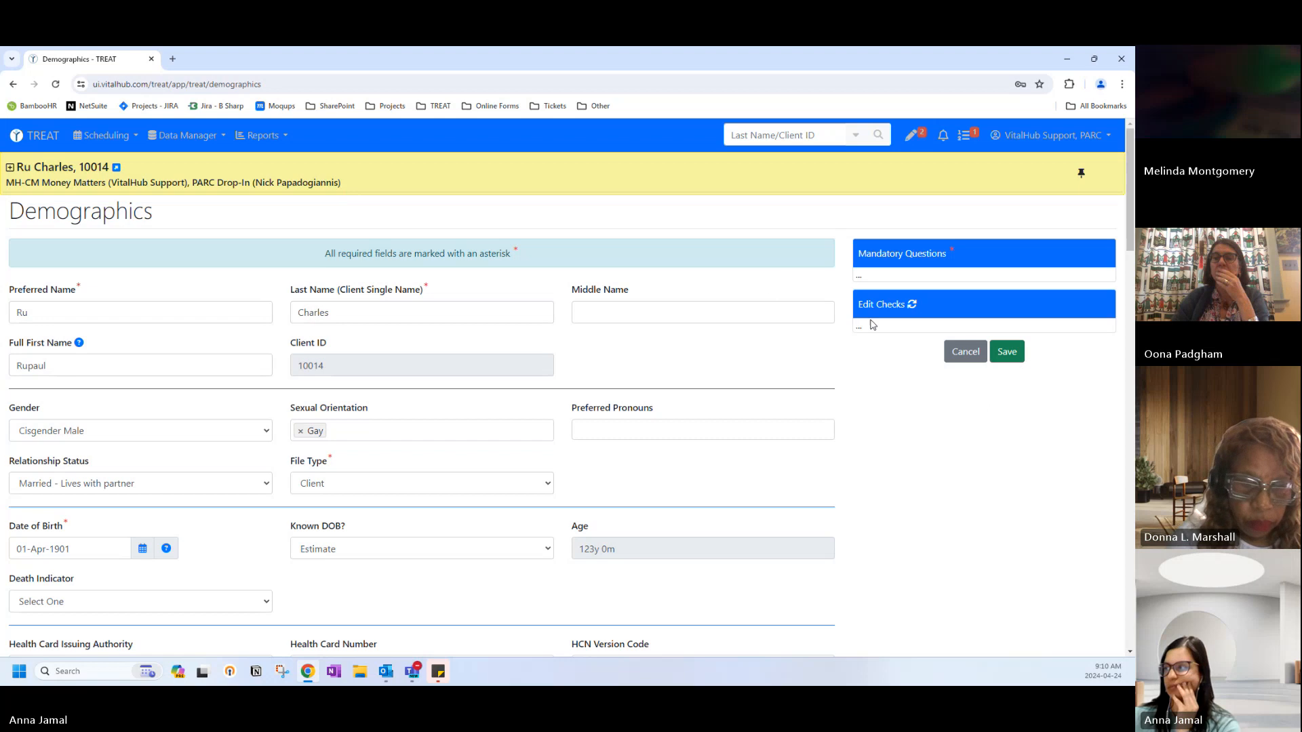
Look over the Demographics edit form, then cancel the edit to raise the discard confirmation.
{"action": "scroll", "coordinate": [873, 326], "scroll_direction": "down", "scroll_amount": 3}
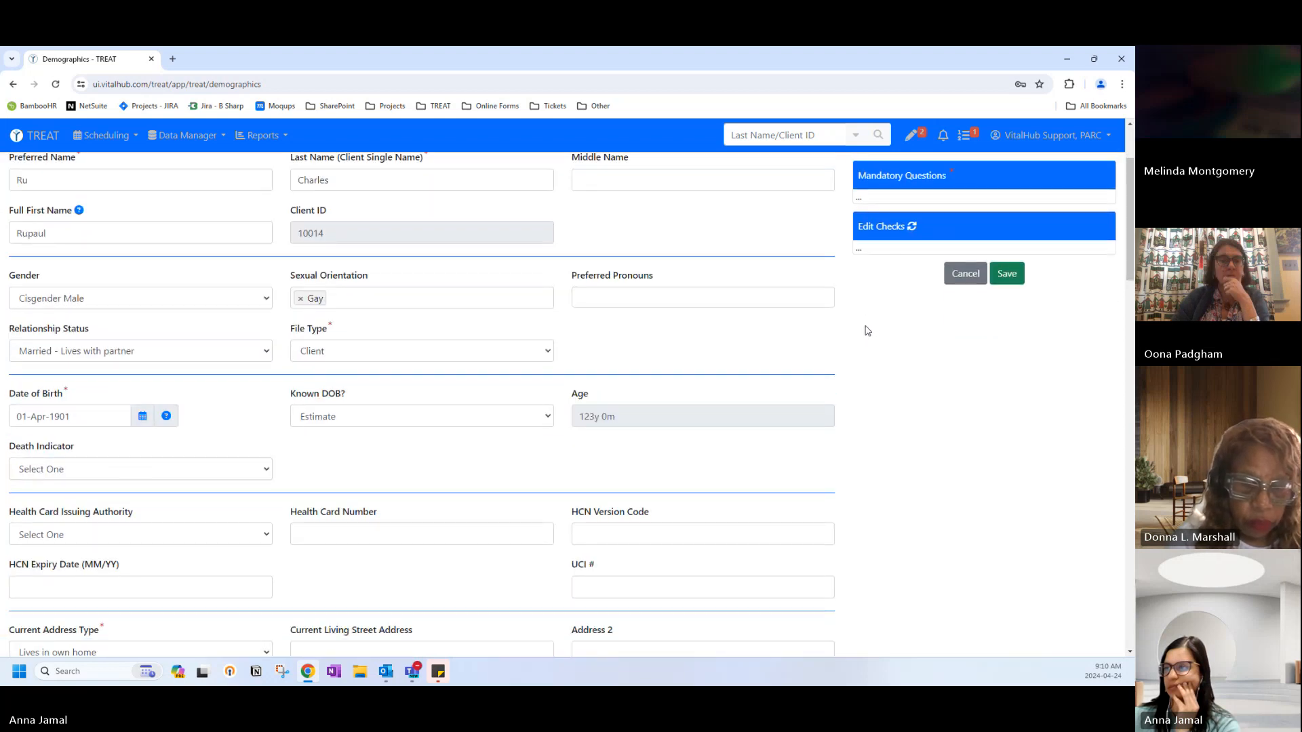
{"action": "scroll", "coordinate": [865, 331], "scroll_direction": "down", "scroll_amount": 1}
{"action": "scroll", "coordinate": [856, 331], "scroll_direction": "up", "scroll_amount": 4}
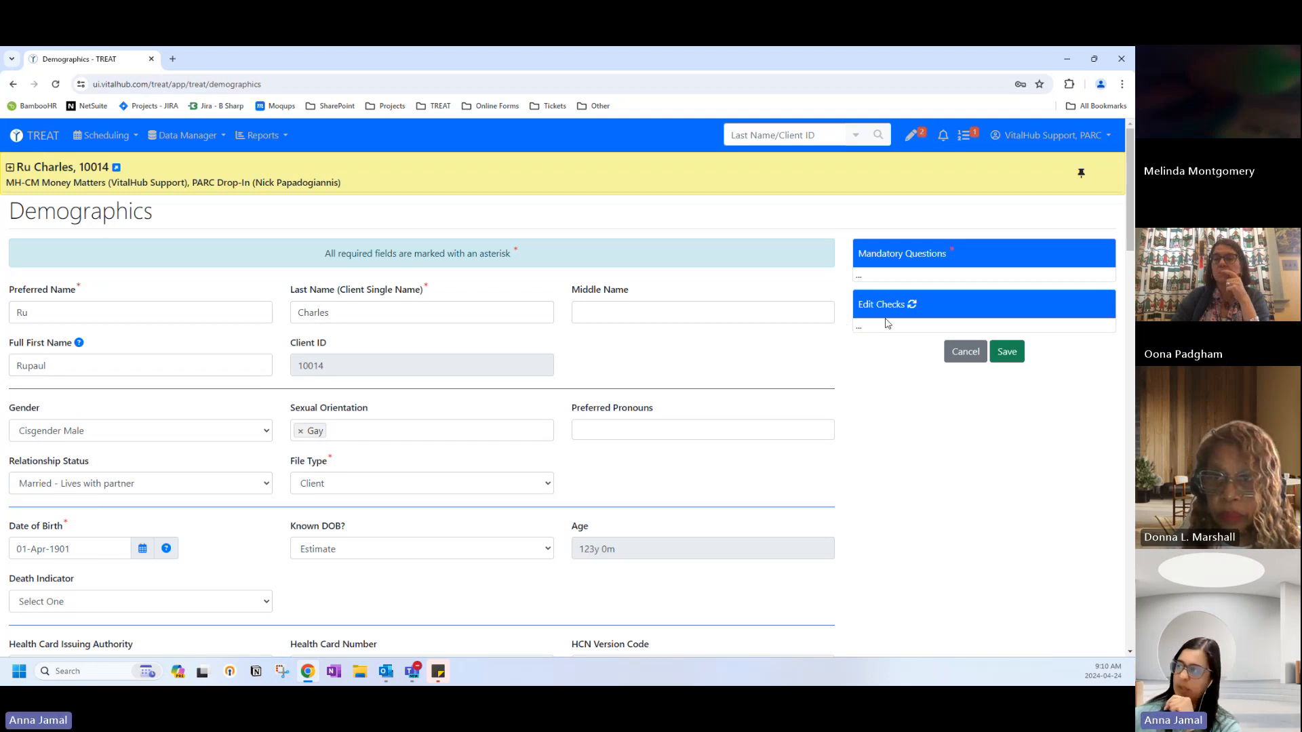
{"action": "left_click", "coordinate": [950, 354]}
Discard the Demographics changes and review the read-only record down to the IAR - OCAN fields.
{"action": "left_click", "coordinate": [616, 277]}
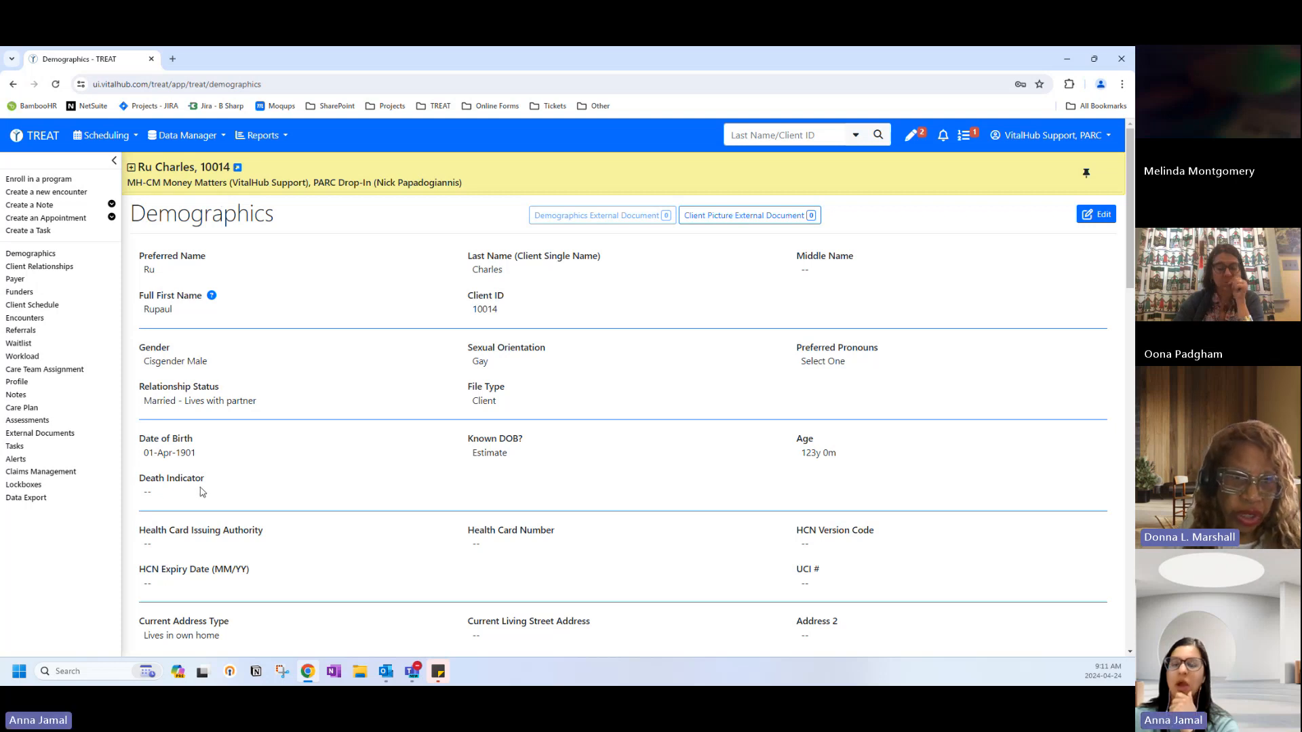
{"action": "scroll", "coordinate": [202, 492], "scroll_direction": "down", "scroll_amount": 19}
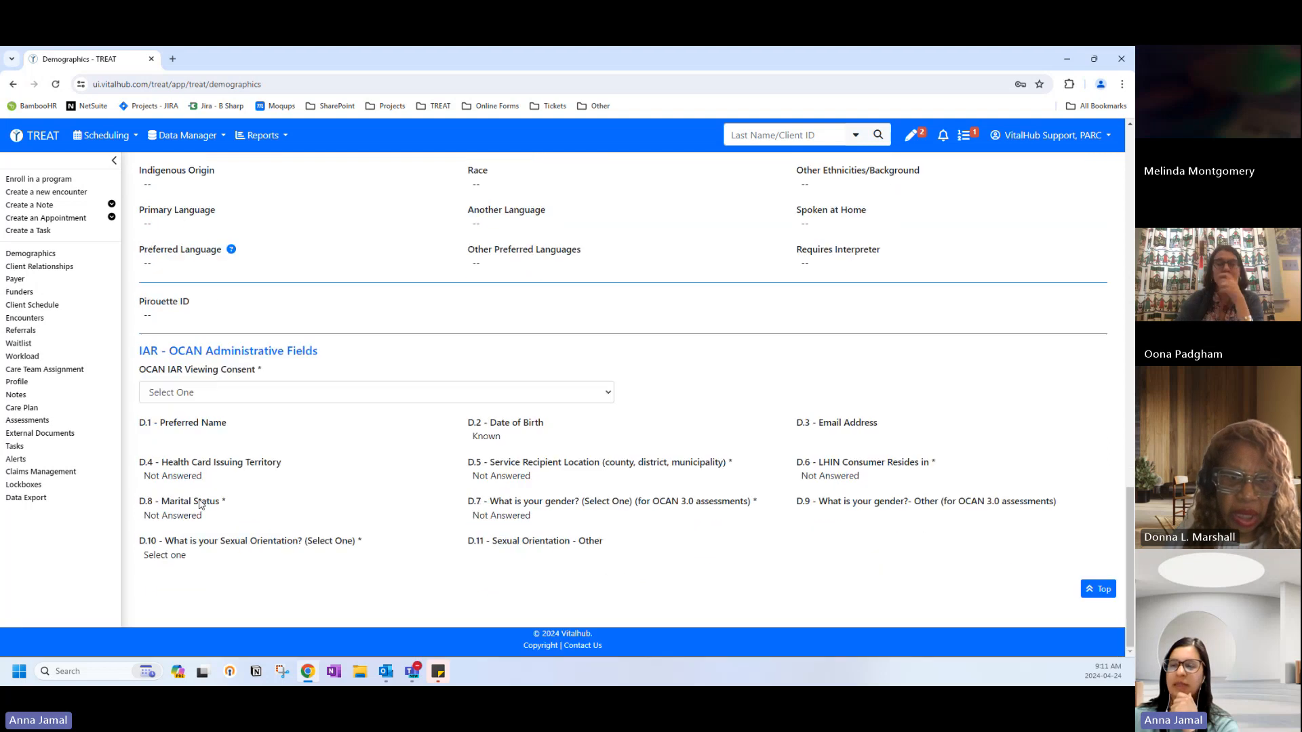
{"action": "scroll", "coordinate": [201, 504], "scroll_direction": "up", "scroll_amount": 19}
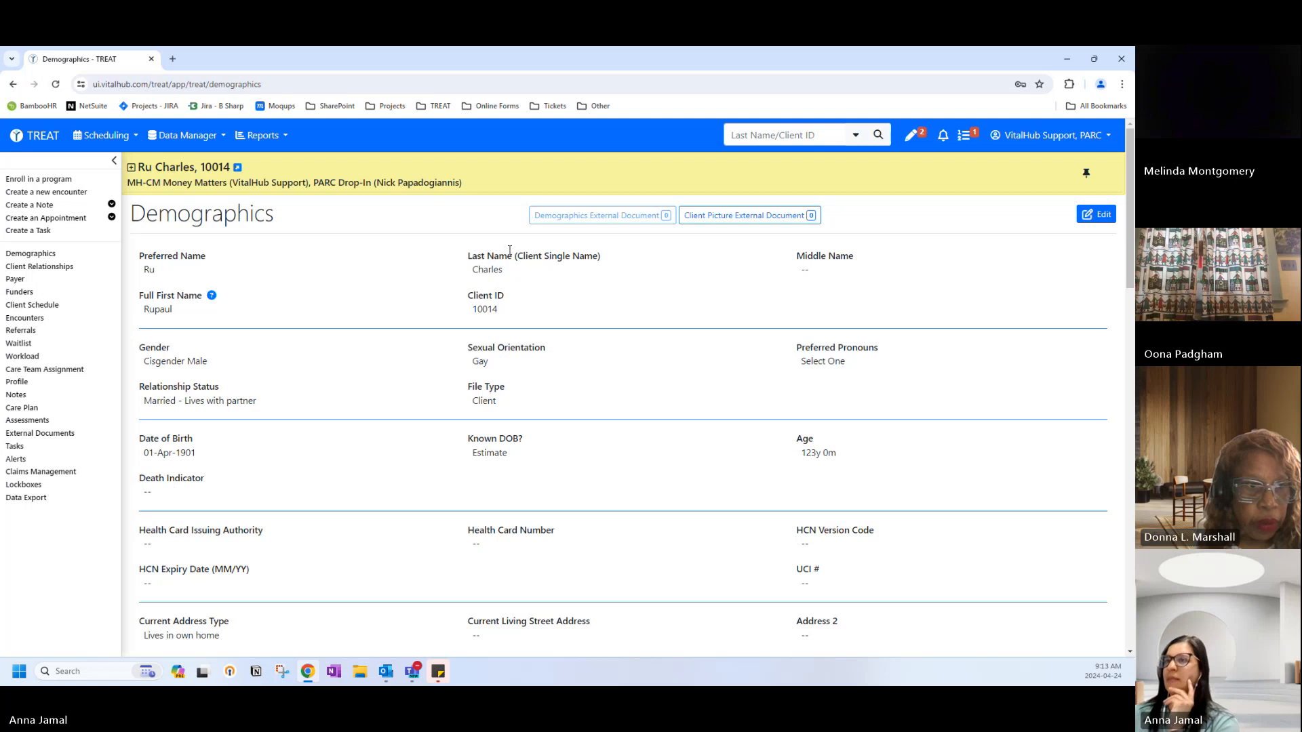
{"action": "left_click", "coordinate": [173, 58]}
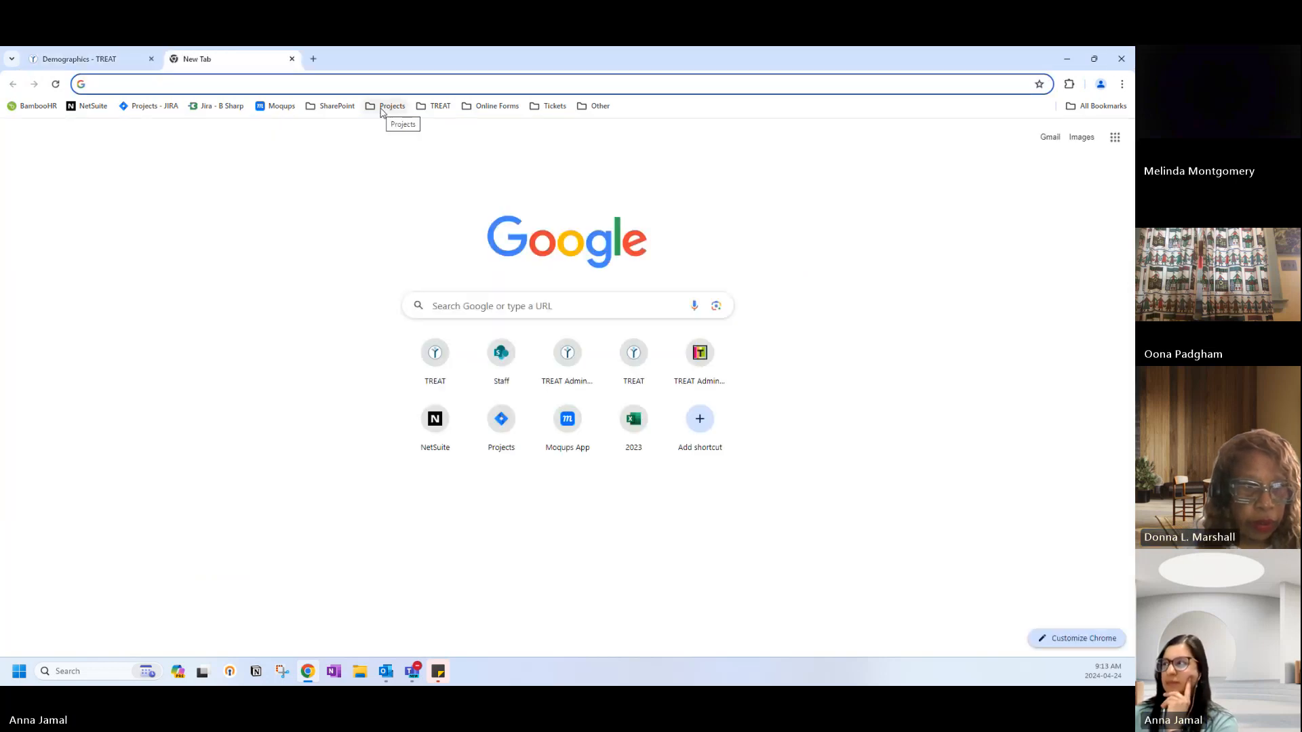
{"action": "left_click", "coordinate": [437, 107]}
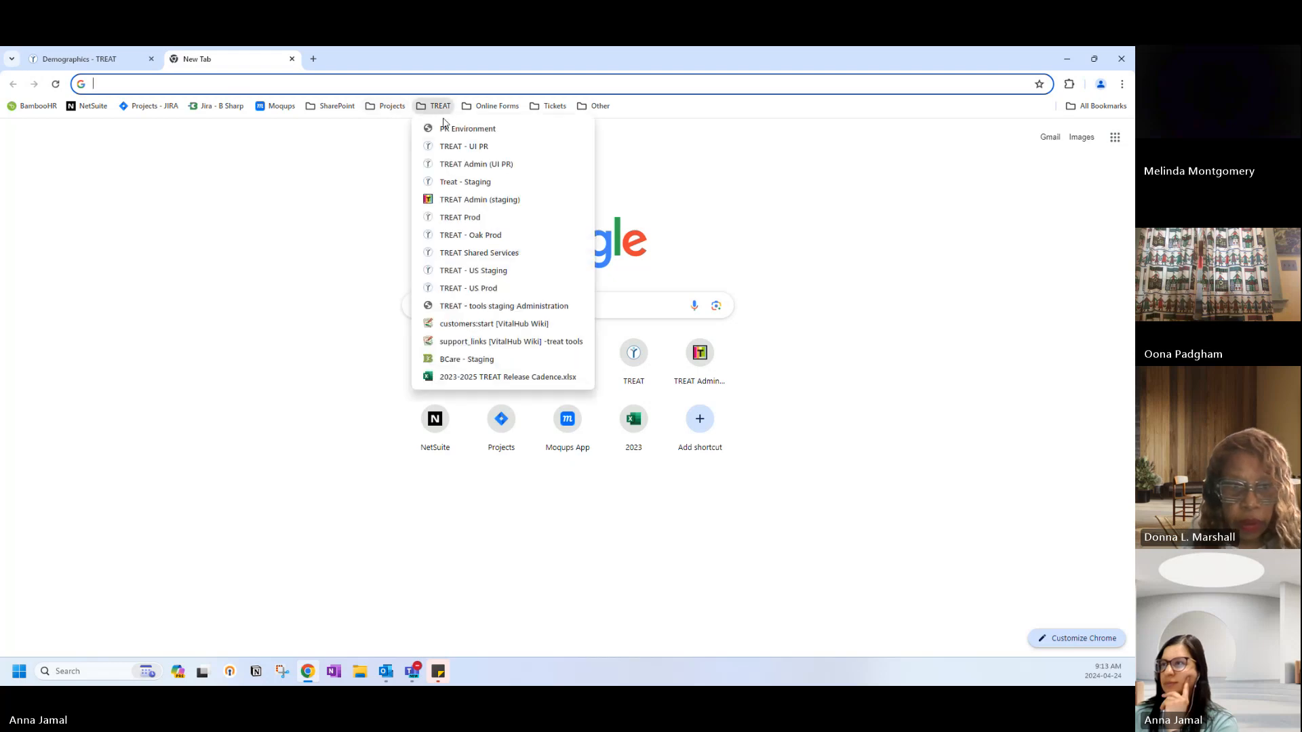
{"action": "left_click", "coordinate": [450, 165]}
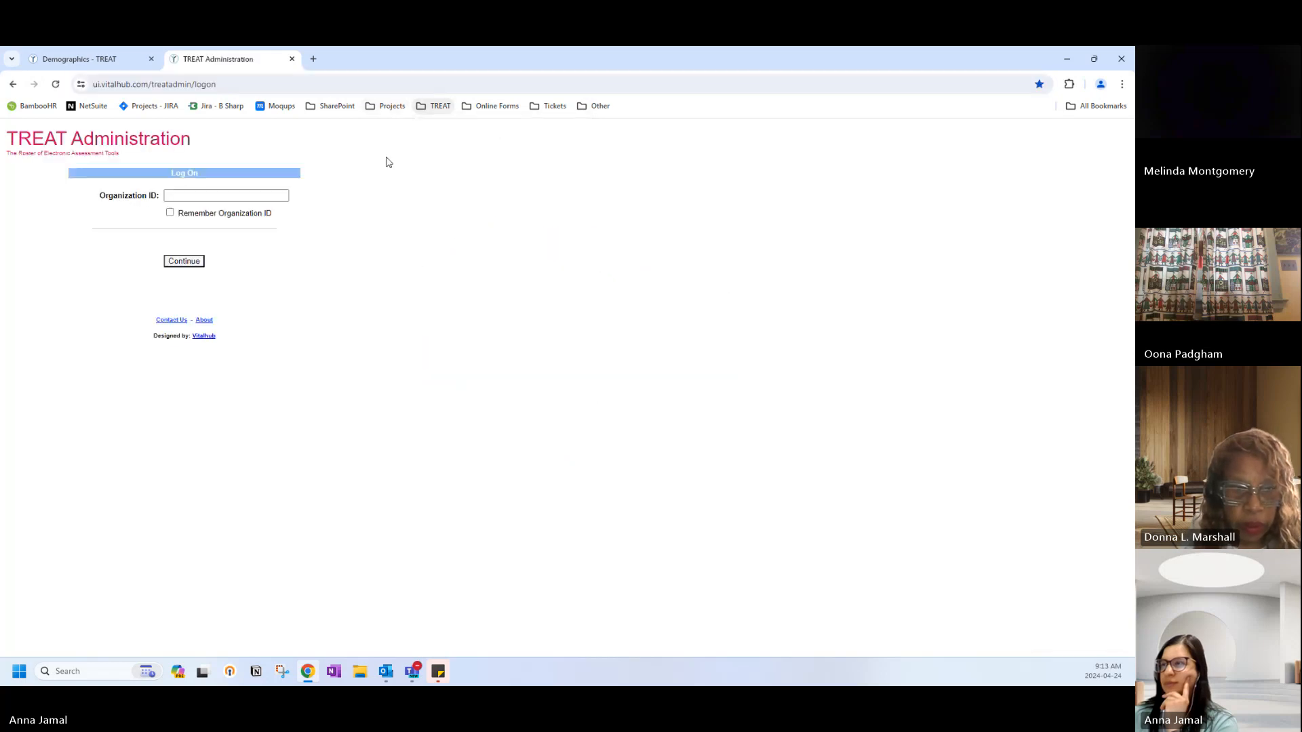
{"action": "left_click", "coordinate": [242, 196]}
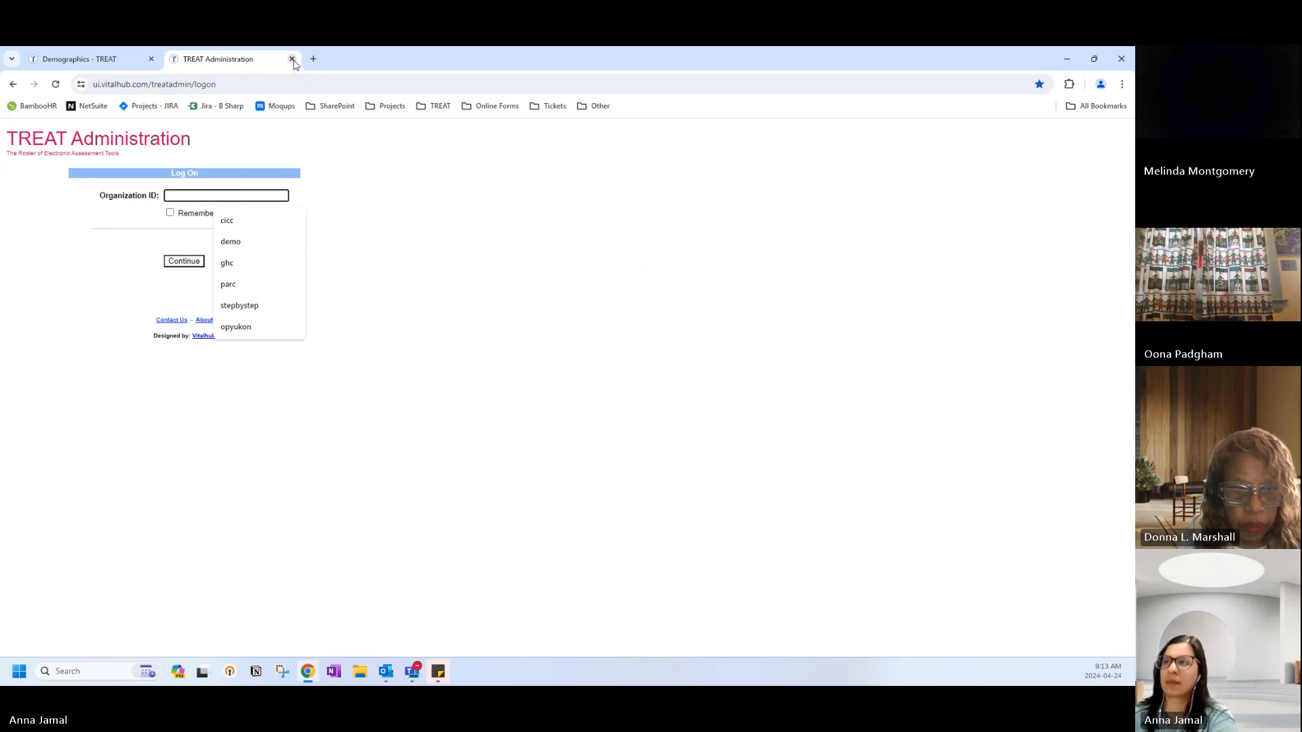
{"action": "left_click", "coordinate": [291, 59]}
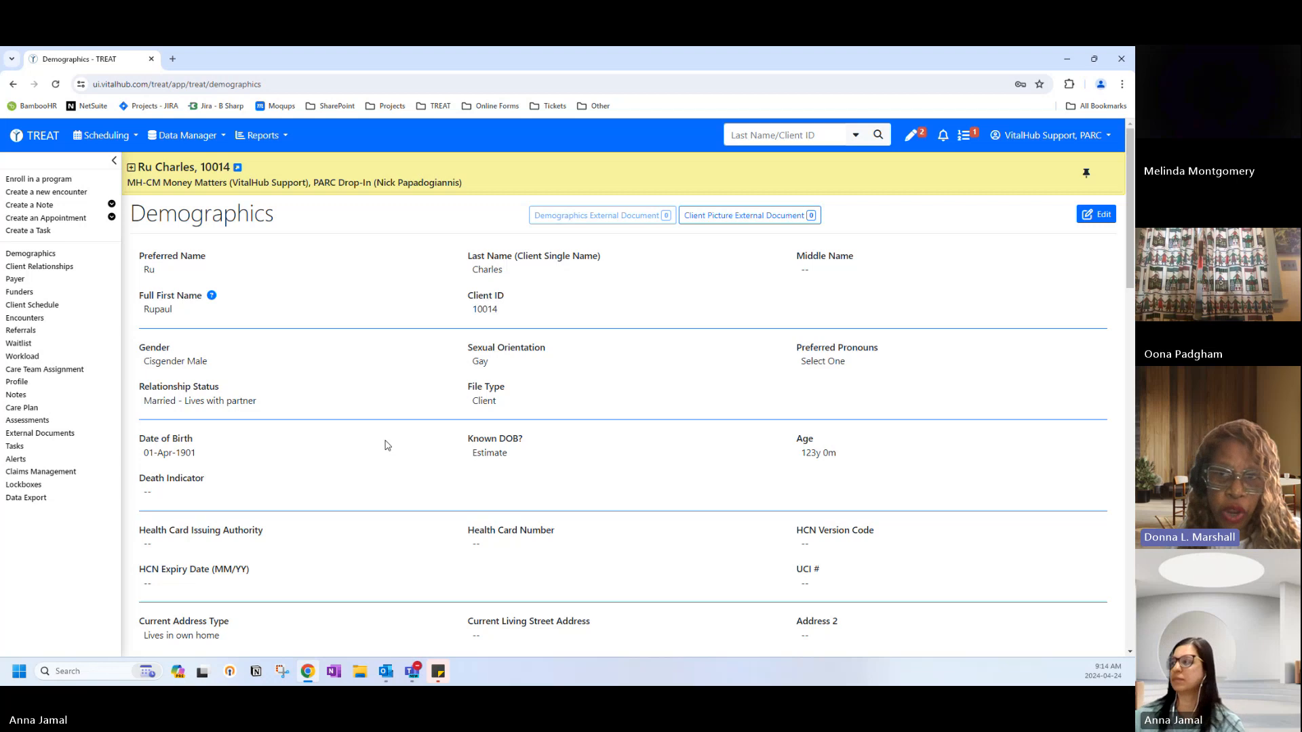
Edit Demographics again, leaving Known DOB? set to Estimate.
{"action": "left_click", "coordinate": [1096, 215]}
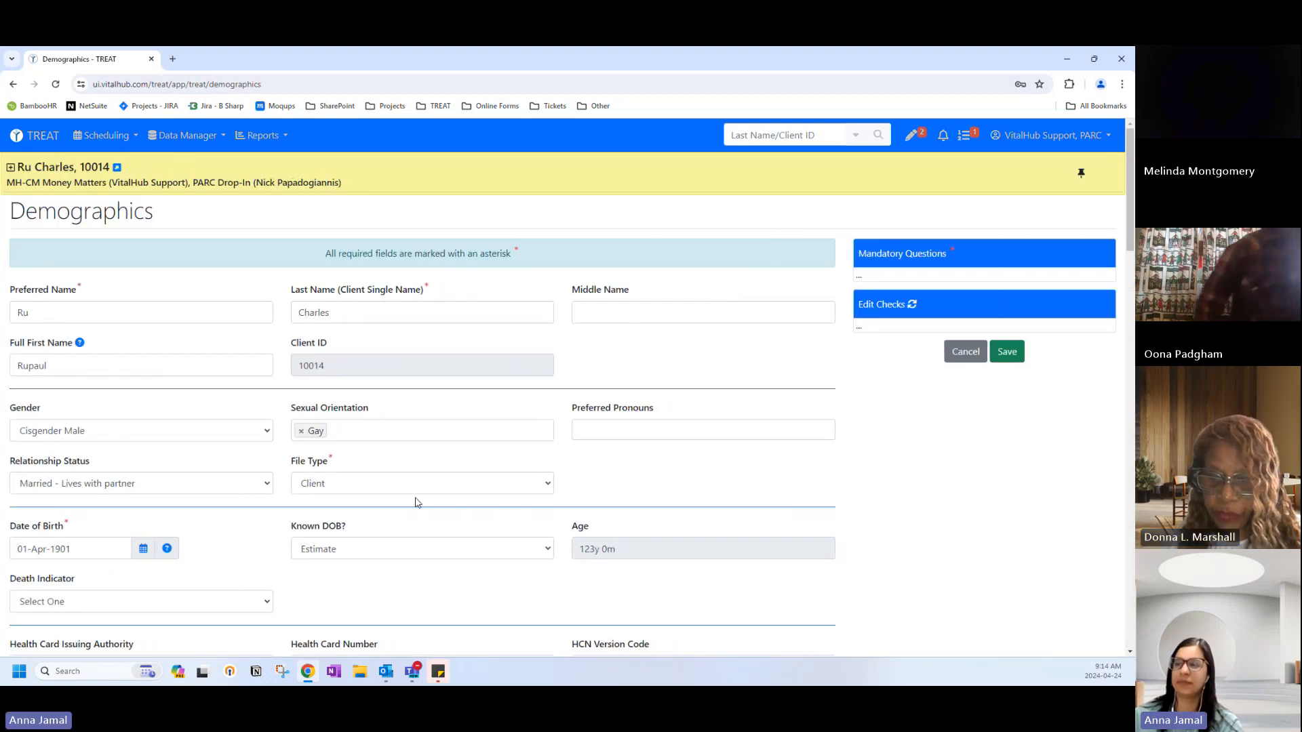
{"action": "scroll", "coordinate": [407, 522], "scroll_direction": "down", "scroll_amount": 2}
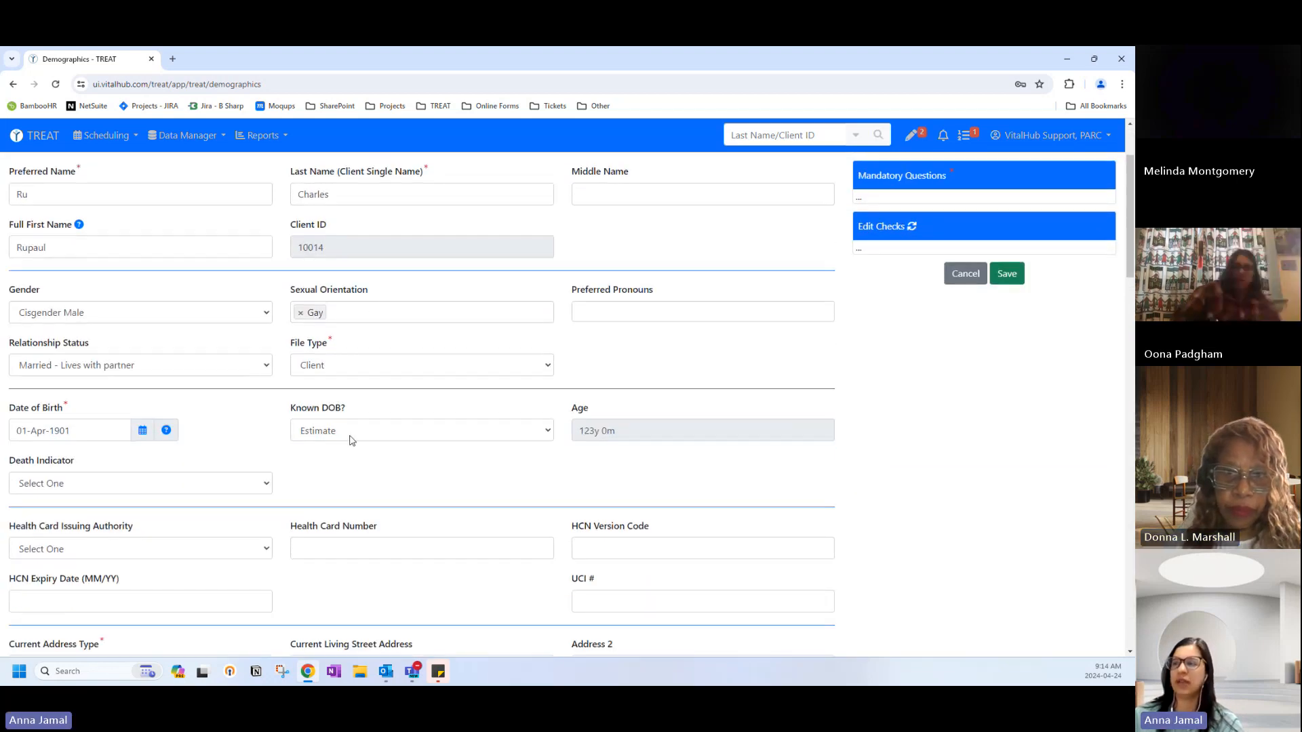
{"action": "left_click", "coordinate": [352, 440]}
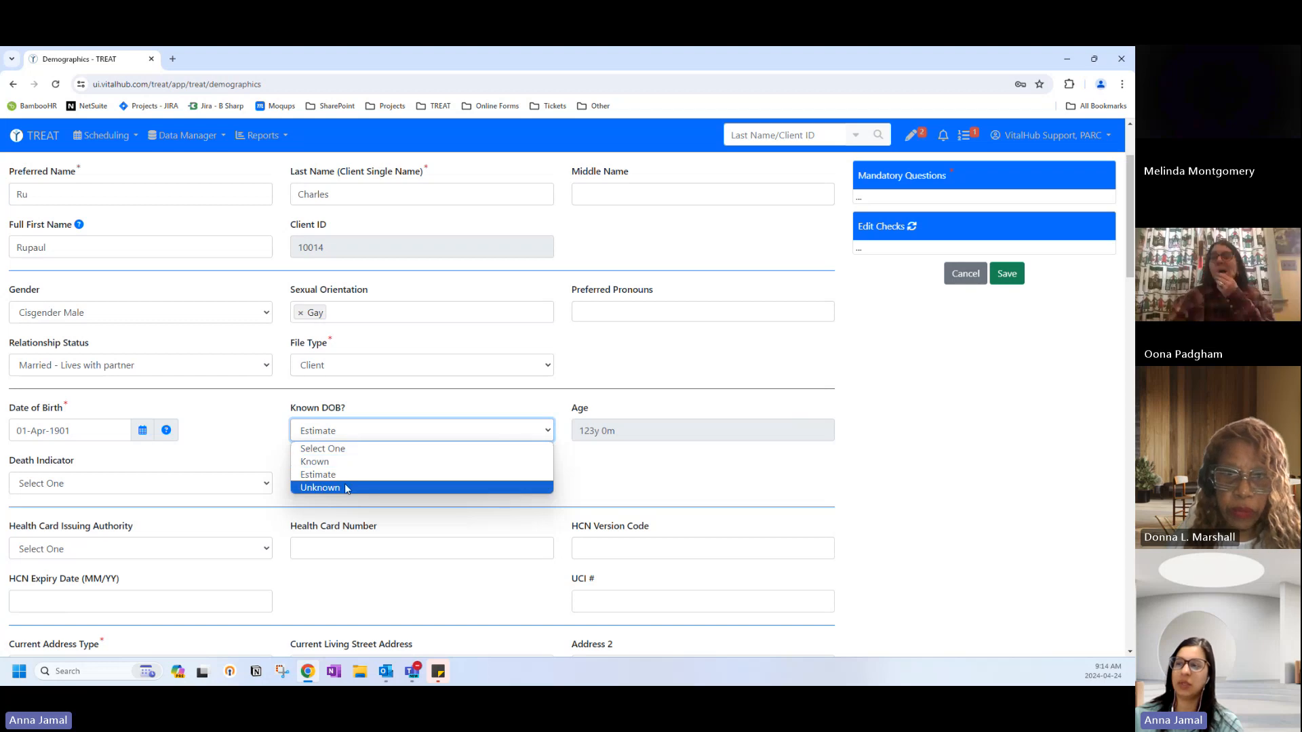
{"action": "left_click", "coordinate": [243, 449]}
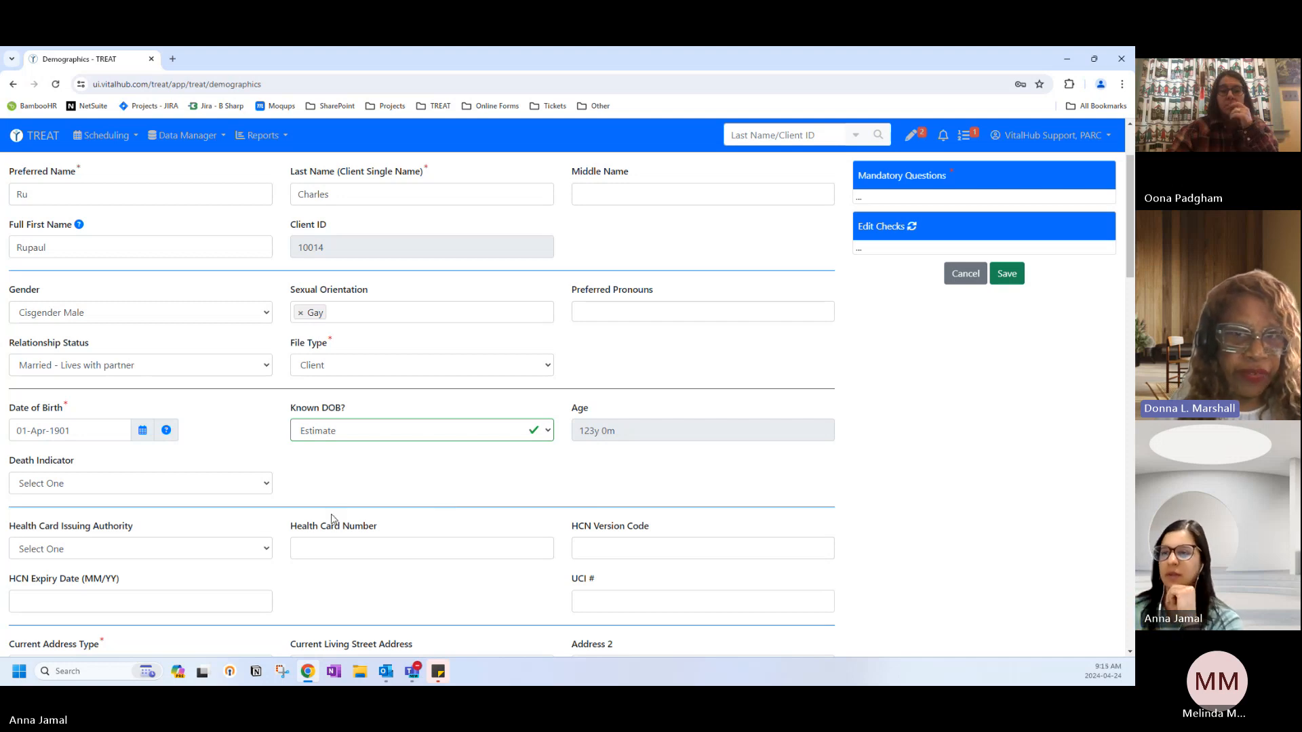
{"action": "scroll", "coordinate": [285, 552], "scroll_direction": "down", "scroll_amount": 1}
{"action": "left_click", "coordinate": [219, 497]}
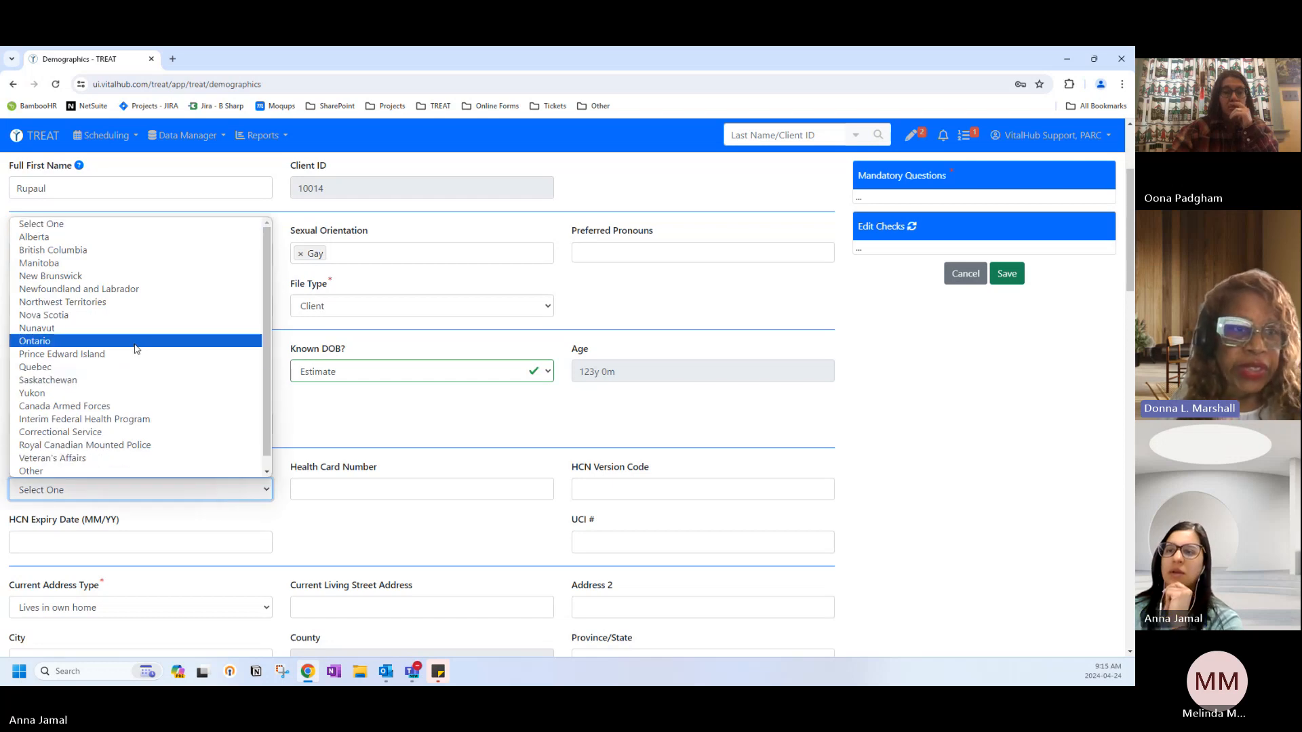
{"action": "left_click", "coordinate": [297, 499]}
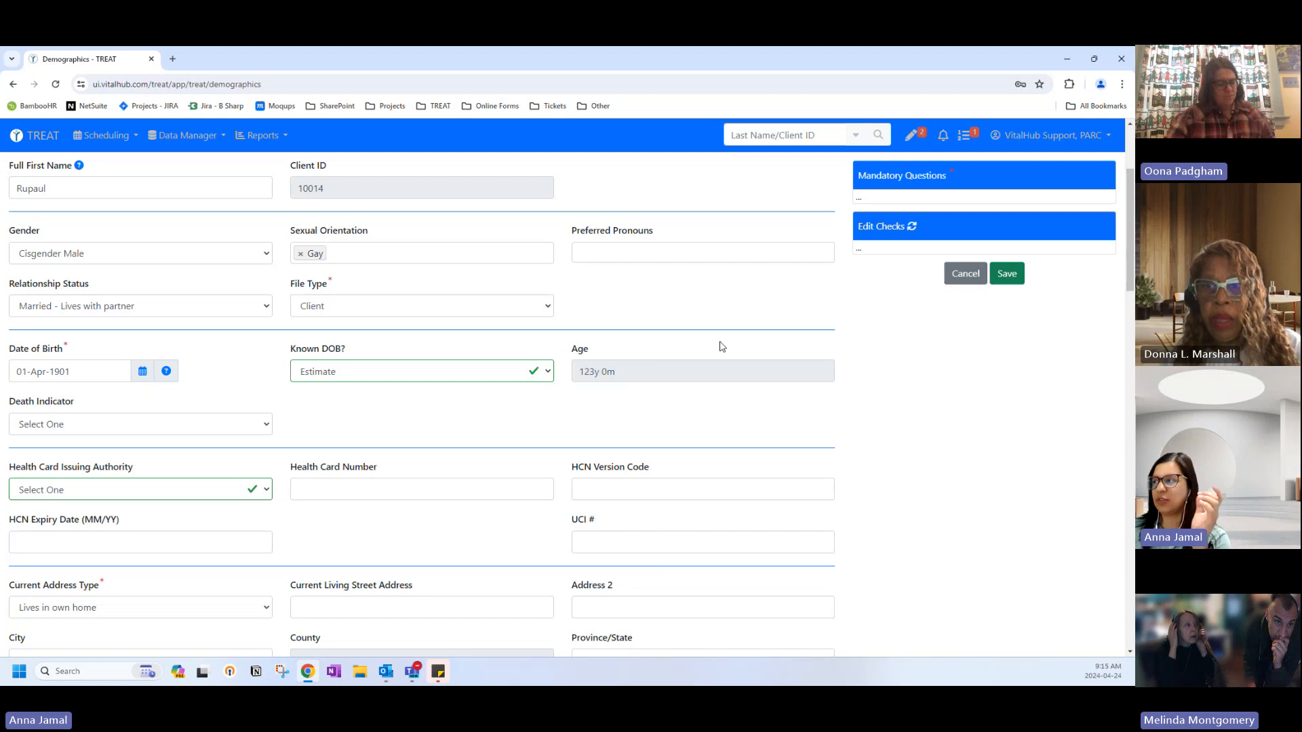
Discard the Demographics edits and open the client's Encounters list.
{"action": "left_click", "coordinate": [962, 277]}
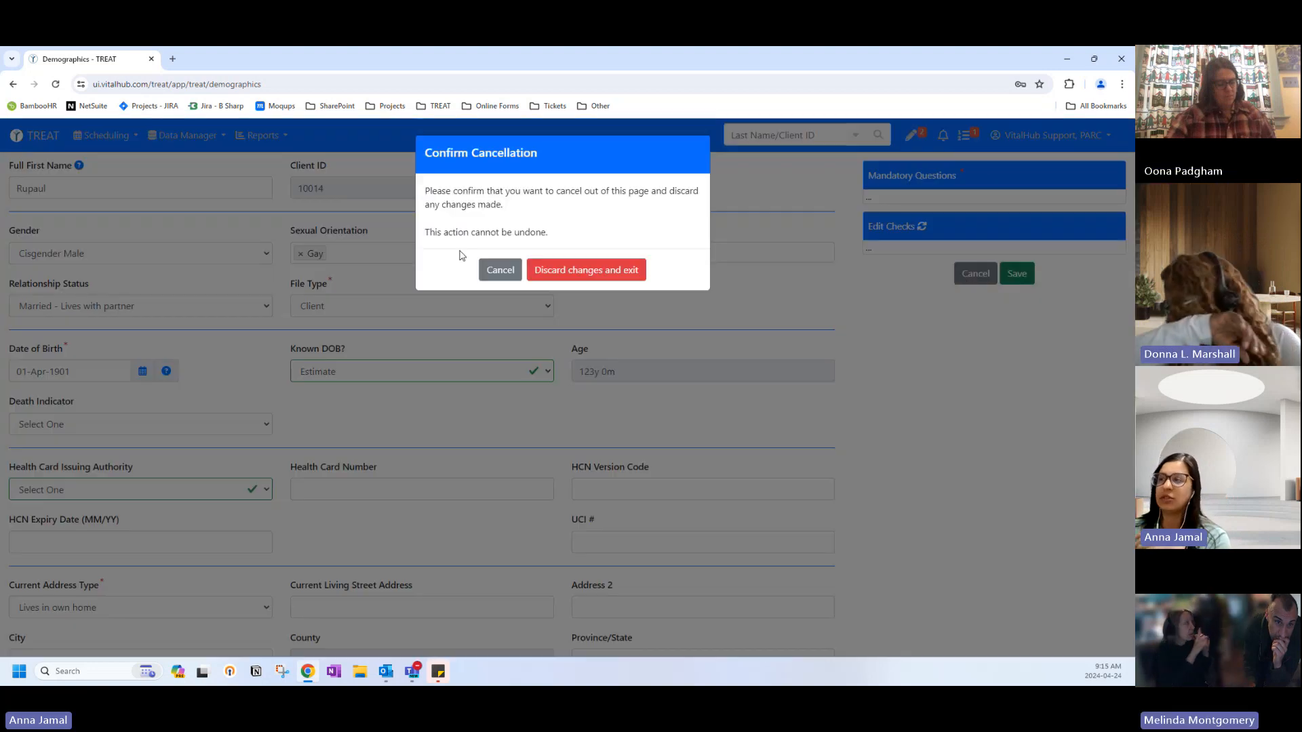
{"action": "left_click", "coordinate": [534, 268]}
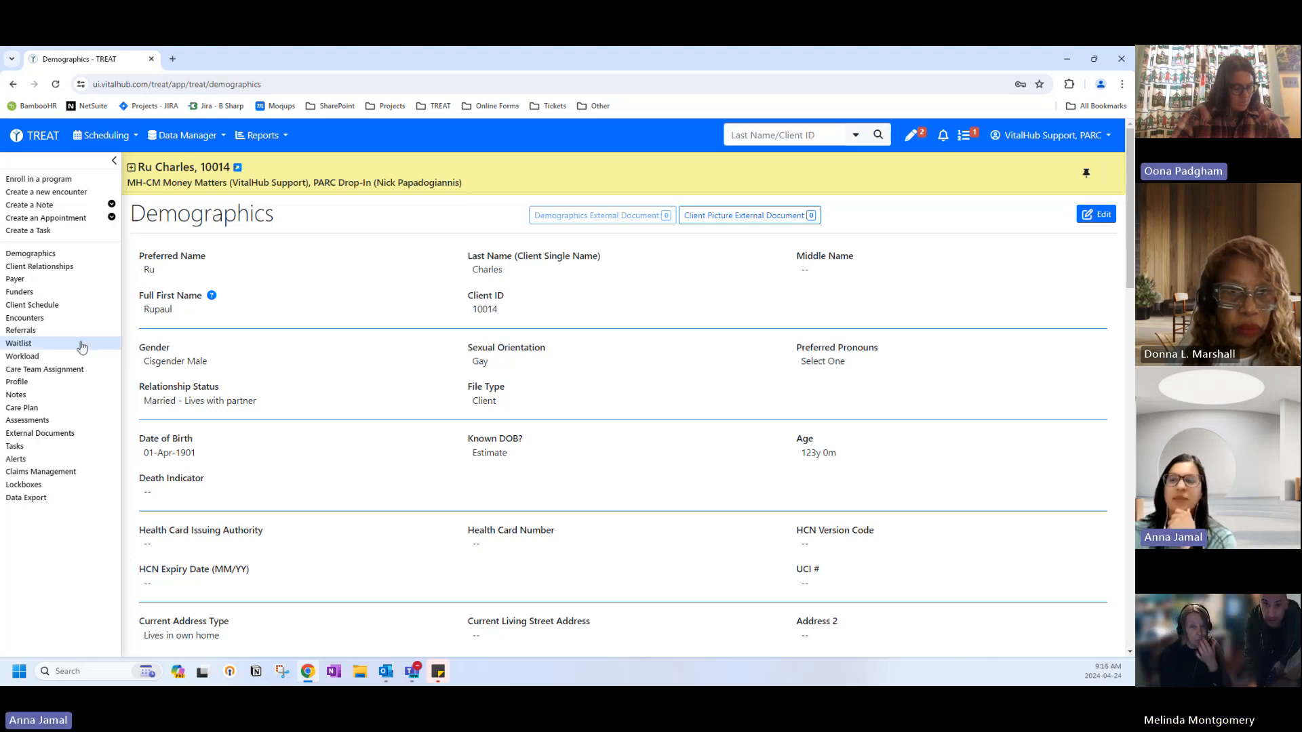
{"action": "left_click", "coordinate": [53, 323]}
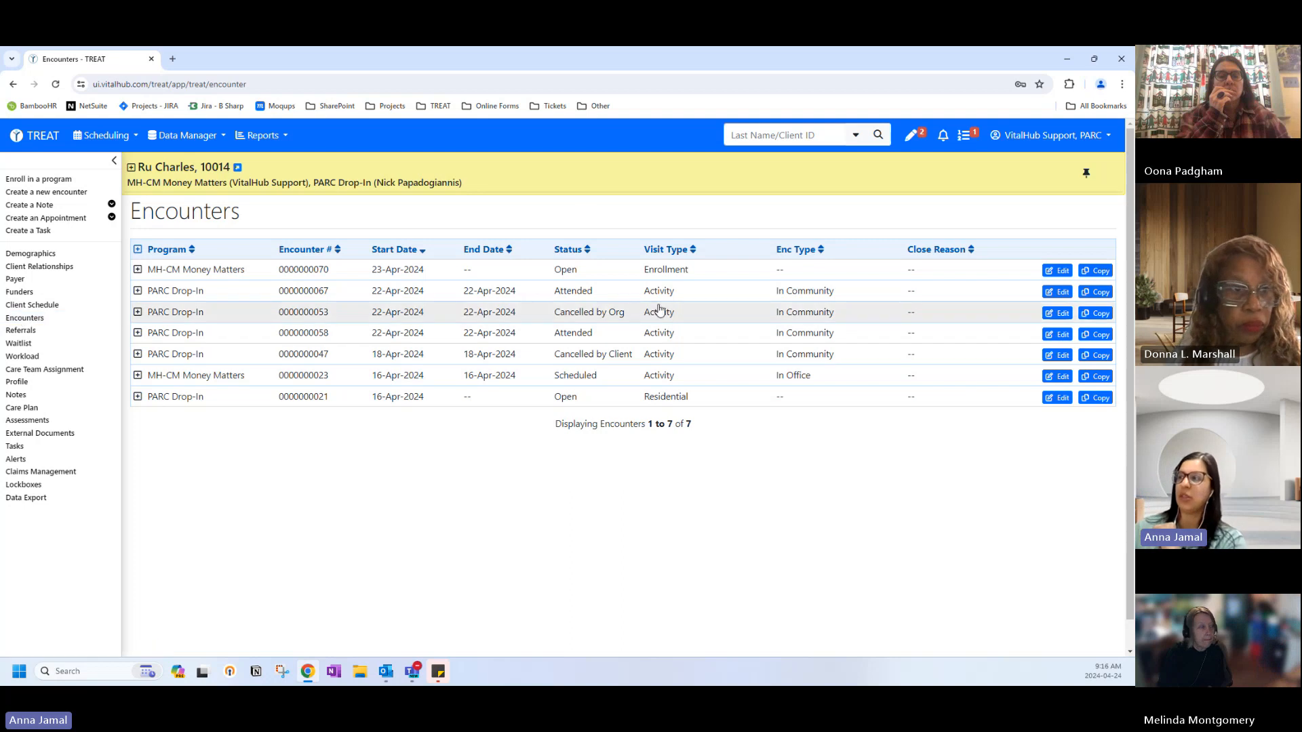
Review the encounters' Activity visit type, then start a new task for this client.
{"action": "mouse_move", "coordinate": [650, 292]}
{"action": "left_mouse_down"}
{"action": "mouse_move", "coordinate": [685, 291]}
{"action": "mouse_move", "coordinate": [647, 291]}
{"action": "left_mouse_up"}
{"action": "left_click", "coordinate": [379, 291]}
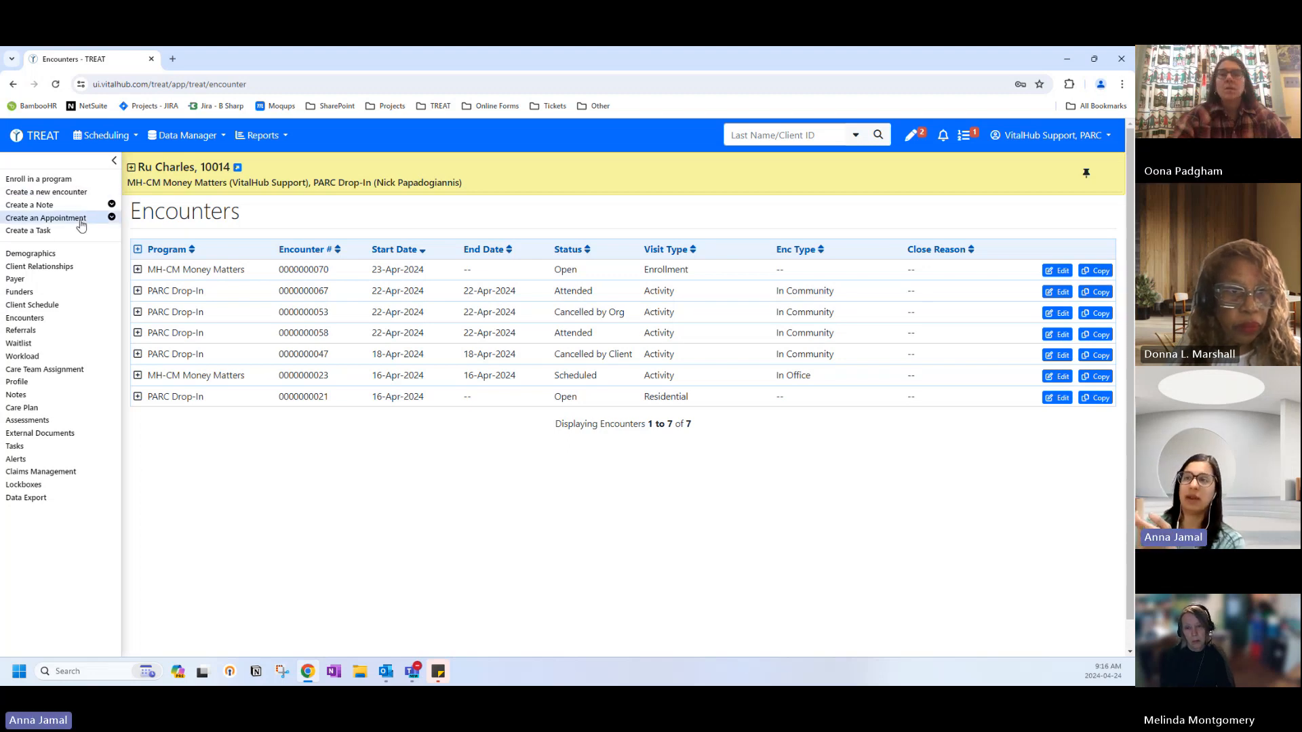
{"action": "left_click", "coordinate": [30, 230]}
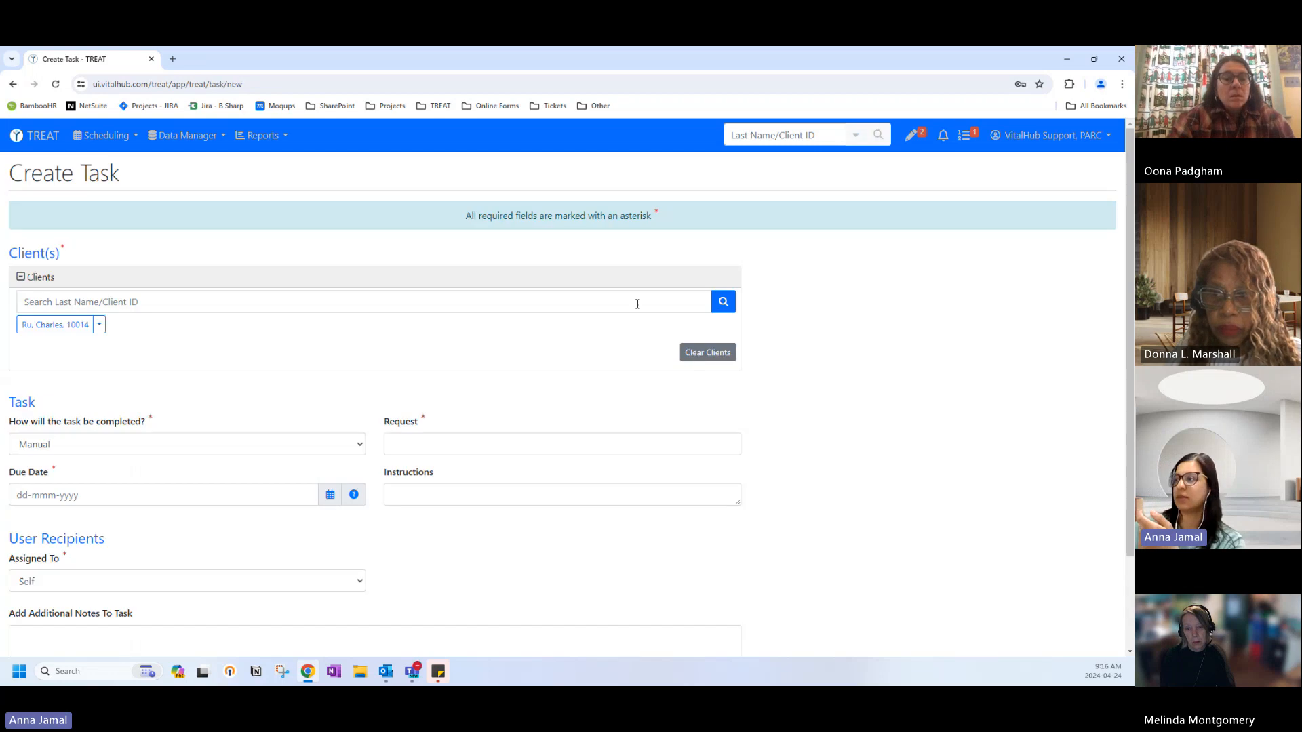
{"action": "scroll", "coordinate": [404, 556], "scroll_direction": "down", "scroll_amount": 2}
Discard the new task and expand the Create an Appointment options.
{"action": "left_click", "coordinate": [353, 583]}
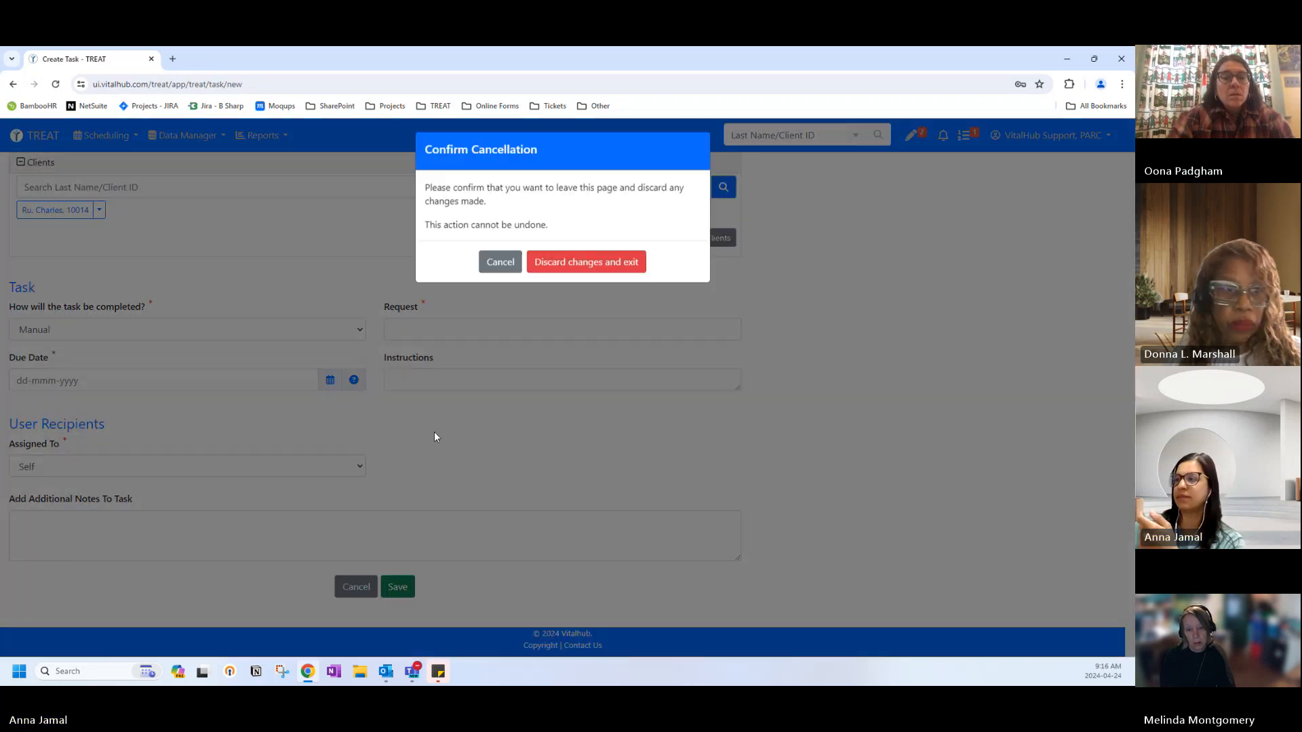
{"action": "left_click", "coordinate": [616, 266]}
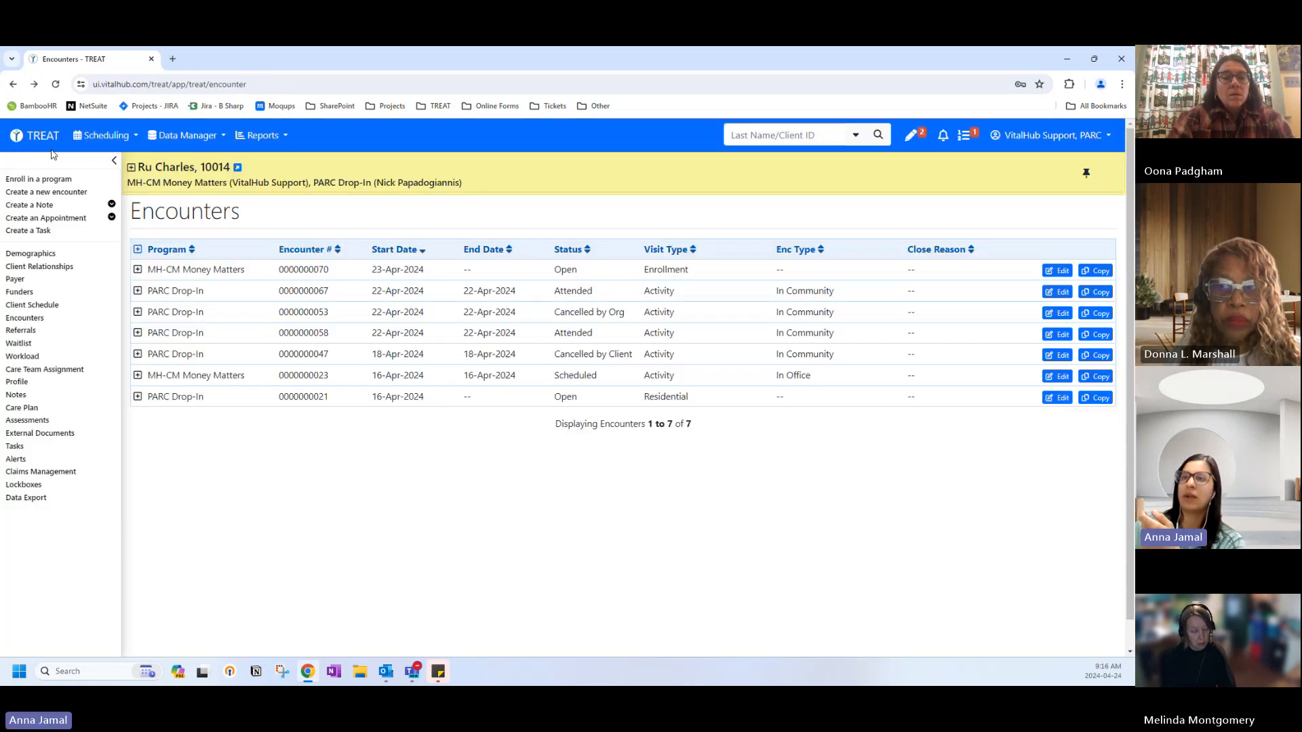
{"action": "left_click", "coordinate": [54, 218]}
Start a Client Appointment entry and open its Encounter Type dropdown.
{"action": "left_click", "coordinate": [76, 232]}
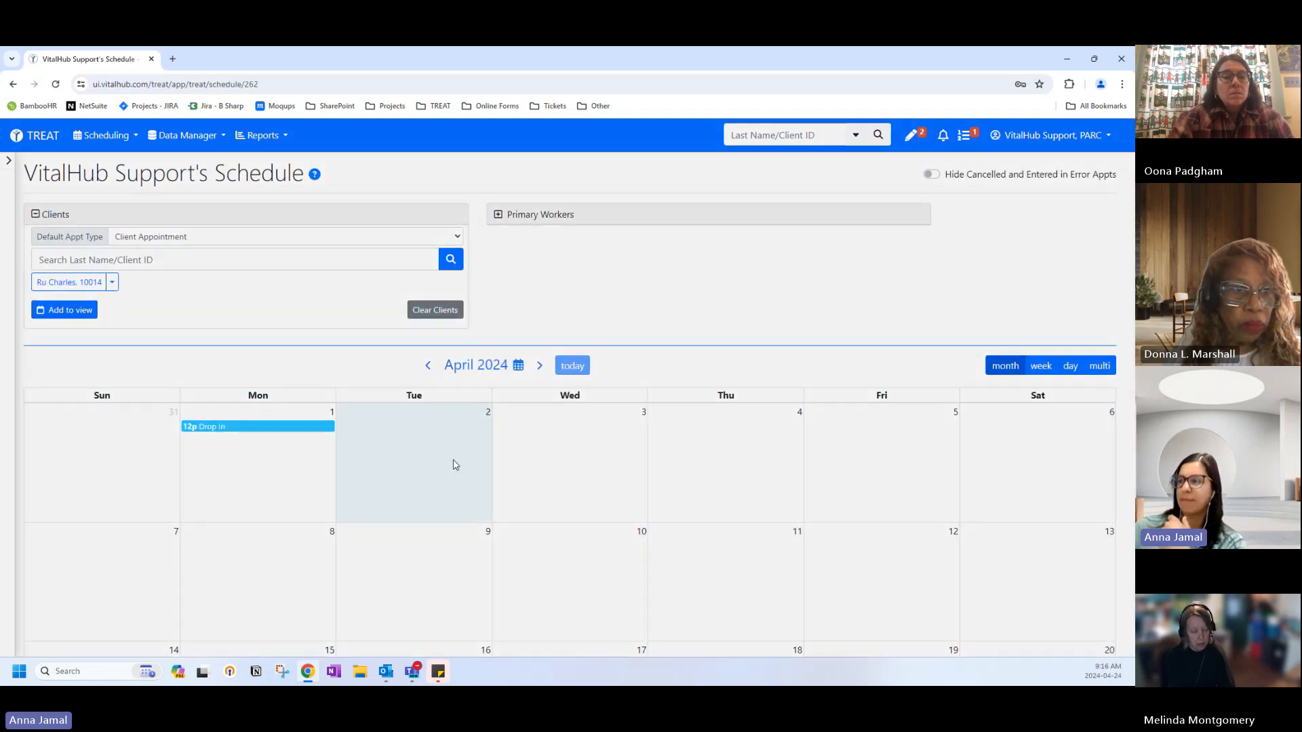
{"action": "scroll", "coordinate": [458, 462], "scroll_direction": "down", "scroll_amount": 4}
{"action": "scroll", "coordinate": [454, 460], "scroll_direction": "down", "scroll_amount": 3}
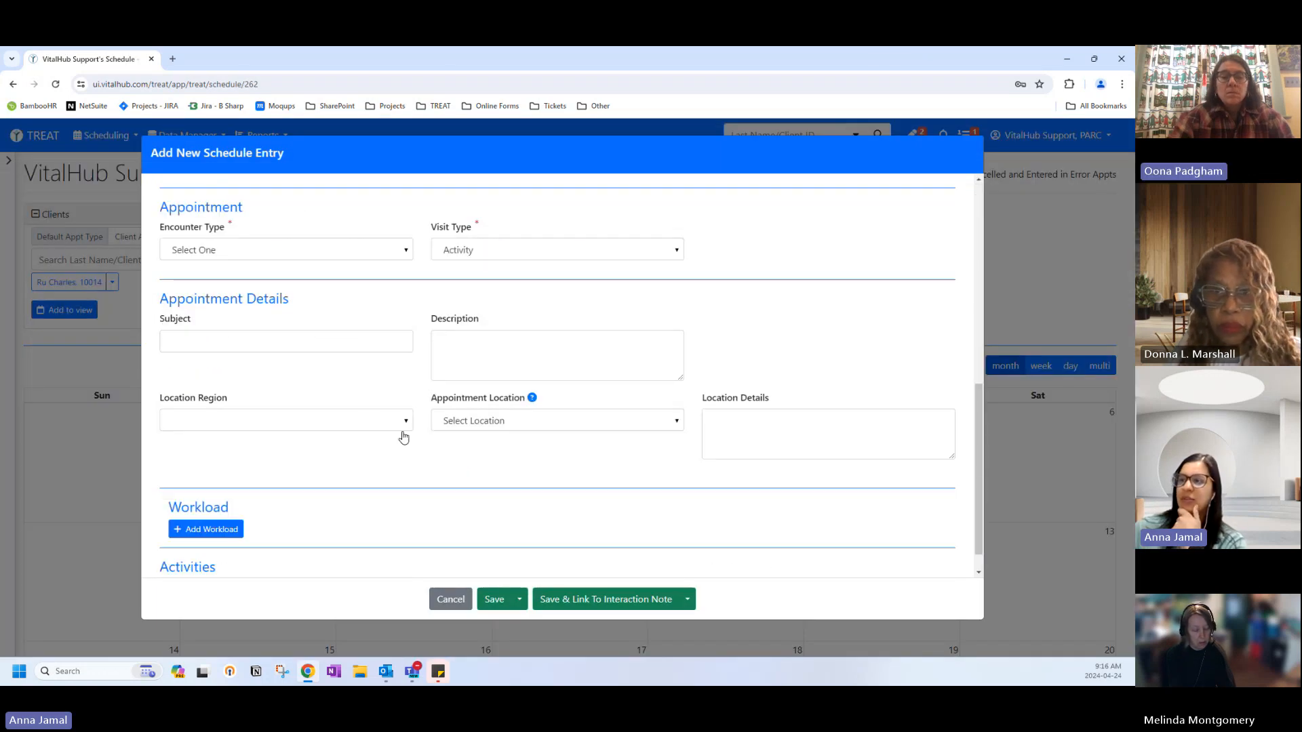
{"action": "left_click", "coordinate": [189, 252]}
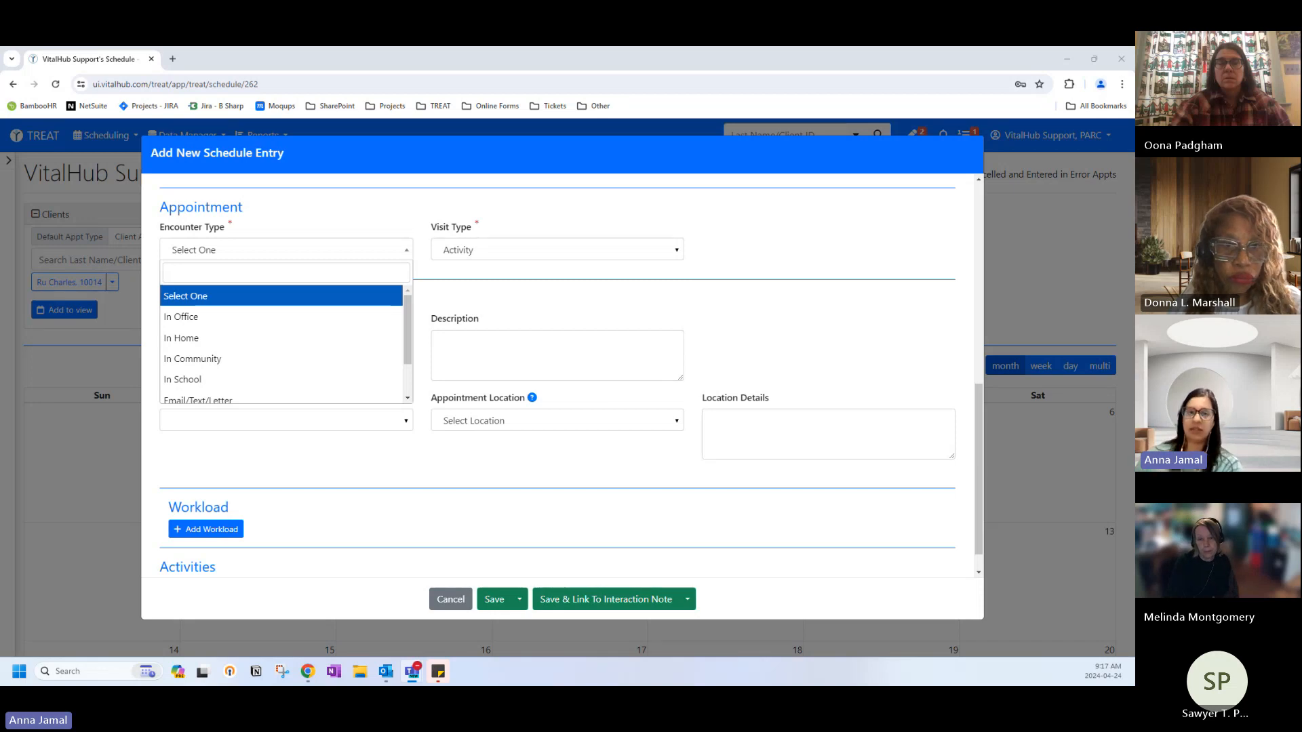
Cancel the Add New Schedule Entry form to return to the April 2024 schedule.
{"action": "left_click", "coordinate": [451, 599]}
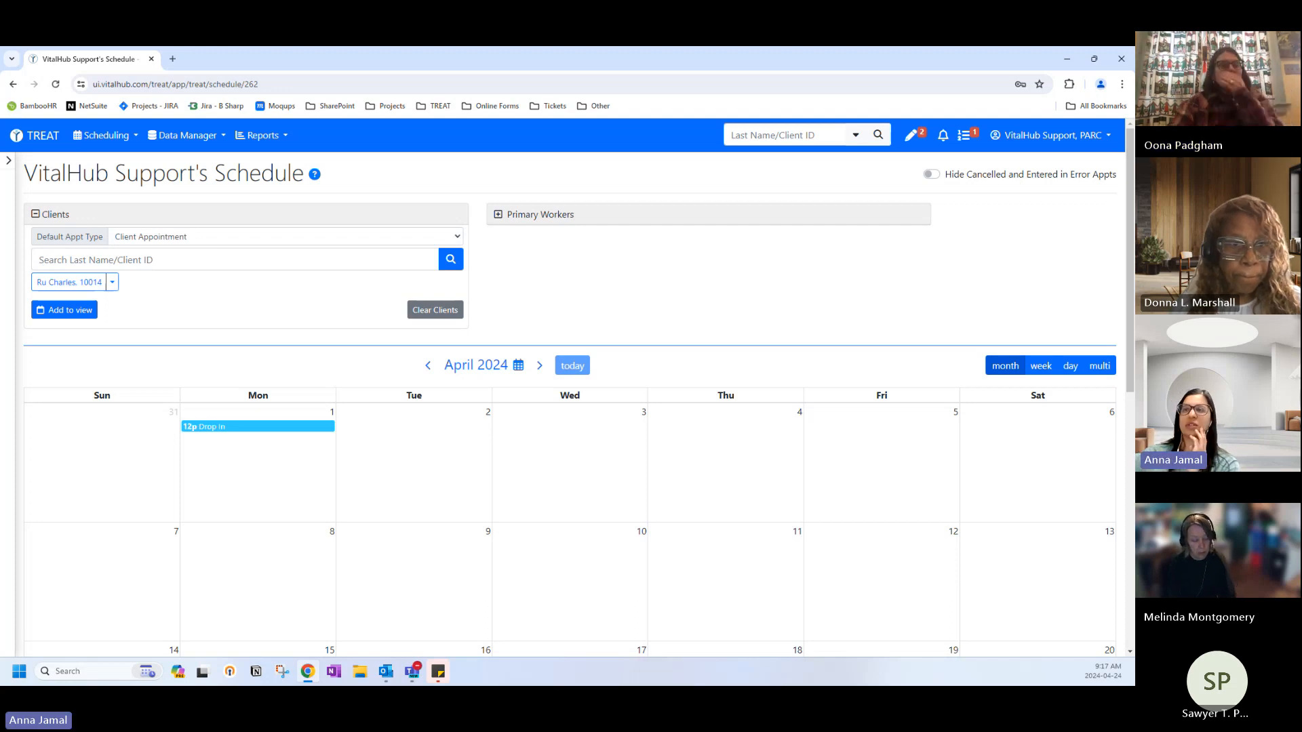
Open the EmpProgram client, start and discard a program enrollment, and return to the dashboard.
{"action": "left_click", "coordinate": [35, 135]}
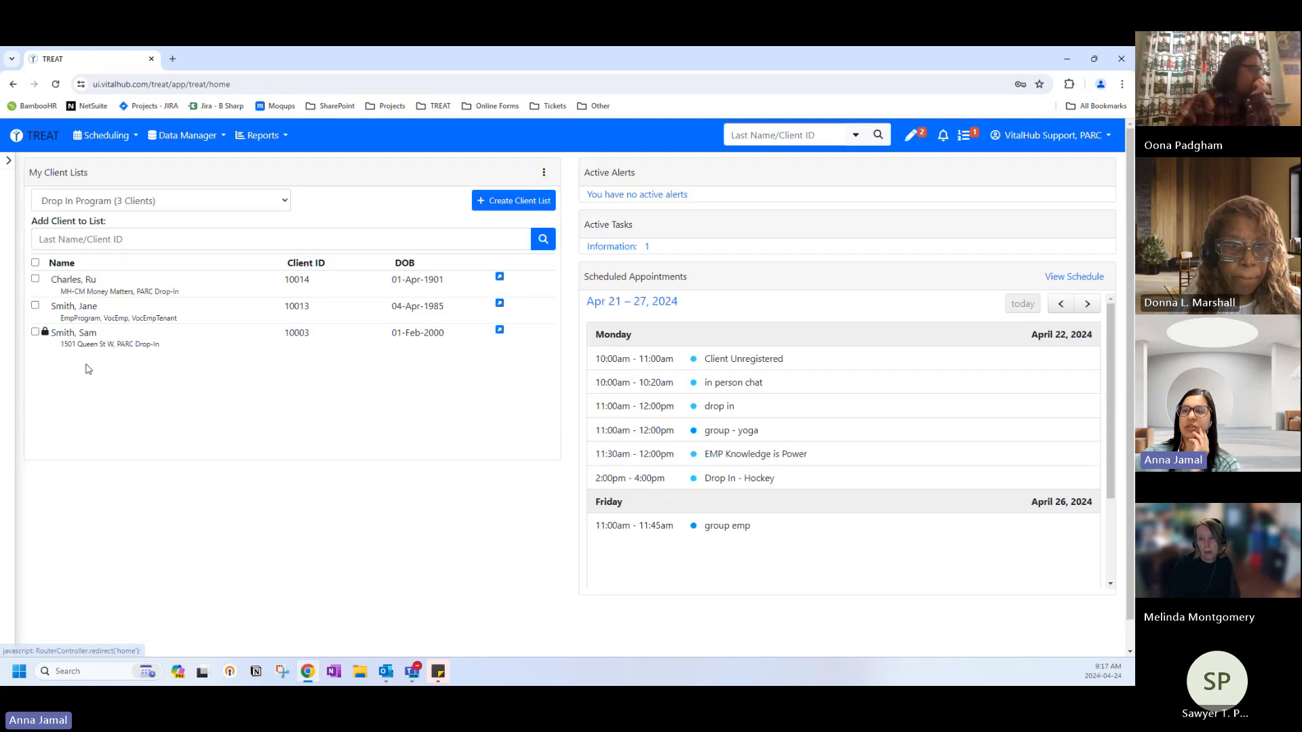
{"action": "left_click", "coordinate": [94, 320]}
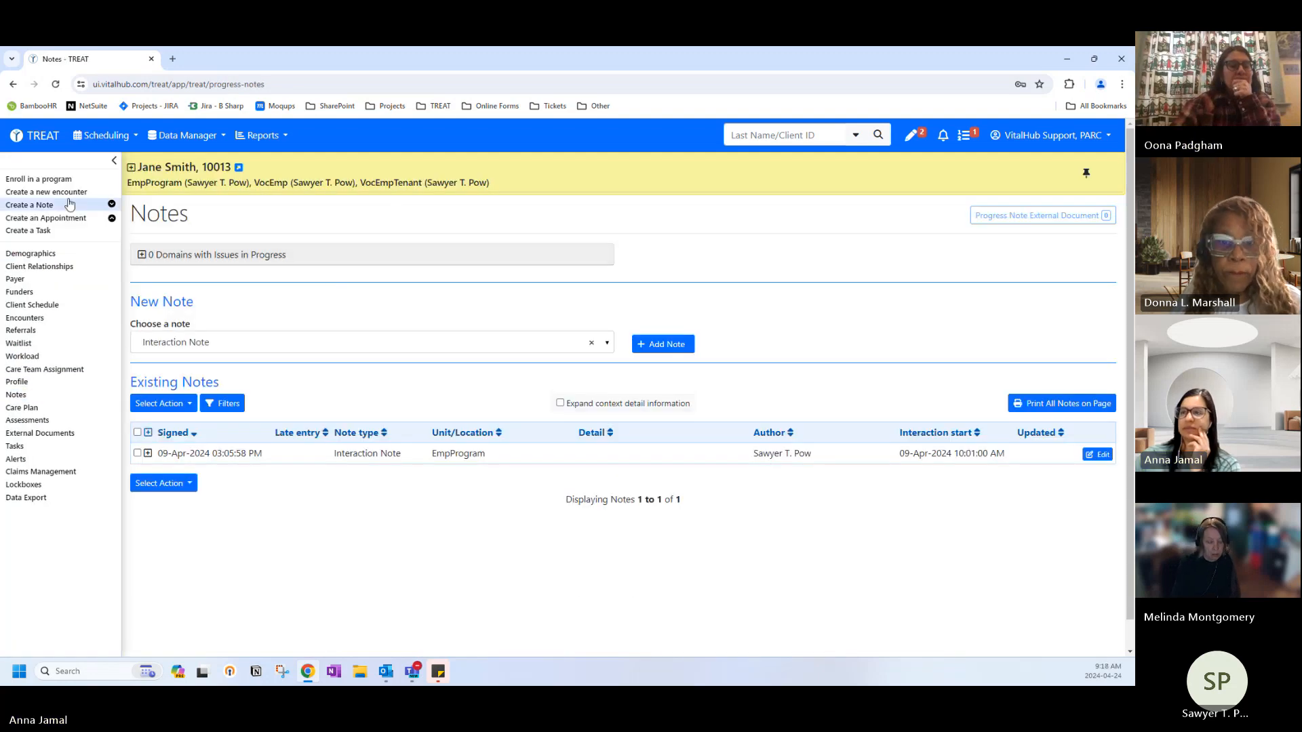
{"action": "left_click", "coordinate": [57, 179]}
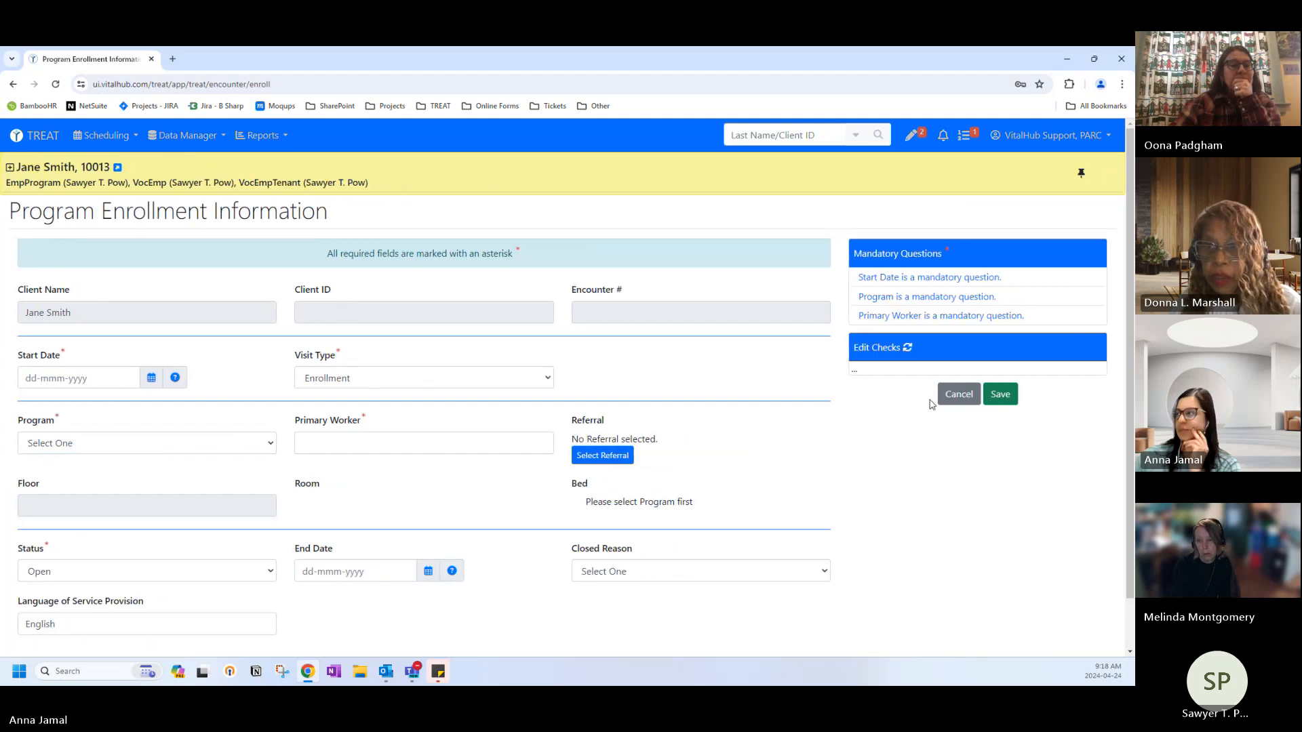
{"action": "left_click", "coordinate": [957, 395]}
{"action": "left_click", "coordinate": [608, 271]}
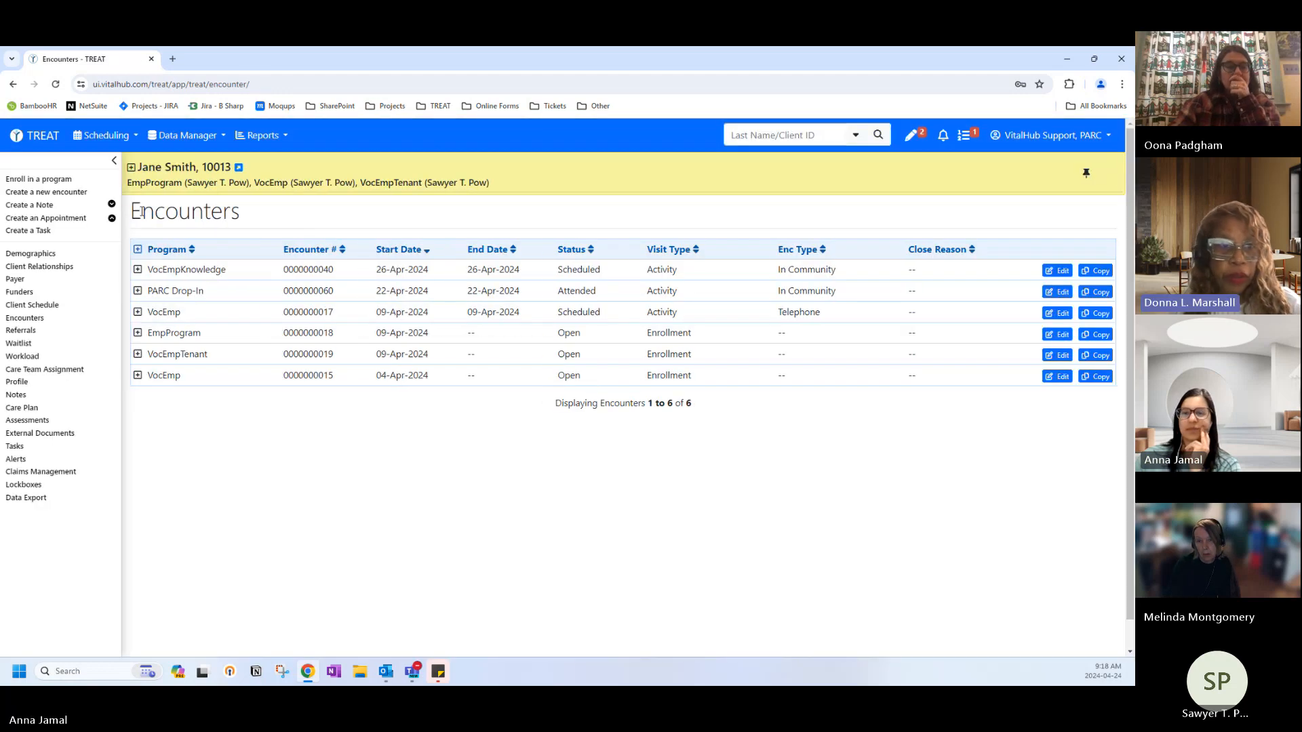
{"action": "left_click", "coordinate": [37, 136]}
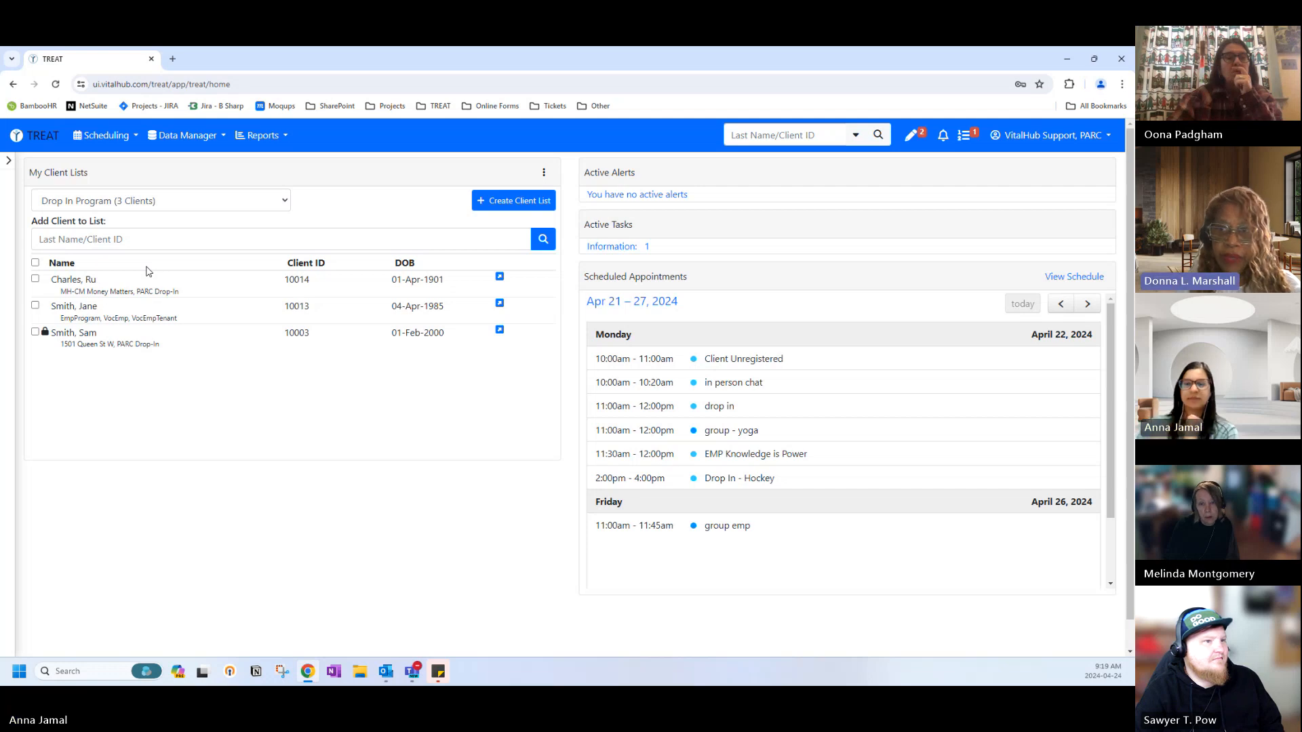
Select the Money Matters client, go to its Referrals, and start a new blank referral.
{"action": "left_click", "coordinate": [35, 279]}
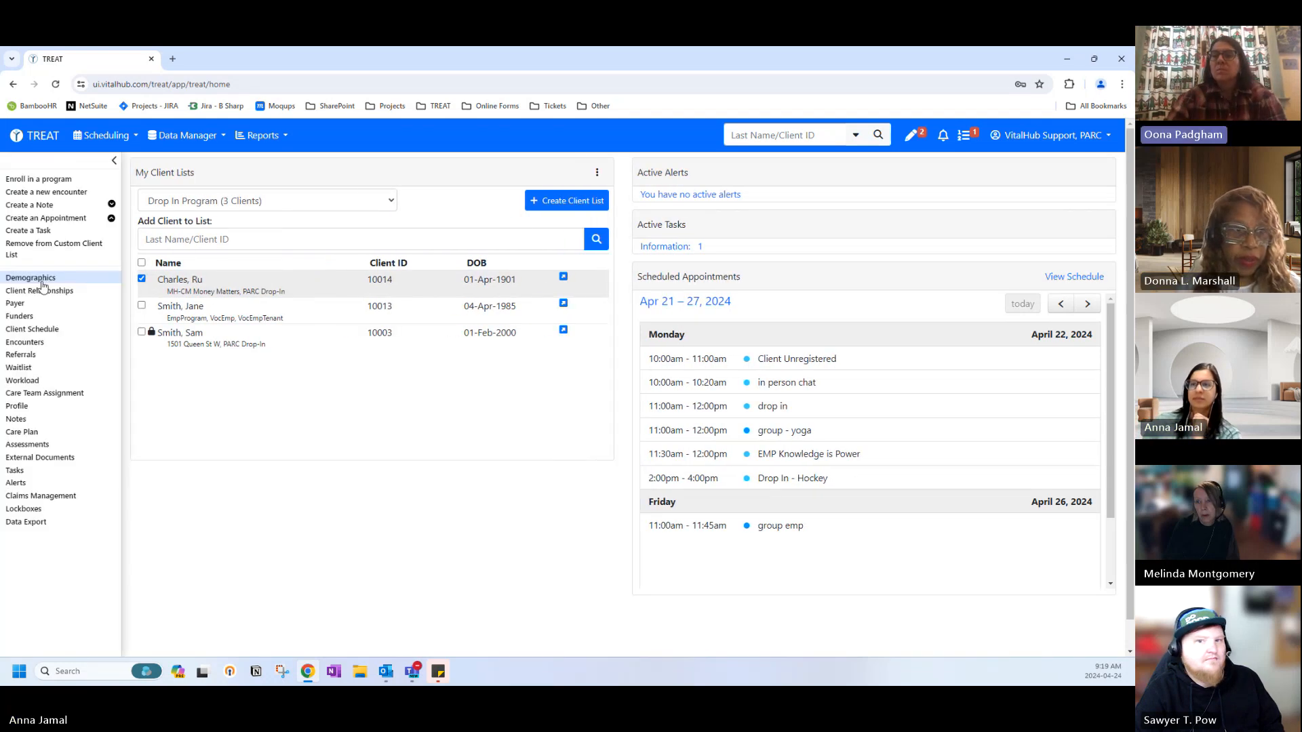
{"action": "left_click", "coordinate": [27, 358]}
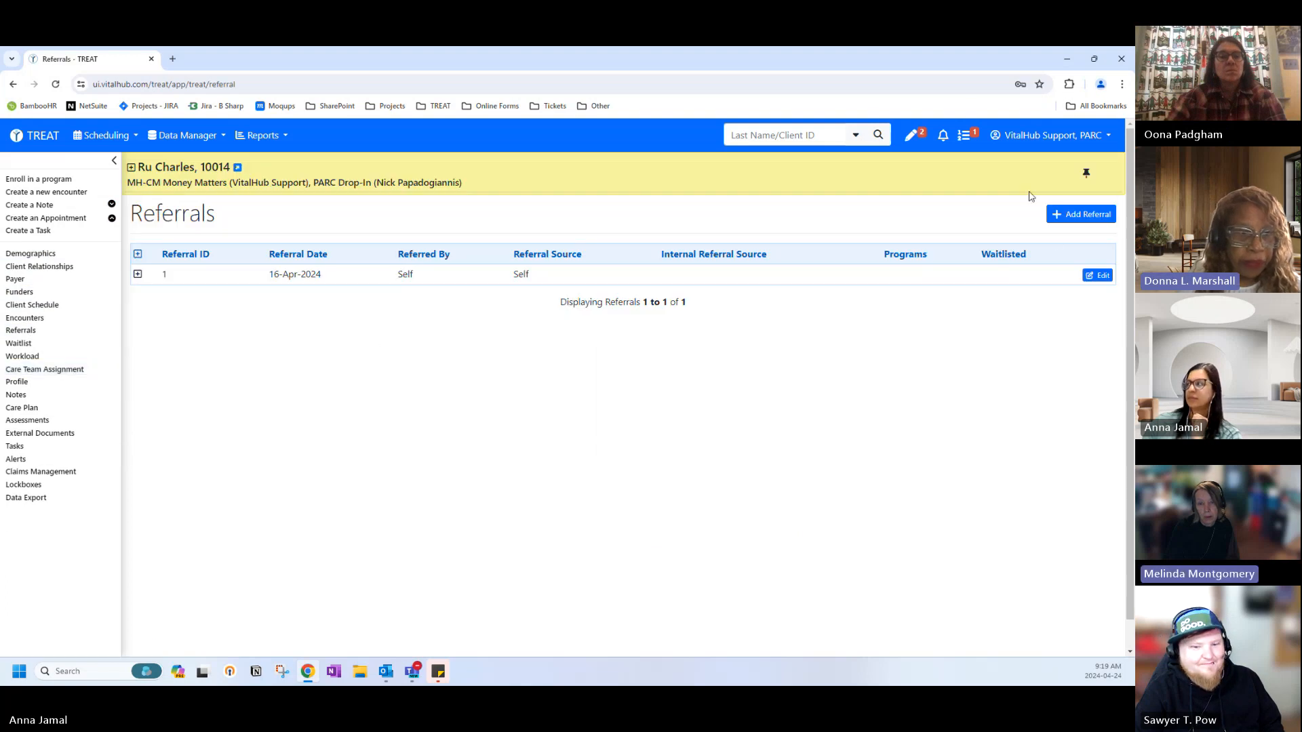
{"action": "left_click", "coordinate": [1061, 215]}
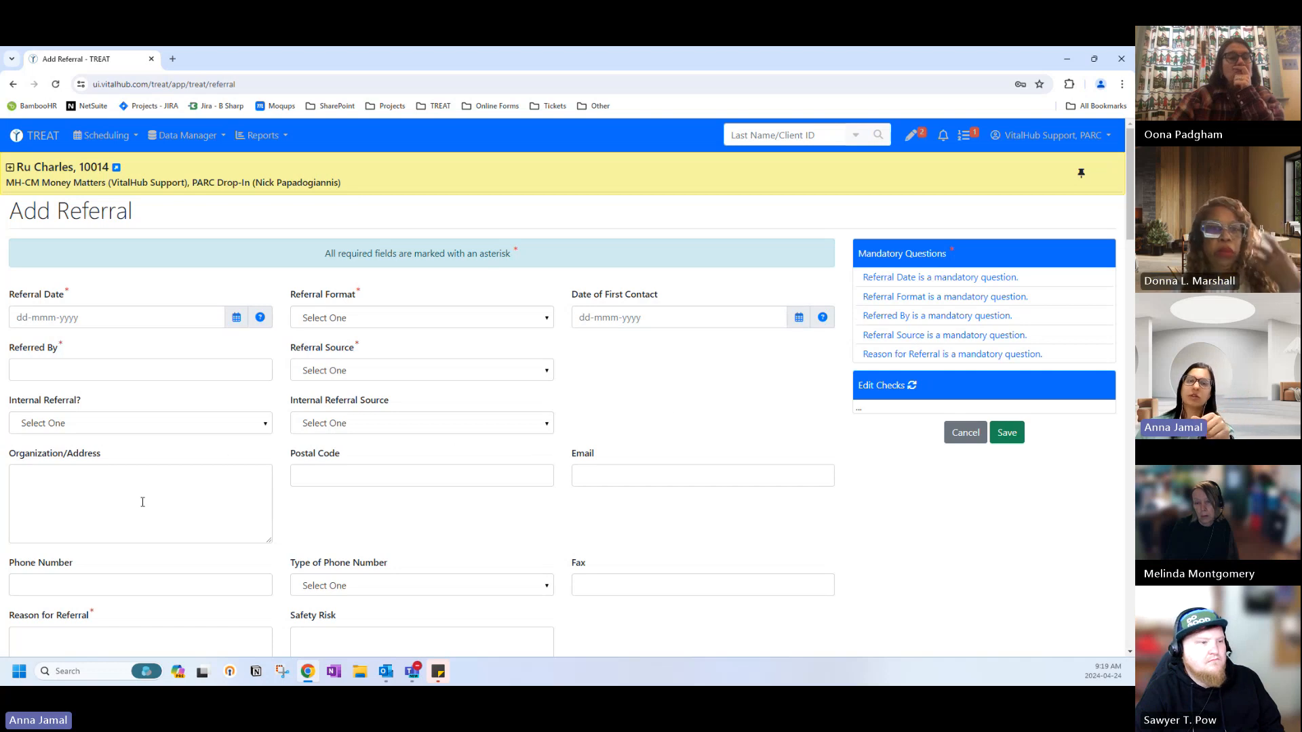
{"action": "left_click", "coordinate": [977, 437]}
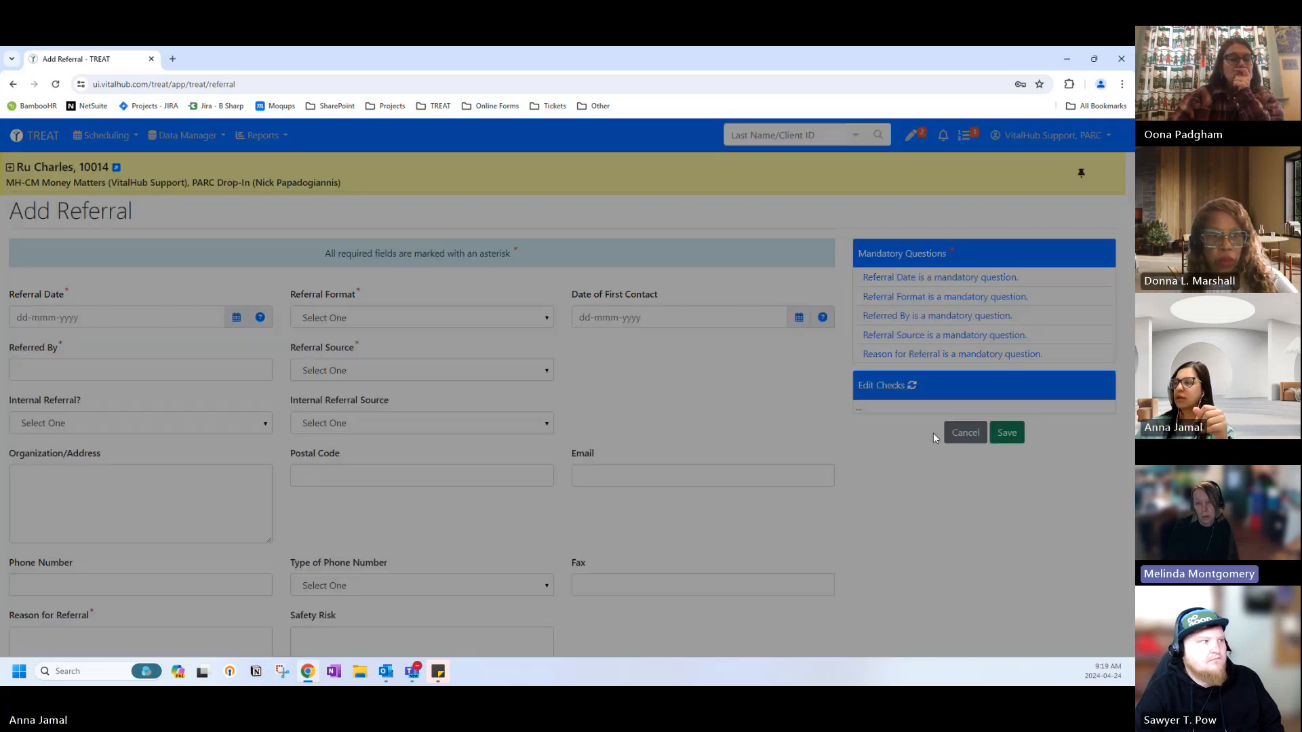
{"action": "left_click", "coordinate": [586, 272]}
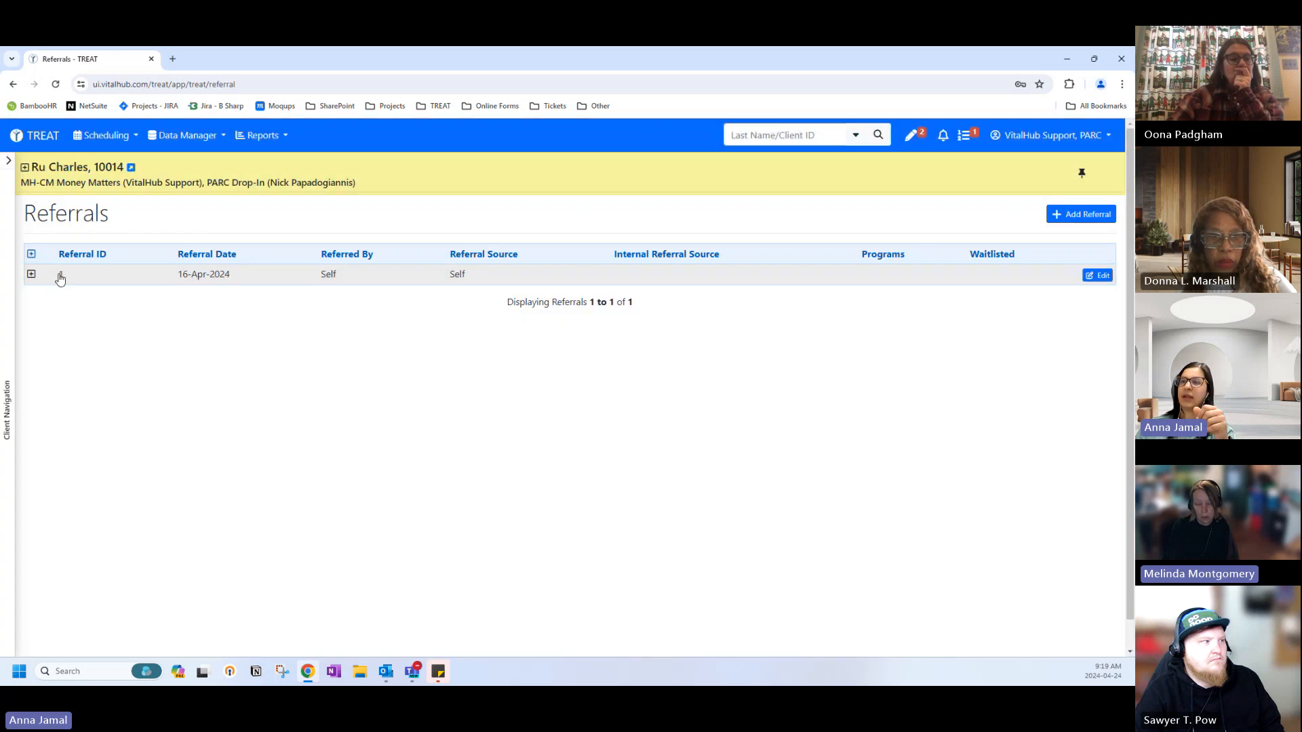
{"action": "left_click", "coordinate": [15, 138]}
{"action": "left_click", "coordinate": [153, 296]}
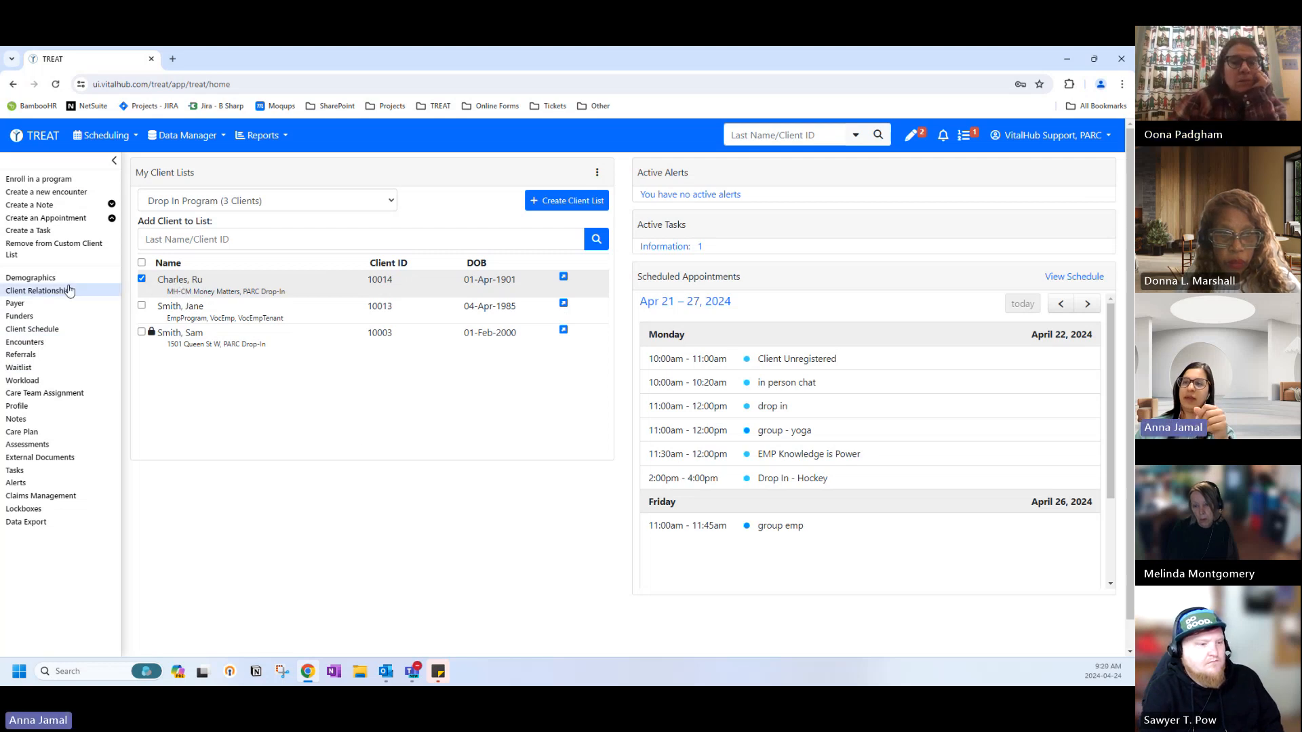
{"action": "left_click", "coordinate": [15, 355]}
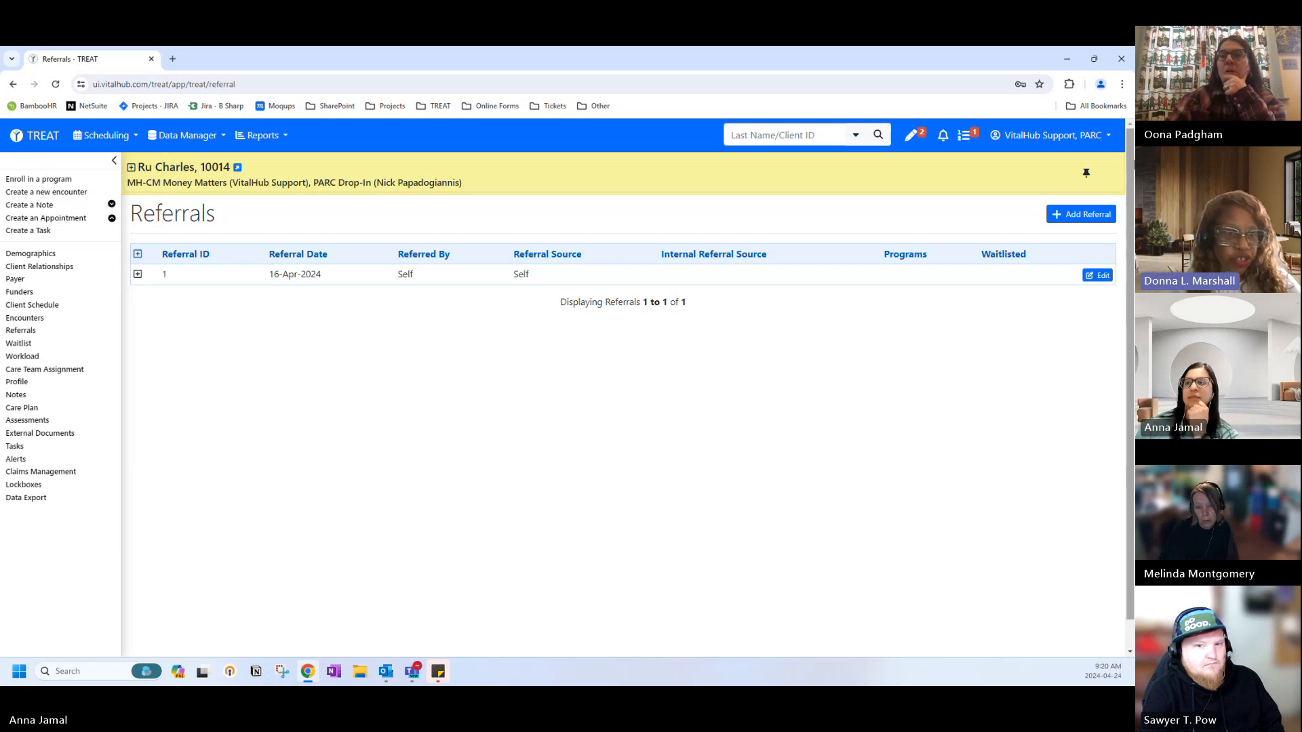
{"action": "left_click", "coordinate": [1064, 215]}
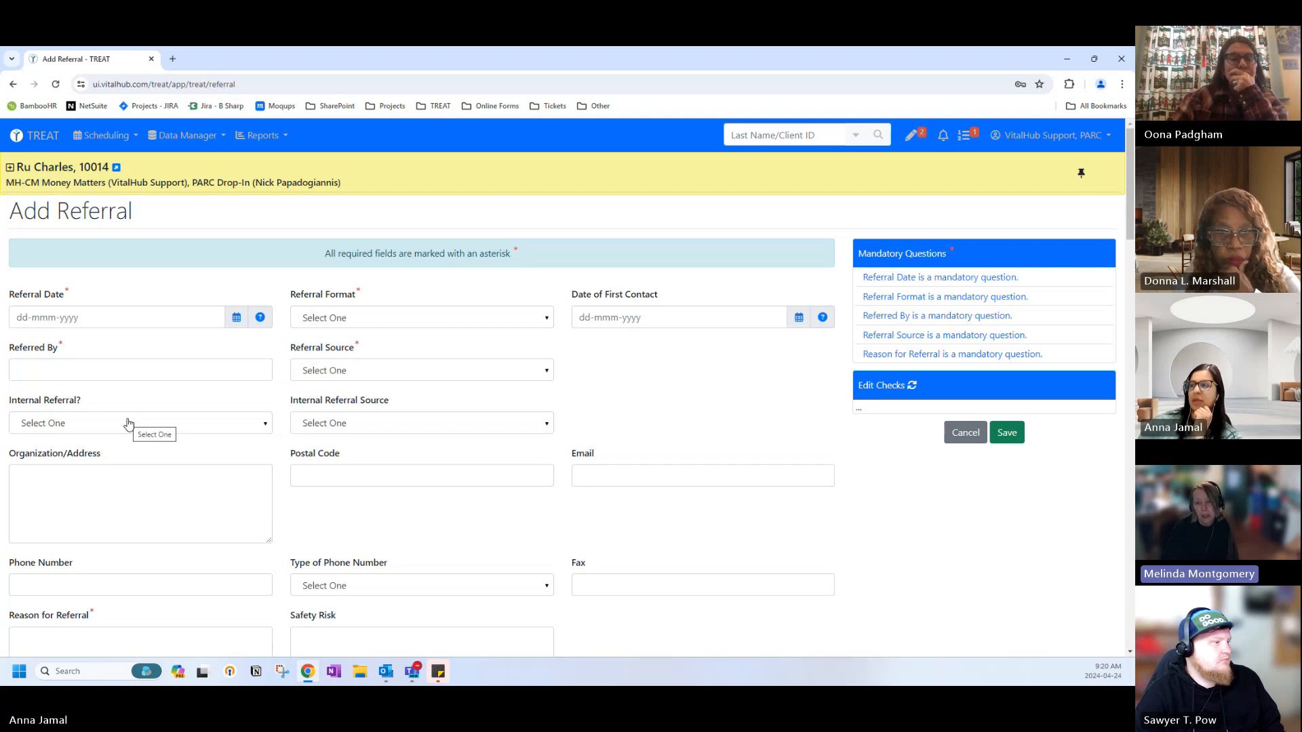
{"action": "left_click", "coordinate": [409, 378]}
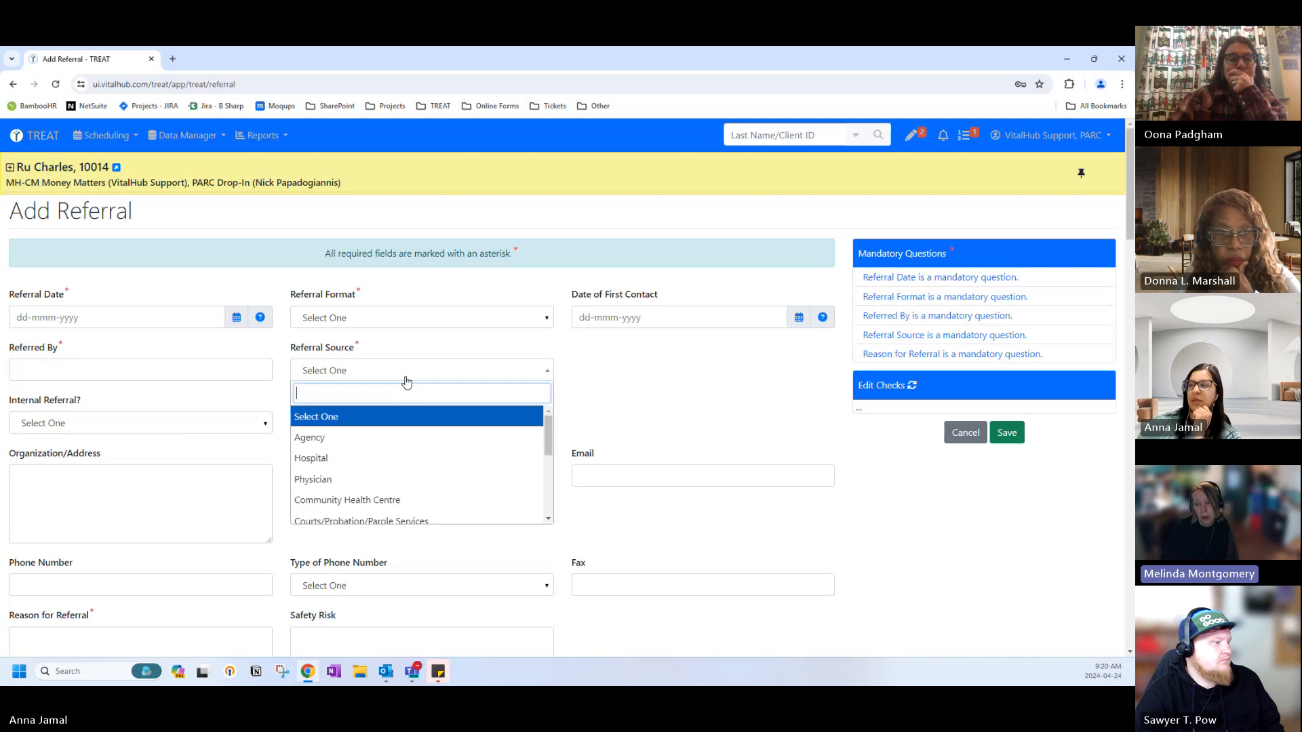
{"action": "left_click", "coordinate": [335, 421]}
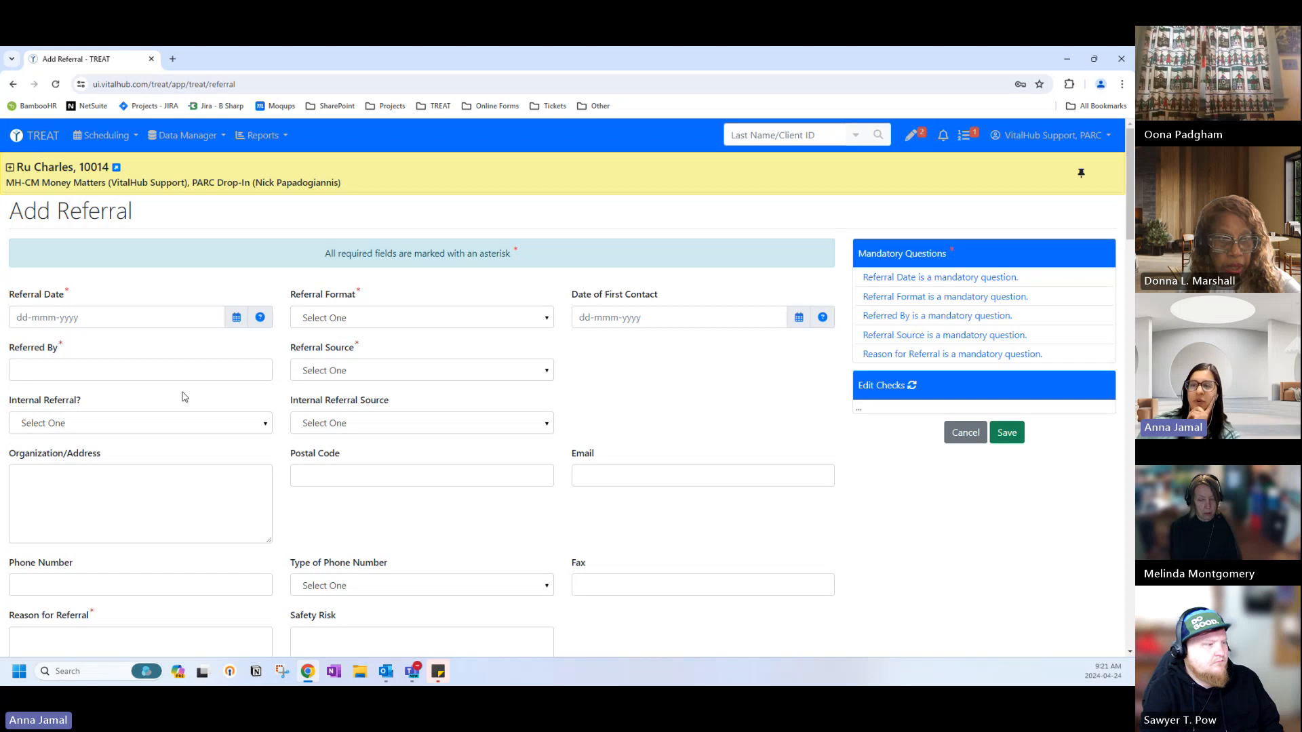
{"action": "left_click", "coordinate": [135, 426]}
{"action": "left_click", "coordinate": [135, 425]}
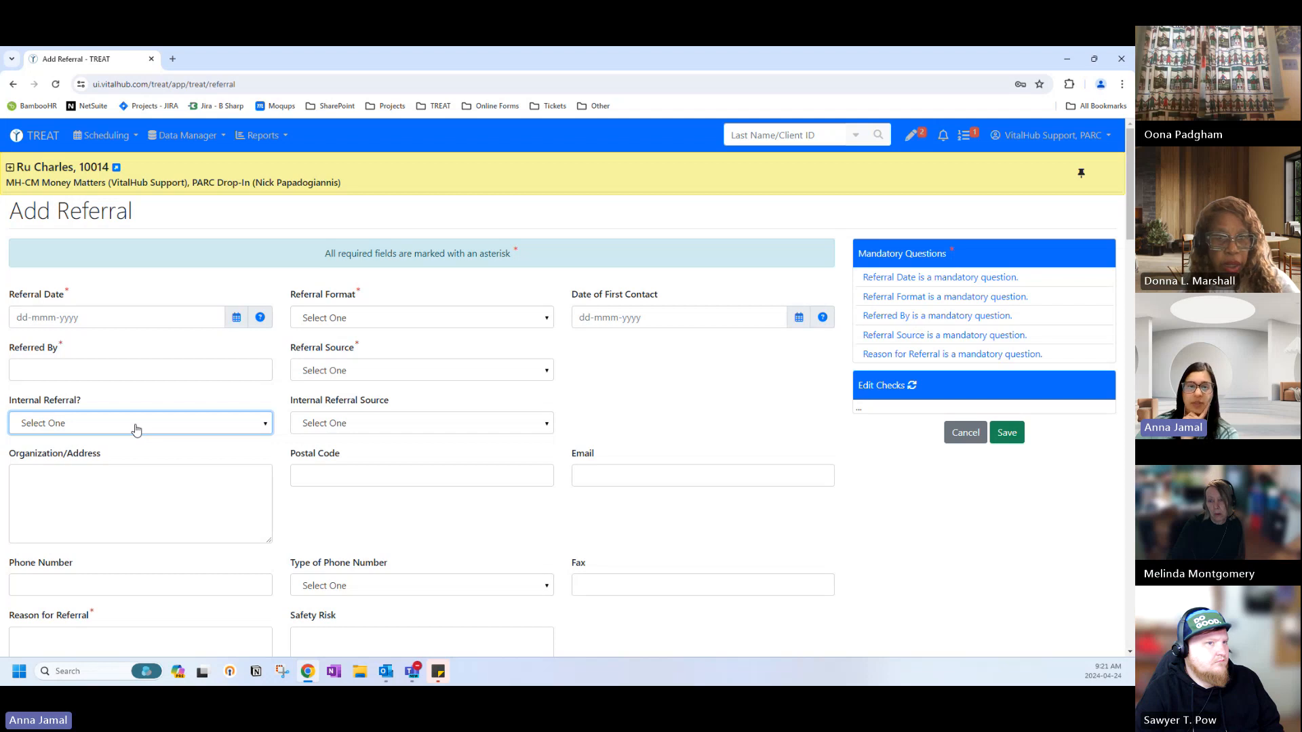
Try marking the referral as internal with the first site address as its source.
{"action": "left_click", "coordinate": [88, 426]}
{"action": "left_click", "coordinate": [54, 494]}
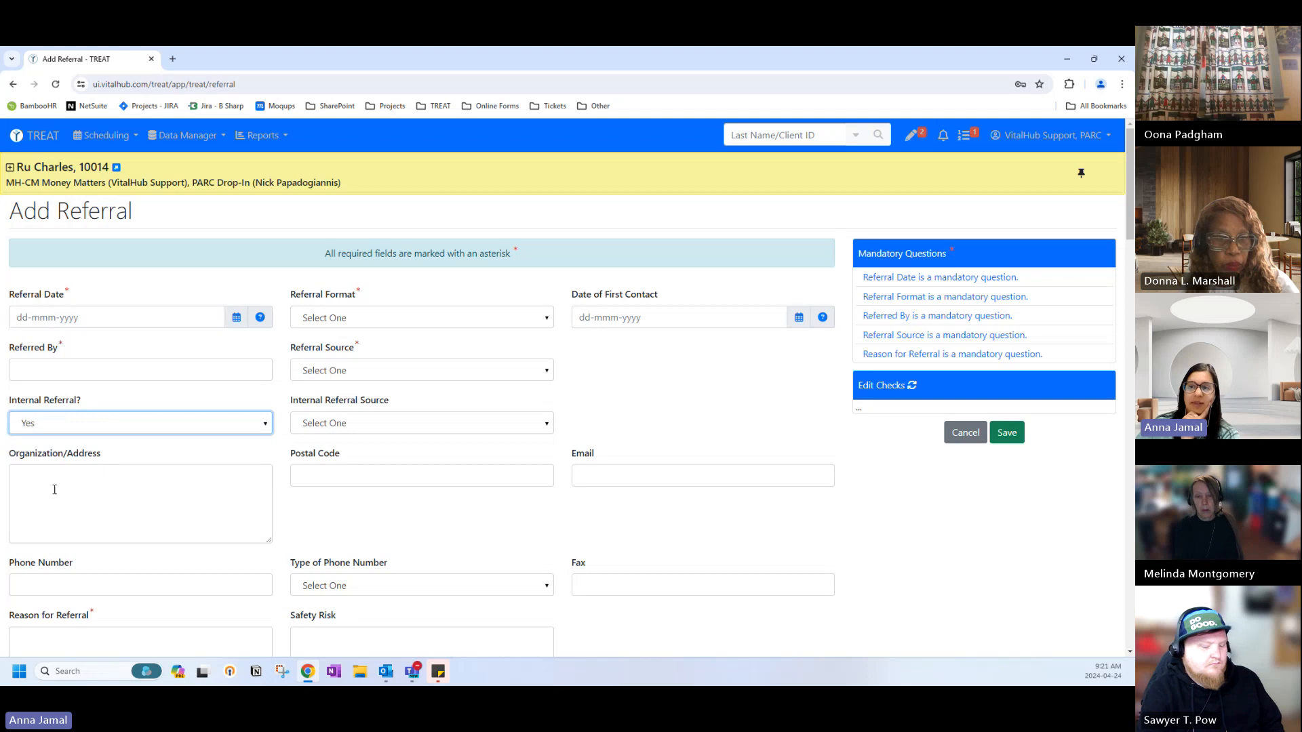
{"action": "left_click", "coordinate": [322, 424]}
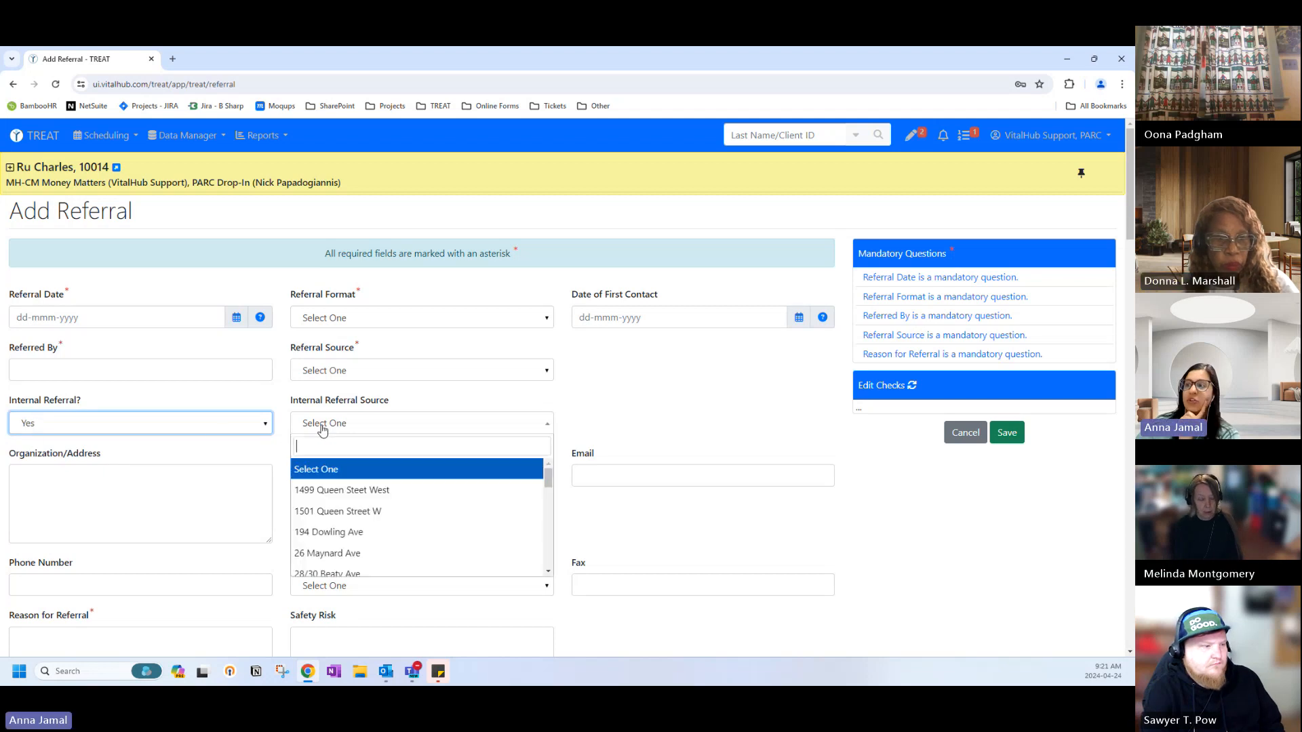
{"action": "scroll", "coordinate": [346, 519], "scroll_direction": "down", "scroll_amount": 8}
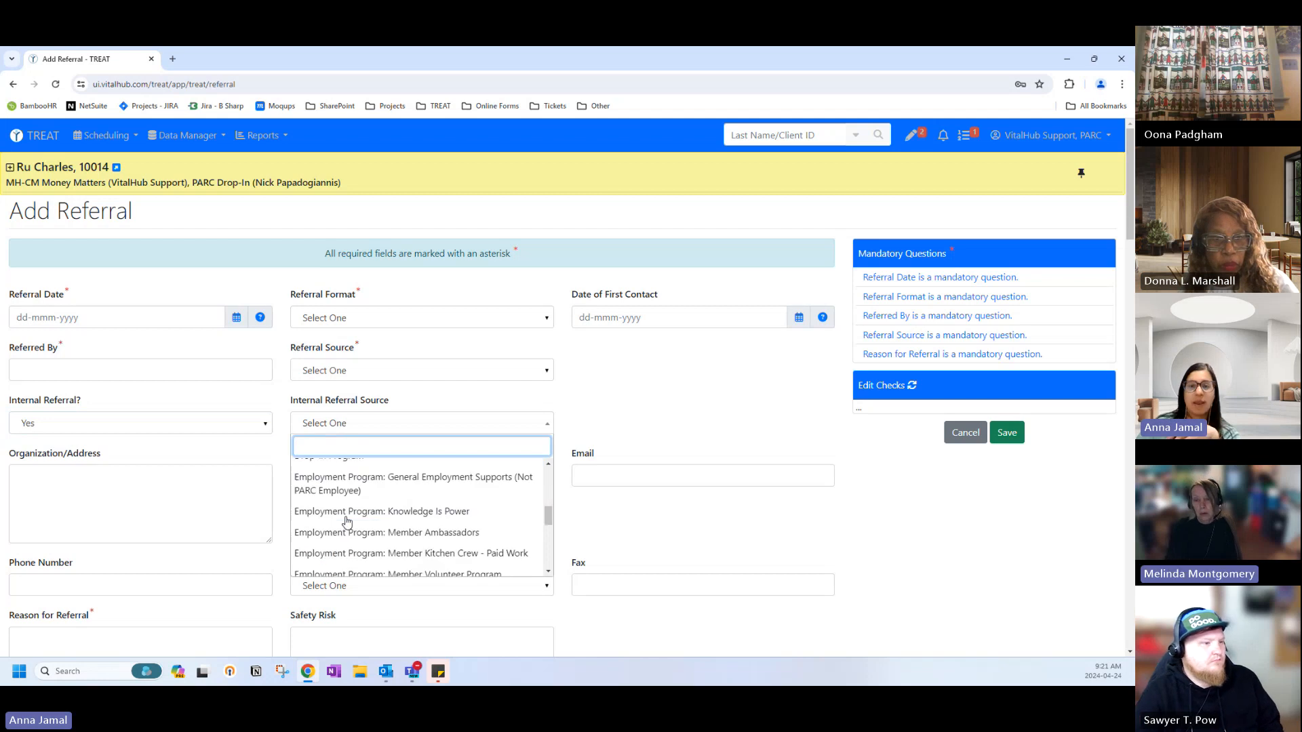
{"action": "scroll", "coordinate": [346, 530], "scroll_direction": "up", "scroll_amount": 8}
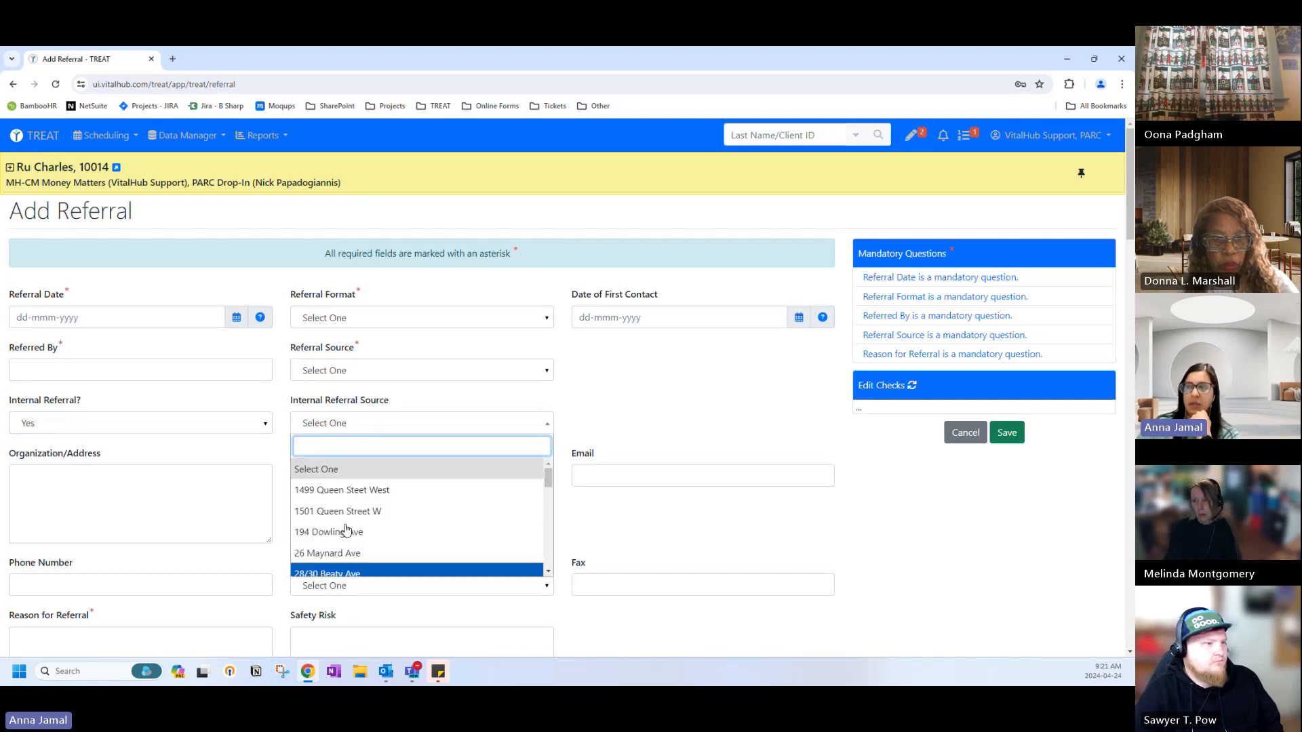
{"action": "left_click", "coordinate": [310, 485]}
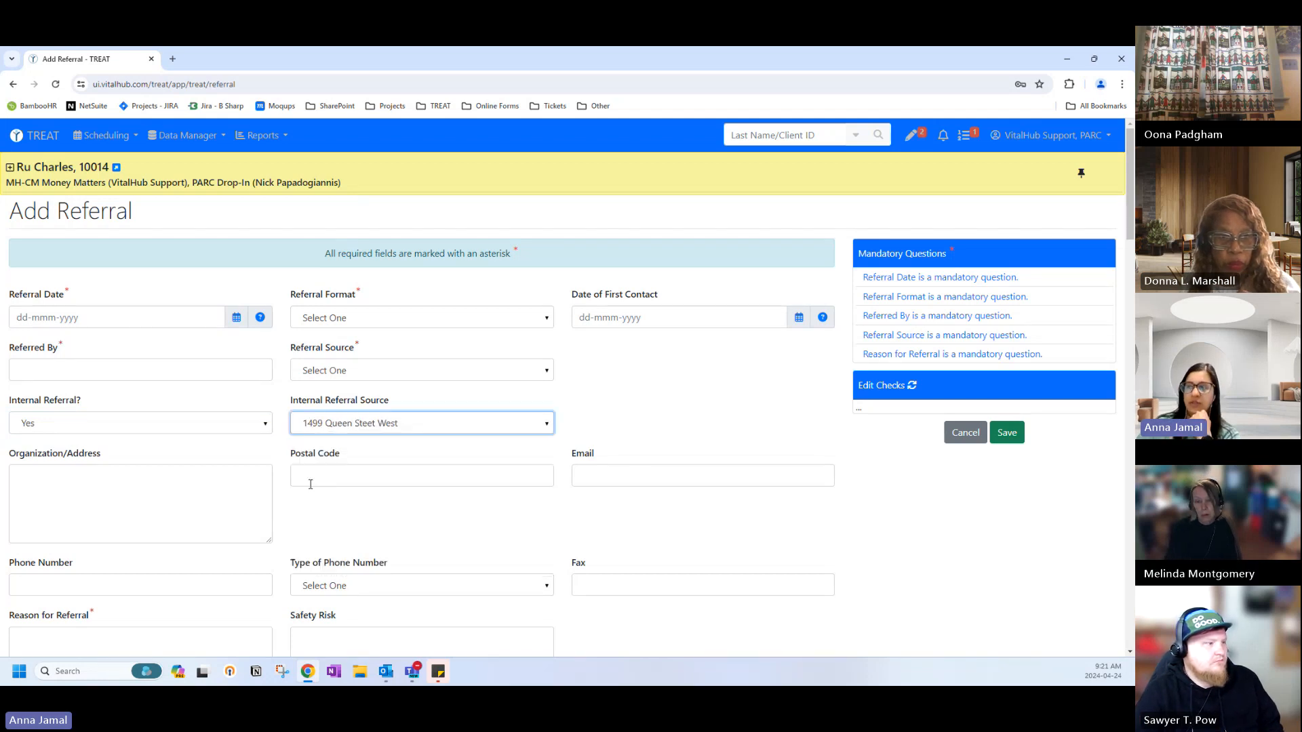
{"action": "left_click", "coordinate": [363, 449]}
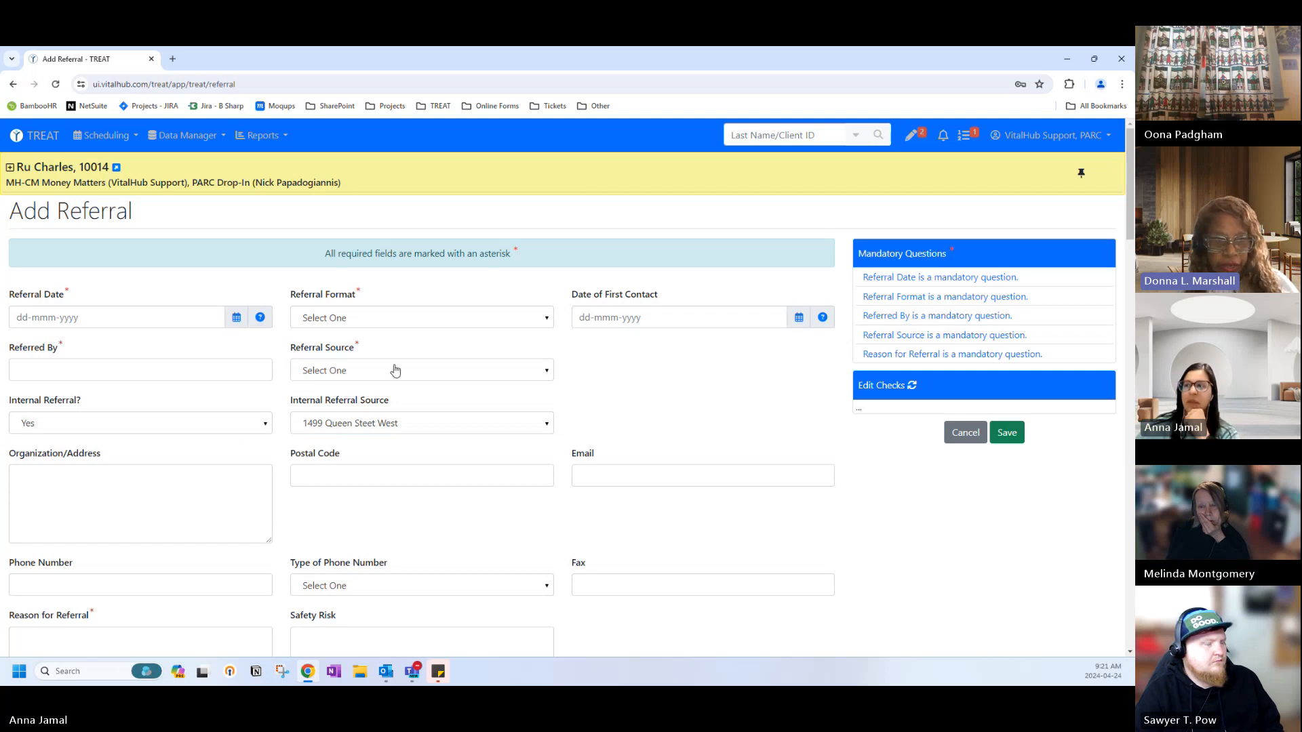
Set Internal Referral? to No, clear the internal source, and set Referral Format to Form.
{"action": "left_click", "coordinate": [166, 424]}
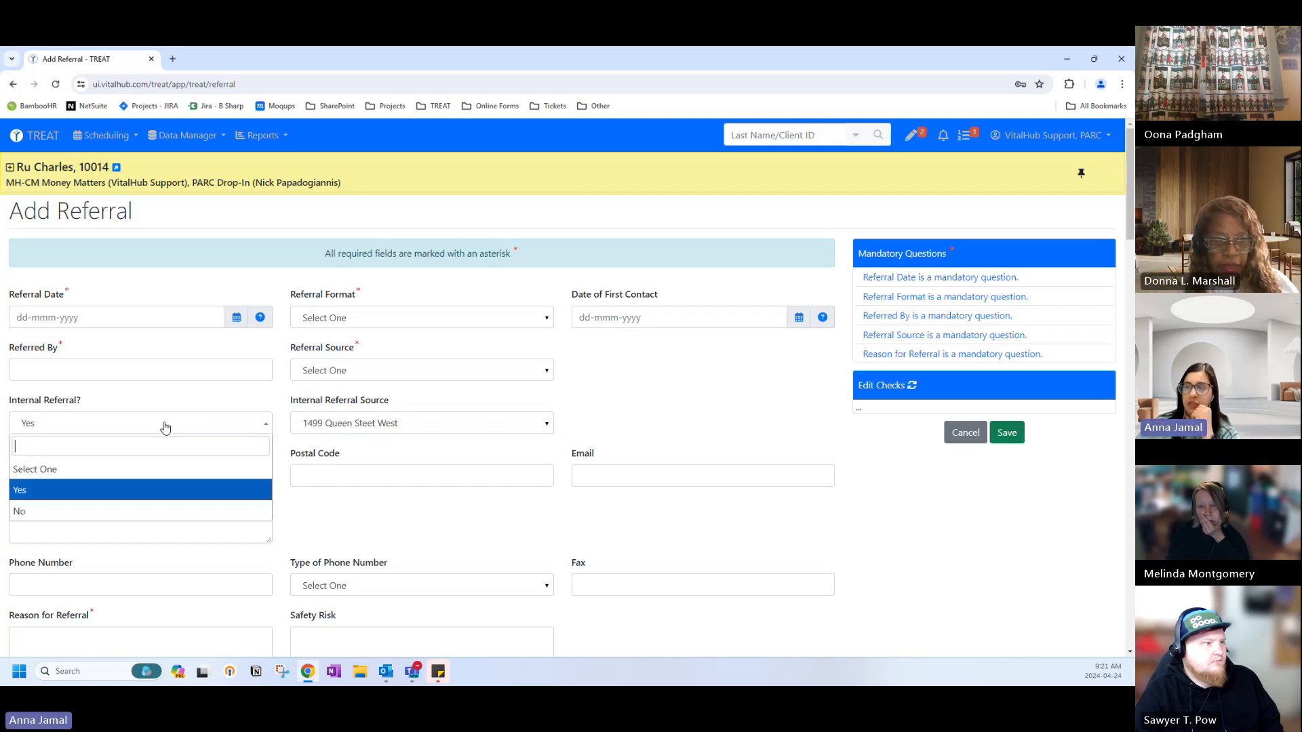
{"action": "left_click", "coordinate": [98, 510]}
{"action": "left_click", "coordinate": [309, 428]}
{"action": "left_click", "coordinate": [309, 468]}
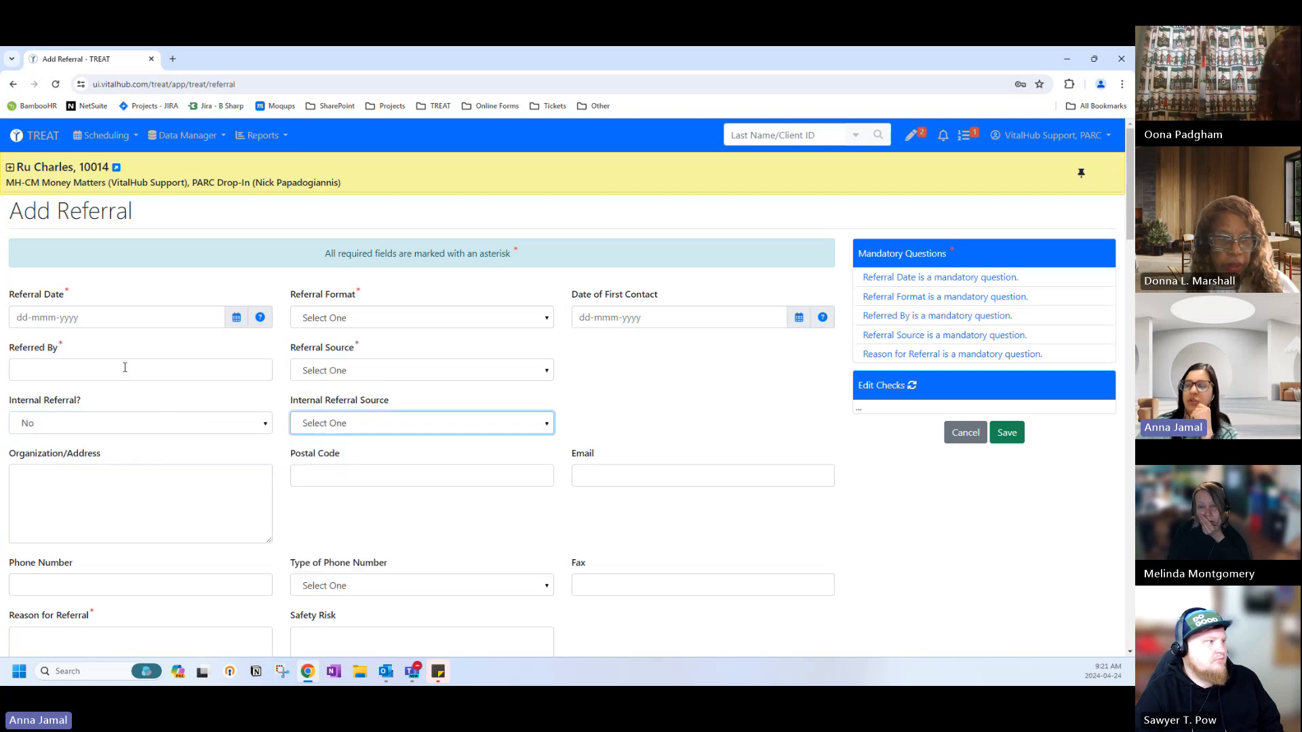
{"action": "left_click", "coordinate": [339, 318]}
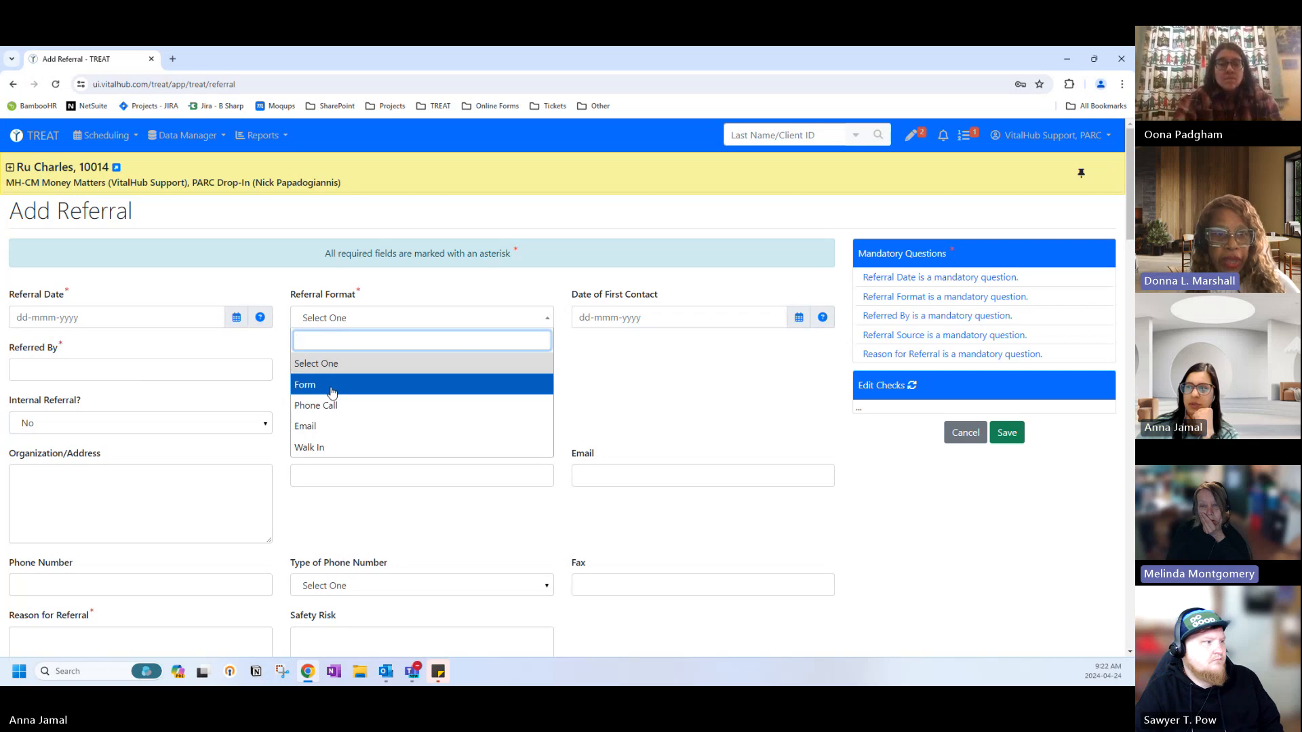
{"action": "left_click", "coordinate": [332, 385]}
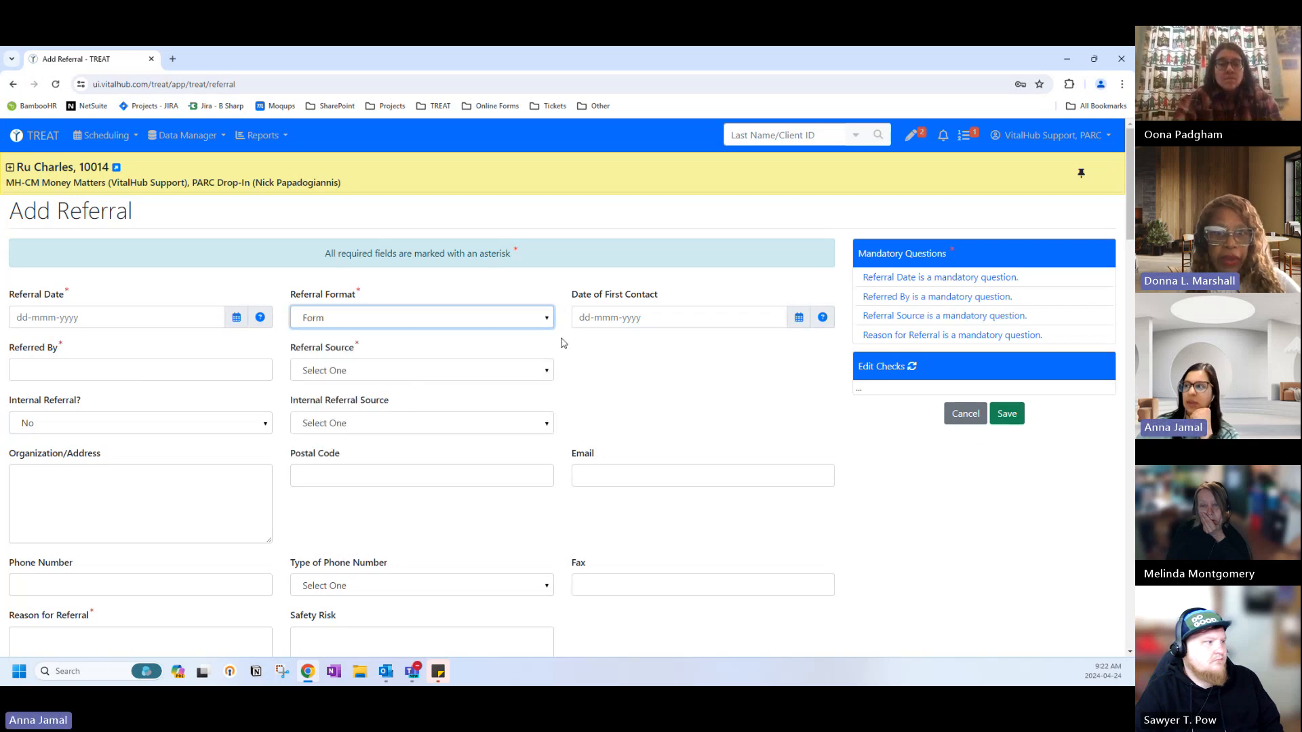
Set the Referral Source to Other and dismiss the Referred By autofill suggestions.
{"action": "left_click", "coordinate": [102, 367]}
{"action": "left_click", "coordinate": [367, 378]}
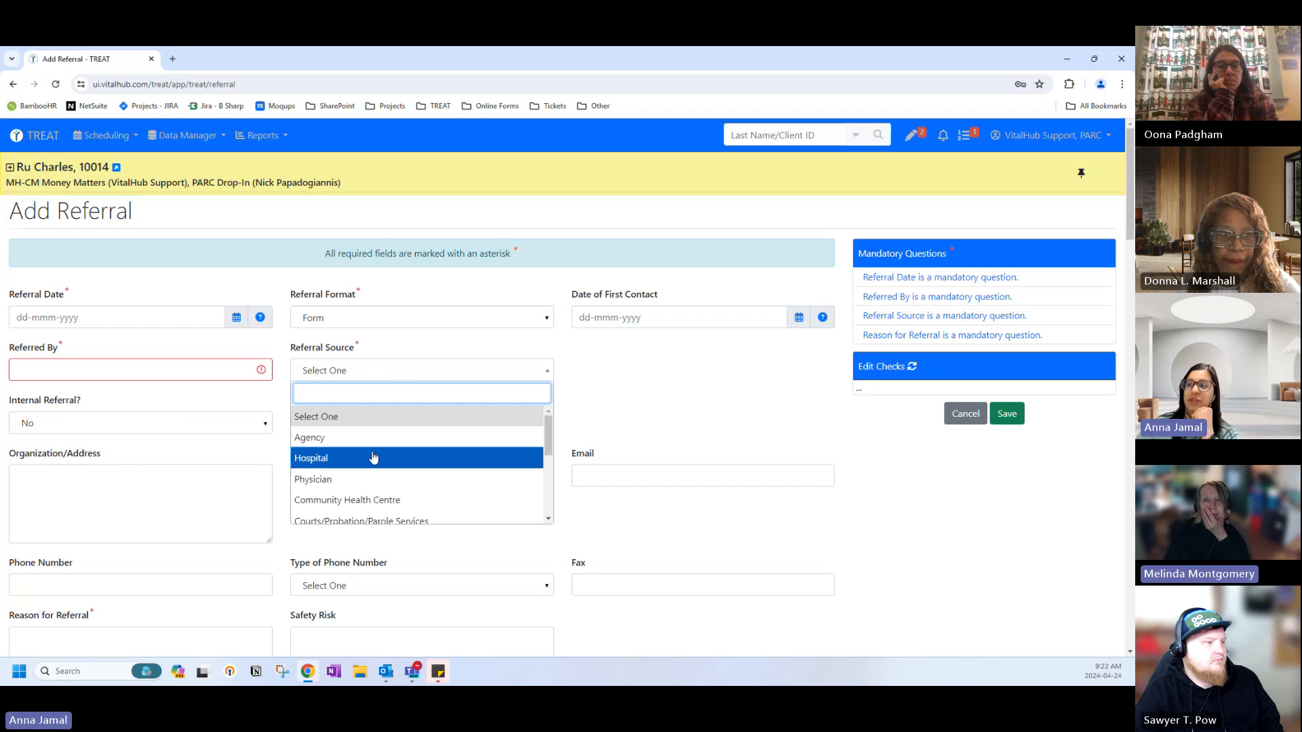
{"action": "left_click", "coordinate": [111, 490]}
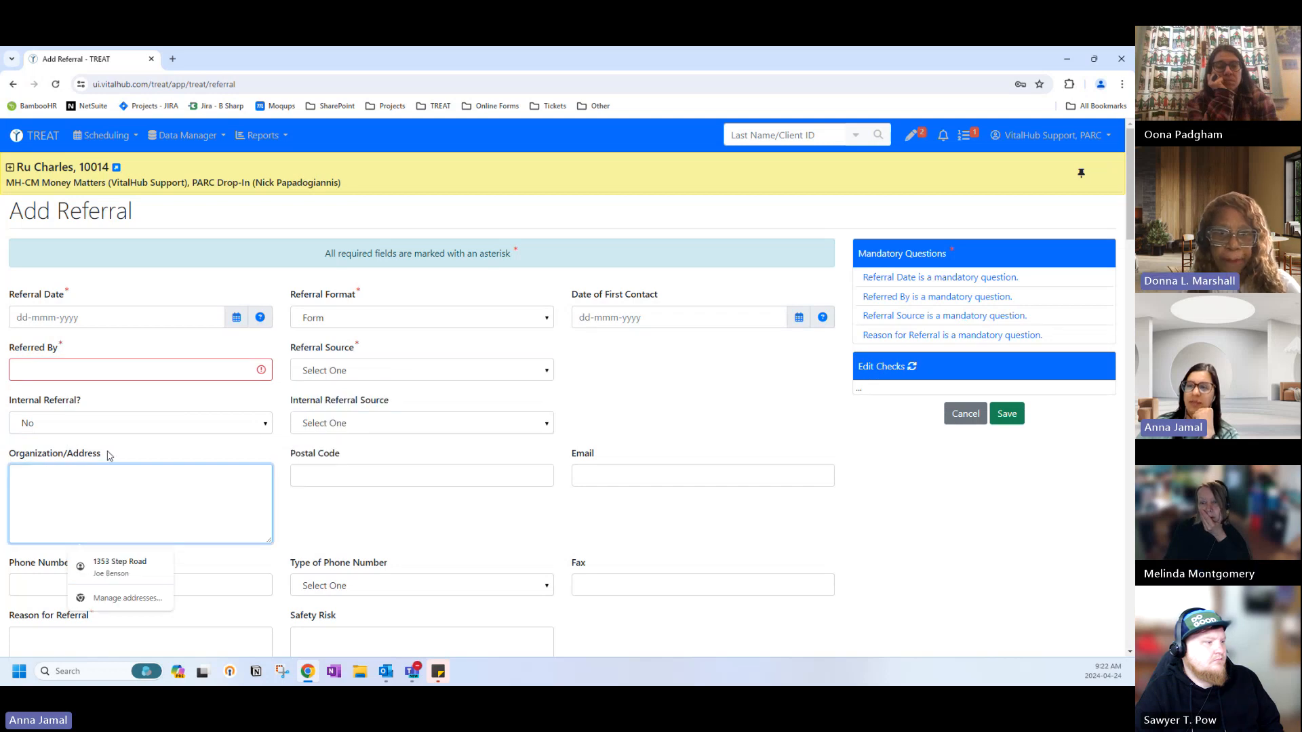
{"action": "left_click_drag", "start_coordinate": [102, 453], "coordinate": [13, 460]}
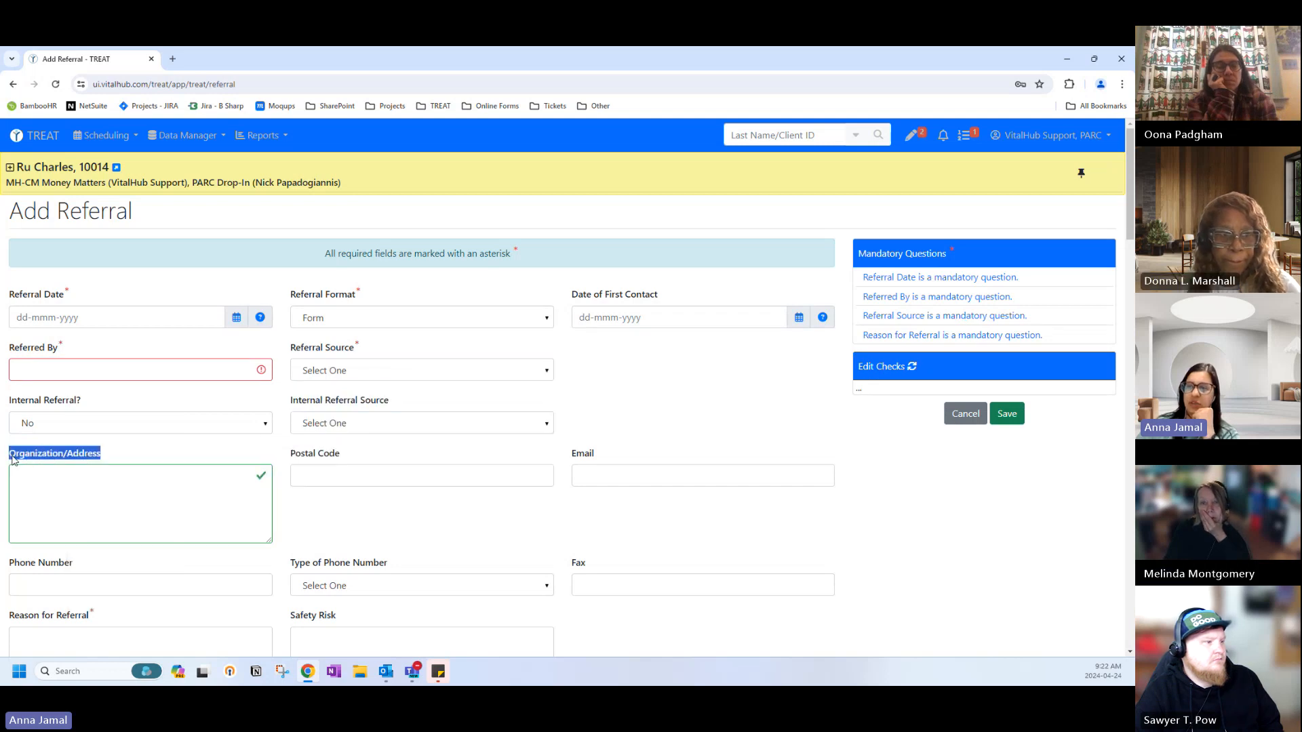
{"action": "left_click", "coordinate": [376, 375]}
{"action": "scroll", "coordinate": [368, 471], "scroll_direction": "down", "scroll_amount": 2}
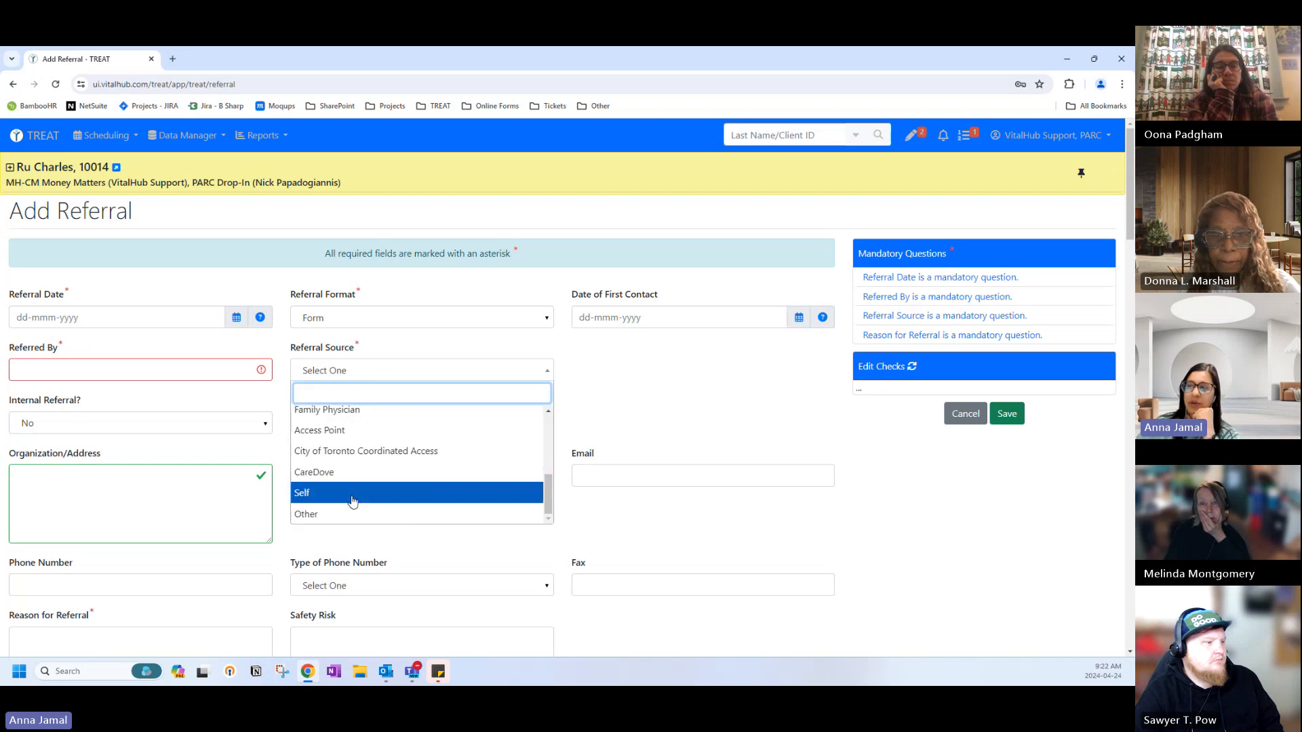
{"action": "left_click", "coordinate": [343, 516]}
{"action": "left_click", "coordinate": [198, 494]}
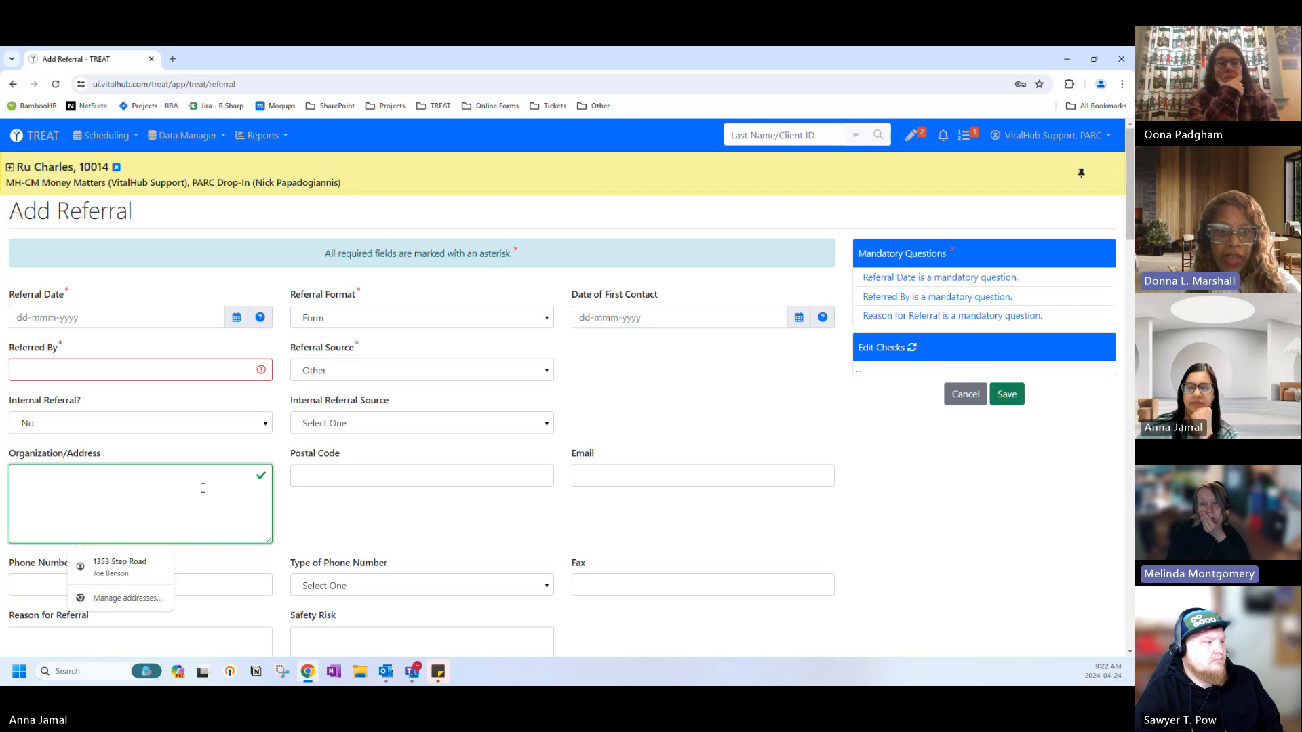
{"action": "left_click", "coordinate": [257, 452]}
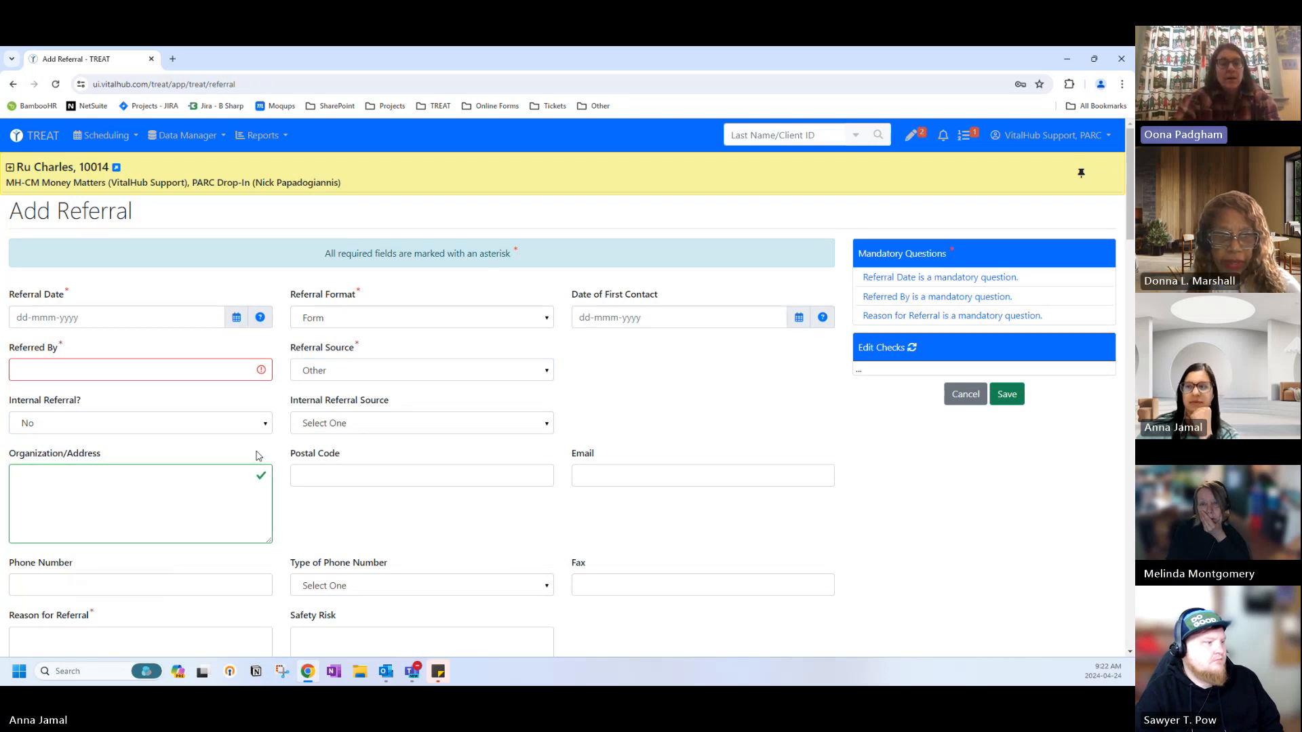
{"action": "left_click", "coordinate": [167, 373]}
{"action": "left_click", "coordinate": [207, 400]}
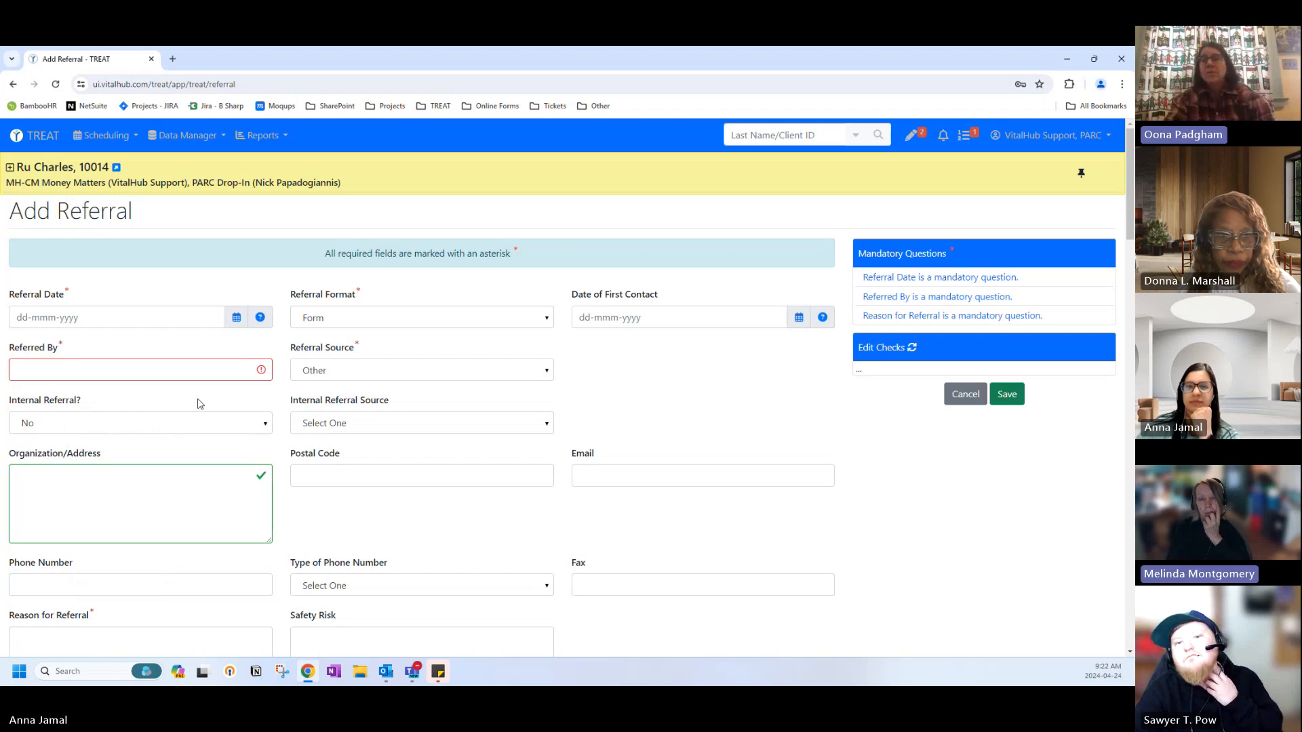
{"action": "left_click_drag", "start_coordinate": [52, 347], "coordinate": [62, 344]}
{"action": "left_click", "coordinate": [66, 348]}
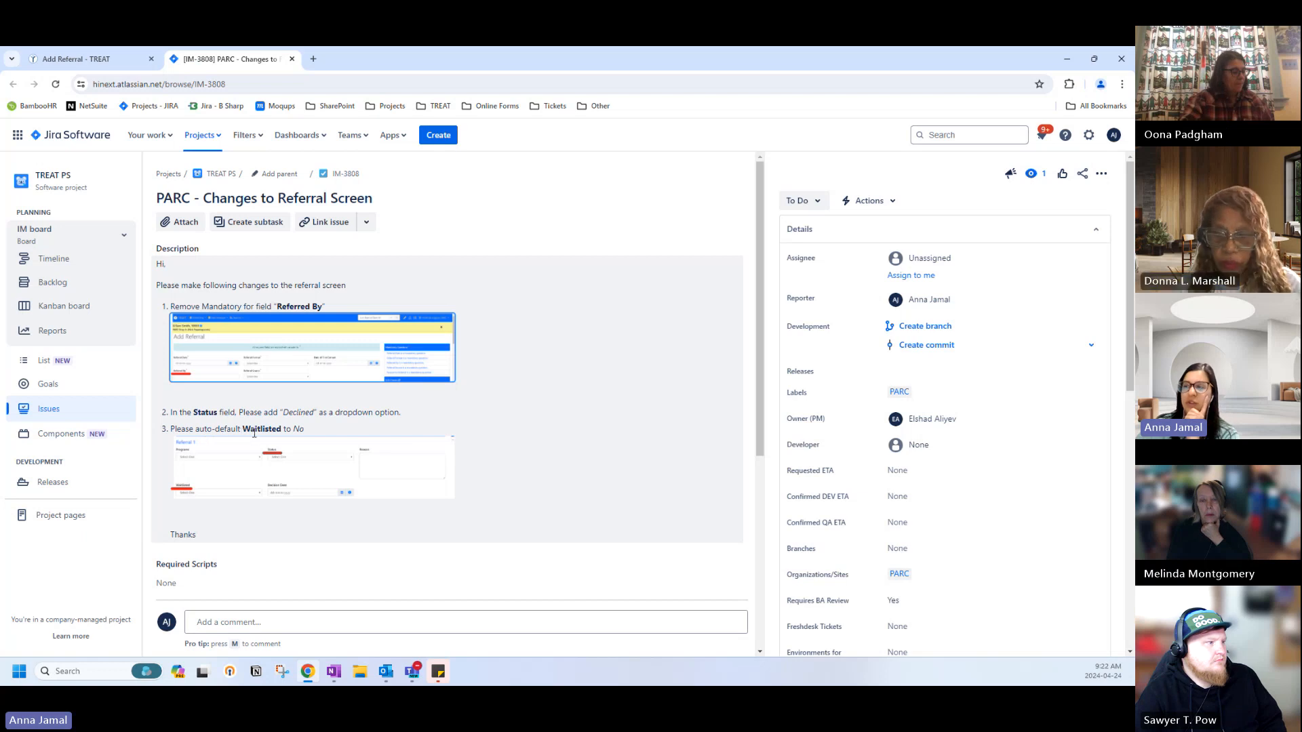
{"action": "left_click", "coordinate": [292, 59]}
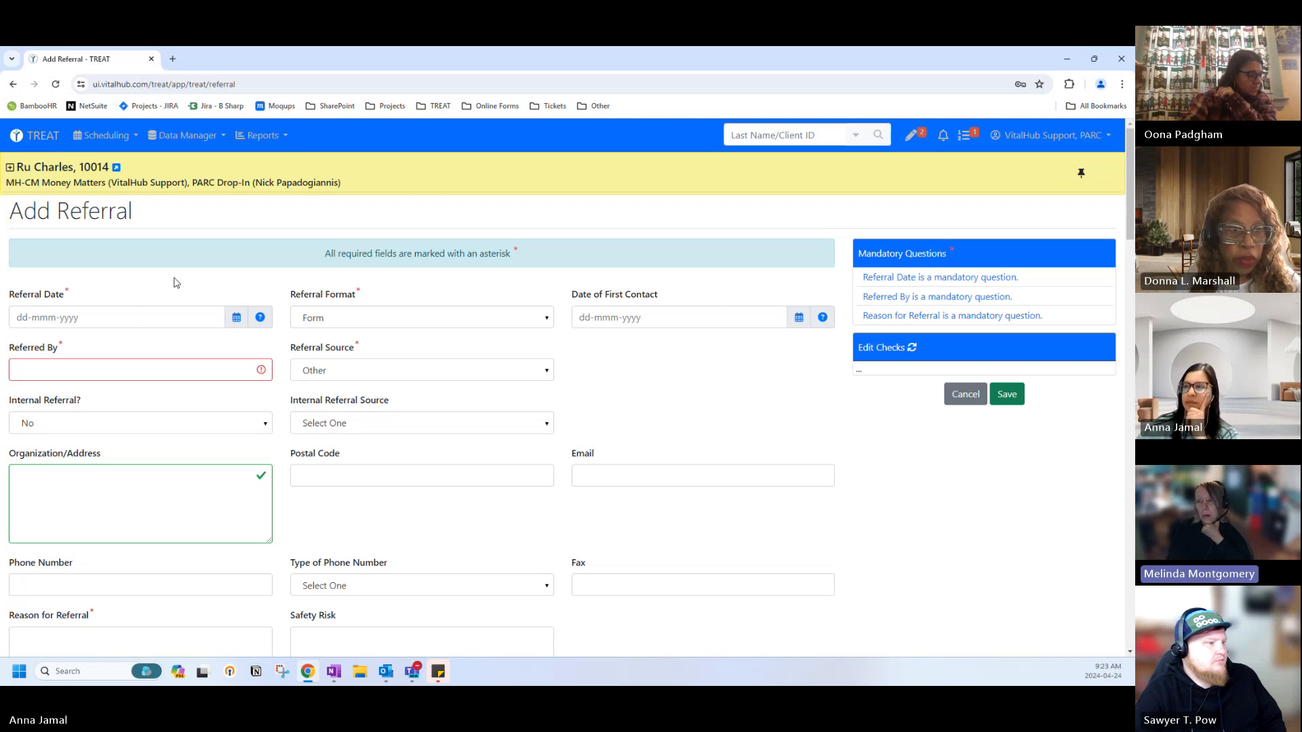
{"action": "left_click", "coordinate": [51, 370]}
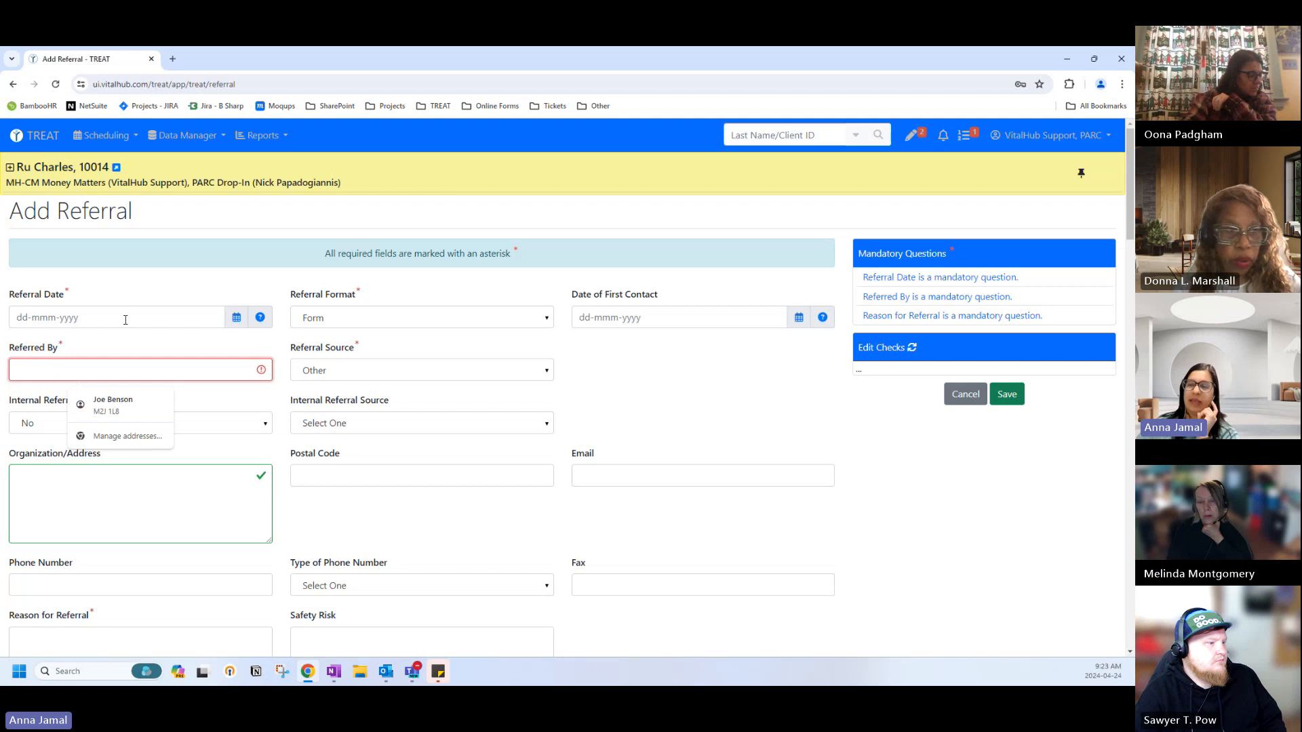
{"action": "left_click", "coordinate": [105, 348]}
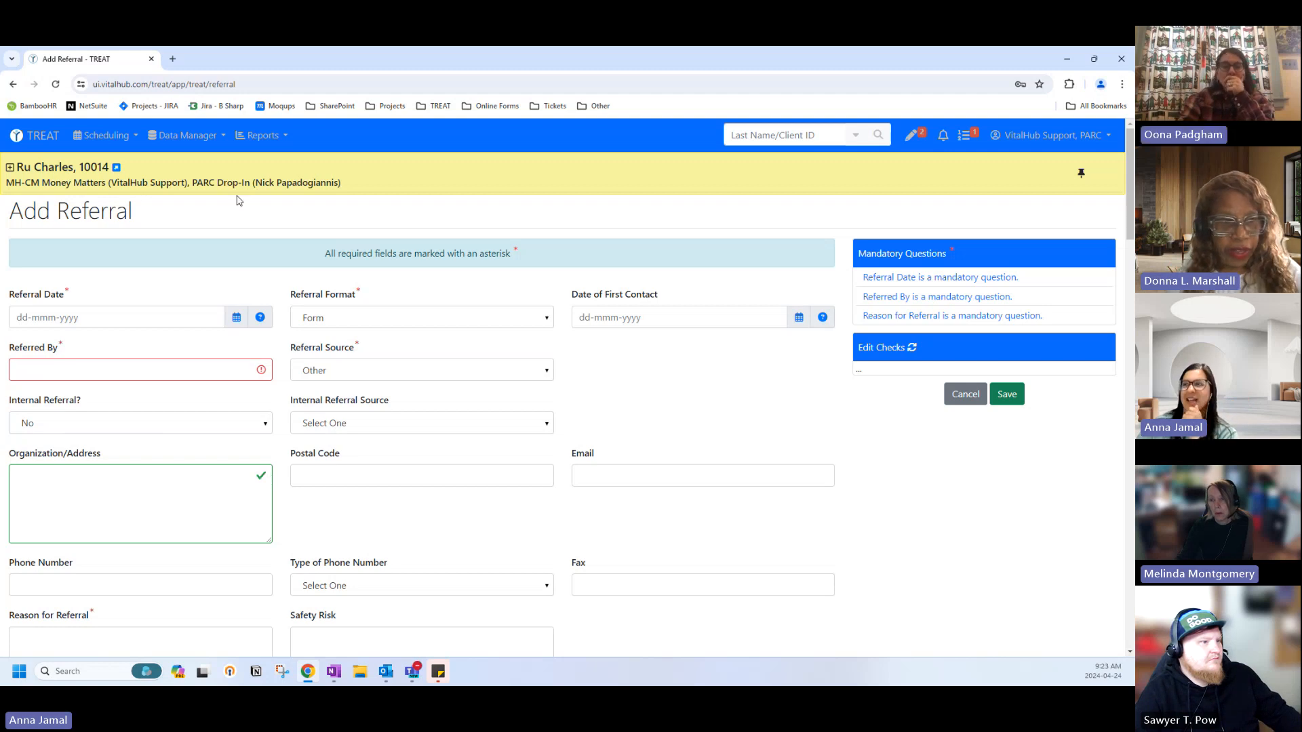
Open the TREAT Admin (UI PR) login page from the TREAT bookmarks in a new tab.
{"action": "left_click", "coordinate": [172, 58]}
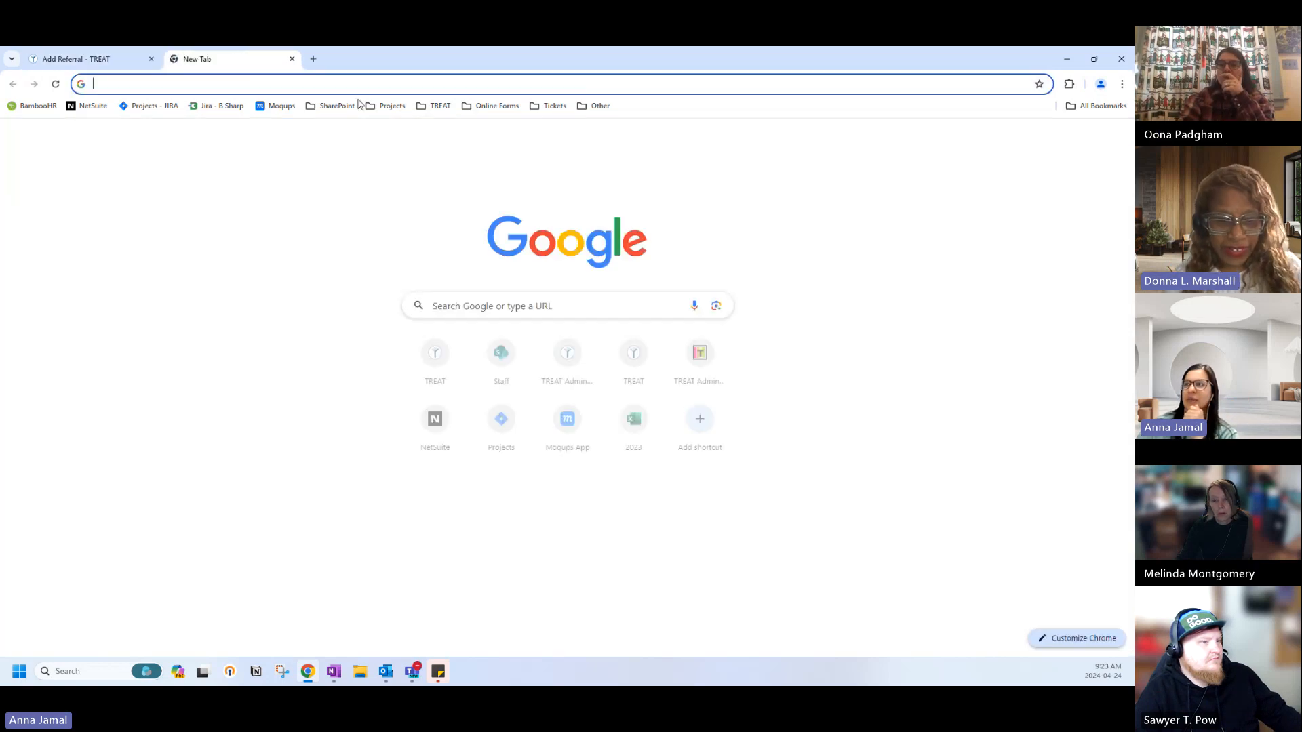
{"action": "left_click", "coordinate": [405, 108]}
{"action": "mouse_move", "coordinate": [434, 106]}
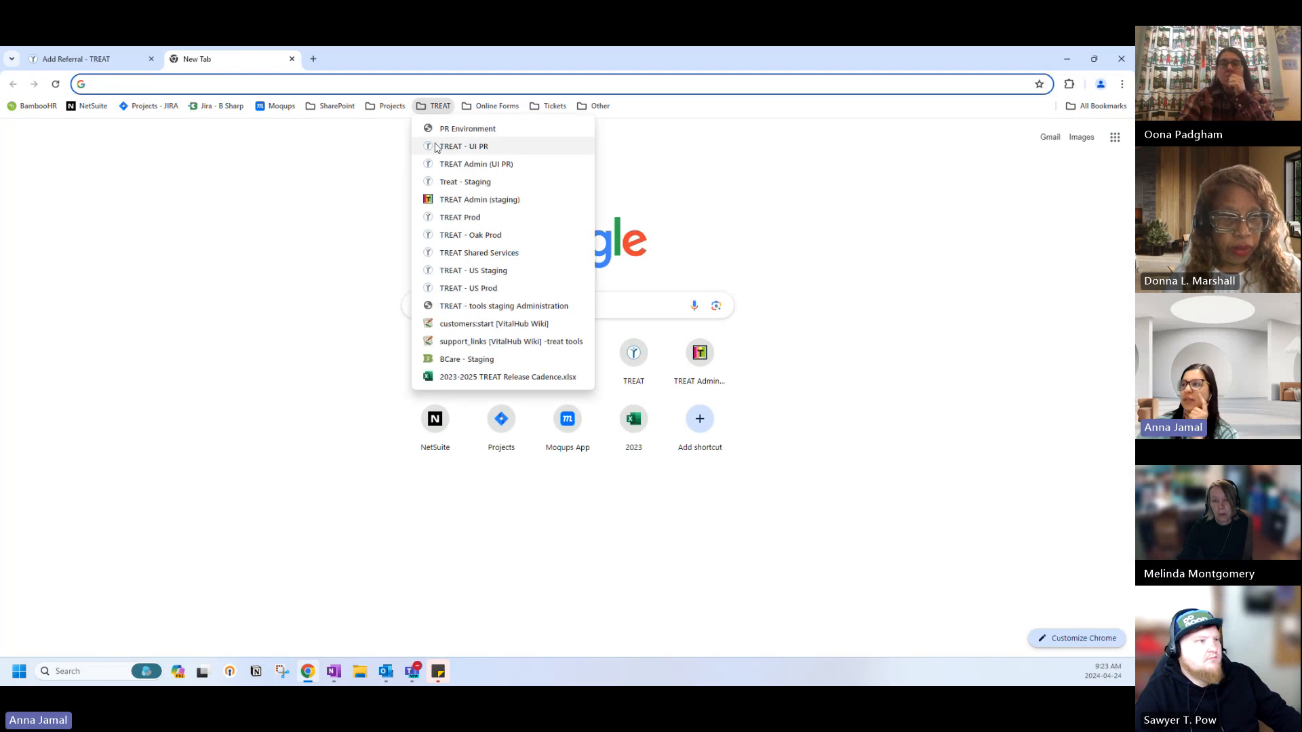
{"action": "left_click", "coordinate": [437, 164]}
Log in to organization PARC with the admin user ID and password.
{"action": "left_click", "coordinate": [256, 195]}
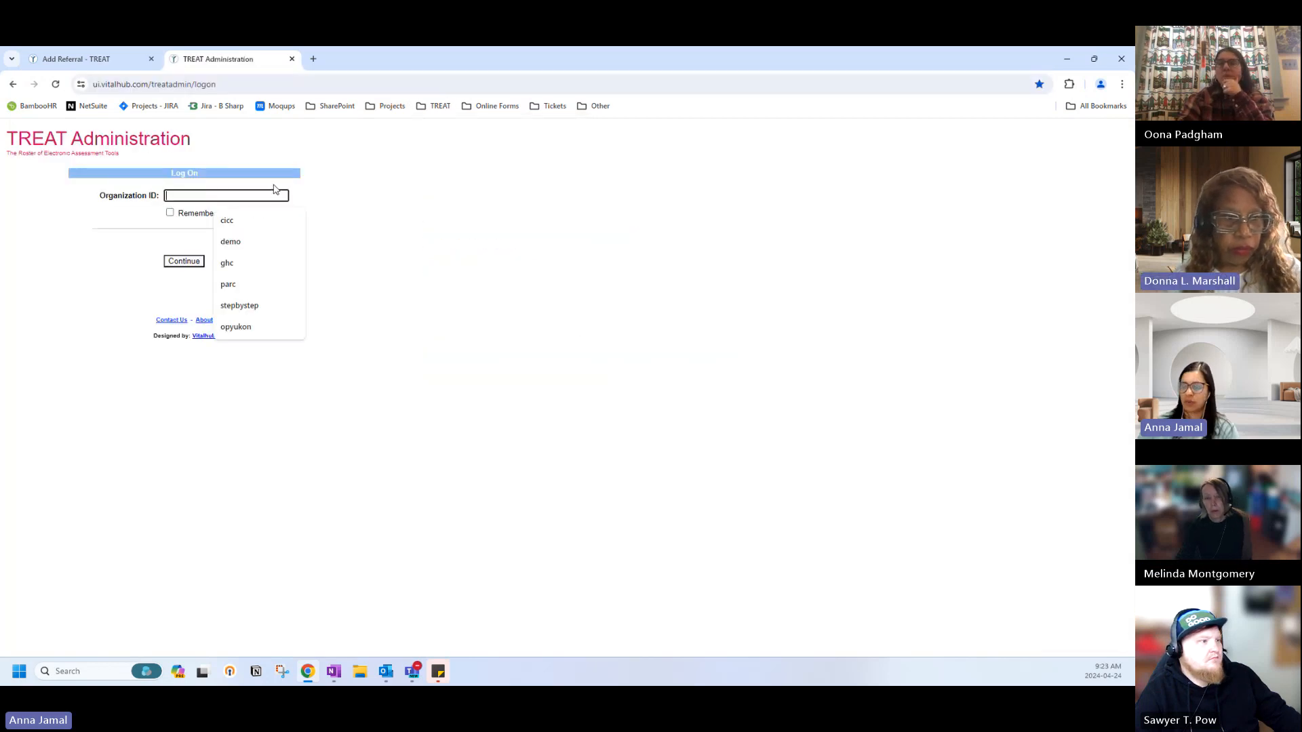
{"action": "type", "text": "parc"}
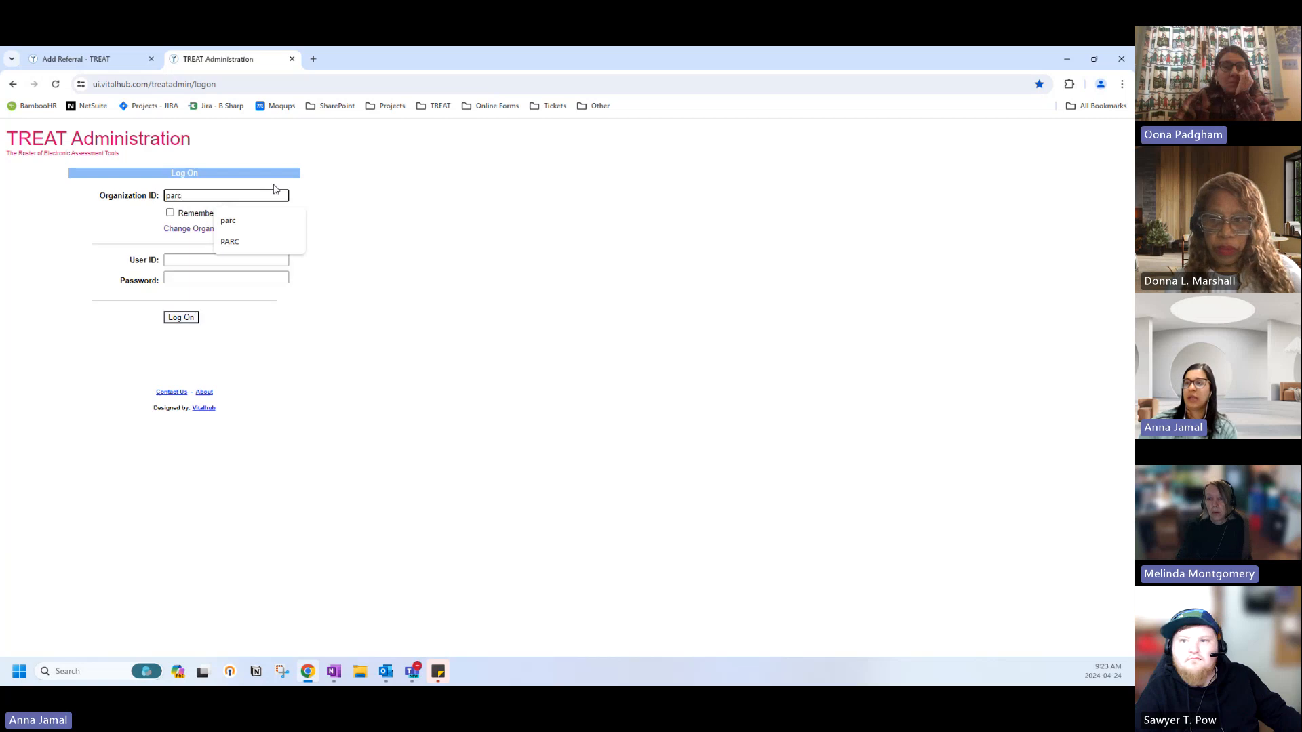
{"action": "left_click", "coordinate": [221, 261]}
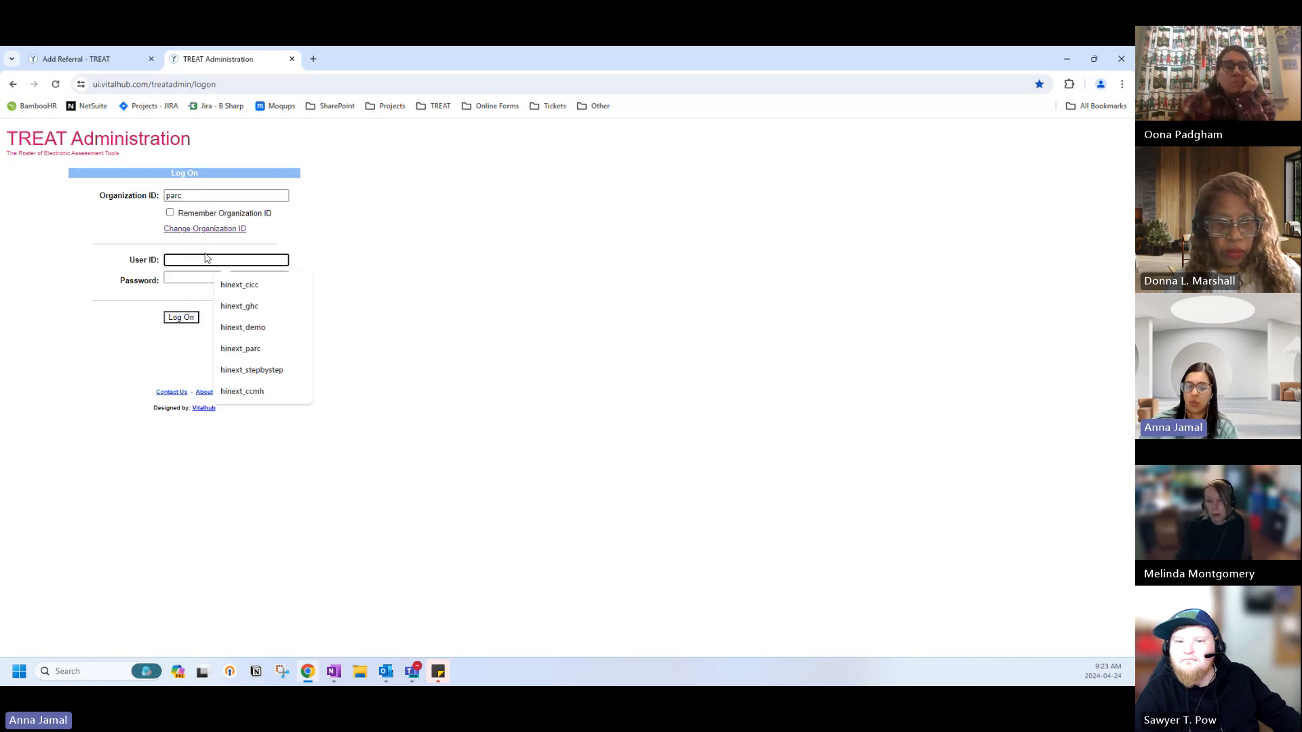
{"action": "type", "text": "hinext_p"}
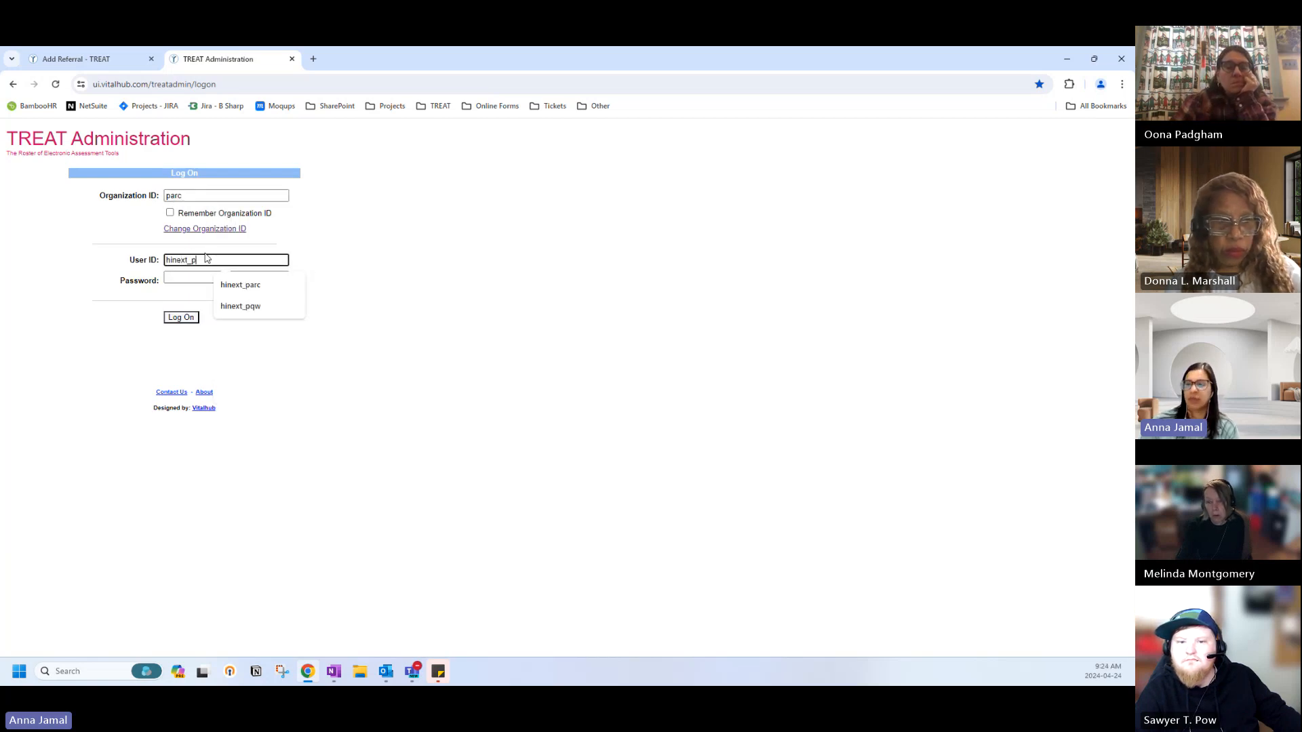
{"action": "type", "text": "arc"}
{"action": "key", "text": "Tab"}
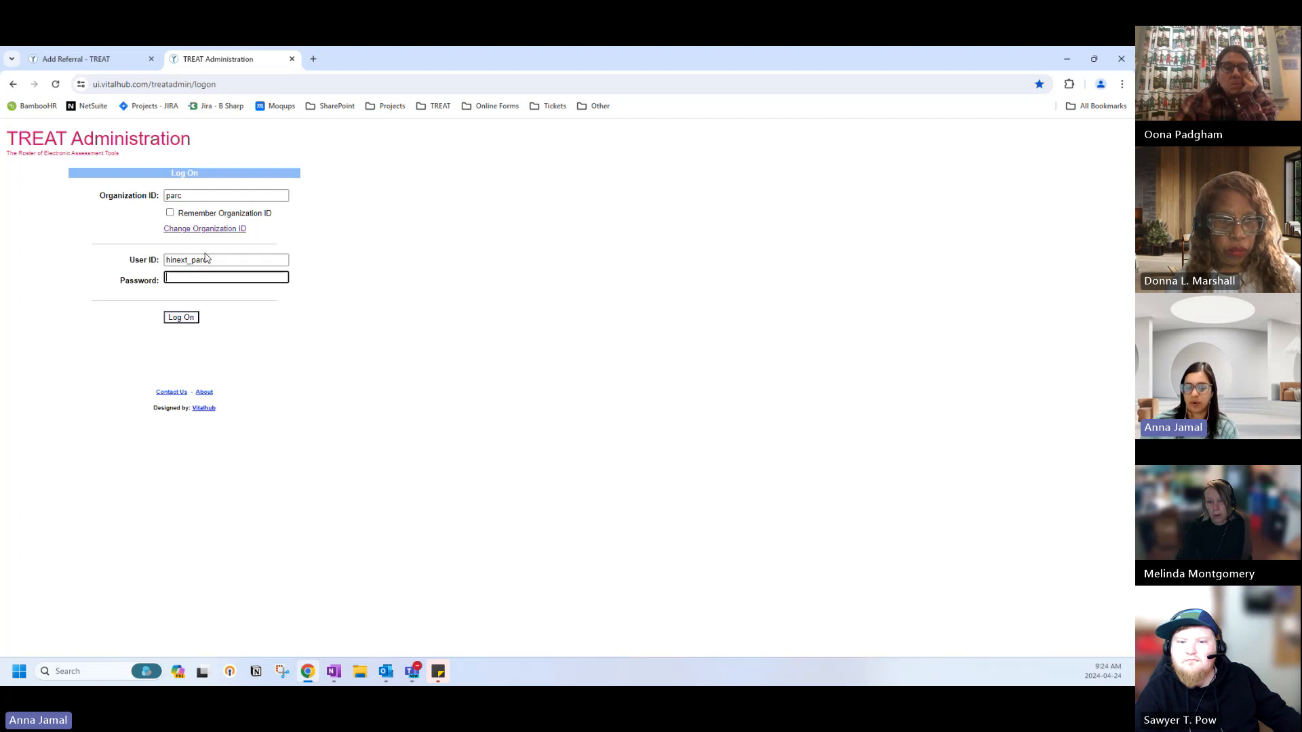
{"action": "type", "text": "********"}
{"action": "key", "text": "Return"}
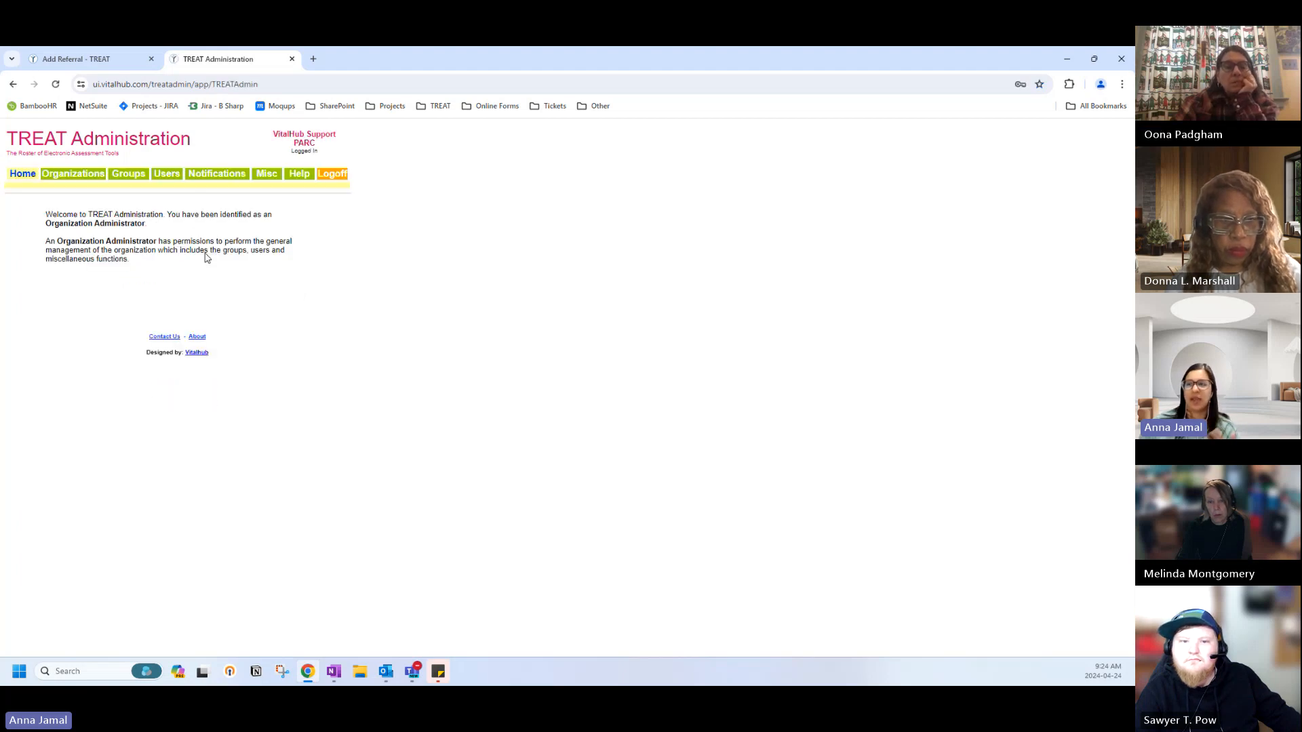
List all PARC users, open the first one, and expand their Care Team Roles showing Case Manager.
{"action": "left_click", "coordinate": [167, 174]}
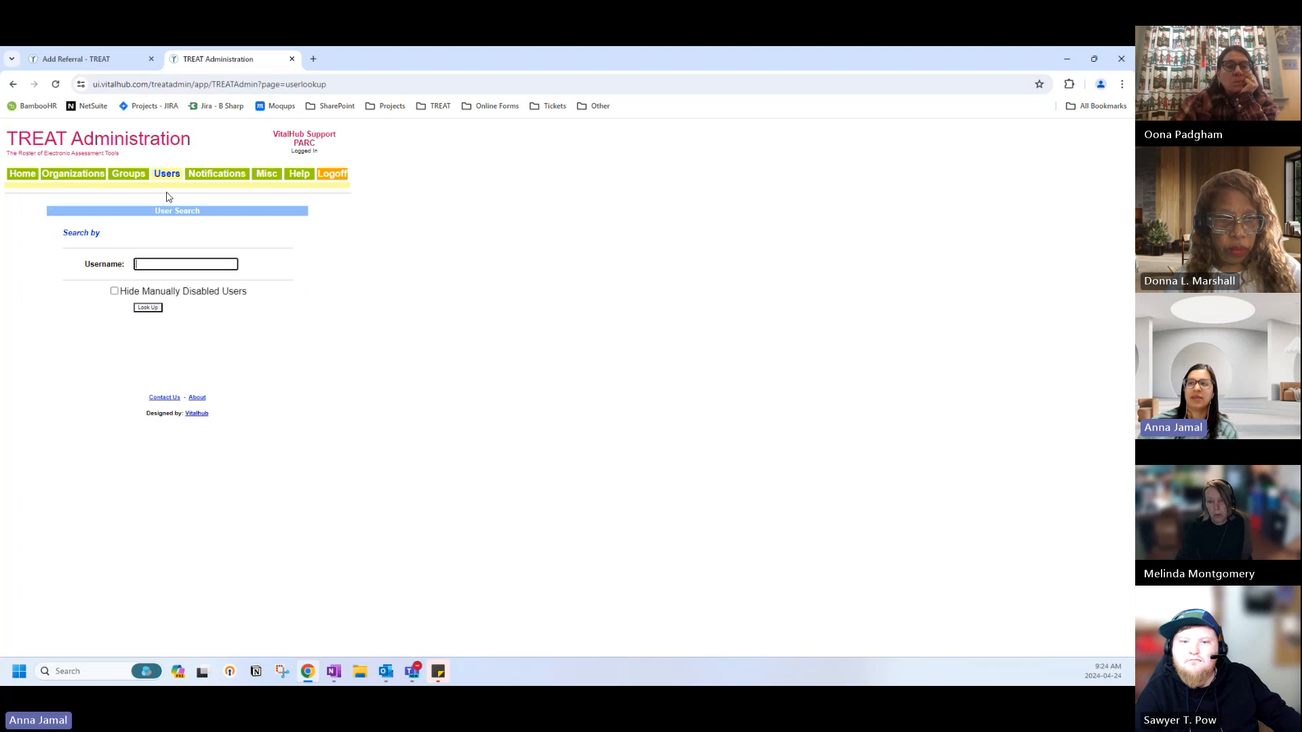
{"action": "left_click", "coordinate": [139, 310]}
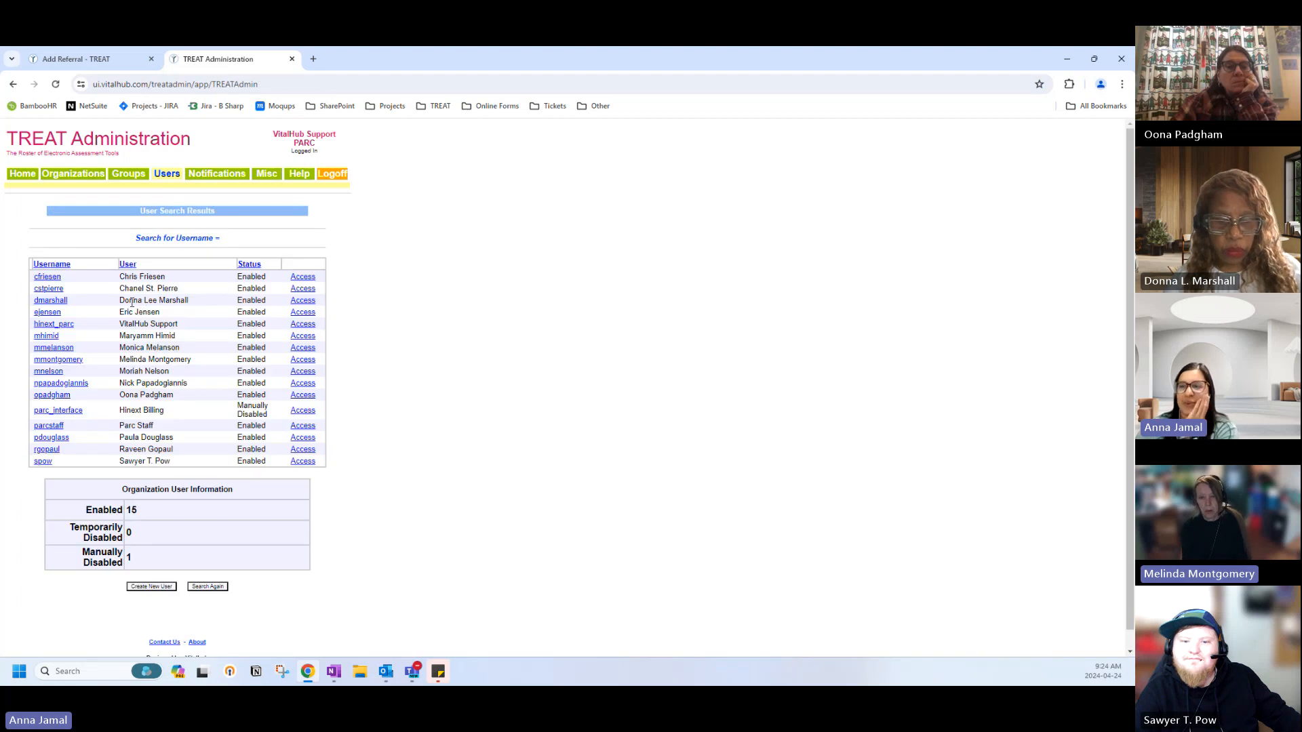
{"action": "left_click", "coordinate": [47, 278]}
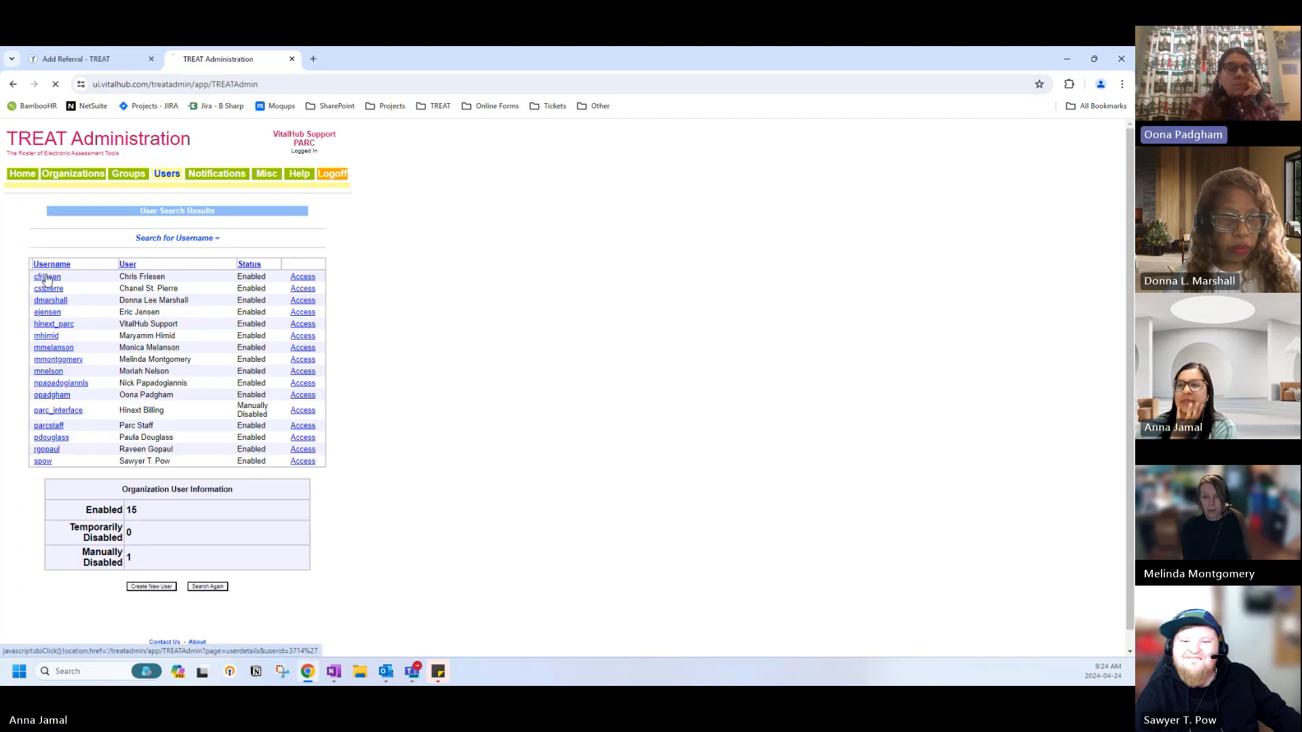
{"action": "scroll", "coordinate": [125, 447], "scroll_direction": "down", "scroll_amount": 4}
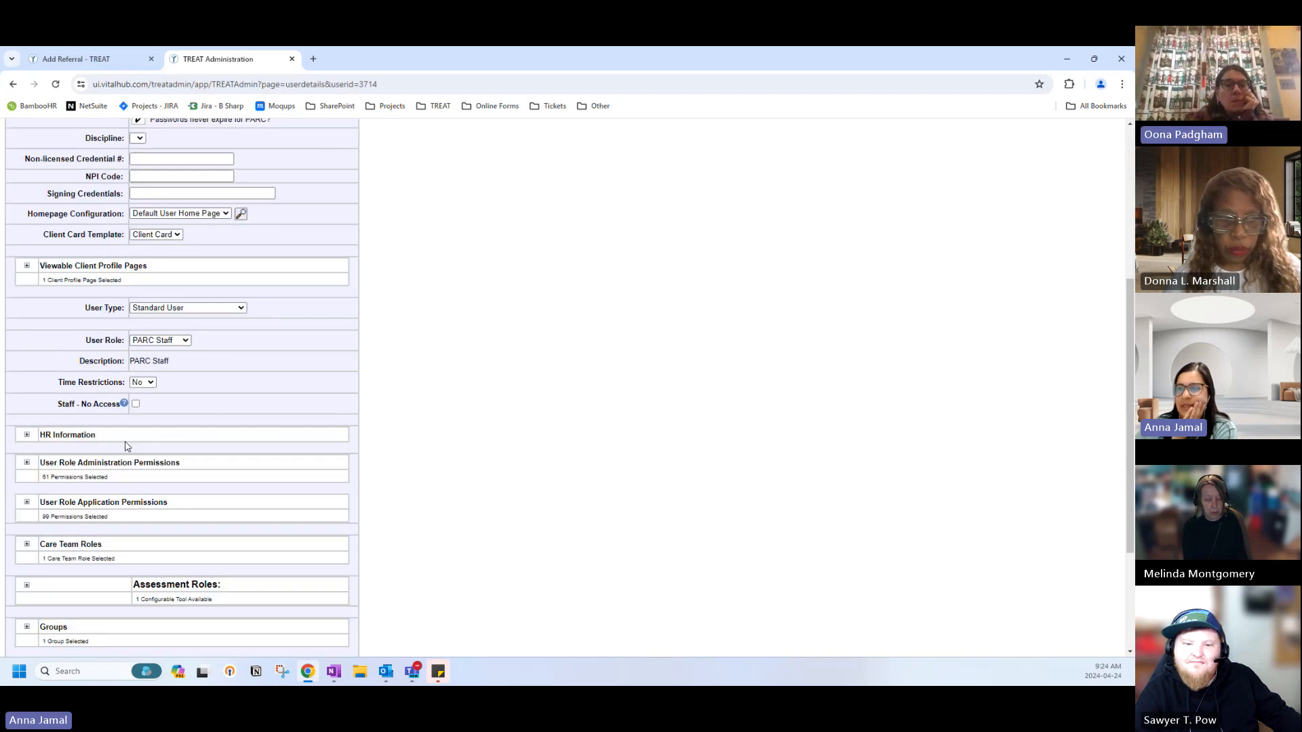
{"action": "scroll", "coordinate": [126, 446], "scroll_direction": "down", "scroll_amount": 1}
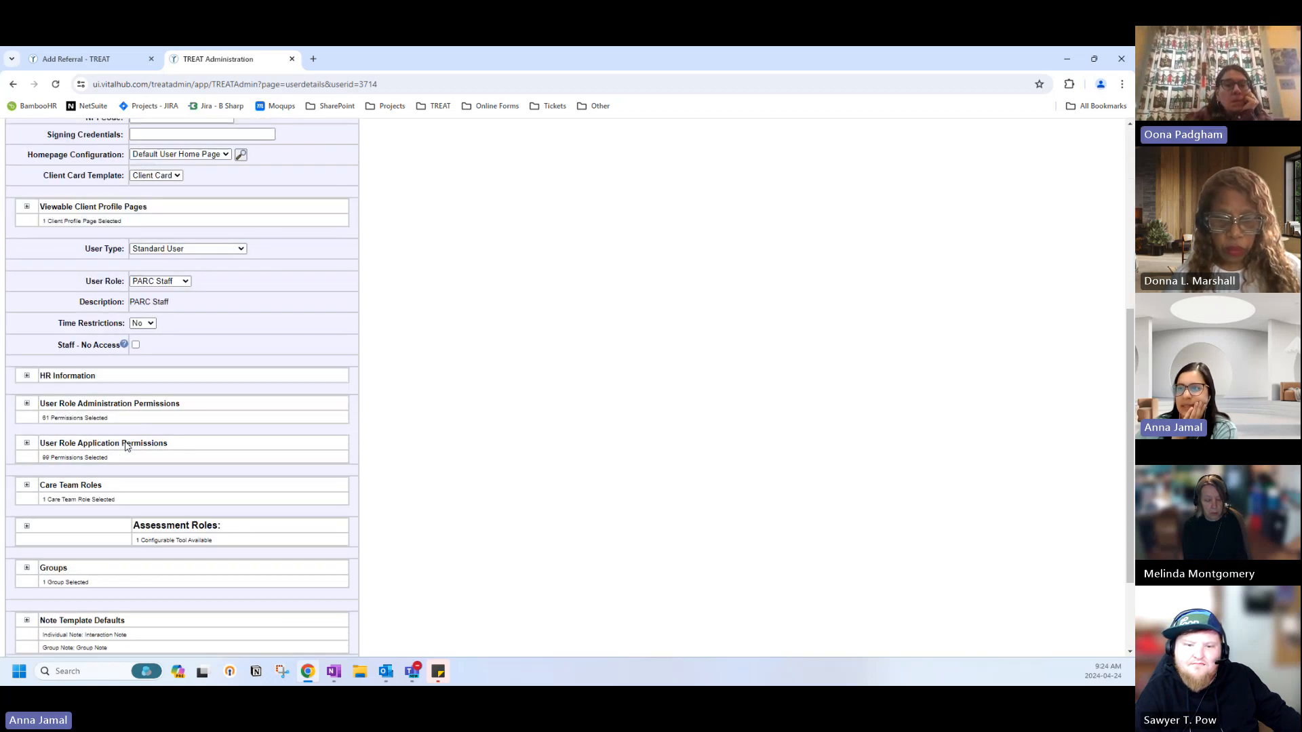
{"action": "left_click", "coordinate": [27, 486]}
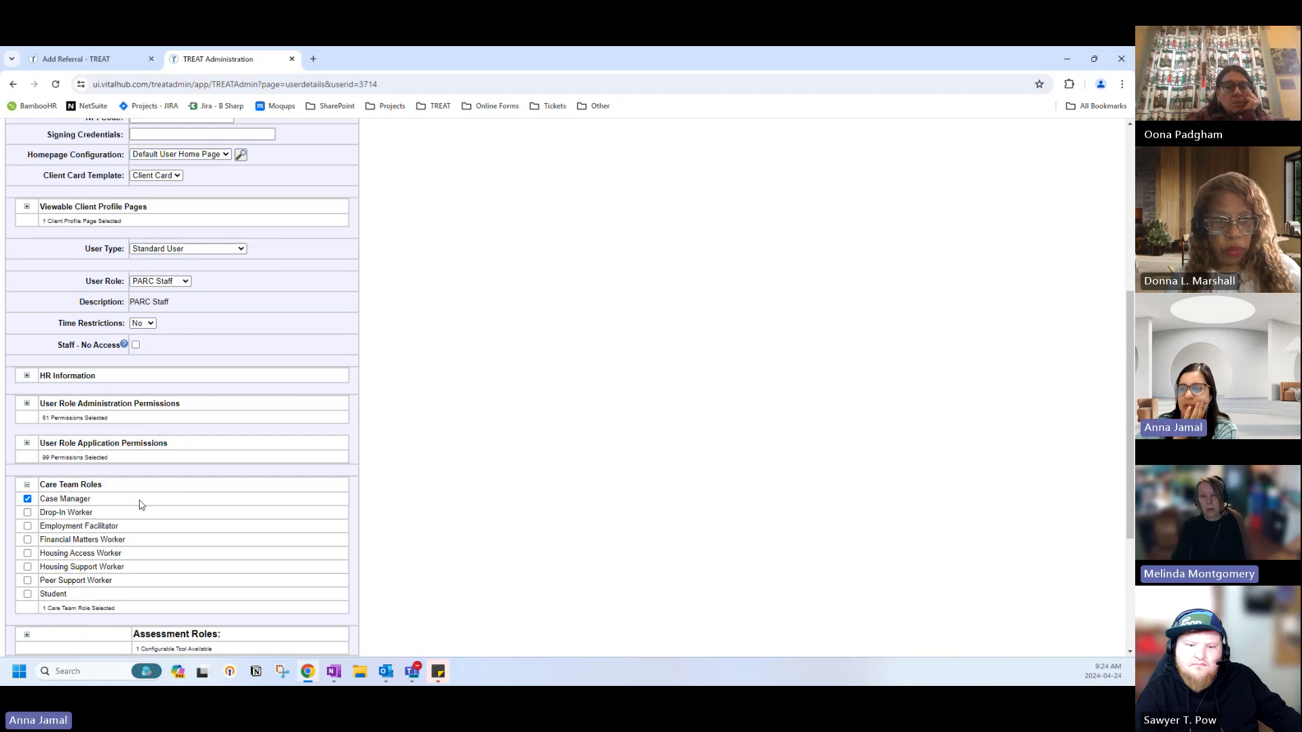
{"action": "scroll", "coordinate": [141, 505], "scroll_direction": "down", "scroll_amount": 1}
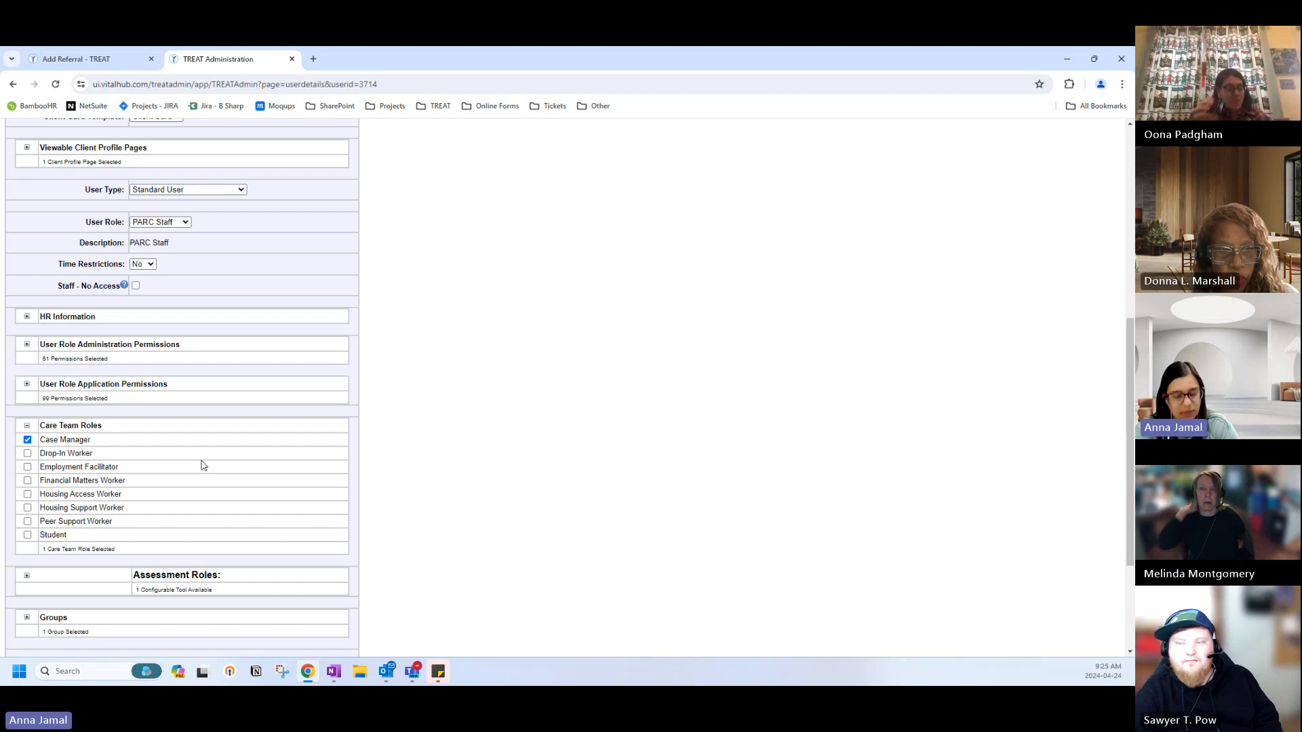
{"action": "scroll", "coordinate": [169, 384], "scroll_direction": "up", "scroll_amount": 1}
{"action": "scroll", "coordinate": [169, 383], "scroll_direction": "up", "scroll_amount": 3}
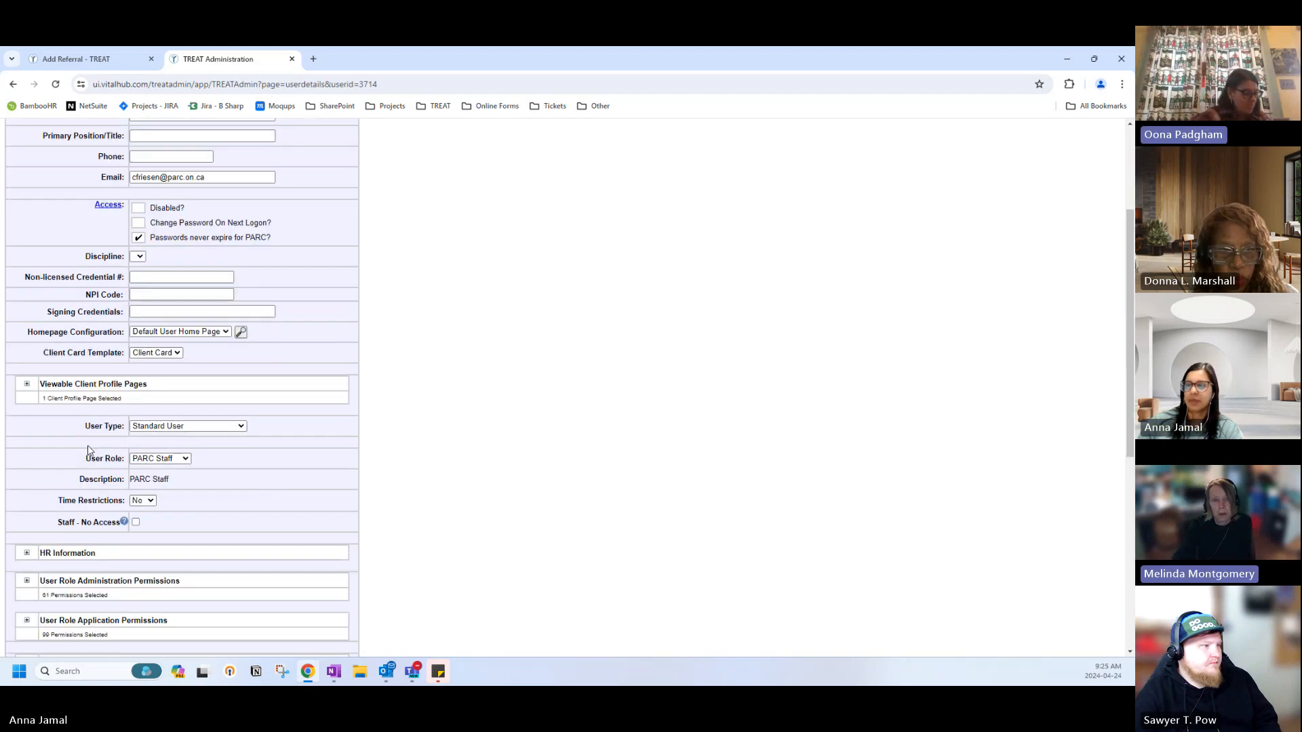
{"action": "scroll", "coordinate": [73, 578], "scroll_direction": "down", "scroll_amount": 6}
Open the second listed PARC user and review their Care Team Roles.
{"action": "left_click", "coordinate": [201, 568]}
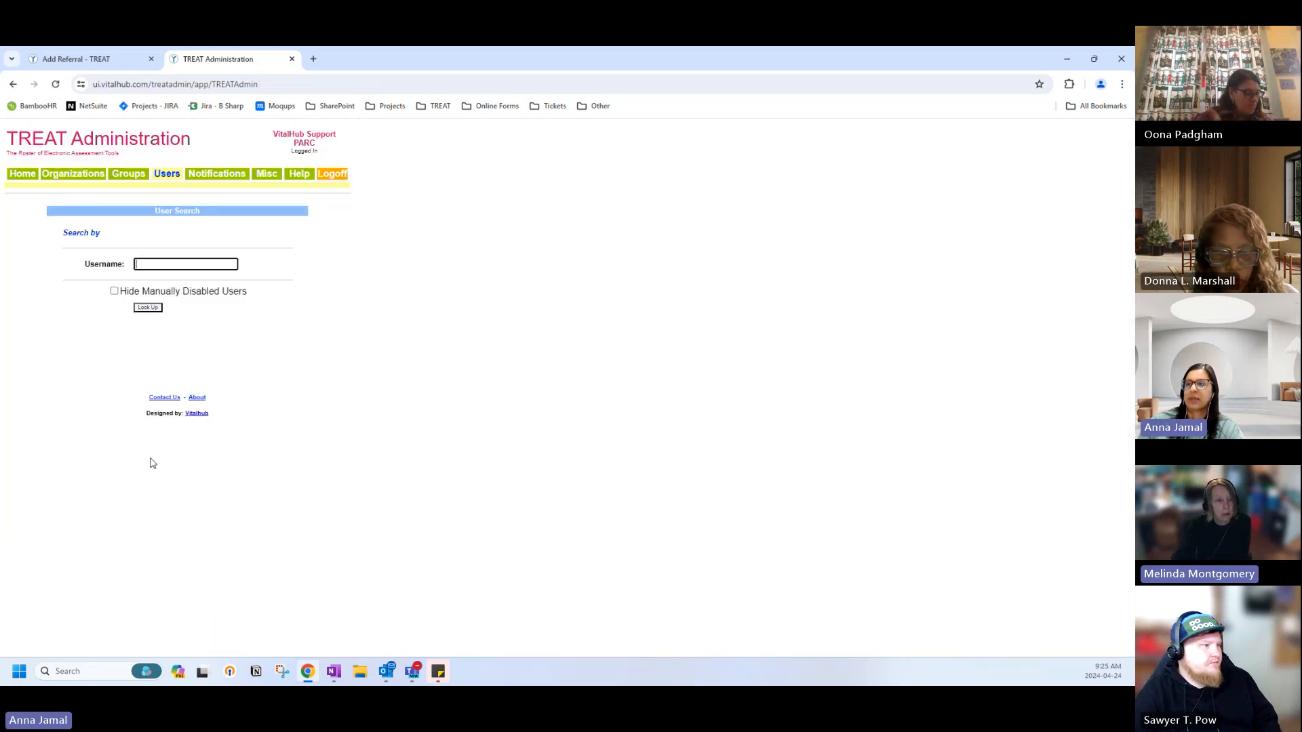
{"action": "left_click", "coordinate": [149, 305]}
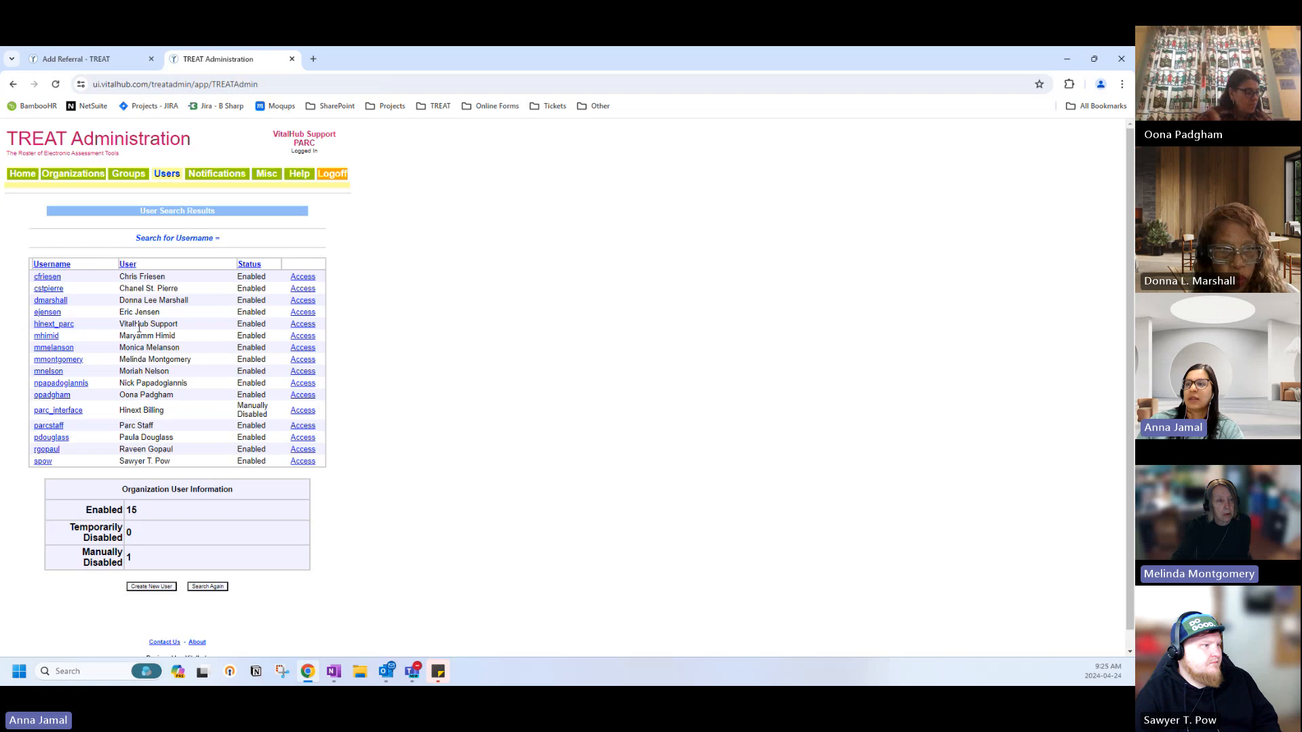
{"action": "left_click", "coordinate": [50, 289]}
{"action": "scroll", "coordinate": [176, 435], "scroll_direction": "down", "scroll_amount": 6}
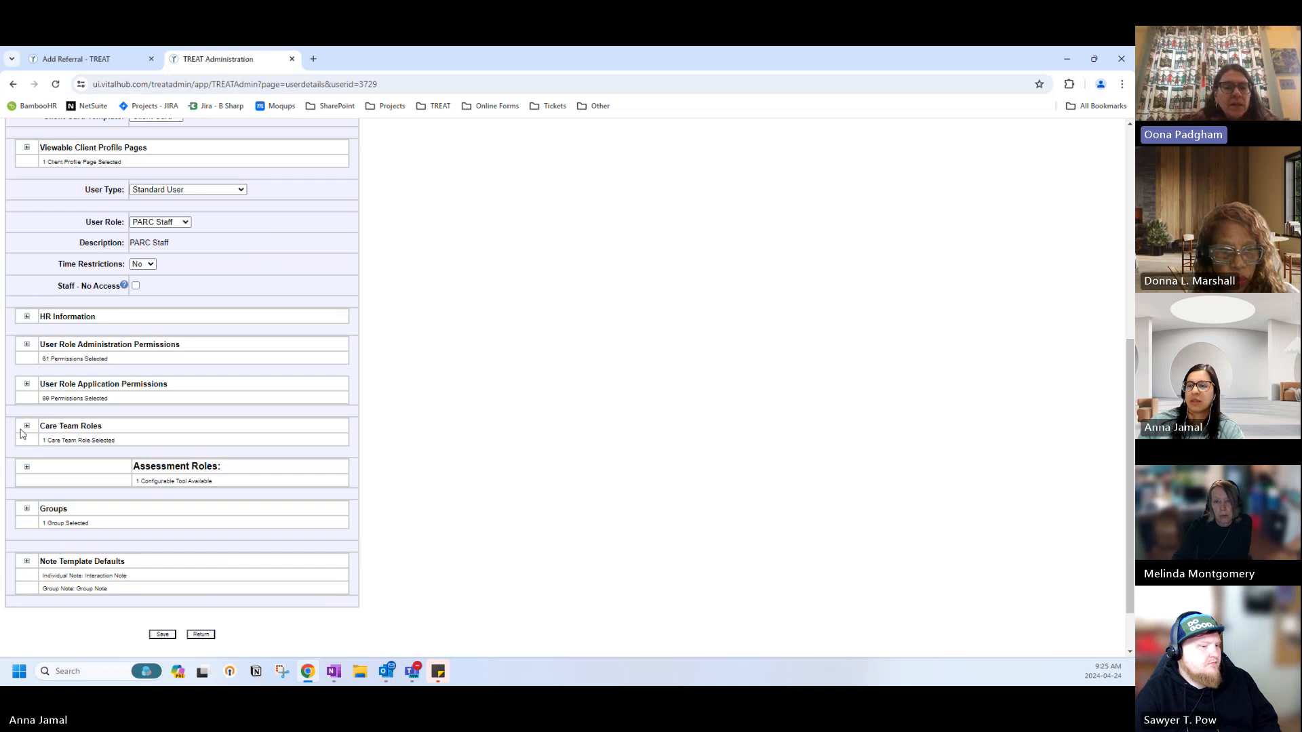
{"action": "left_click", "coordinate": [26, 426]}
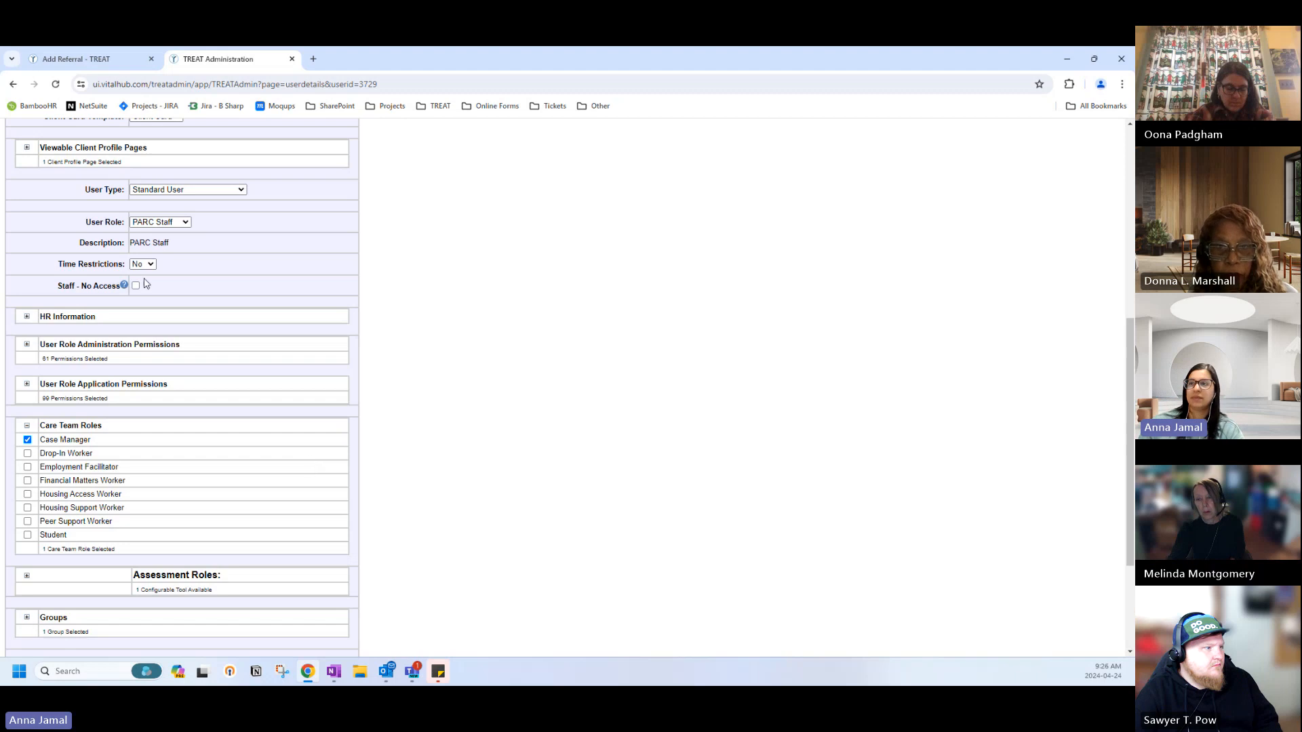
{"action": "scroll", "coordinate": [144, 284], "scroll_direction": "up", "scroll_amount": 6}
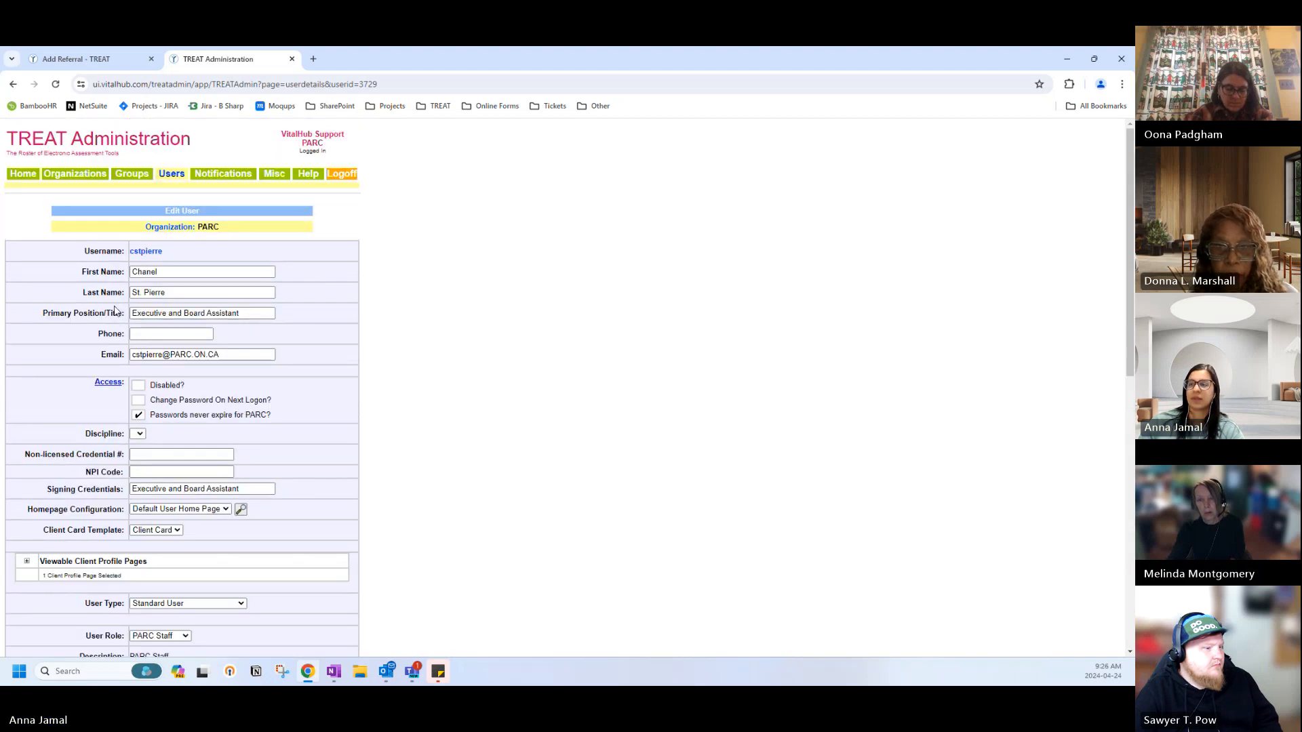
{"action": "scroll", "coordinate": [134, 398], "scroll_direction": "down", "scroll_amount": 8}
{"action": "scroll", "coordinate": [134, 398], "scroll_direction": "down", "scroll_amount": 1}
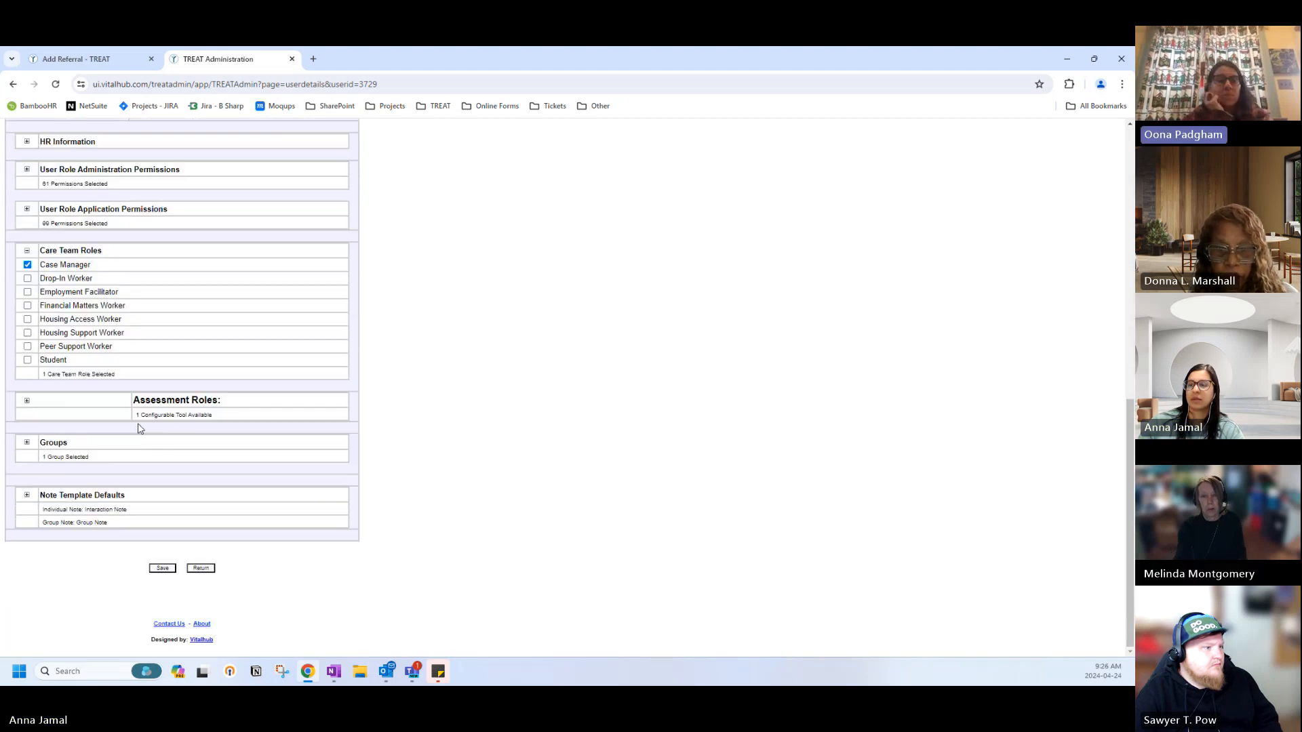
Change the third listed user's care team role to Employment Facilitator and save.
{"action": "left_click", "coordinate": [201, 567]}
{"action": "left_click", "coordinate": [147, 309]}
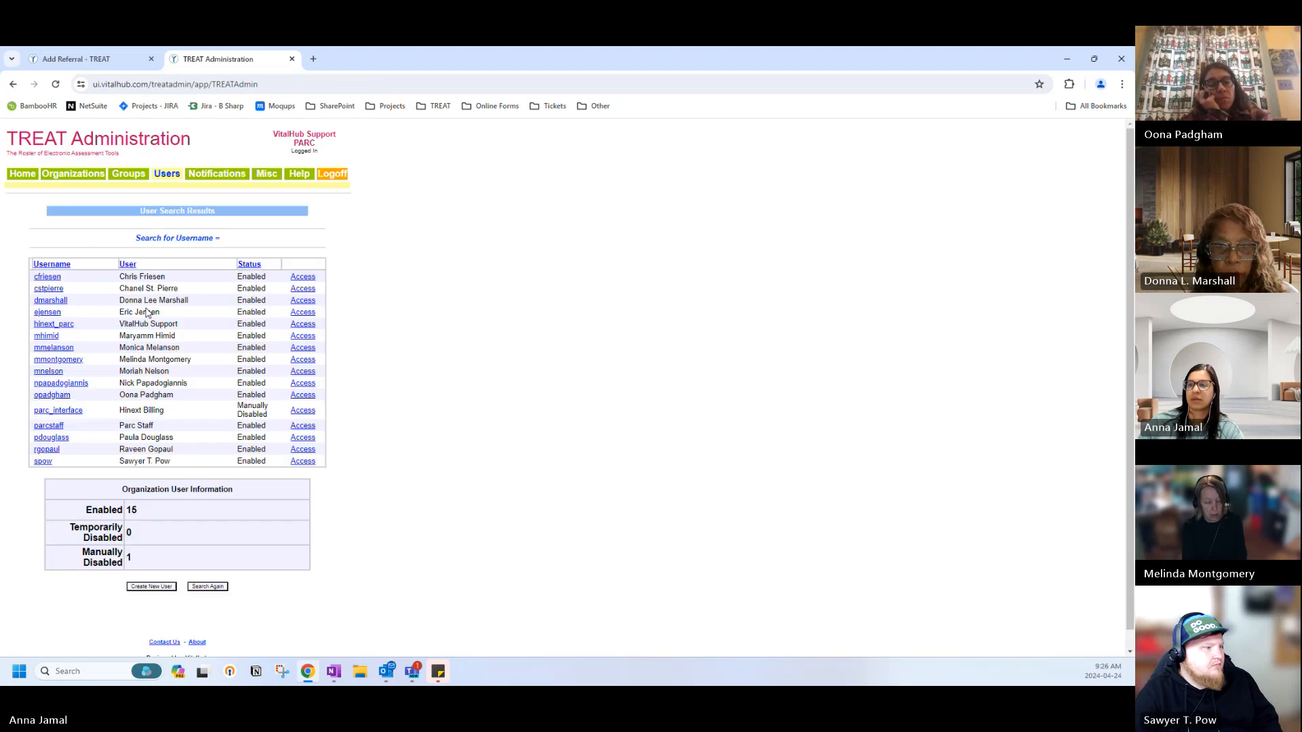
{"action": "left_click", "coordinate": [51, 301]}
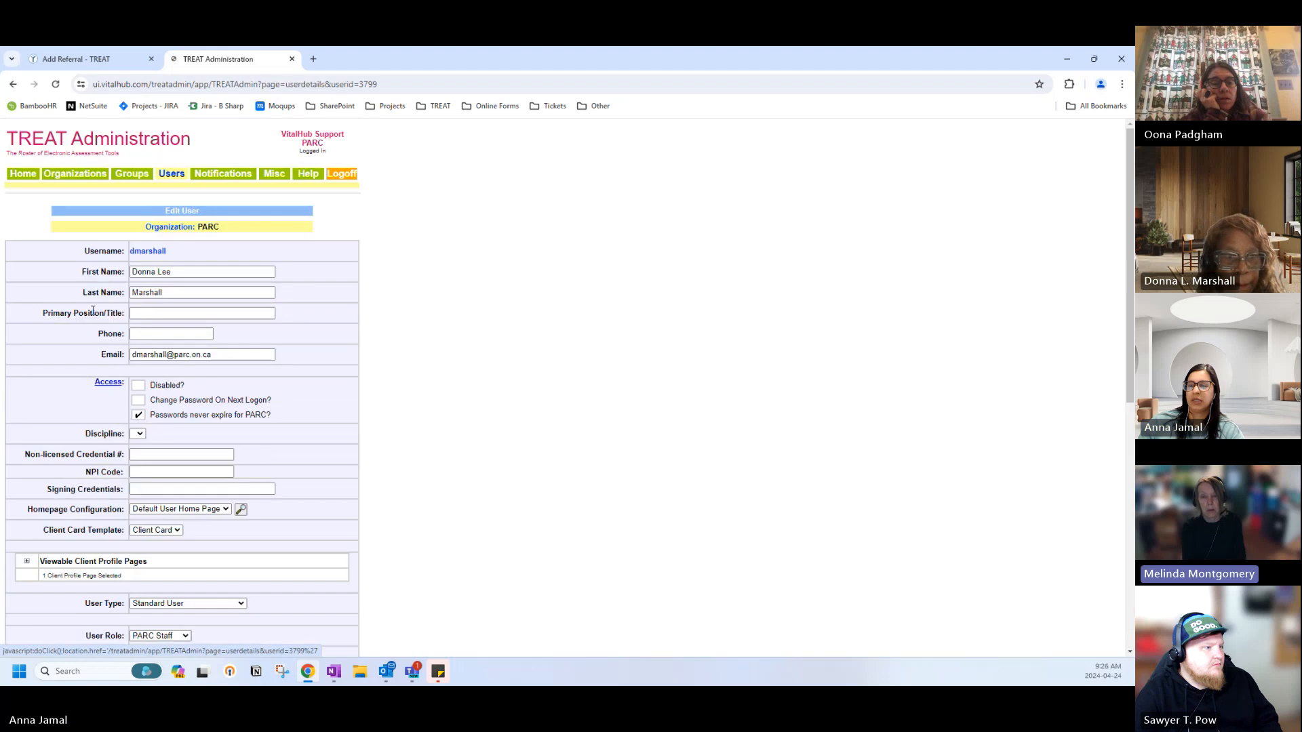
{"action": "scroll", "coordinate": [101, 429], "scroll_direction": "down", "scroll_amount": 1}
{"action": "scroll", "coordinate": [101, 428], "scroll_direction": "down", "scroll_amount": 4}
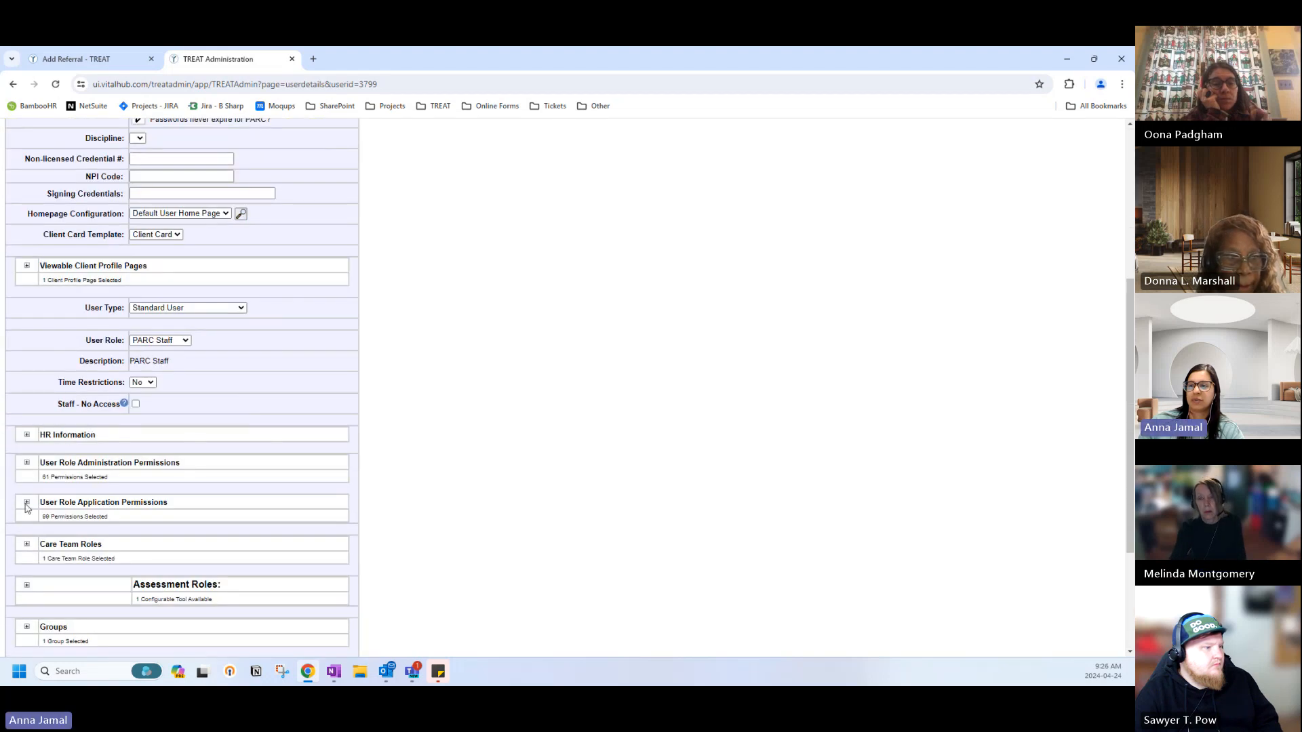
{"action": "left_click", "coordinate": [27, 544]}
{"action": "scroll", "coordinate": [247, 511], "scroll_direction": "down", "scroll_amount": 2}
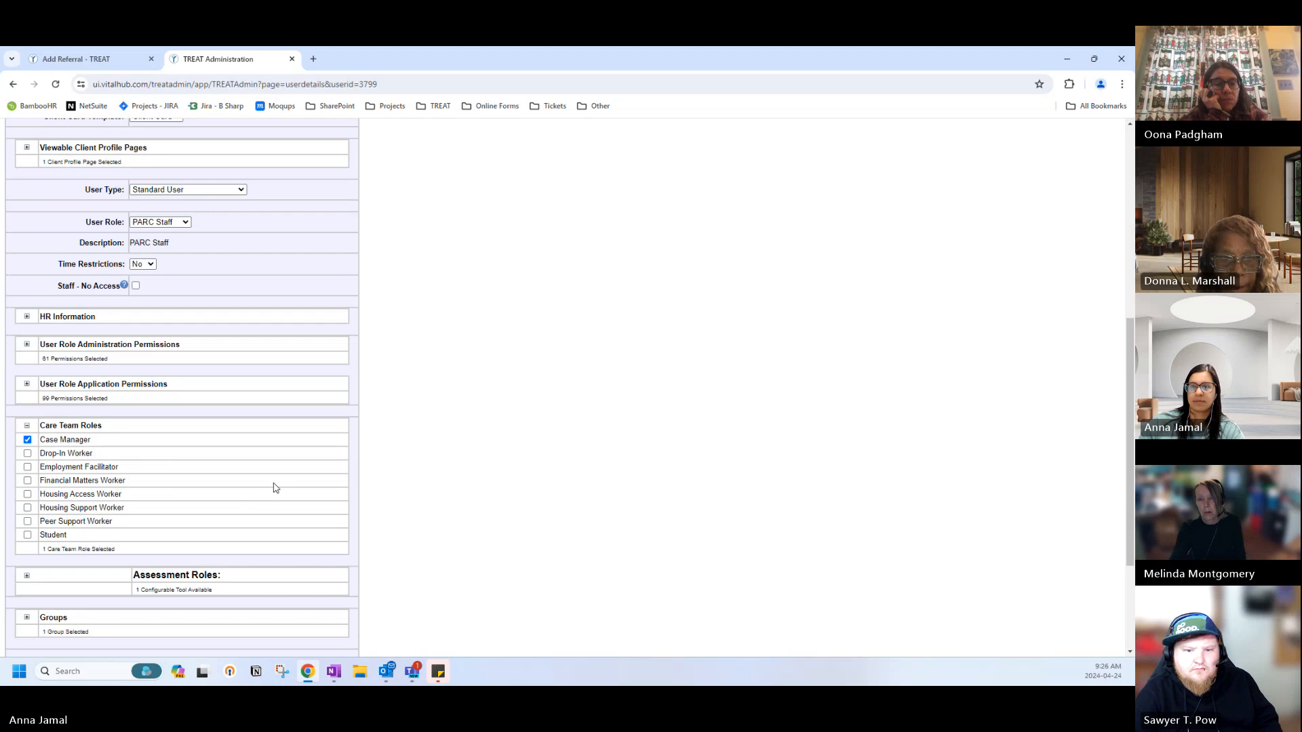
{"action": "left_click", "coordinate": [27, 467]}
{"action": "scroll", "coordinate": [183, 453], "scroll_direction": "down", "scroll_amount": 3}
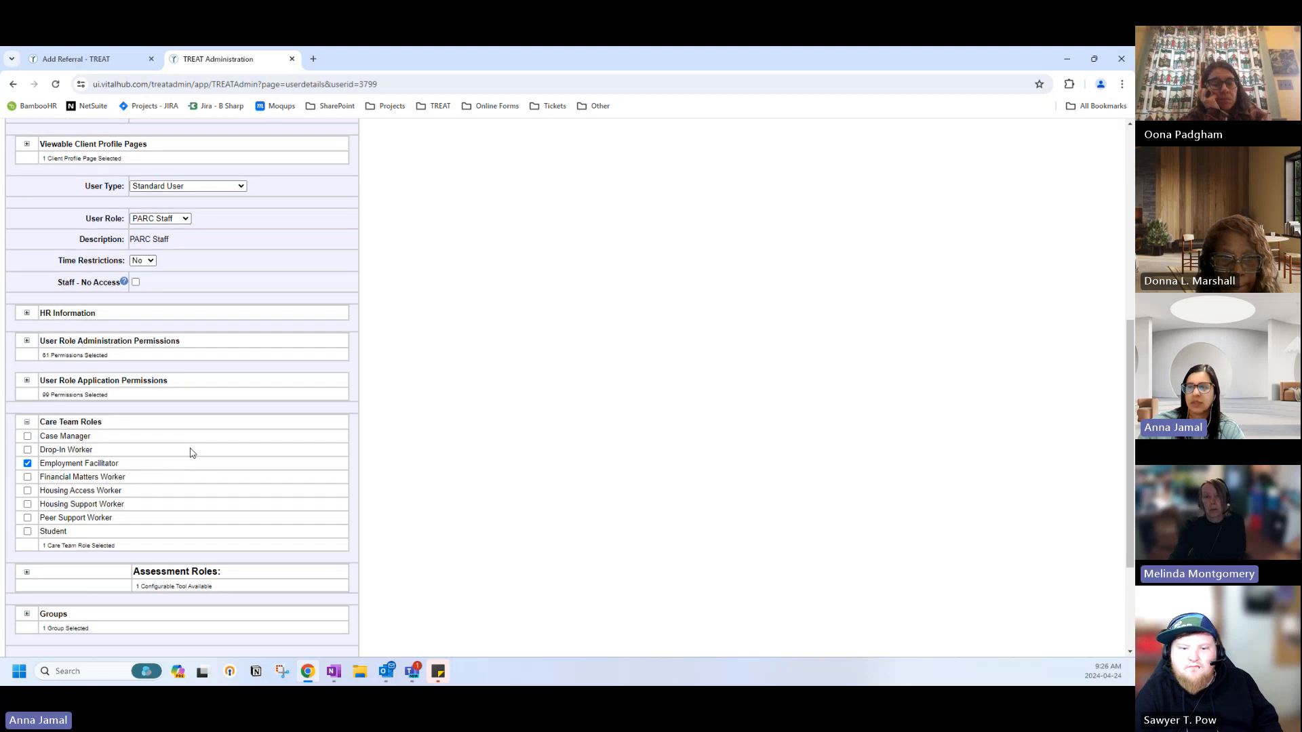
{"action": "left_click", "coordinate": [163, 568]}
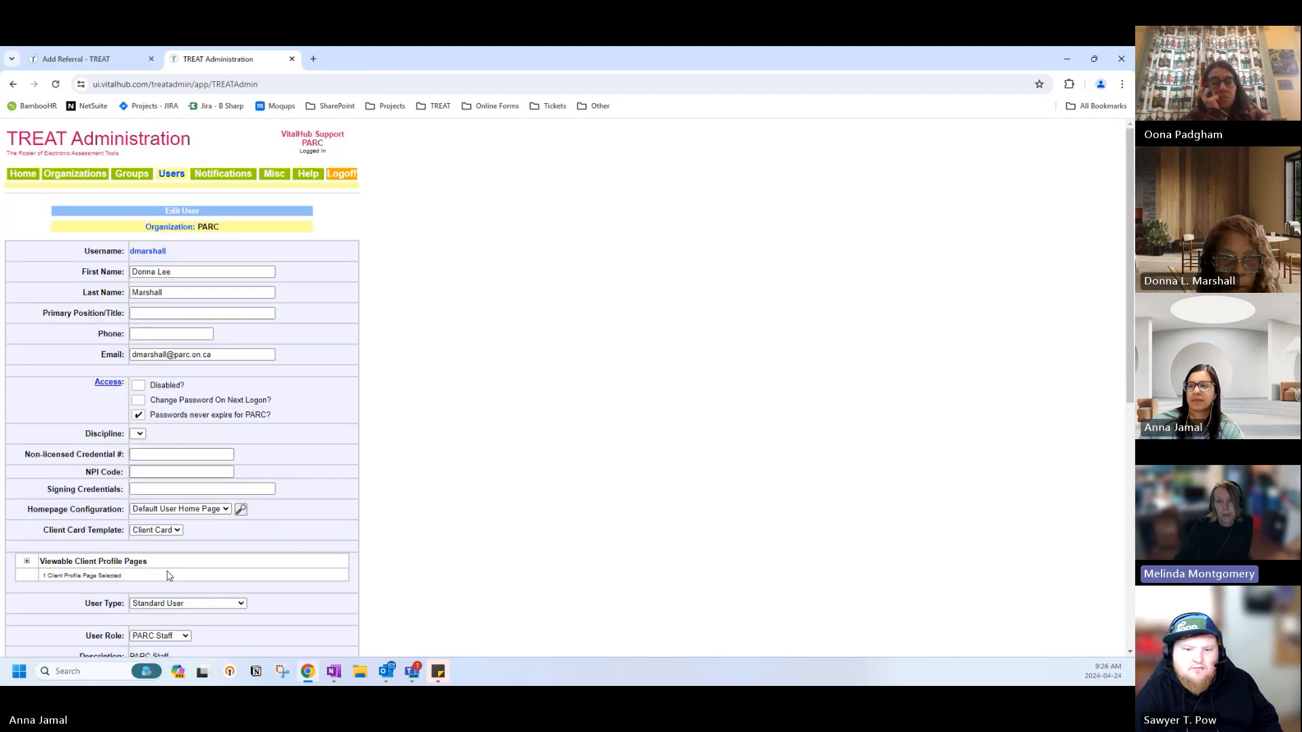
Check the fourth listed user's Care Team Roles and leave without saving.
{"action": "left_click", "coordinate": [173, 175]}
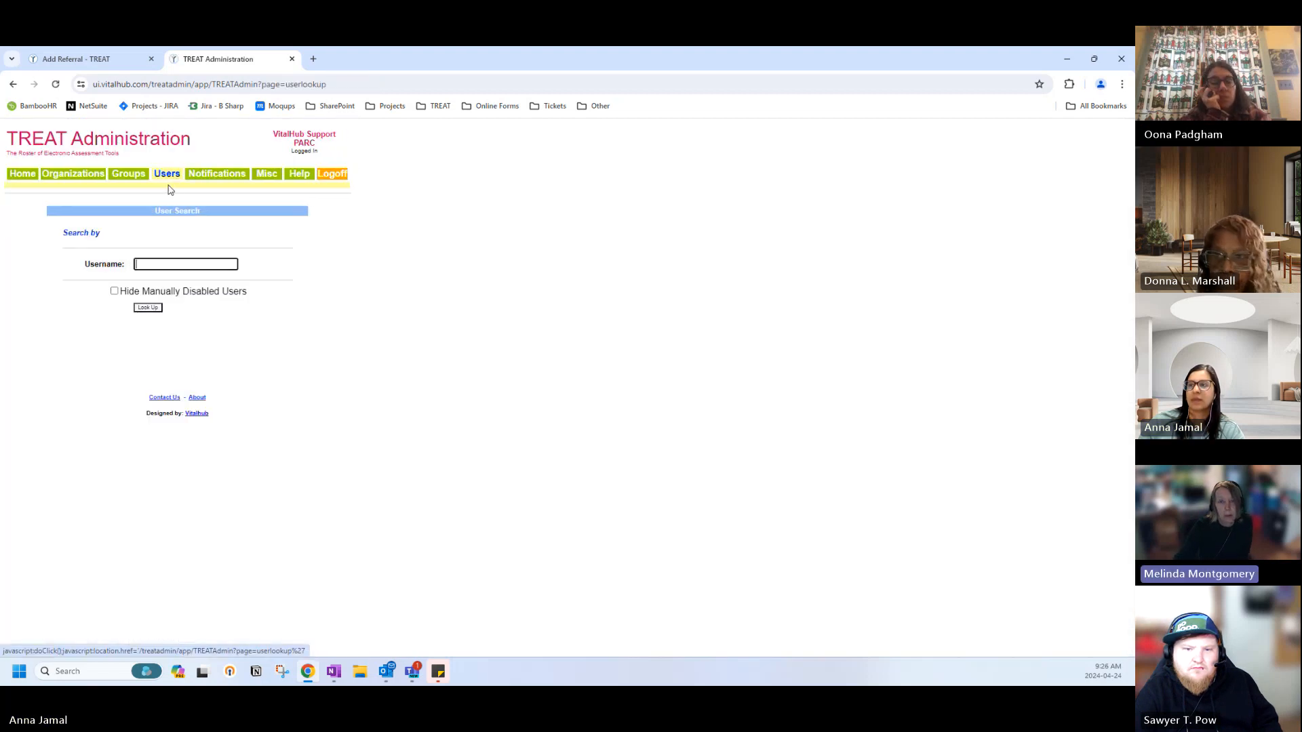
{"action": "left_click", "coordinate": [147, 306]}
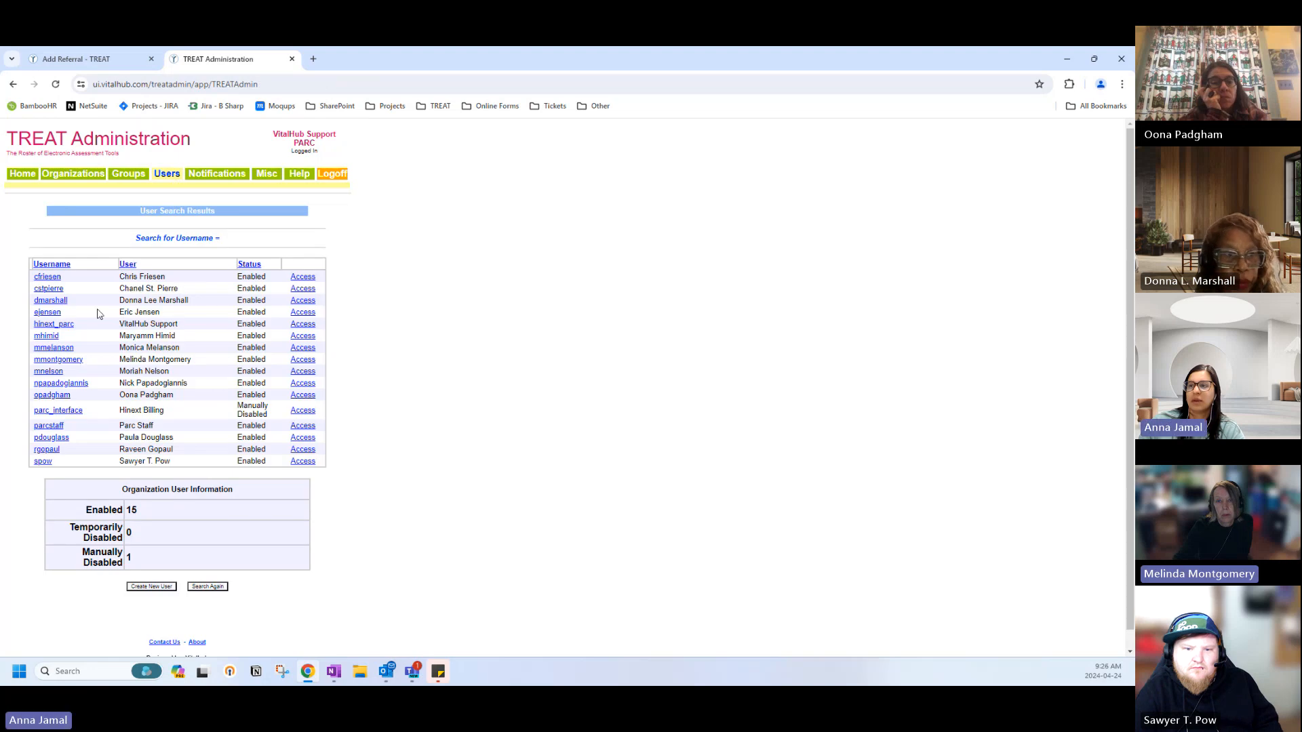
{"action": "left_click", "coordinate": [55, 314]}
{"action": "scroll", "coordinate": [44, 385], "scroll_direction": "down", "scroll_amount": 7}
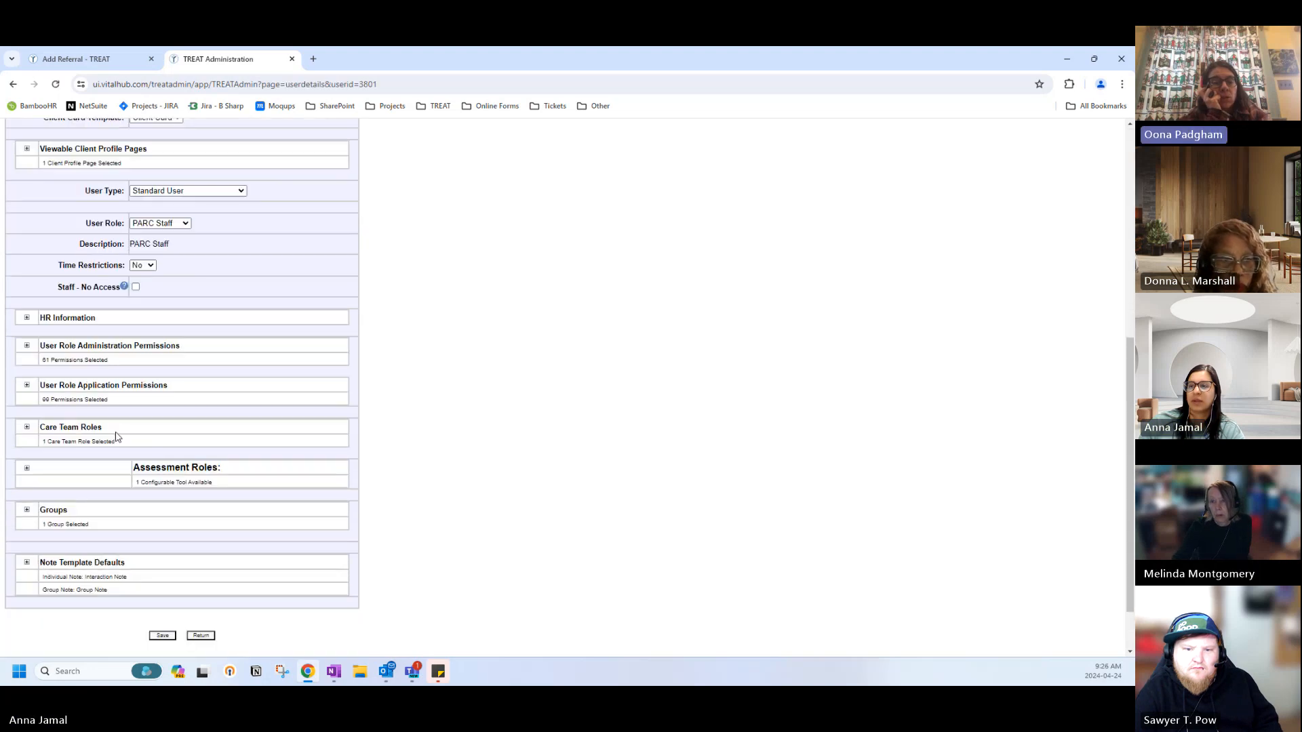
{"action": "left_click", "coordinate": [27, 368]}
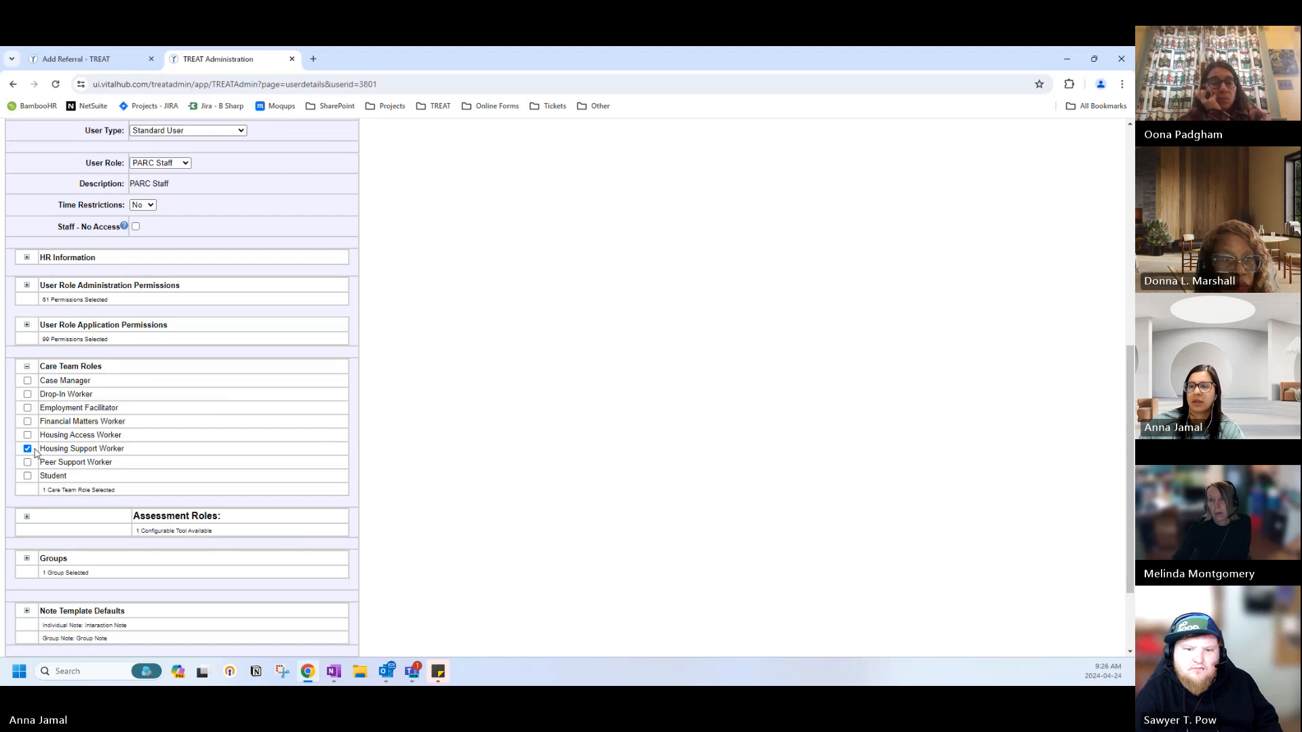
{"action": "scroll", "coordinate": [151, 449], "scroll_direction": "down", "scroll_amount": 3}
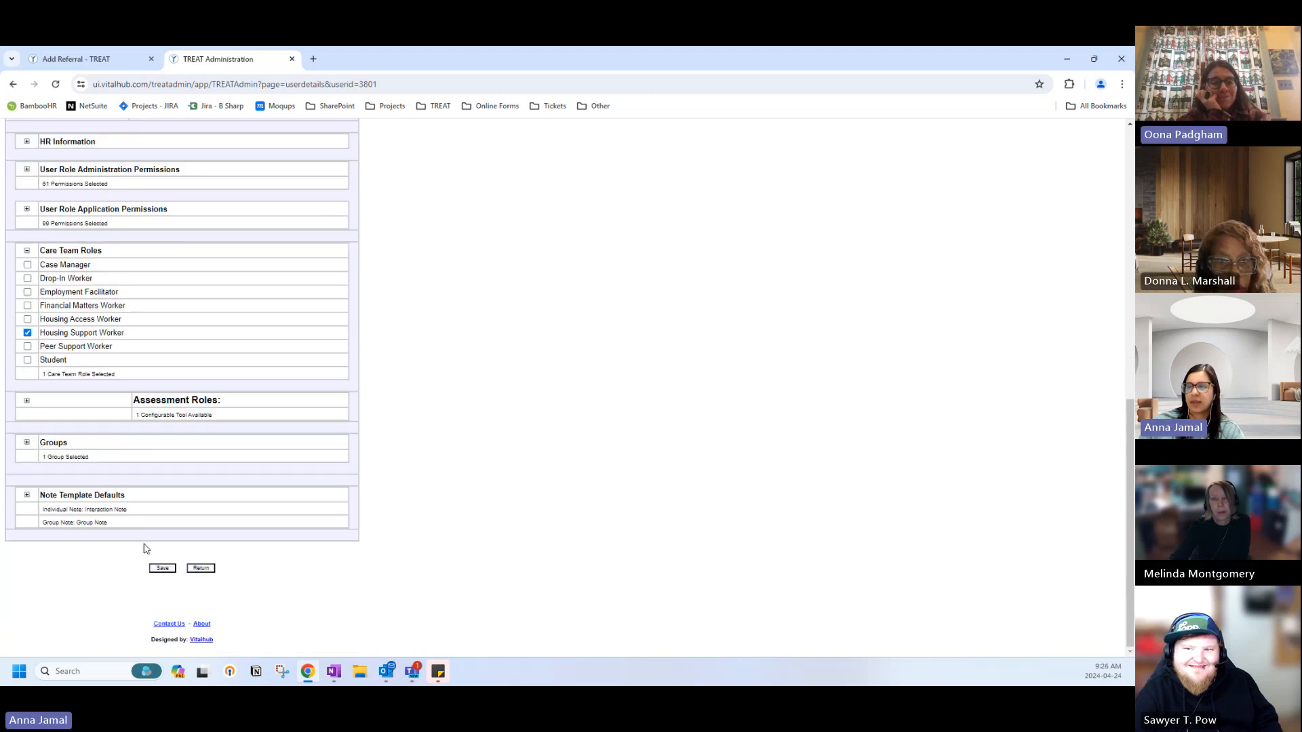
{"action": "left_click", "coordinate": [195, 568]}
List all PARC users again and expand a user's Care Team Roles, showing Peer Support Worker.
{"action": "left_click", "coordinate": [167, 174]}
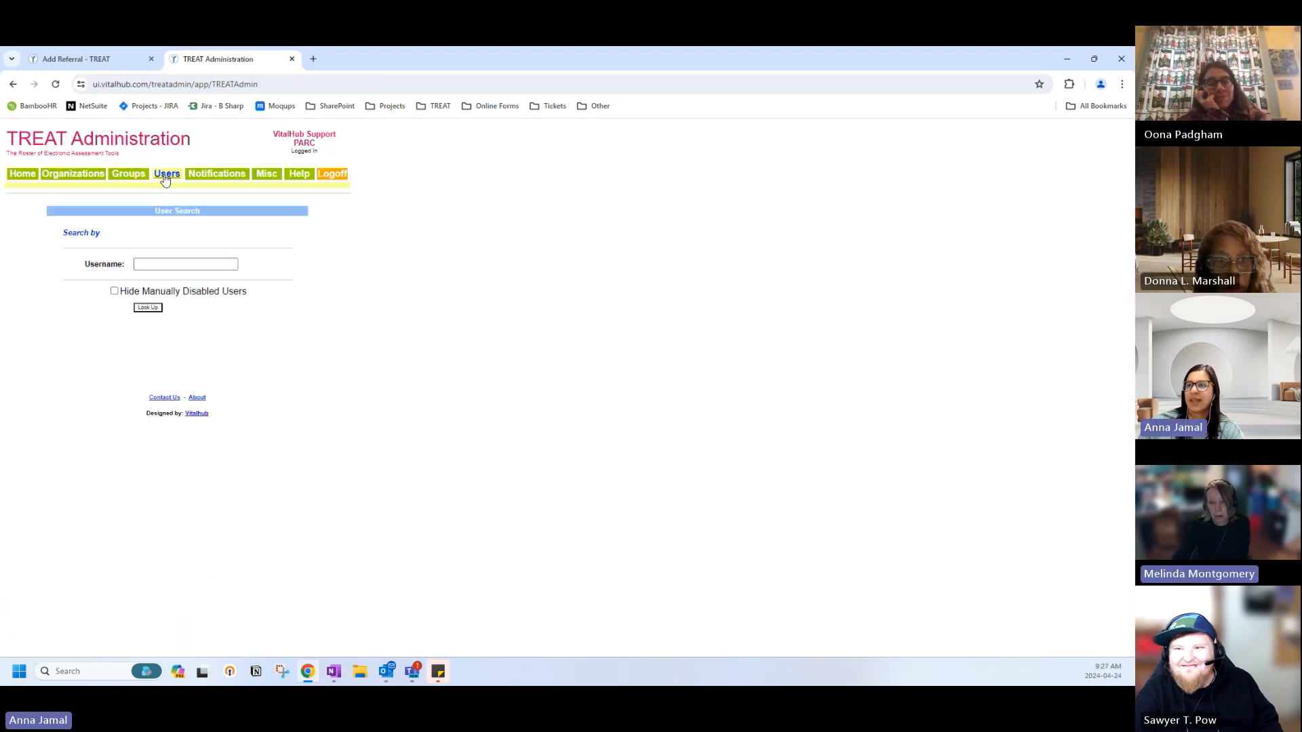
{"action": "left_click", "coordinate": [148, 308]}
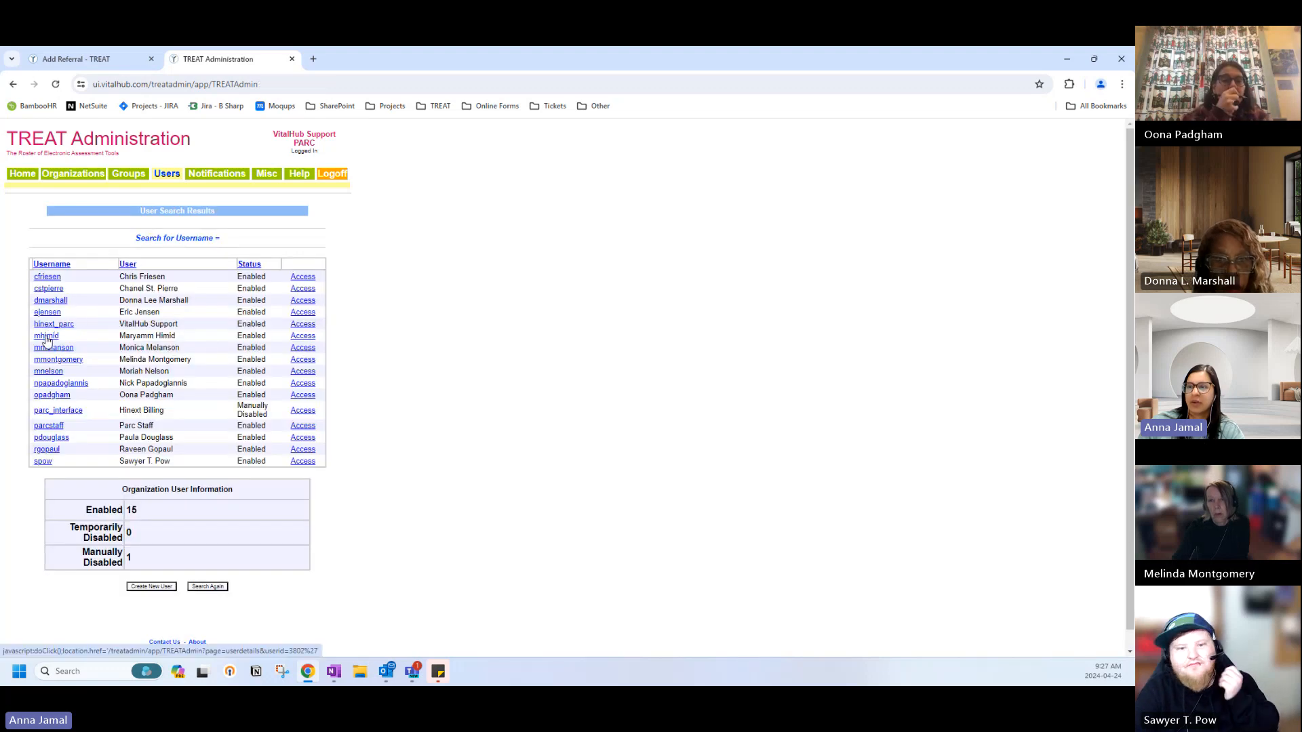
{"action": "scroll", "coordinate": [27, 441], "scroll_direction": "down", "scroll_amount": 4}
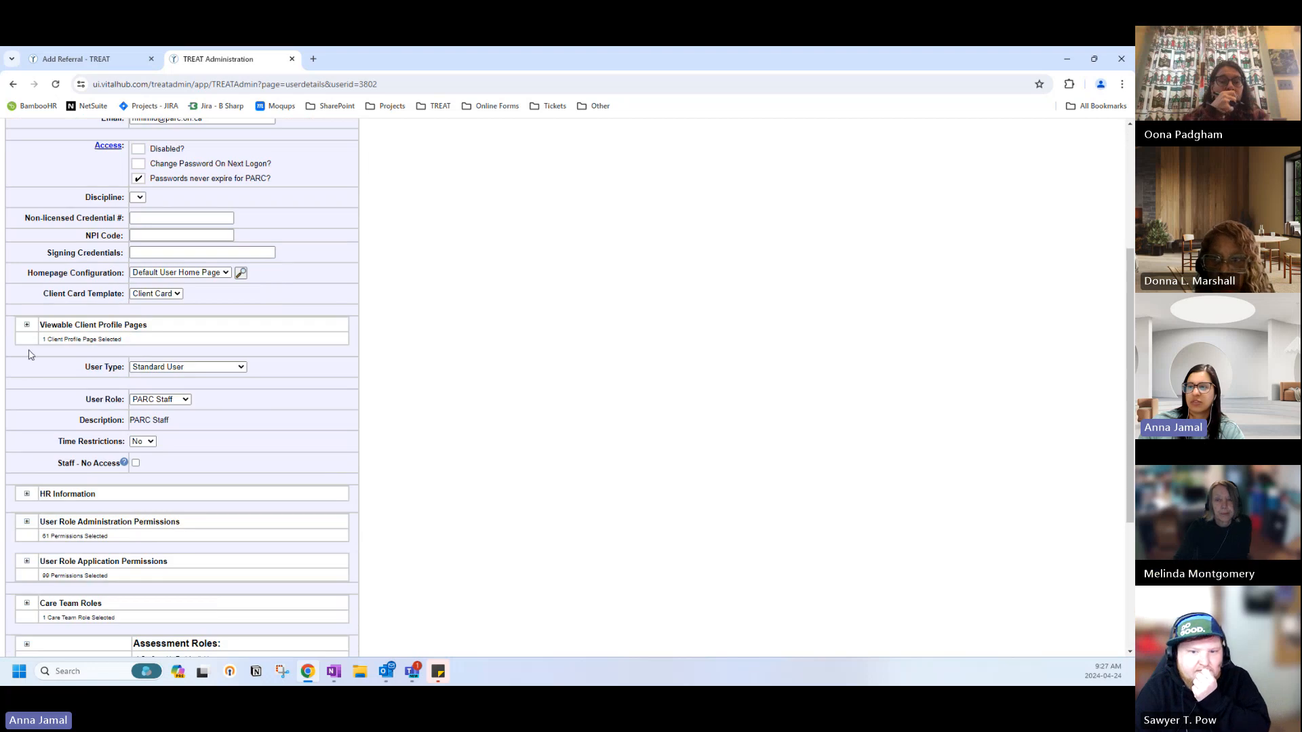
{"action": "scroll", "coordinate": [21, 470], "scroll_direction": "down", "scroll_amount": 1}
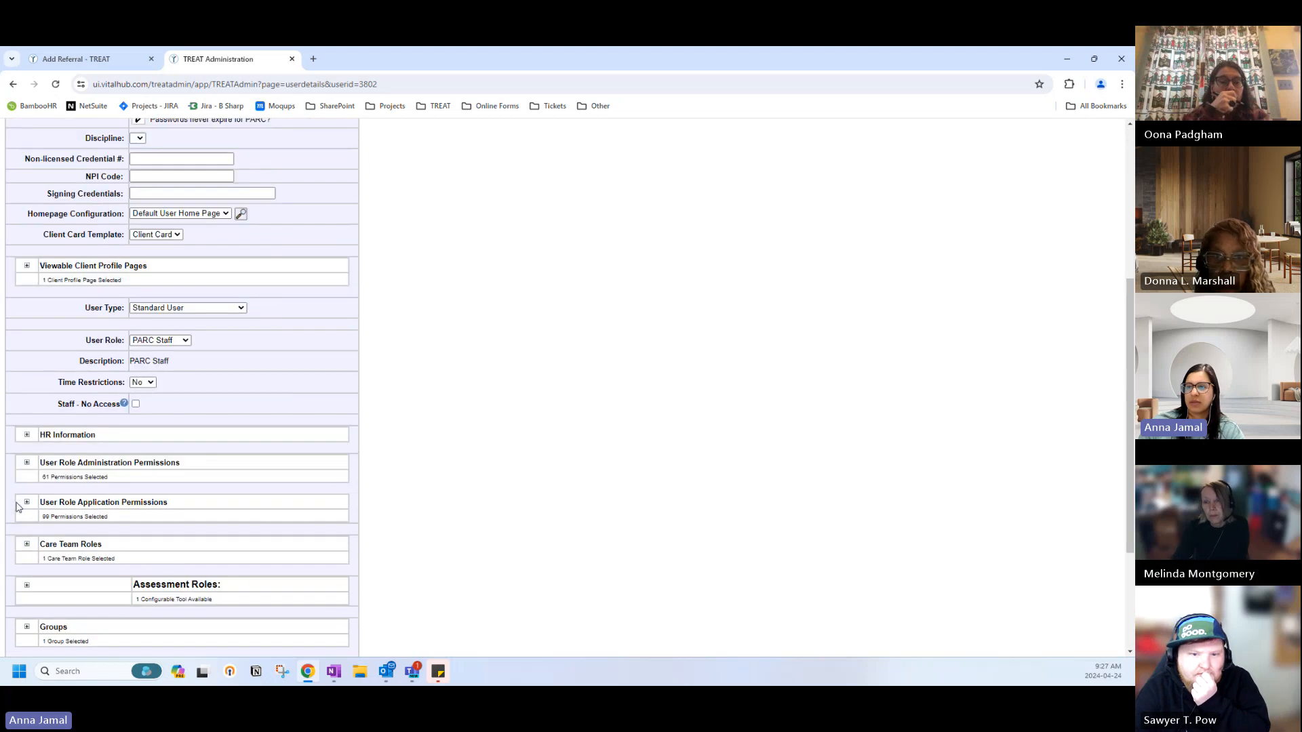
{"action": "left_click", "coordinate": [27, 543]}
{"action": "scroll", "coordinate": [228, 519], "scroll_direction": "down", "scroll_amount": 2}
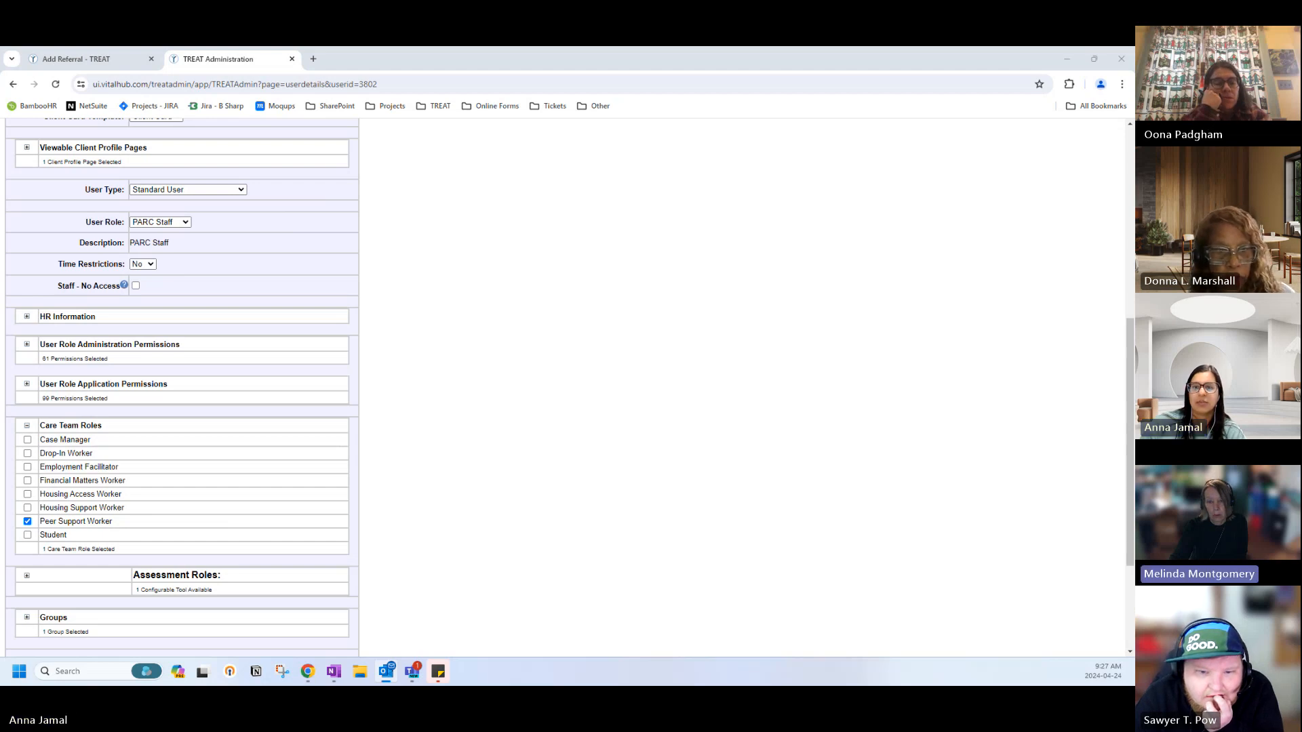
Bring the browser into focus and scroll to the bottom of the Edit User form.
{"action": "left_click", "coordinate": [76, 546]}
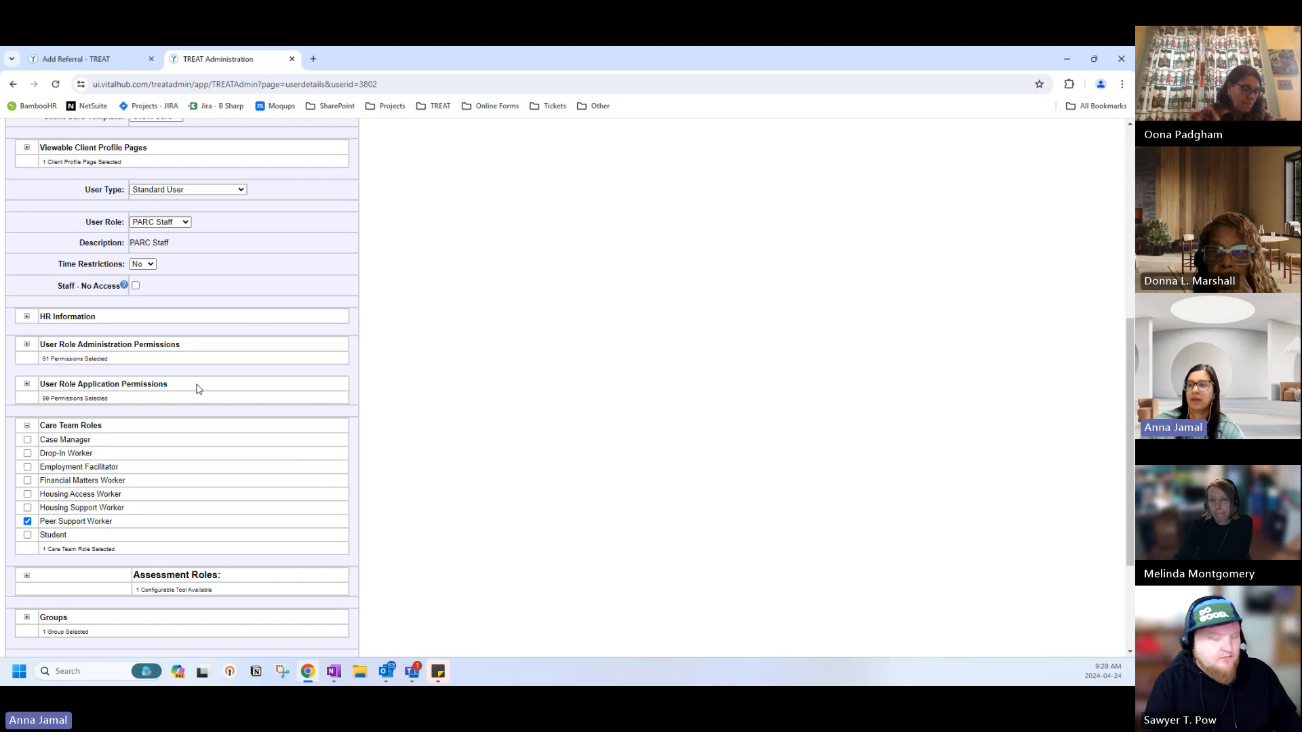
{"action": "scroll", "coordinate": [199, 388], "scroll_direction": "down", "scroll_amount": 3}
Return to the user list, open another PARC staff member, and expand Care Team Roles showing Case Manager.
{"action": "left_click", "coordinate": [202, 567]}
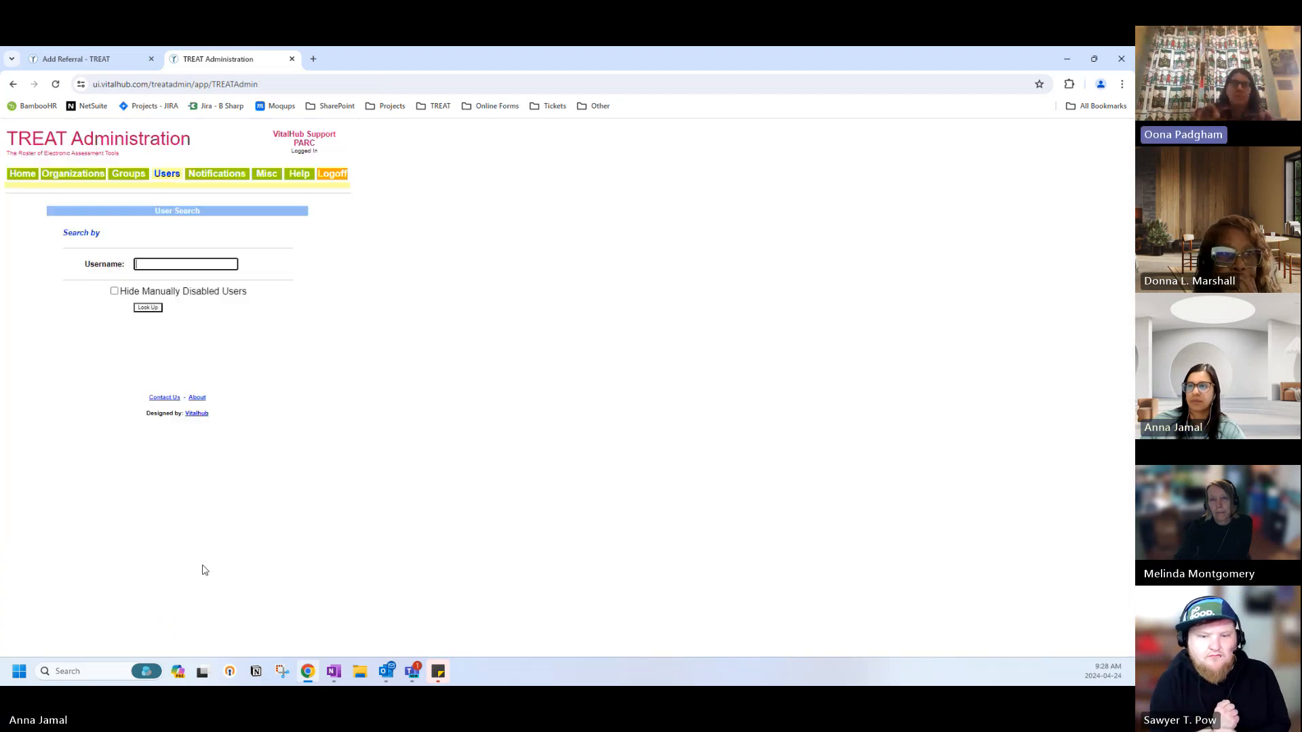
{"action": "left_click", "coordinate": [147, 308]}
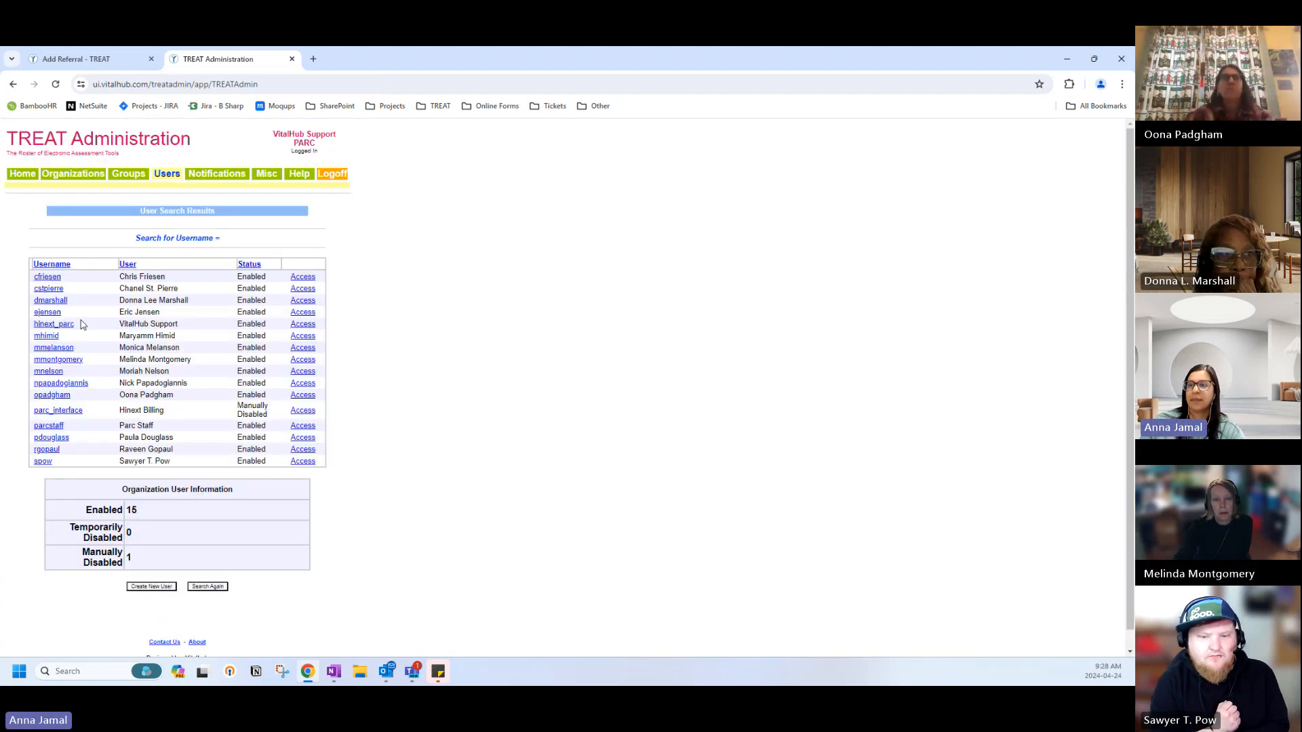
{"action": "left_click", "coordinate": [49, 372]}
{"action": "scroll", "coordinate": [28, 487], "scroll_direction": "down", "scroll_amount": 5}
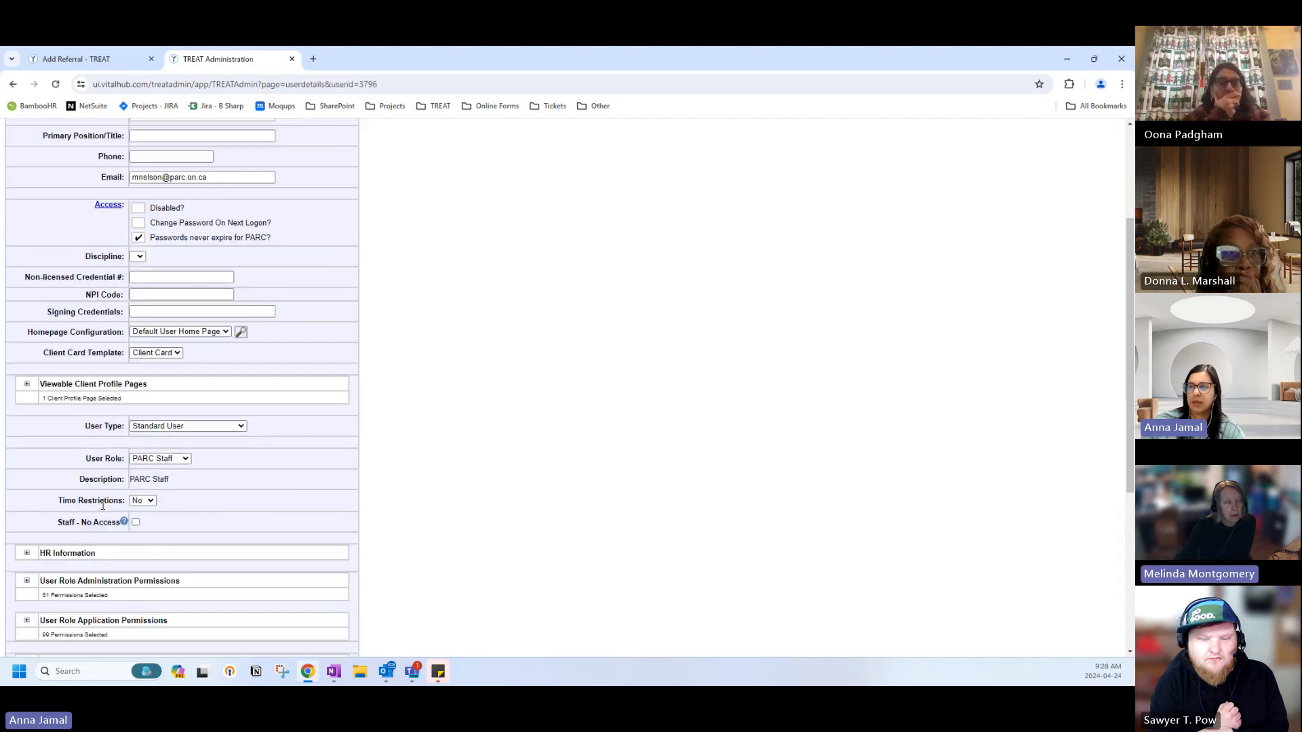
{"action": "left_click", "coordinate": [27, 486]}
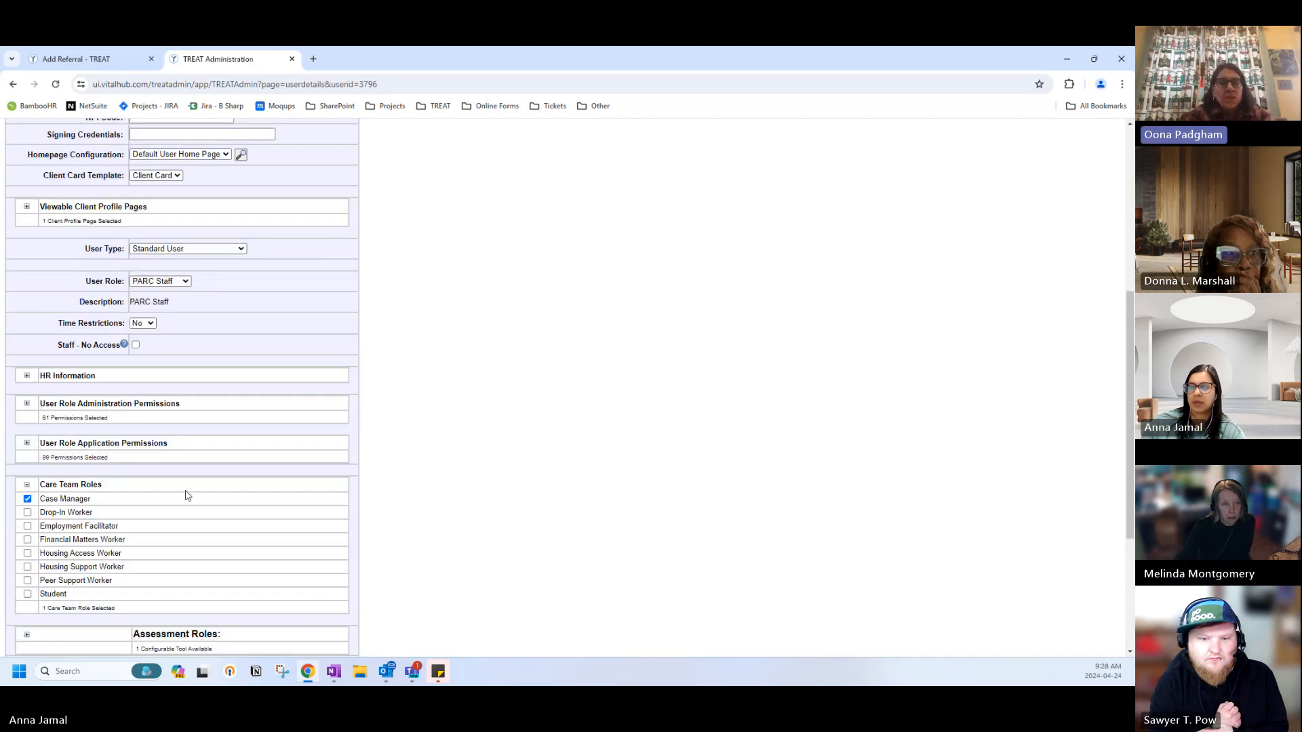
{"action": "scroll", "coordinate": [189, 495], "scroll_direction": "down", "scroll_amount": 2}
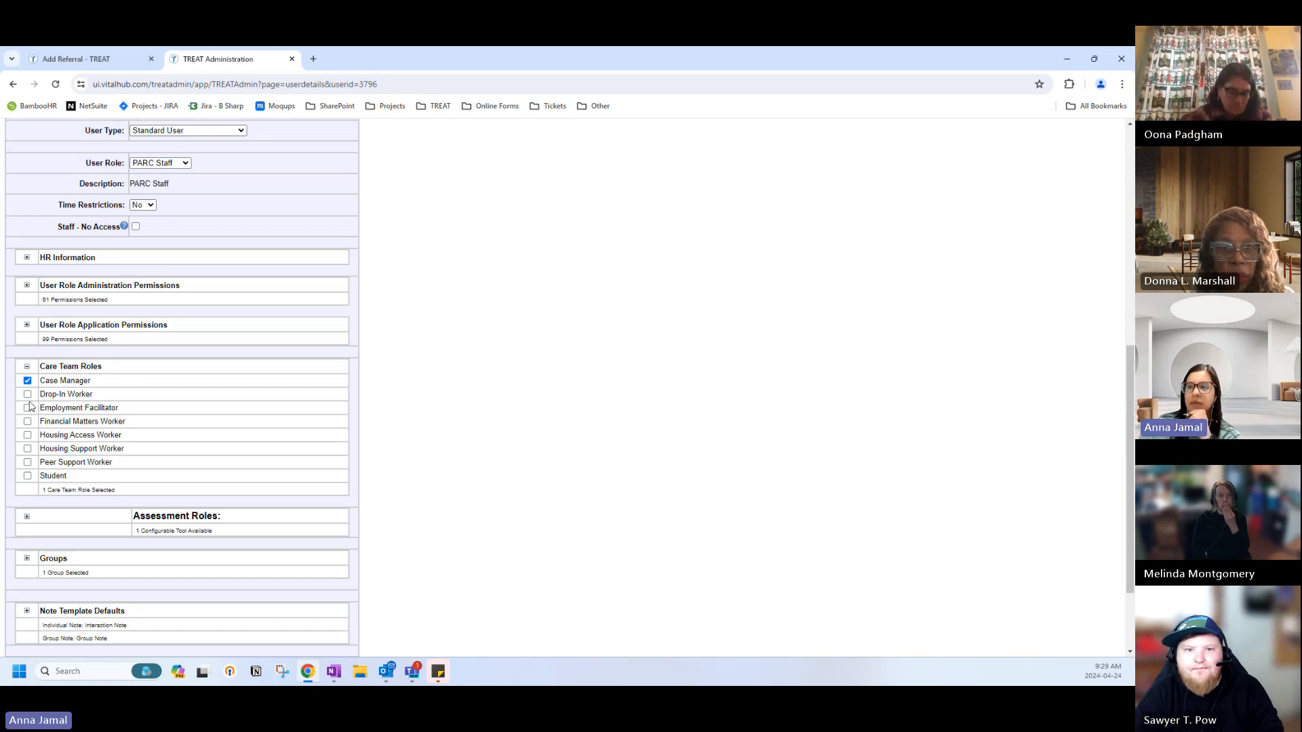
{"action": "scroll", "coordinate": [28, 407], "scroll_direction": "down", "scroll_amount": 3}
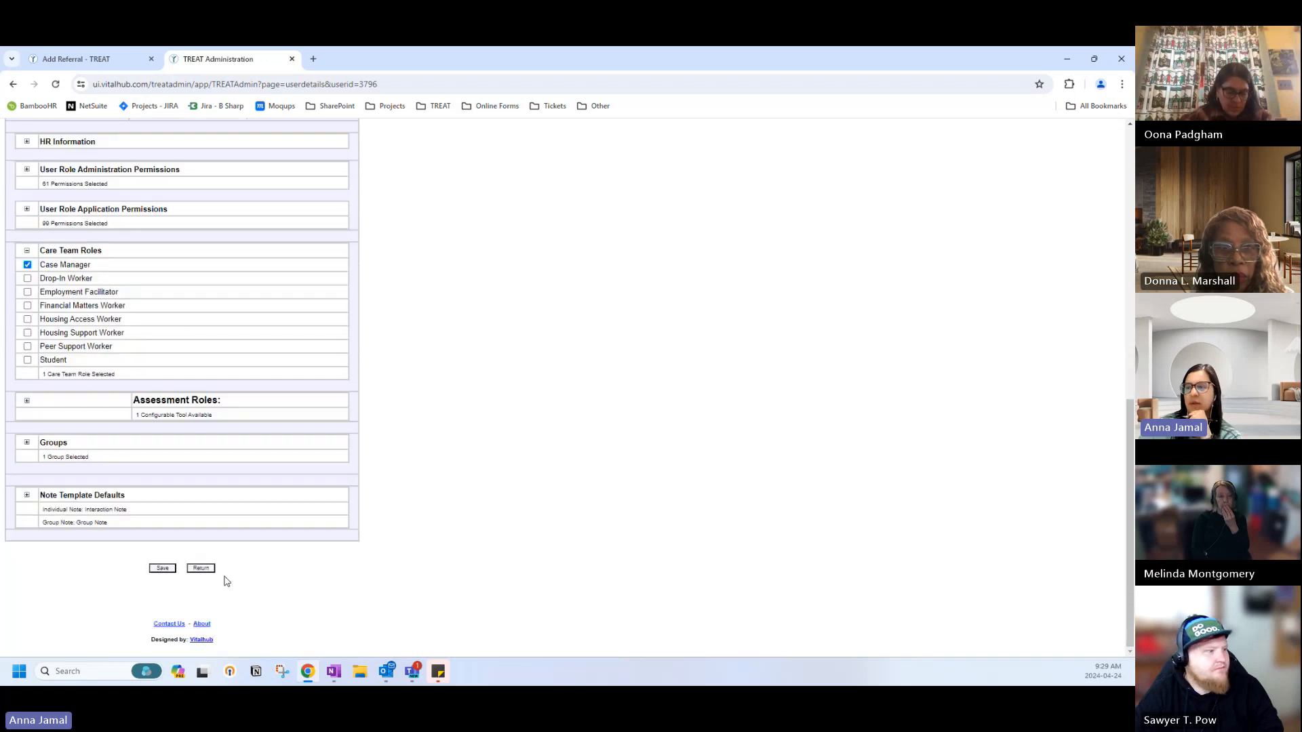
Return to the user list and review the next PARC staff member's record.
{"action": "left_click", "coordinate": [203, 569]}
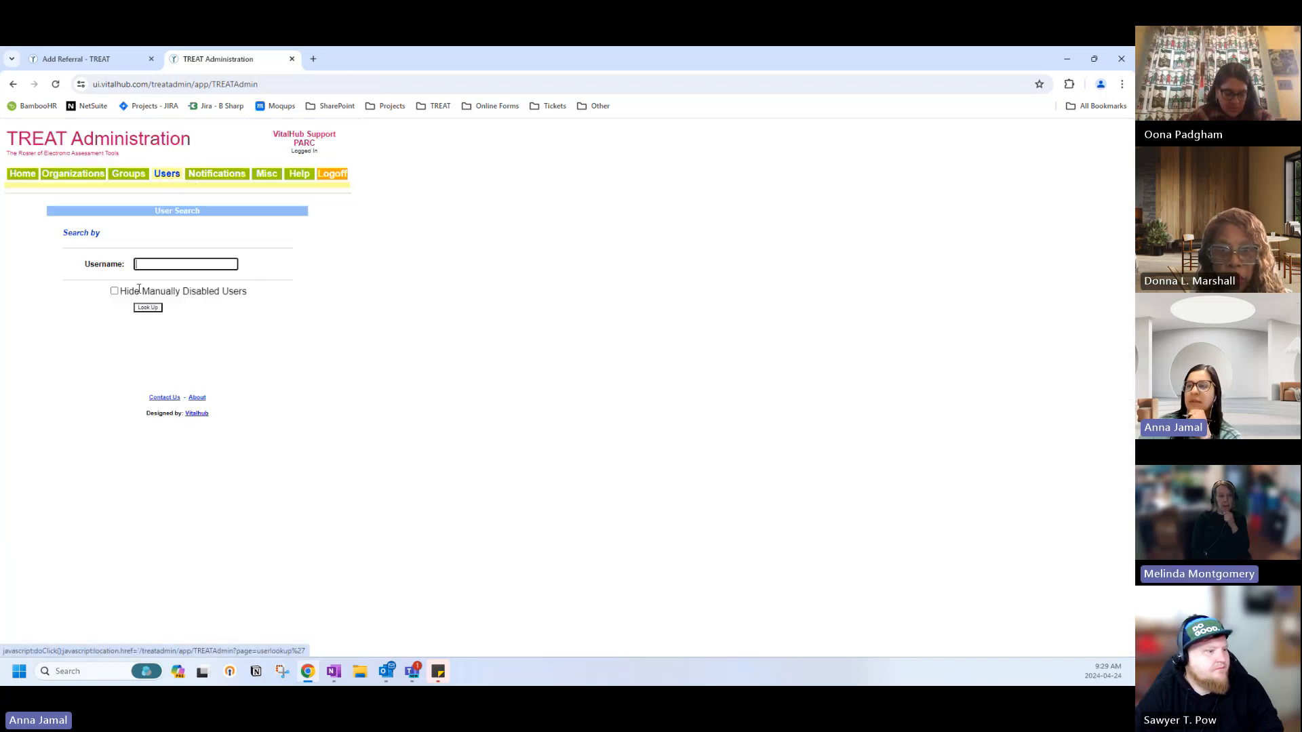
{"action": "left_click", "coordinate": [147, 308]}
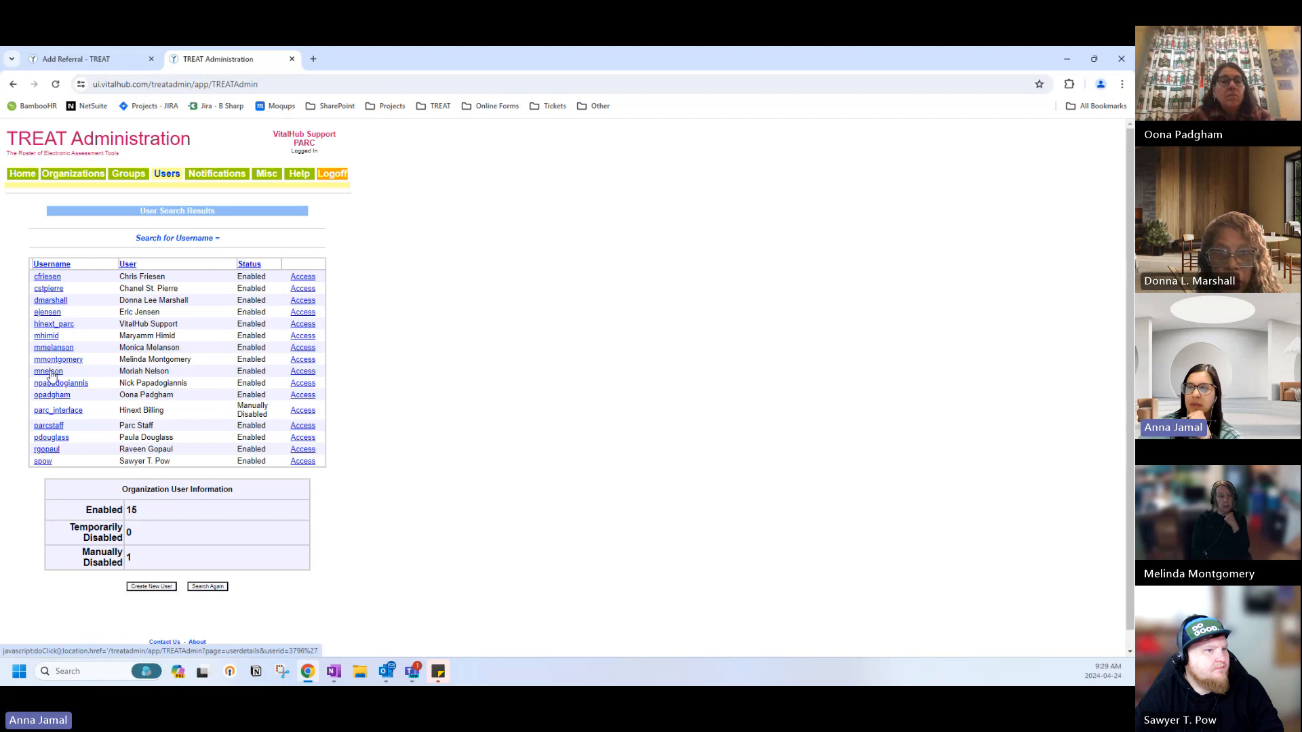
{"action": "left_click", "coordinate": [48, 386]}
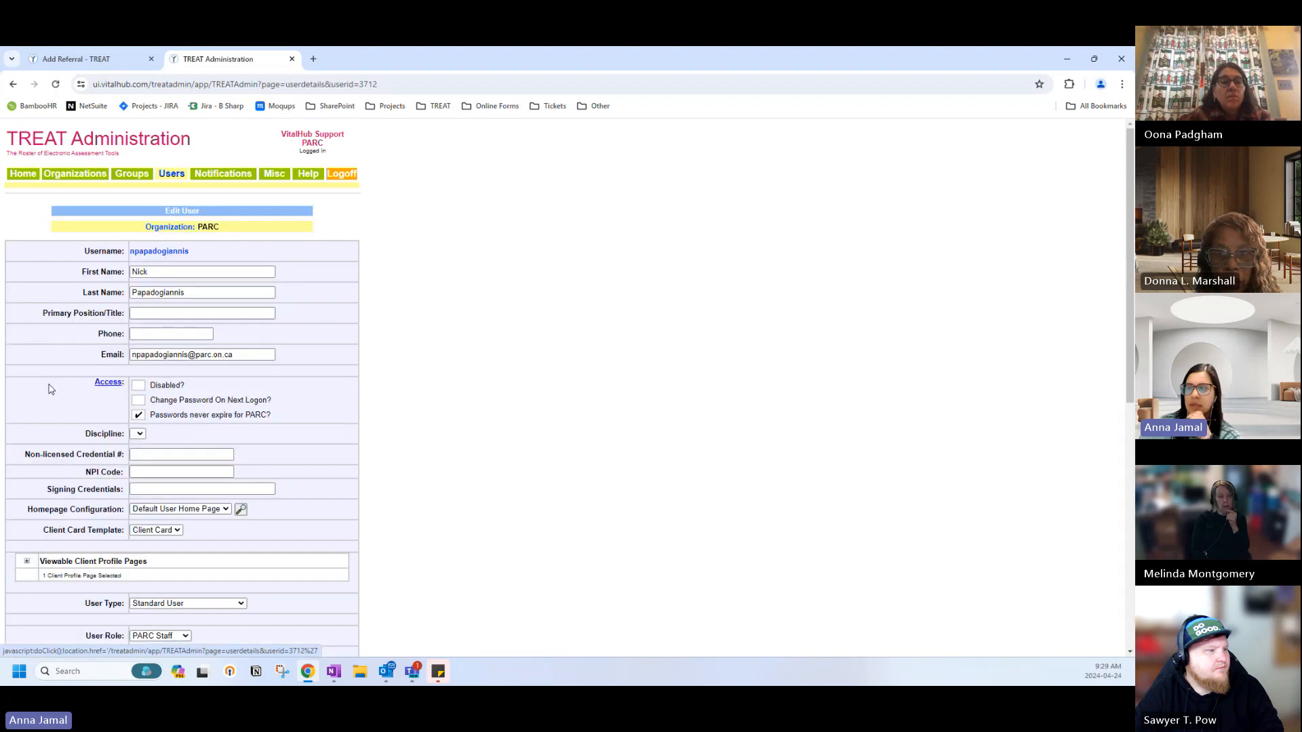
{"action": "scroll", "coordinate": [115, 489], "scroll_direction": "down", "scroll_amount": 1}
{"action": "scroll", "coordinate": [63, 502], "scroll_direction": "down", "scroll_amount": 4}
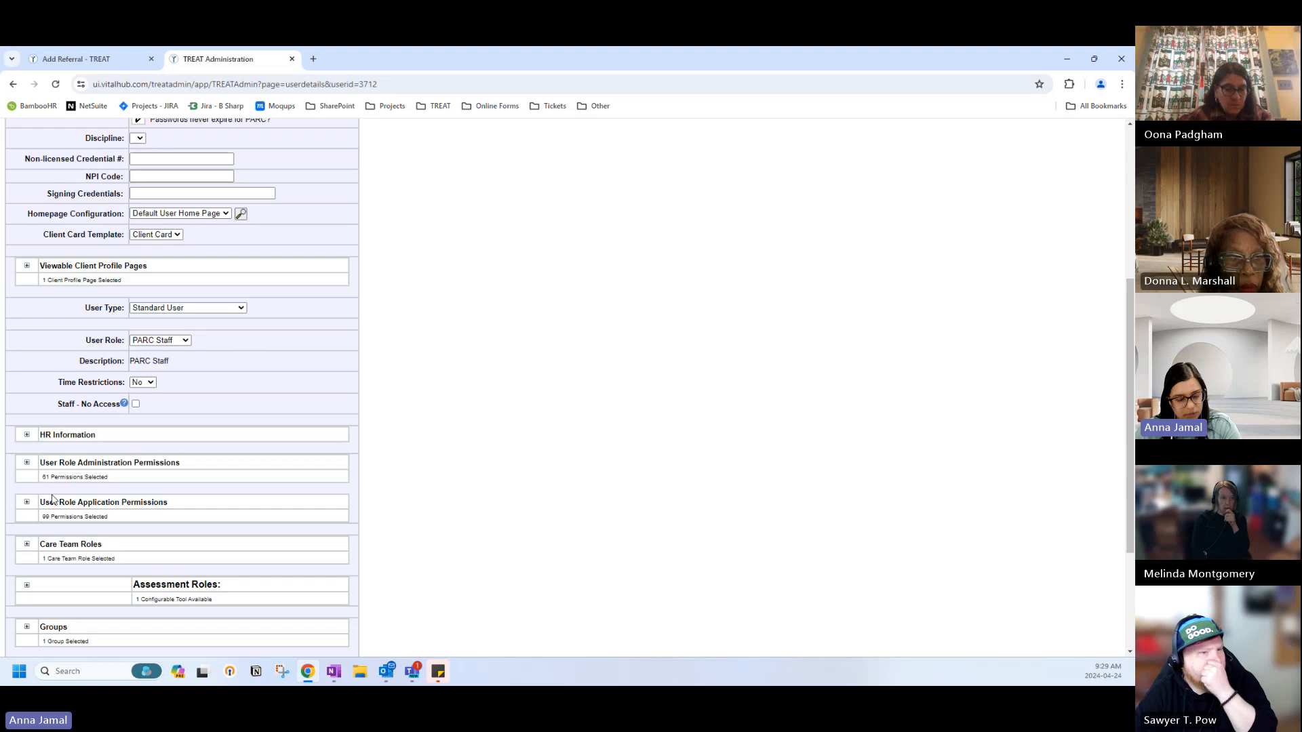
{"action": "scroll", "coordinate": [130, 475], "scroll_direction": "down", "scroll_amount": 3}
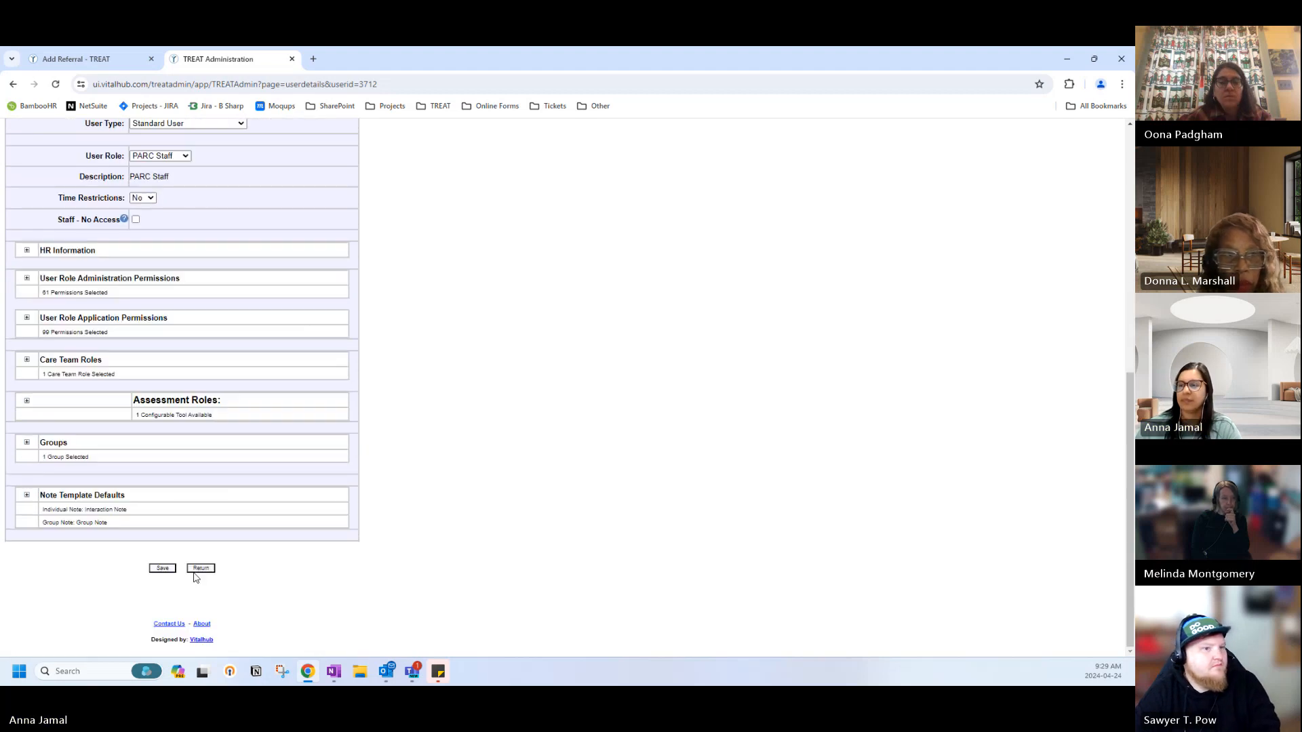
Return to the user list and review another staff member's record.
{"action": "left_click", "coordinate": [196, 571]}
{"action": "left_click", "coordinate": [150, 306]}
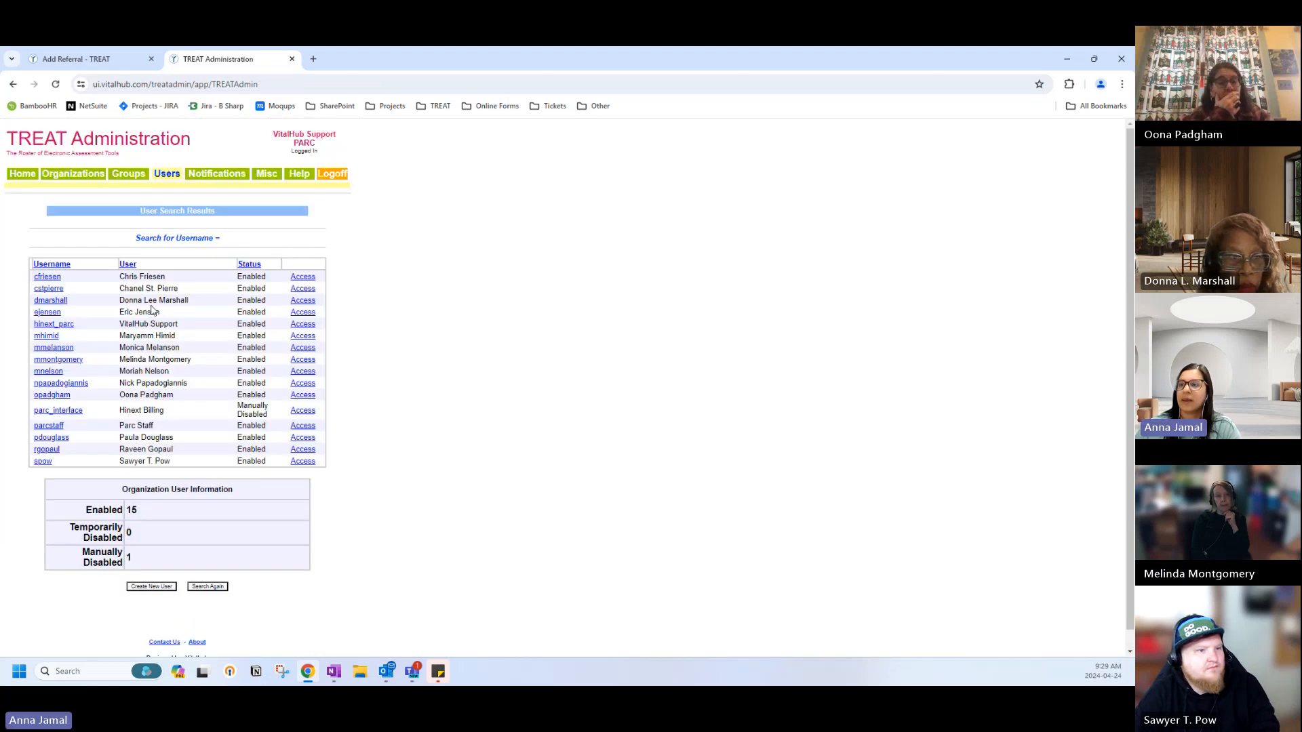
{"action": "left_click", "coordinate": [49, 395]}
{"action": "scroll", "coordinate": [121, 477], "scroll_direction": "down", "scroll_amount": 5}
{"action": "scroll", "coordinate": [121, 478], "scroll_direction": "down", "scroll_amount": 1}
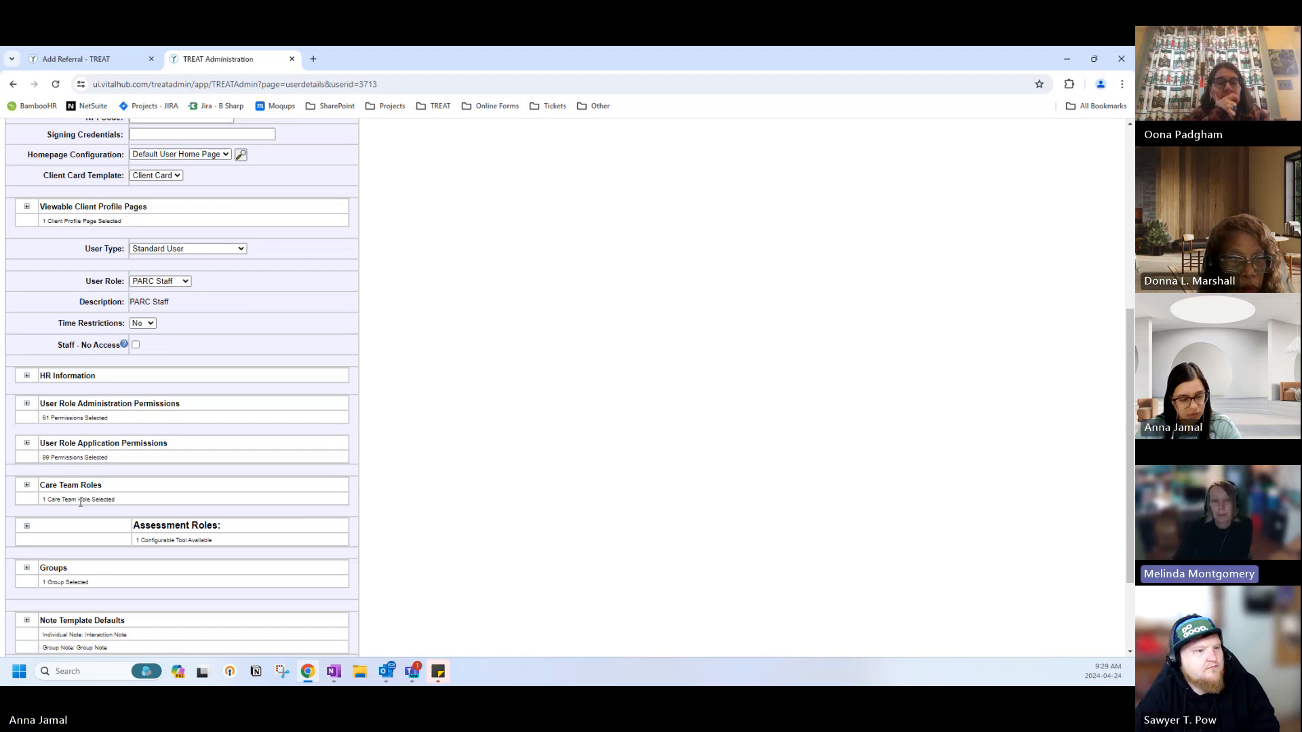
{"action": "scroll", "coordinate": [81, 503], "scroll_direction": "down", "scroll_amount": 2}
Reload the User Search page, list all users, and open a further staff member's record.
{"action": "left_click", "coordinate": [200, 568]}
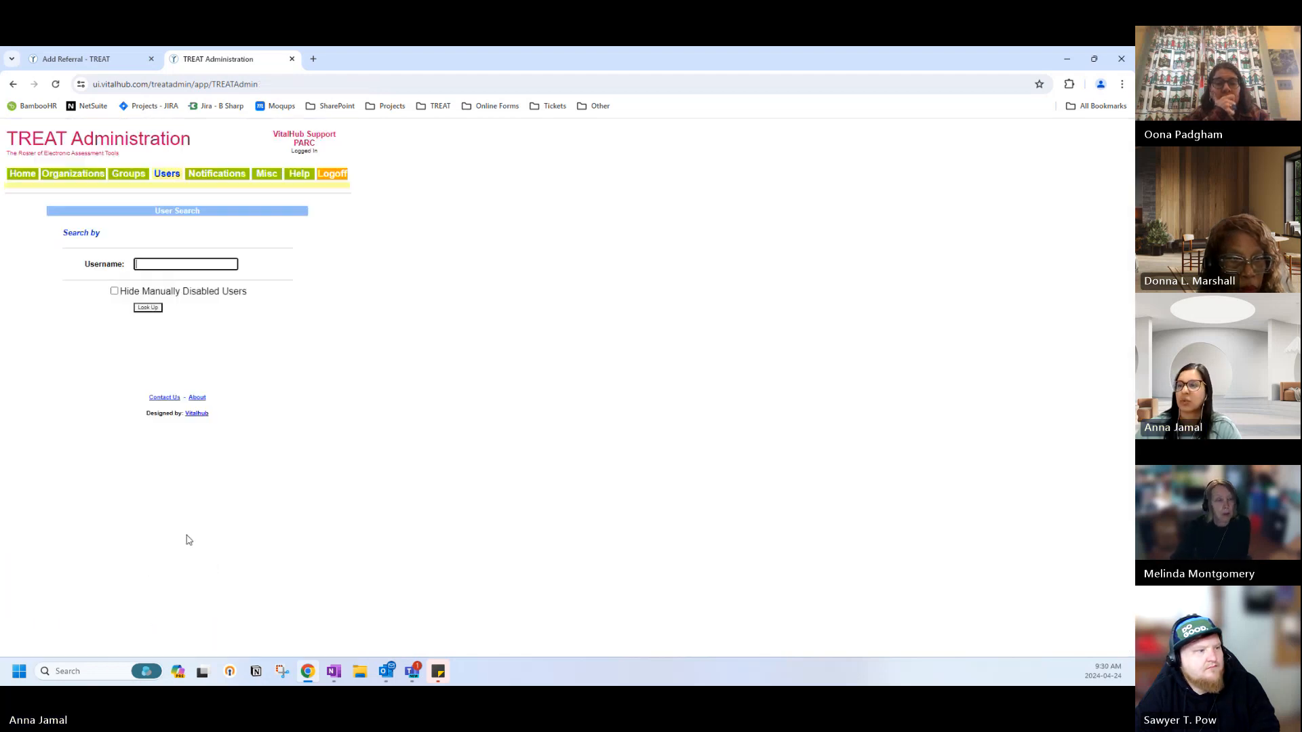
{"action": "left_click", "coordinate": [168, 176]}
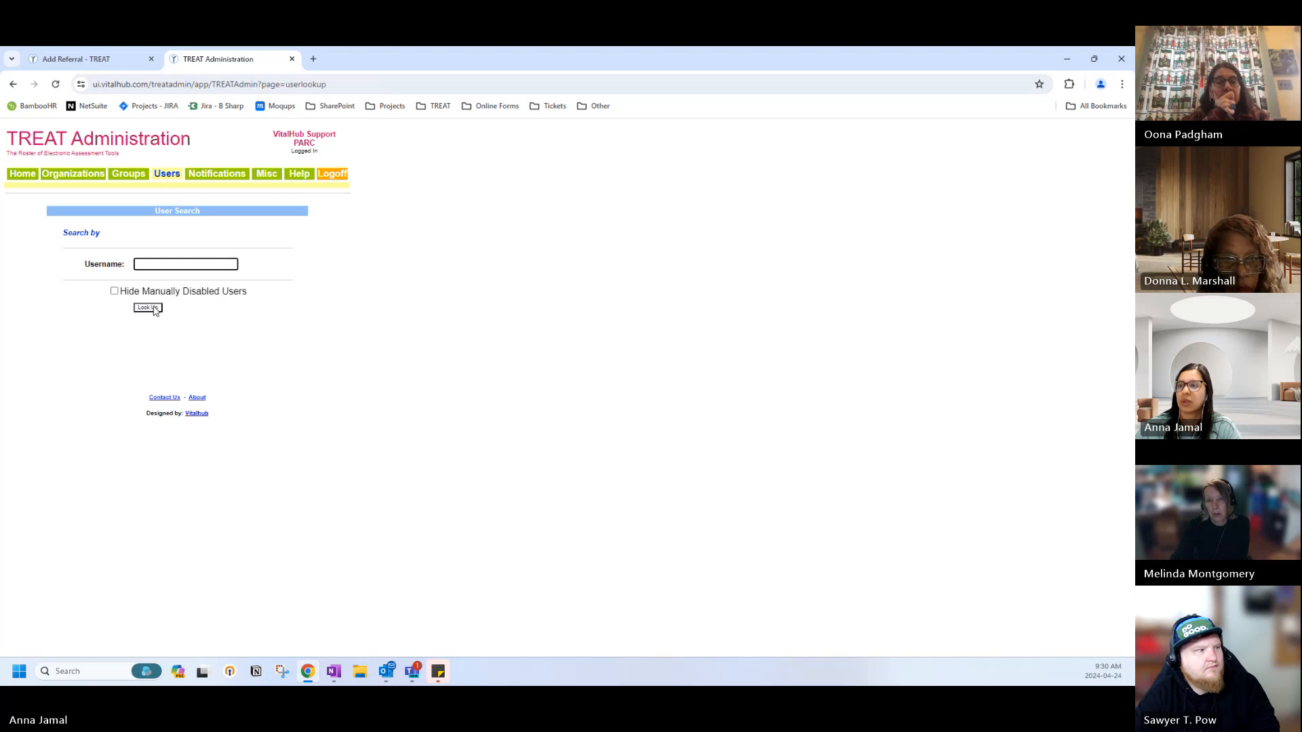
{"action": "left_click", "coordinate": [149, 308]}
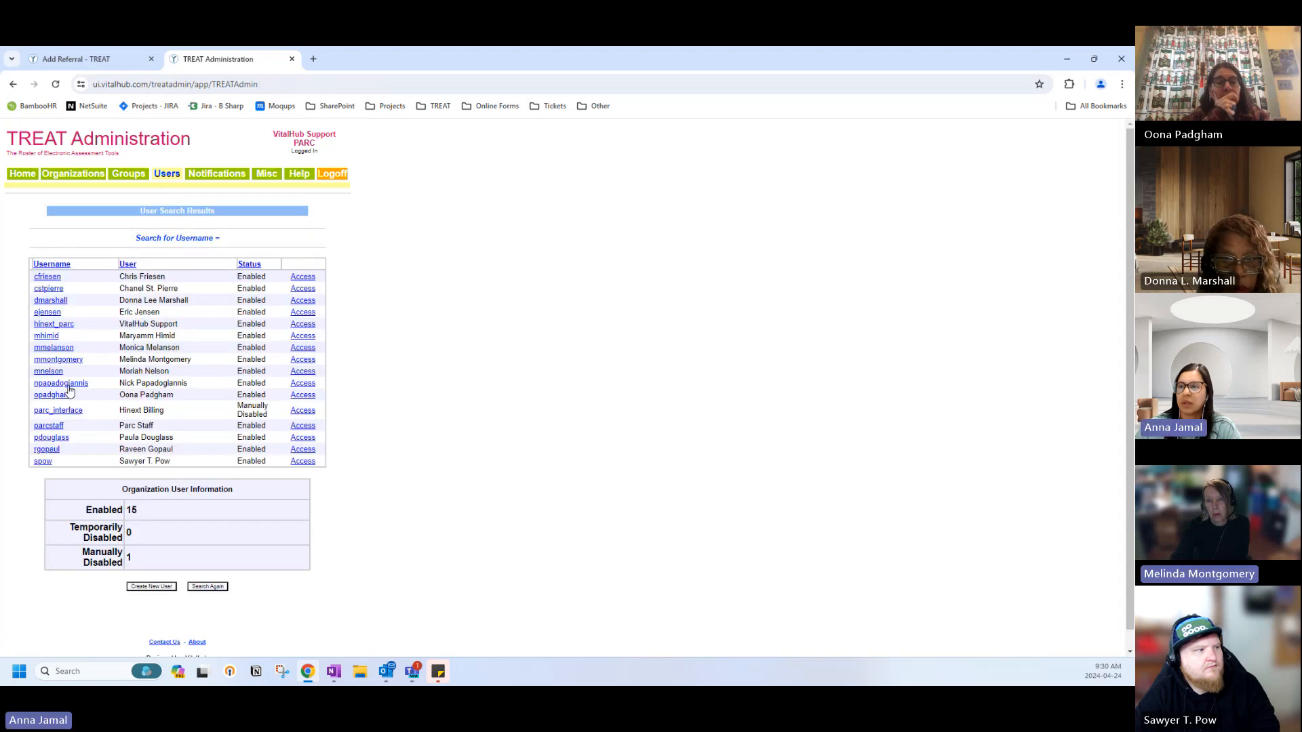
{"action": "left_click", "coordinate": [53, 441]}
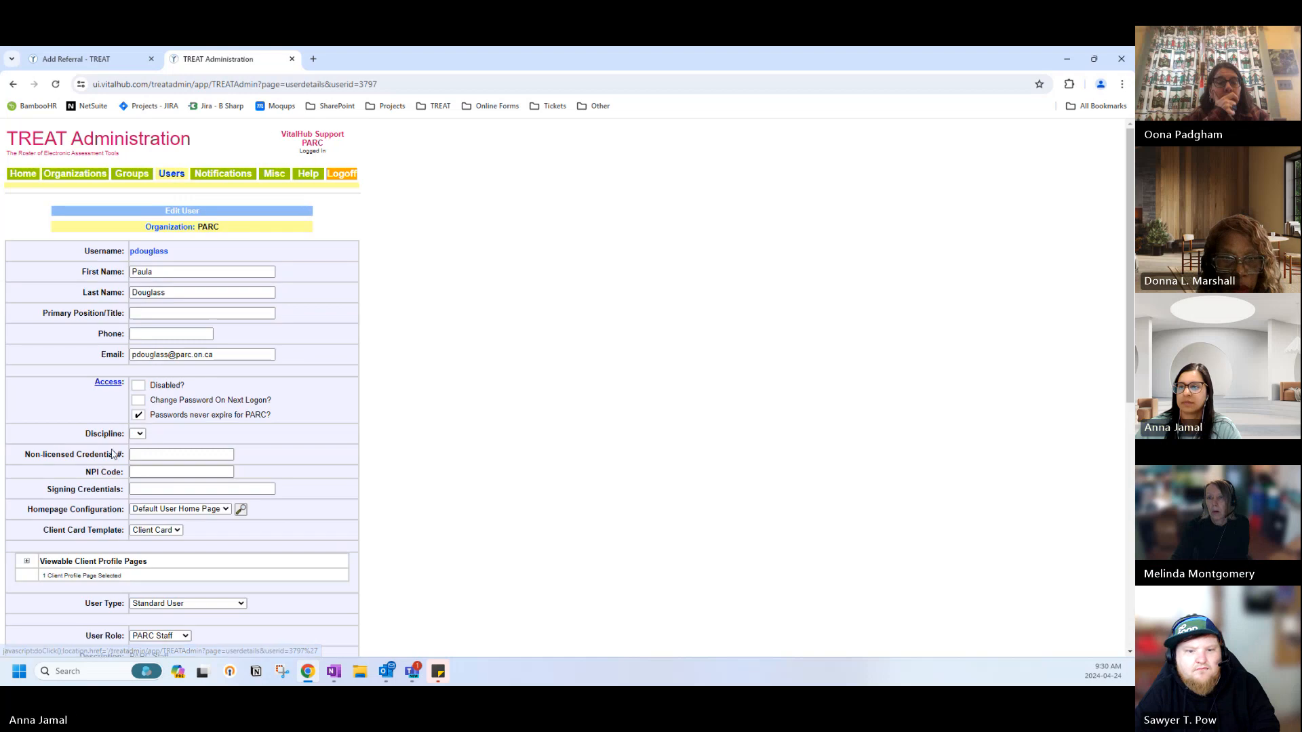
{"action": "scroll", "coordinate": [86, 455], "scroll_direction": "down", "scroll_amount": 3}
Expand the user's Care Team Roles and tick Financial Matters Worker in place of Case Manager.
{"action": "scroll", "coordinate": [87, 454], "scroll_direction": "down", "scroll_amount": 2}
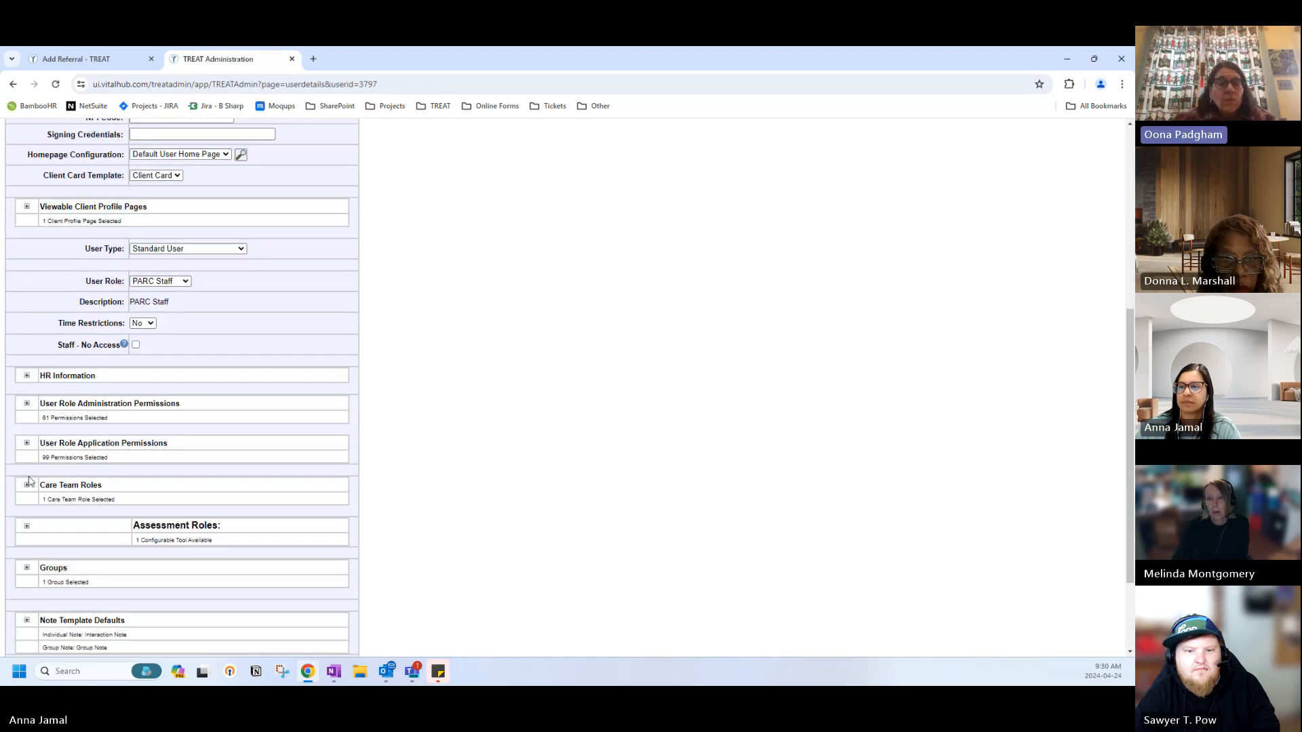
{"action": "left_click", "coordinate": [27, 485]}
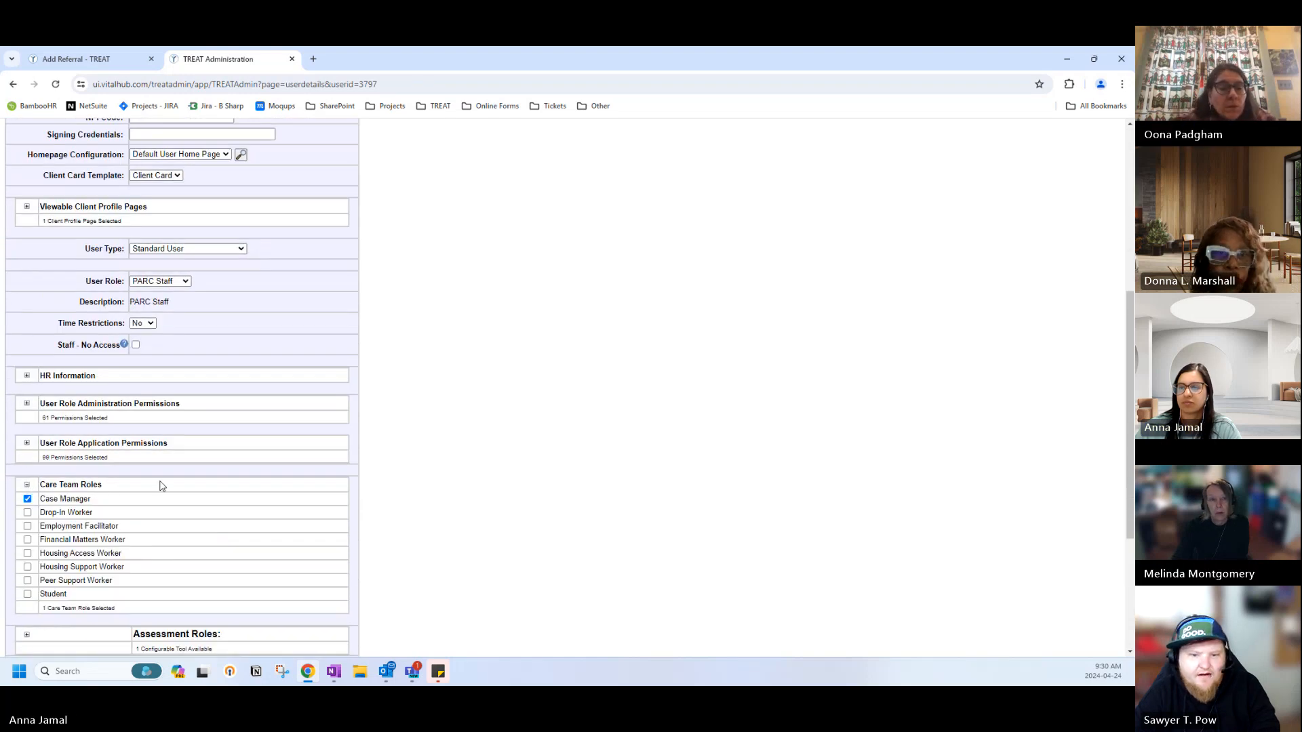
{"action": "scroll", "coordinate": [161, 485], "scroll_direction": "down", "scroll_amount": 1}
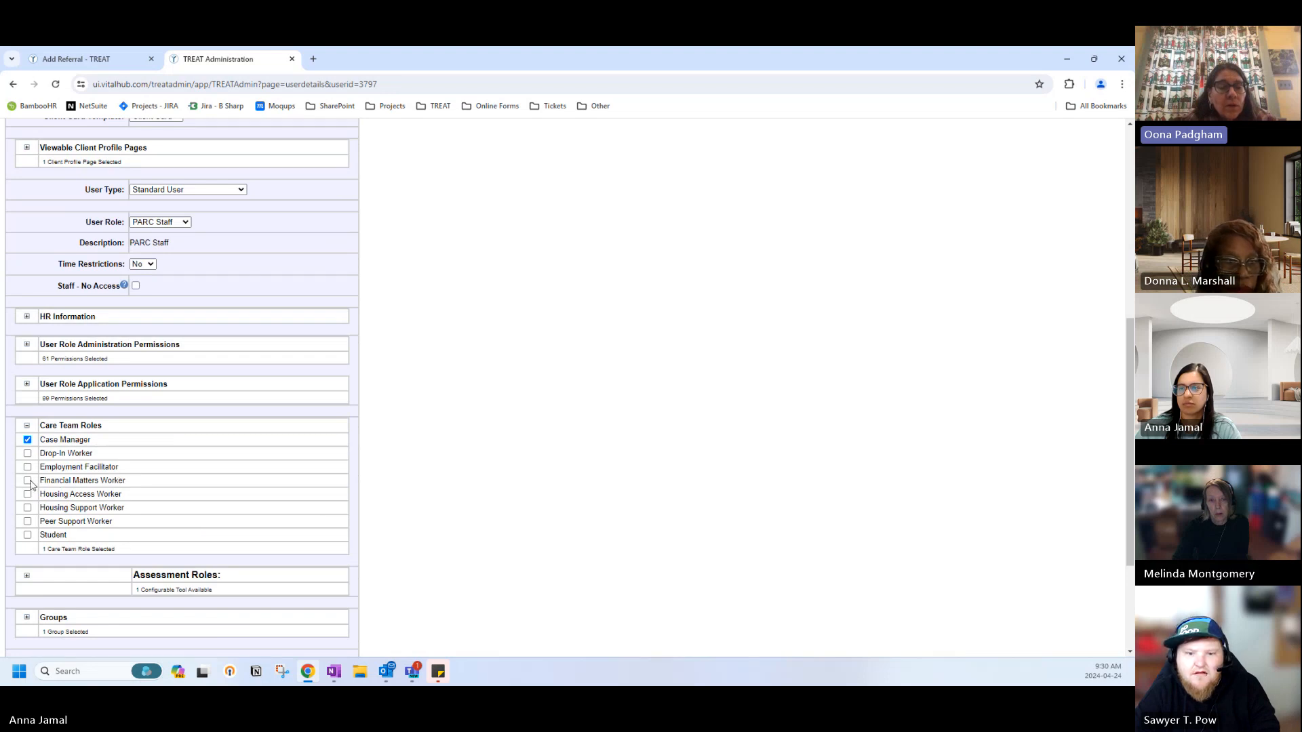
{"action": "left_click", "coordinate": [28, 440]}
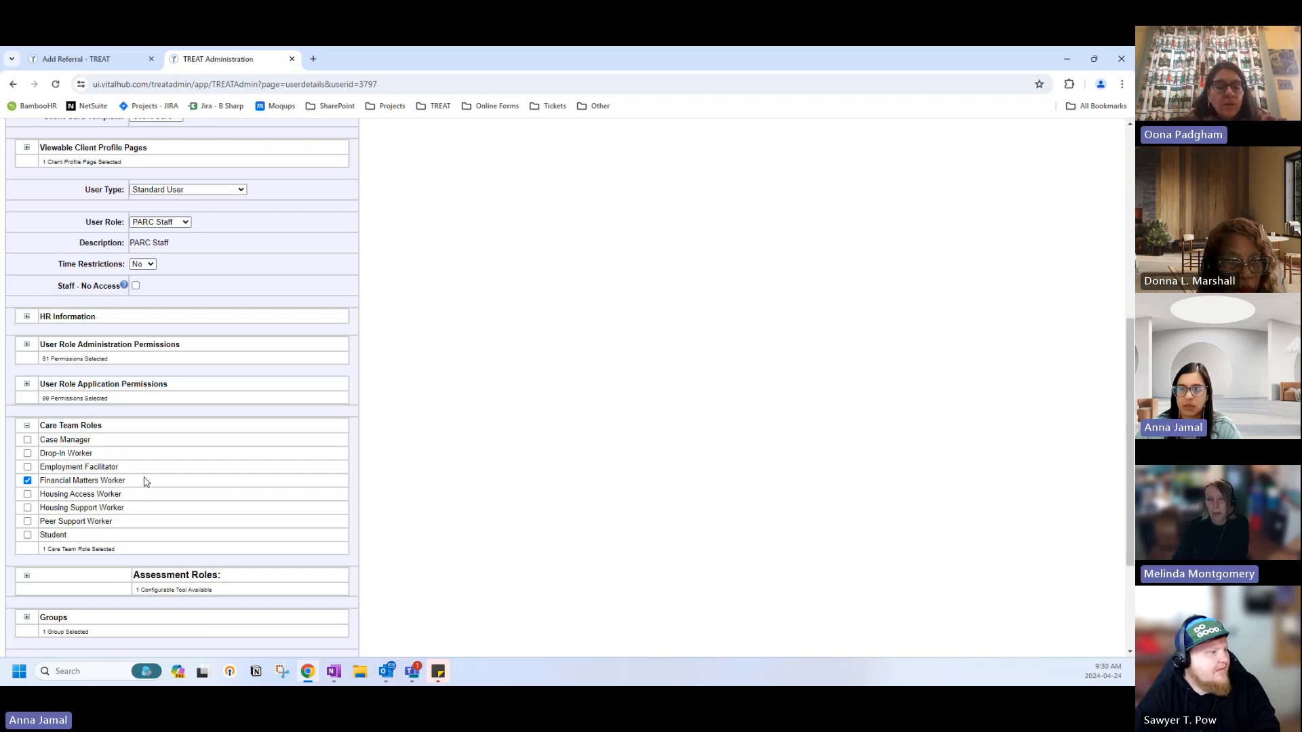
{"action": "scroll", "coordinate": [145, 484], "scroll_direction": "down", "scroll_amount": 3}
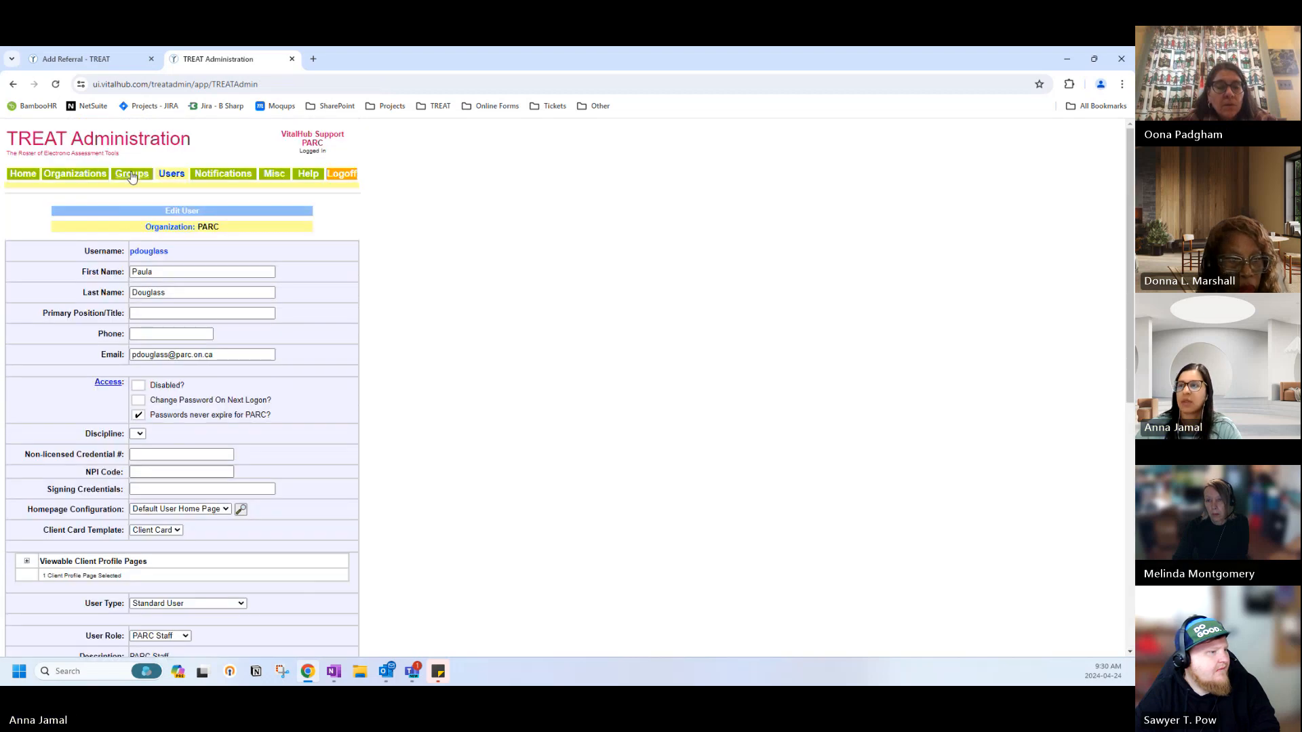
Go back to user search, list all users, and open another staff member's details.
{"action": "left_click", "coordinate": [166, 176]}
{"action": "left_click", "coordinate": [149, 308]}
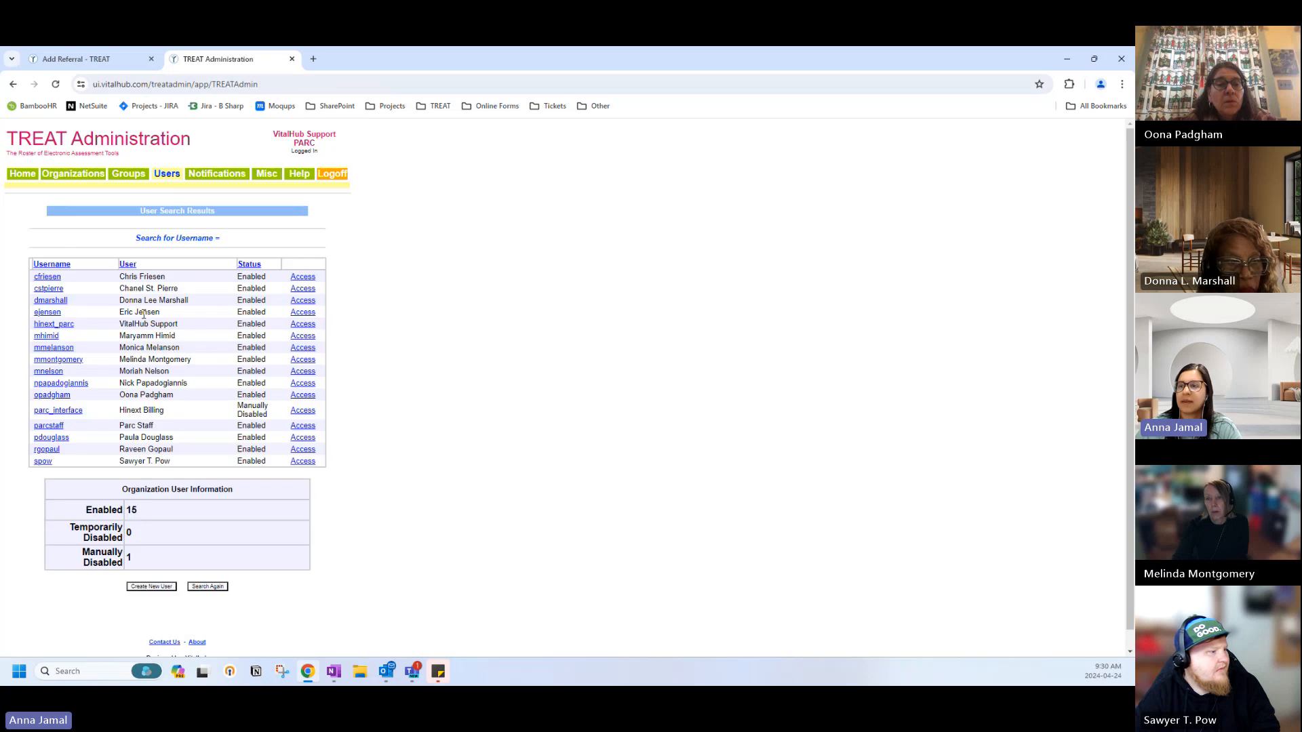
{"action": "left_click", "coordinate": [45, 452]}
Scroll to the bottom of that user's details and return to User Search.
{"action": "scroll", "coordinate": [45, 434], "scroll_direction": "down", "scroll_amount": 6}
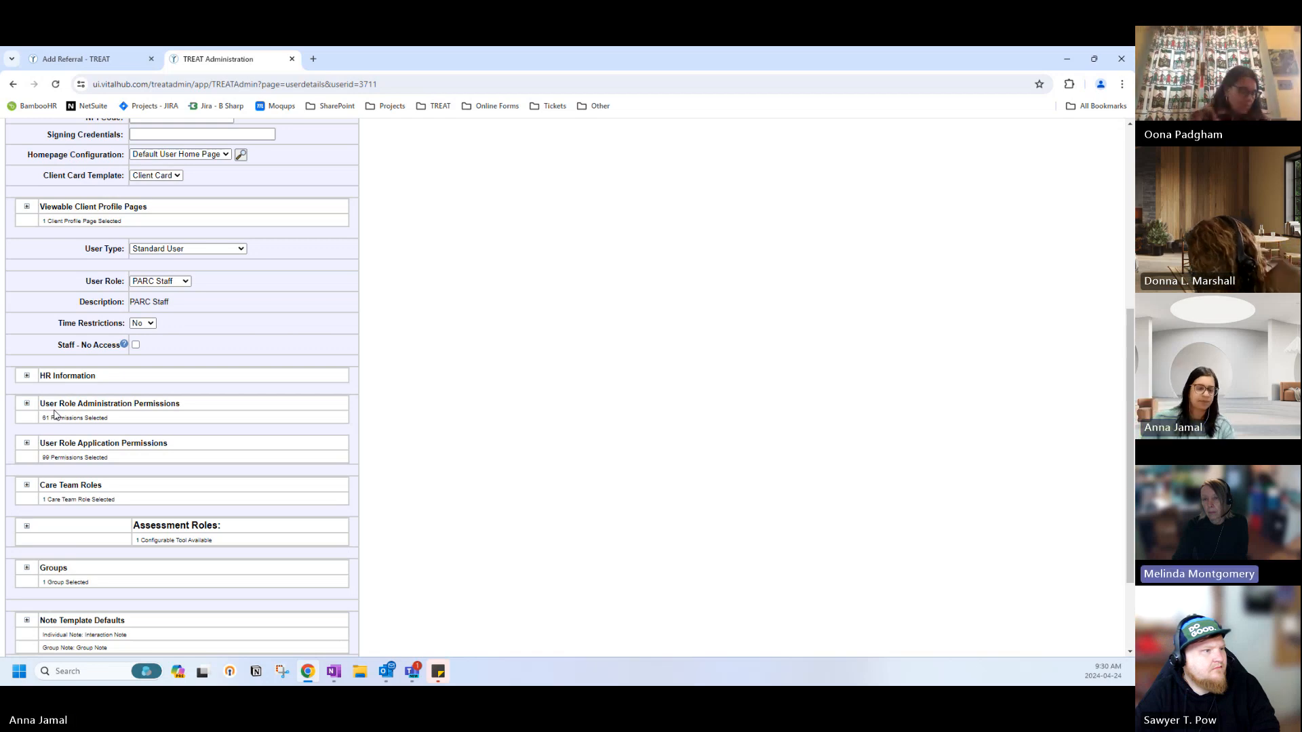
{"action": "scroll", "coordinate": [55, 415], "scroll_direction": "down", "scroll_amount": 3}
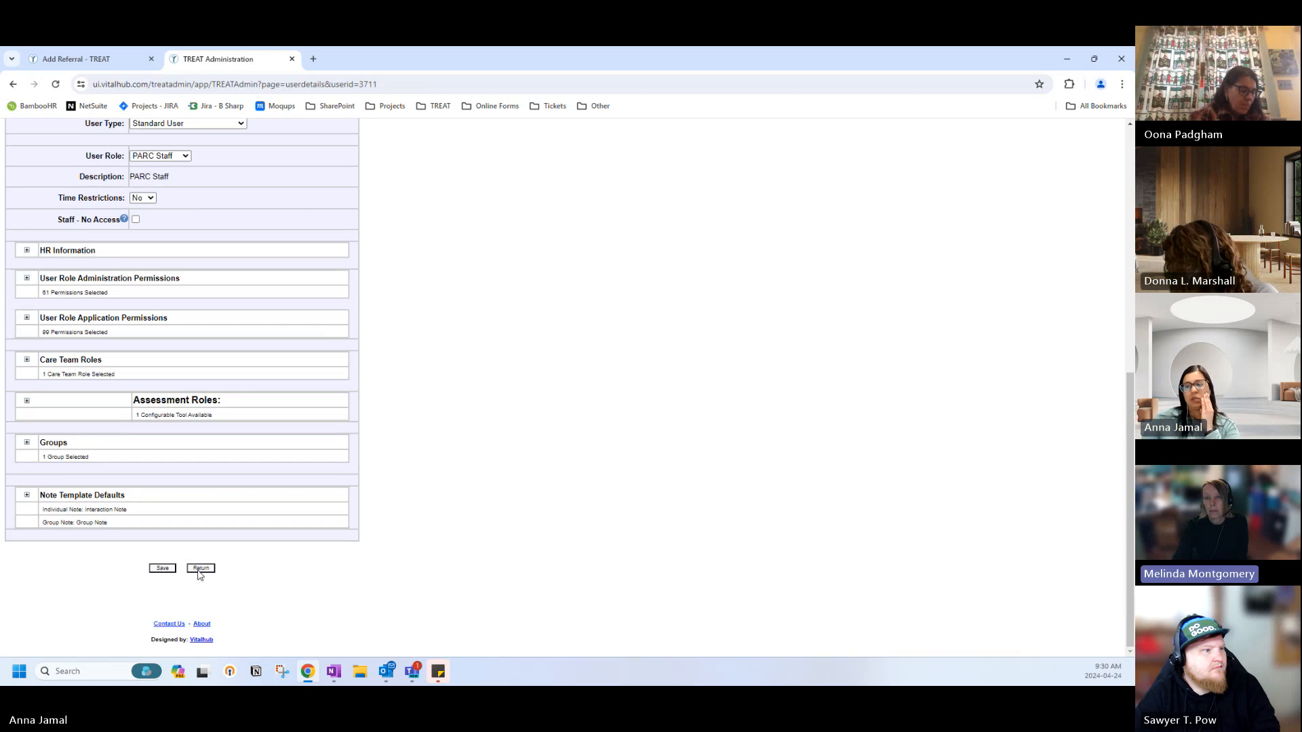
{"action": "left_click", "coordinate": [200, 568]}
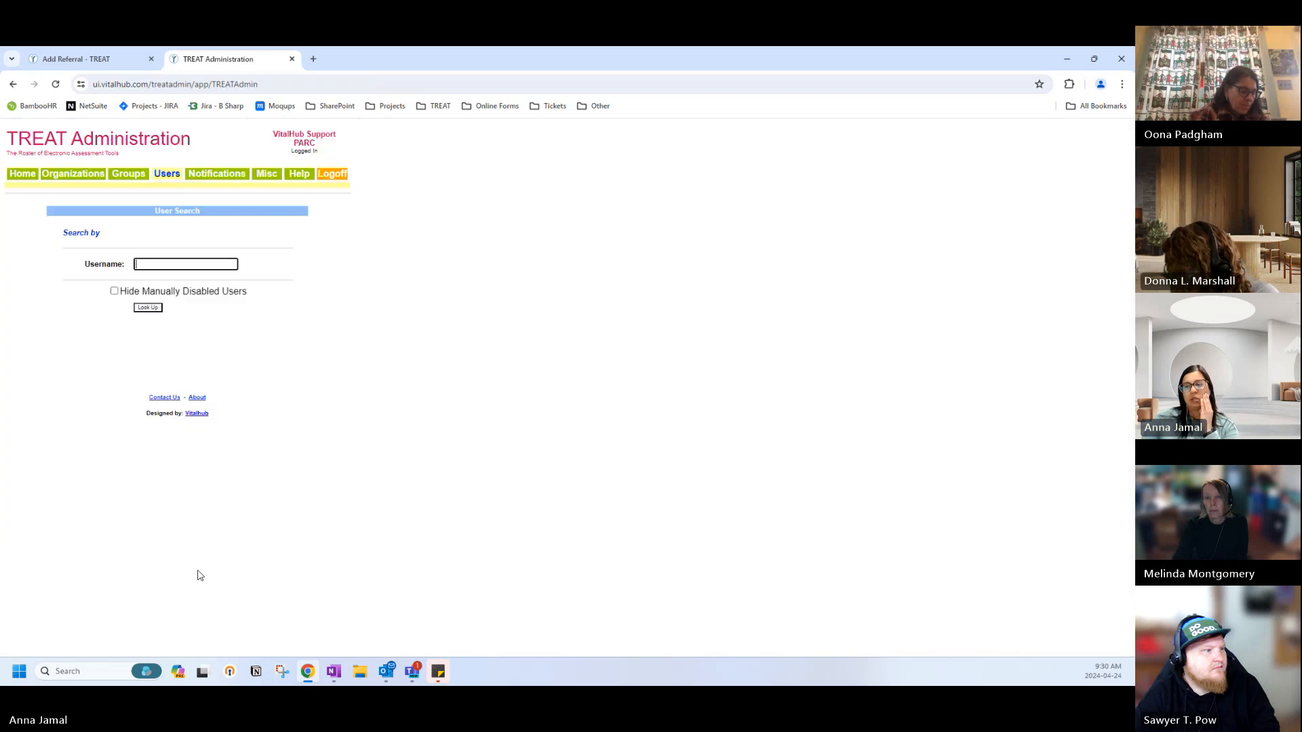
Go to the Administration home page, then switch back to the open referral form.
{"action": "left_click", "coordinate": [23, 174]}
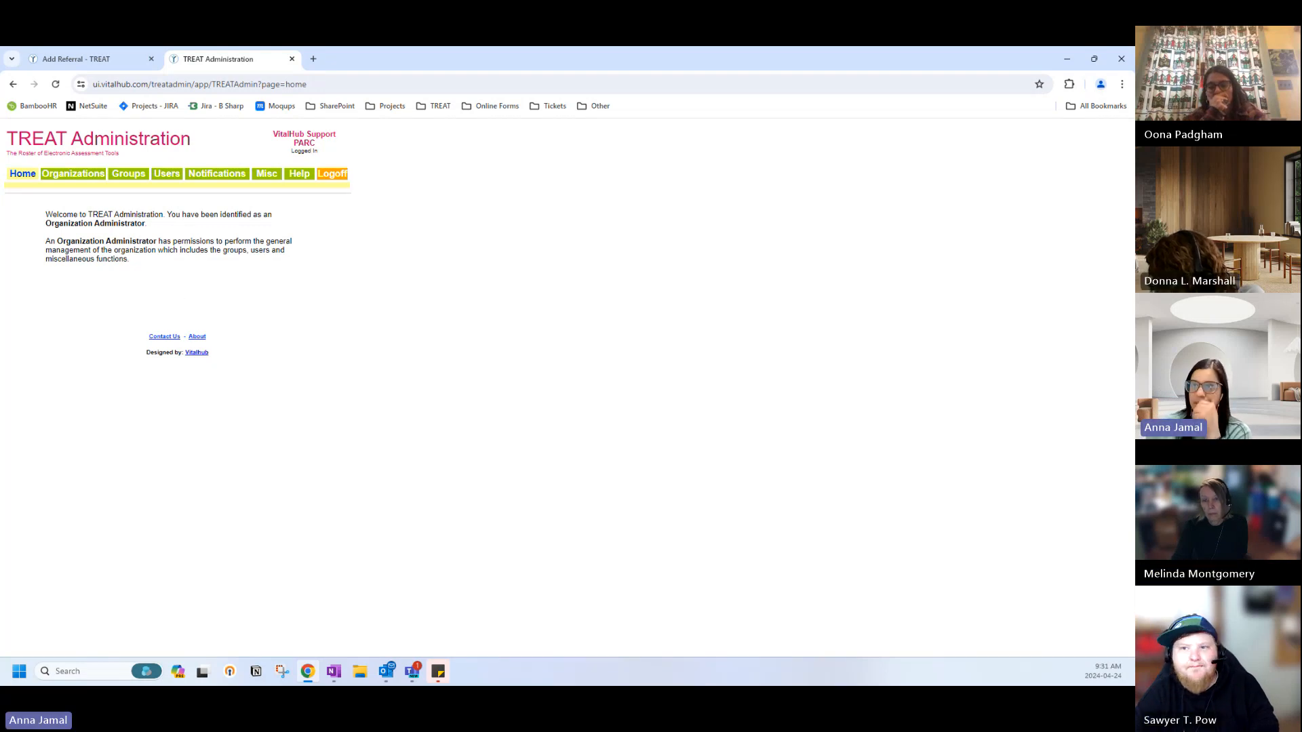
{"action": "left_click", "coordinate": [69, 55]}
Scroll through the blank Add Referral form's mandatory fields and back to the top.
{"action": "scroll", "coordinate": [158, 378], "scroll_direction": "down", "scroll_amount": 2}
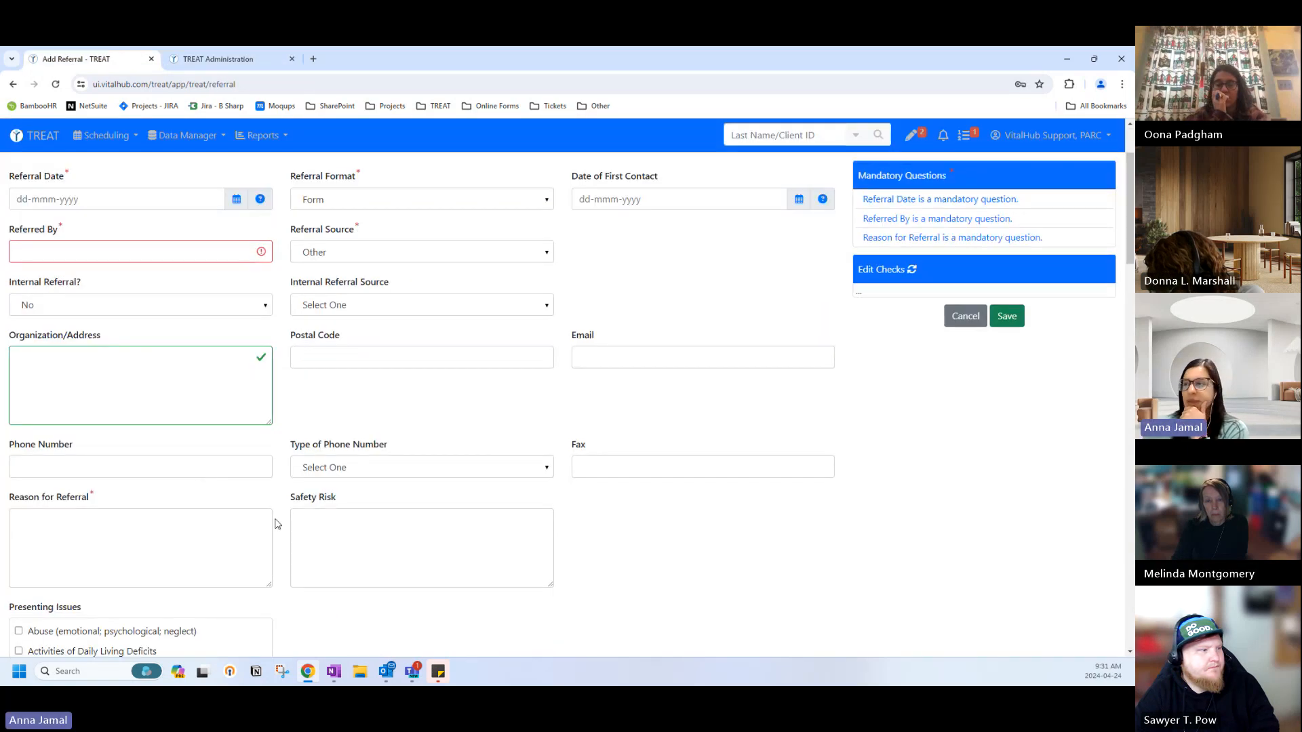
{"action": "scroll", "coordinate": [290, 532], "scroll_direction": "down", "scroll_amount": 2}
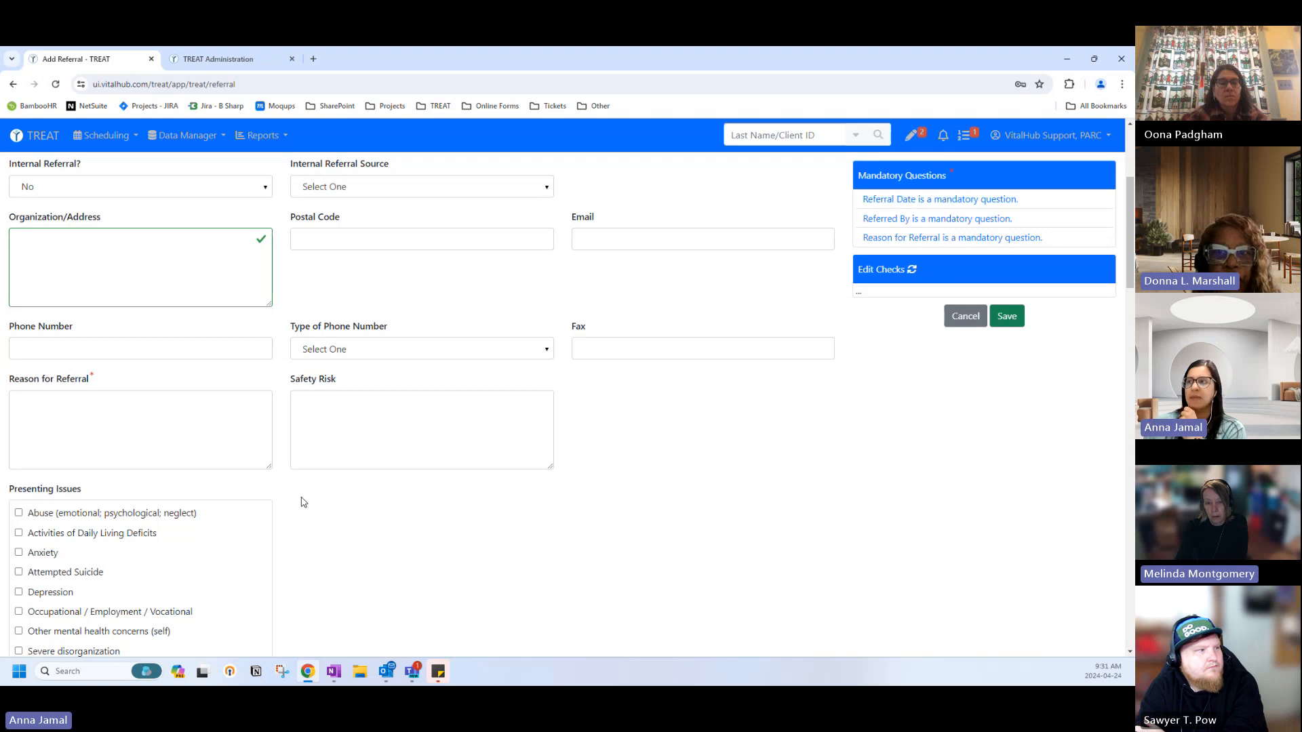
{"action": "scroll", "coordinate": [304, 503], "scroll_direction": "up", "scroll_amount": 4}
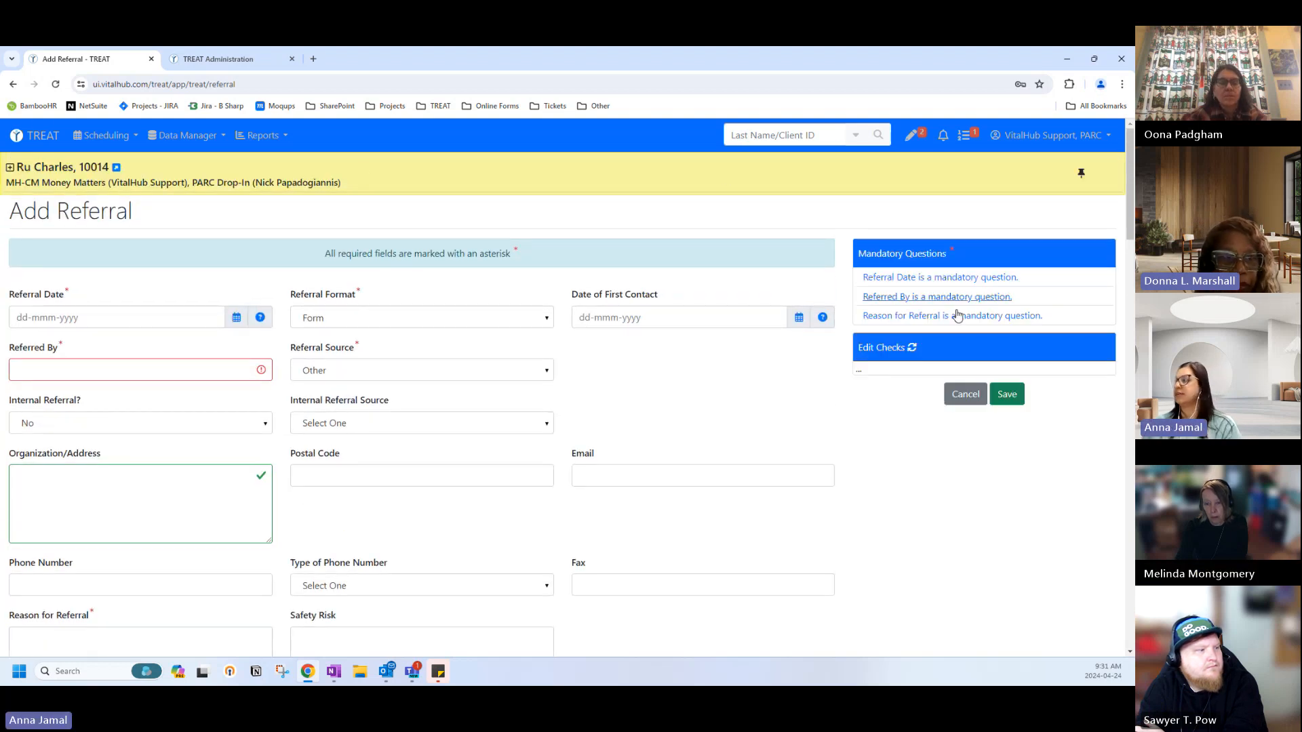
Discard the unsaved referral and search clients by last name 'lee', then 'marshall'.
{"action": "left_click", "coordinate": [965, 394]}
{"action": "left_click", "coordinate": [611, 274]}
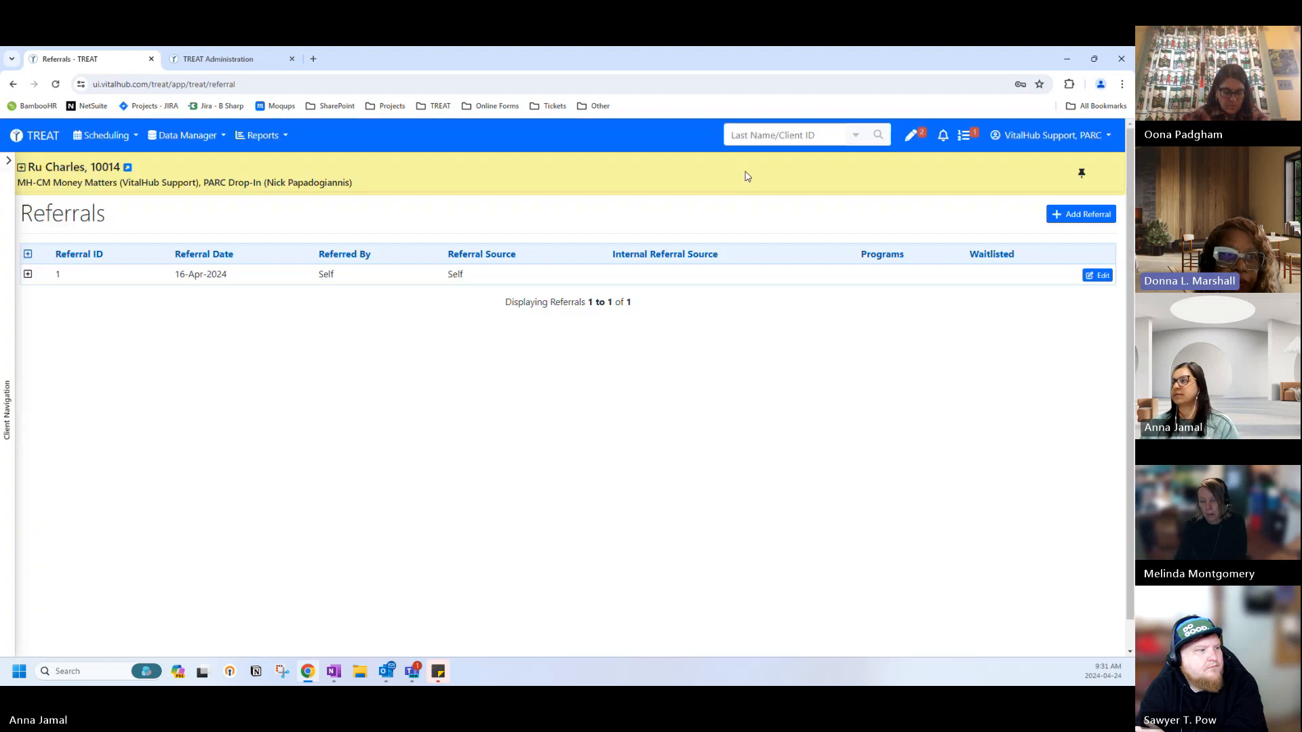
{"action": "left_click", "coordinate": [807, 139]}
{"action": "type", "text": "lee"}
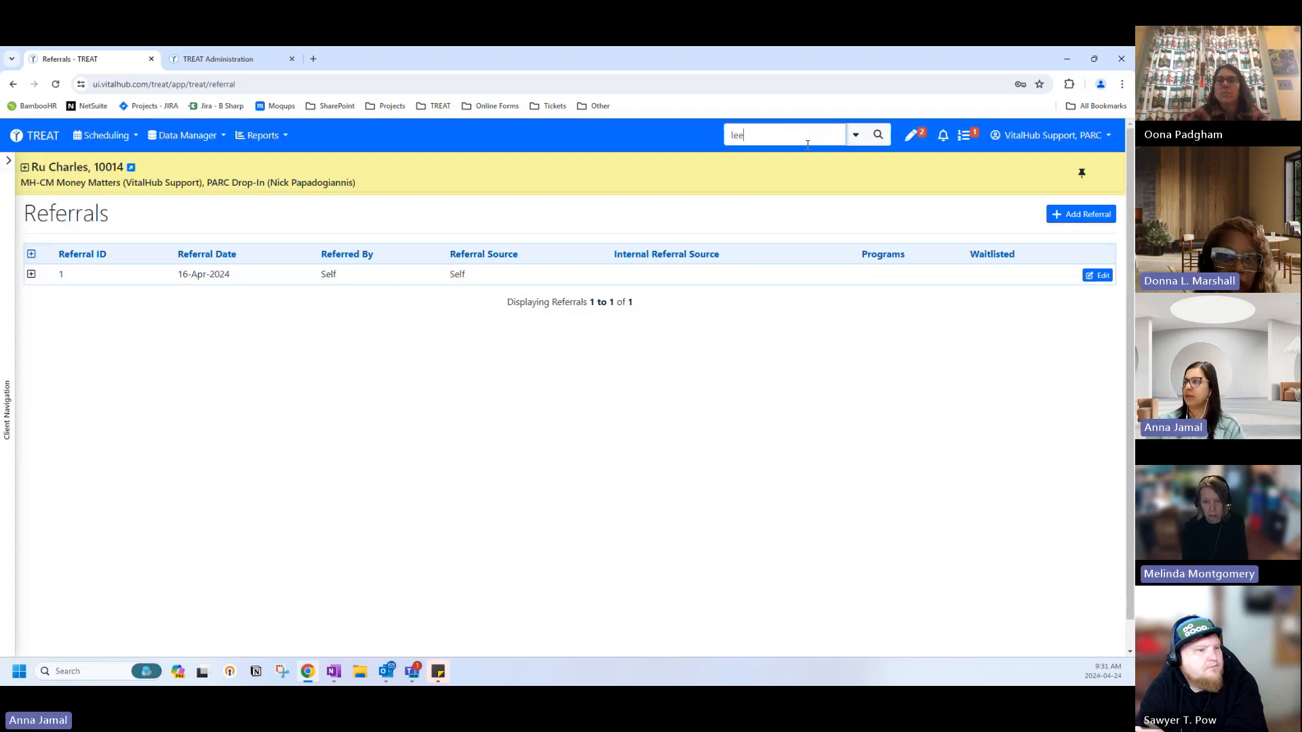
{"action": "key", "text": "Return"}
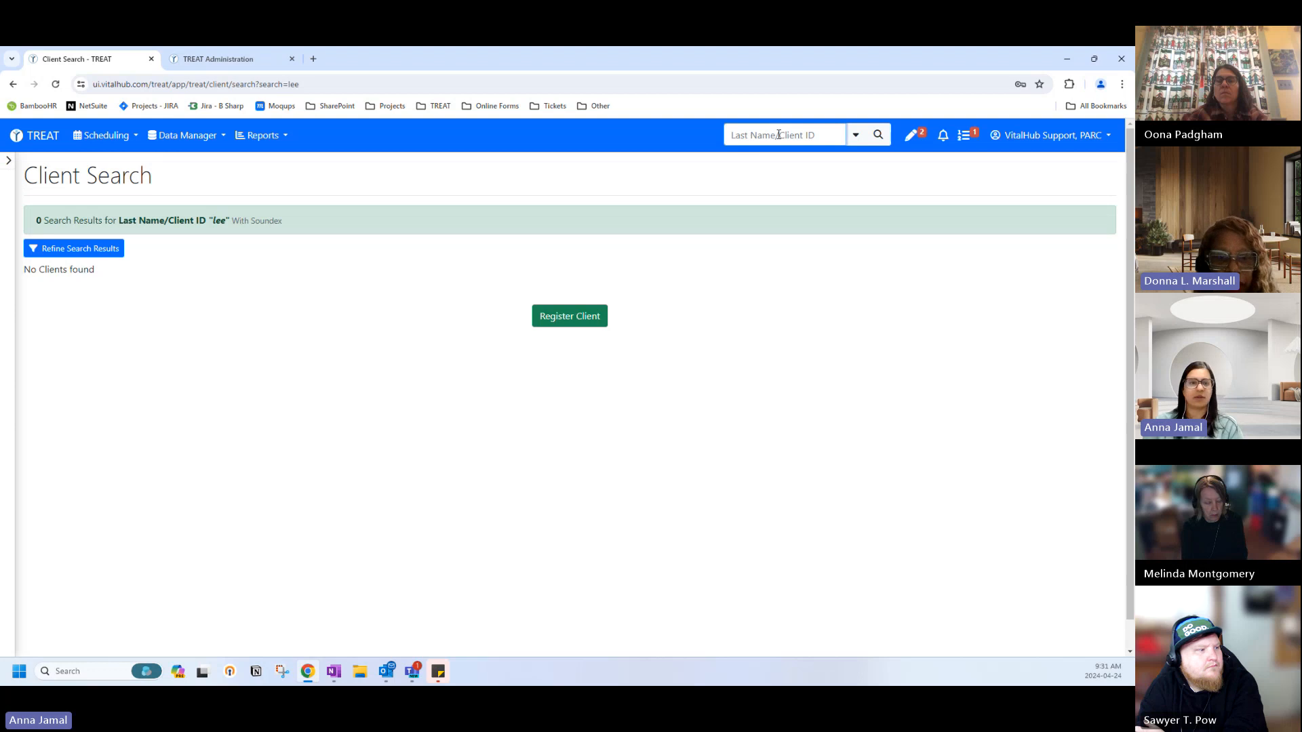
{"action": "type", "text": "marshall"}
{"action": "key", "text": "Return"}
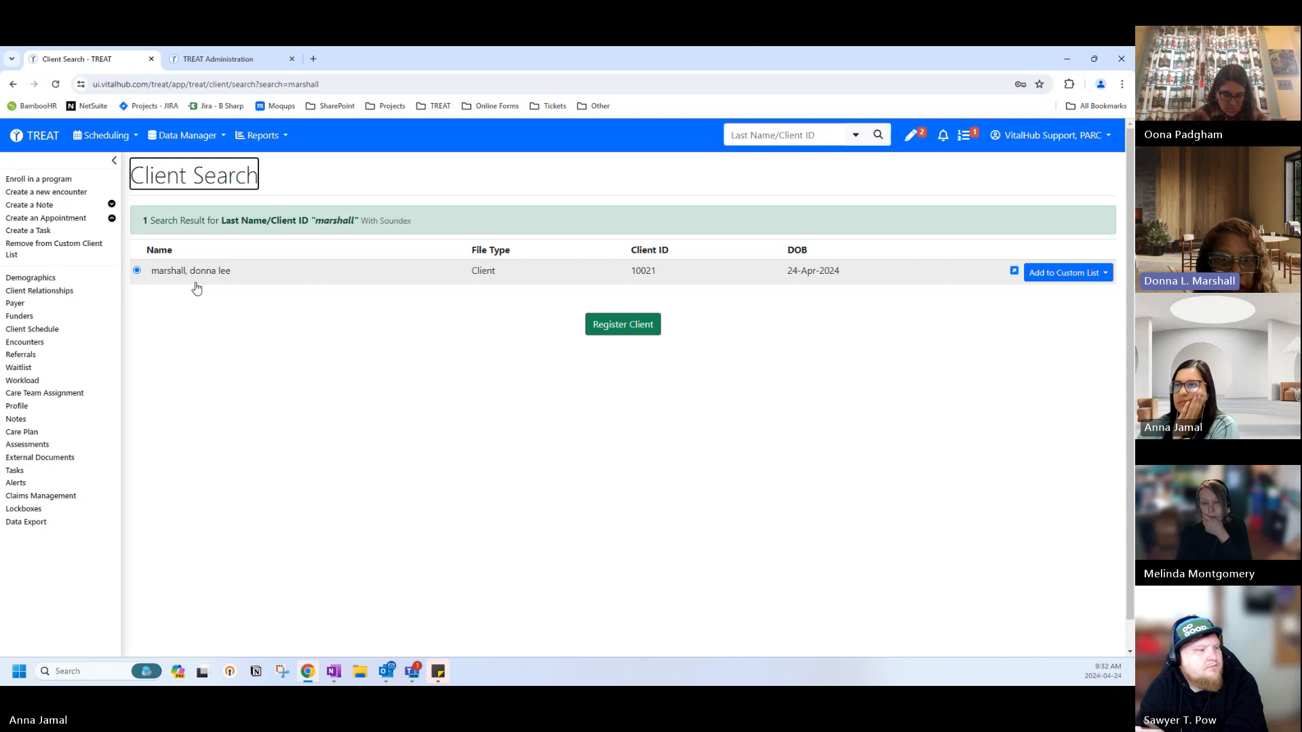
Open the found client's Demographics record from the client sidebar.
{"action": "left_click", "coordinate": [59, 278]}
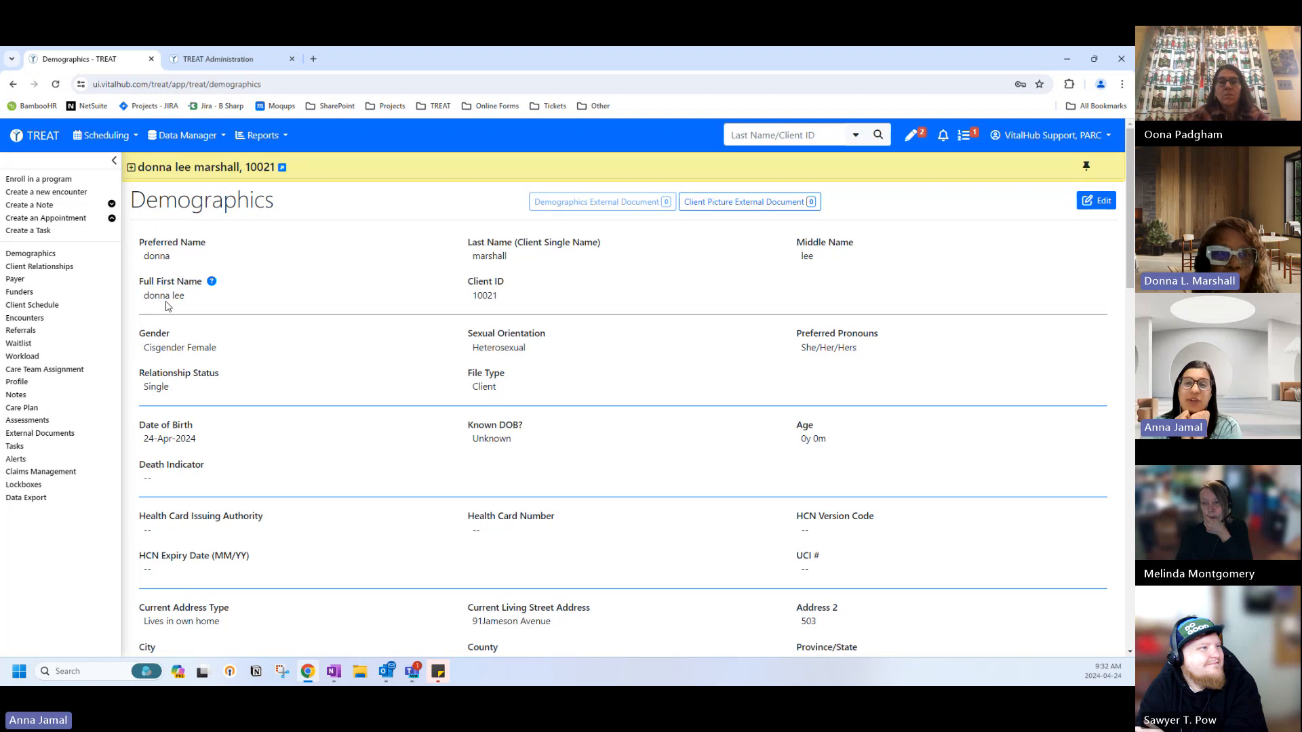
View the client's single agency referral, then return to the TREAT home dashboard.
{"action": "left_click", "coordinate": [20, 331]}
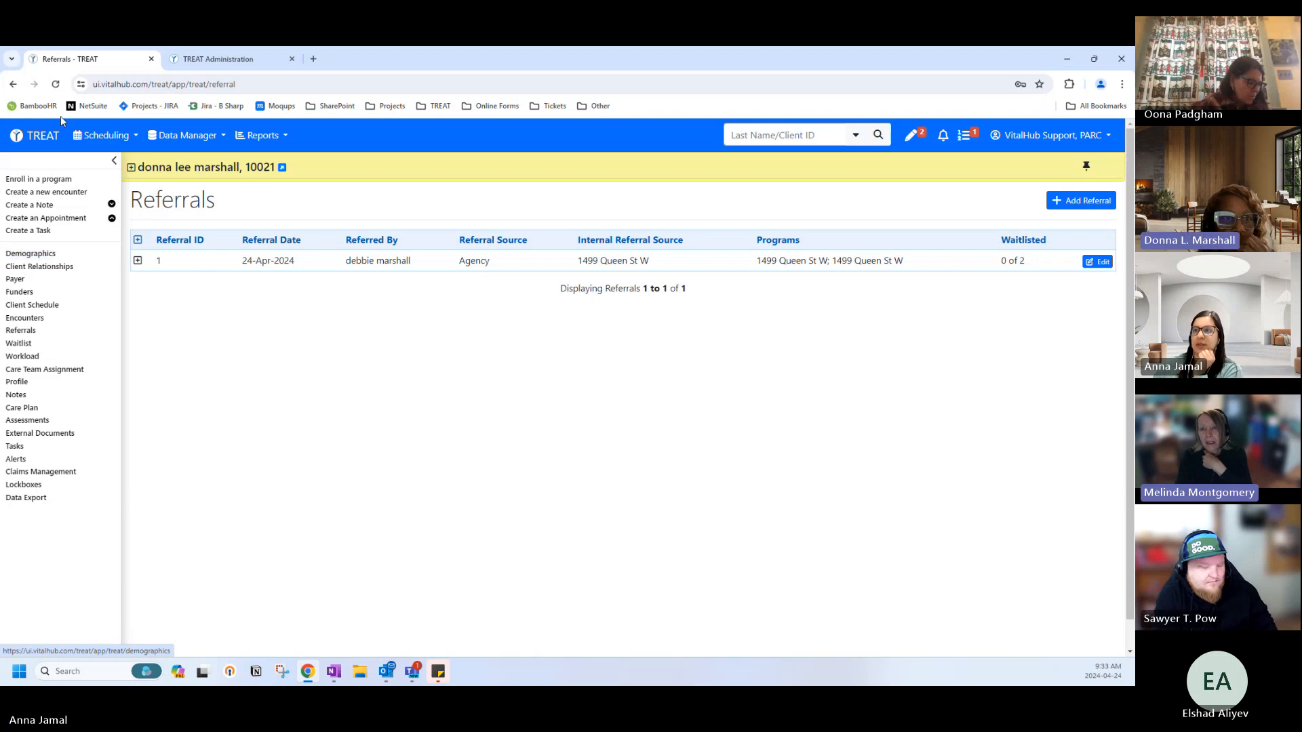
{"action": "left_click", "coordinate": [47, 135]}
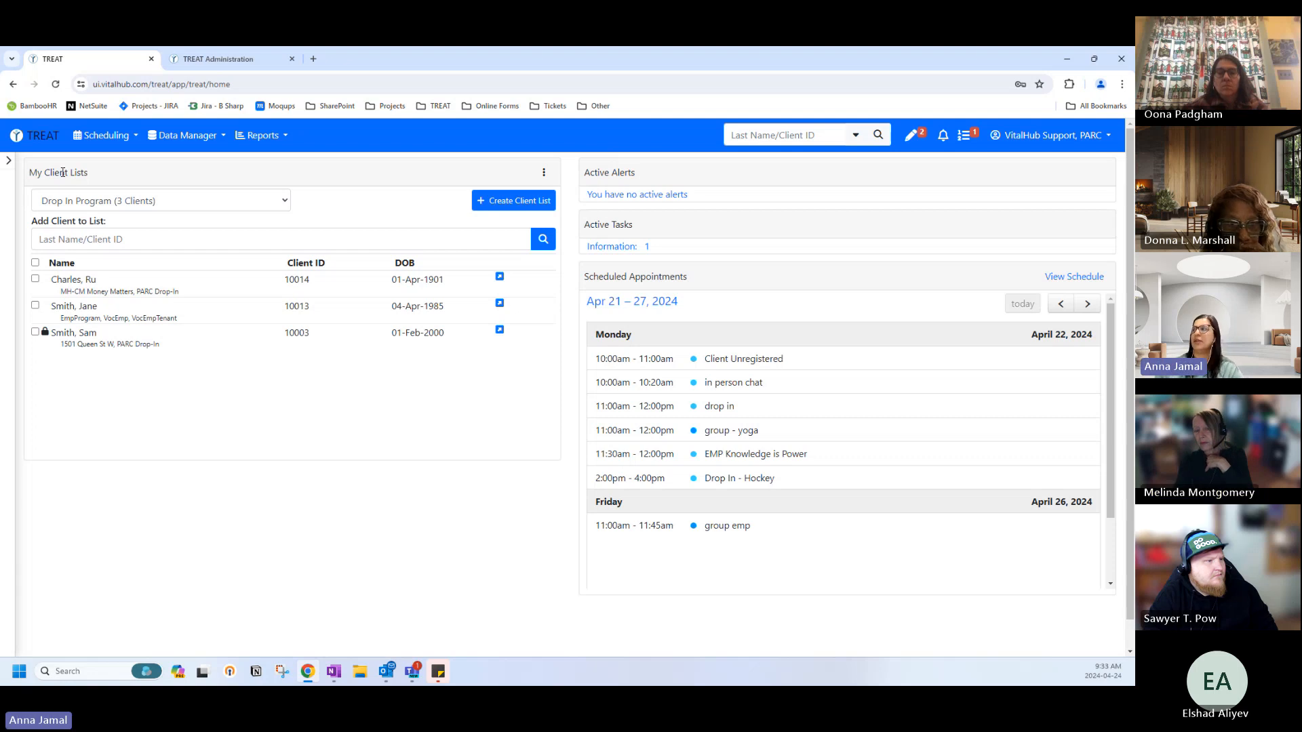
Search for the client with last name 'tyler' and open their Referrals list.
{"action": "left_click", "coordinate": [784, 133]}
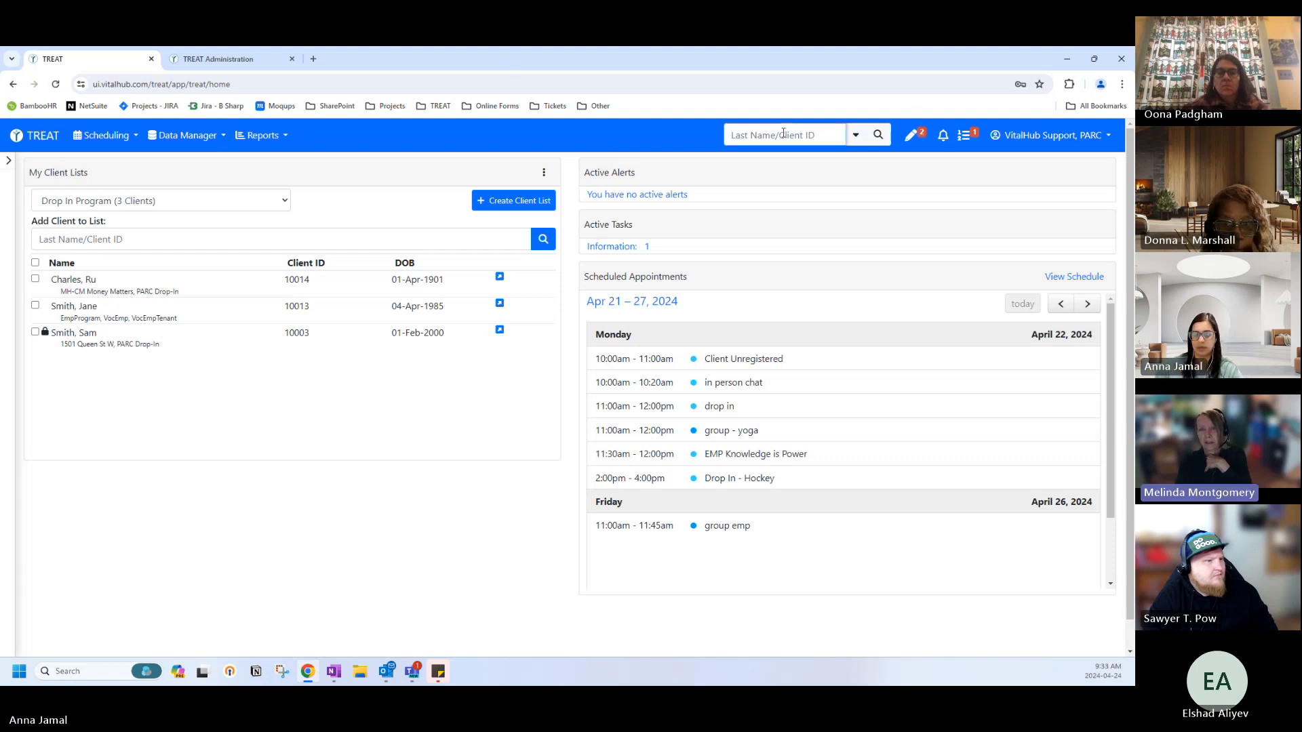
{"action": "type", "text": "tyler"}
{"action": "key", "text": "Return"}
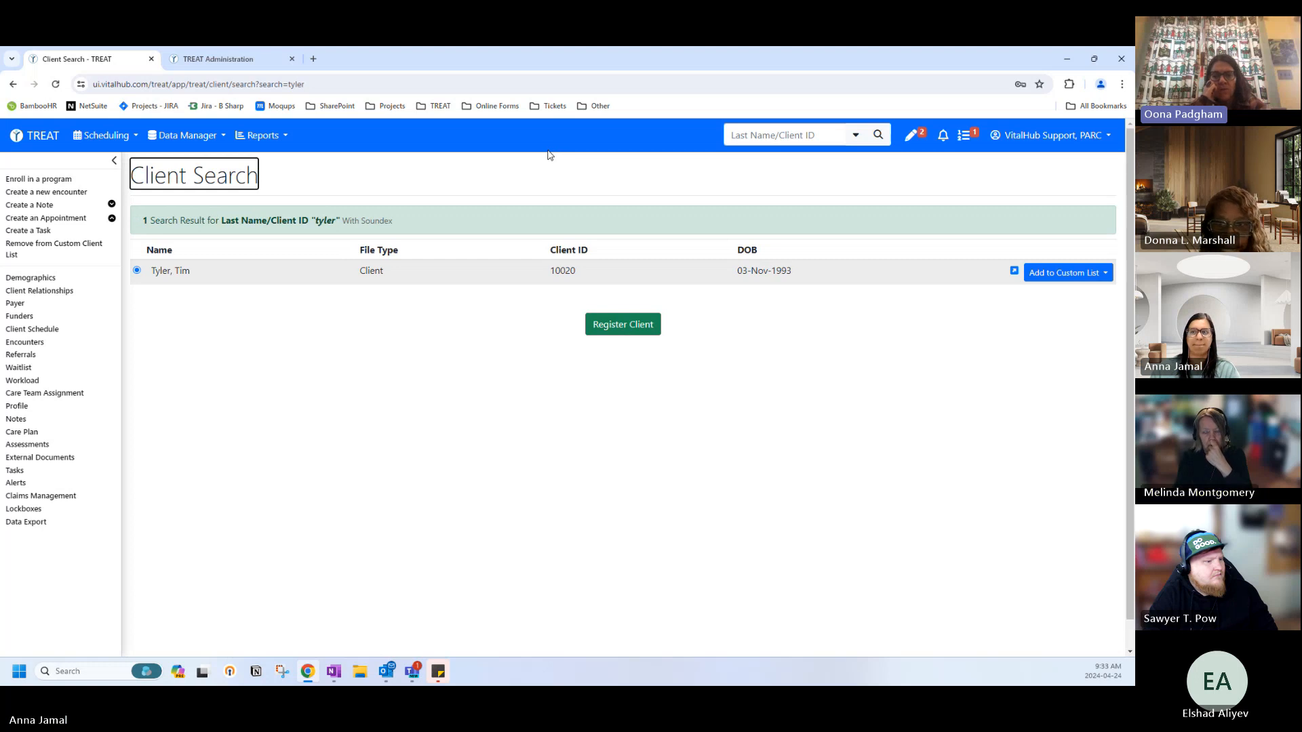
{"action": "left_click", "coordinate": [22, 354]}
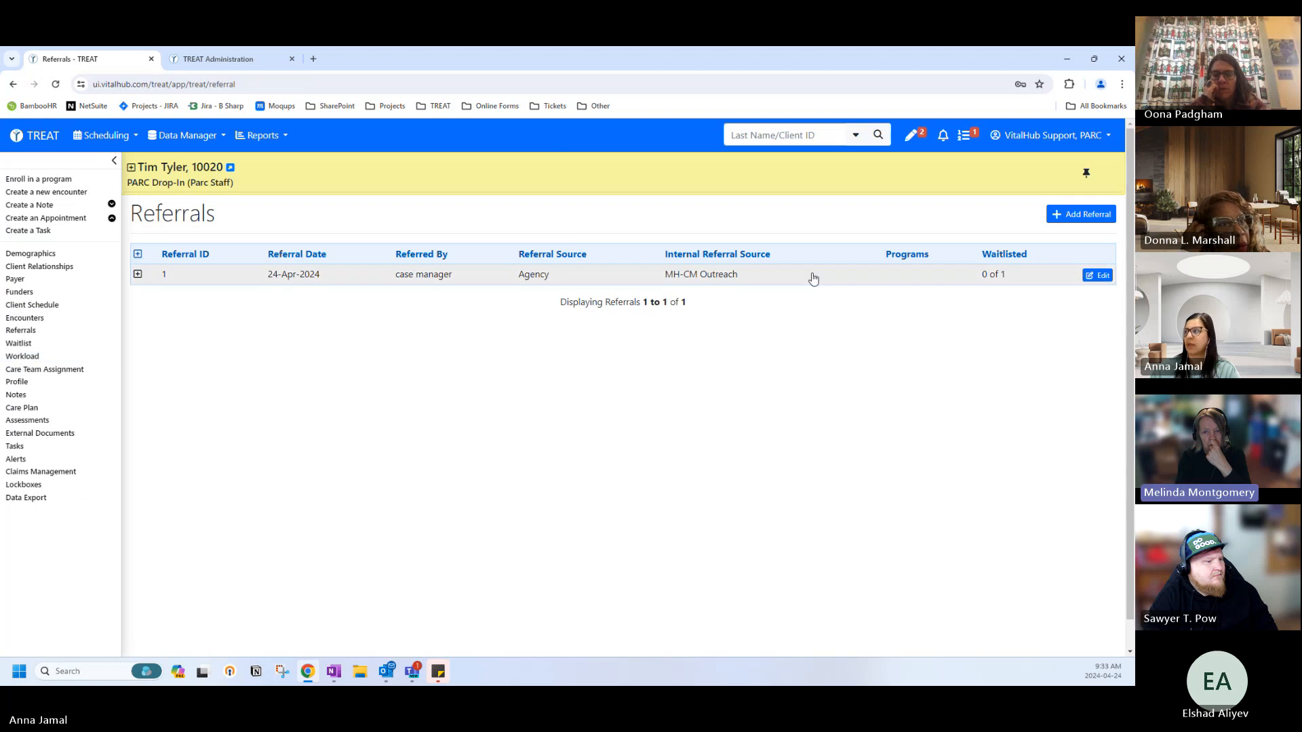
Open the existing referral in Edit Referral and scroll through its filled-in fields.
{"action": "left_click", "coordinate": [1089, 278]}
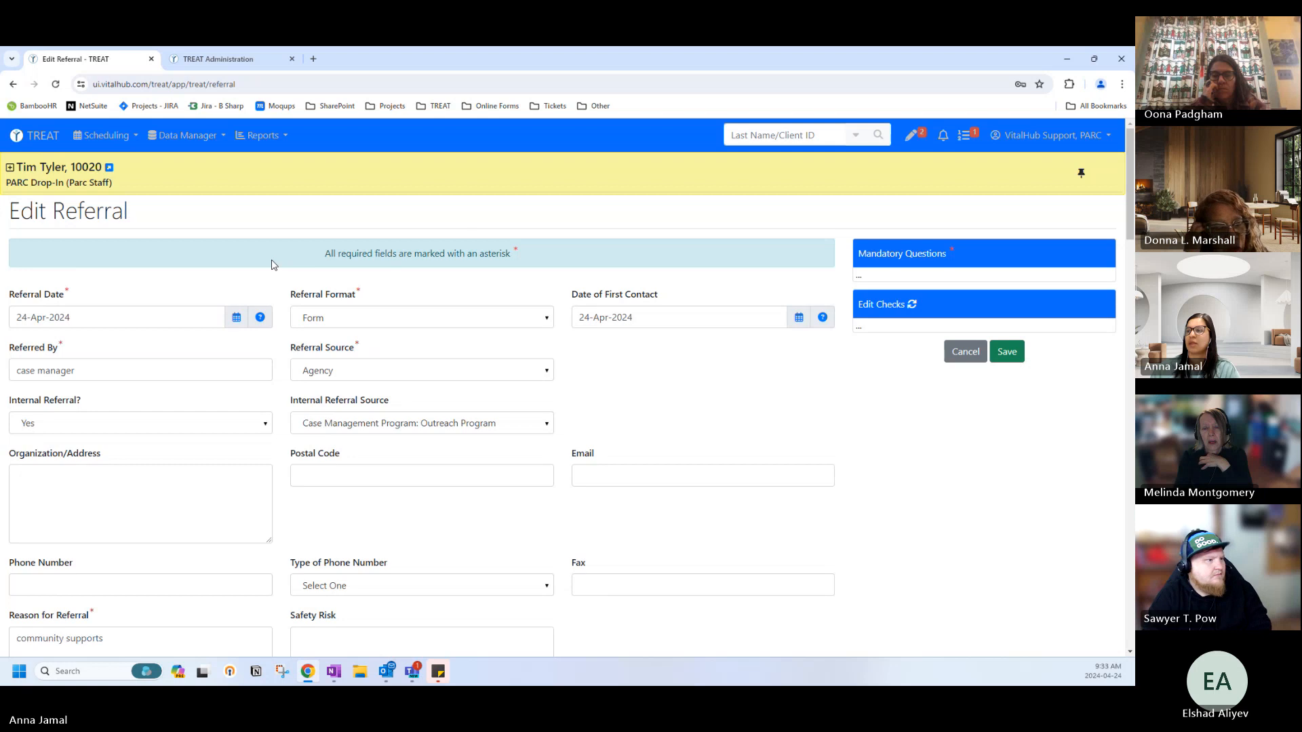
{"action": "scroll", "coordinate": [273, 263], "scroll_direction": "down", "scroll_amount": 1}
{"action": "scroll", "coordinate": [272, 264], "scroll_direction": "down", "scroll_amount": 15}
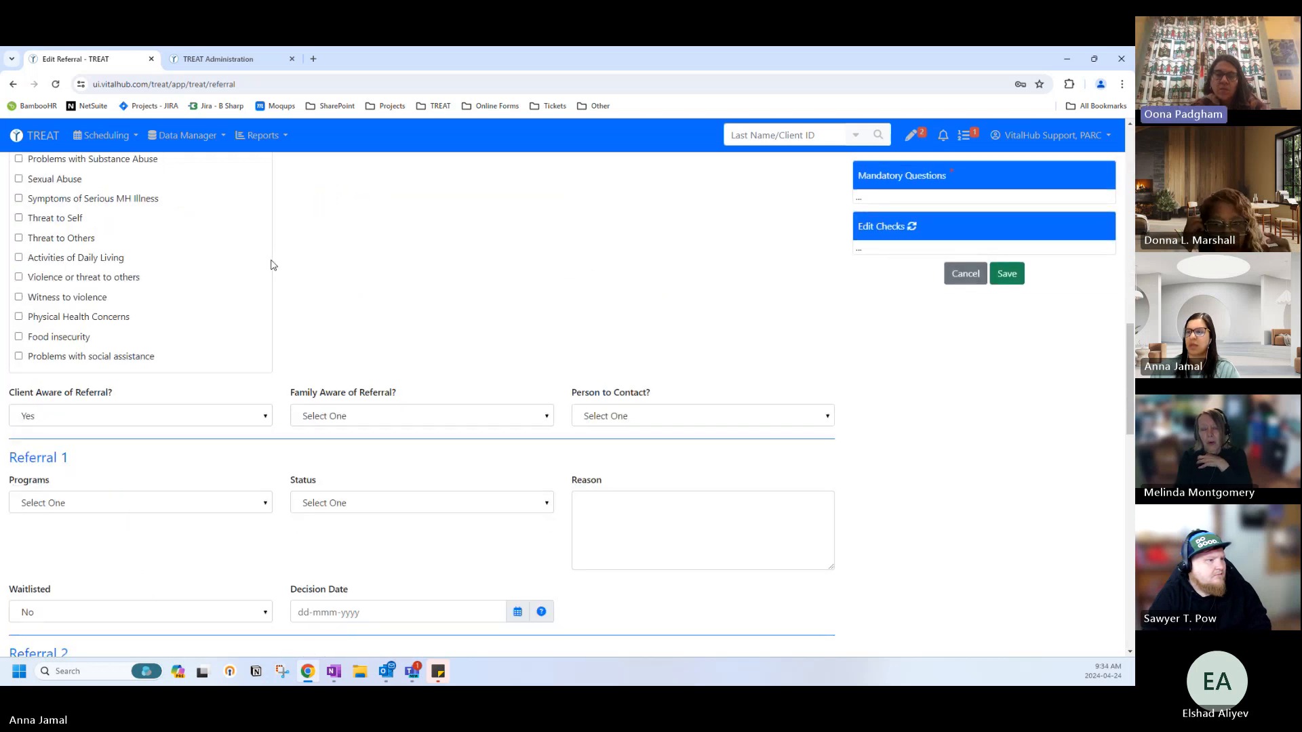
{"action": "scroll", "coordinate": [272, 263], "scroll_direction": "down", "scroll_amount": 3}
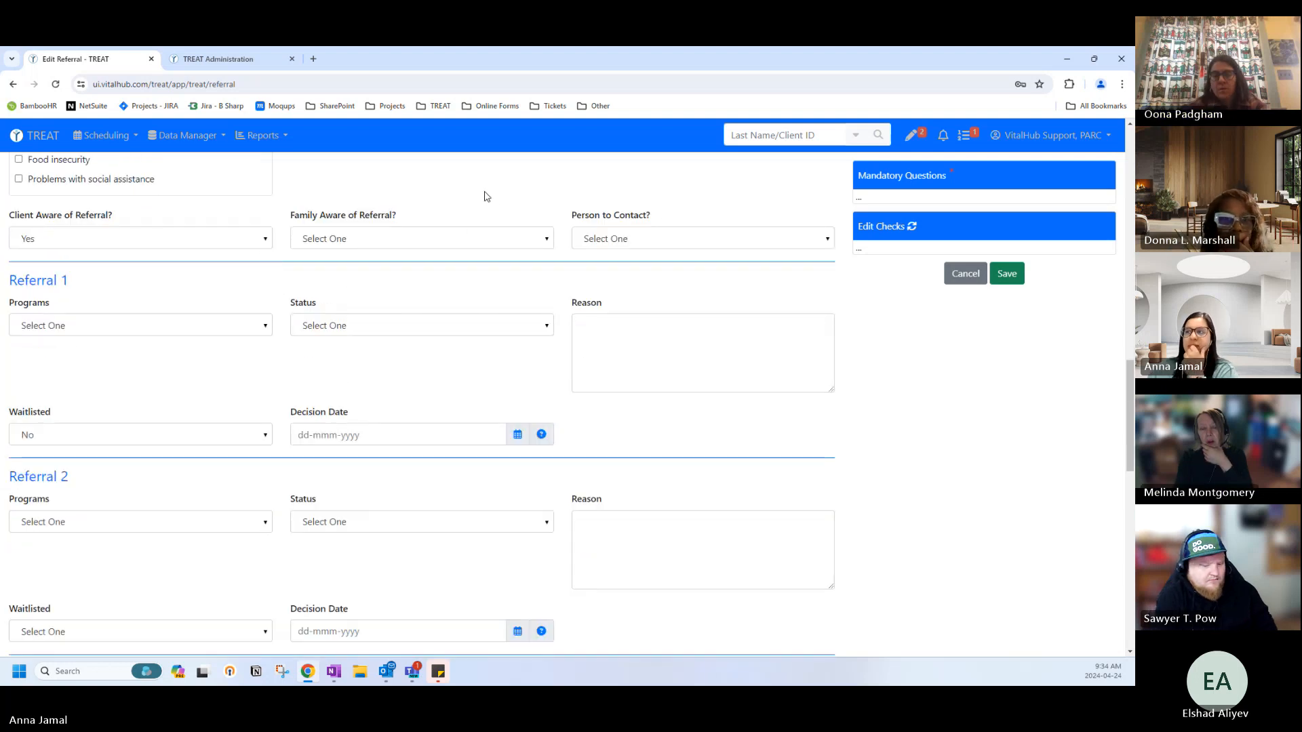
{"action": "scroll", "coordinate": [473, 197], "scroll_direction": "up", "scroll_amount": 15}
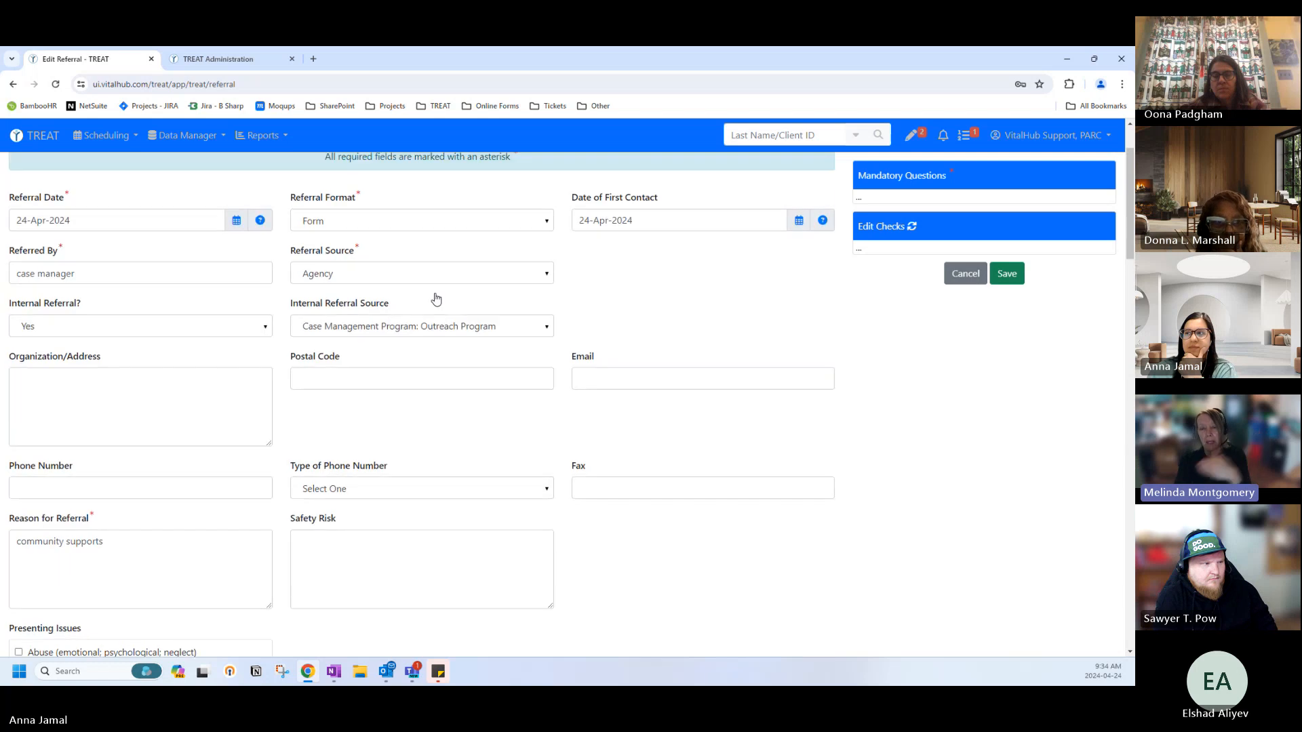
{"action": "scroll", "coordinate": [436, 299], "scroll_direction": "up", "scroll_amount": 2}
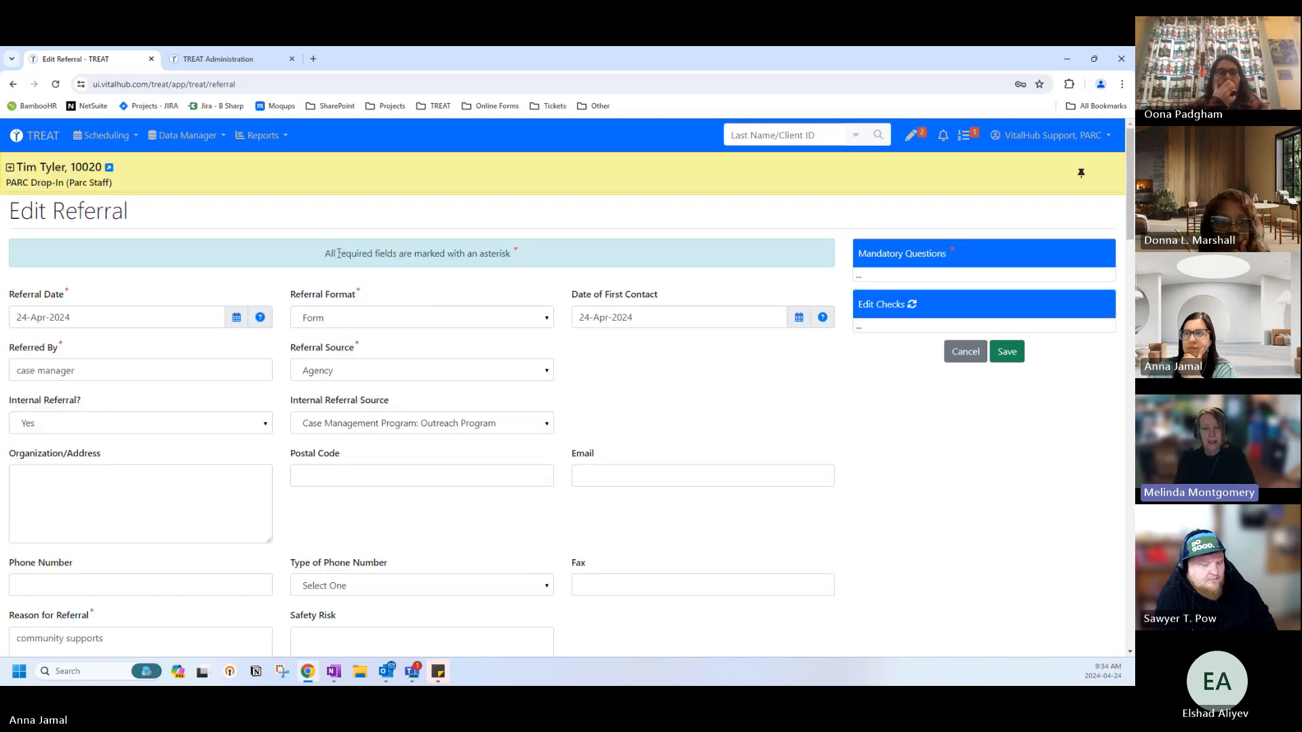
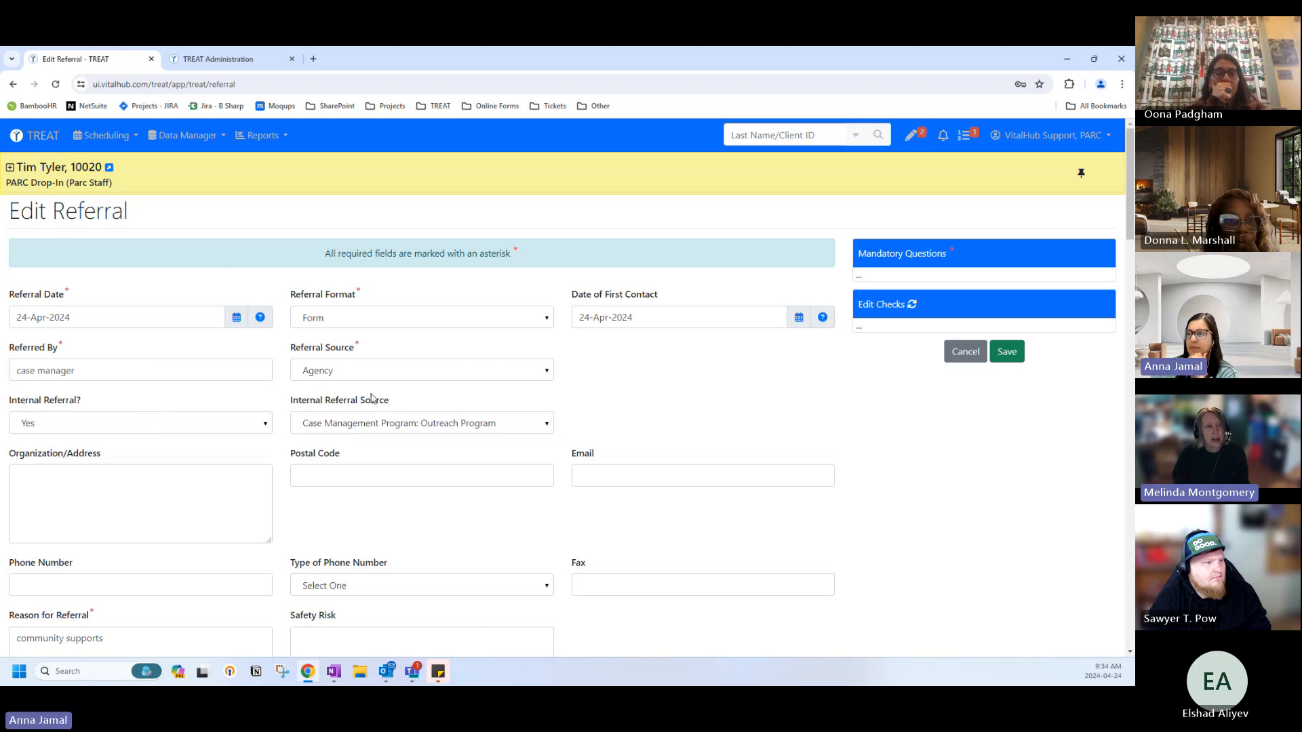
Scroll down to Referral 1 and set its program to Drop-In Program.
{"action": "scroll", "coordinate": [370, 398], "scroll_direction": "down", "scroll_amount": 4}
{"action": "scroll", "coordinate": [336, 405], "scroll_direction": "down", "scroll_amount": 2}
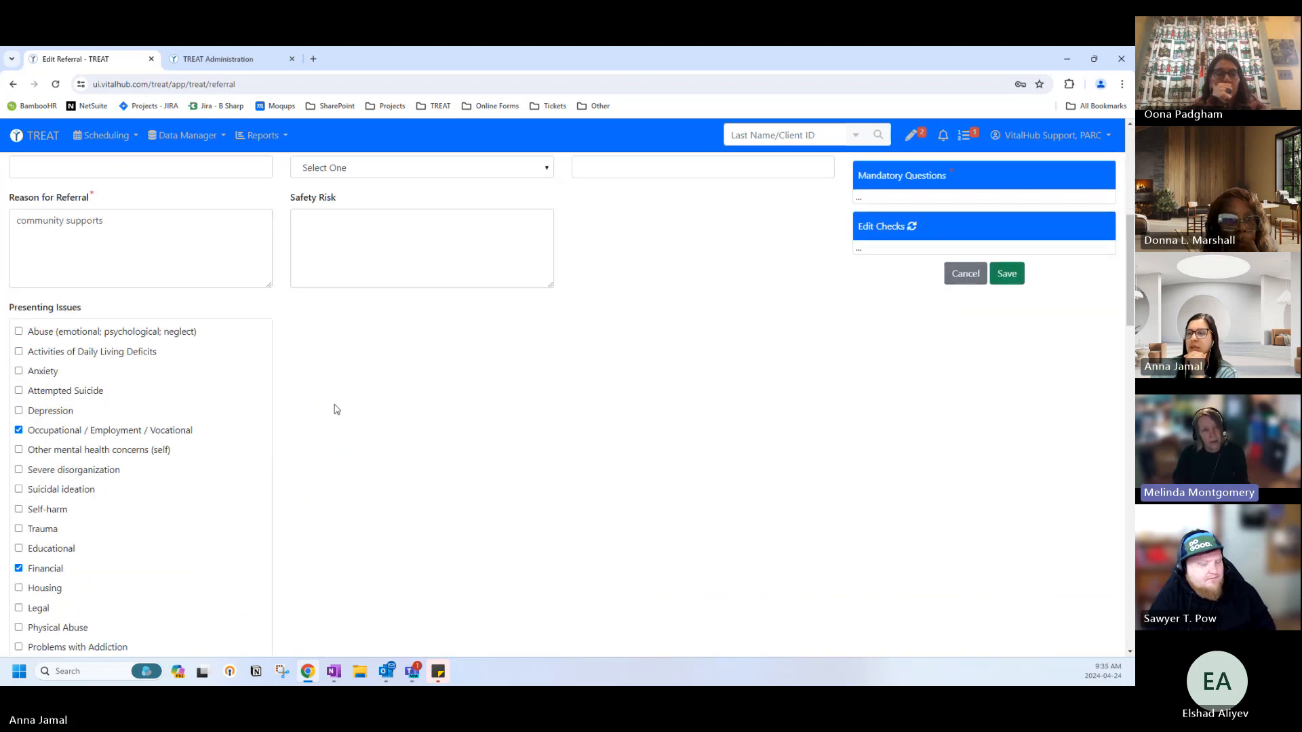
{"action": "scroll", "coordinate": [271, 403], "scroll_direction": "down", "scroll_amount": 7}
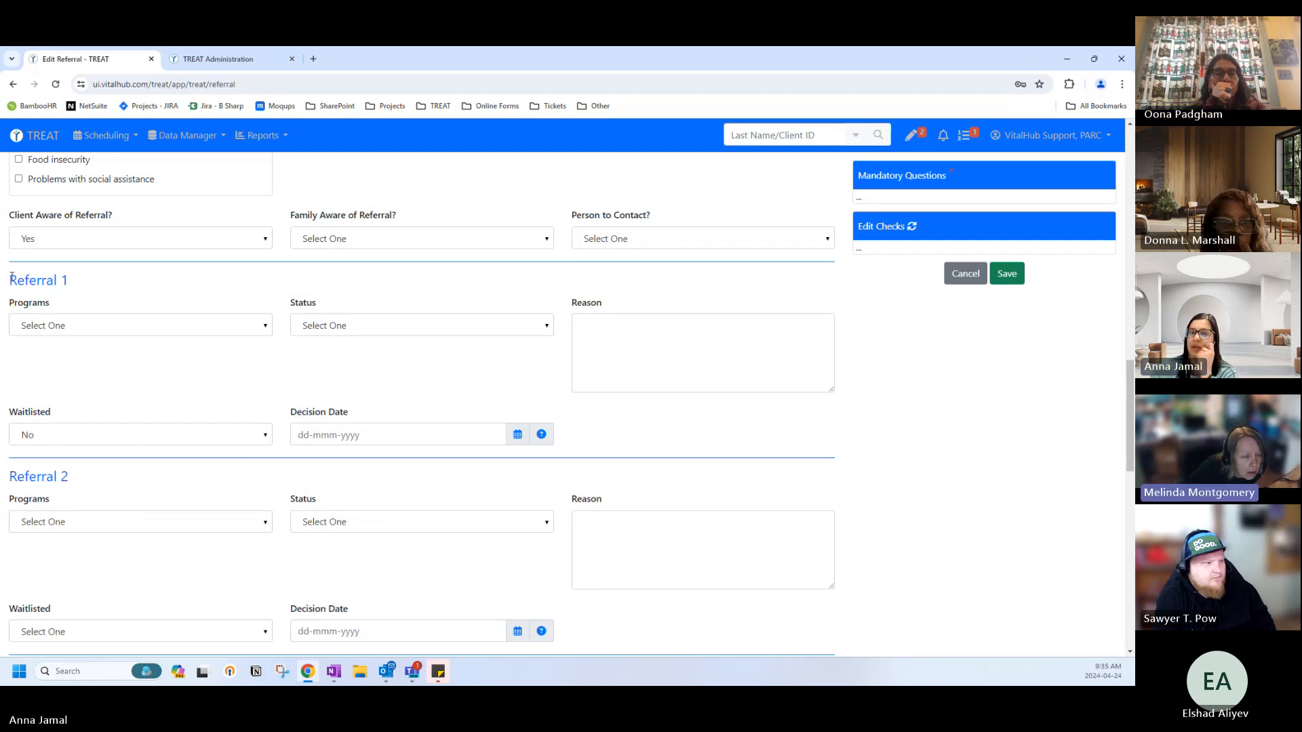
{"action": "scroll", "coordinate": [78, 282], "scroll_direction": "up", "scroll_amount": 4}
{"action": "scroll", "coordinate": [62, 329], "scroll_direction": "down", "scroll_amount": 3}
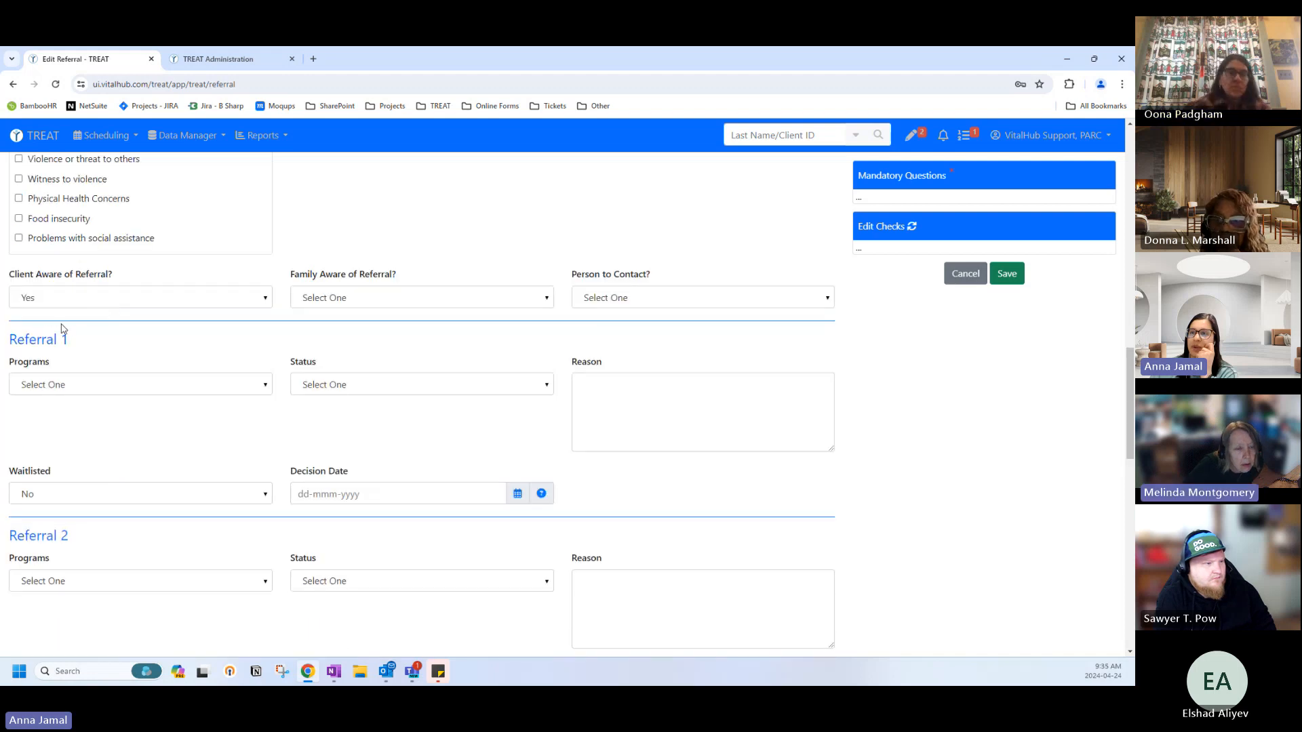
{"action": "scroll", "coordinate": [62, 329], "scroll_direction": "down", "scroll_amount": 1}
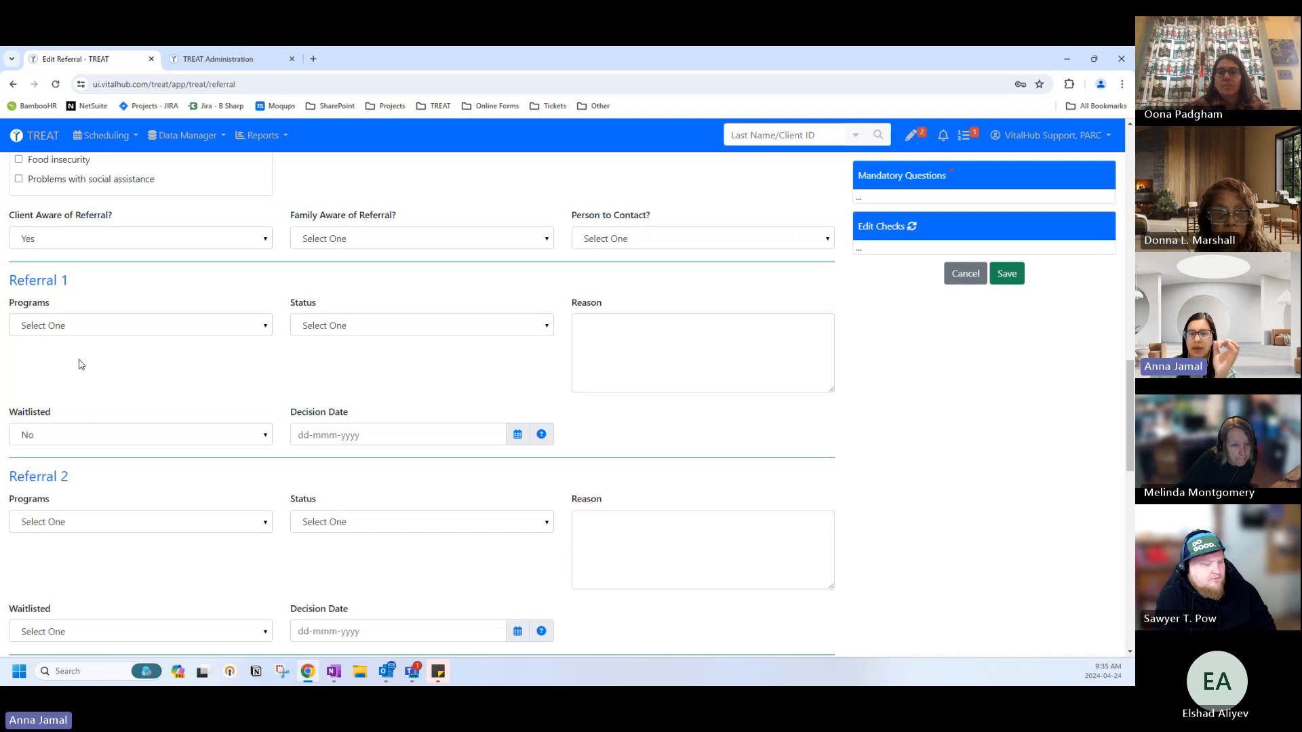
{"action": "left_click", "coordinate": [57, 326]}
{"action": "scroll", "coordinate": [61, 392], "scroll_direction": "down", "scroll_amount": 5}
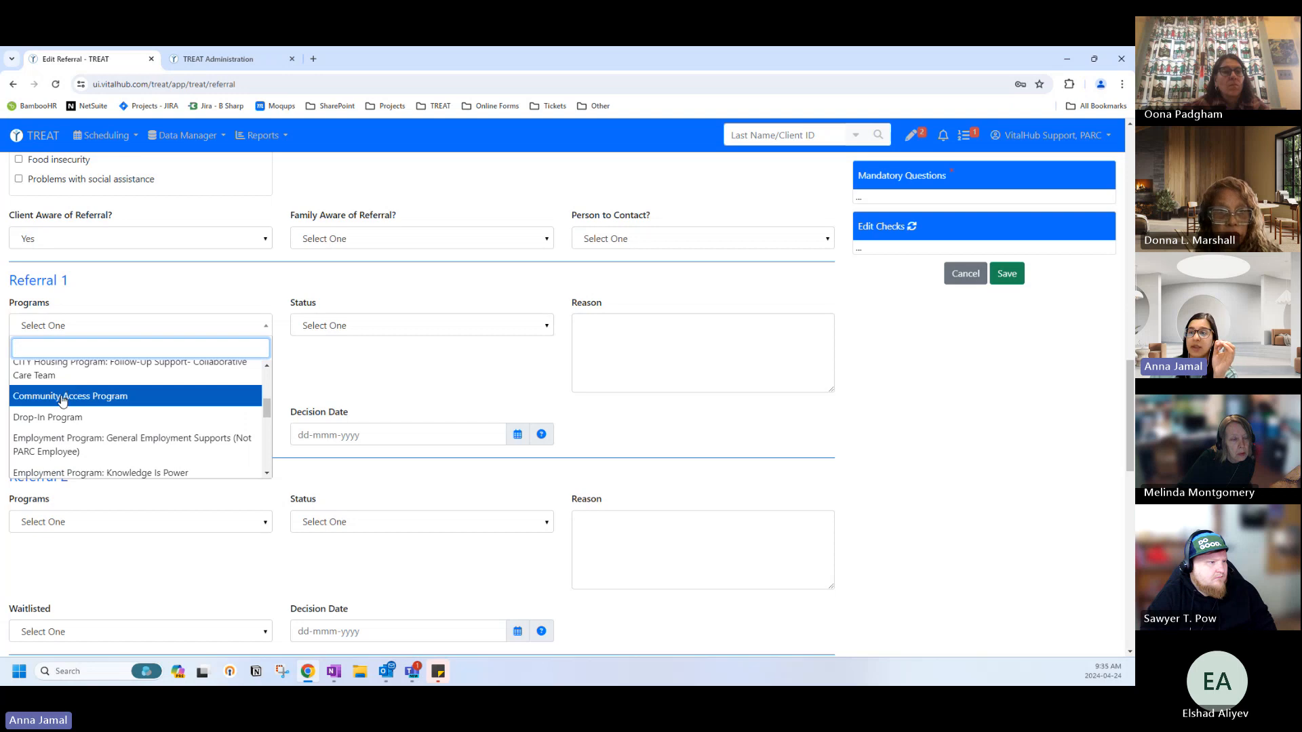
{"action": "left_click", "coordinate": [62, 416]}
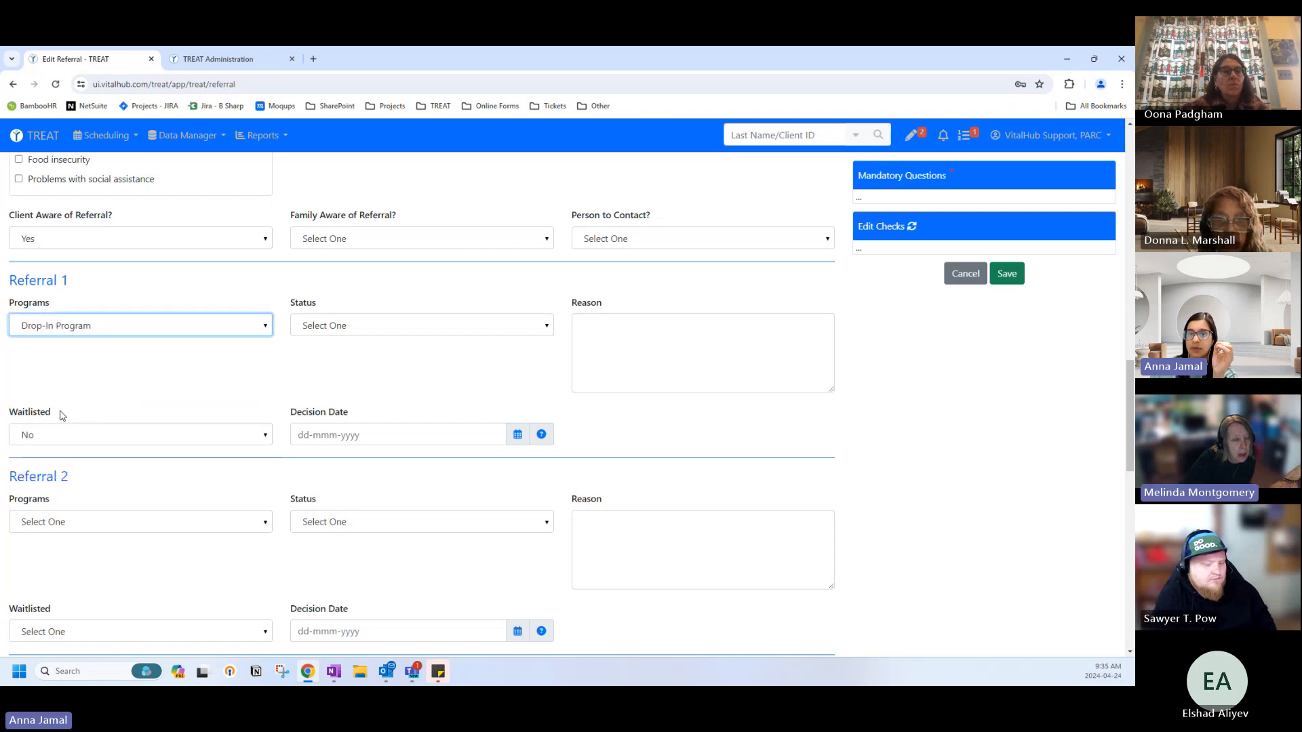
Mark Referral 1 Accepted with decision date 24-Apr-2024 and save the referral.
{"action": "left_click", "coordinate": [343, 330]}
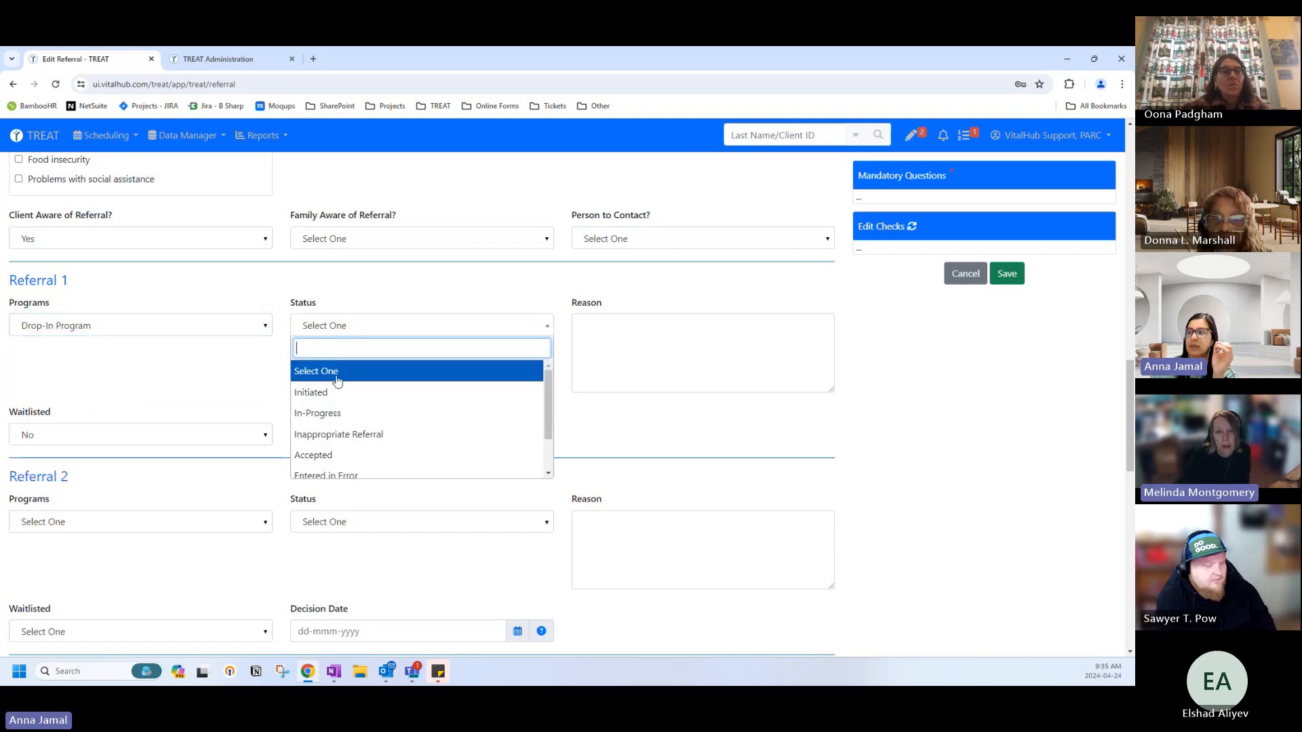
{"action": "left_click", "coordinate": [331, 453]}
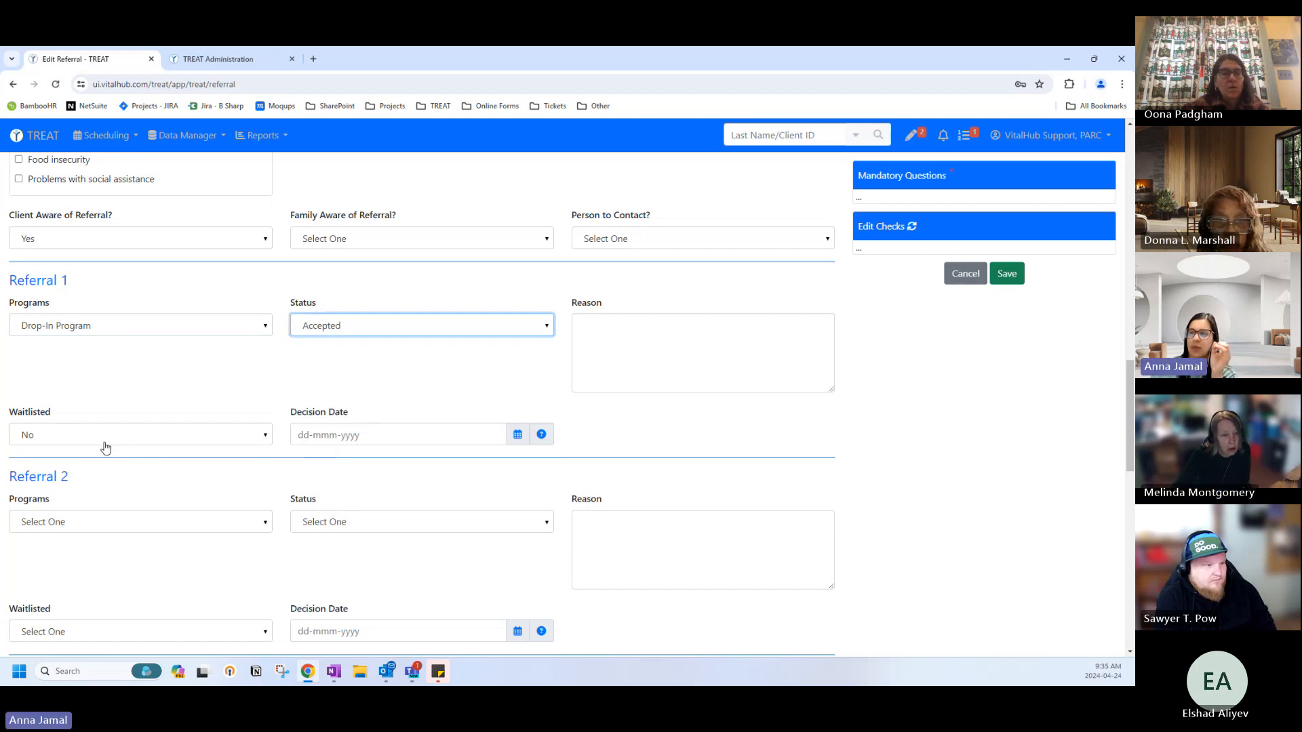
{"action": "left_click", "coordinate": [359, 442]}
{"action": "left_click", "coordinate": [422, 548]}
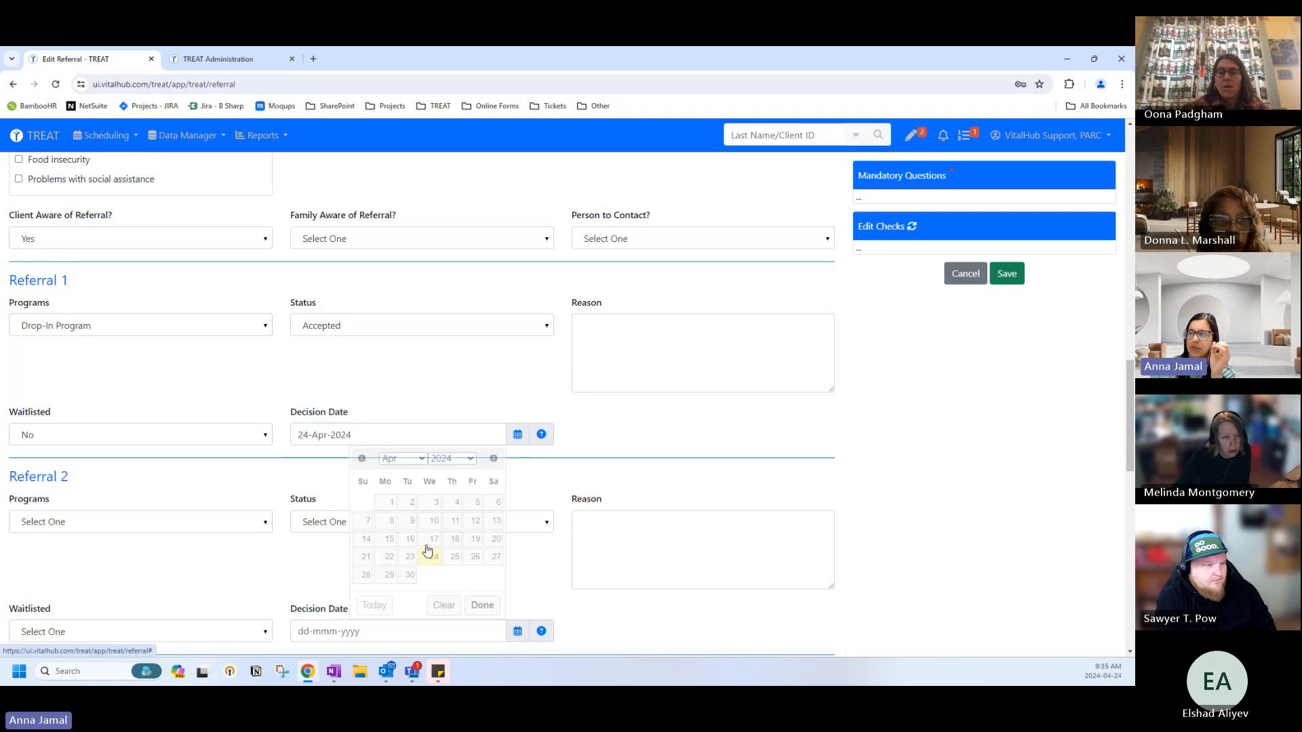
{"action": "left_click", "coordinate": [1012, 277]}
{"action": "left_click", "coordinate": [584, 236]}
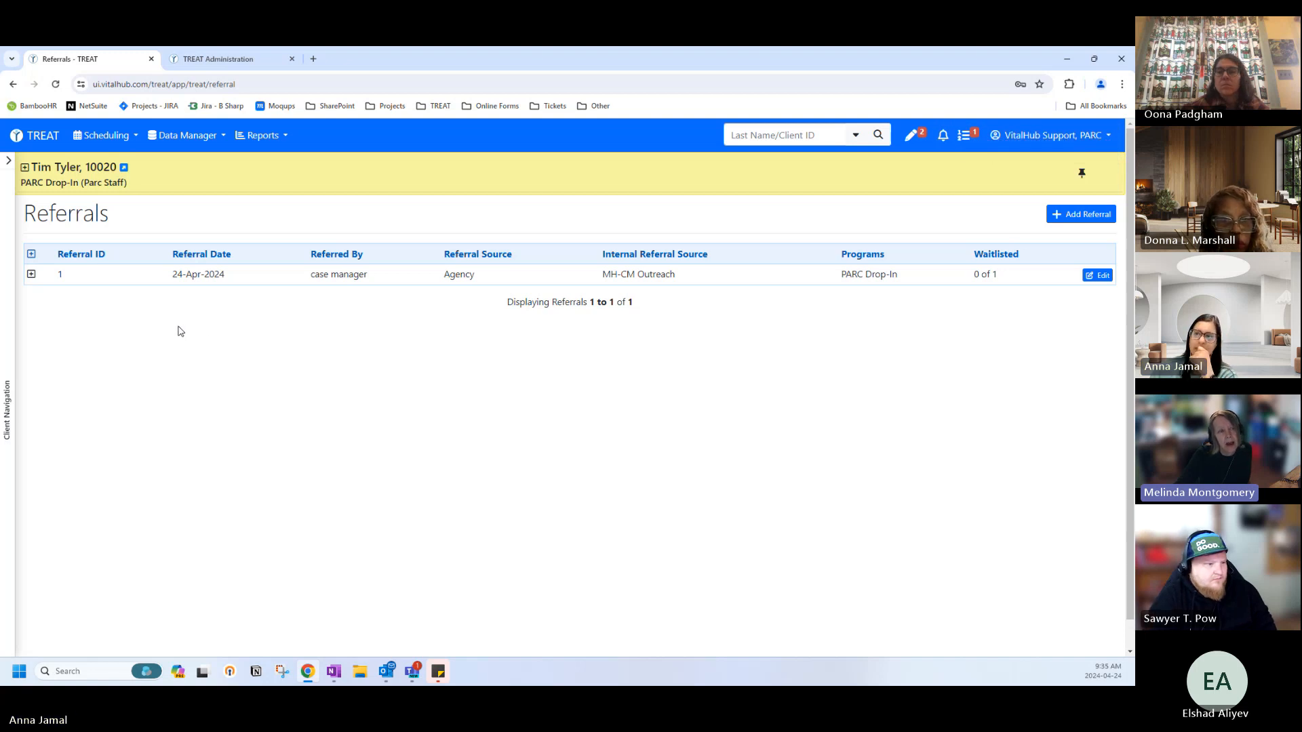
{"action": "left_click", "coordinate": [6, 164]}
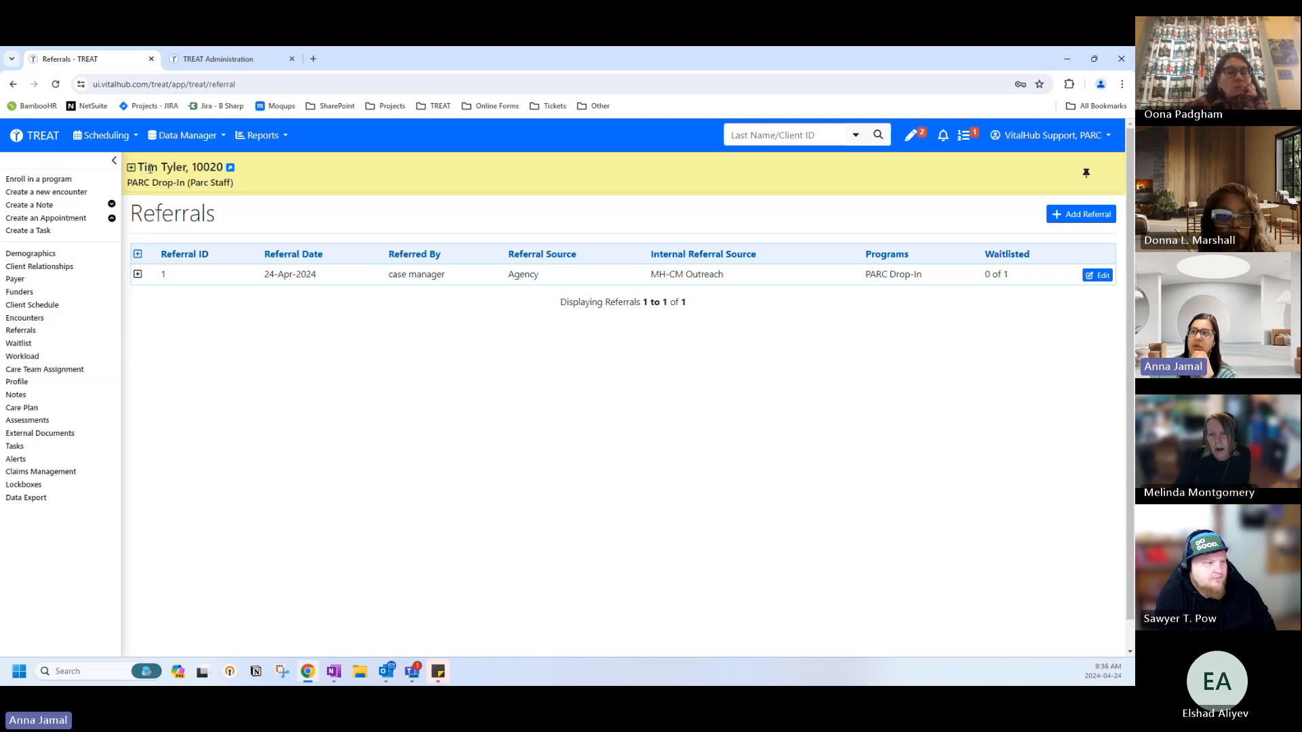
{"action": "left_click", "coordinate": [114, 160]}
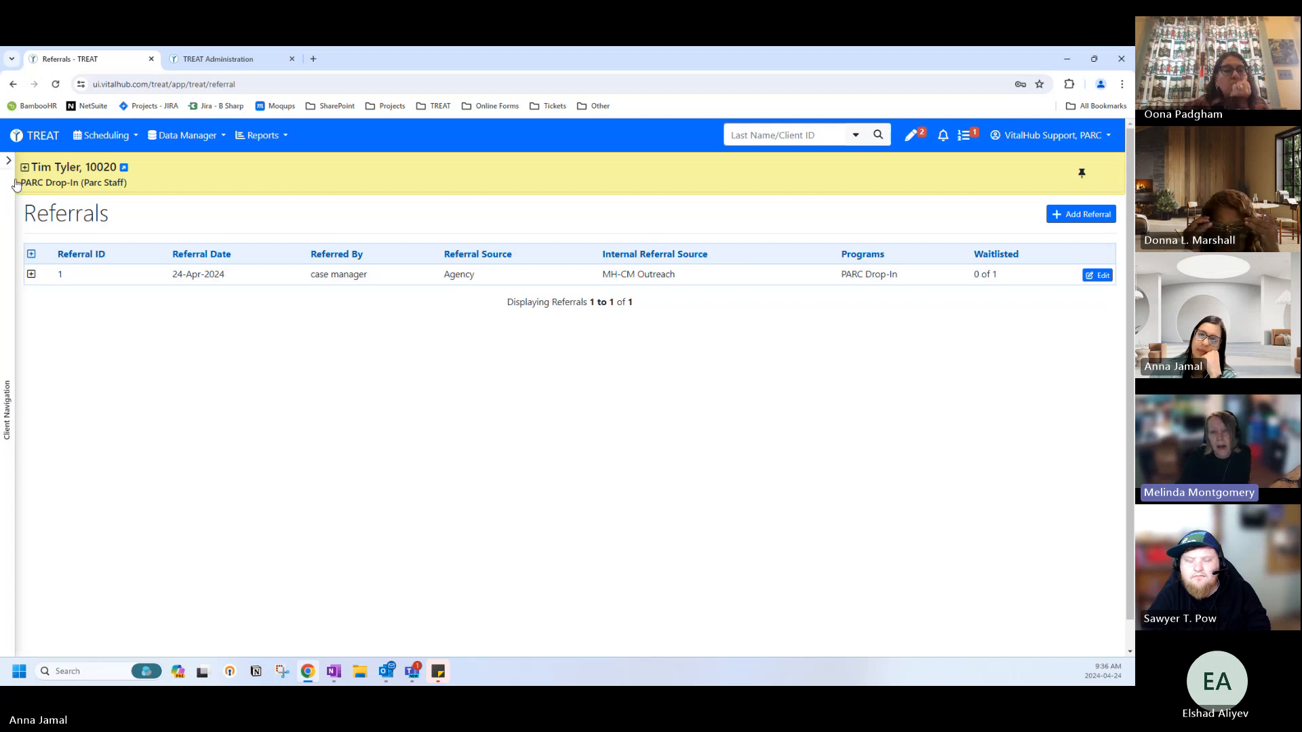
{"action": "left_click", "coordinate": [10, 221]}
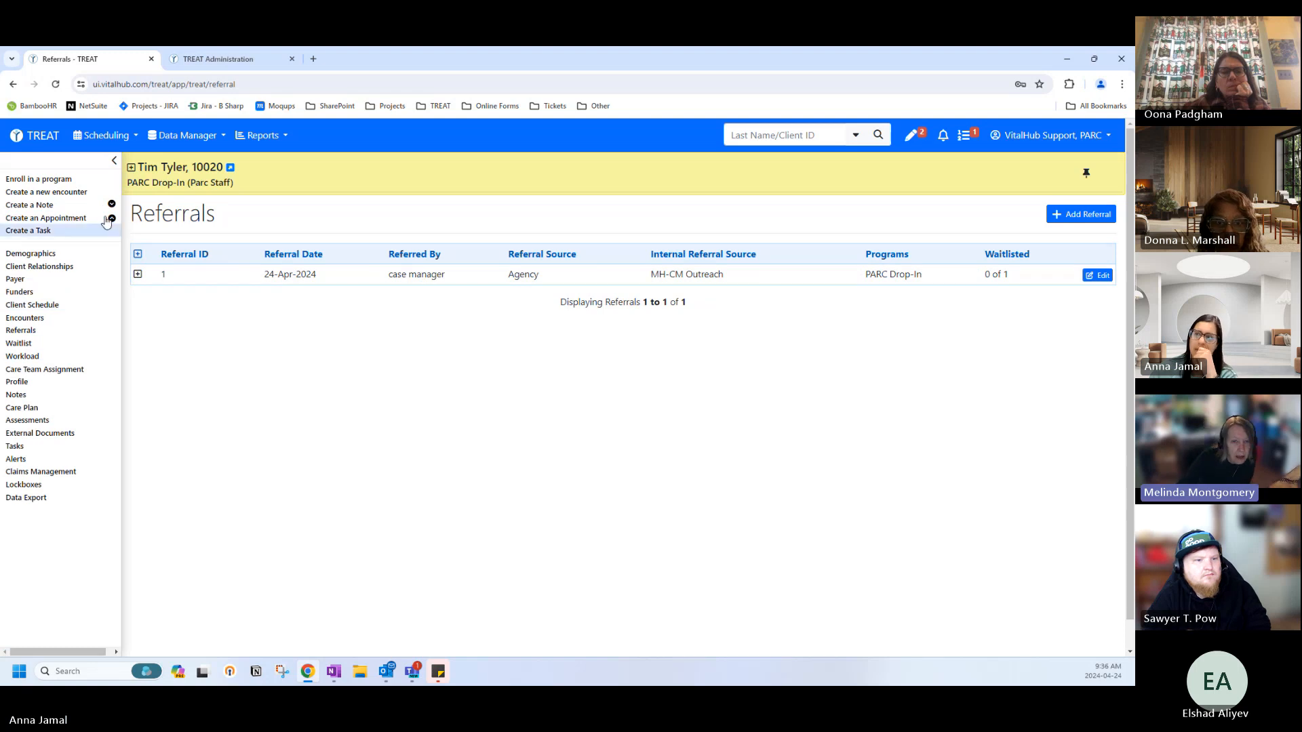
{"action": "left_click", "coordinate": [115, 163]}
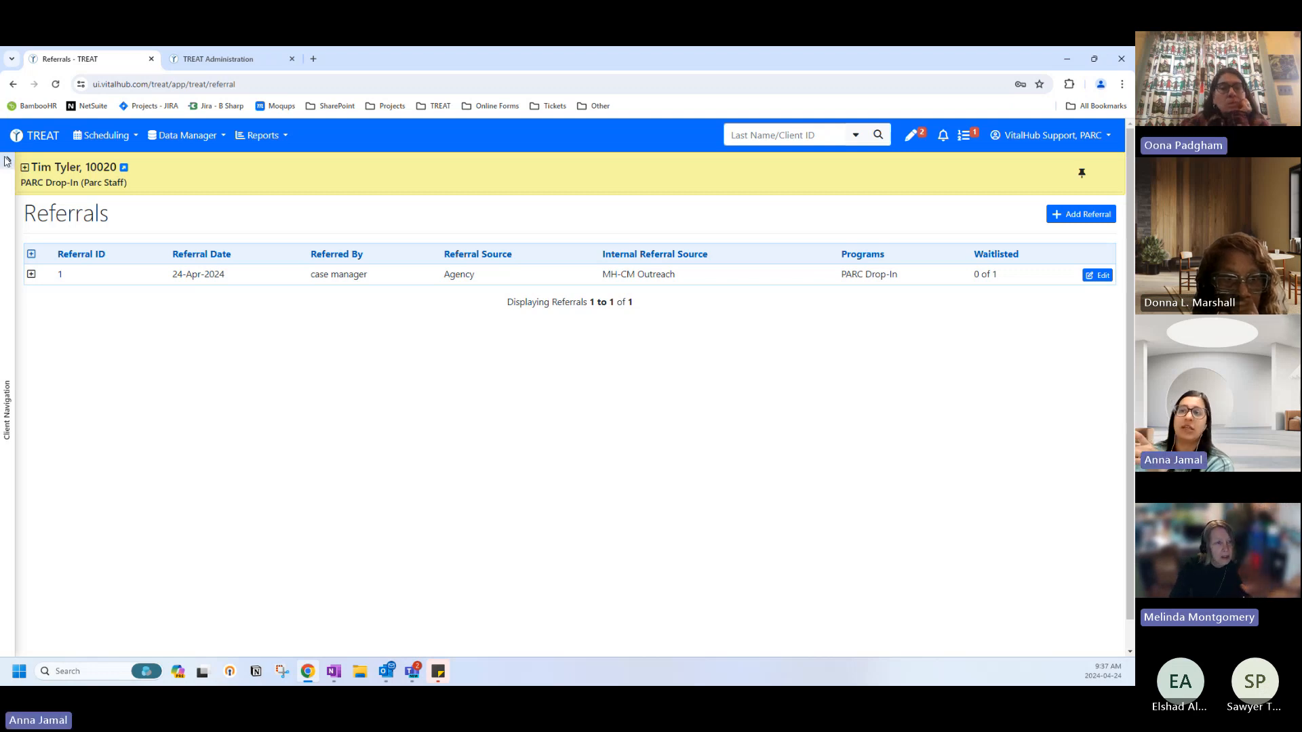
Start a new program enrollment for the client, then discard it unsaved.
{"action": "left_click", "coordinate": [5, 162]}
{"action": "left_click", "coordinate": [39, 179]}
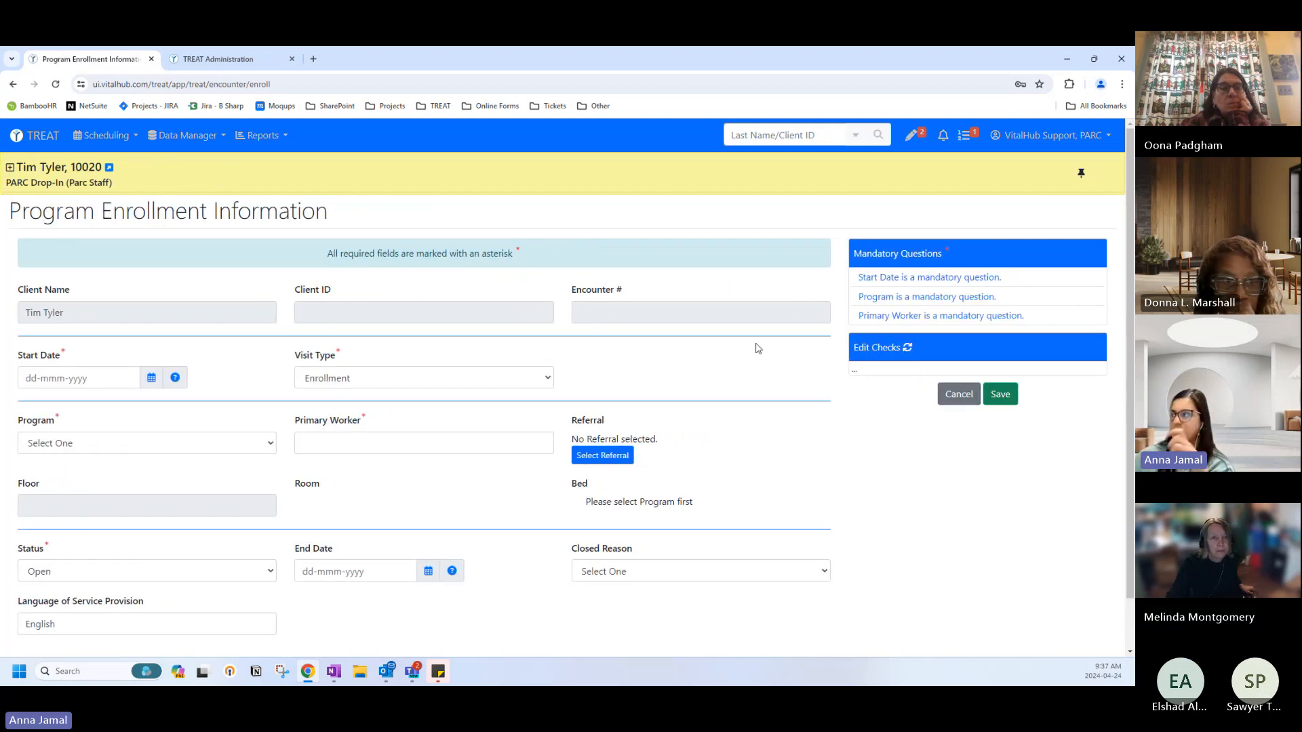
{"action": "left_click", "coordinate": [959, 394]}
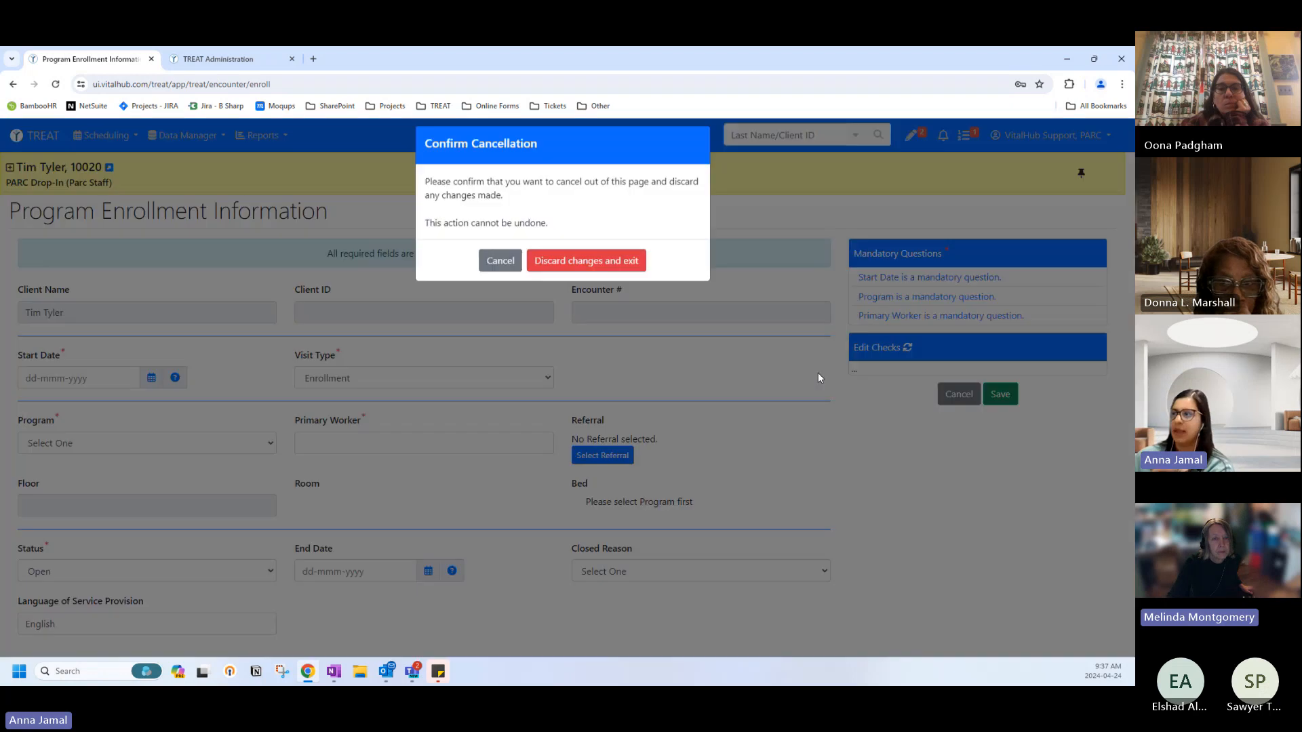
{"action": "left_click", "coordinate": [535, 275]}
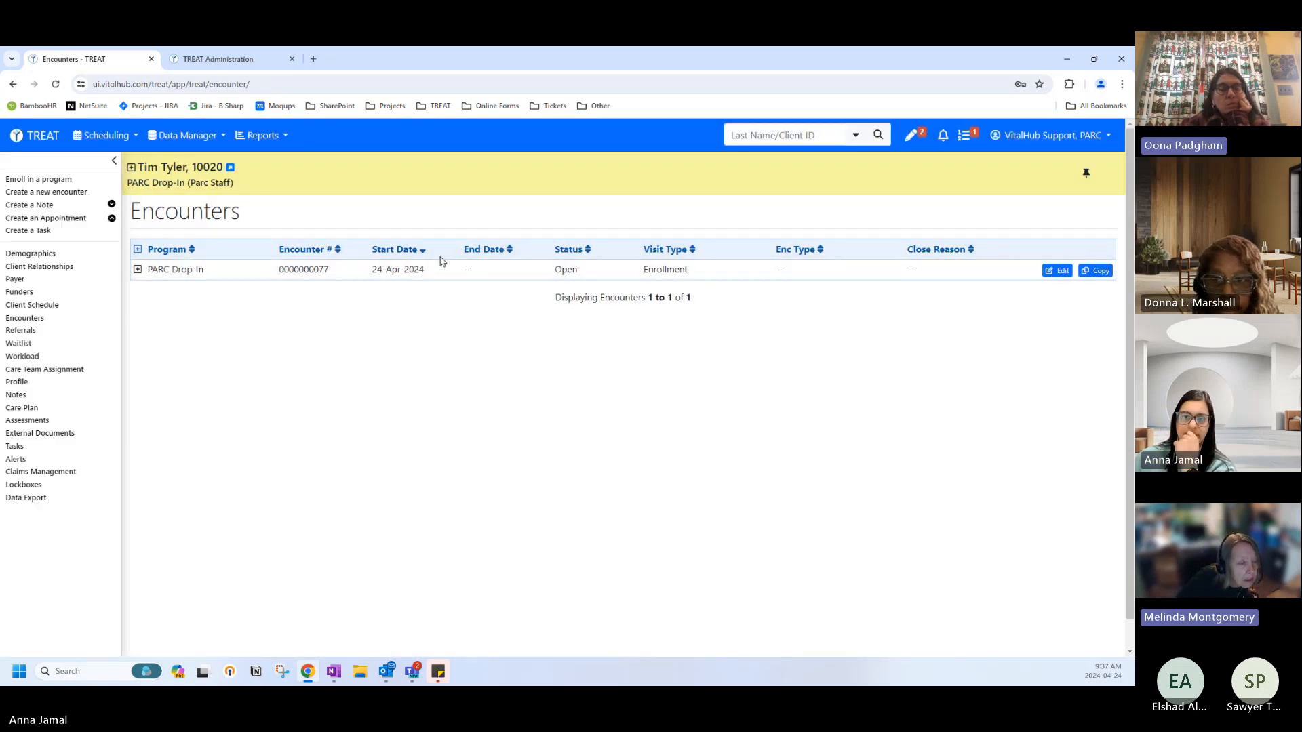
Start a second new enrollment and discard that one as well.
{"action": "left_click", "coordinate": [38, 179]}
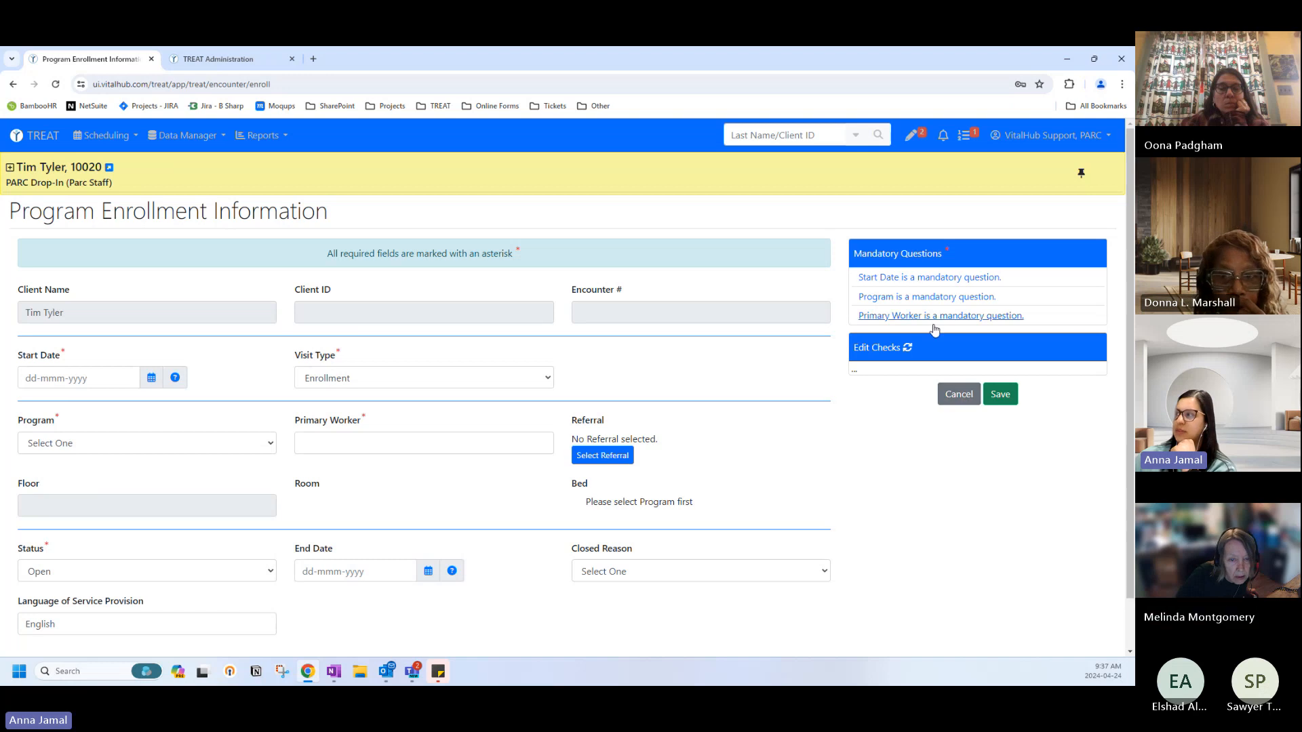
{"action": "left_click", "coordinate": [954, 396]}
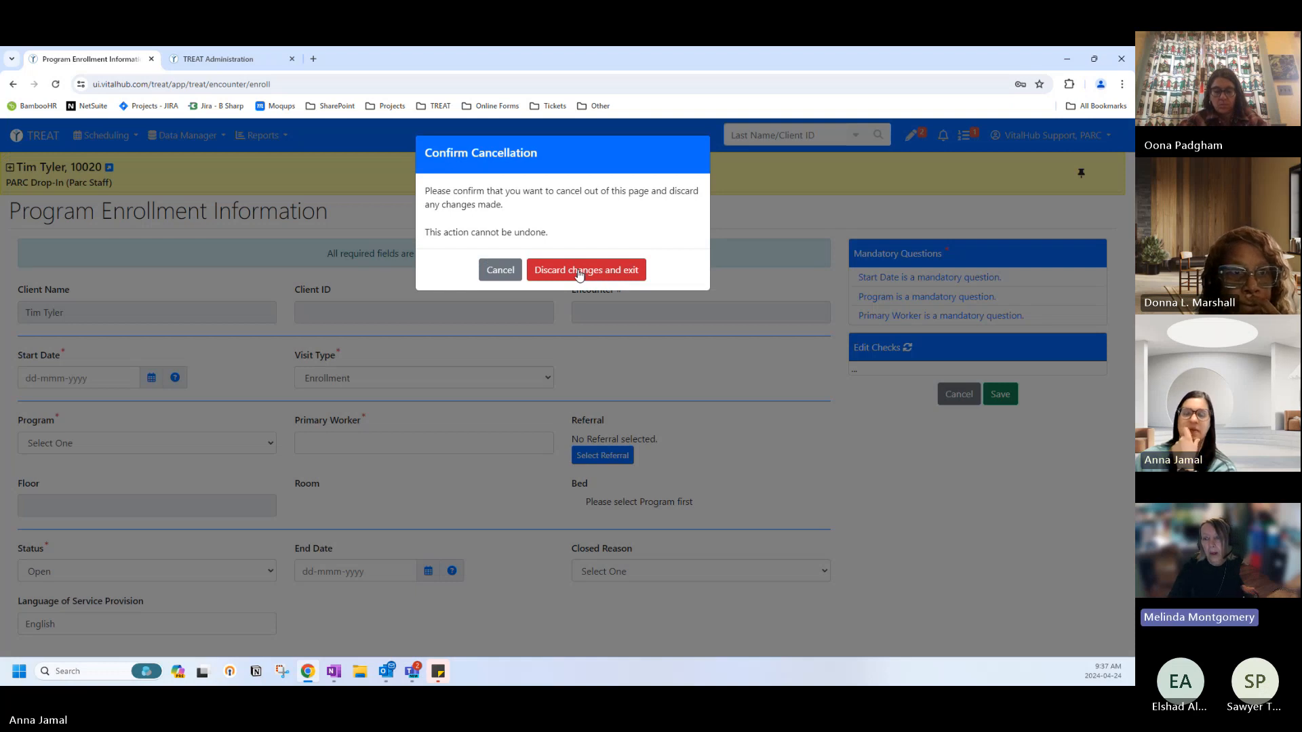
{"action": "left_click", "coordinate": [579, 271]}
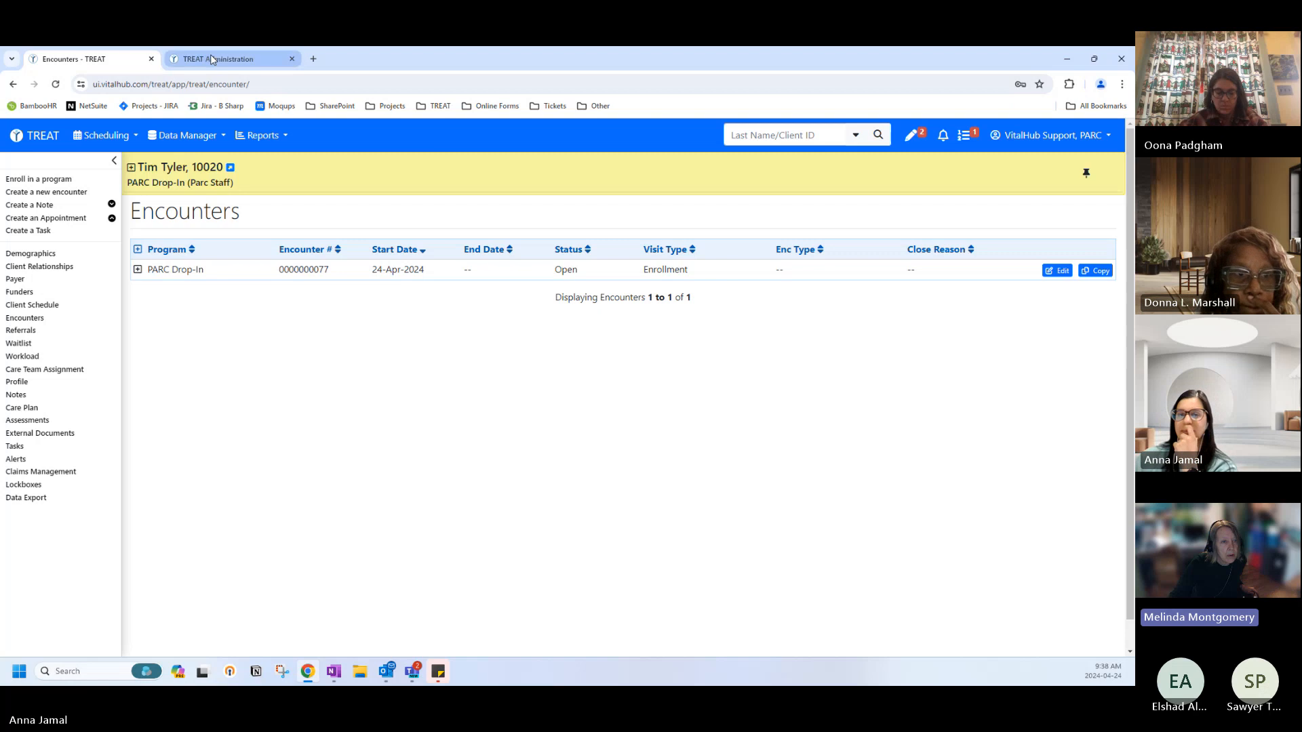
Open the PARC Drop-In enrollment row on the Encounters list for editing.
{"action": "mouse_move", "coordinate": [211, 58]}
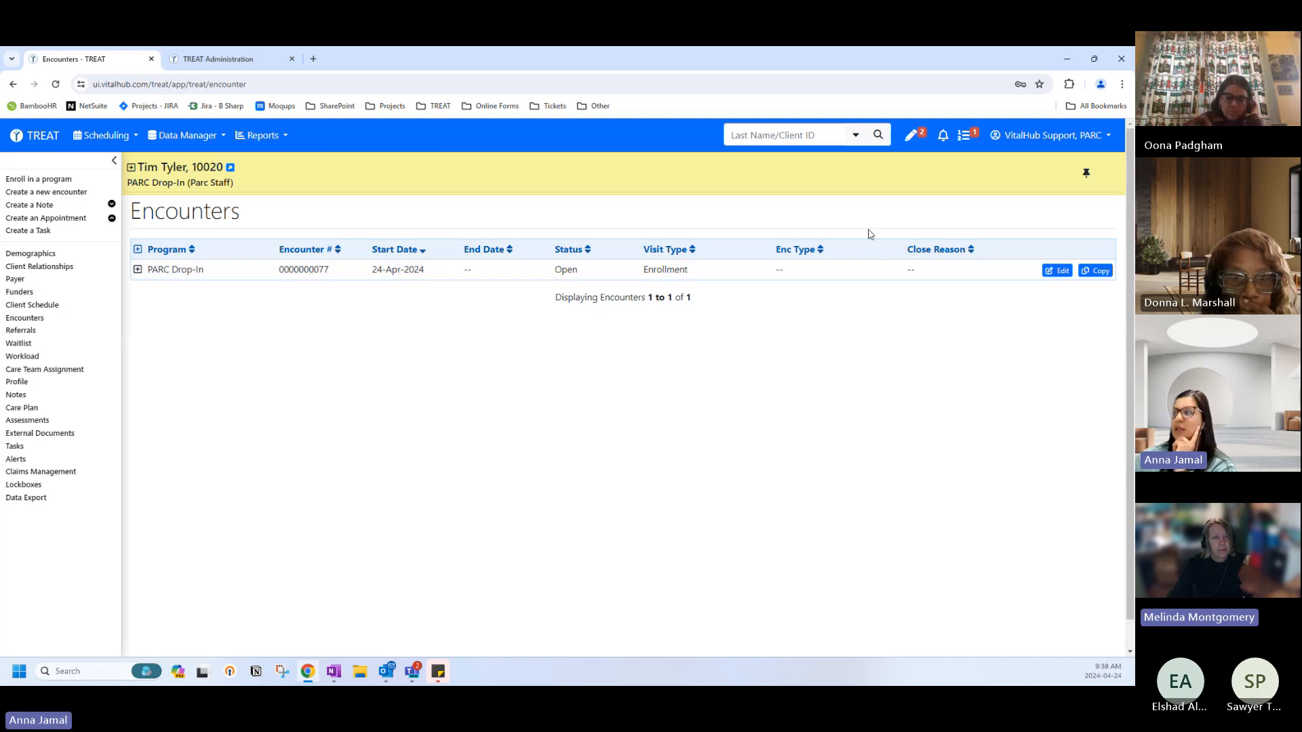
{"action": "left_click", "coordinate": [1055, 270]}
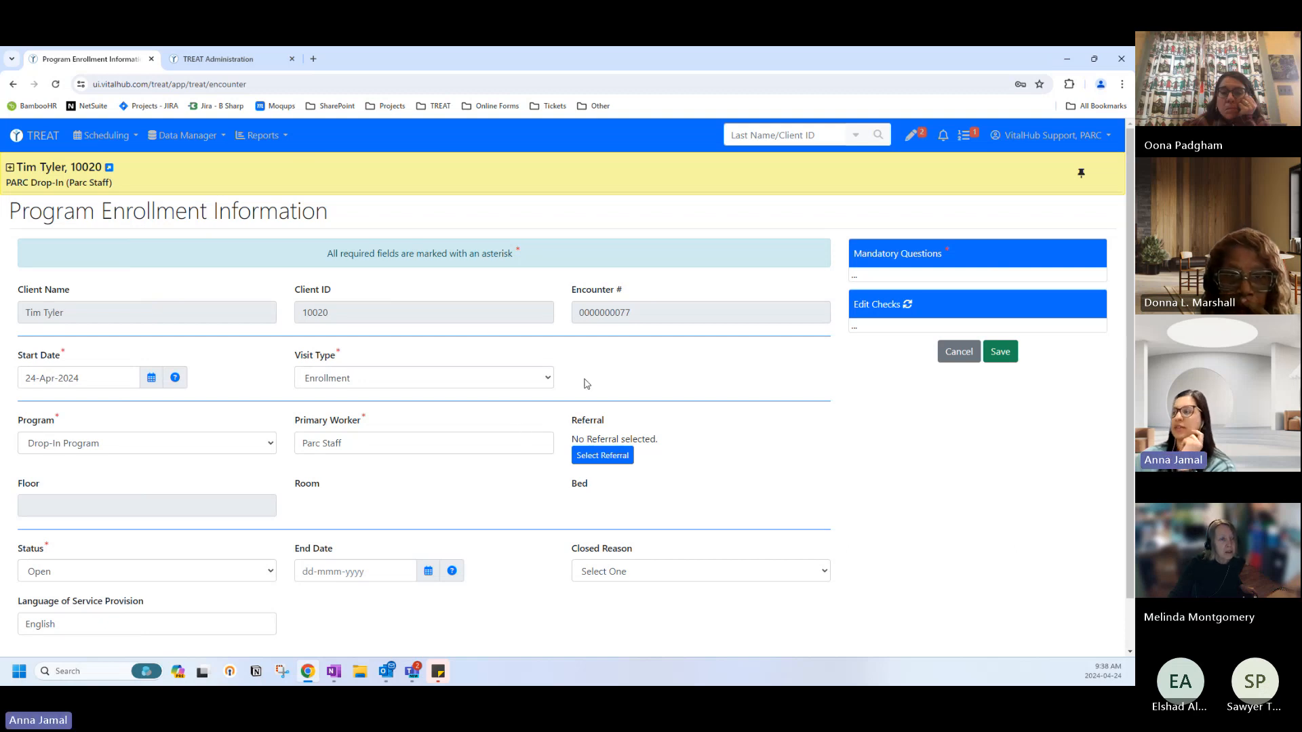
Discard the enrollment edits, go home, and open the first Drop In client's referrals.
{"action": "left_click", "coordinate": [959, 352]}
{"action": "left_click", "coordinate": [587, 270]}
{"action": "left_click", "coordinate": [44, 138]}
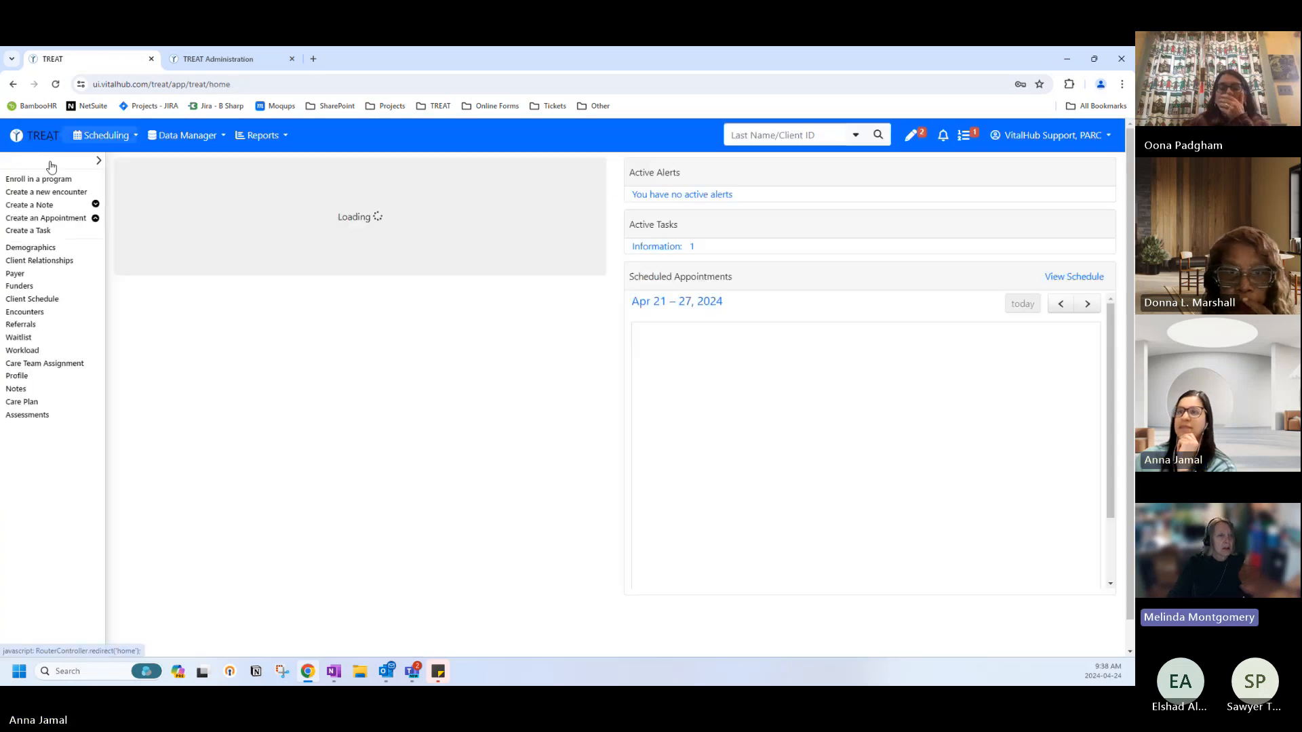
{"action": "left_click", "coordinate": [54, 285]}
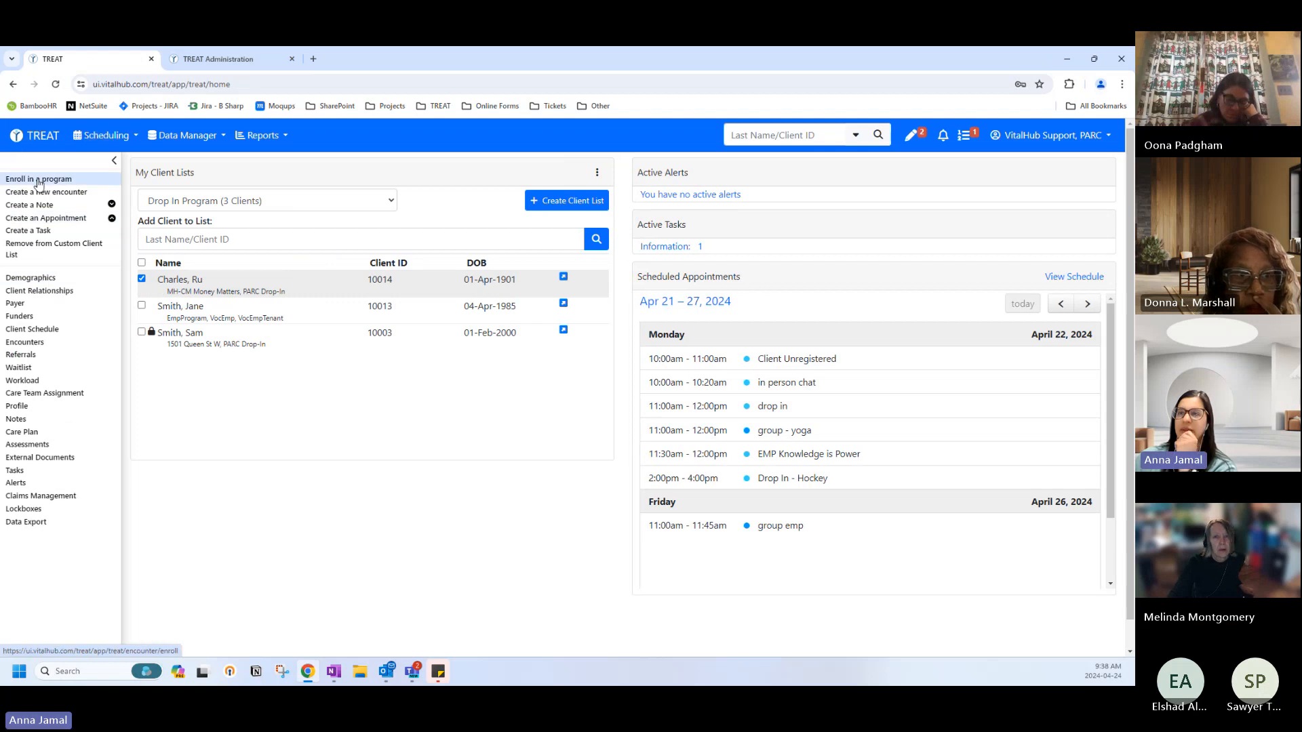
{"action": "left_click", "coordinate": [21, 355]}
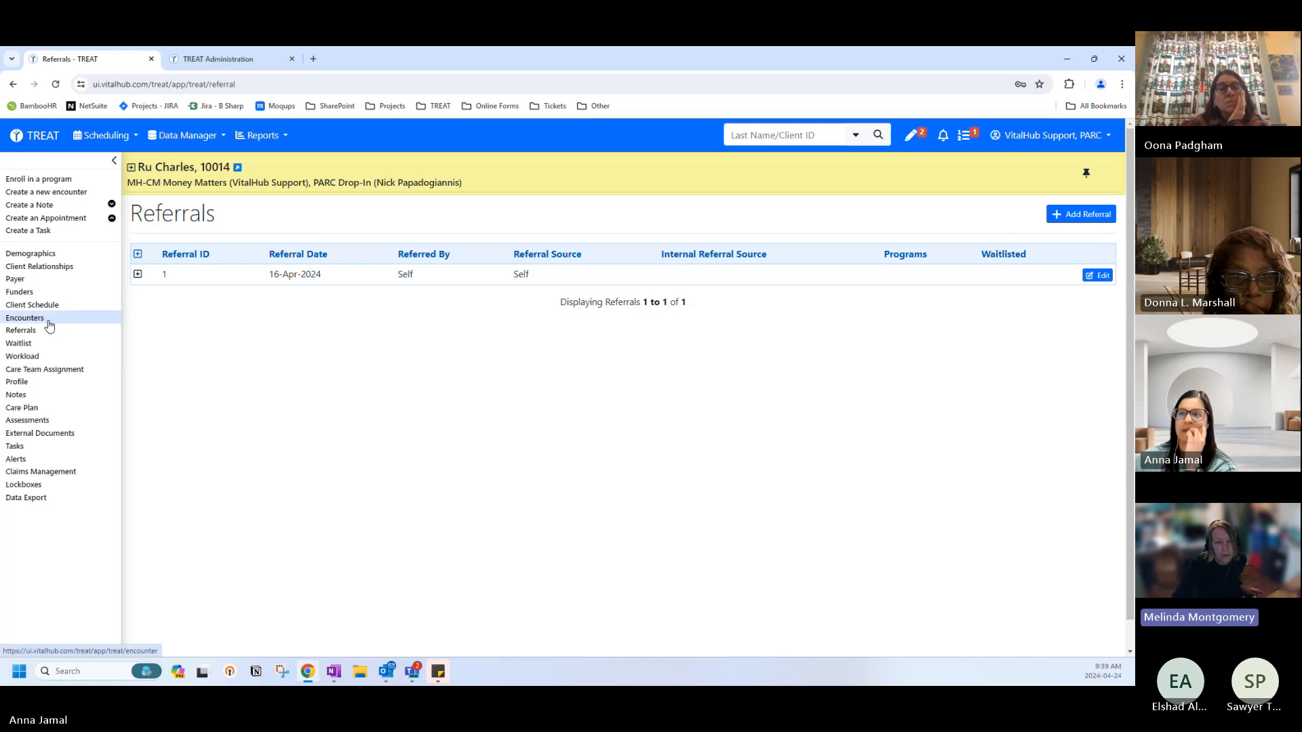
Start a program enrollment for this client, then discard the blank form unsaved.
{"action": "left_click", "coordinate": [37, 179]}
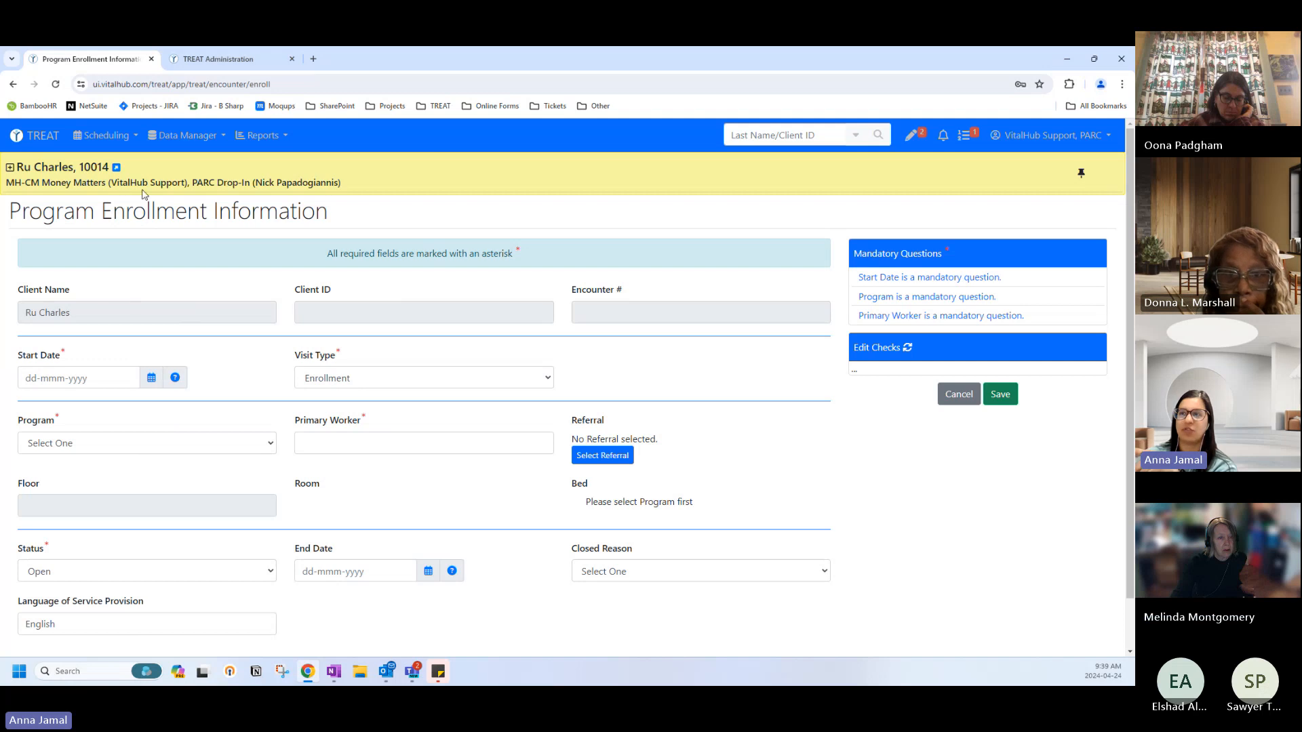
{"action": "left_click", "coordinate": [958, 394]}
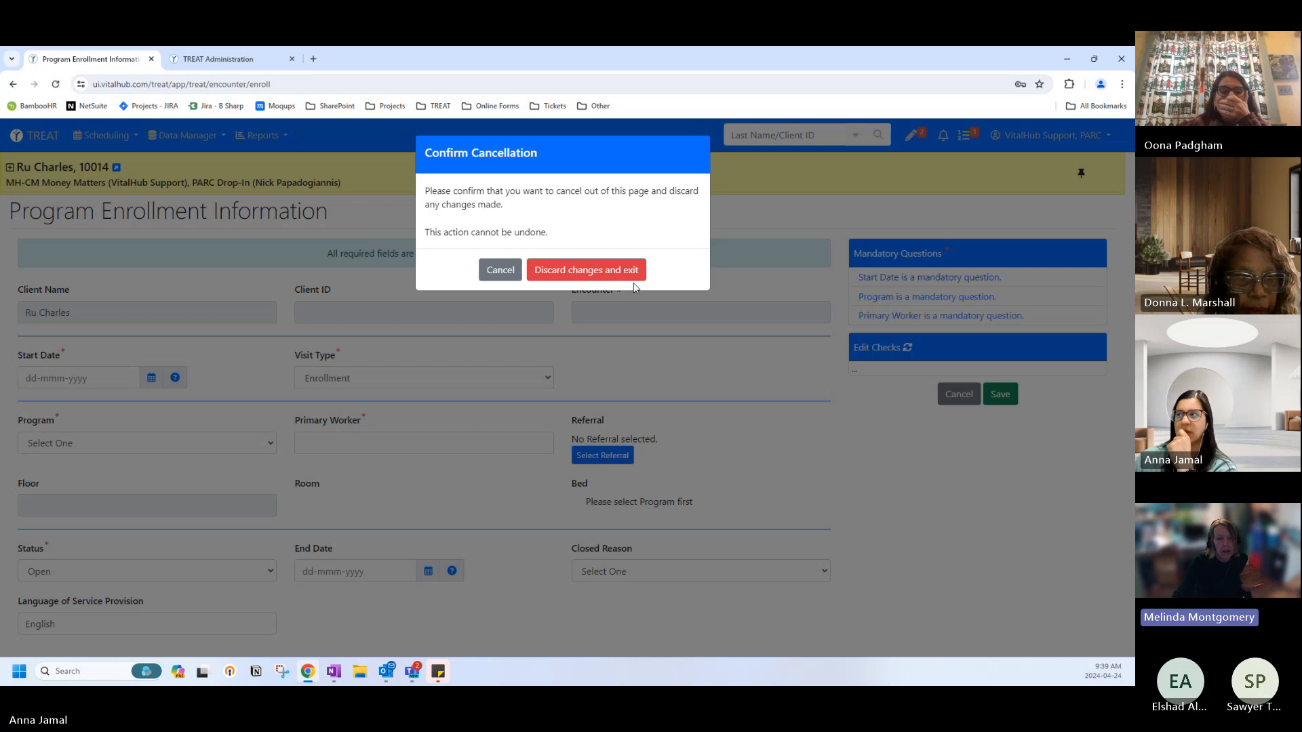
{"action": "left_click", "coordinate": [572, 271]}
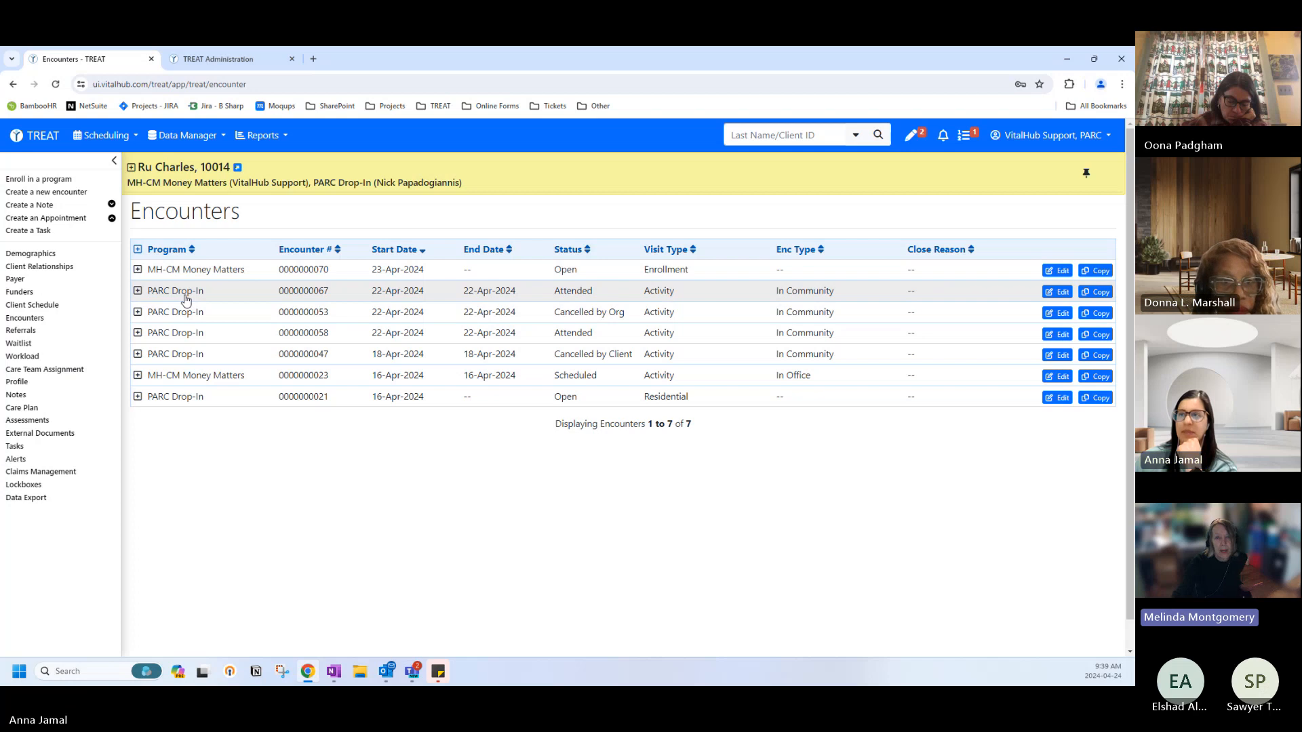
{"action": "left_click", "coordinate": [1061, 293]}
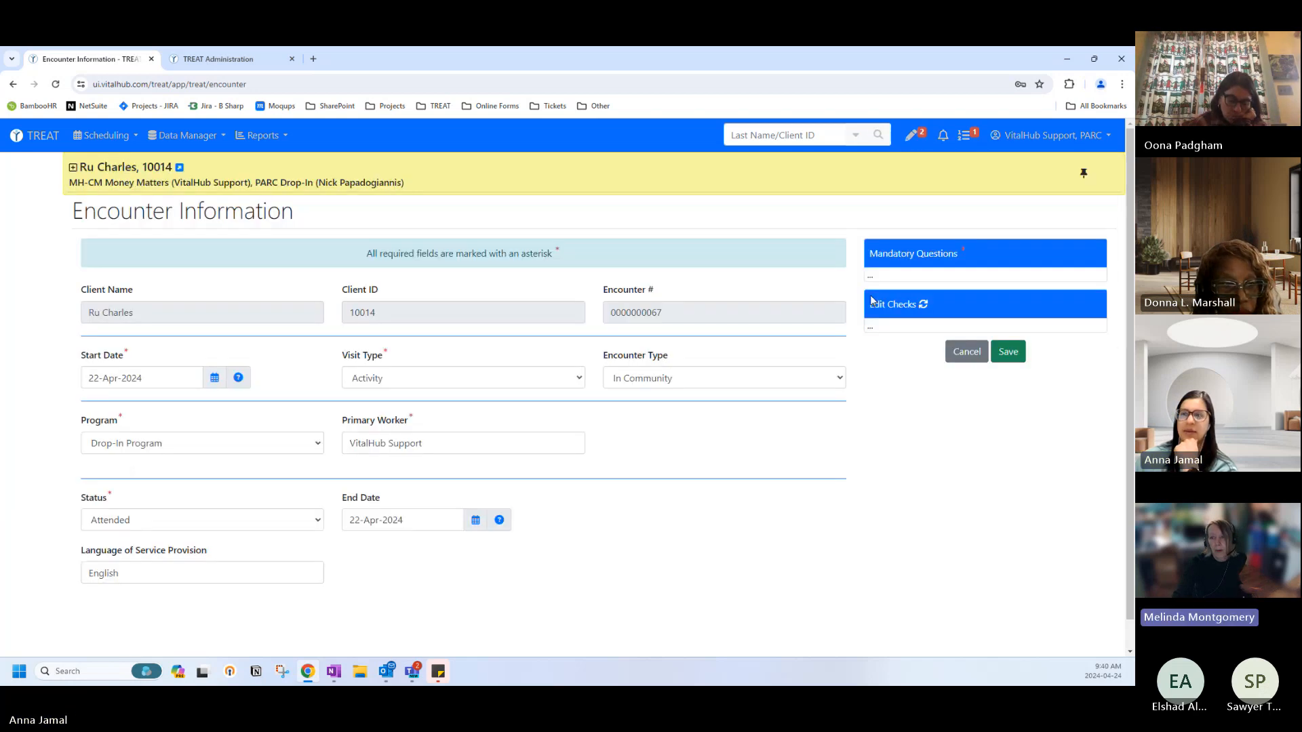
{"action": "scroll", "coordinate": [593, 439], "scroll_direction": "down", "scroll_amount": 1}
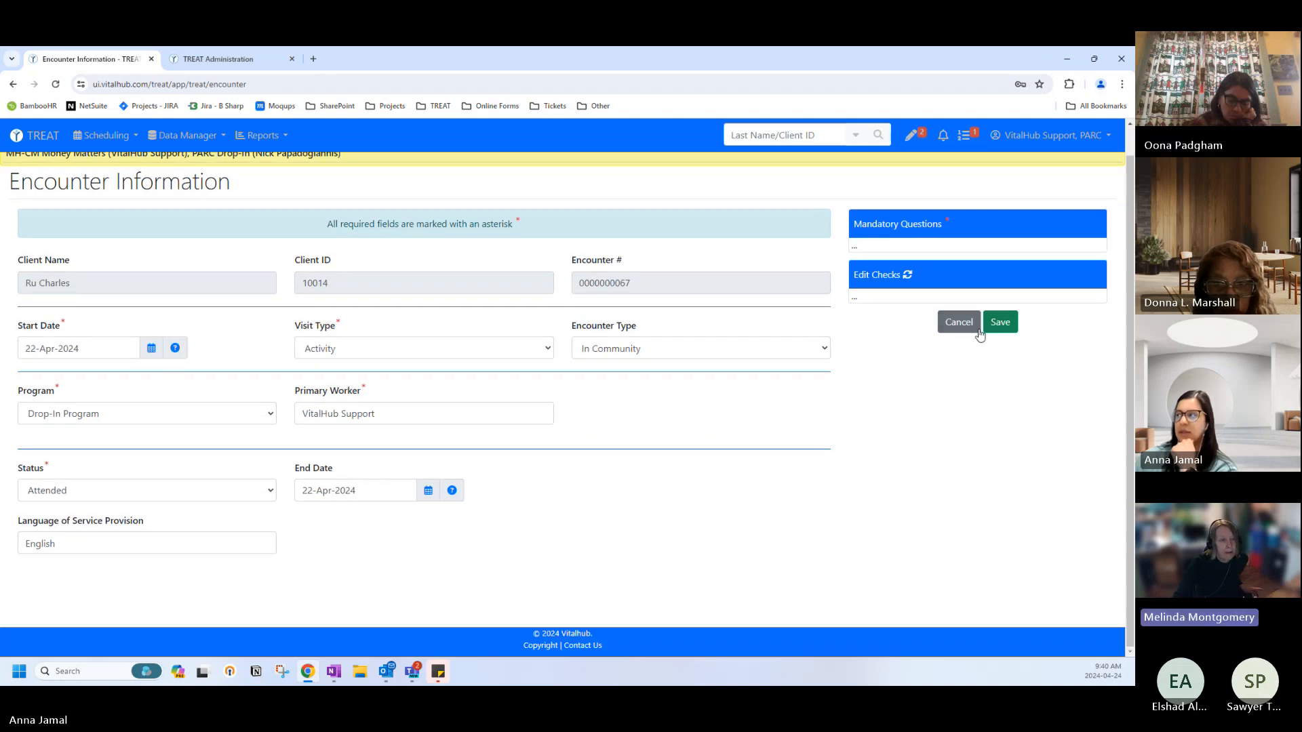
{"action": "left_click", "coordinate": [959, 326]}
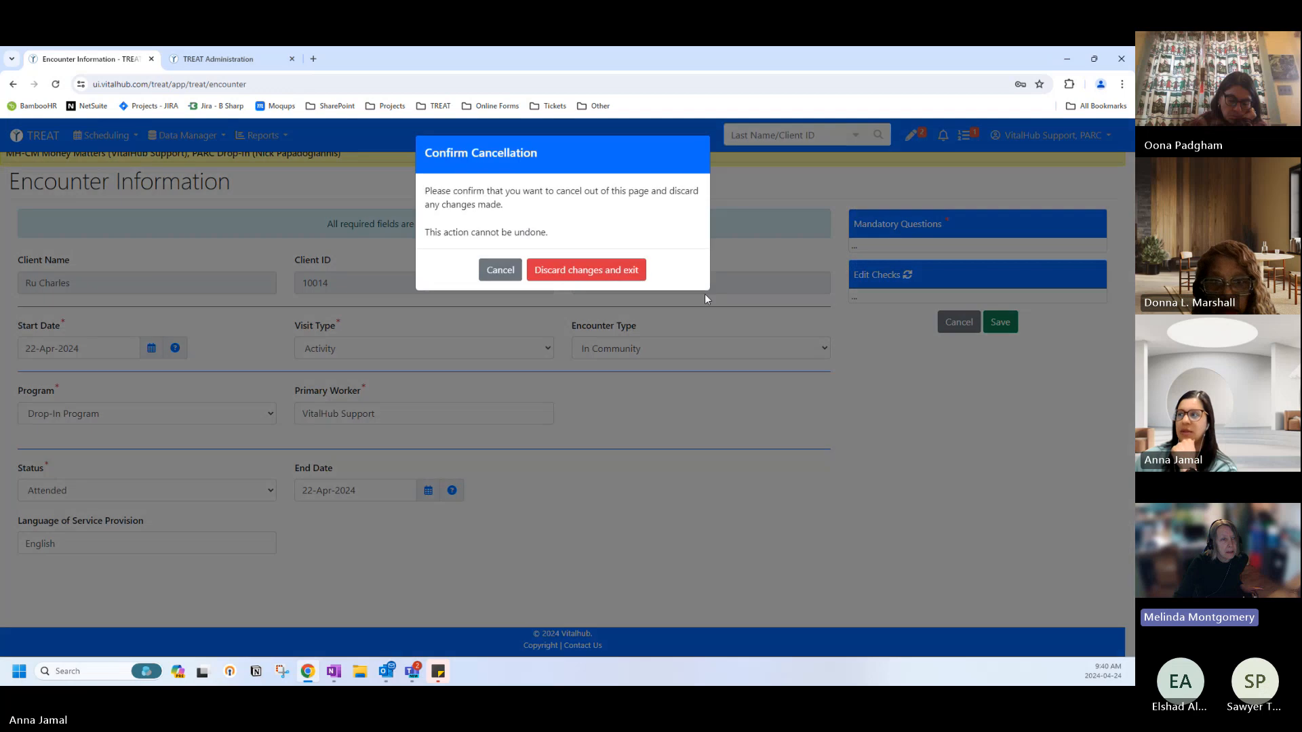
{"action": "left_click", "coordinate": [619, 282]}
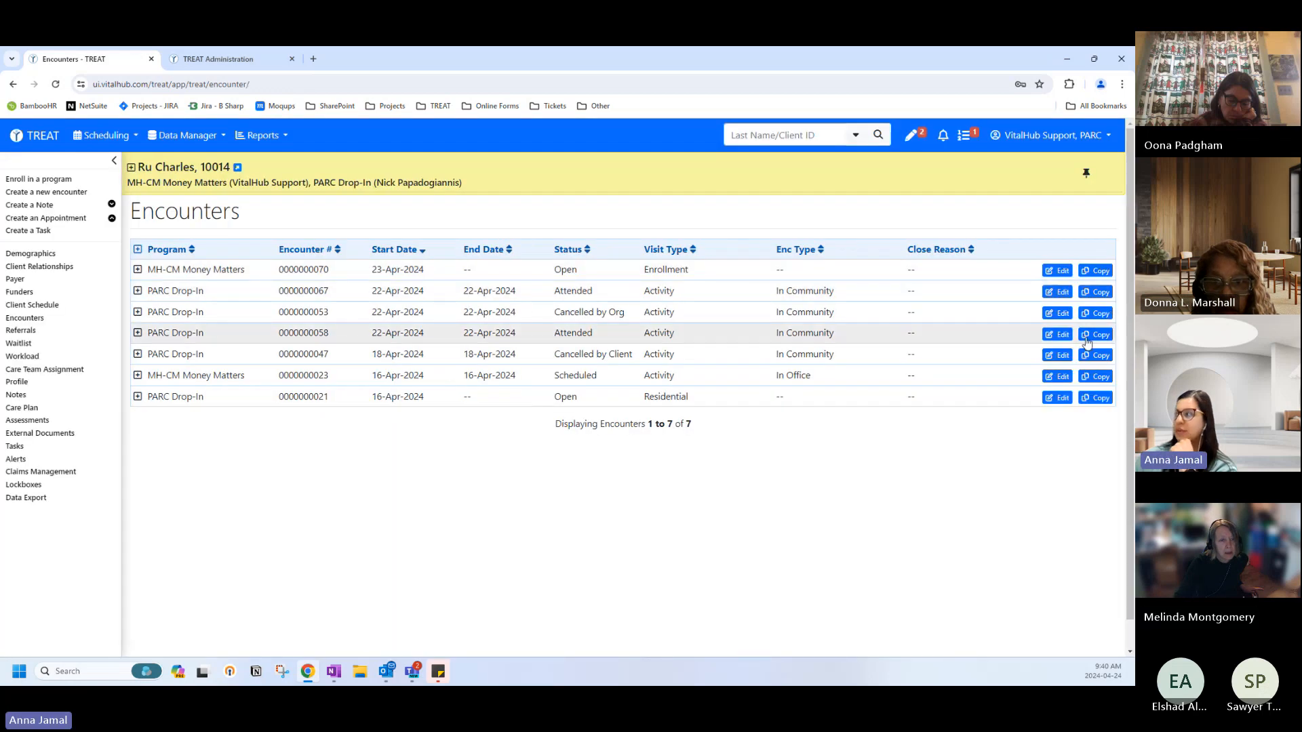
{"action": "left_click", "coordinate": [733, 332]}
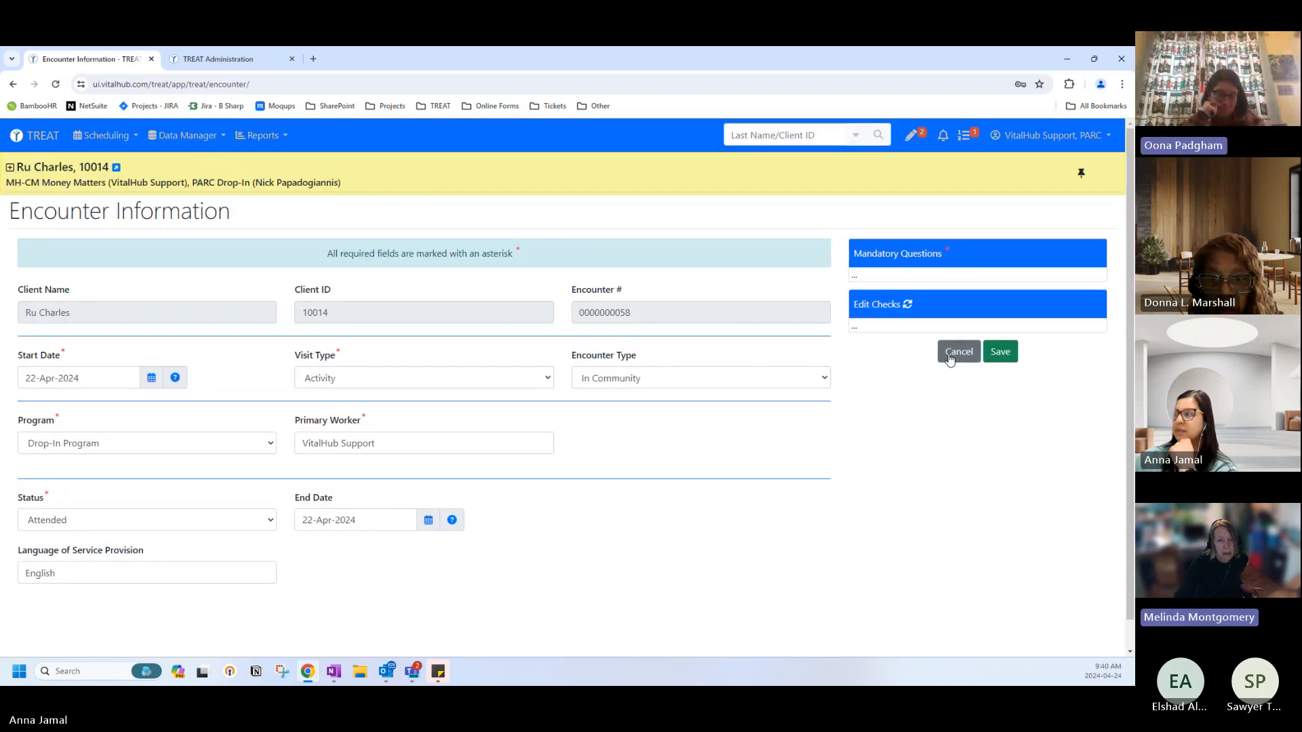
{"action": "left_click", "coordinate": [962, 351]}
{"action": "left_click", "coordinate": [618, 278]}
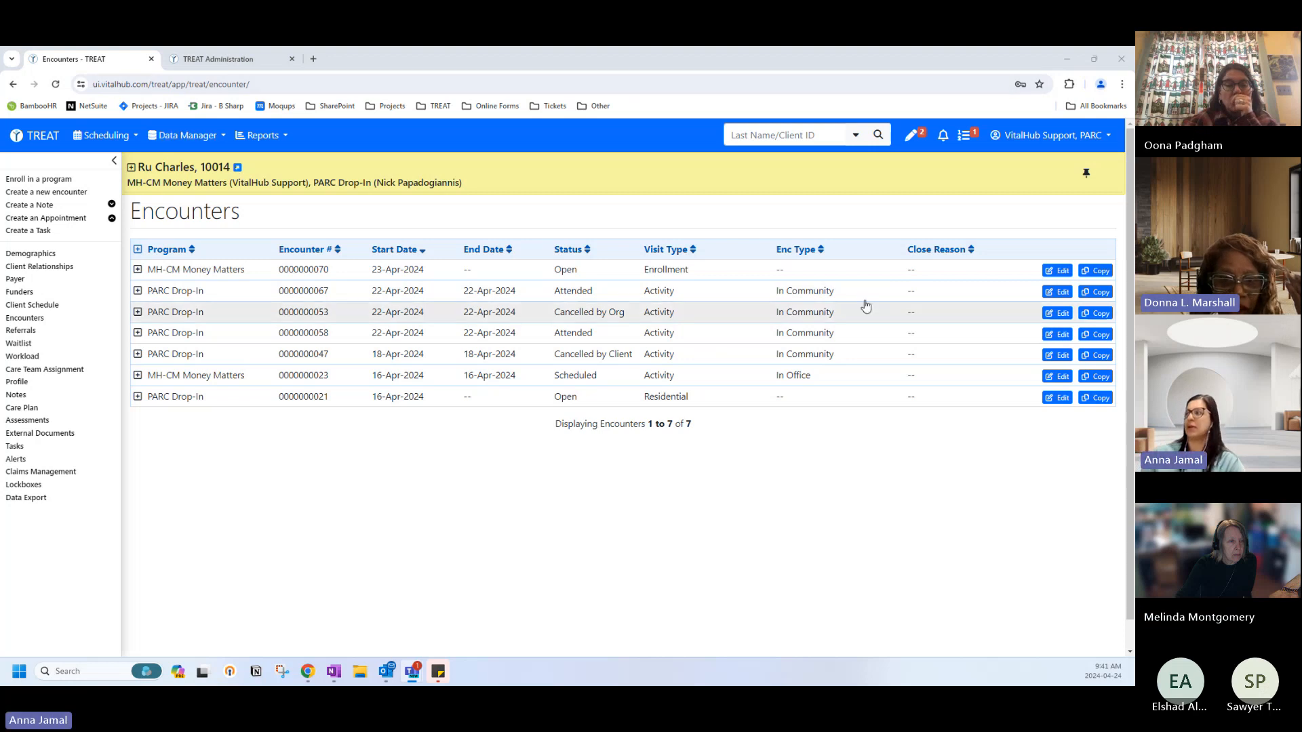
Search for another client by last name, open them, and start a program enrollment.
{"action": "left_click", "coordinate": [825, 136]}
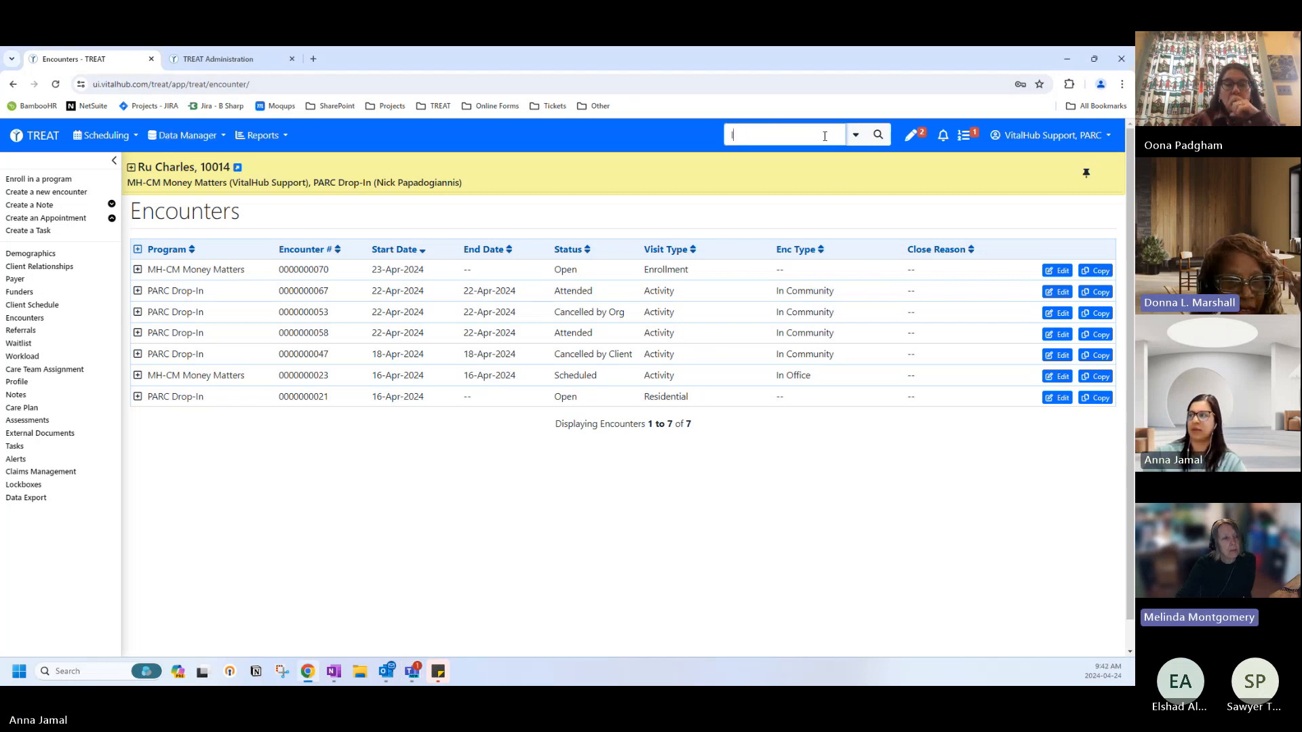
{"action": "type", "text": "mar"}
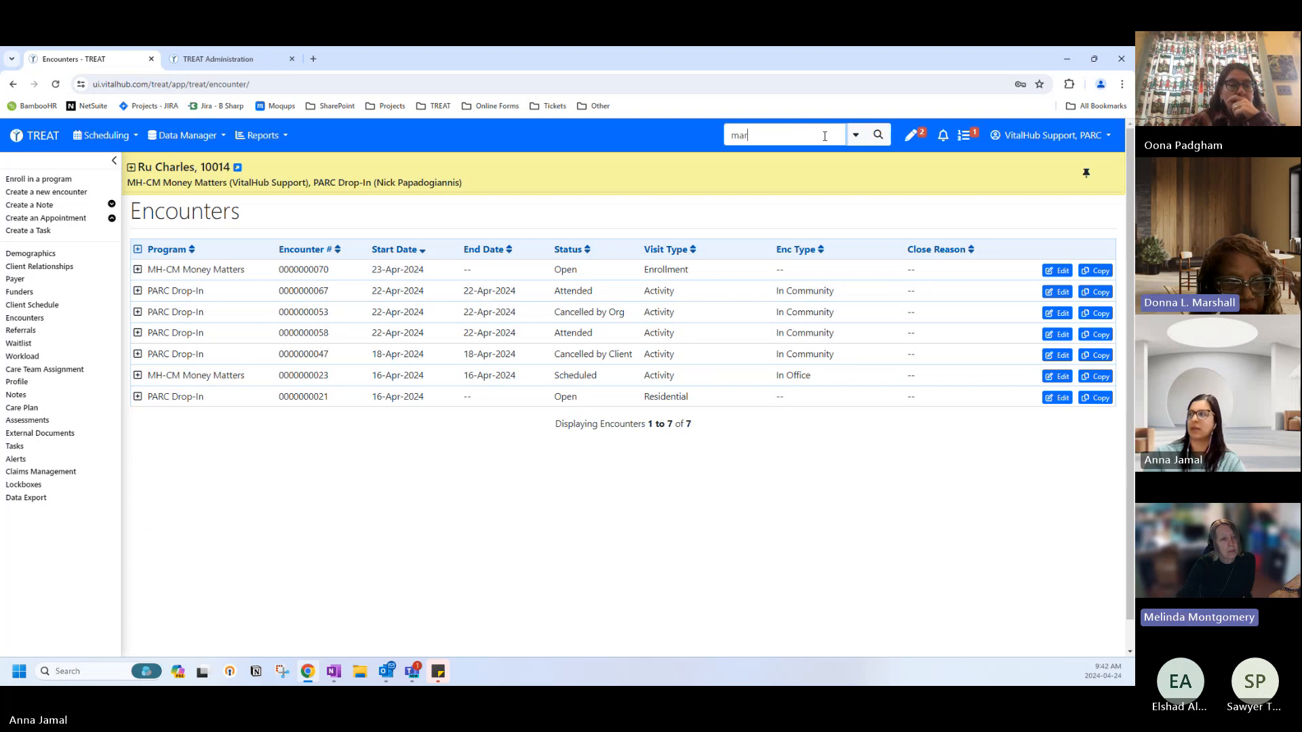
{"action": "type", "text": "sha"}
{"action": "key", "text": "Return"}
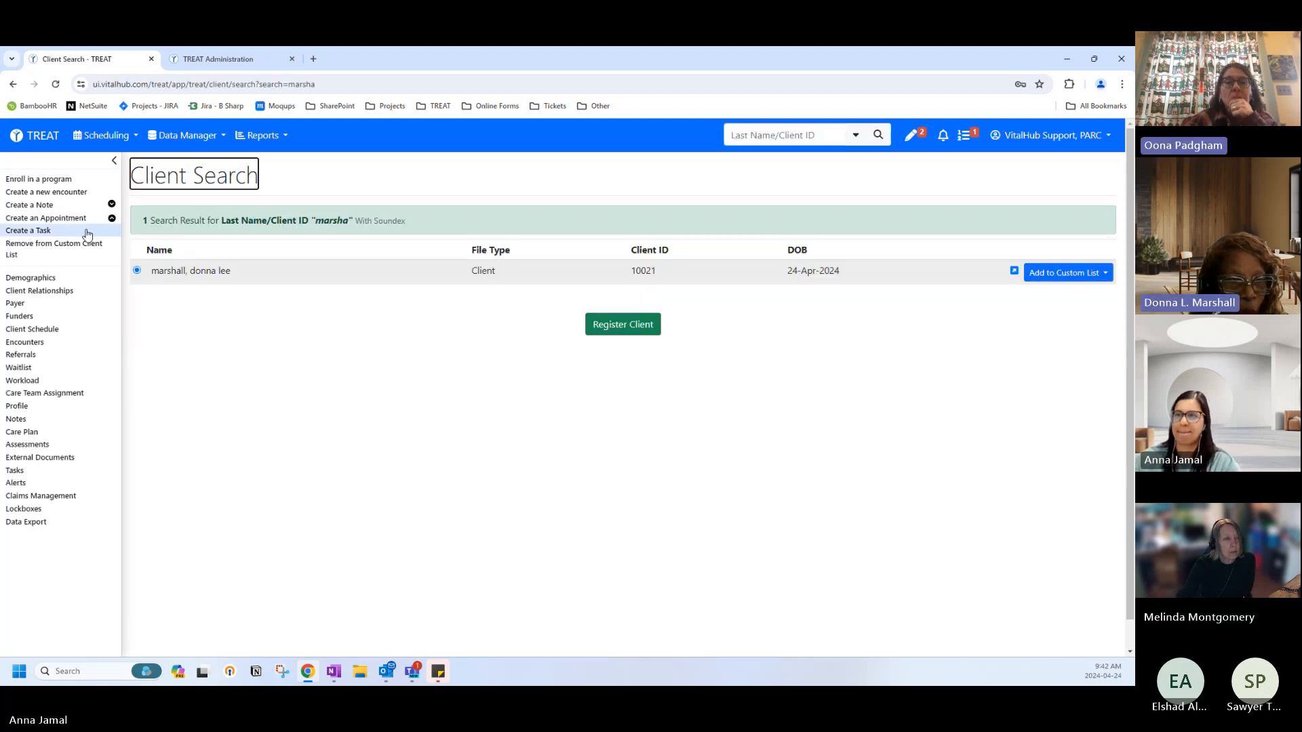
{"action": "left_click", "coordinate": [82, 342]}
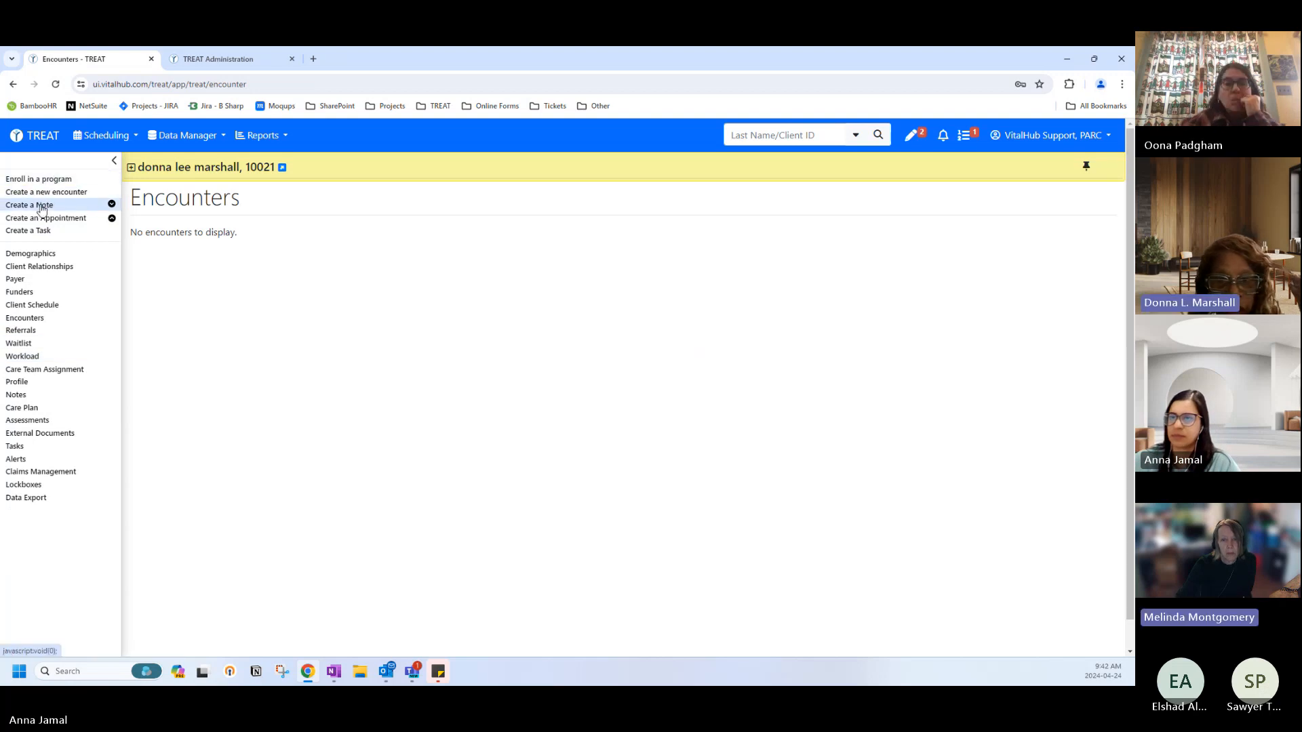
{"action": "left_click", "coordinate": [40, 179]}
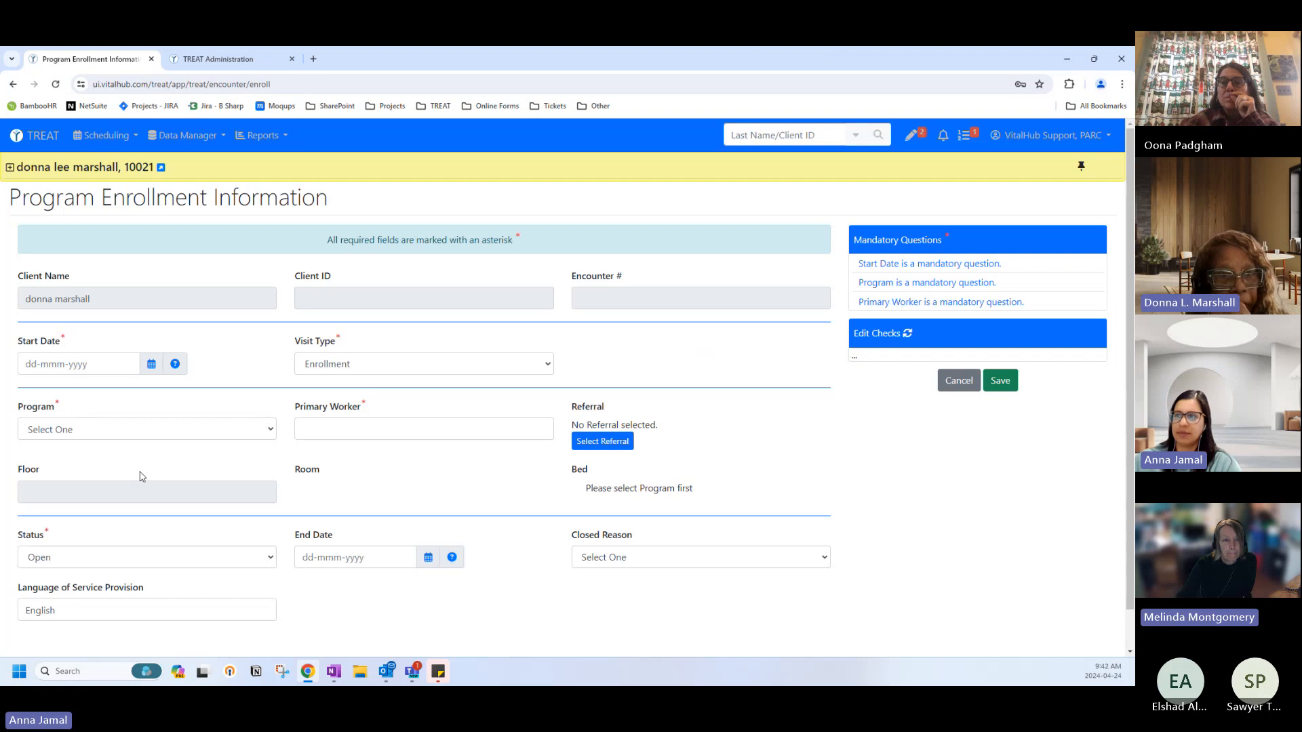
Set start date 24-Apr-2024, program Employment Program: Knowledge Is Power, primary worker Parc Staff.
{"action": "left_click", "coordinate": [151, 366]}
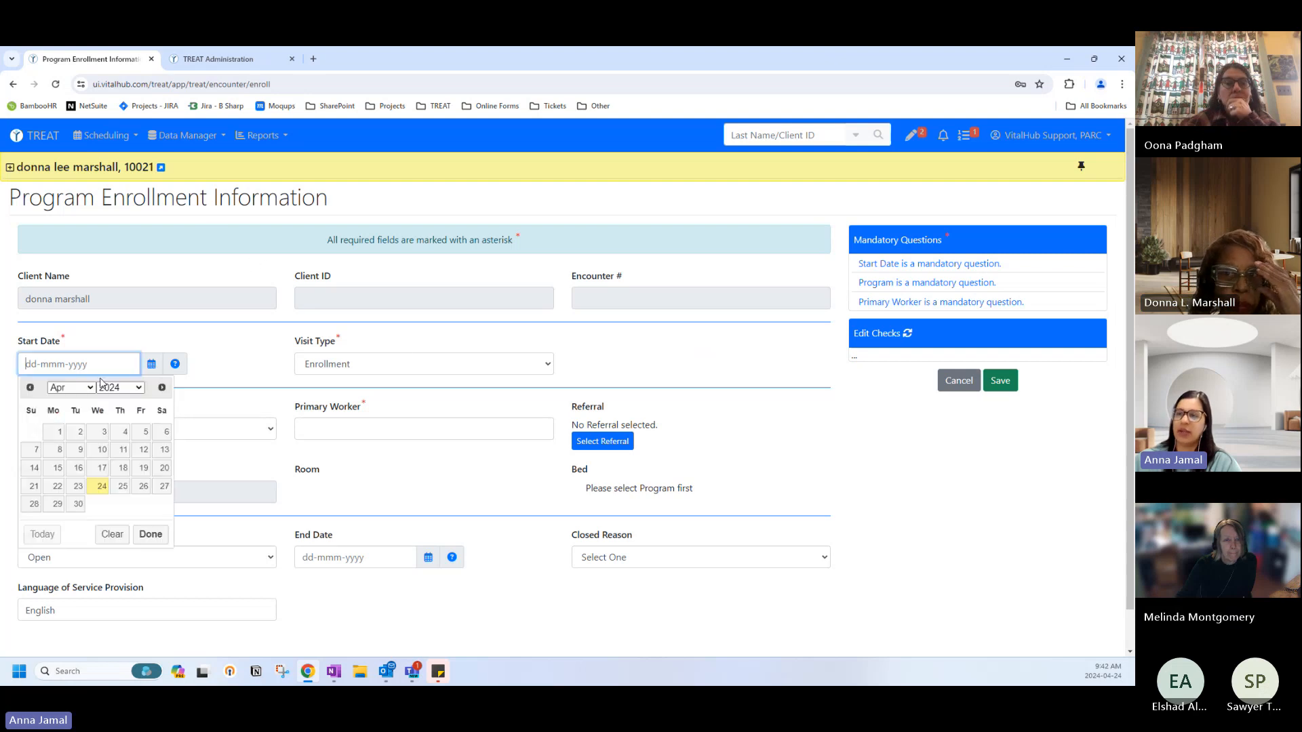
{"action": "left_click", "coordinate": [102, 493]}
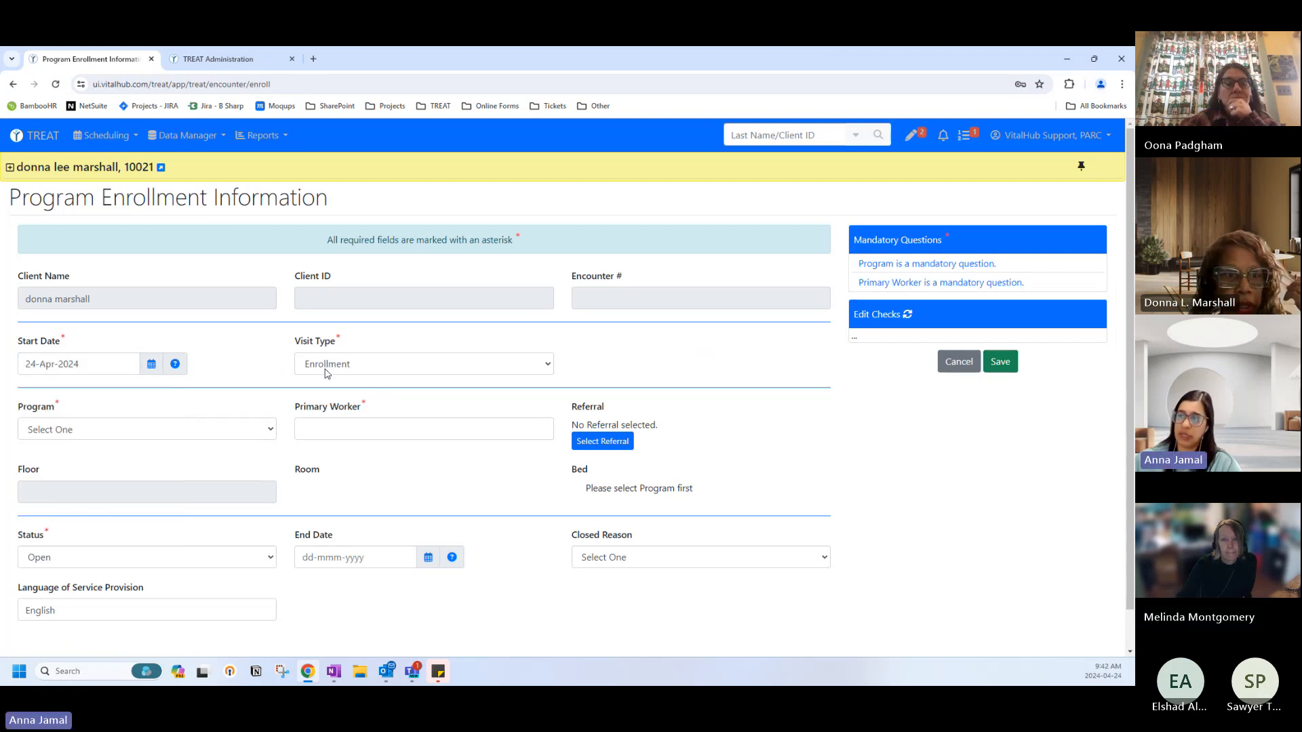
{"action": "left_click", "coordinate": [133, 430]}
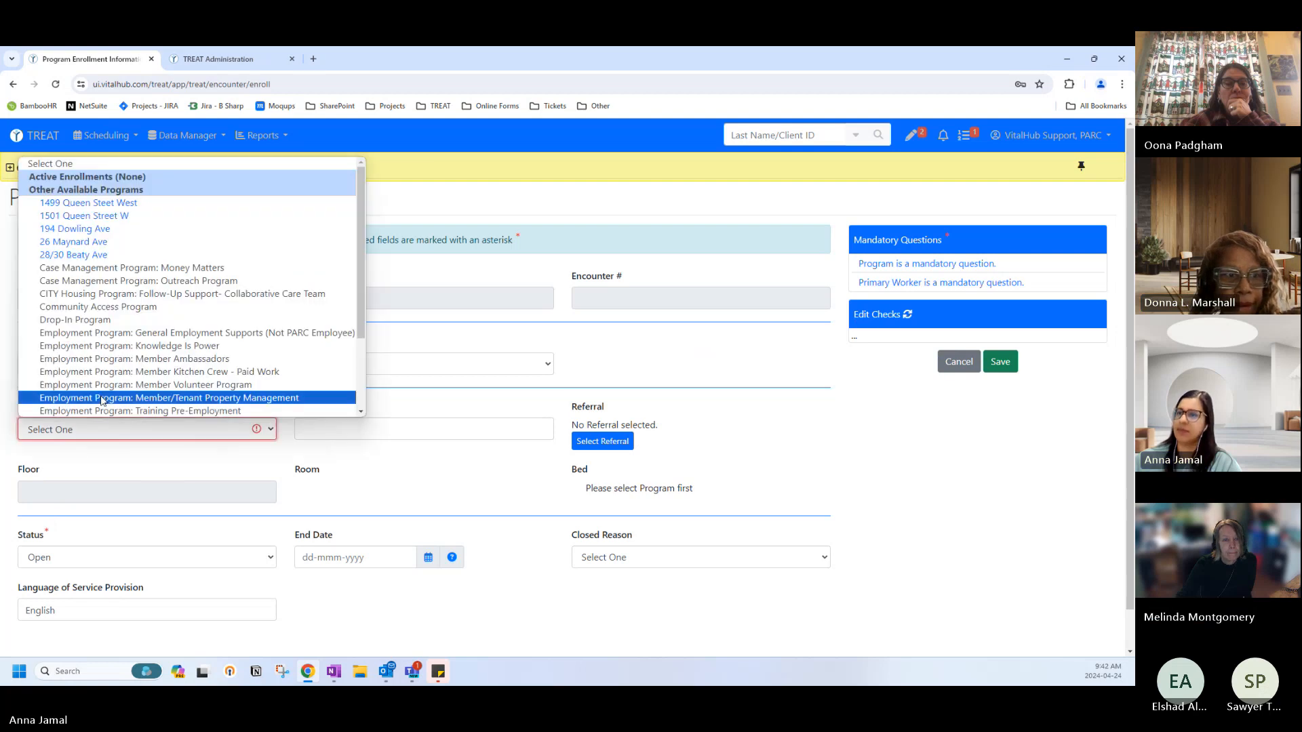
{"action": "left_click", "coordinate": [173, 345]}
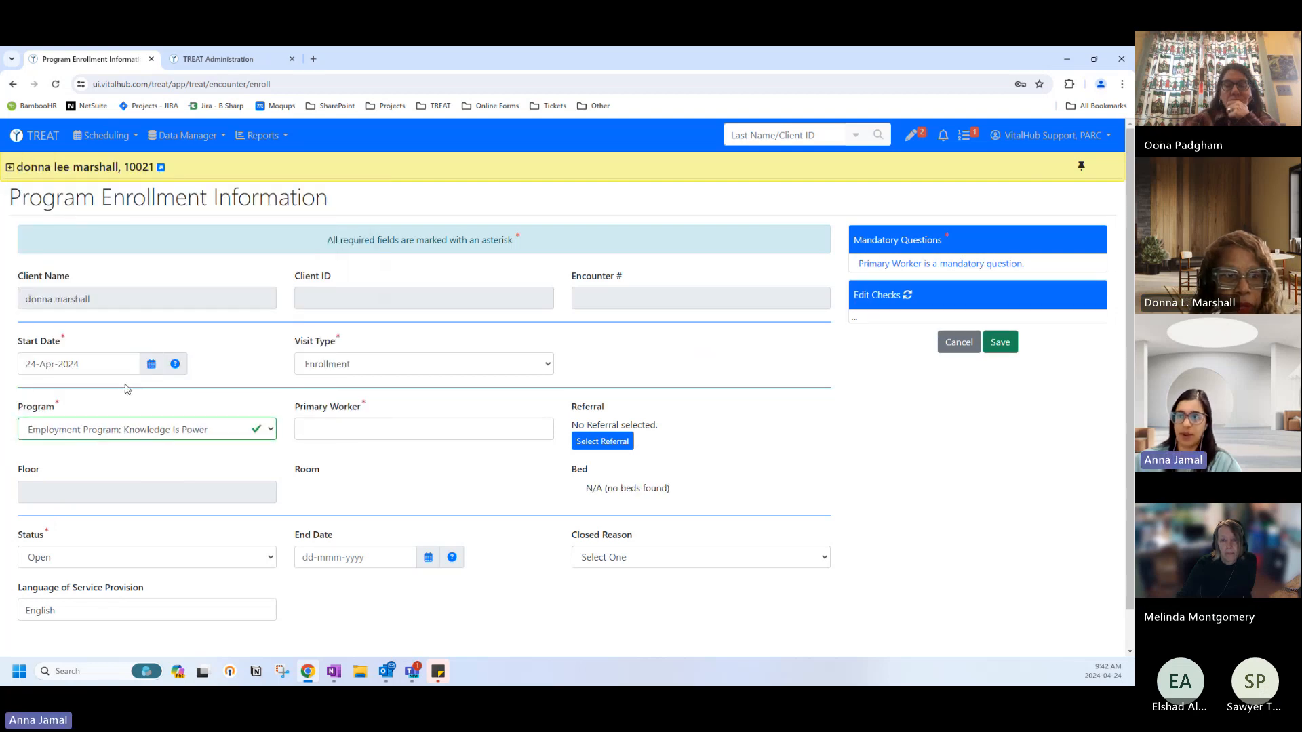
{"action": "left_click", "coordinate": [347, 423]}
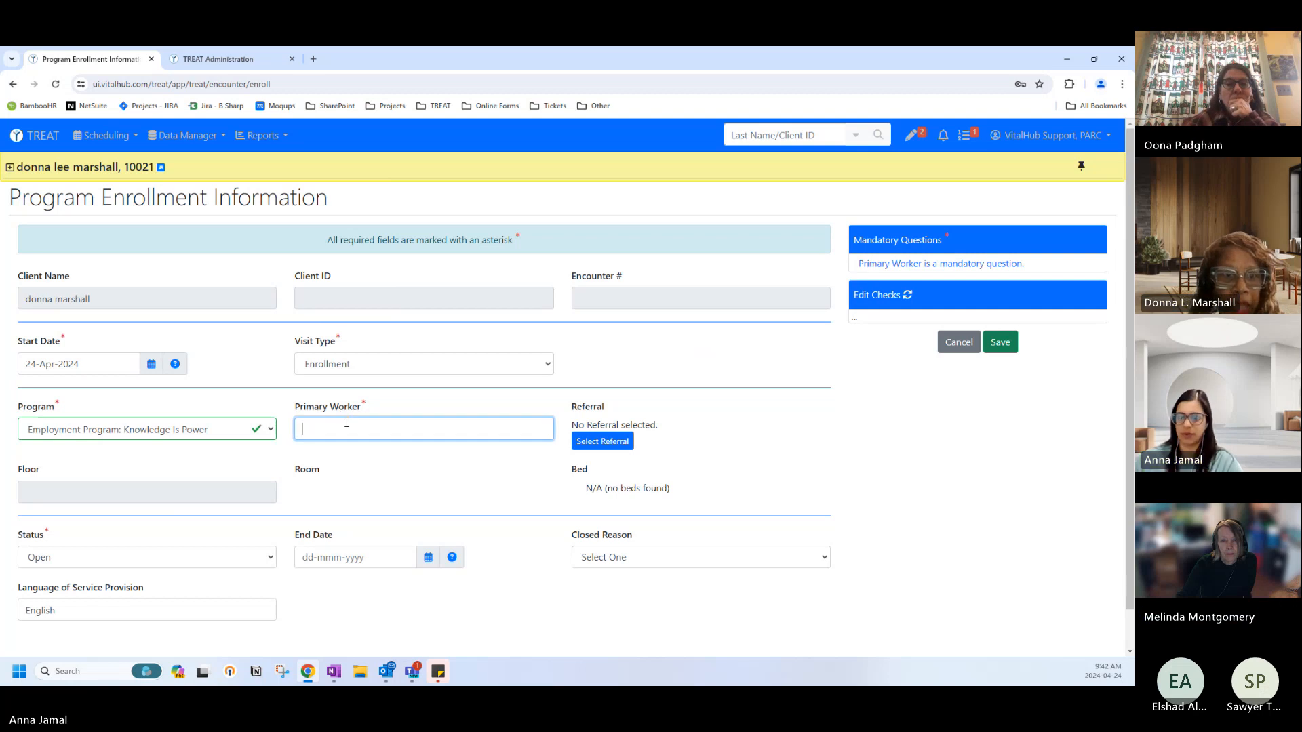
{"action": "type", "text": "pa"}
{"action": "type", "text": "rc"}
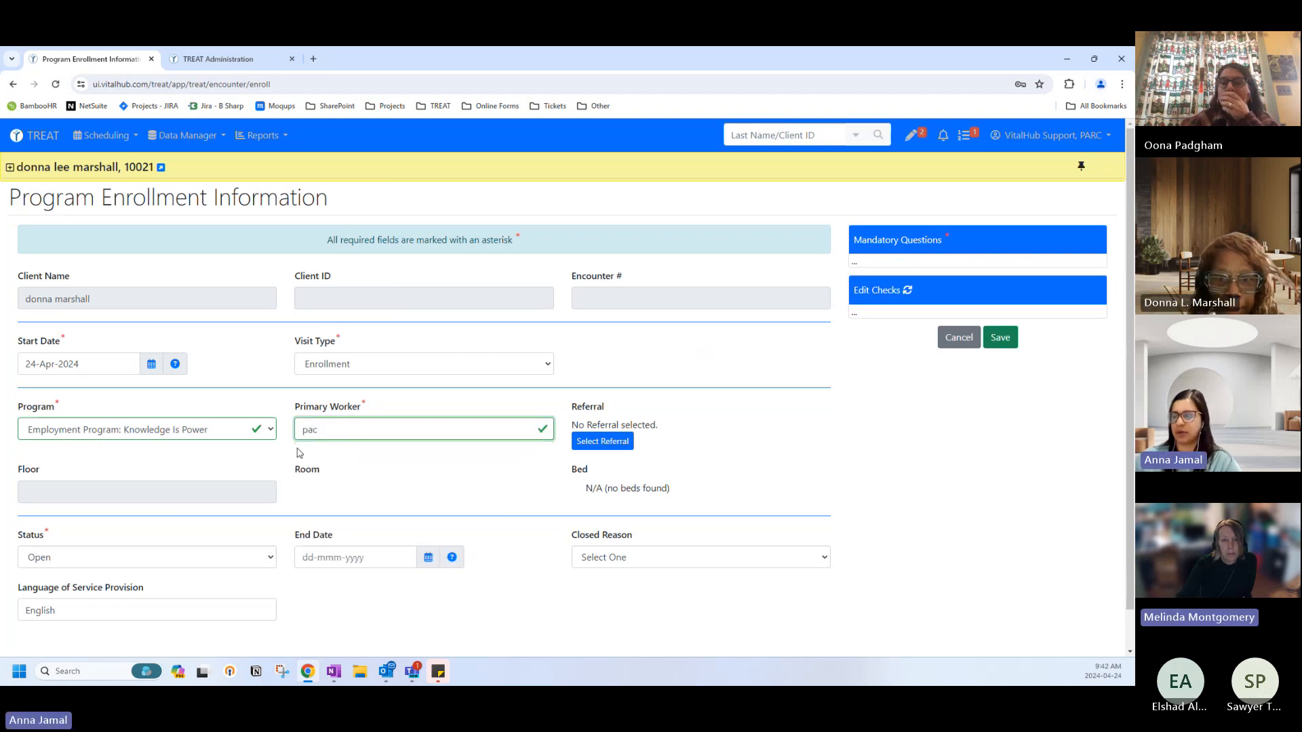
{"action": "left_click", "coordinate": [320, 453]}
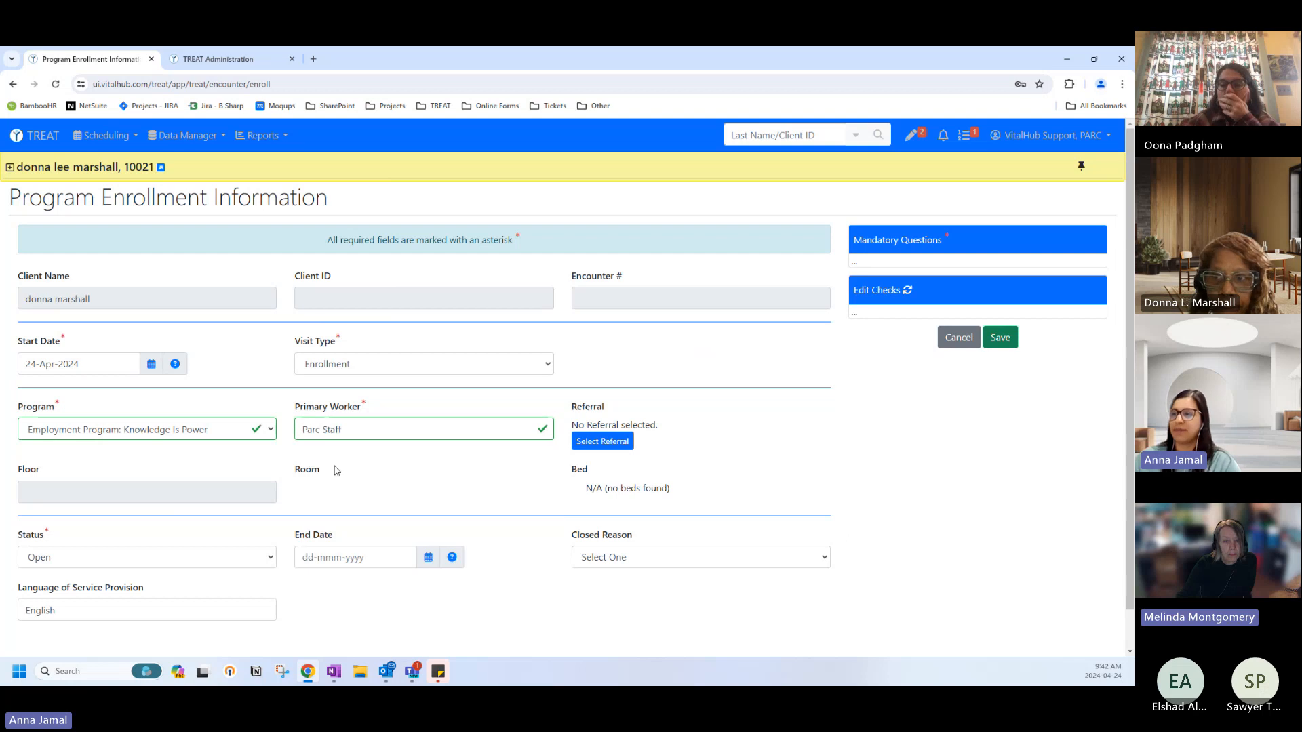
Browse the Select Referral list, picking referral 1 dated 24-Apr-2024, then close it.
{"action": "left_click", "coordinate": [580, 448]}
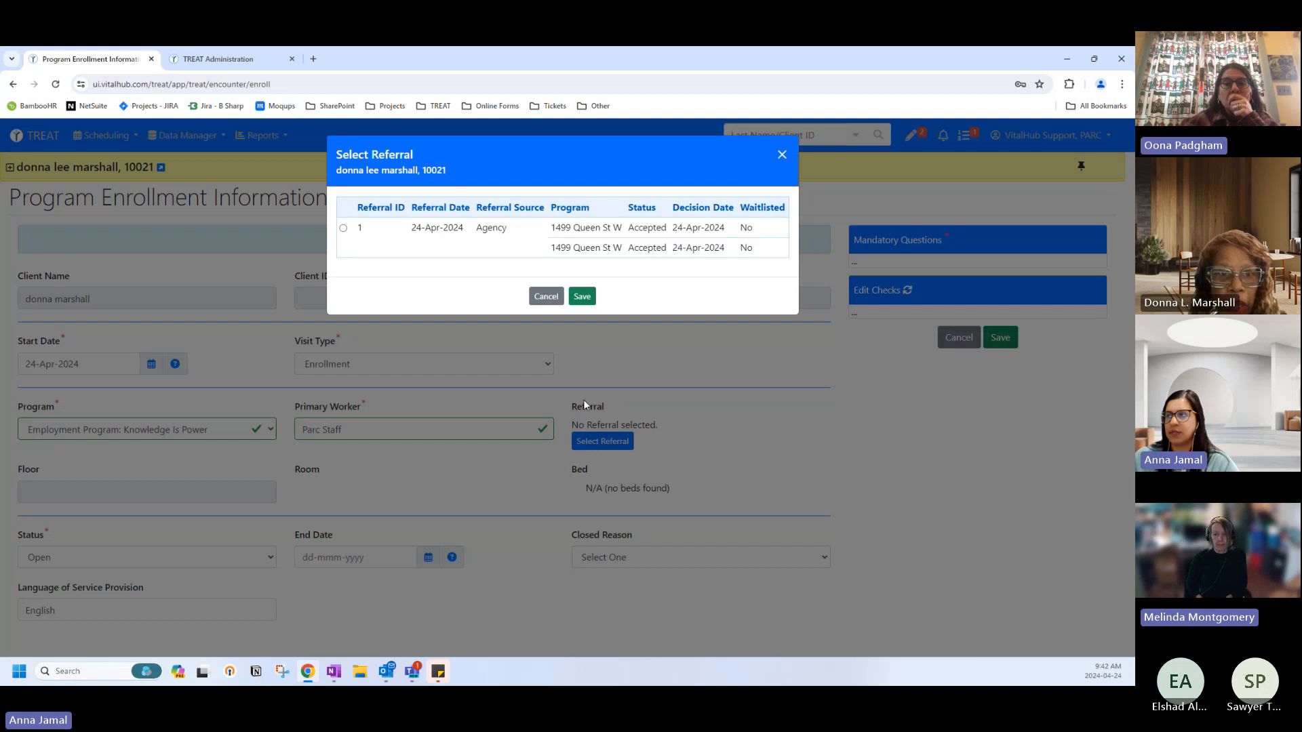
{"action": "left_click", "coordinate": [546, 296]}
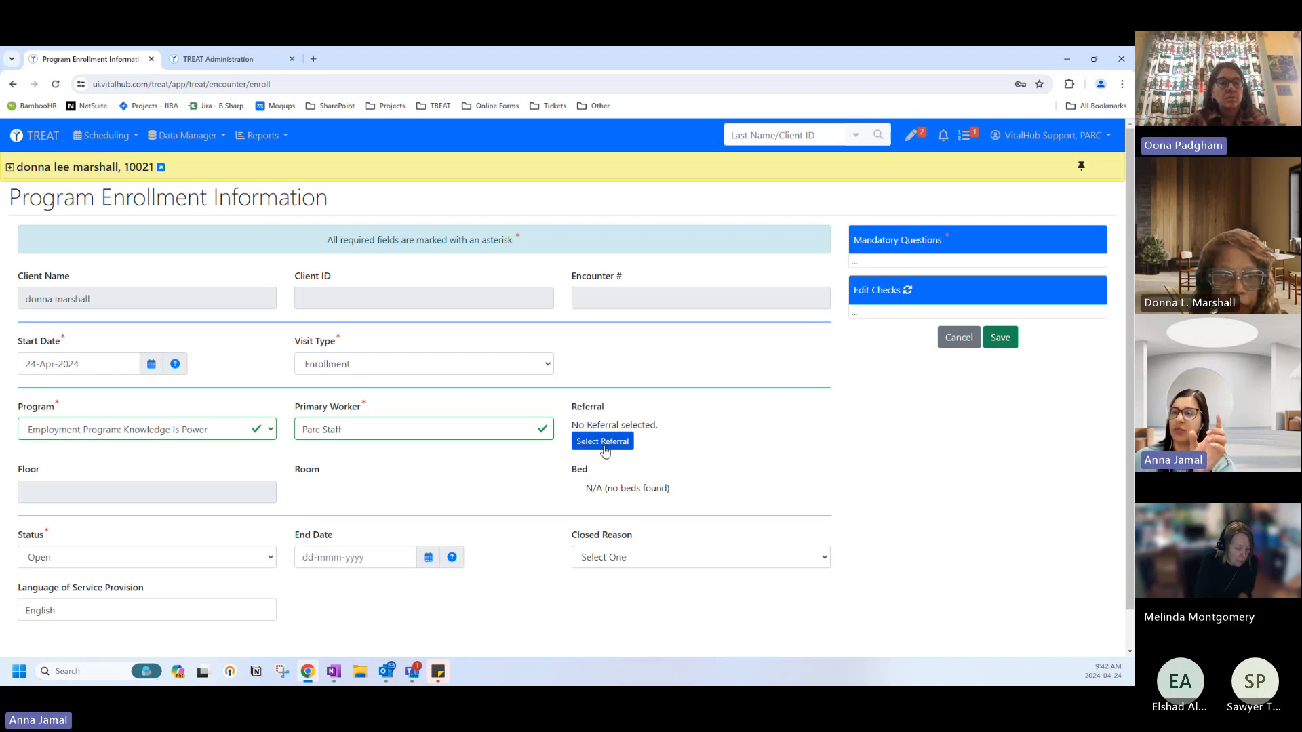
{"action": "left_click", "coordinate": [603, 447]}
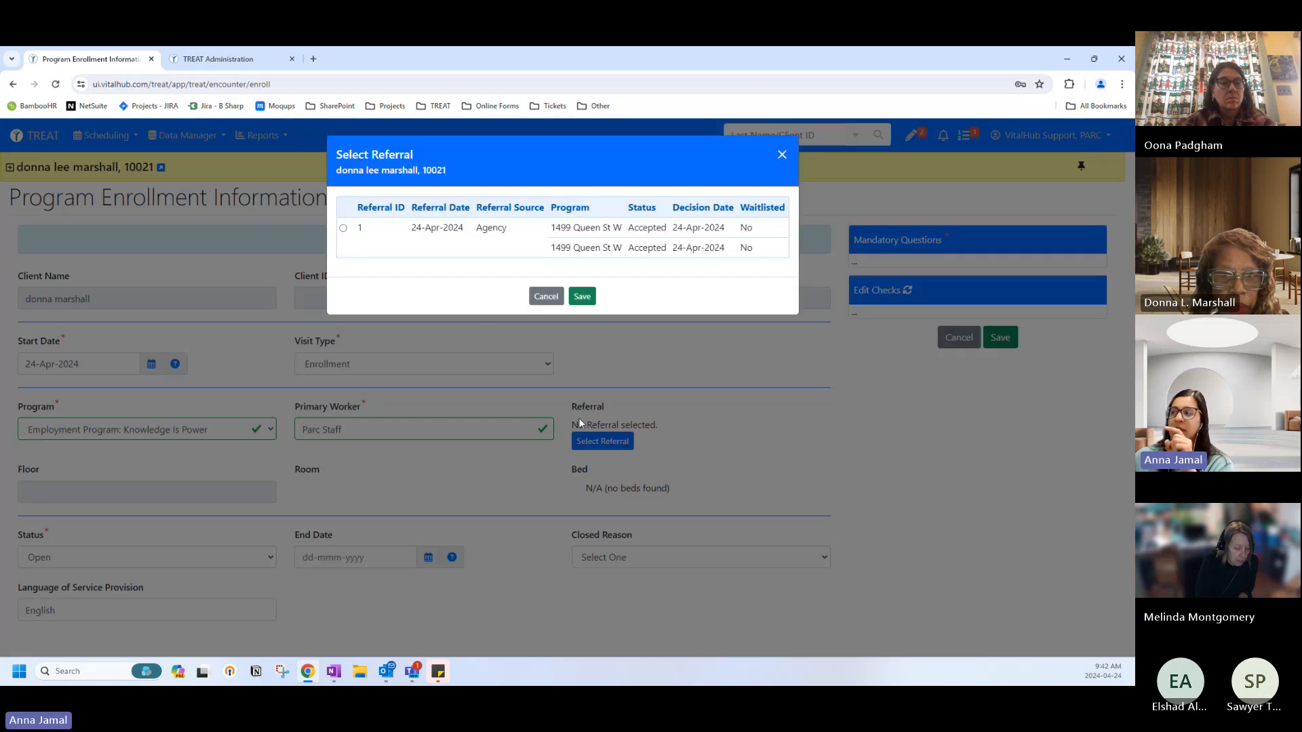
{"action": "left_click", "coordinate": [345, 229]}
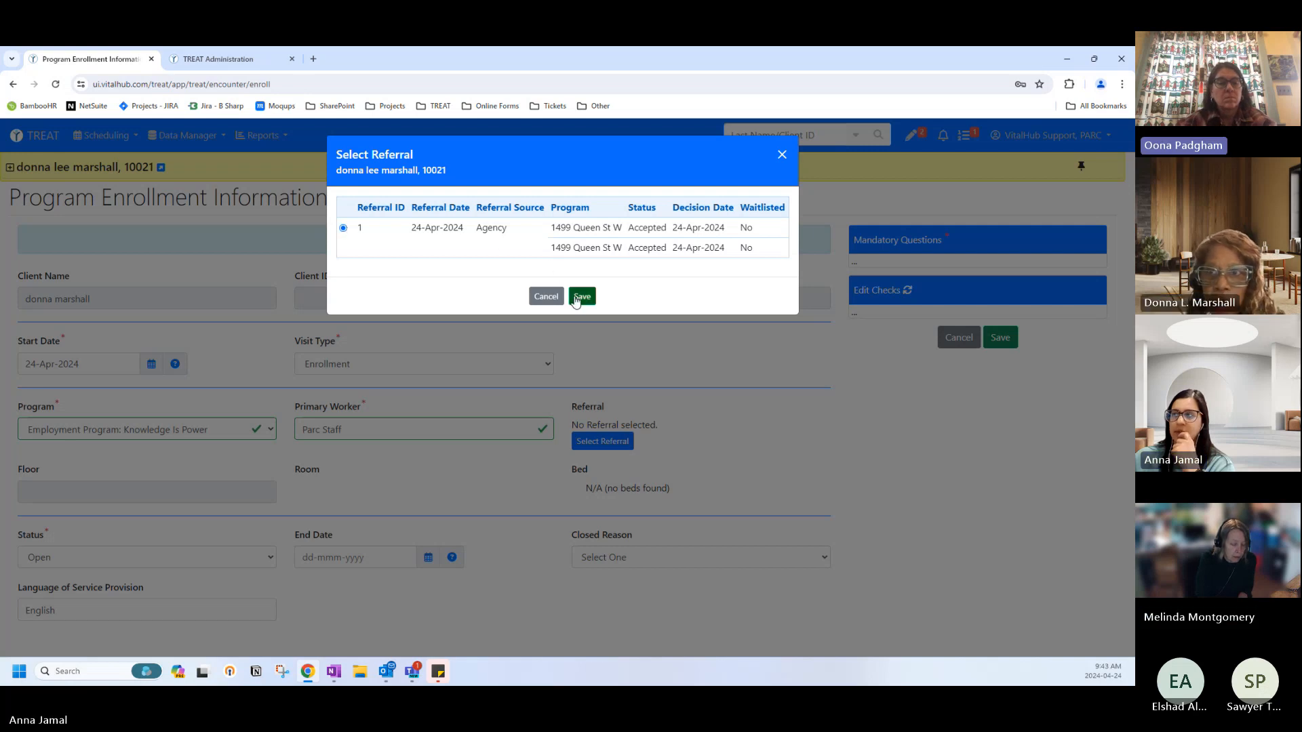
{"action": "left_click", "coordinate": [540, 298]}
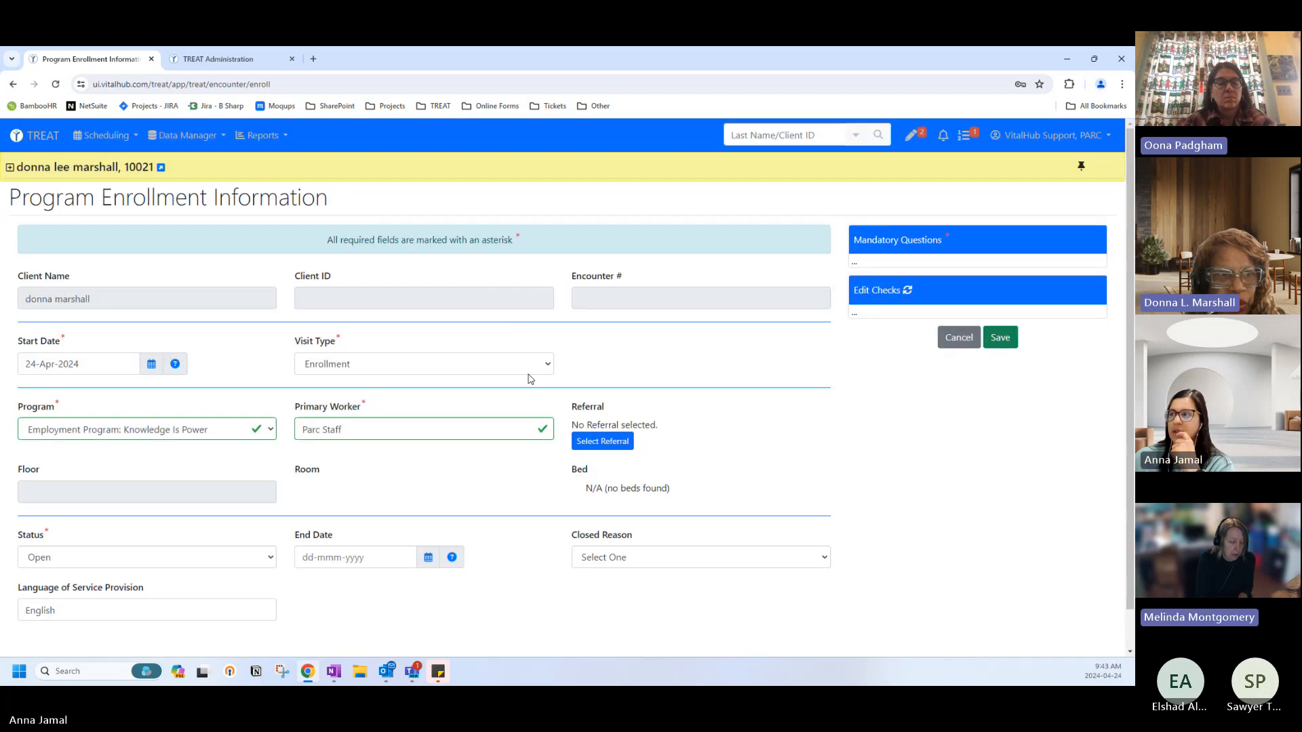
Discard the enrollment entries and return to the home page's client lists.
{"action": "left_click", "coordinate": [963, 337]}
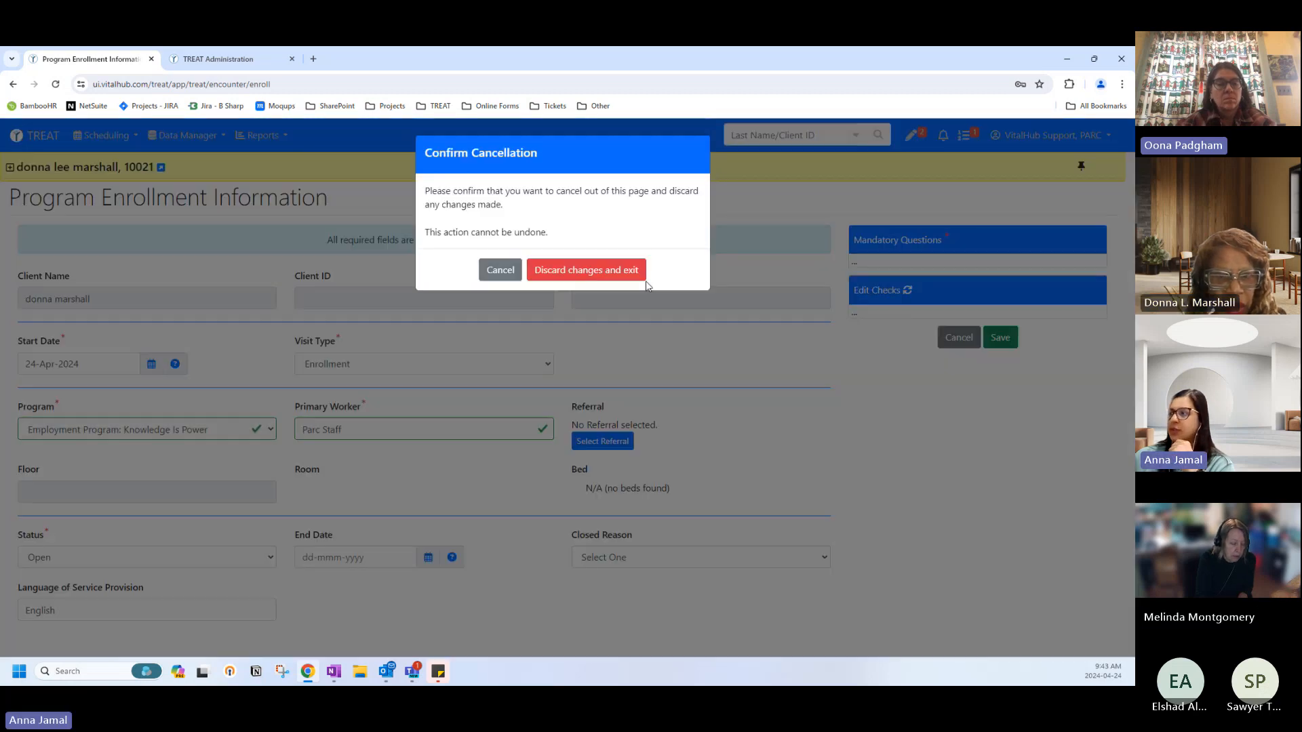
{"action": "left_click", "coordinate": [584, 267]}
{"action": "left_click", "coordinate": [27, 139]}
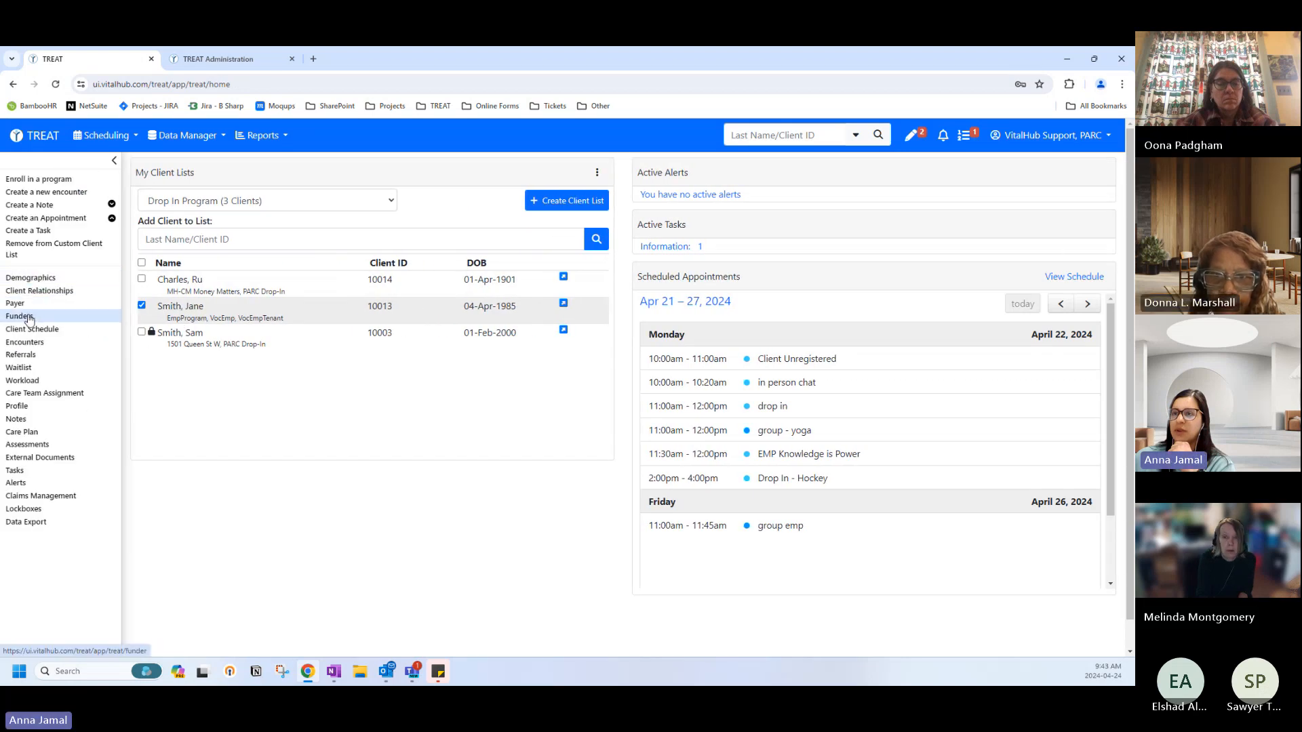
Select the Drop In Program client and open a new program enrollment form.
{"action": "left_click", "coordinate": [141, 304]}
{"action": "left_click", "coordinate": [141, 304]}
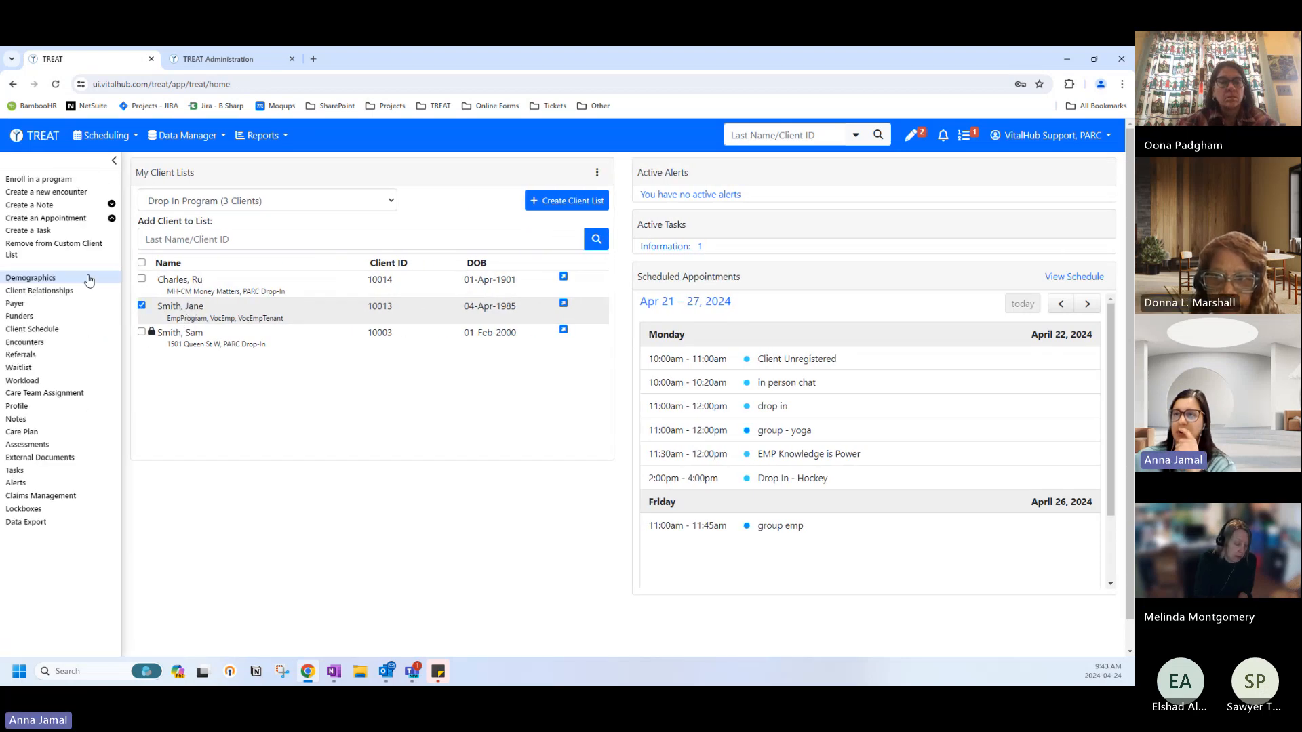
{"action": "left_click", "coordinate": [53, 180]}
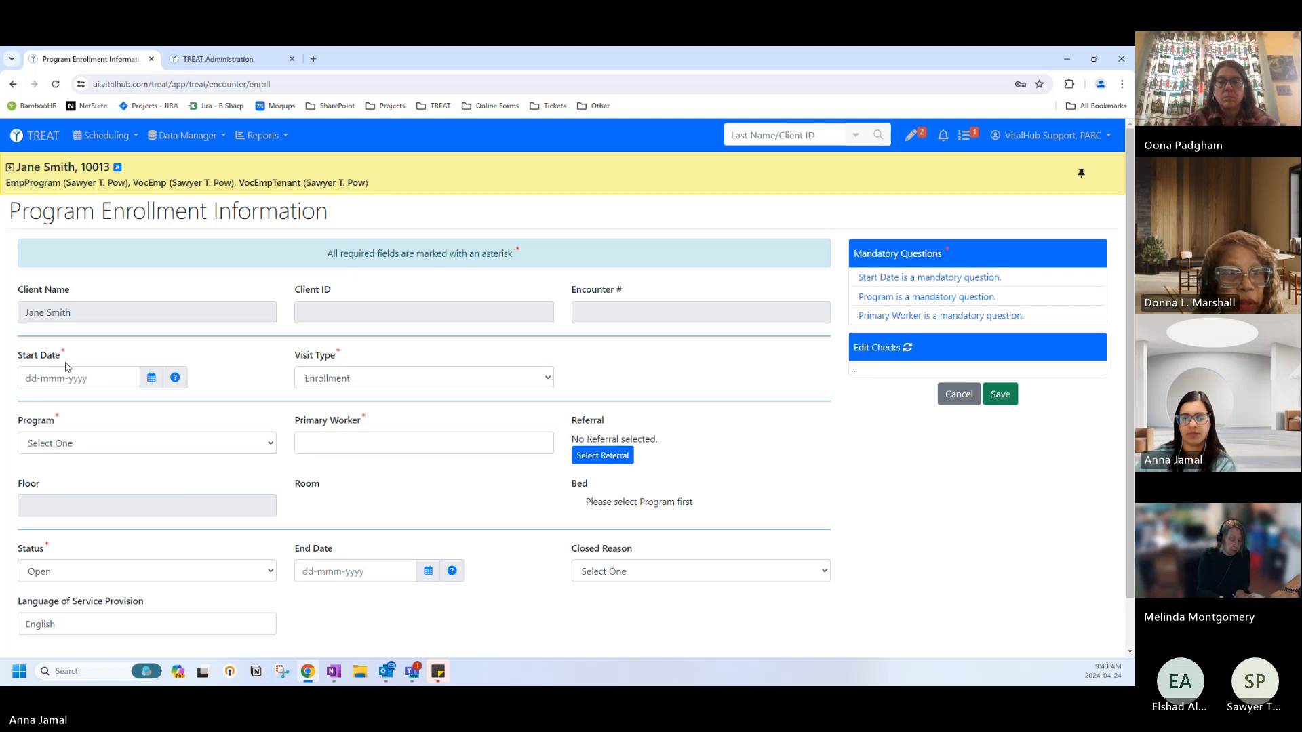
Enter start date 27-Apr-2024, Outreach Program, primary worker Parc Staff, and save the enrollment.
{"action": "left_click", "coordinate": [110, 378]}
{"action": "left_click", "coordinate": [105, 495]}
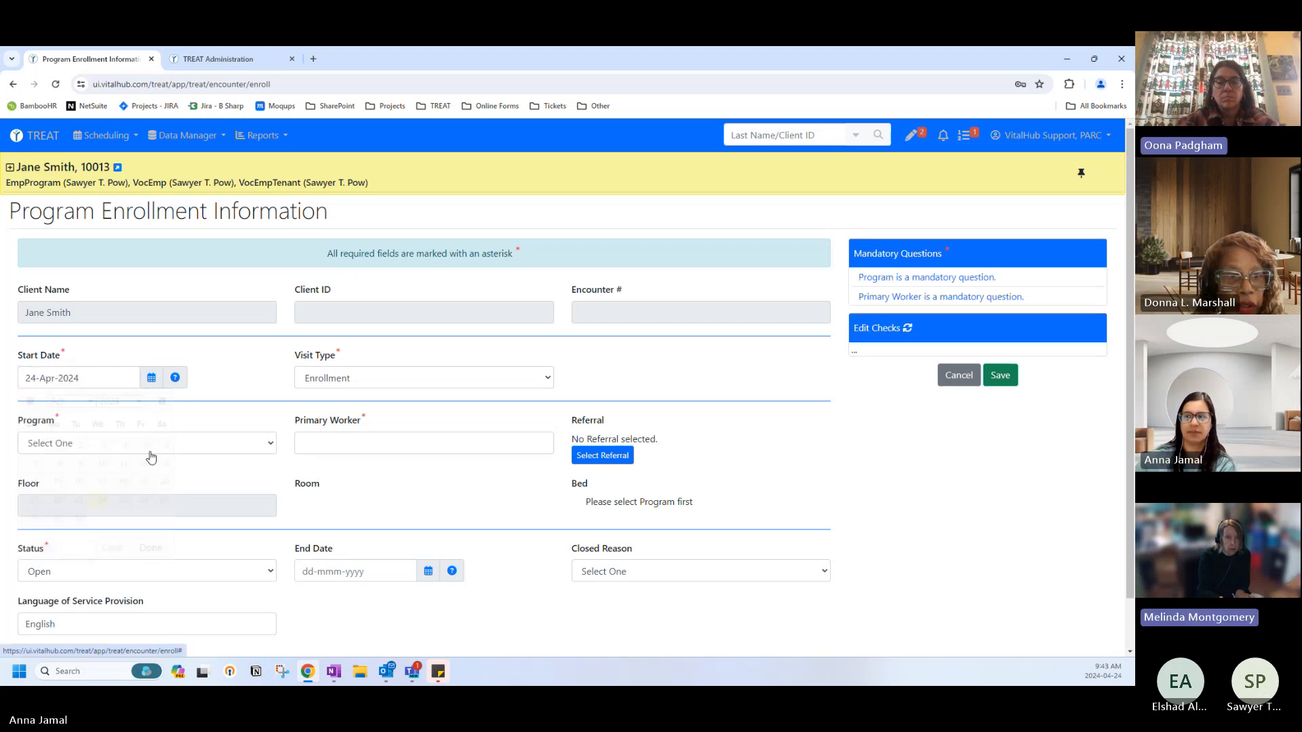
{"action": "left_click", "coordinate": [152, 380]}
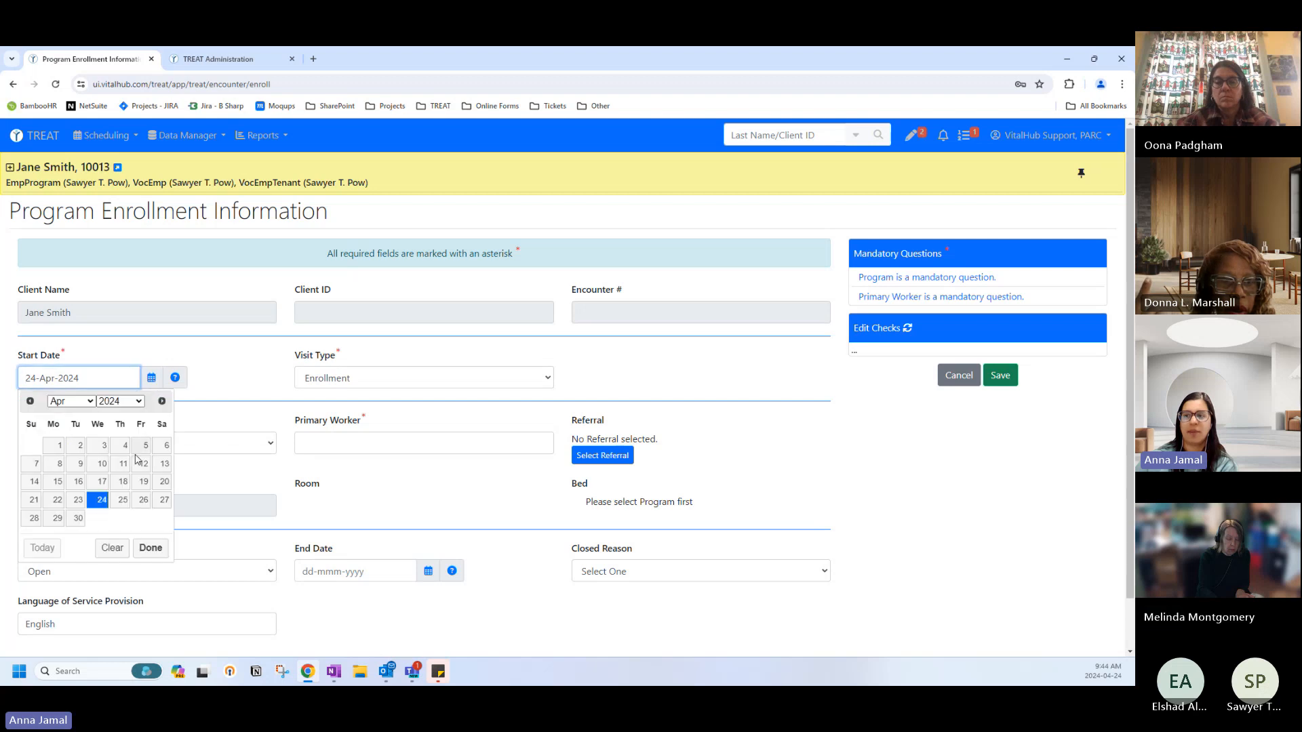
{"action": "left_click", "coordinate": [162, 500]}
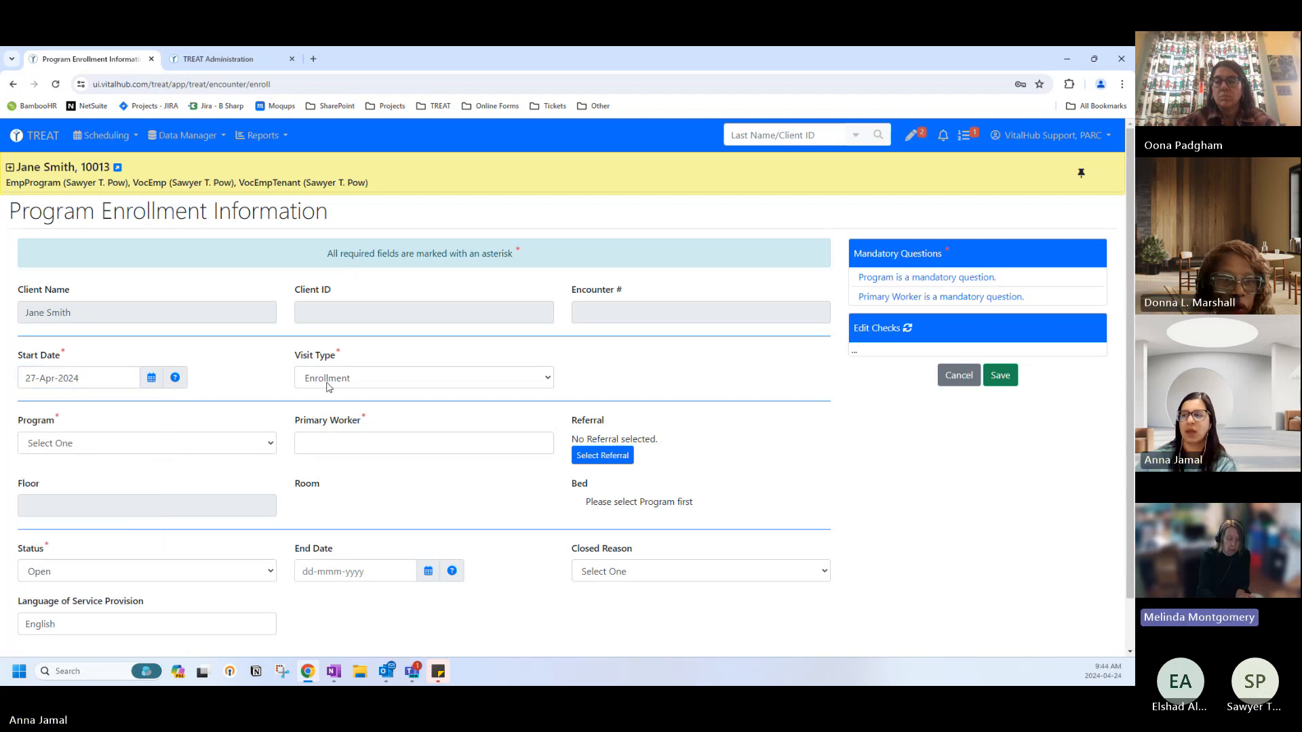
{"action": "left_click", "coordinate": [162, 444]}
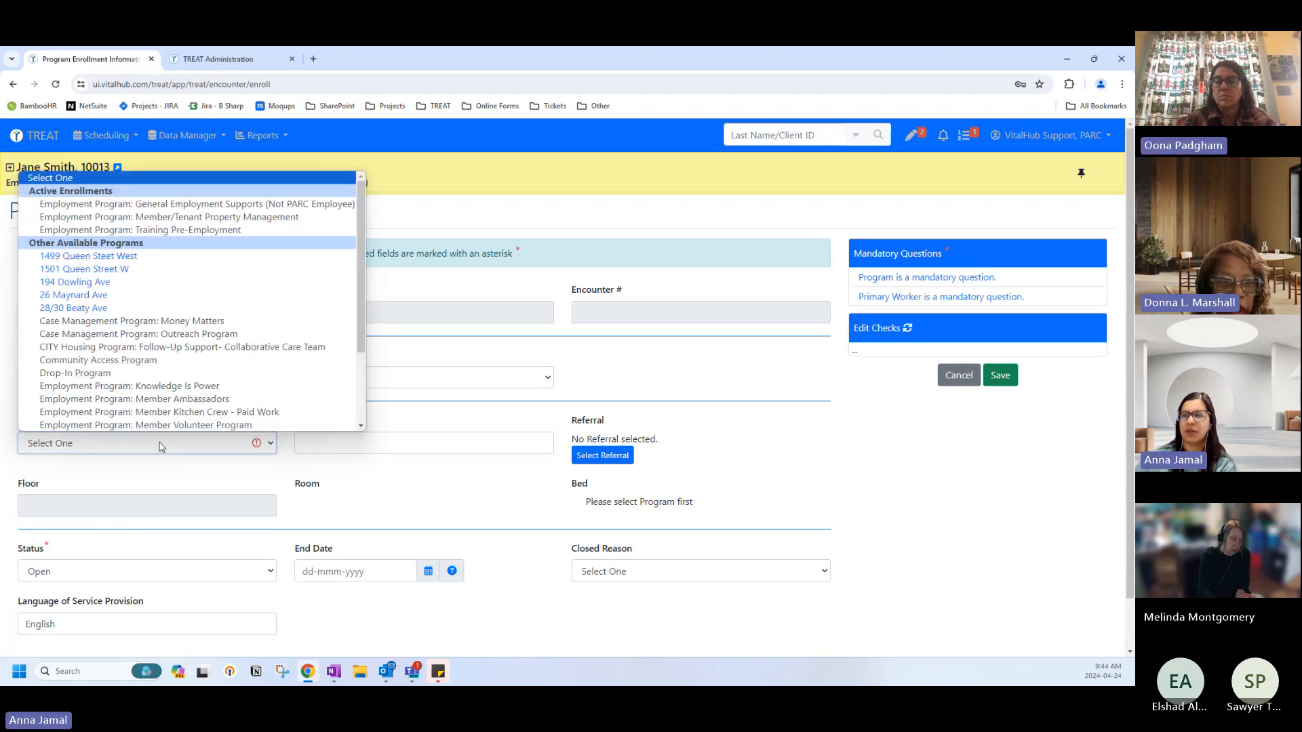
{"action": "left_click", "coordinate": [66, 333]}
{"action": "left_click", "coordinate": [339, 443]}
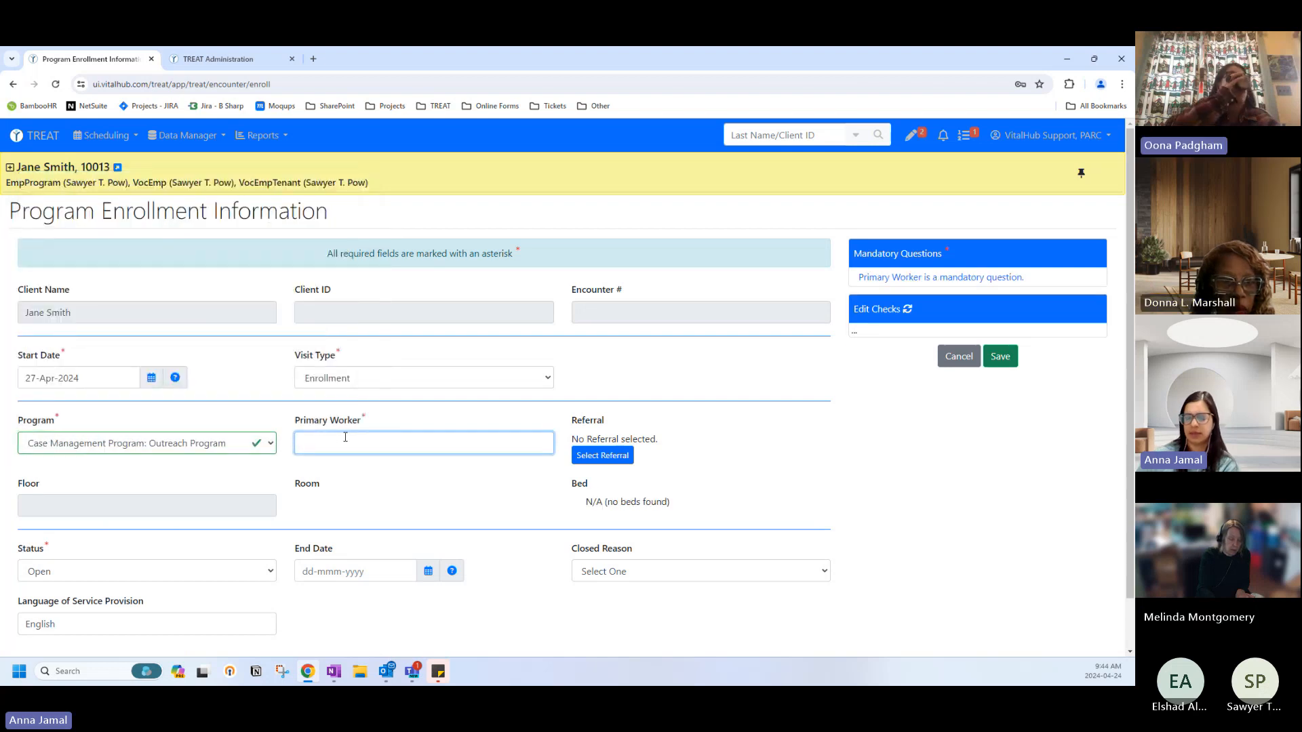
{"action": "type", "text": "parc"}
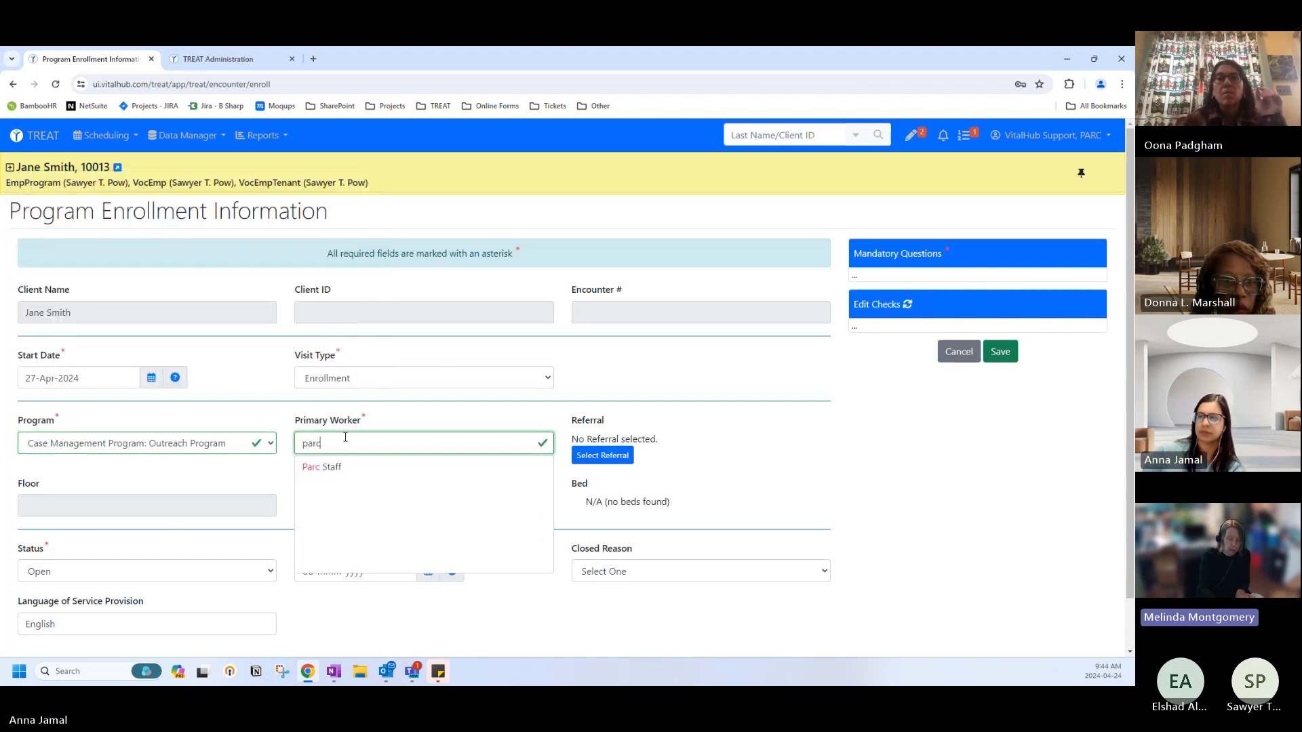
{"action": "left_click", "coordinate": [324, 467]}
{"action": "left_click", "coordinate": [1000, 352]}
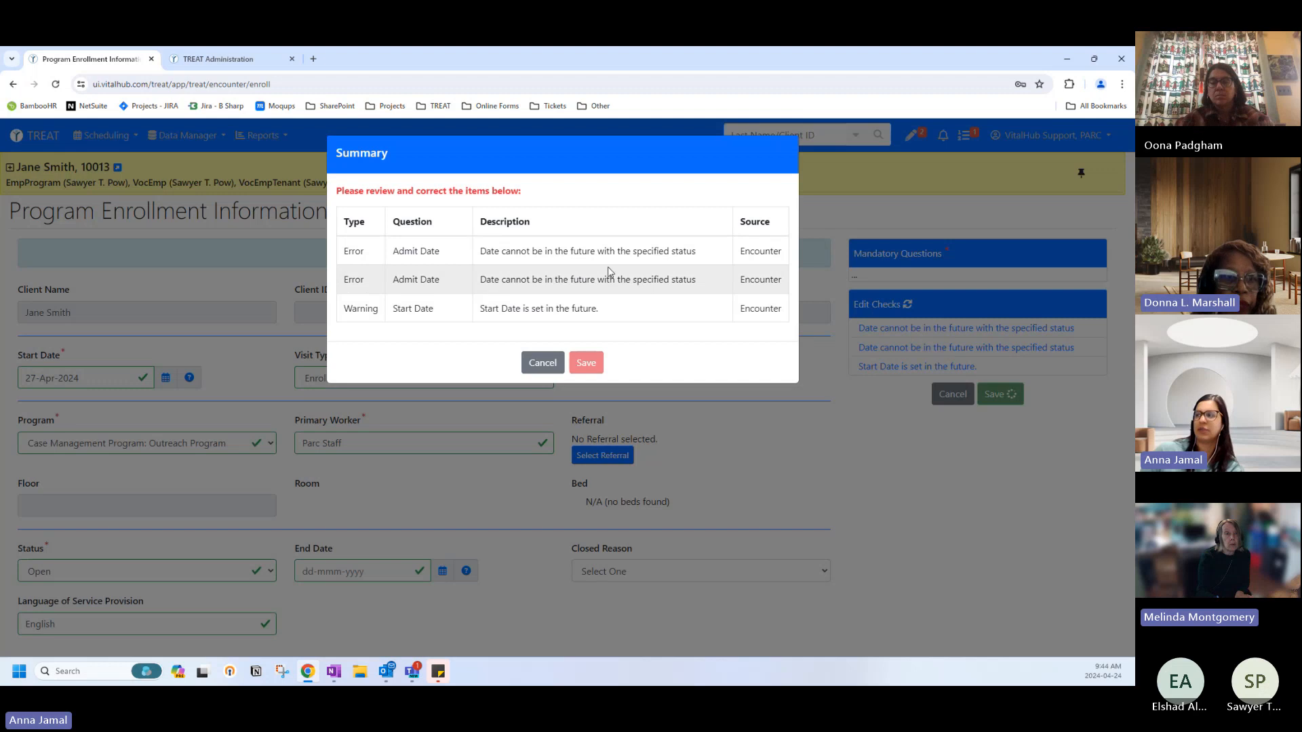
Close the future-date error summary and reset the enrollment start date to 24-Apr-2024.
{"action": "left_click", "coordinate": [539, 364]}
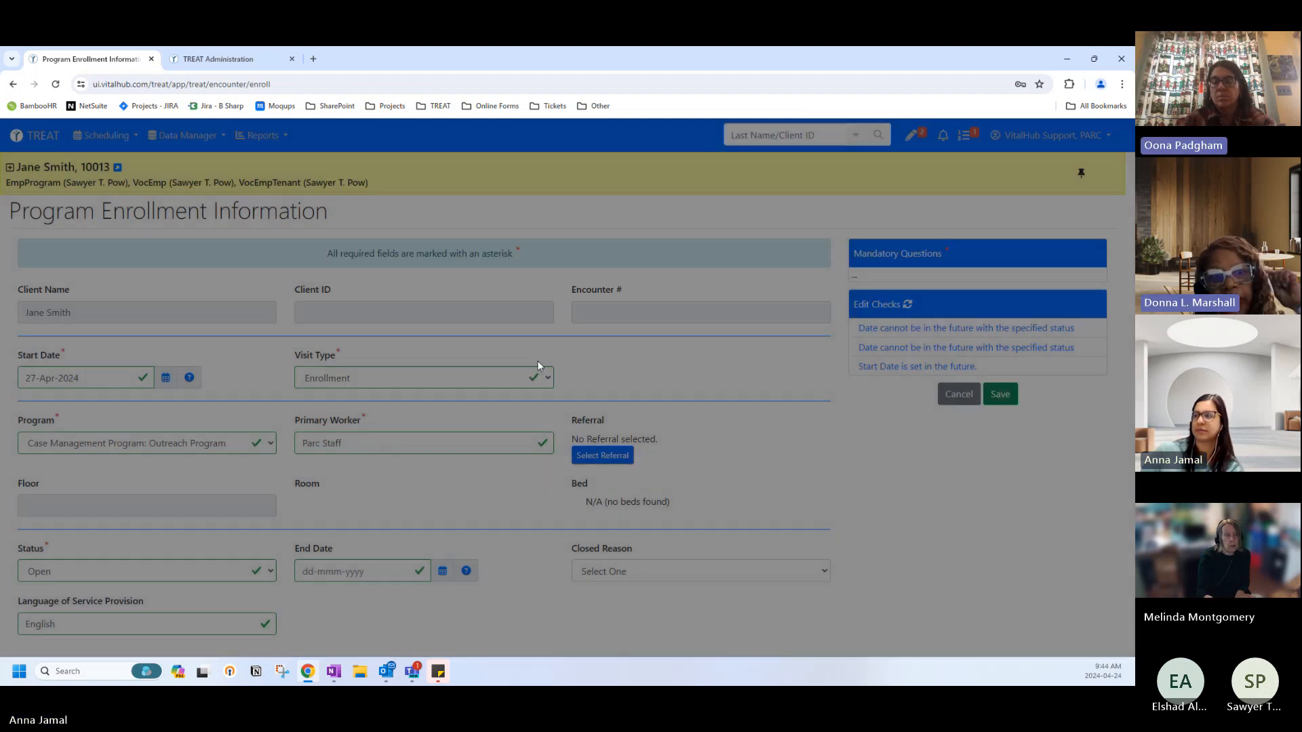
{"action": "left_click", "coordinate": [165, 378]}
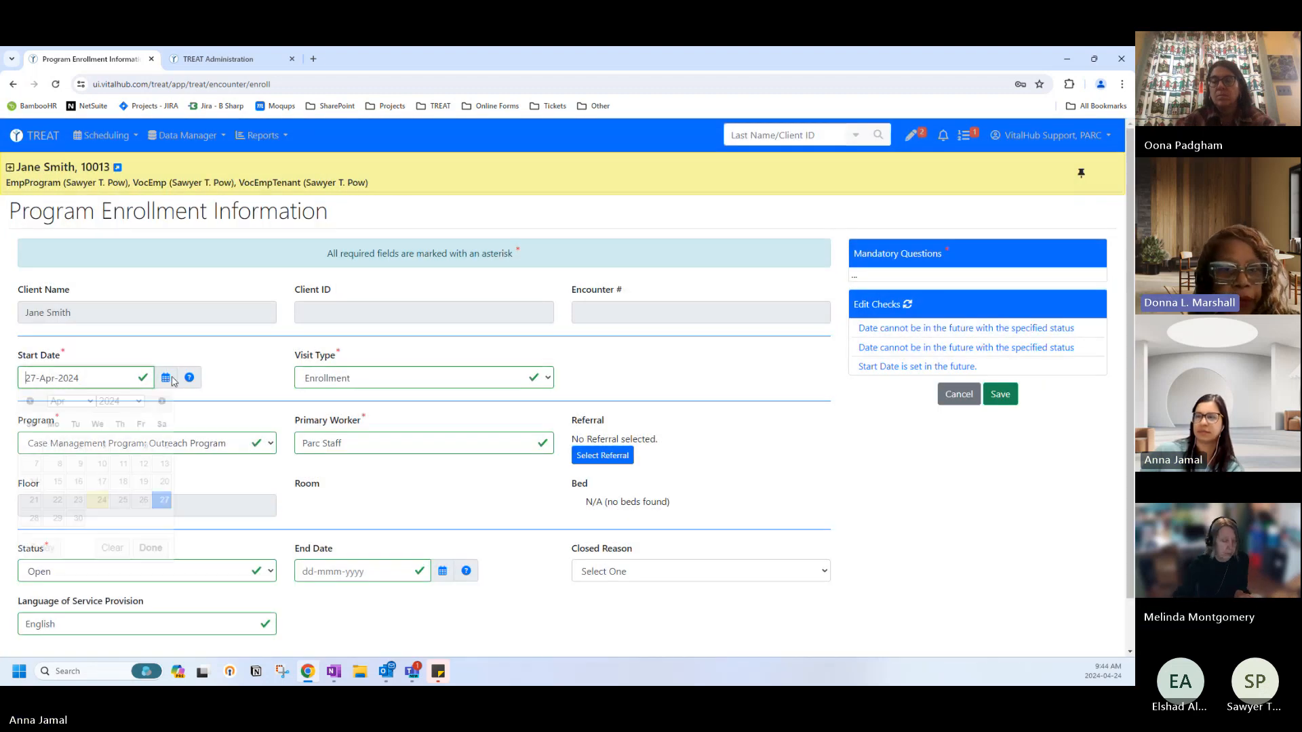
{"action": "left_click", "coordinate": [103, 502]}
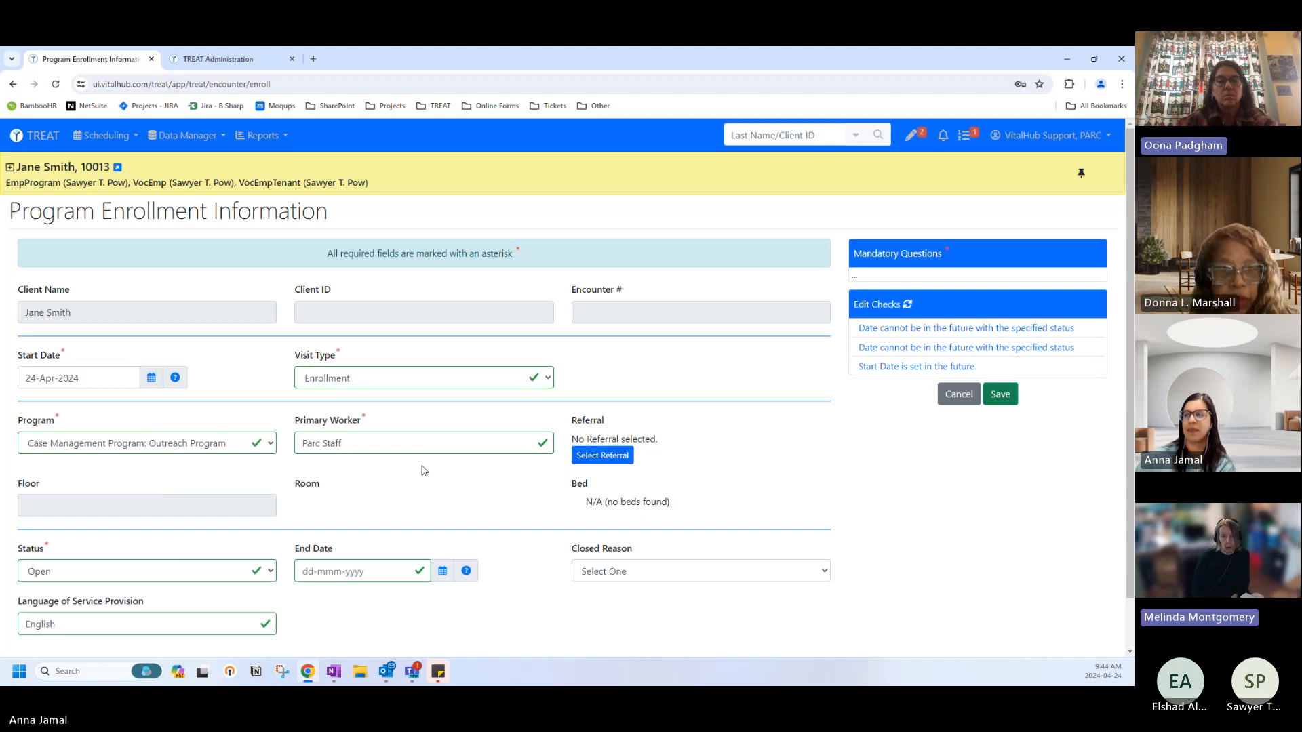
Link referral 1 (02-Apr-2024, Agency) to the enrollment from the client's referral list.
{"action": "left_click", "coordinate": [591, 455]}
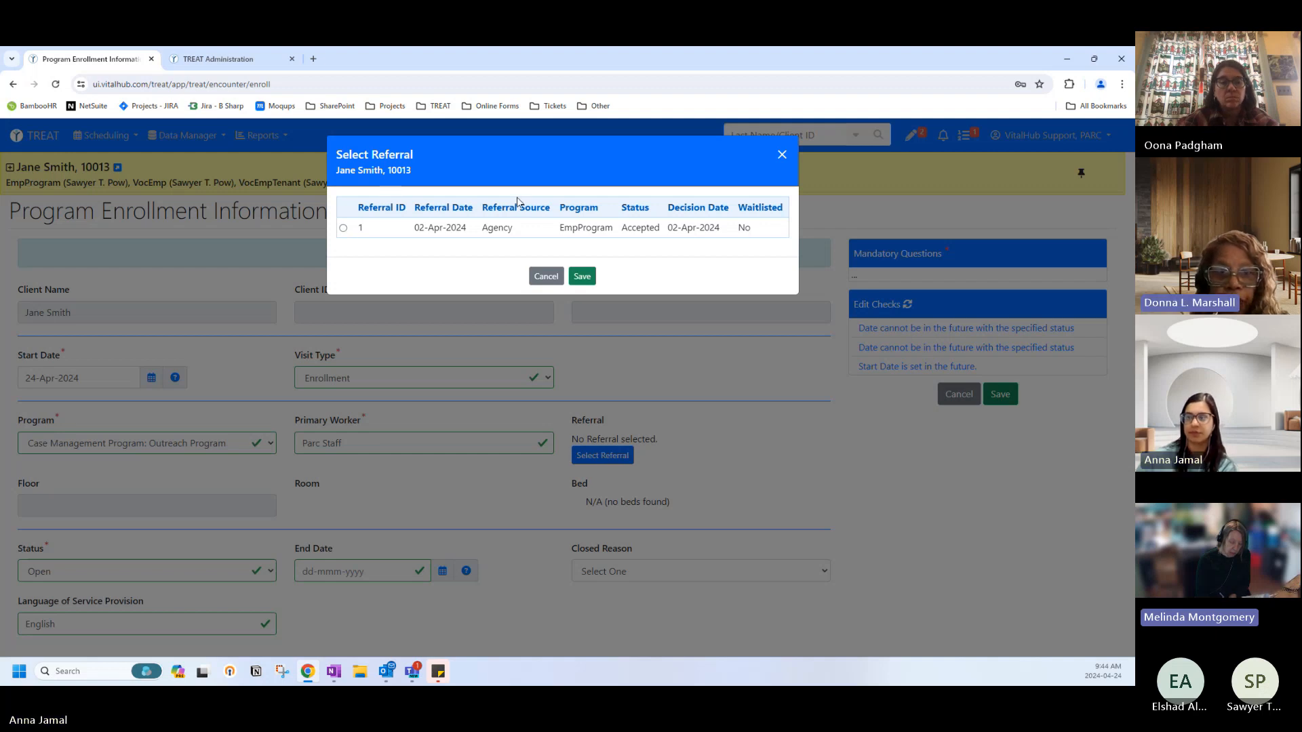
{"action": "left_click", "coordinate": [343, 230]}
{"action": "left_click", "coordinate": [582, 276]}
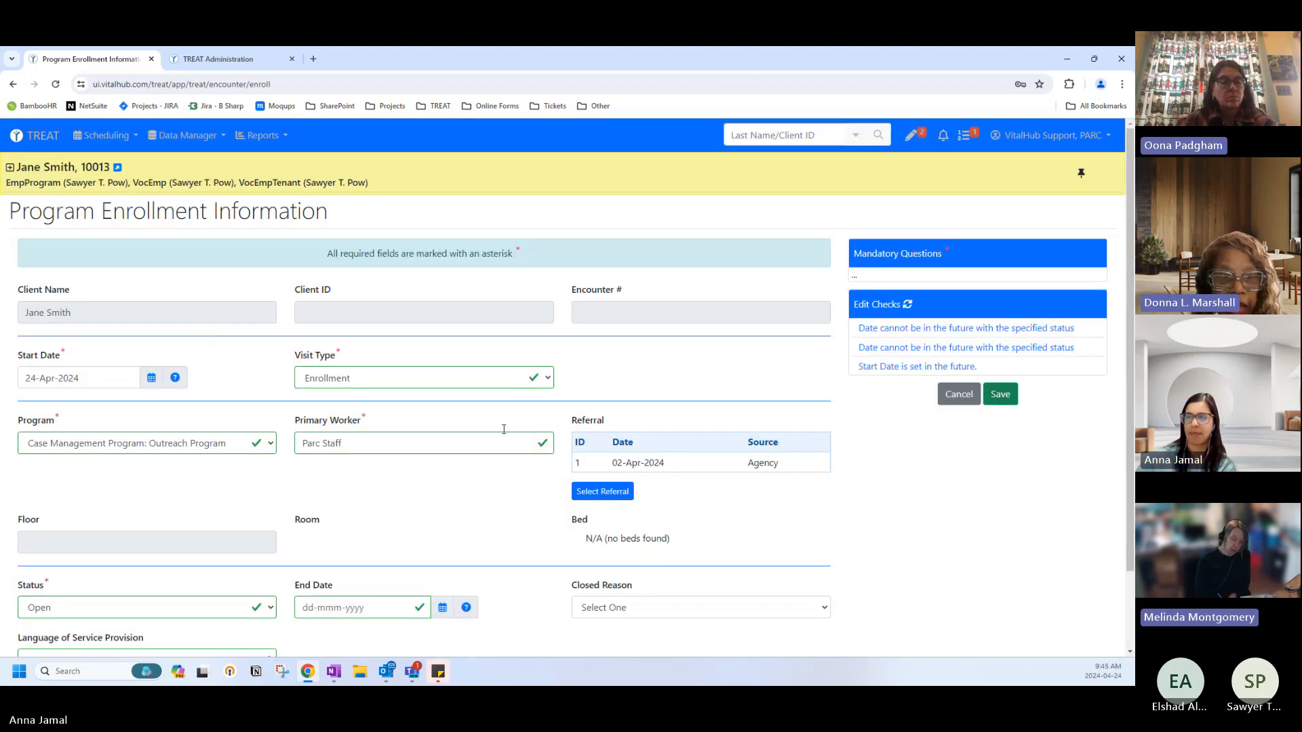
{"action": "scroll", "coordinate": [273, 421], "scroll_direction": "down", "scroll_amount": 2}
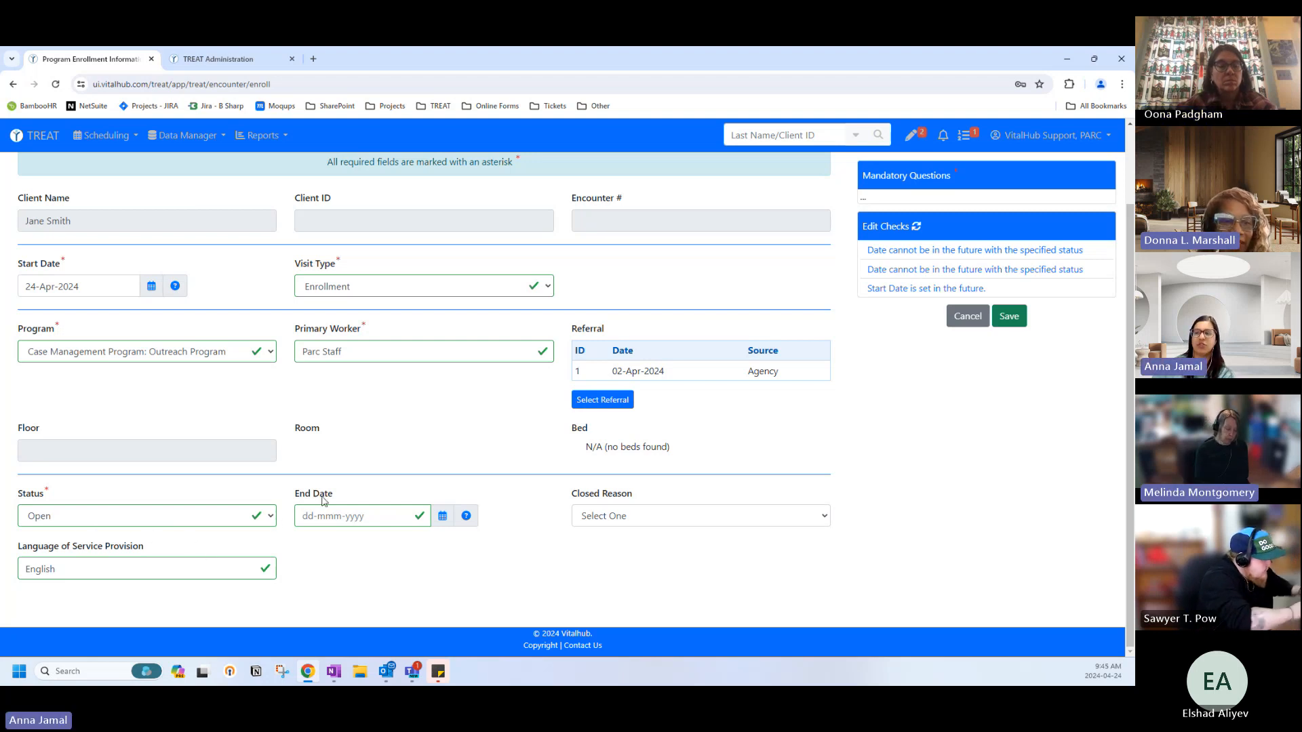
Run the save check, which reports no errors, then cancel the enrollment form without saving.
{"action": "left_click_drag", "start_coordinate": [283, 498], "coordinate": [296, 499]}
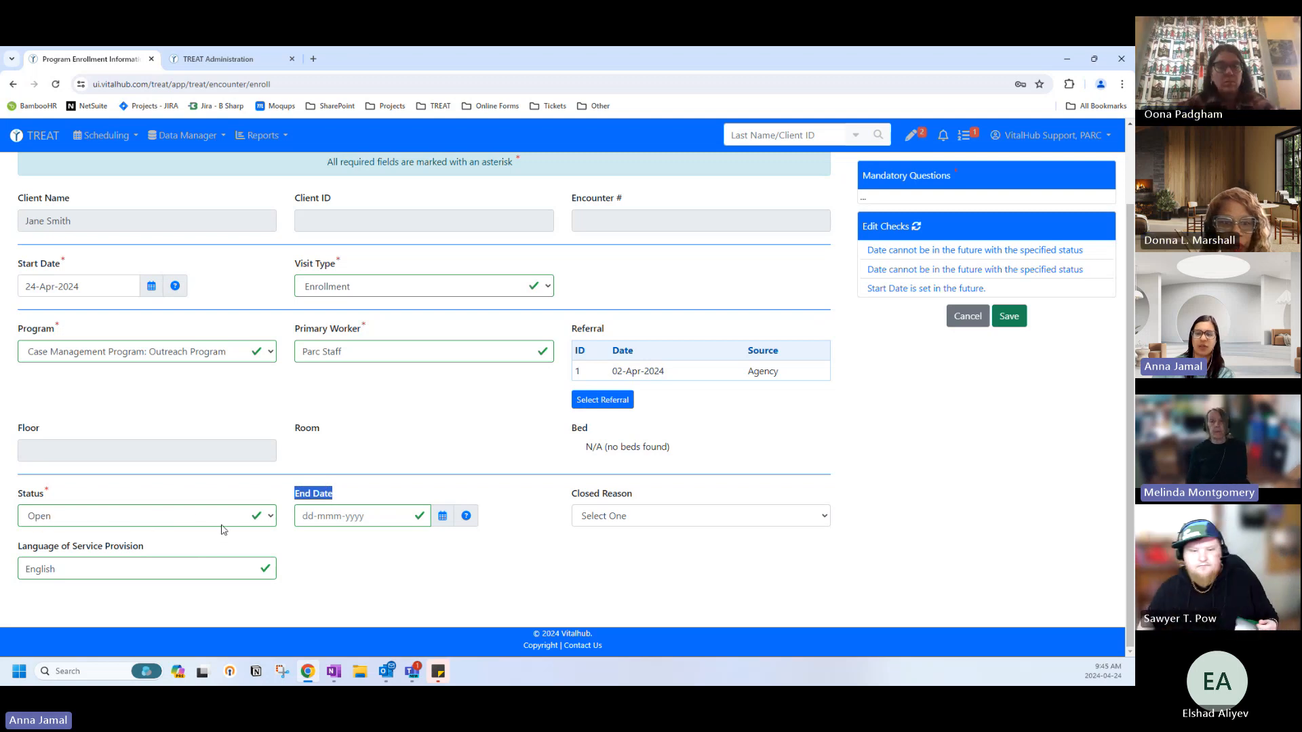
{"action": "left_click", "coordinate": [296, 567]}
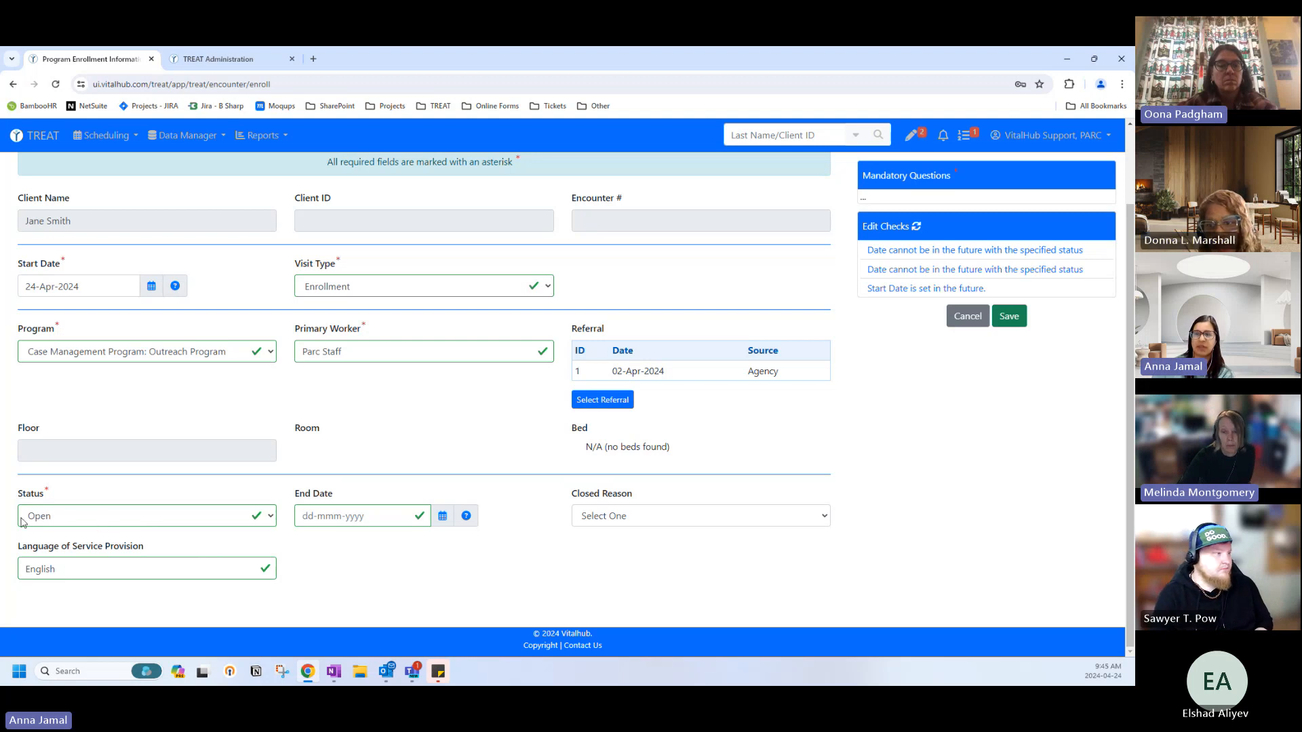
{"action": "left_click", "coordinate": [1010, 317]}
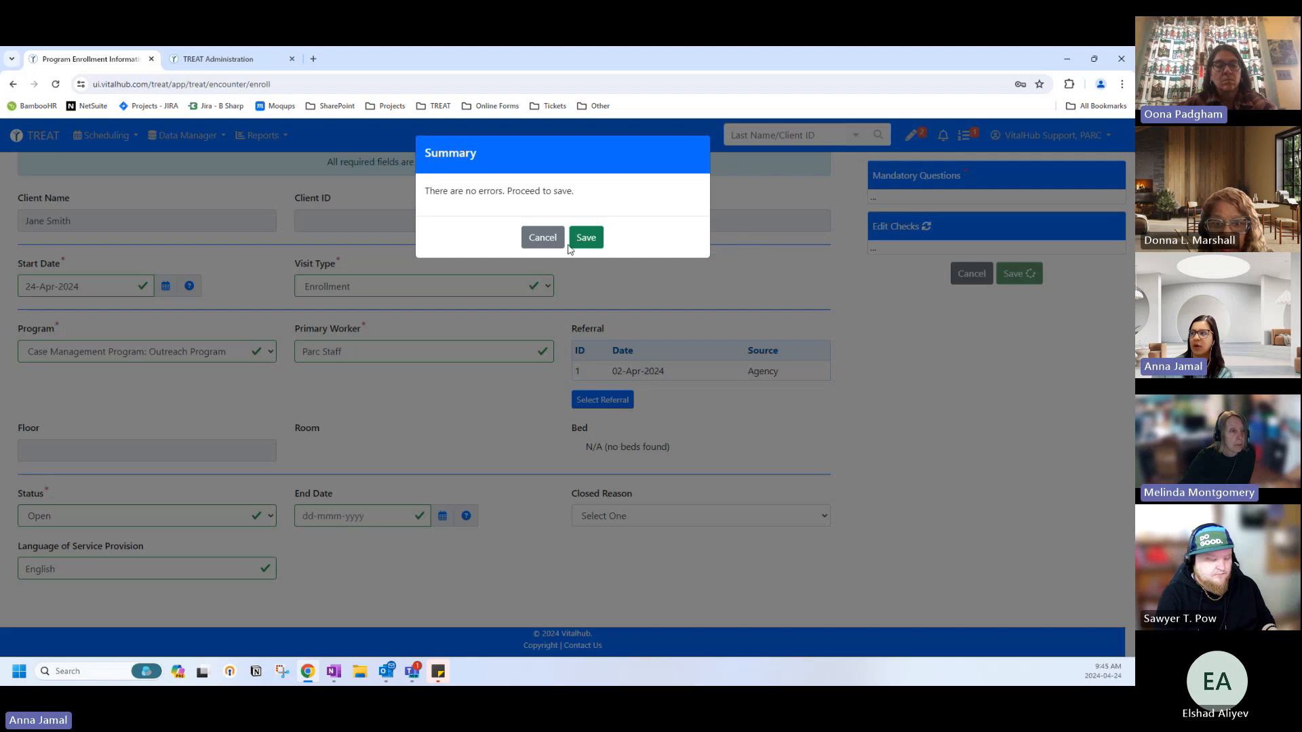
{"action": "left_click", "coordinate": [544, 249]}
{"action": "left_click", "coordinate": [976, 273]}
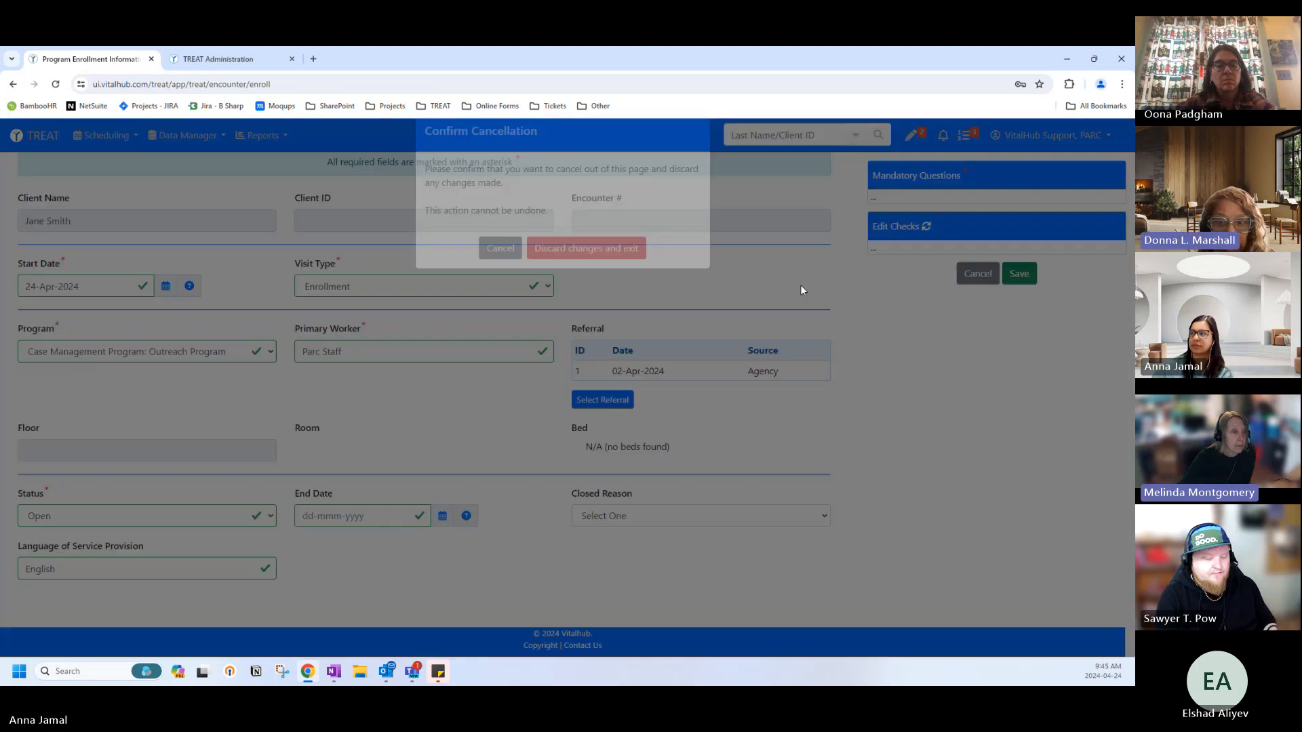
Choose 'Discard changes and exit' to drop the enrollment and return to Encounters.
{"action": "left_click", "coordinate": [593, 270]}
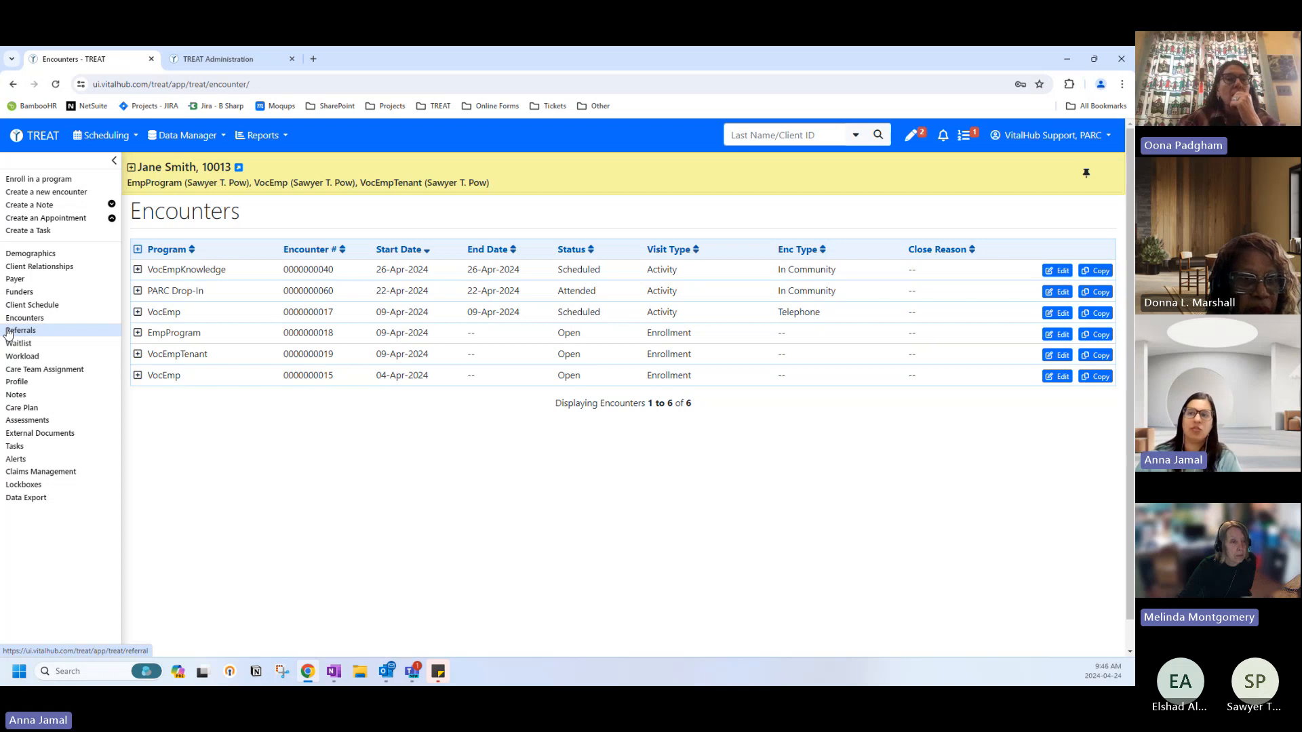
{"action": "left_click", "coordinate": [26, 319]}
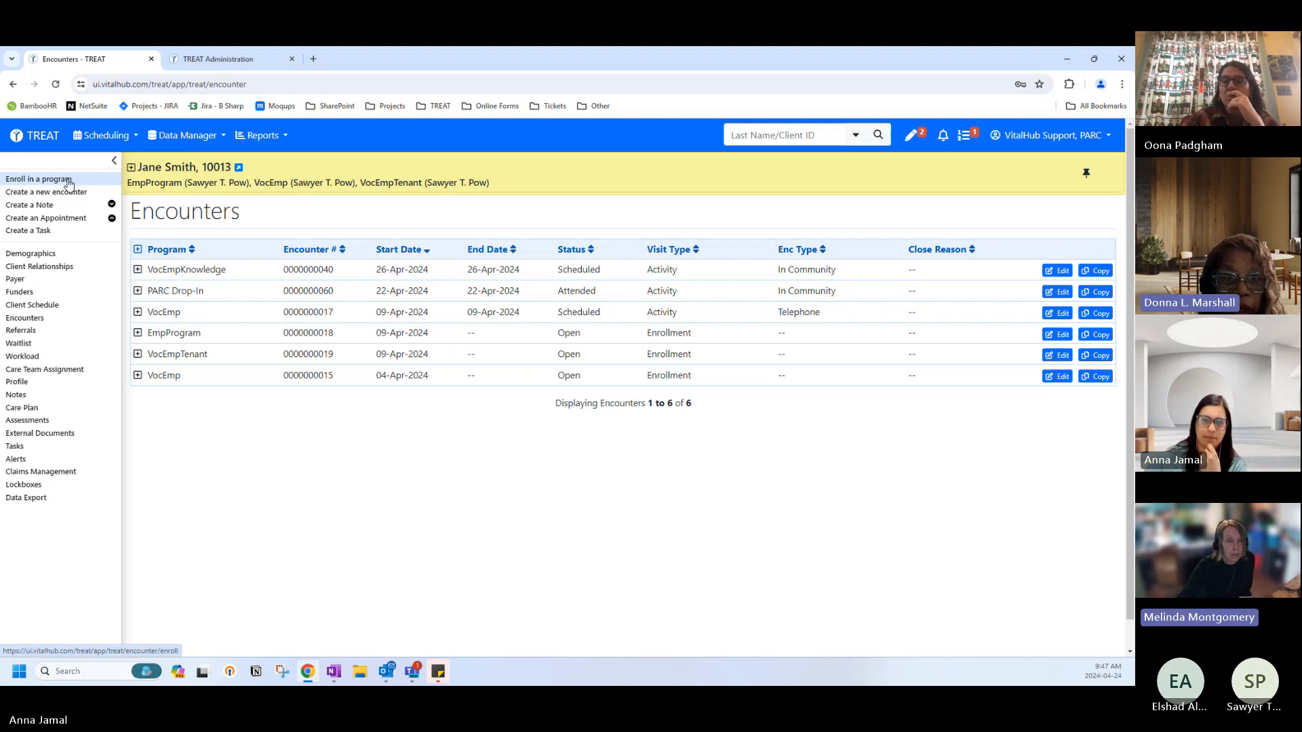
Start a new program enrollment, then cancel and discard it.
{"action": "left_click", "coordinate": [35, 183]}
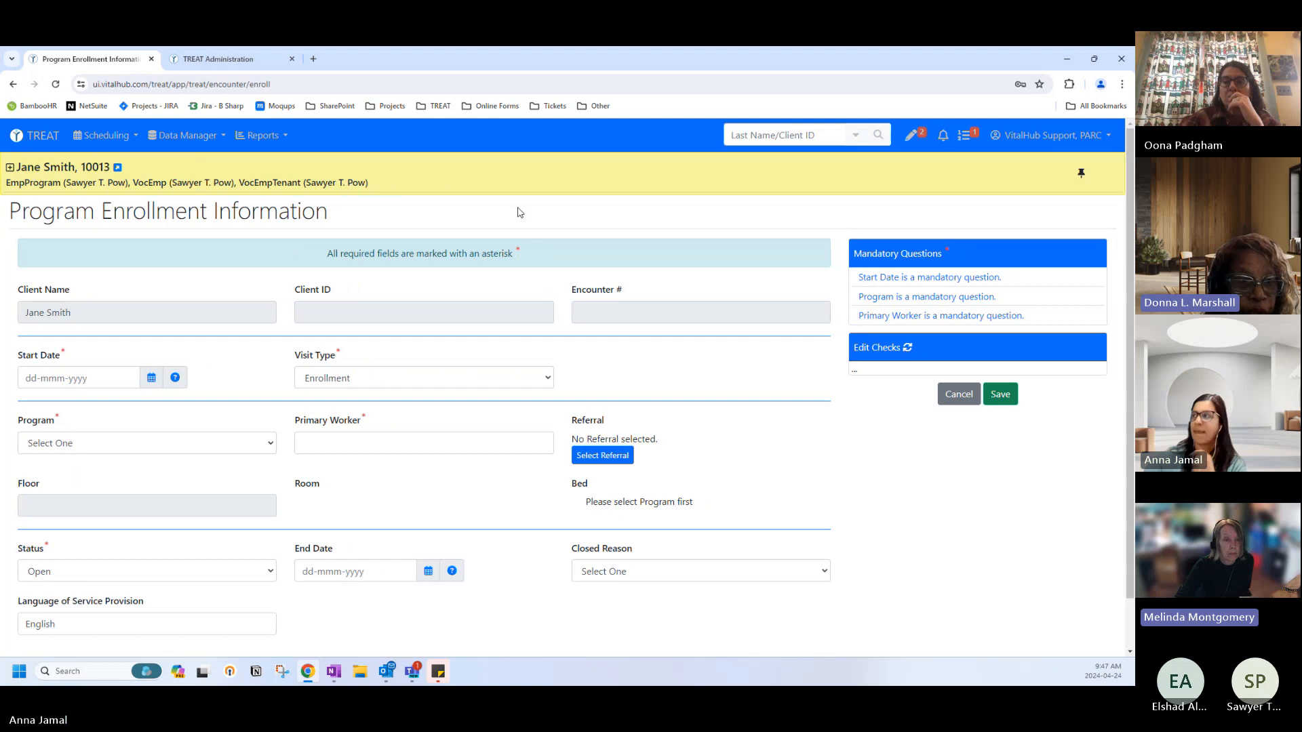
{"action": "left_click", "coordinate": [959, 396]}
{"action": "left_click", "coordinate": [586, 268]}
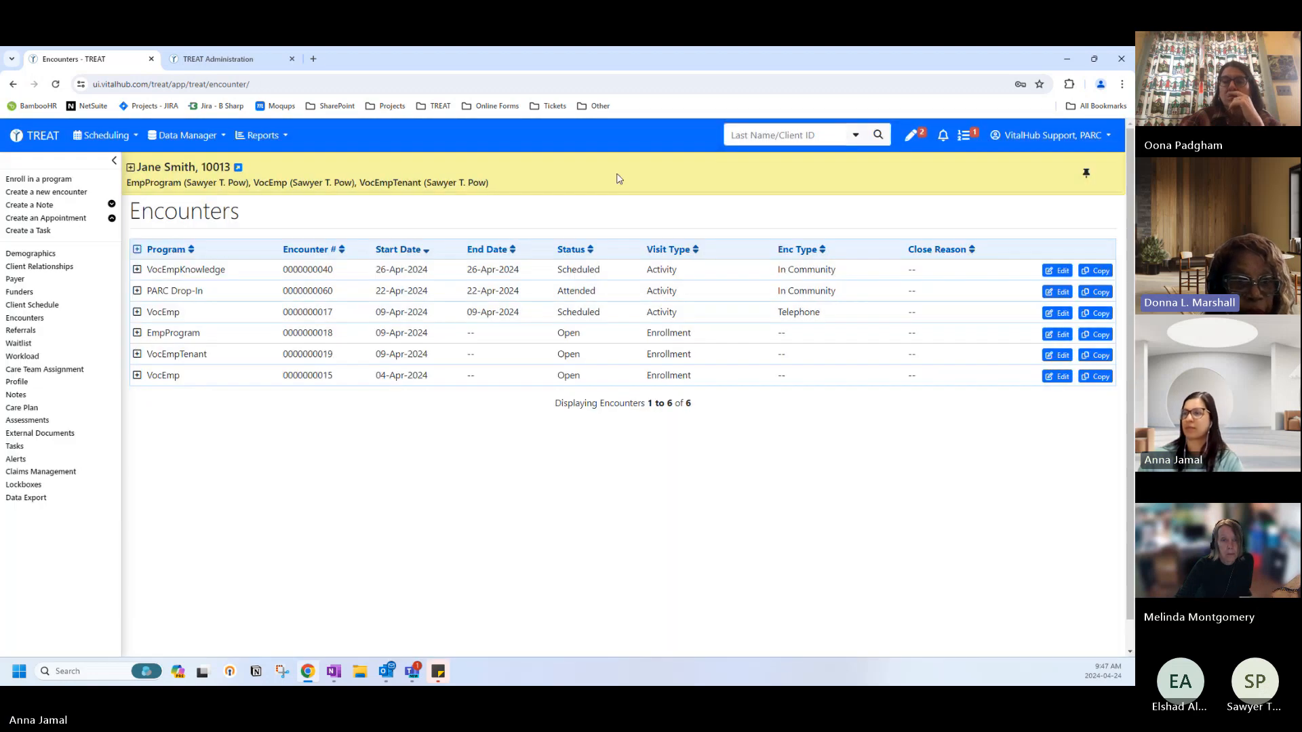
Open a fresh Program Enrollment form, leaving the Start Date picker without choosing a date.
{"action": "left_click", "coordinate": [71, 181]}
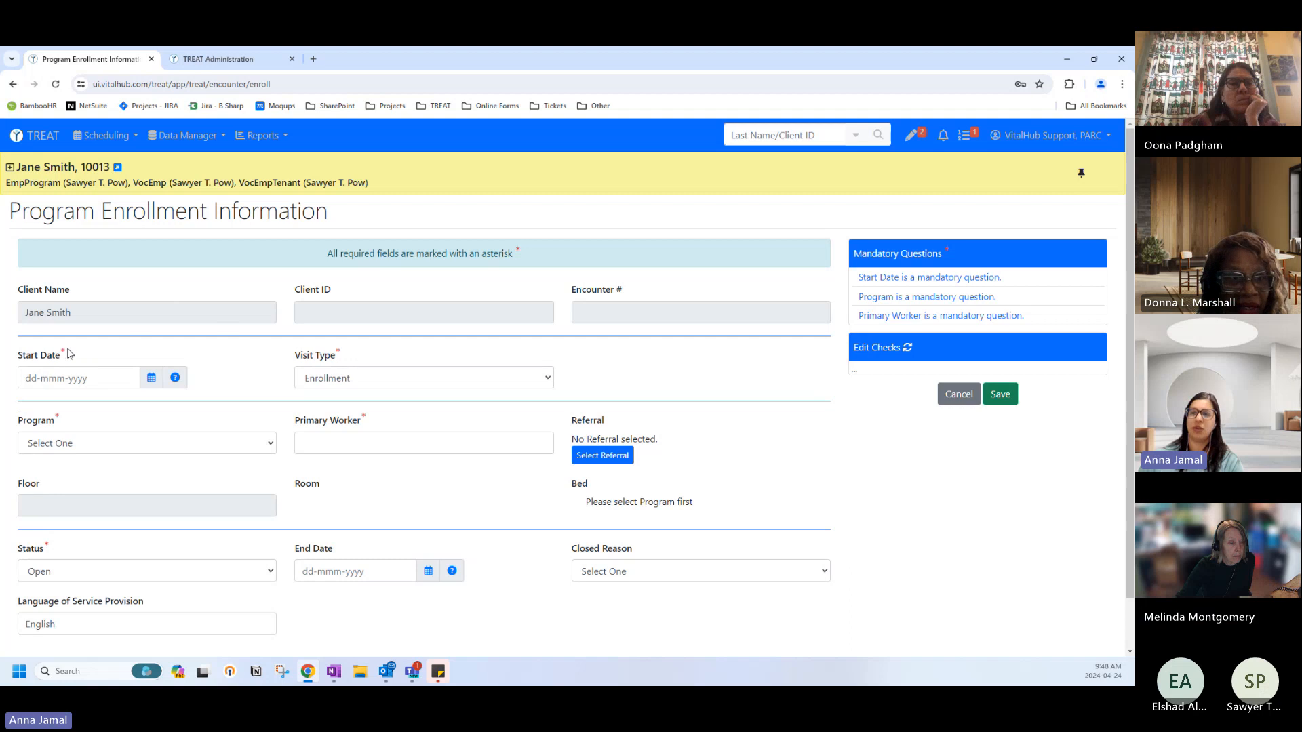
{"action": "left_click", "coordinate": [52, 372]}
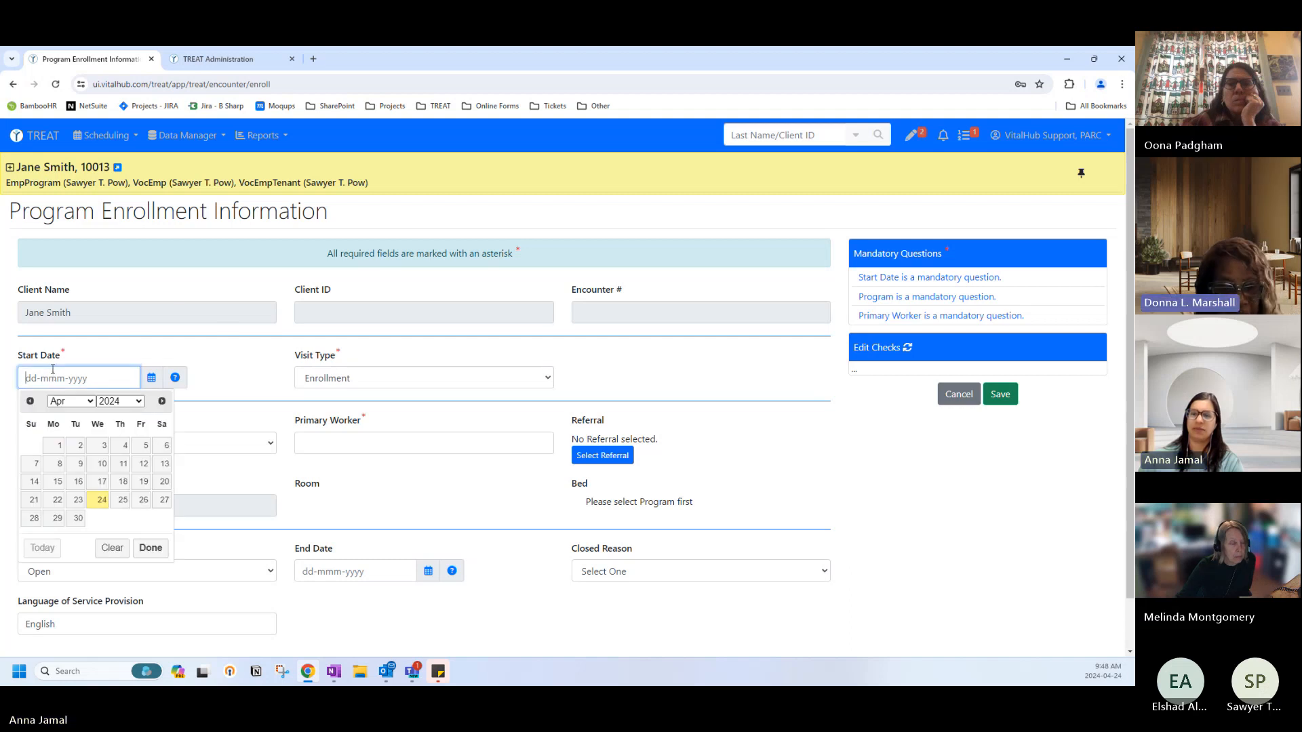
{"action": "left_click", "coordinate": [146, 356]}
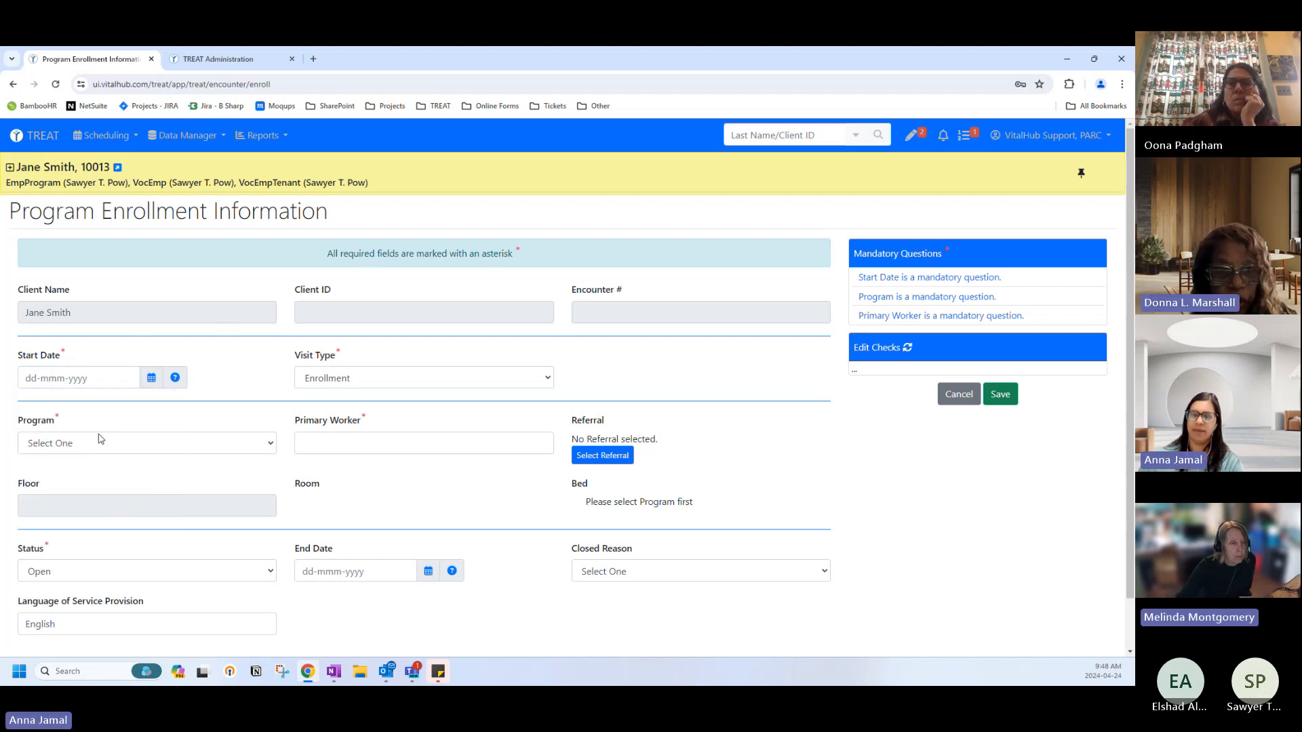
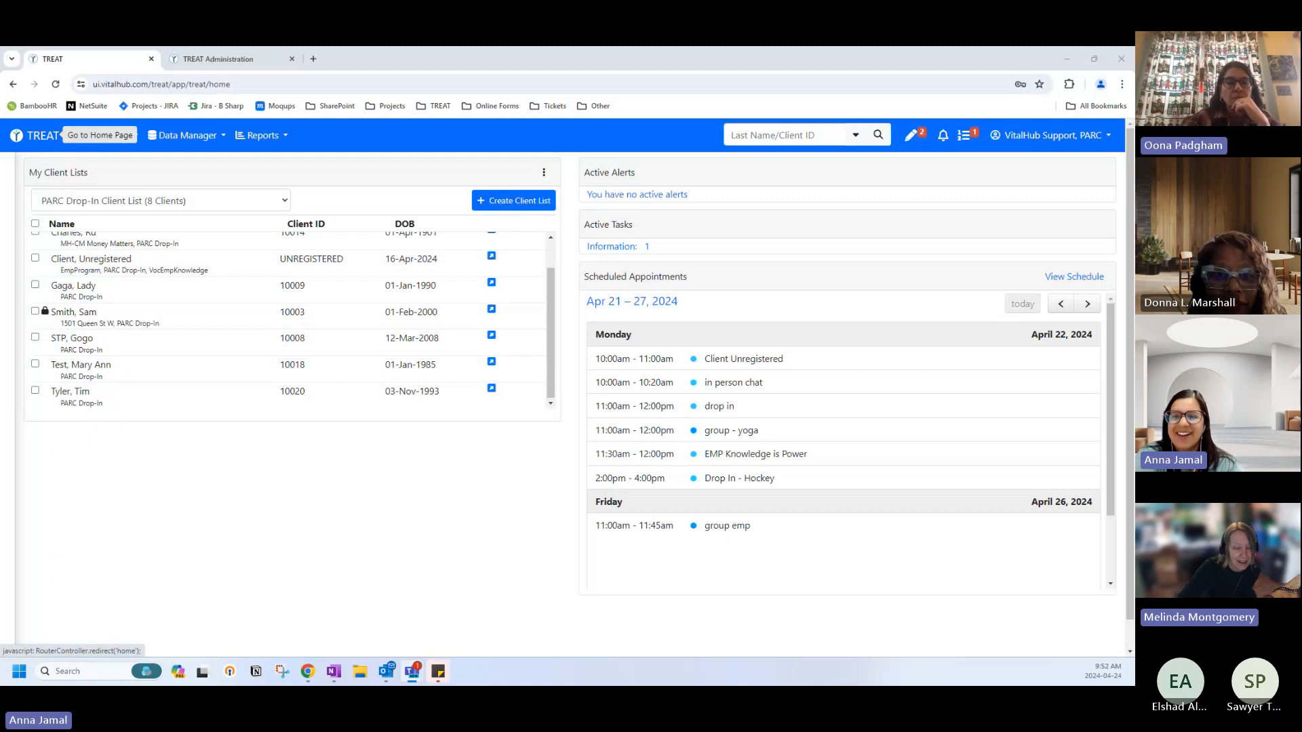
{"action": "left_click", "coordinate": [26, 137]}
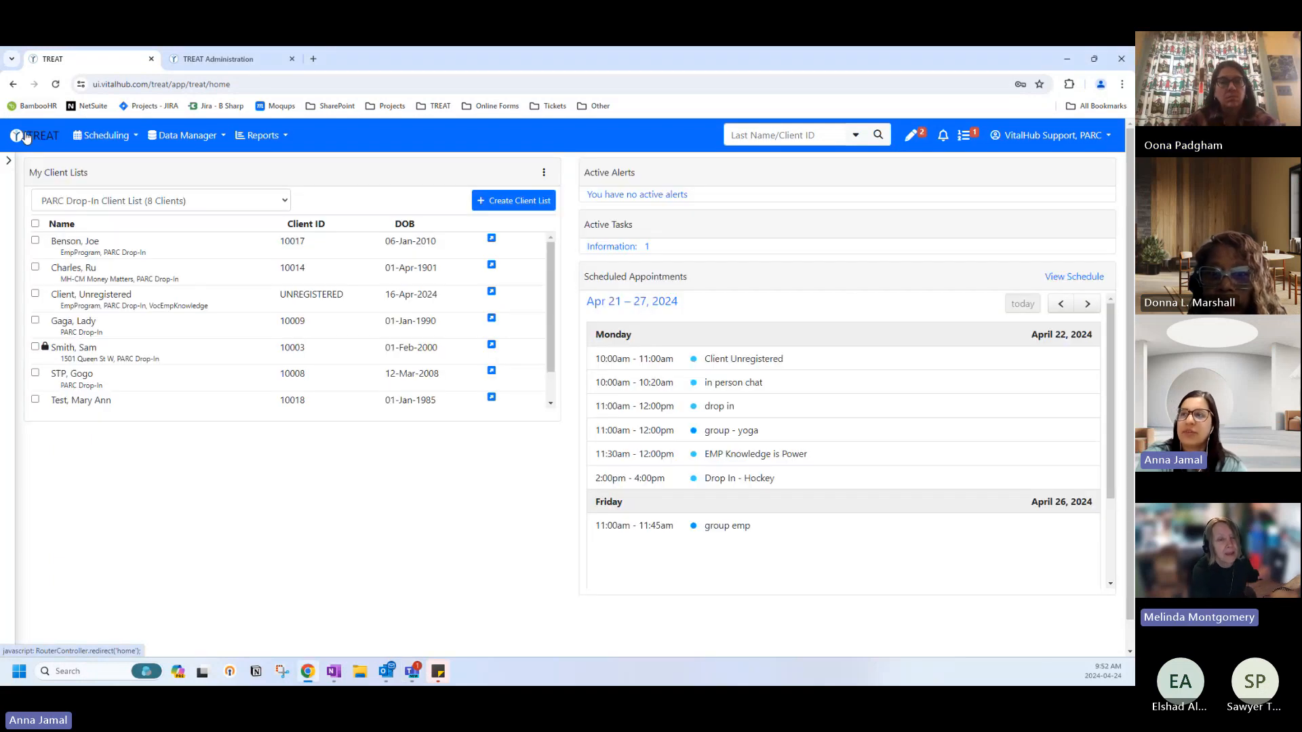
{"action": "left_click", "coordinate": [68, 201]}
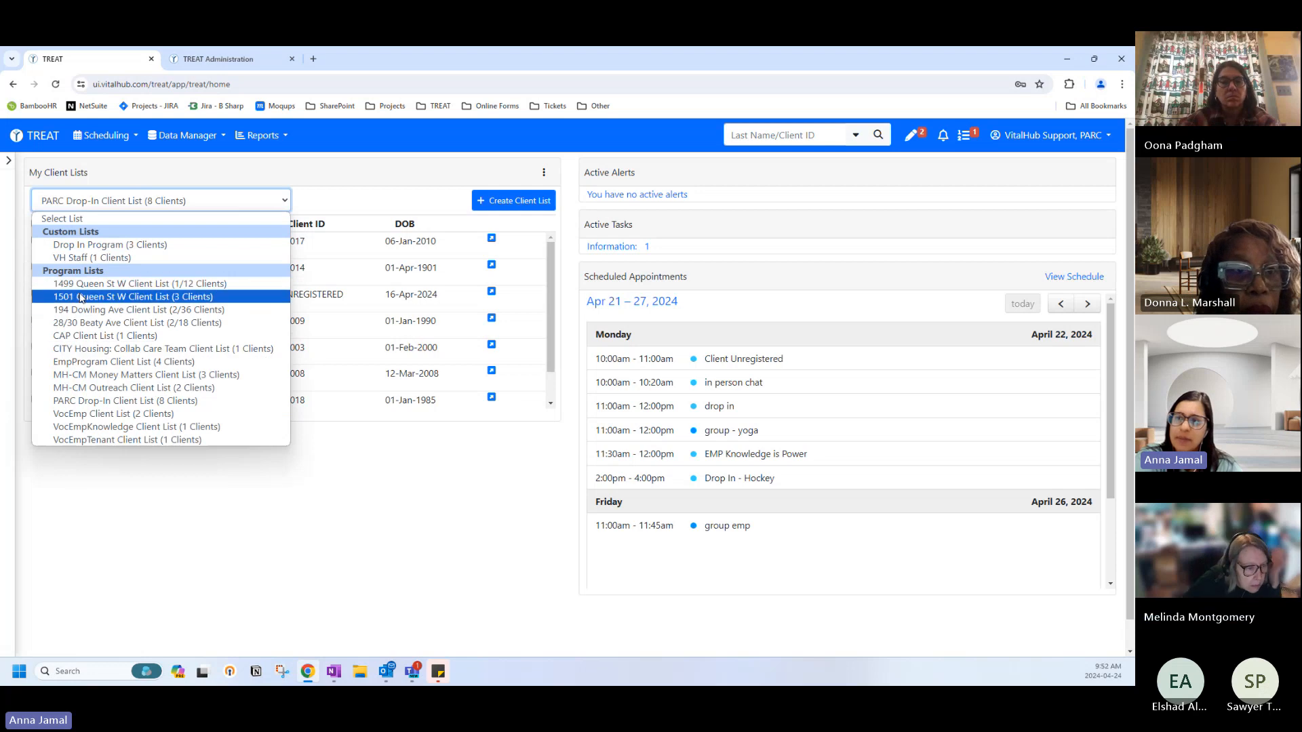
{"action": "left_click", "coordinate": [93, 404]}
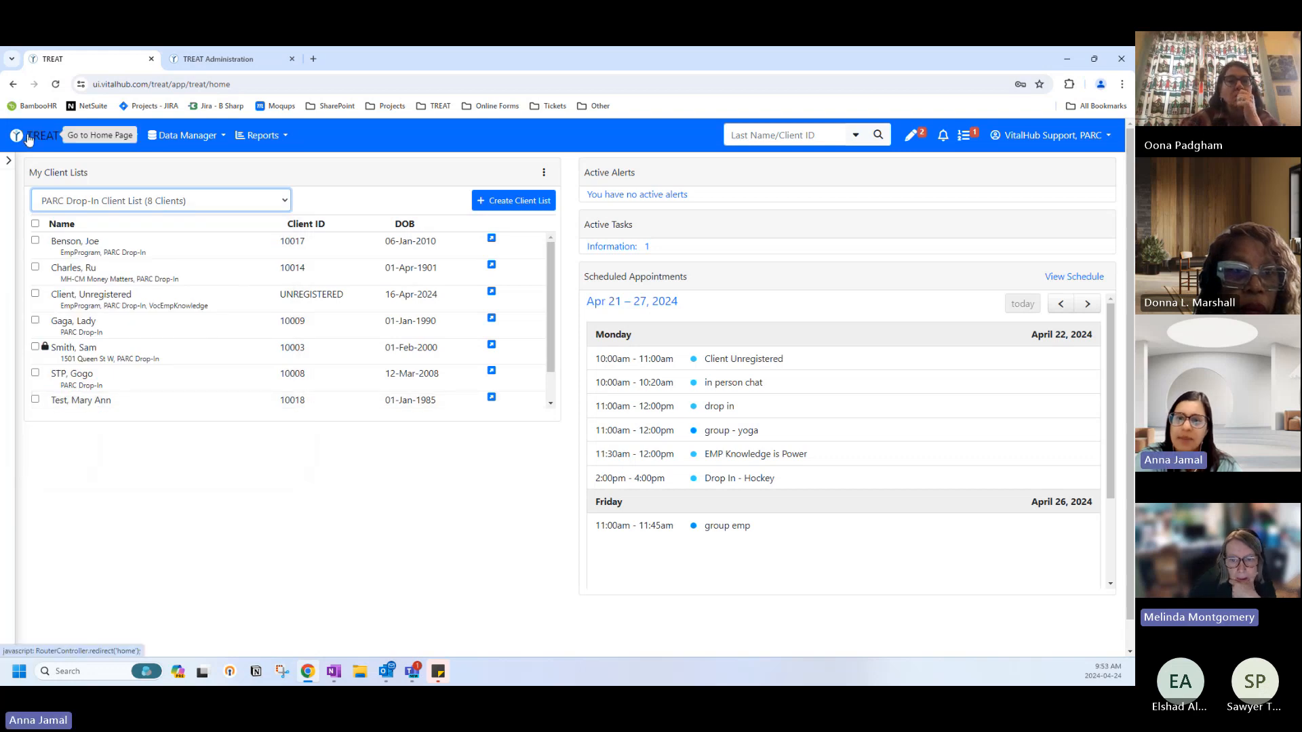
{"action": "left_click", "coordinate": [104, 206]}
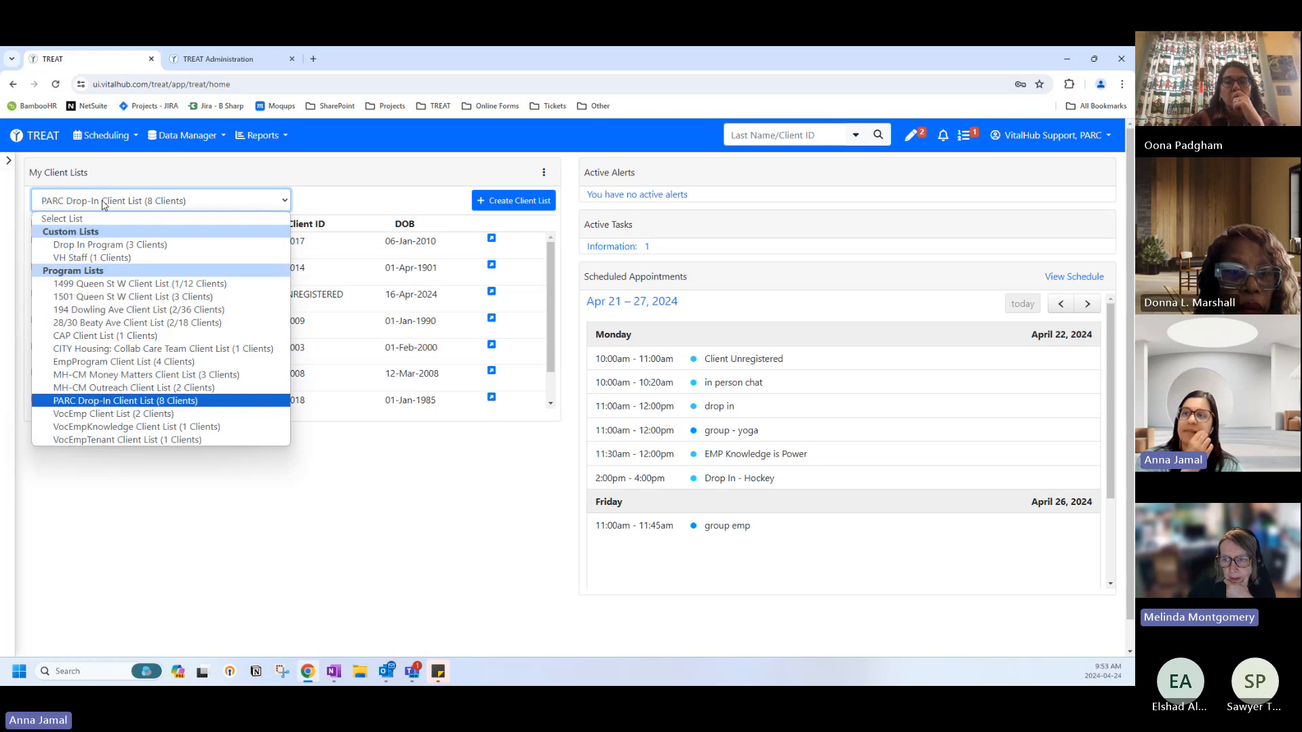
{"action": "left_click", "coordinate": [68, 183]}
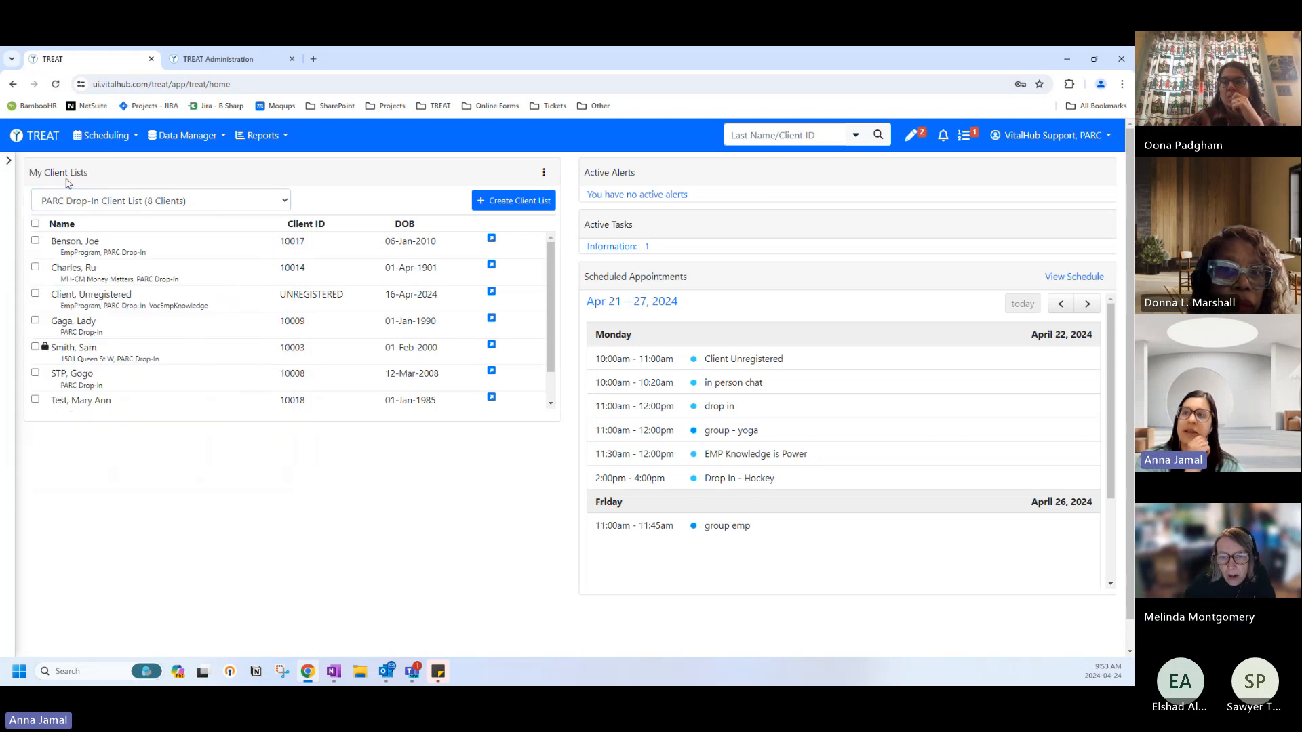
{"action": "left_click", "coordinate": [117, 205]}
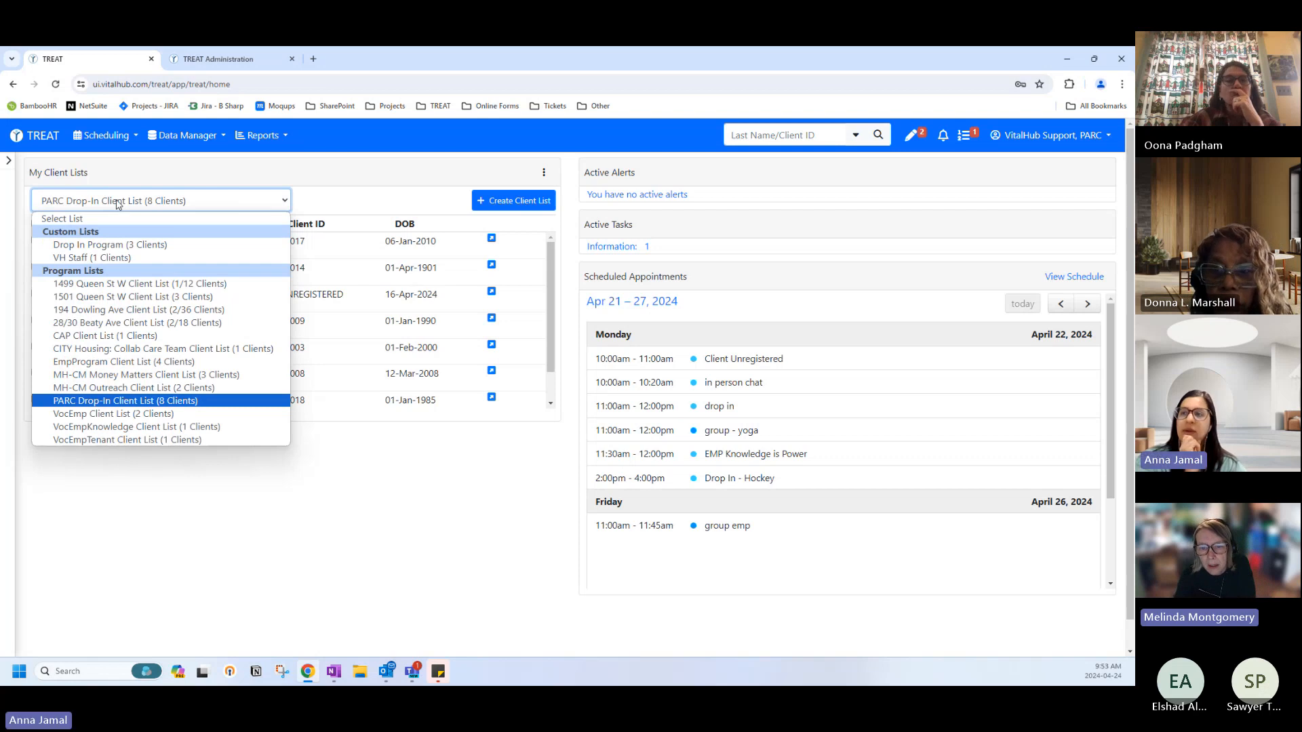
{"action": "left_click", "coordinate": [77, 407]}
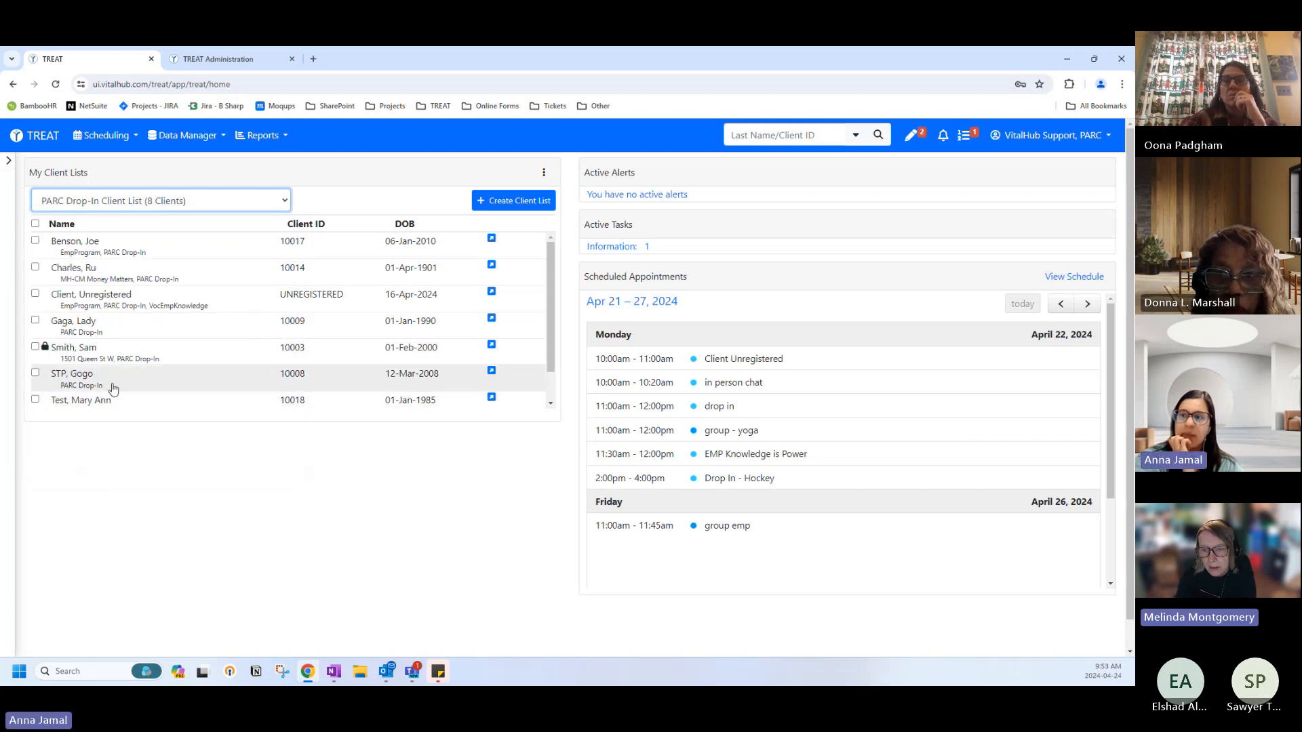
{"action": "scroll", "coordinate": [112, 388], "scroll_direction": "down", "scroll_amount": 1}
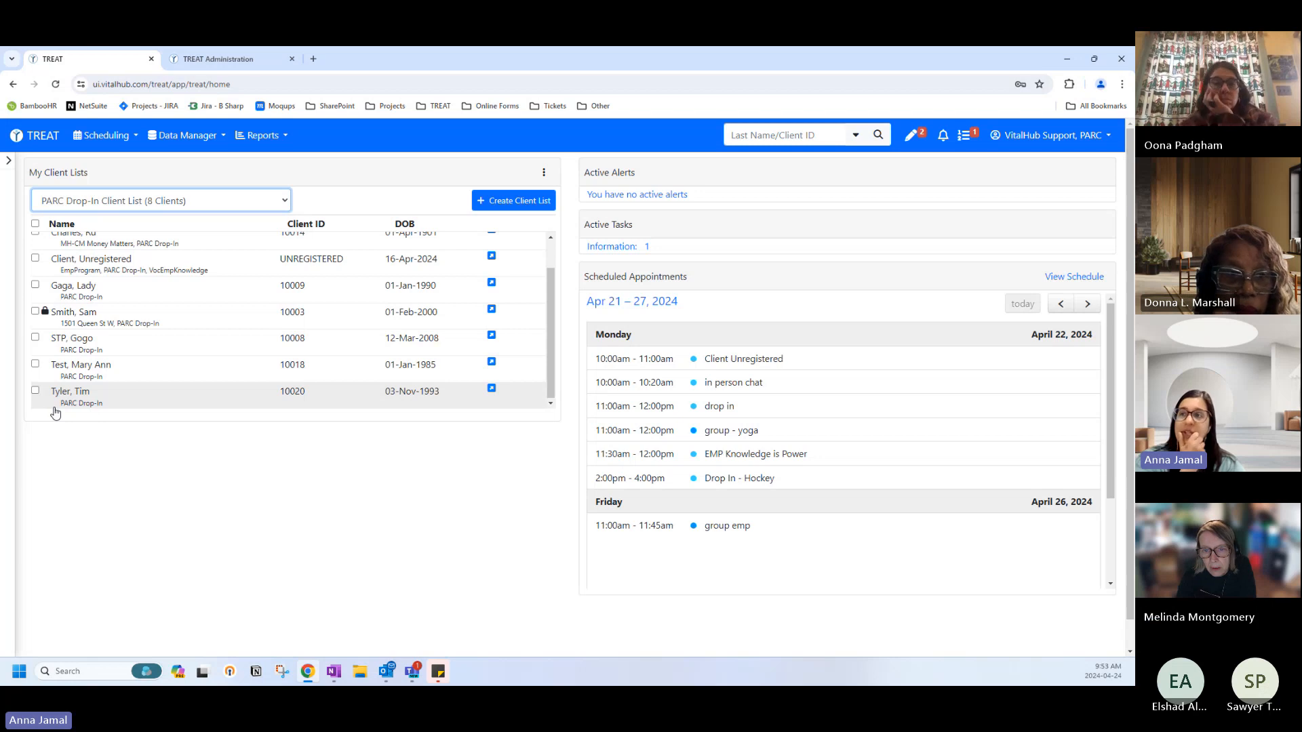
{"action": "left_click", "coordinate": [179, 201]}
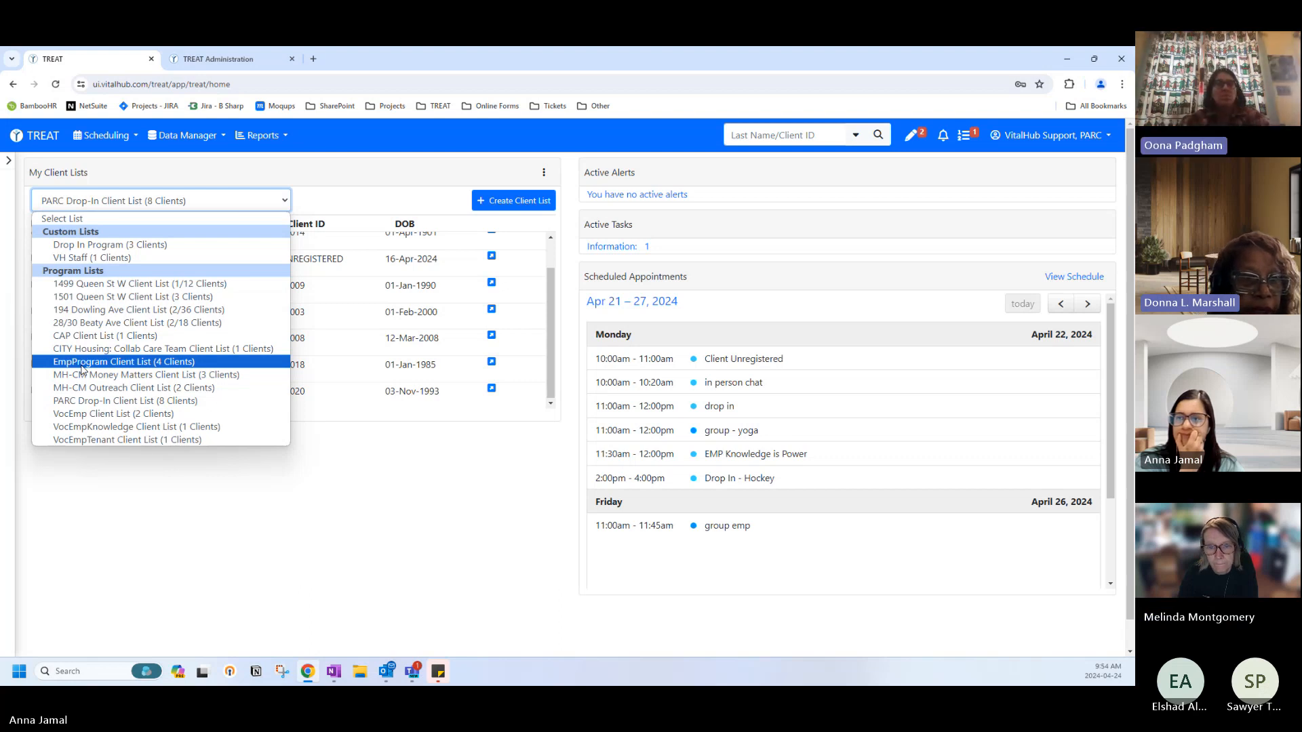
Open the Client, Unregistered record and start a program enrolment, browsing the available programs.
{"action": "left_click", "coordinate": [76, 465]}
{"action": "left_click", "coordinate": [71, 264]}
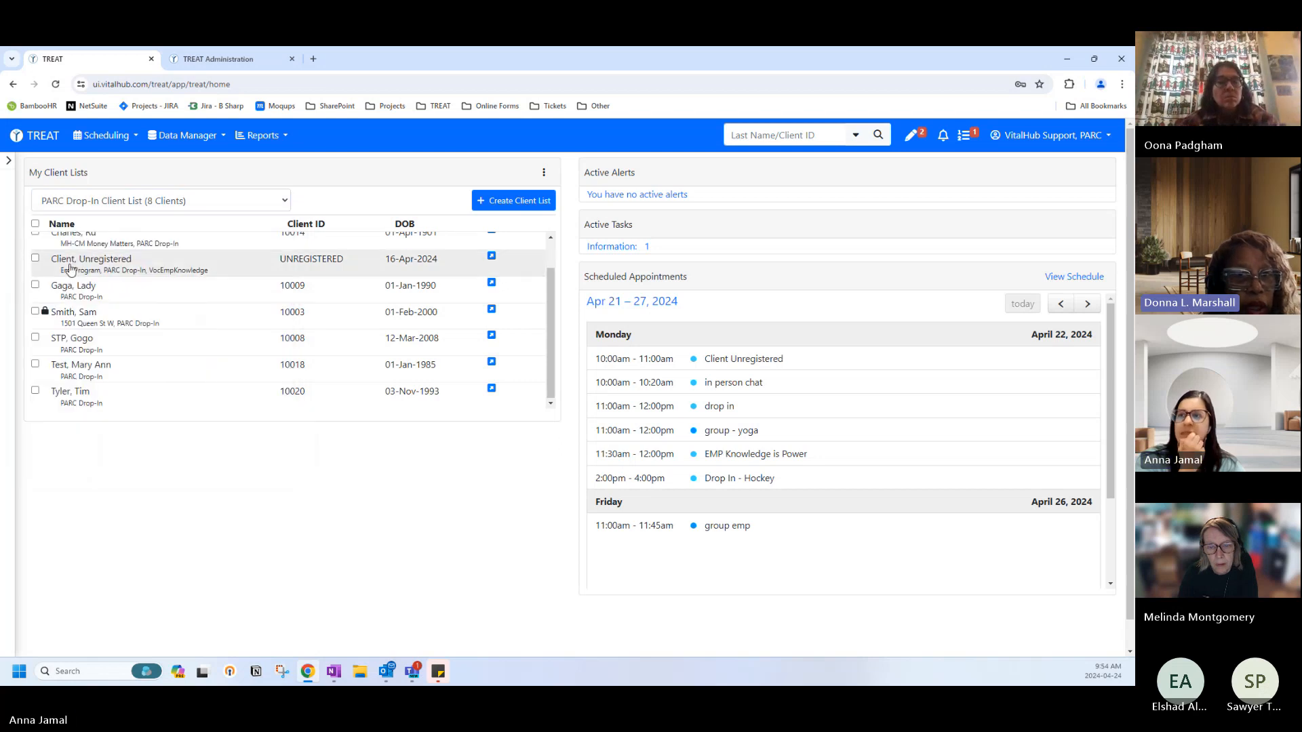
{"action": "left_click", "coordinate": [38, 179]}
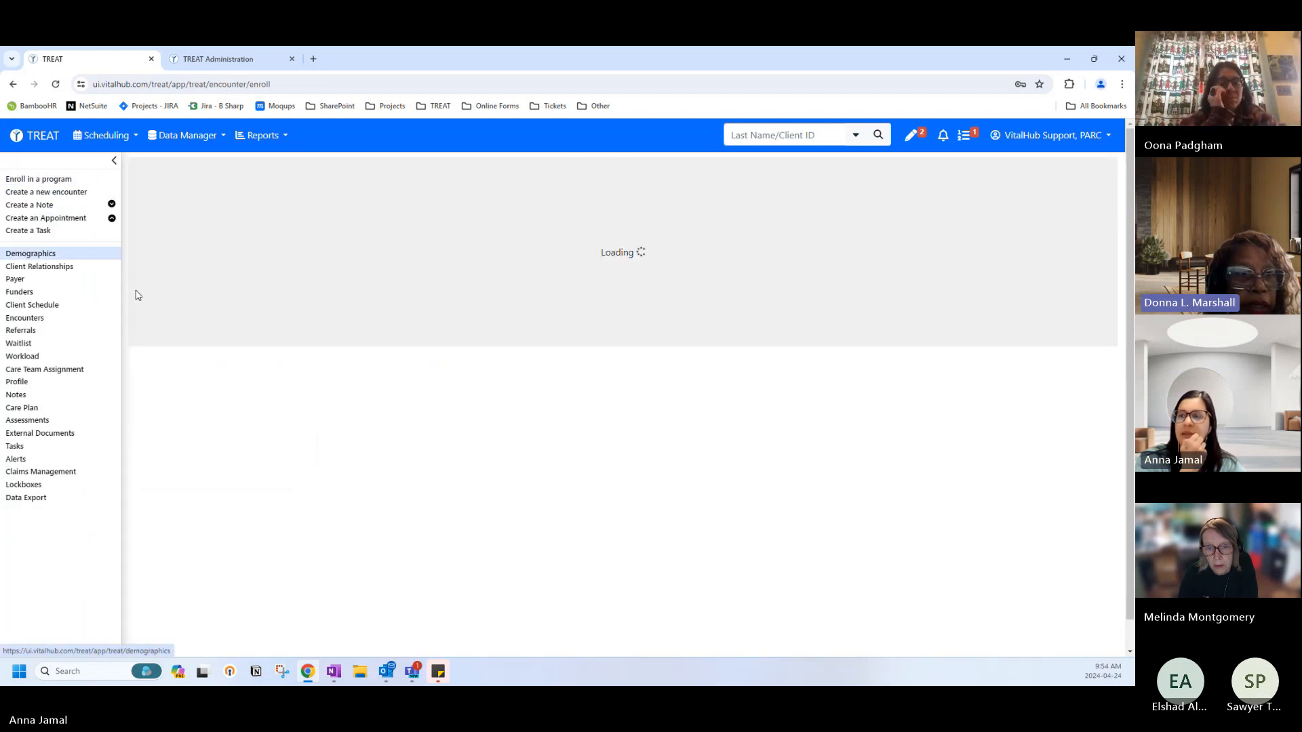
{"action": "left_click", "coordinate": [154, 445]}
{"action": "scroll", "coordinate": [122, 416], "scroll_direction": "down", "scroll_amount": 2}
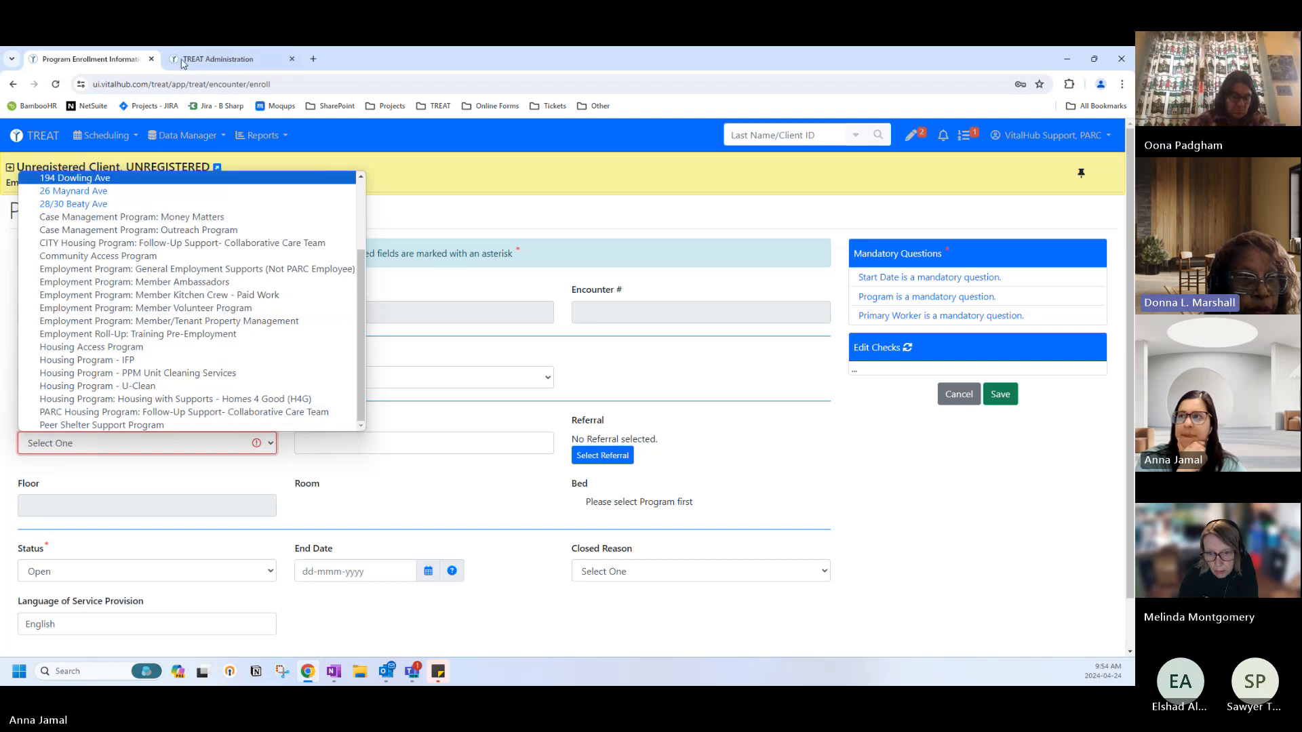
Glance at the Administration site's organization details, then cancel and discard the enrolment and return home.
{"action": "left_click", "coordinate": [218, 59]}
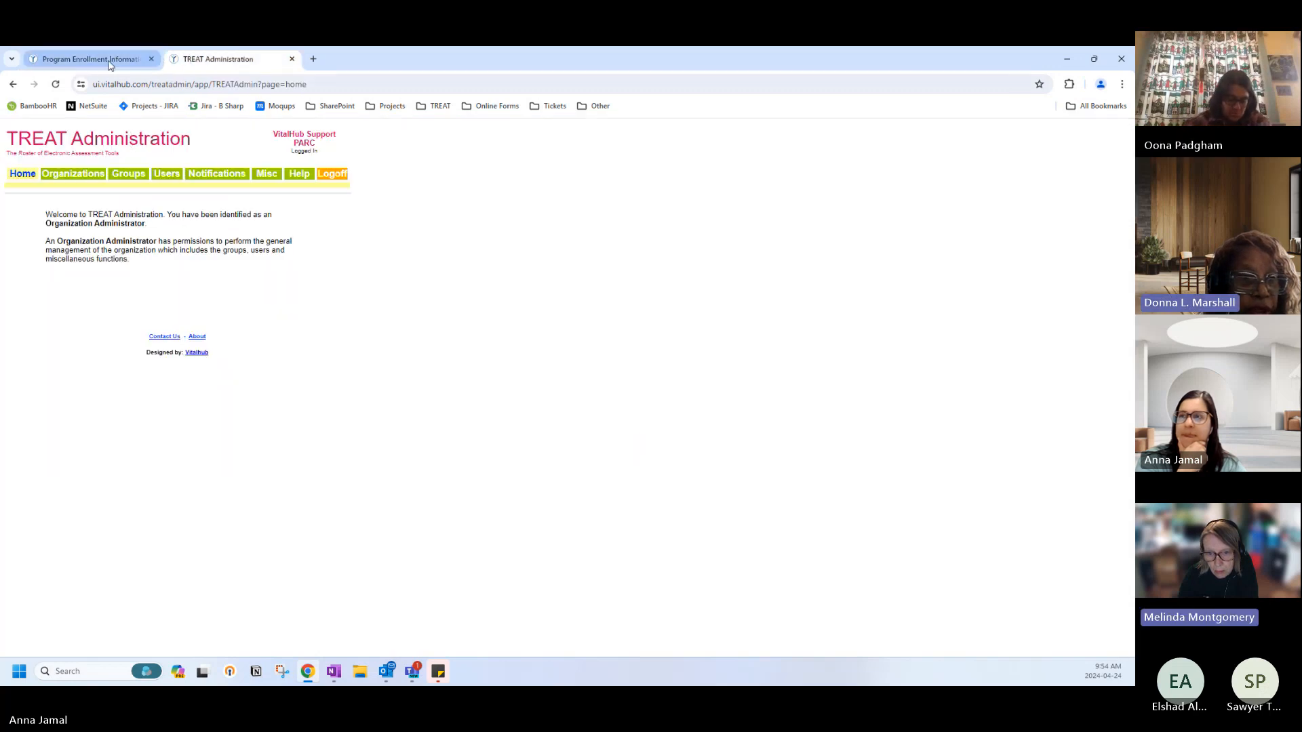
{"action": "left_click", "coordinate": [73, 175]}
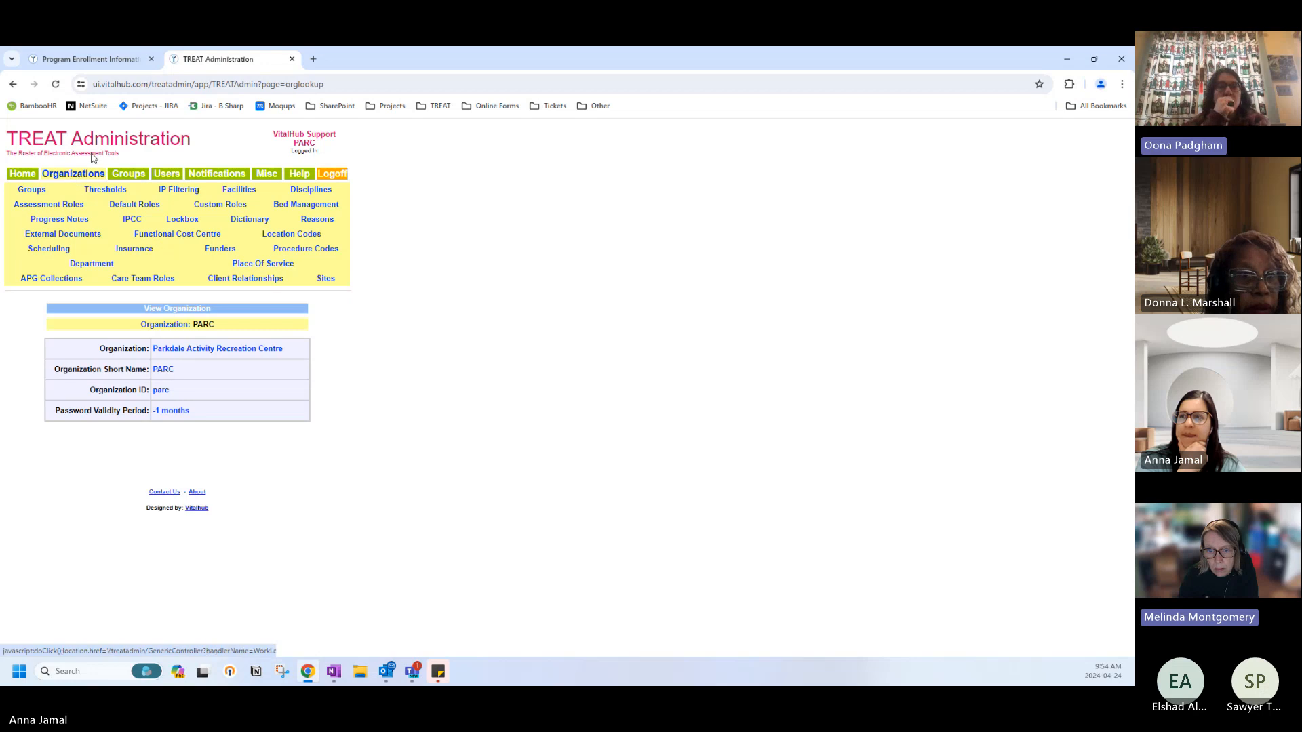
{"action": "left_click", "coordinate": [89, 59]}
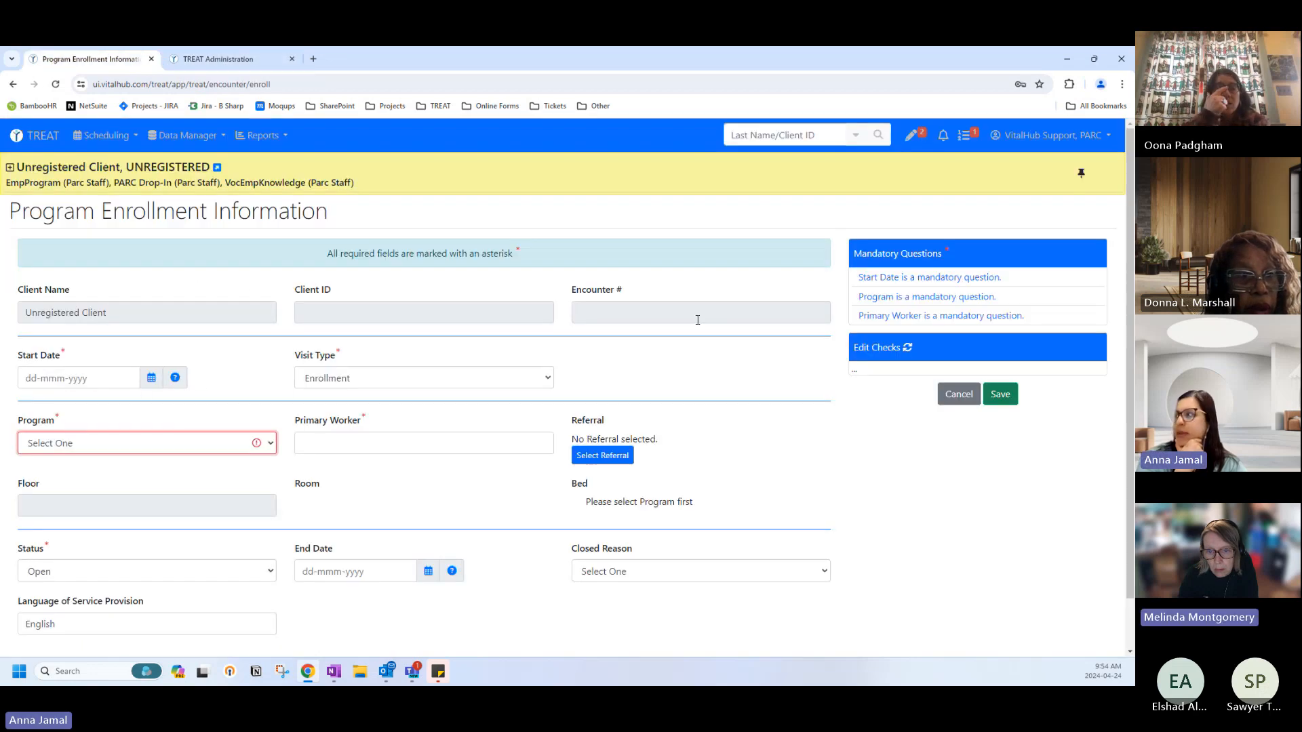
{"action": "left_click", "coordinate": [942, 398]}
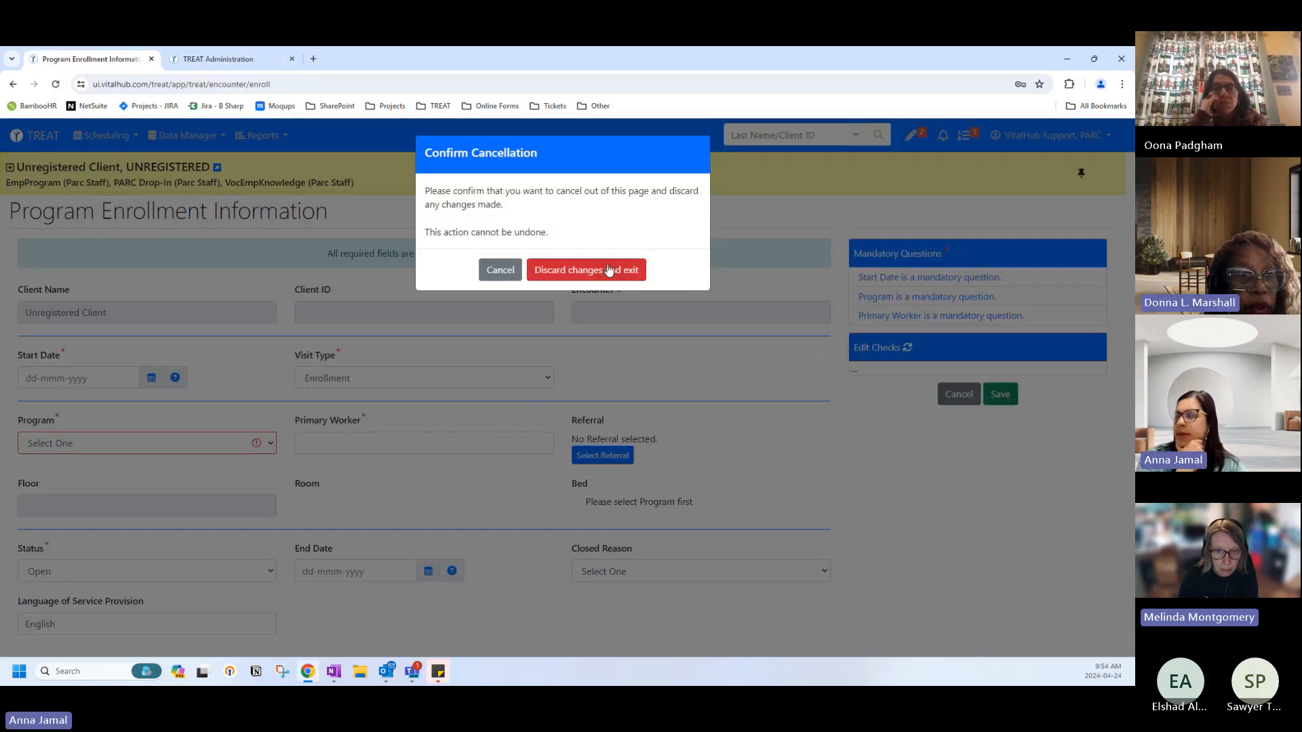
{"action": "left_click", "coordinate": [605, 271]}
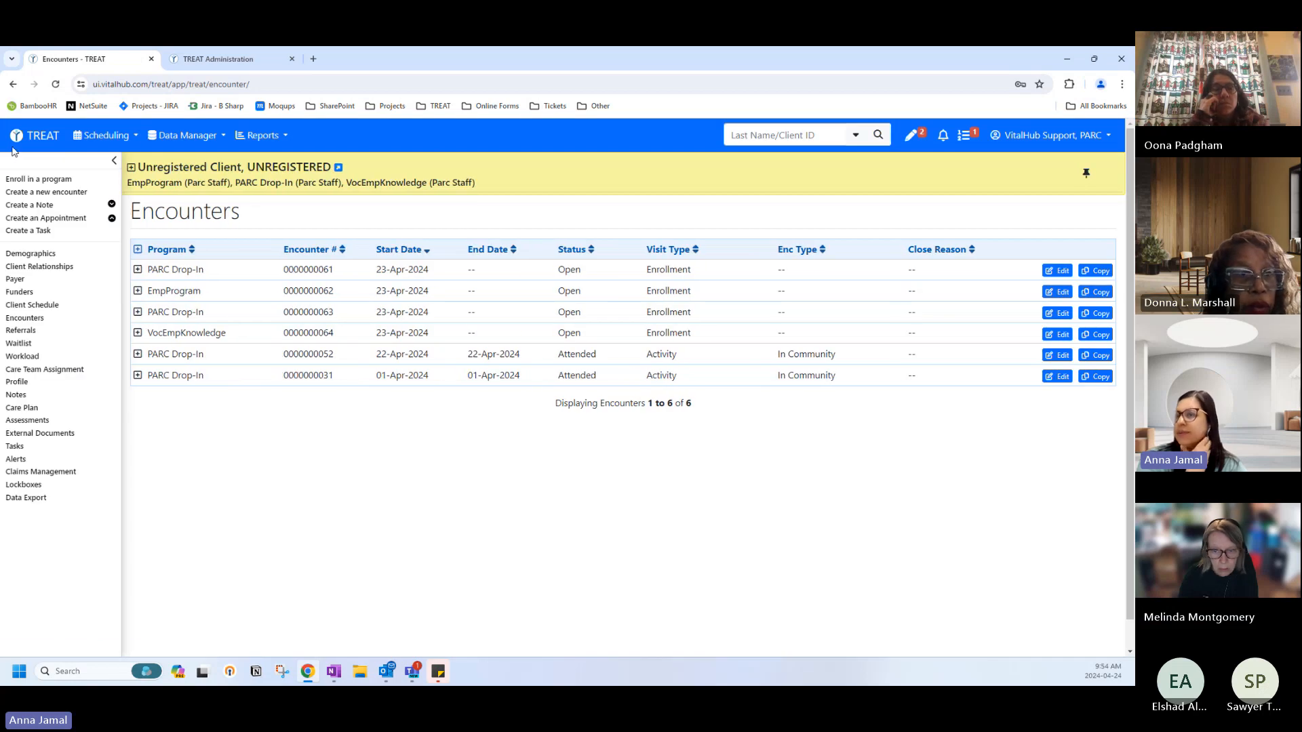
{"action": "left_click", "coordinate": [16, 136]}
Switch the home dashboard to the EmpProgram Client List.
{"action": "left_click", "coordinate": [97, 202]}
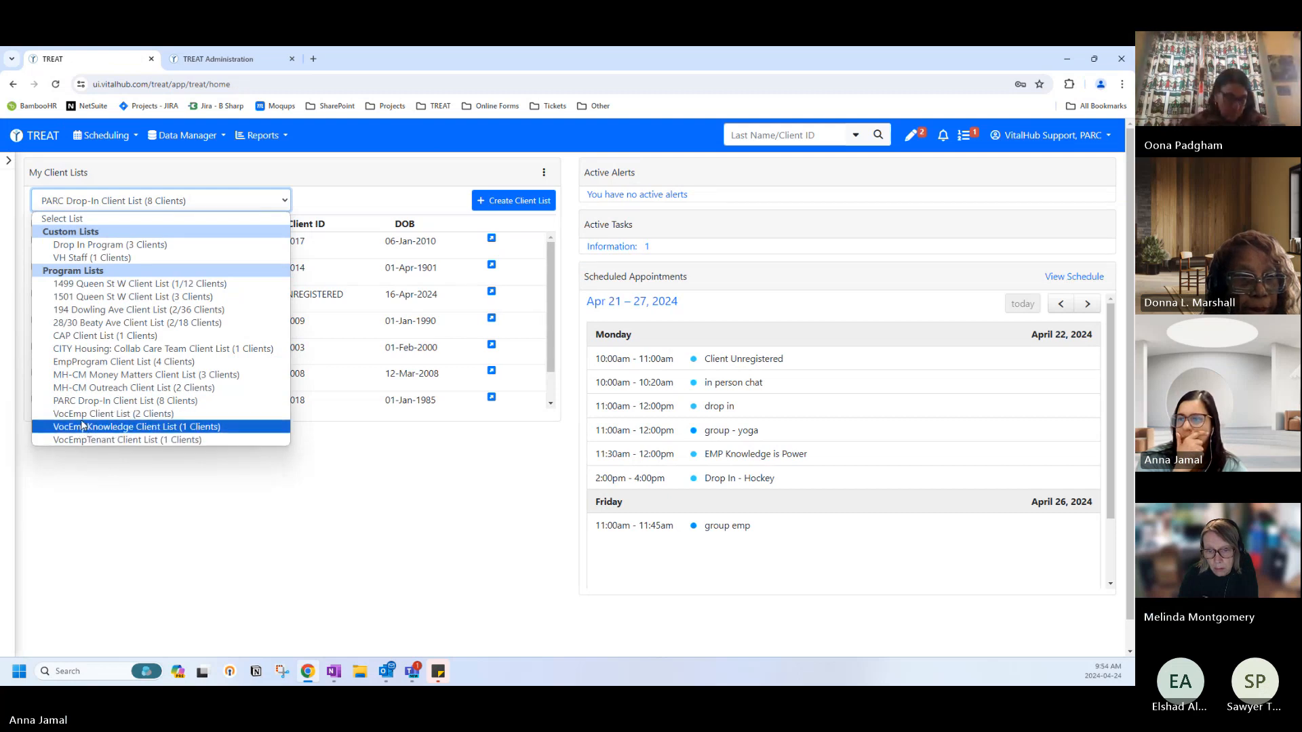
{"action": "left_click", "coordinate": [78, 362]}
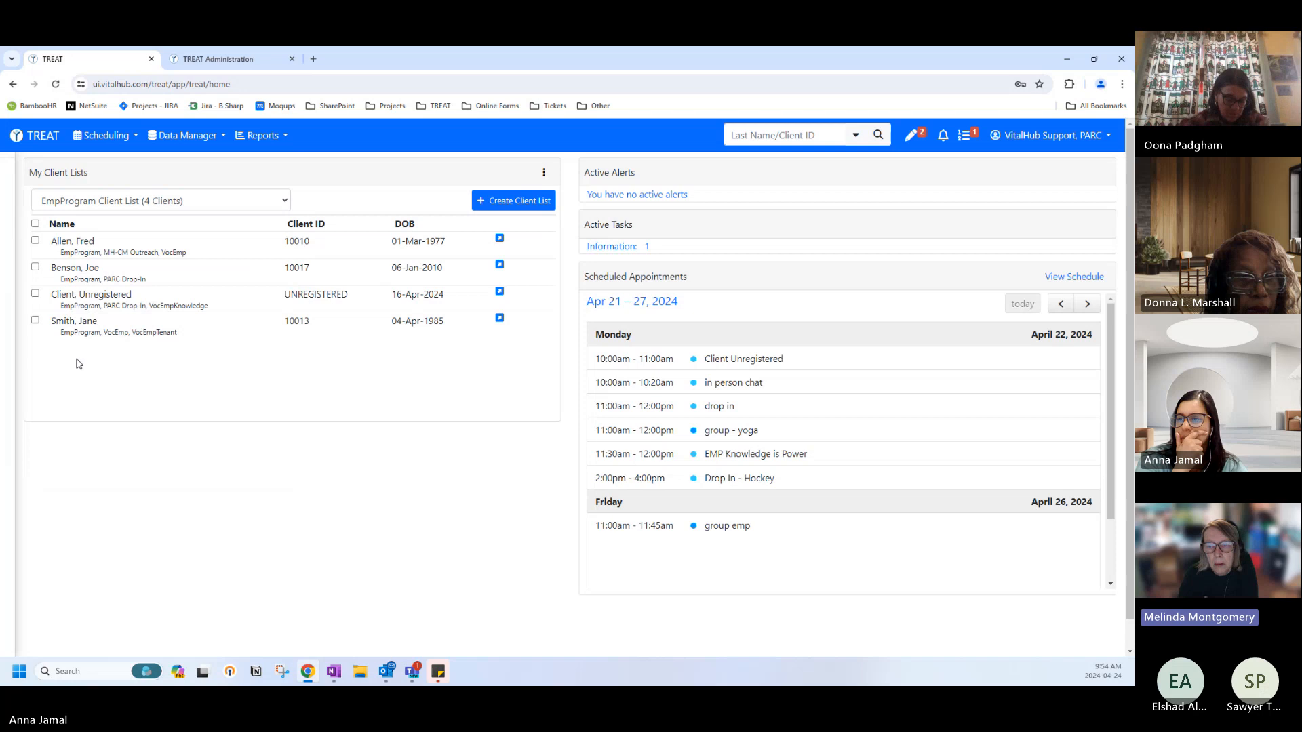
{"action": "left_click", "coordinate": [80, 203]}
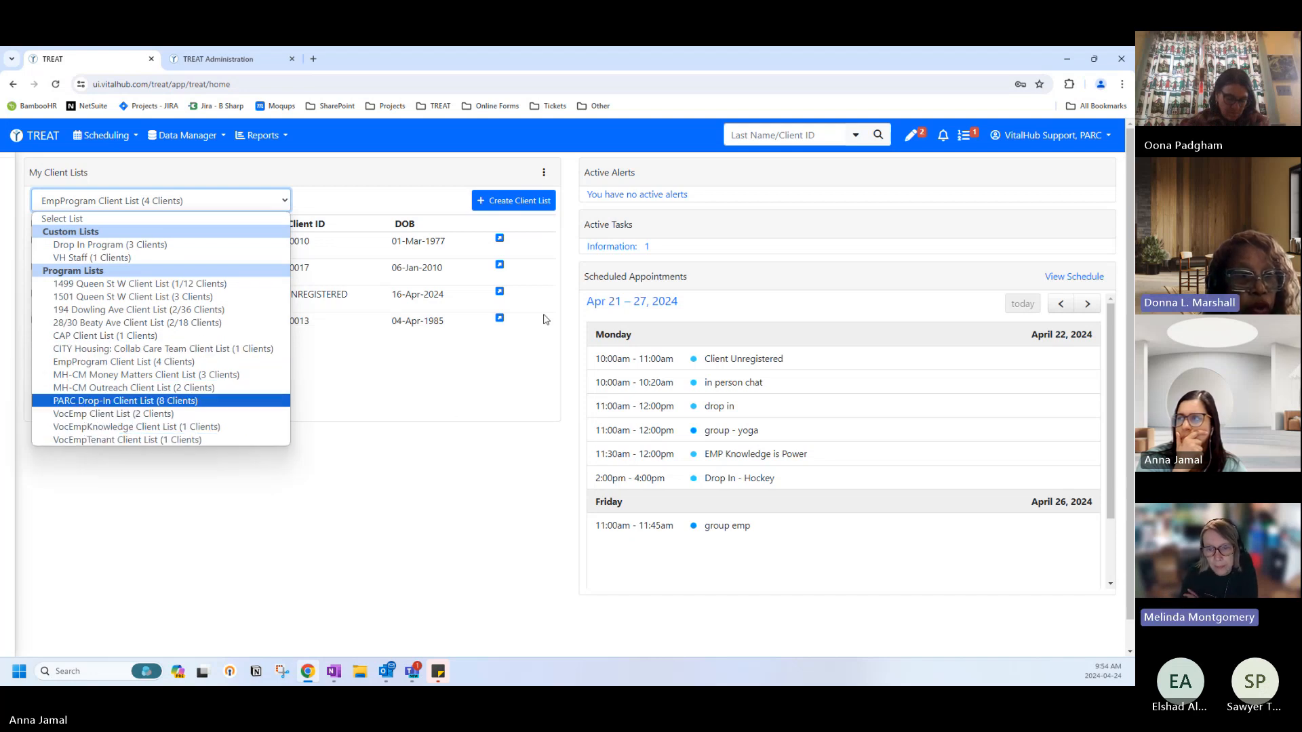
{"action": "left_click", "coordinate": [752, 148]}
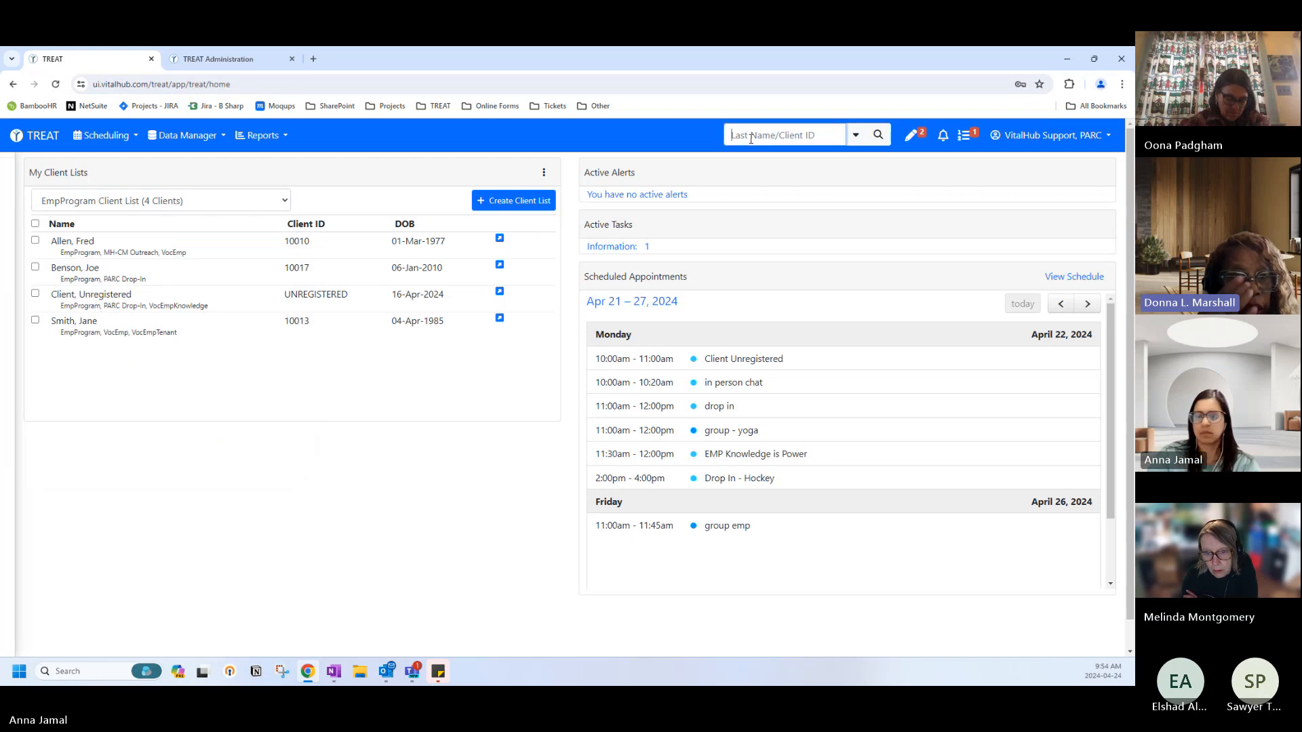
Search clients by last name and open the found client's Demographics, selecting the program name.
{"action": "type", "text": "lee"}
{"action": "key", "text": "Return"}
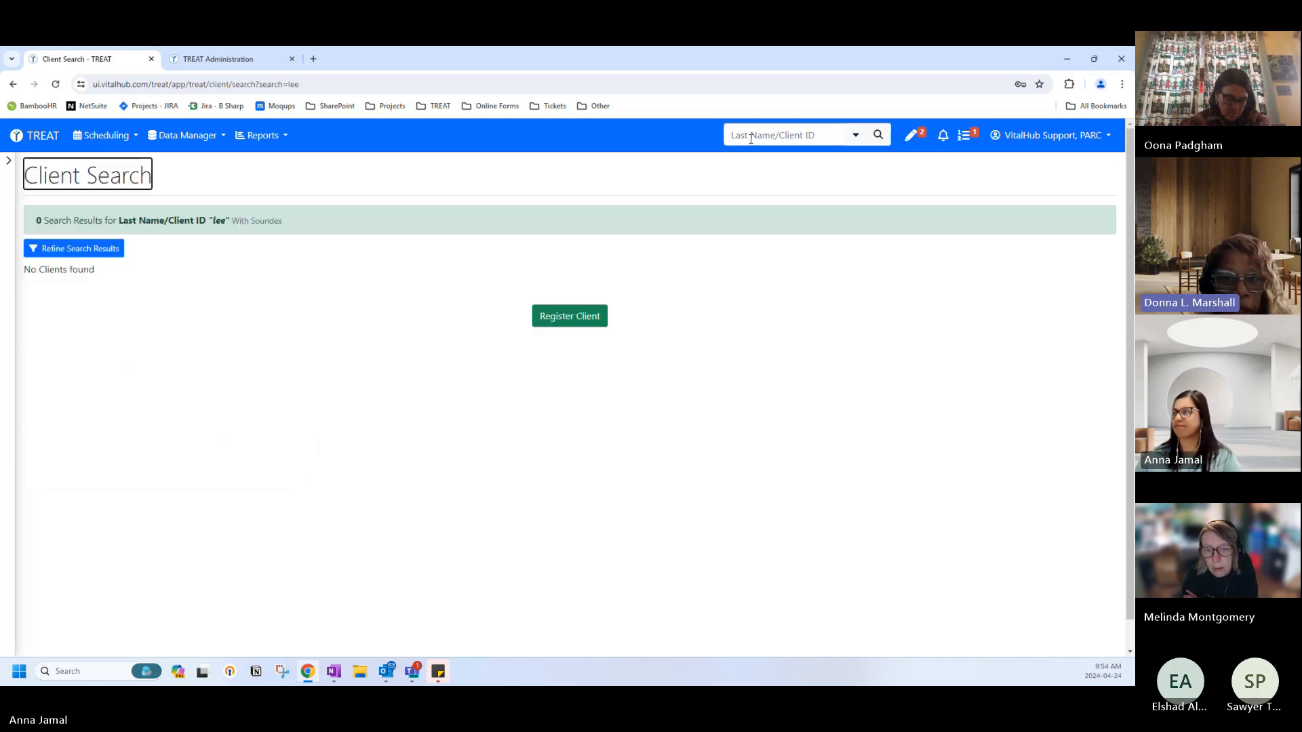
{"action": "left_click", "coordinate": [751, 142]}
{"action": "type", "text": "mars"}
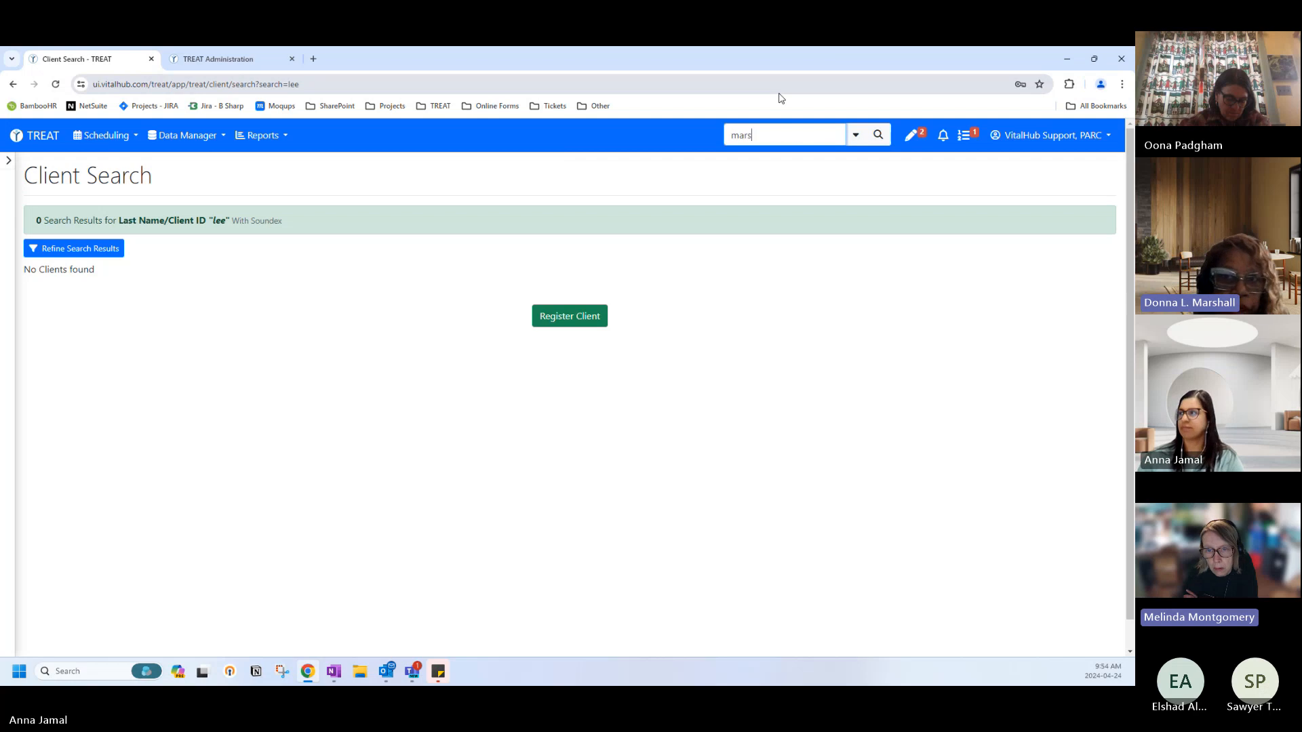
{"action": "type", "text": "ha"}
{"action": "key", "text": "Return"}
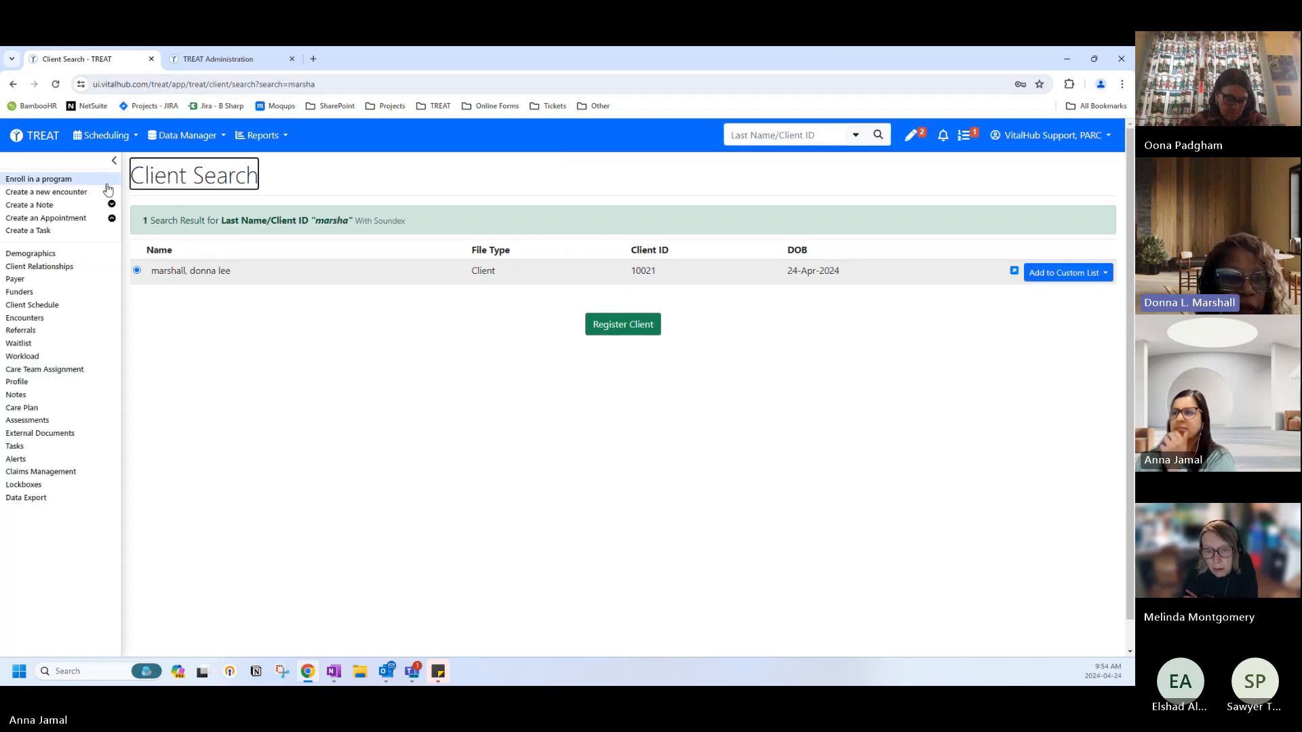
{"action": "left_click", "coordinate": [27, 255]}
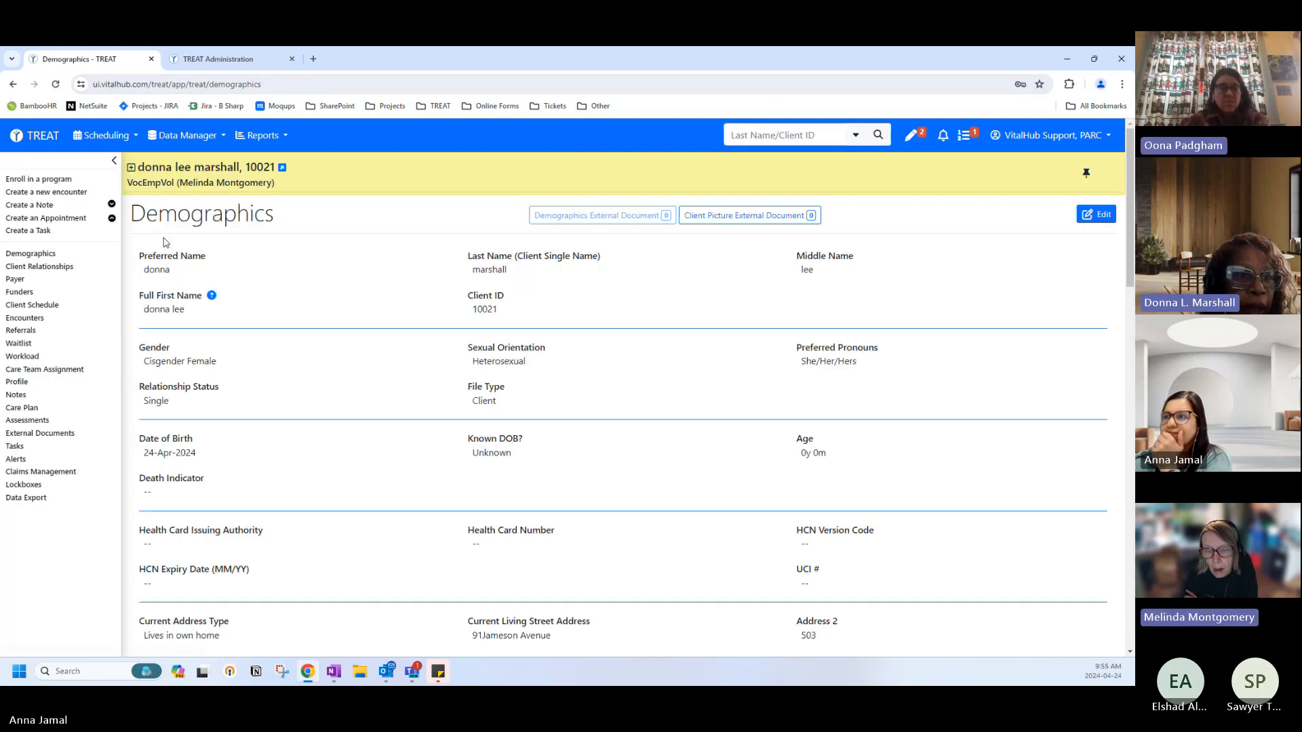
{"action": "left_click_drag", "start_coordinate": [131, 183], "coordinate": [178, 183]}
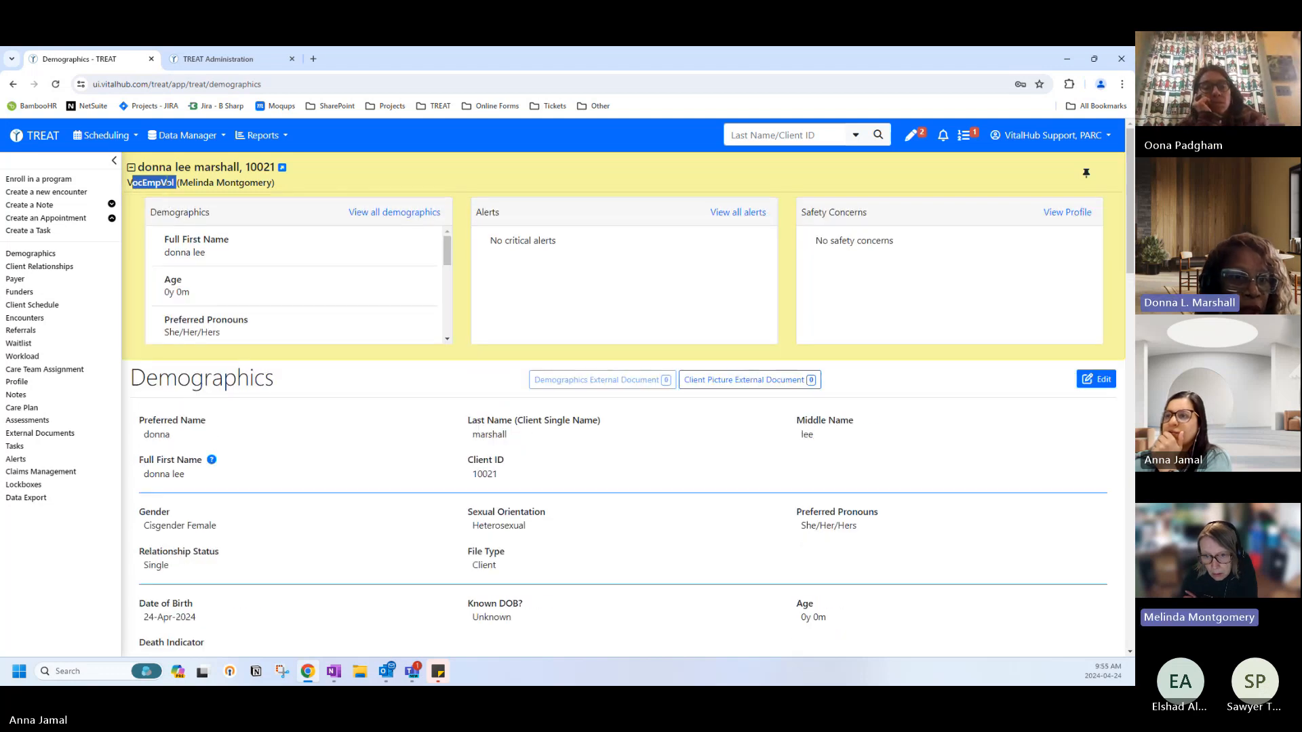
In TREAT Administration, review the organization's location codes, opening the VocEmp location.
{"action": "left_click", "coordinate": [203, 59]}
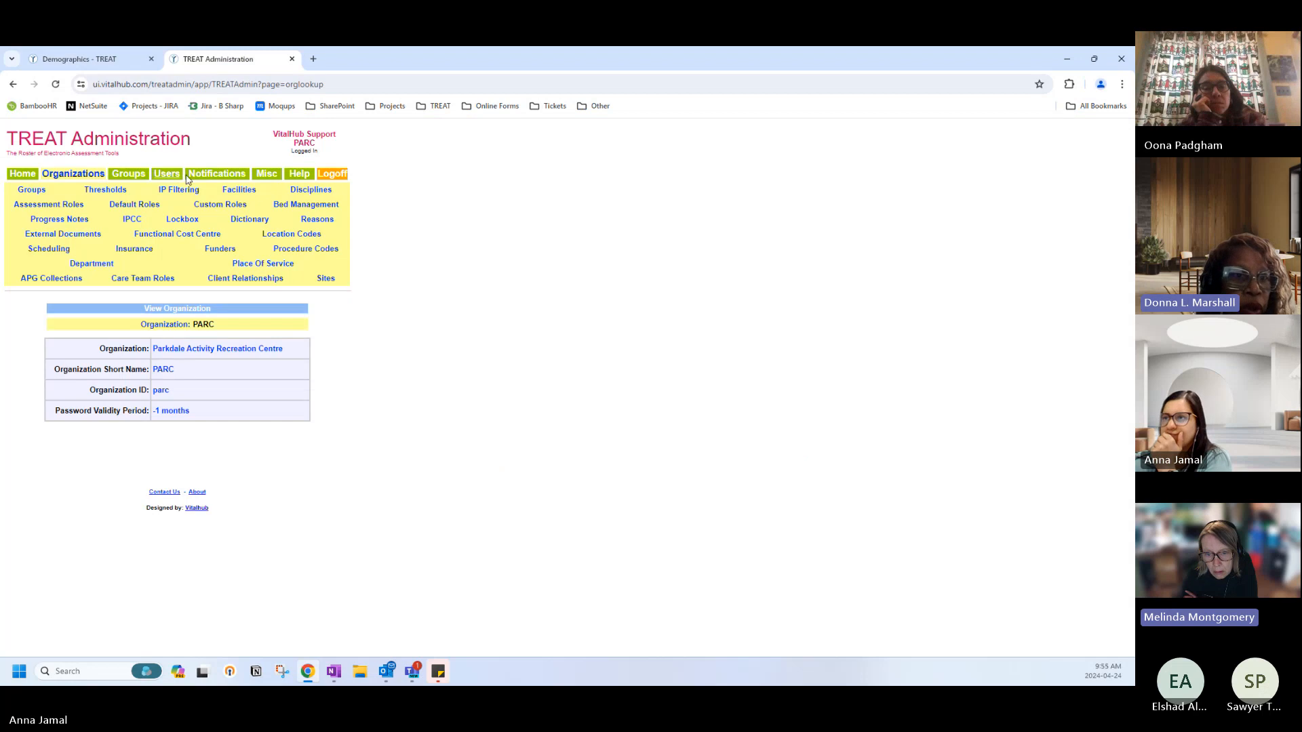
{"action": "left_click", "coordinate": [287, 235]}
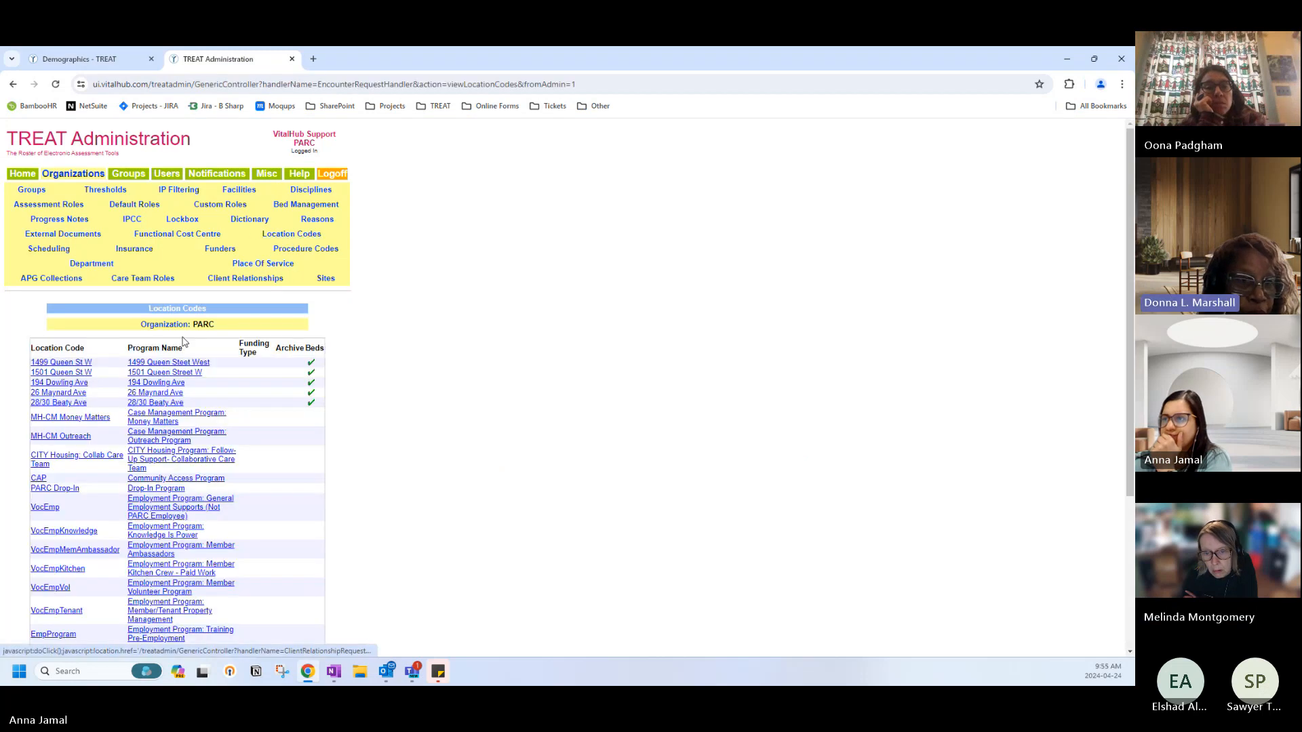
{"action": "scroll", "coordinate": [94, 422], "scroll_direction": "down", "scroll_amount": 3}
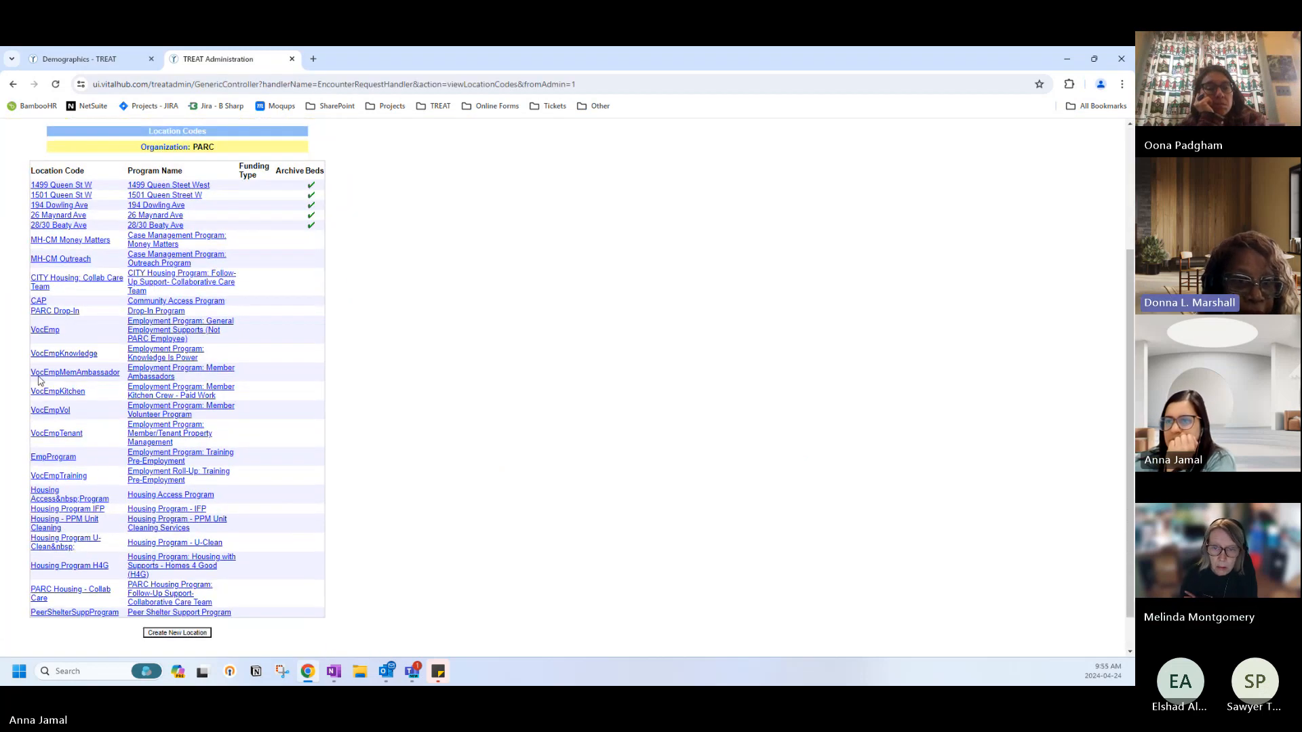
{"action": "left_click", "coordinate": [42, 332]}
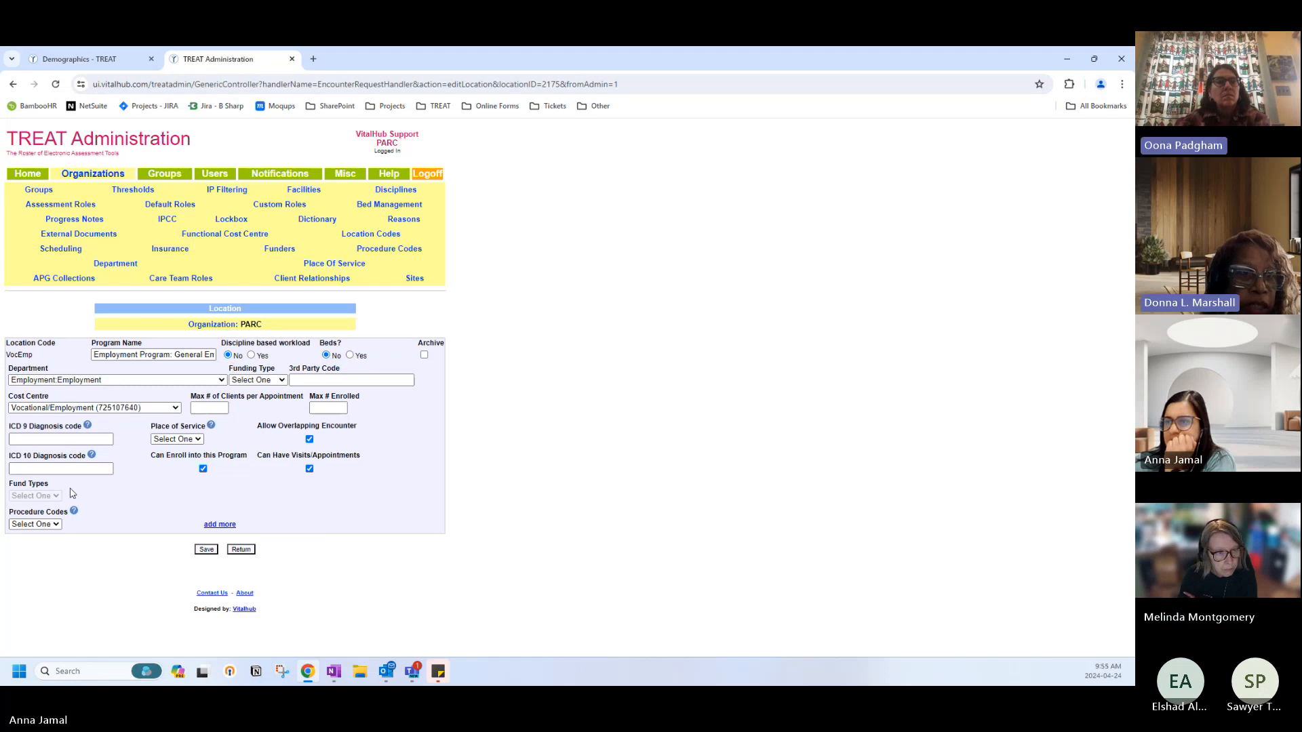
{"action": "left_click", "coordinate": [240, 551]}
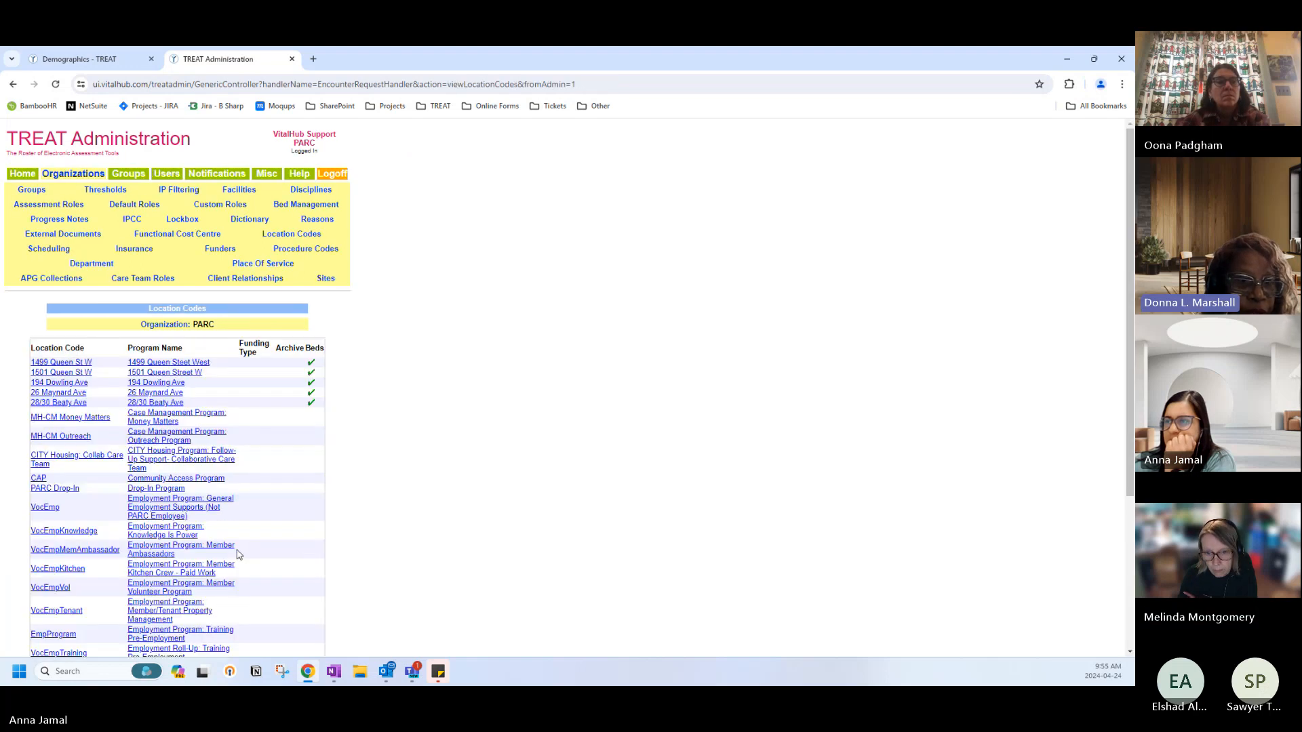
{"action": "left_click", "coordinate": [131, 176]}
List all users and groups, then view the PARC group's linked location codes.
{"action": "left_click", "coordinate": [166, 176]}
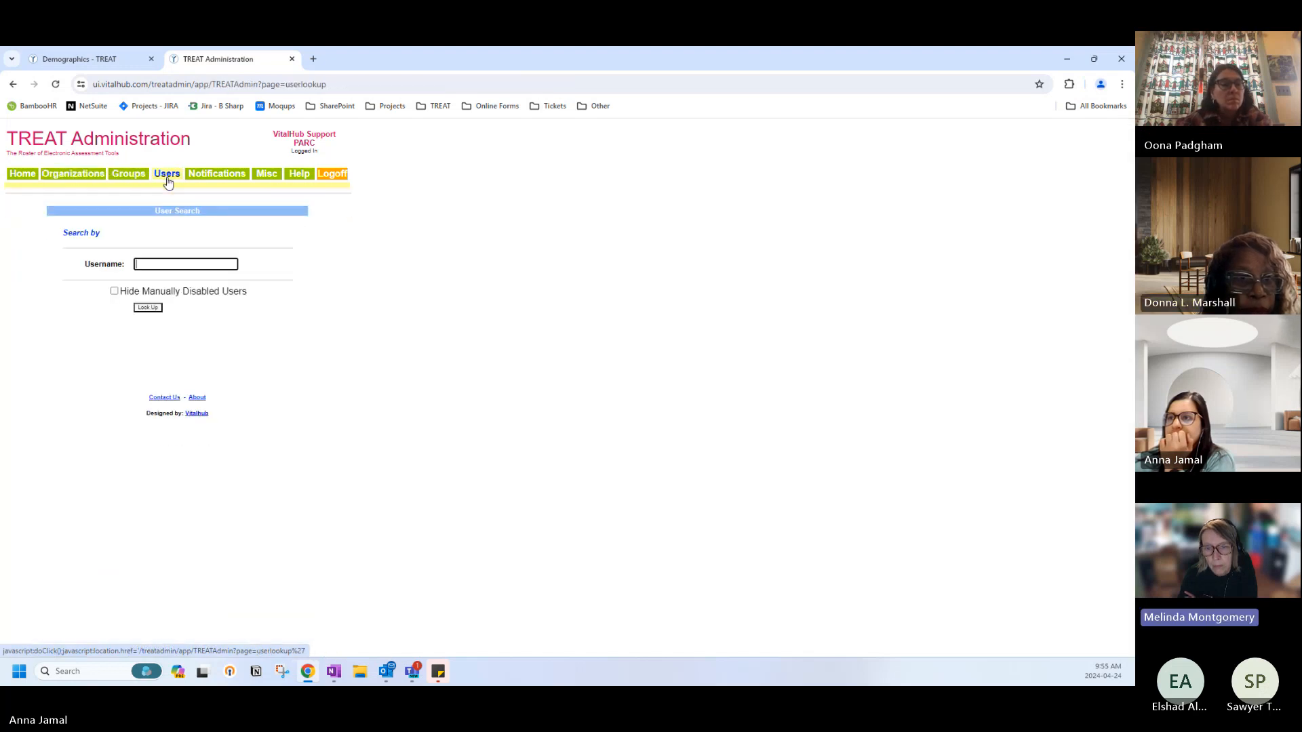
{"action": "left_click", "coordinate": [148, 309]}
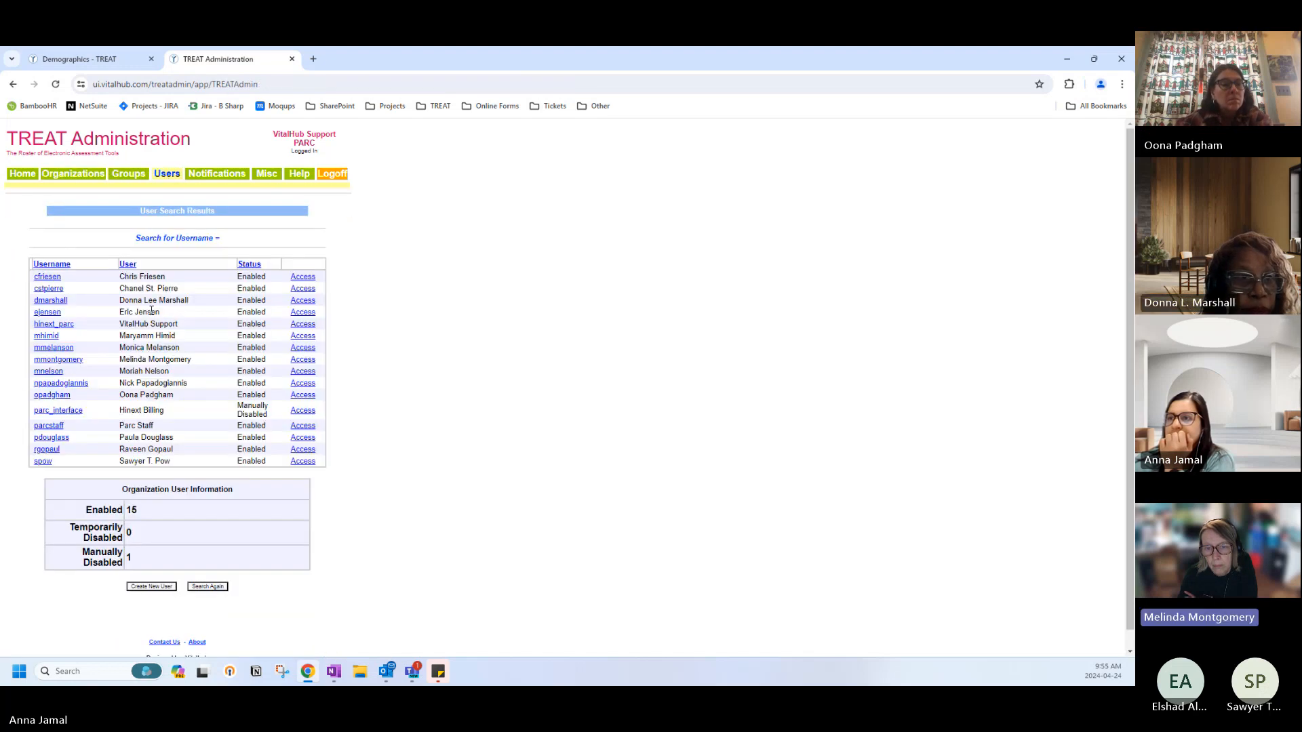
{"action": "left_click", "coordinate": [129, 175]}
{"action": "left_click", "coordinate": [147, 347]}
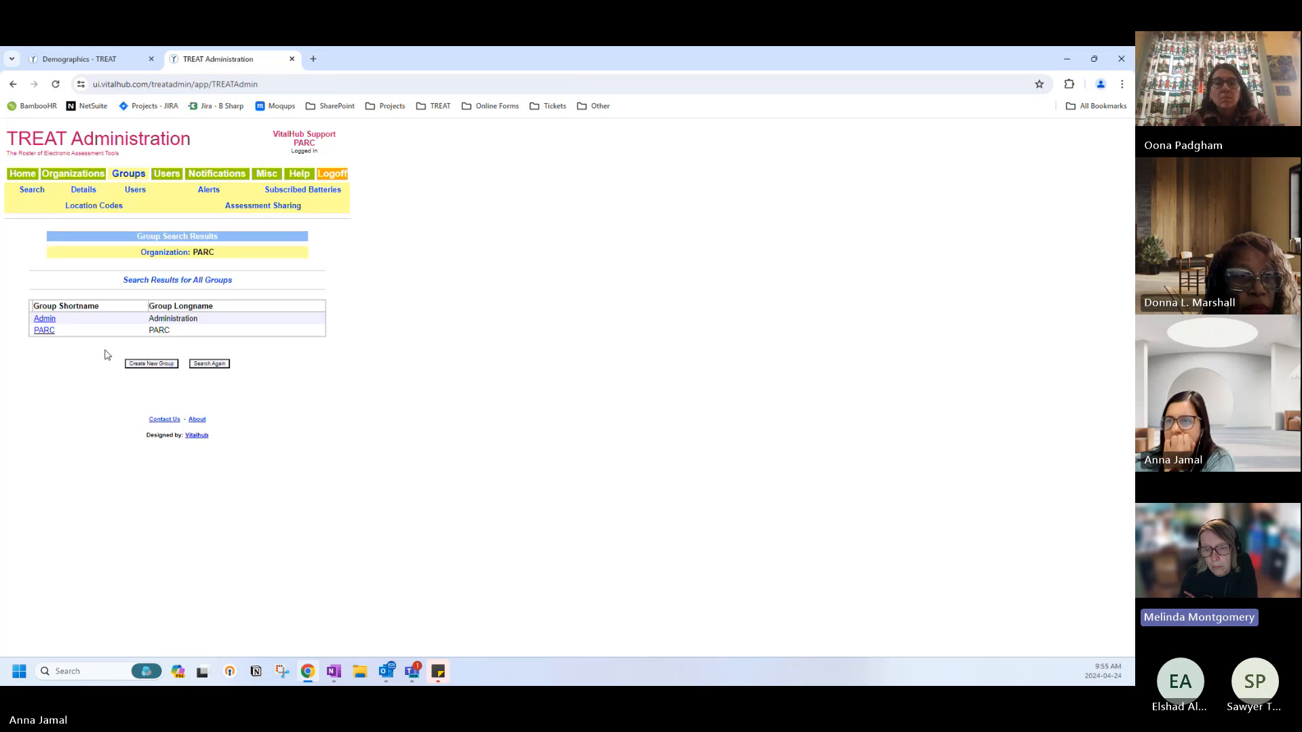
{"action": "left_click", "coordinate": [43, 331]}
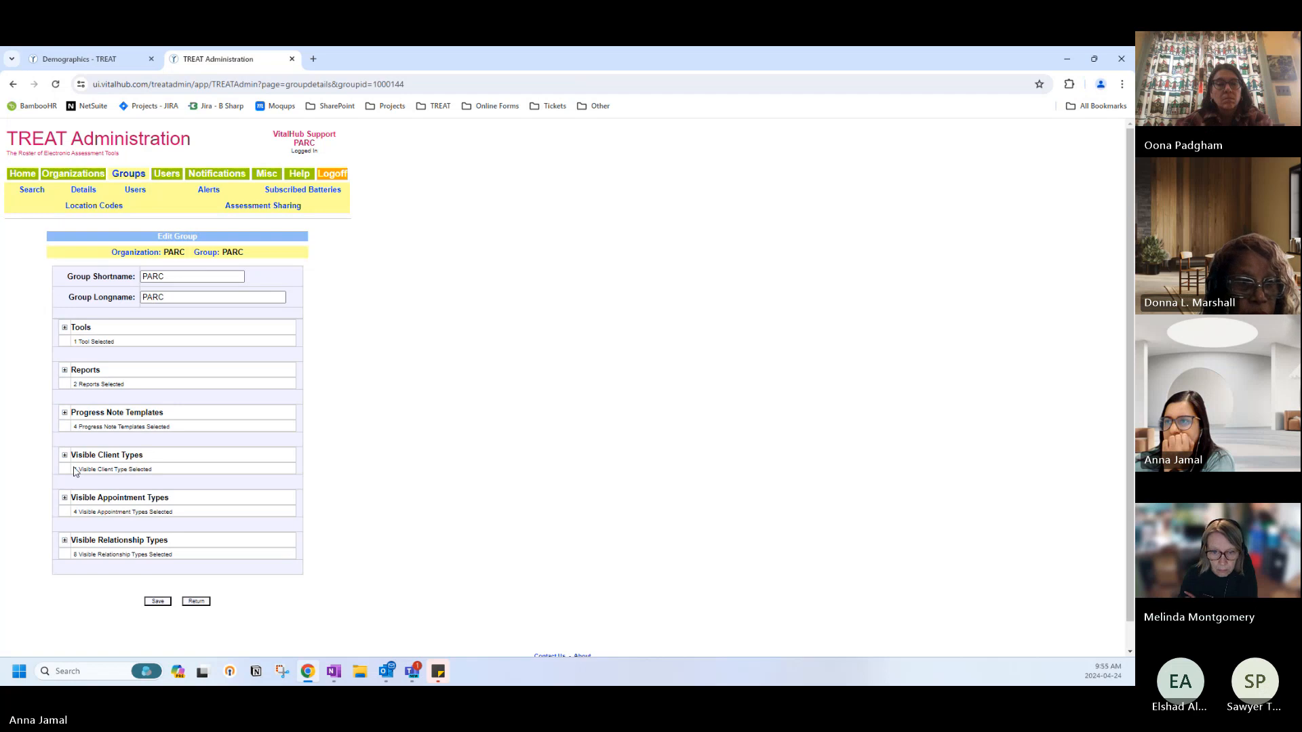
{"action": "left_click", "coordinate": [113, 207]}
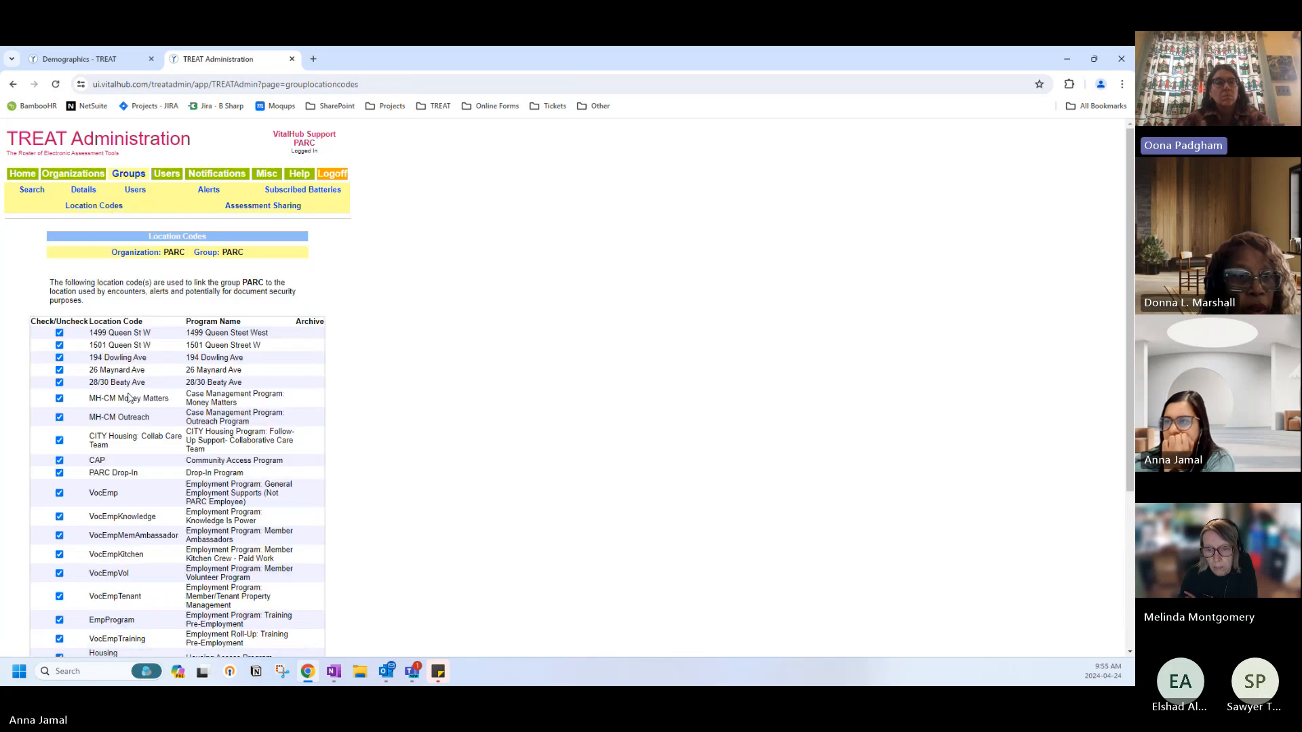
{"action": "scroll", "coordinate": [126, 400], "scroll_direction": "down", "scroll_amount": 3}
{"action": "scroll", "coordinate": [125, 399], "scroll_direction": "down", "scroll_amount": 2}
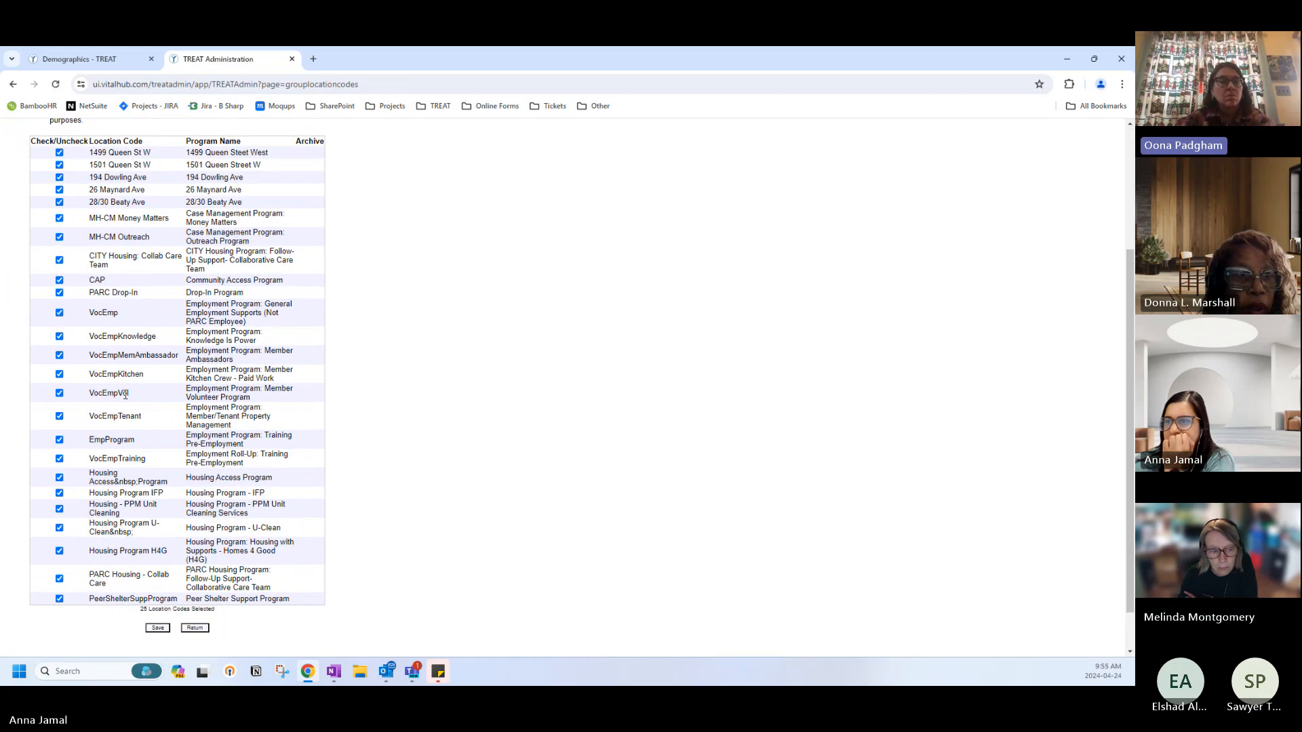
{"action": "scroll", "coordinate": [125, 399], "scroll_direction": "up", "scroll_amount": 4}
{"action": "scroll", "coordinate": [125, 399], "scroll_direction": "up", "scroll_amount": 2}
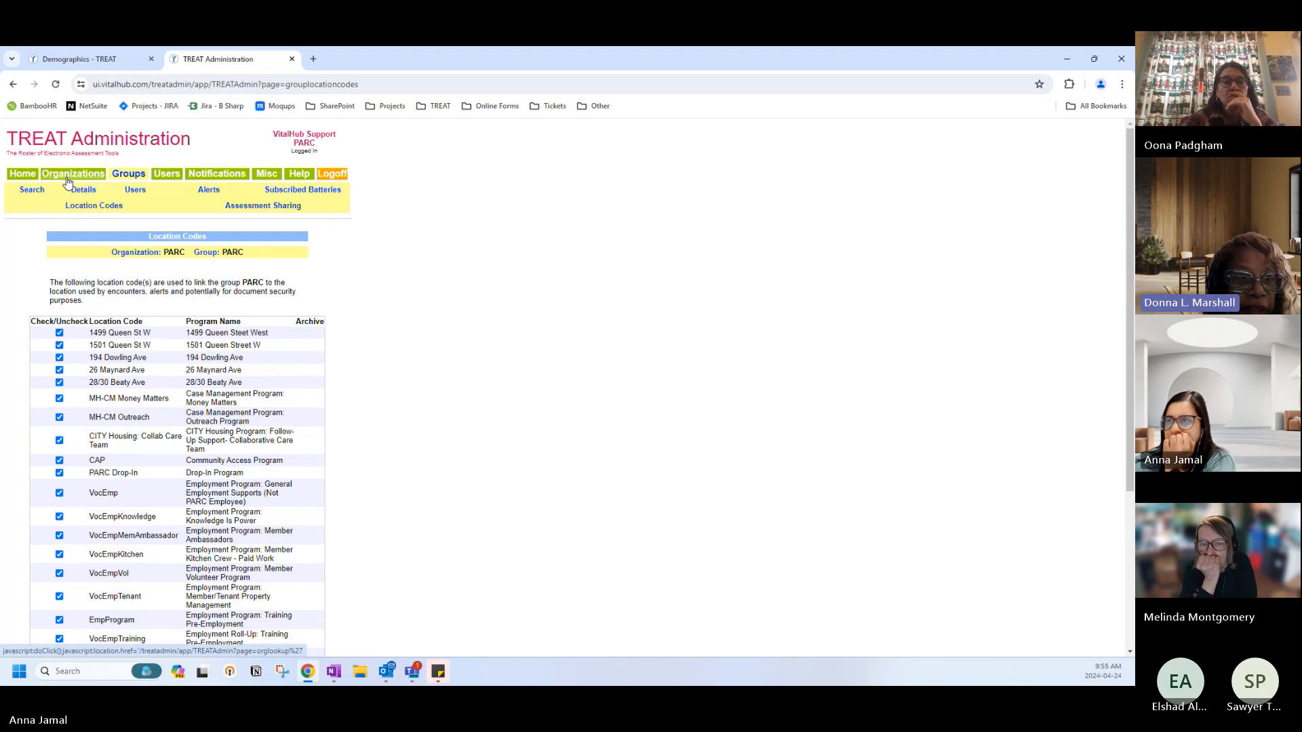
View the organization's details, list all groups again, and return to the administration home page.
{"action": "left_click", "coordinate": [68, 177]}
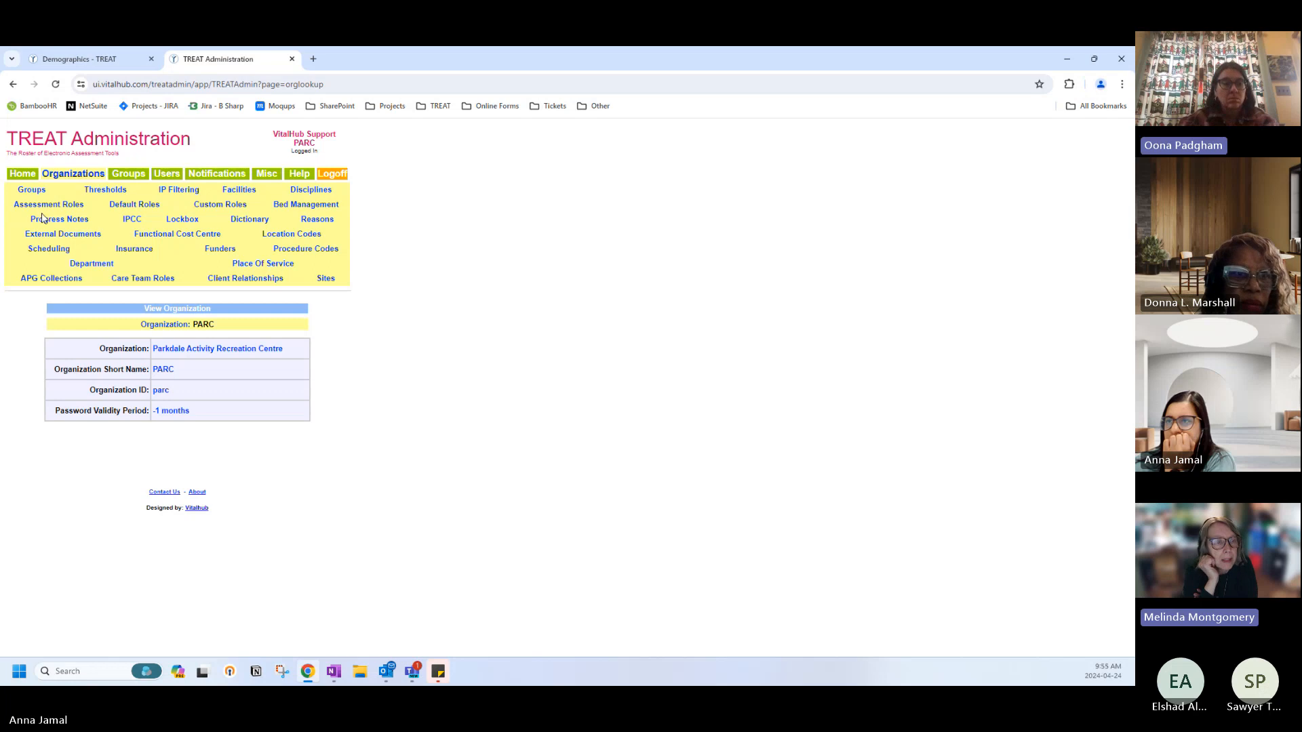
{"action": "left_click", "coordinate": [128, 174]}
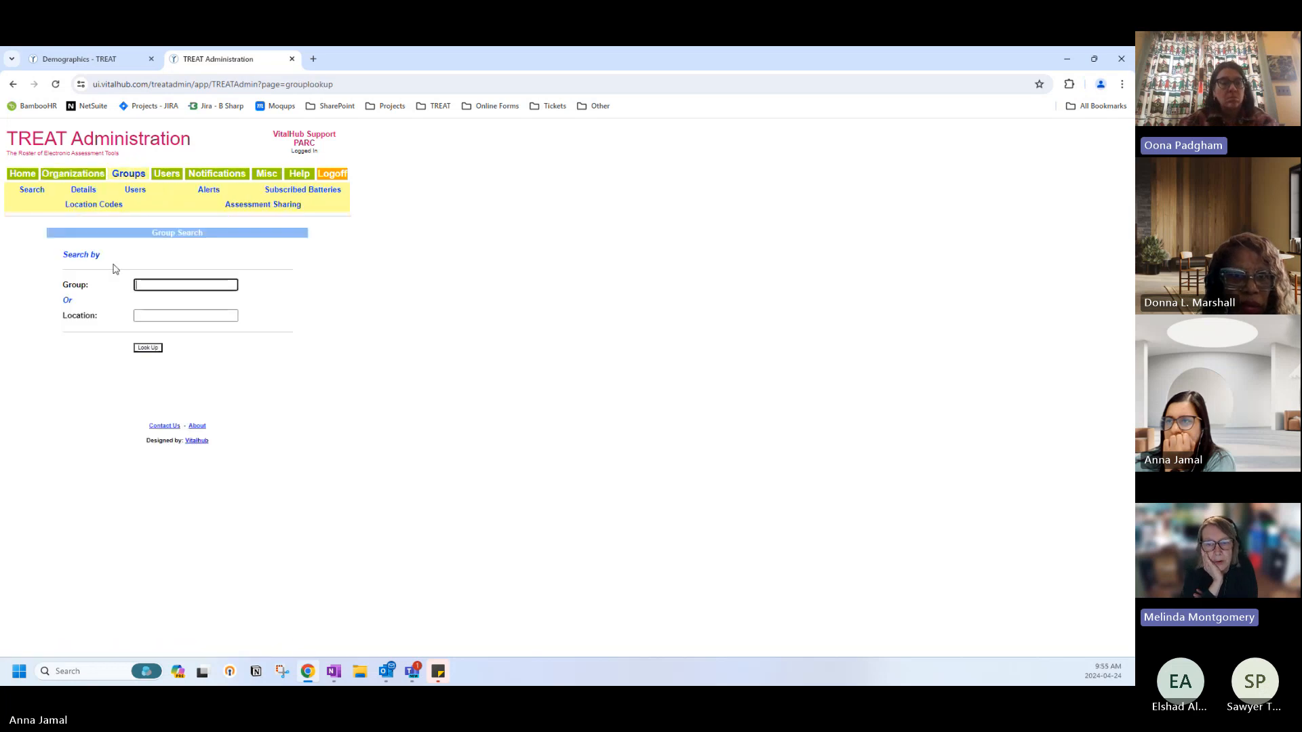
{"action": "left_click", "coordinate": [153, 348]}
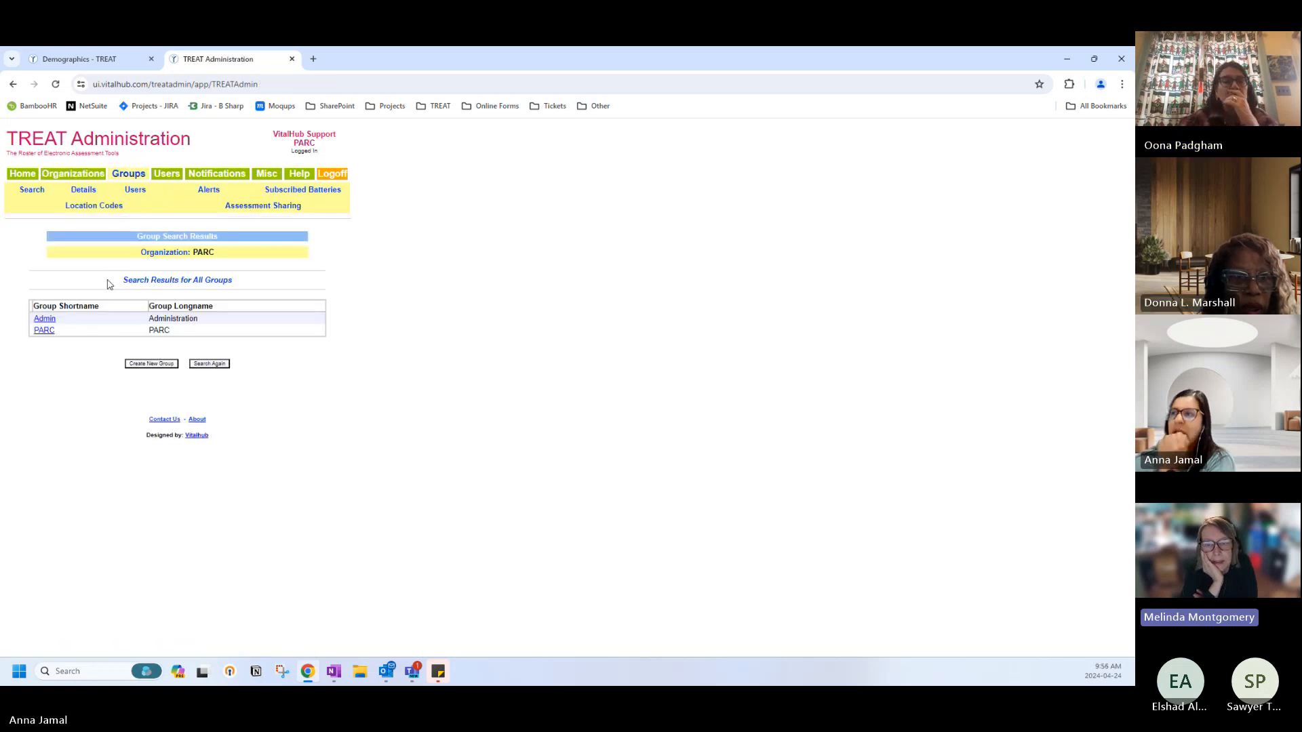
{"action": "left_click", "coordinate": [22, 175]}
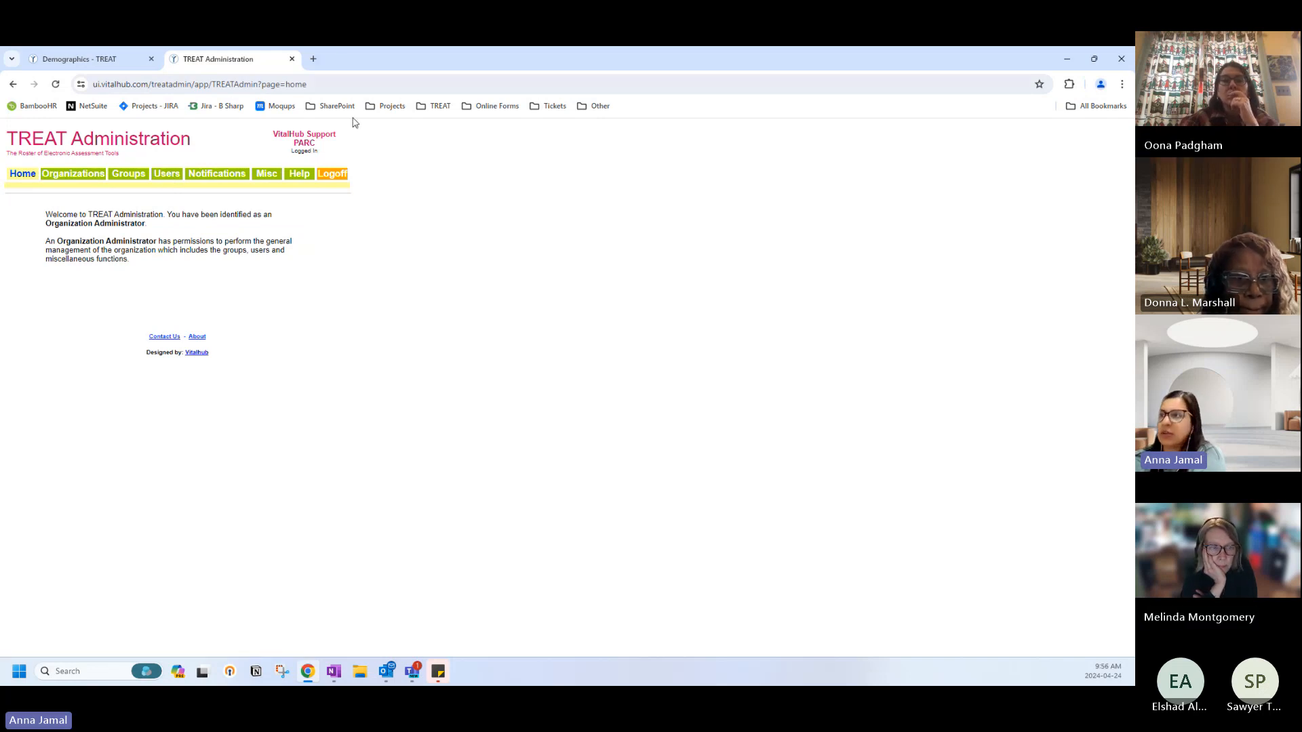
Log off the support account on the TREAT tab and return to the logon page.
{"action": "left_click", "coordinate": [81, 59]}
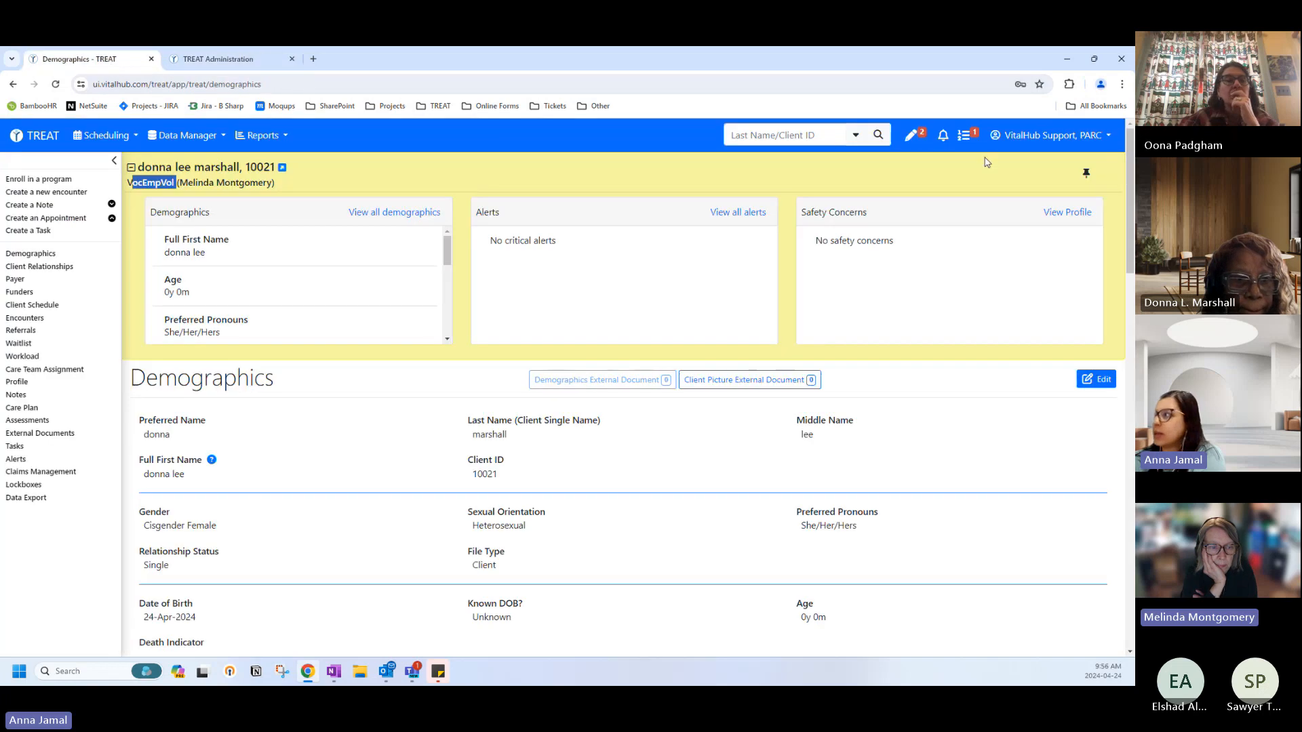
{"action": "left_click", "coordinate": [1054, 136]}
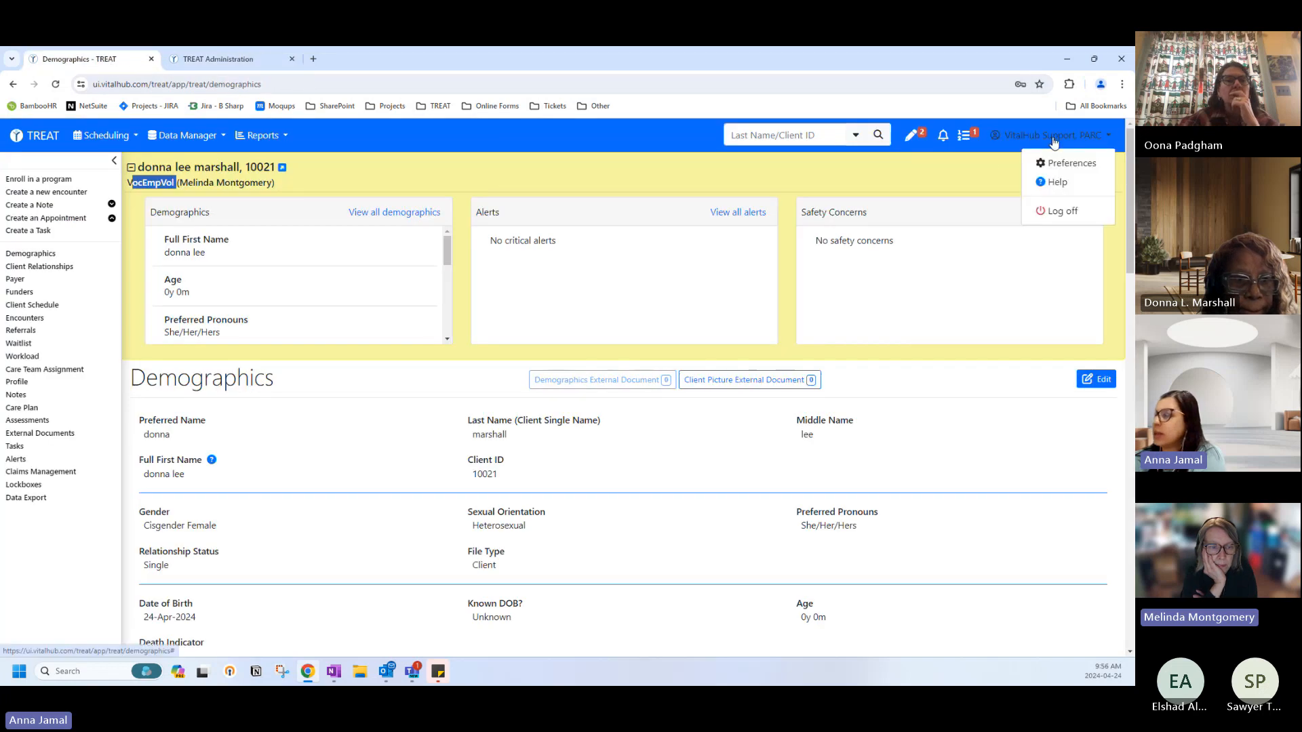
{"action": "left_click", "coordinate": [1027, 210]}
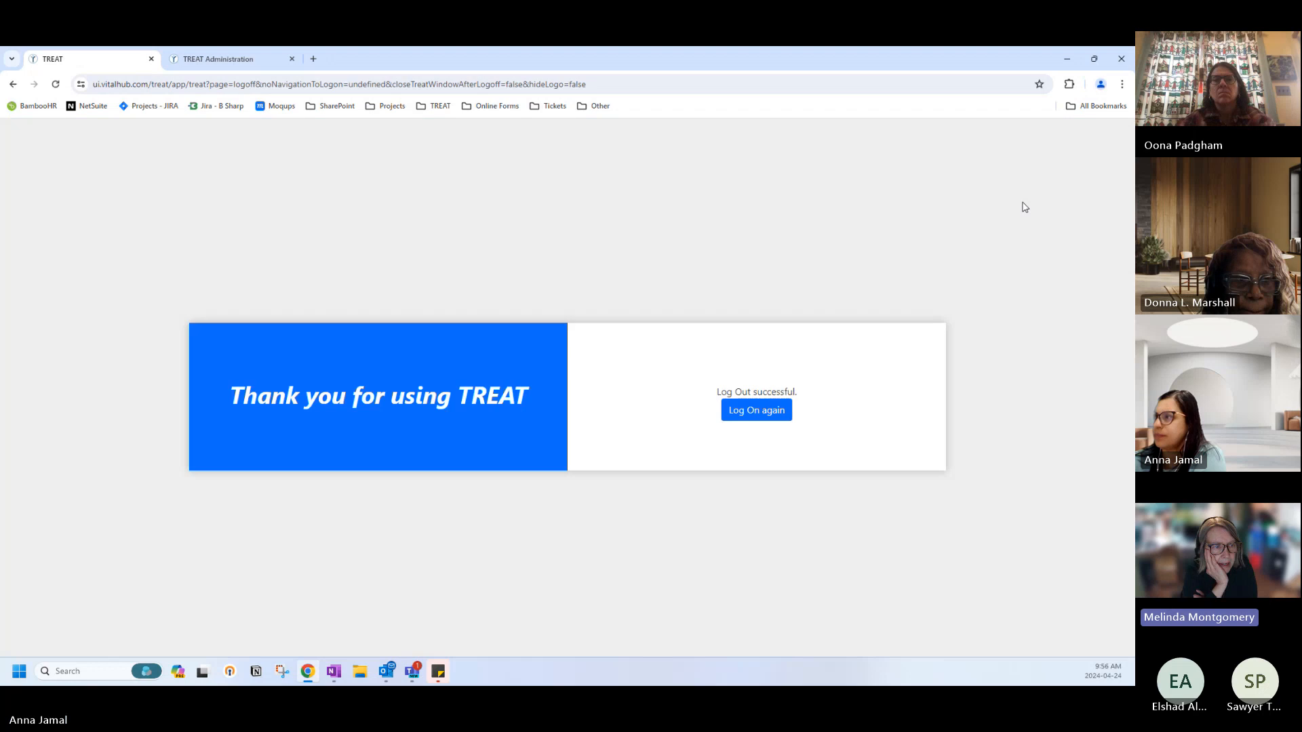
{"action": "left_click", "coordinate": [756, 410]}
Log on with organization ID parc and the staff user's ID and password.
{"action": "left_click", "coordinate": [662, 311]}
{"action": "type", "text": "pa"}
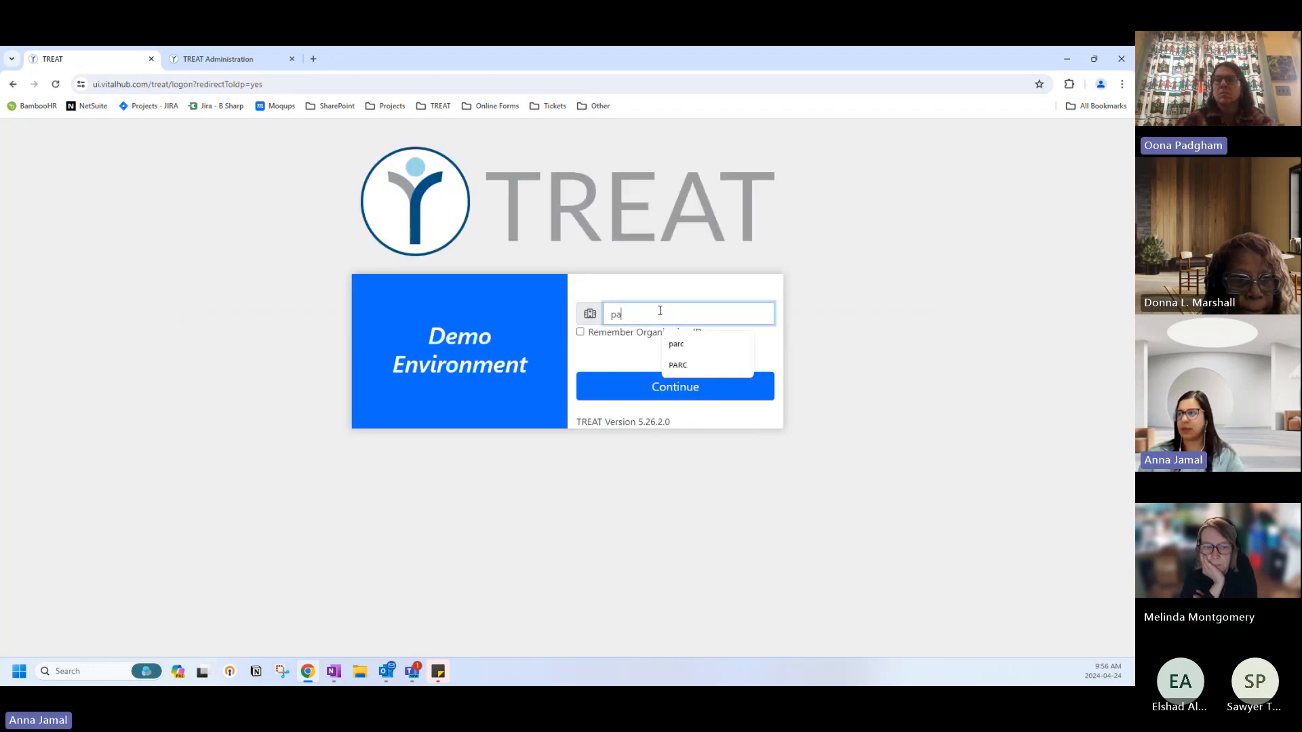
{"action": "type", "text": "rc"}
{"action": "key", "text": "Return"}
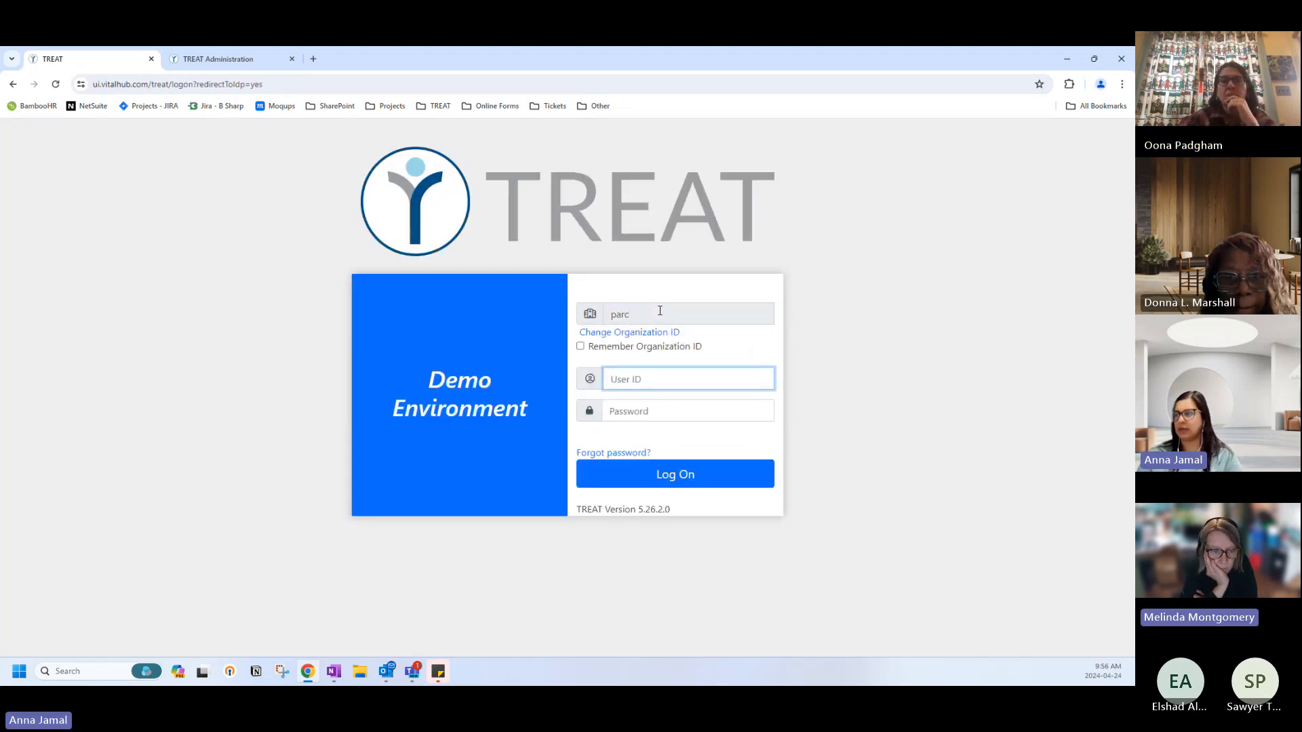
{"action": "type", "text": "parc"}
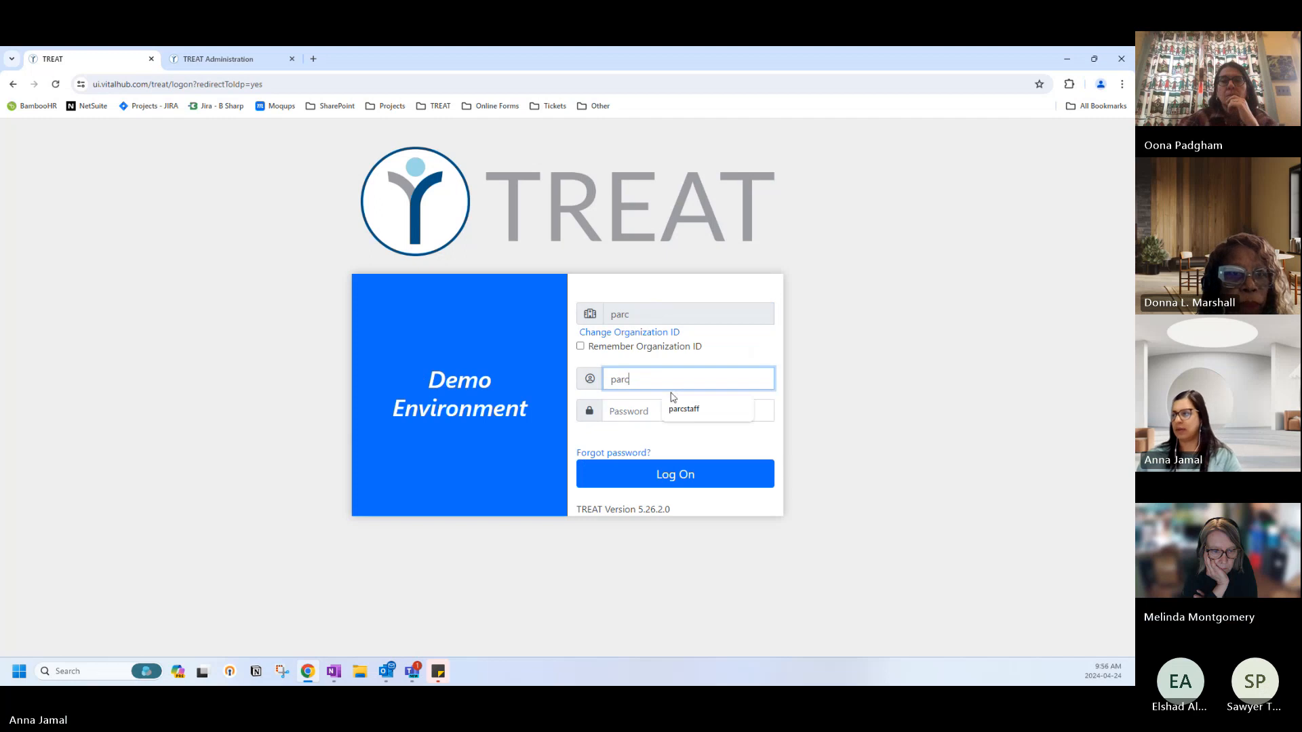
{"action": "left_click", "coordinate": [678, 408]}
{"action": "left_click", "coordinate": [645, 409]}
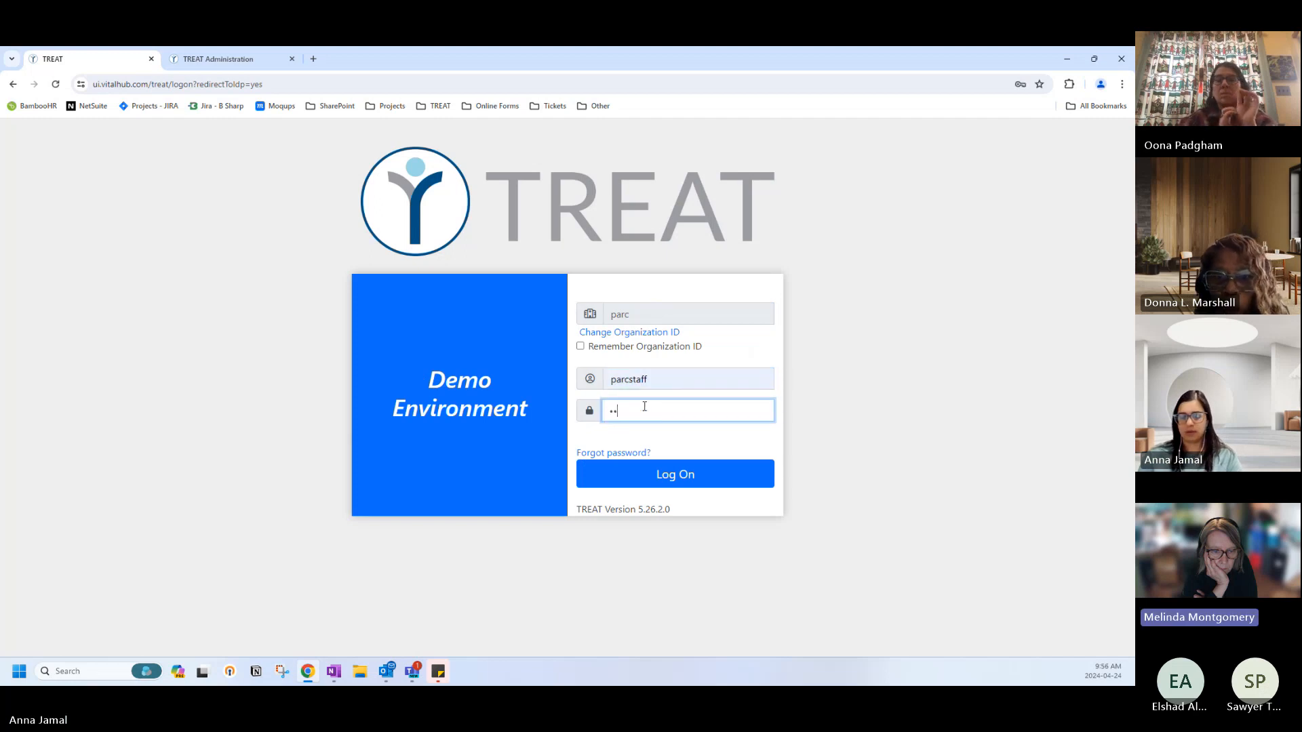
{"action": "type", "text": "•••••••"}
{"action": "key", "text": "Return"}
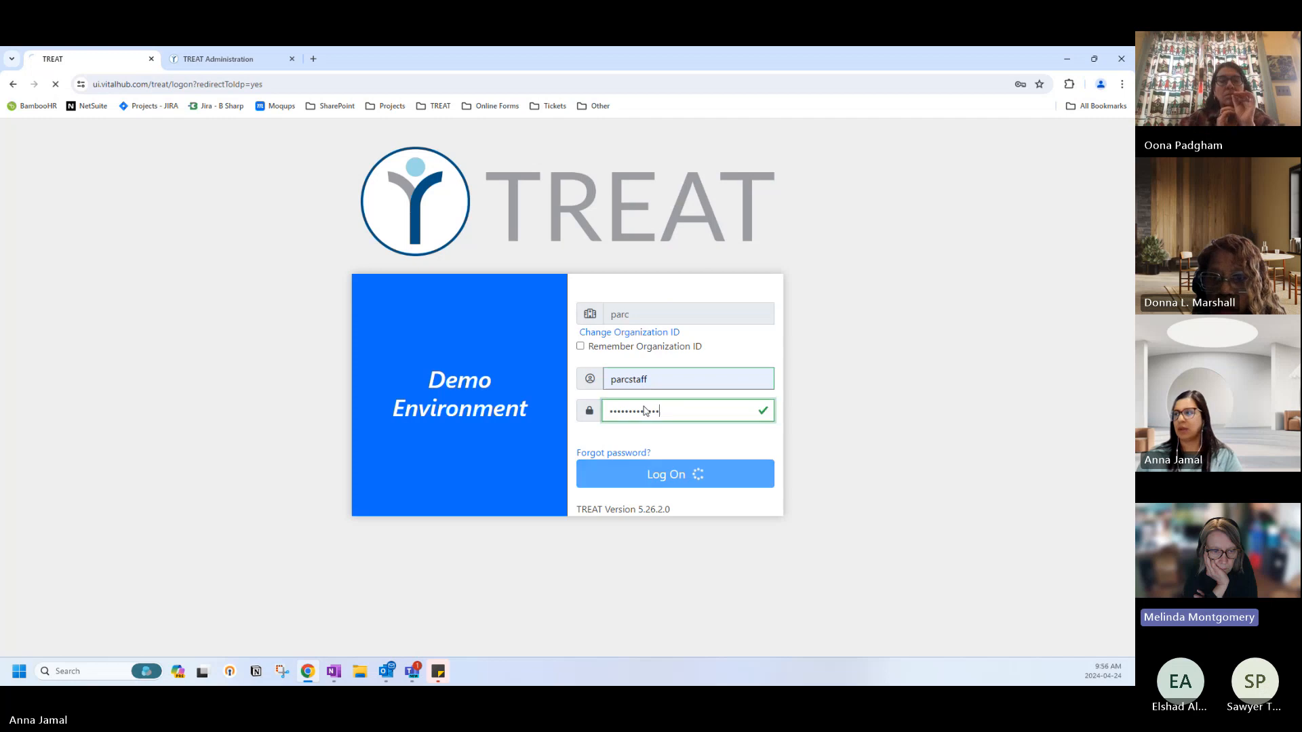
Skip the security questions setup and view the staff user's available client lists.
{"action": "scroll", "coordinate": [160, 561], "scroll_direction": "down", "scroll_amount": 3}
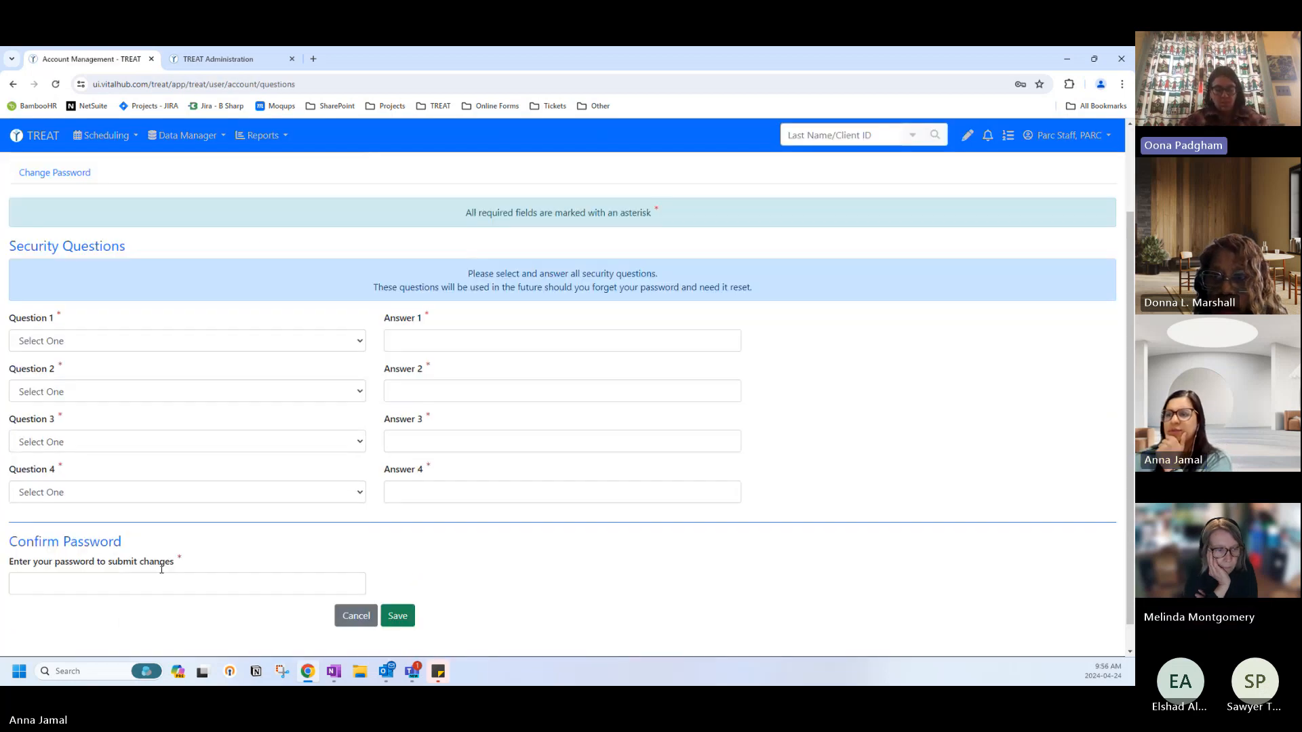
{"action": "left_click", "coordinate": [375, 595]}
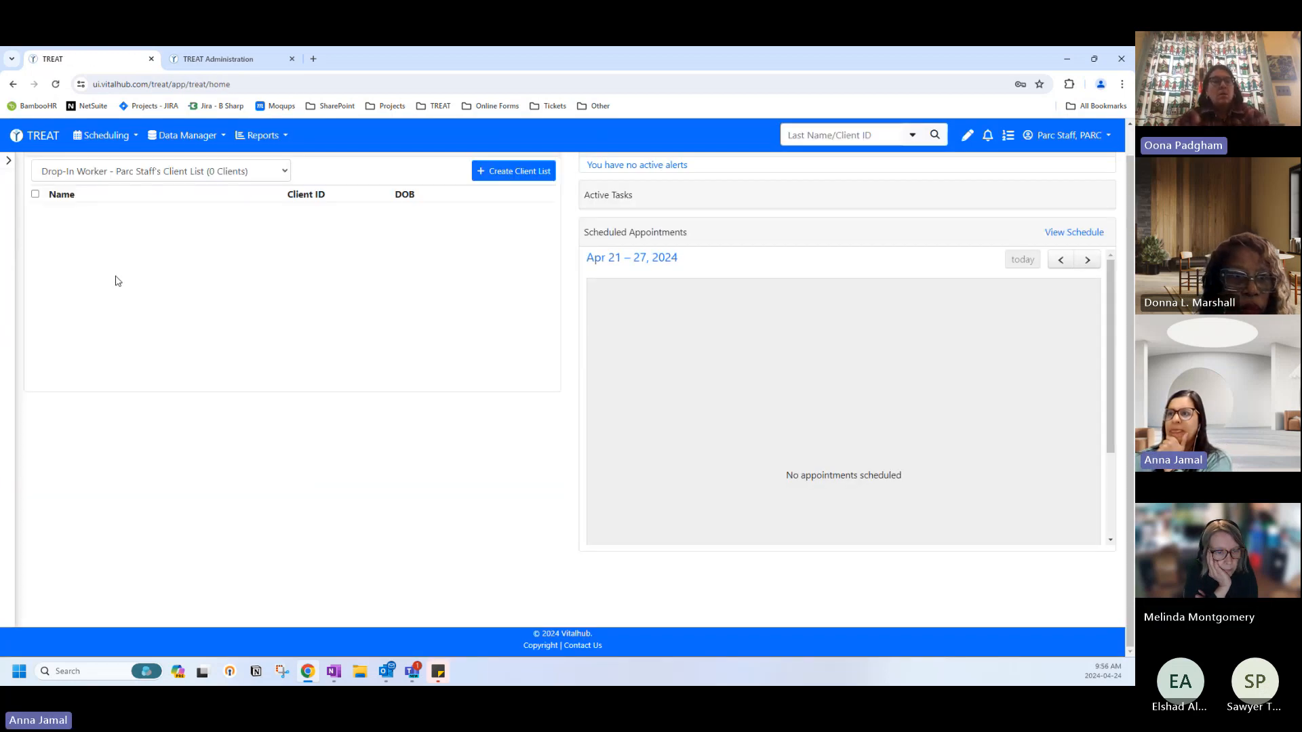
{"action": "left_click", "coordinate": [137, 178]}
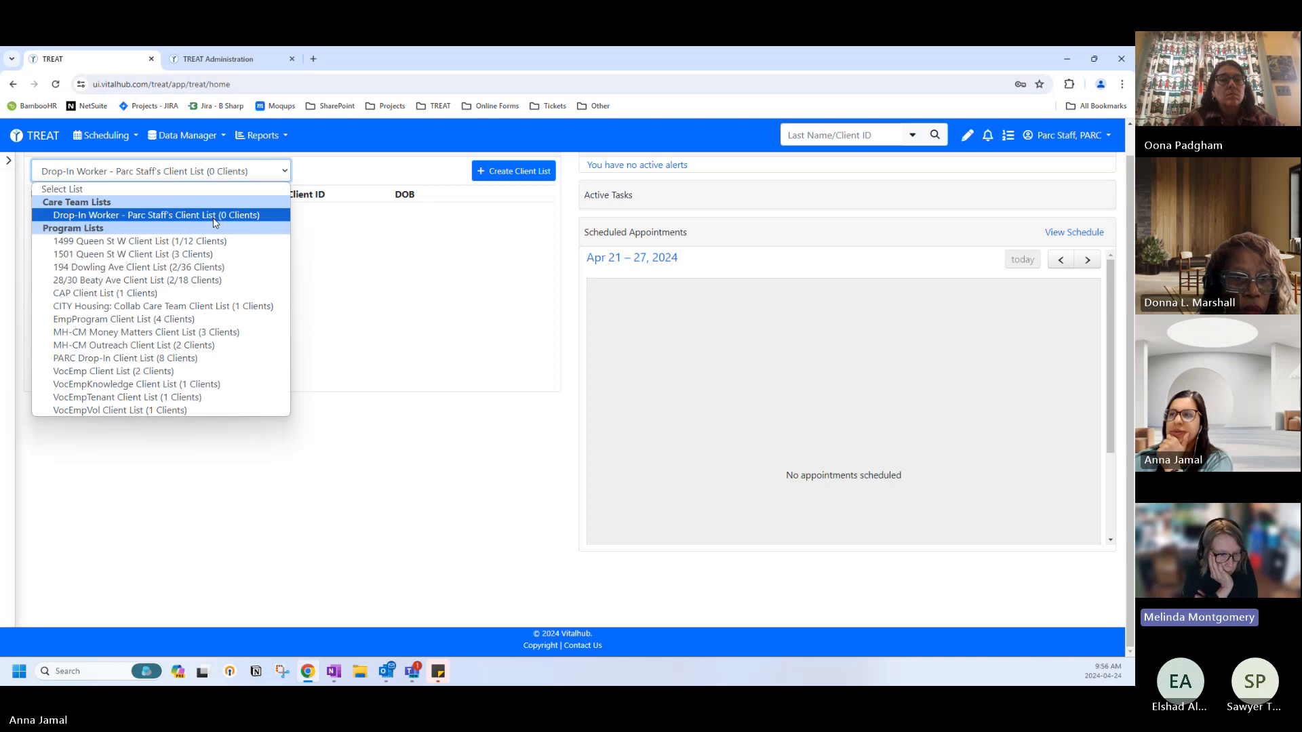
{"action": "left_click", "coordinate": [215, 60]}
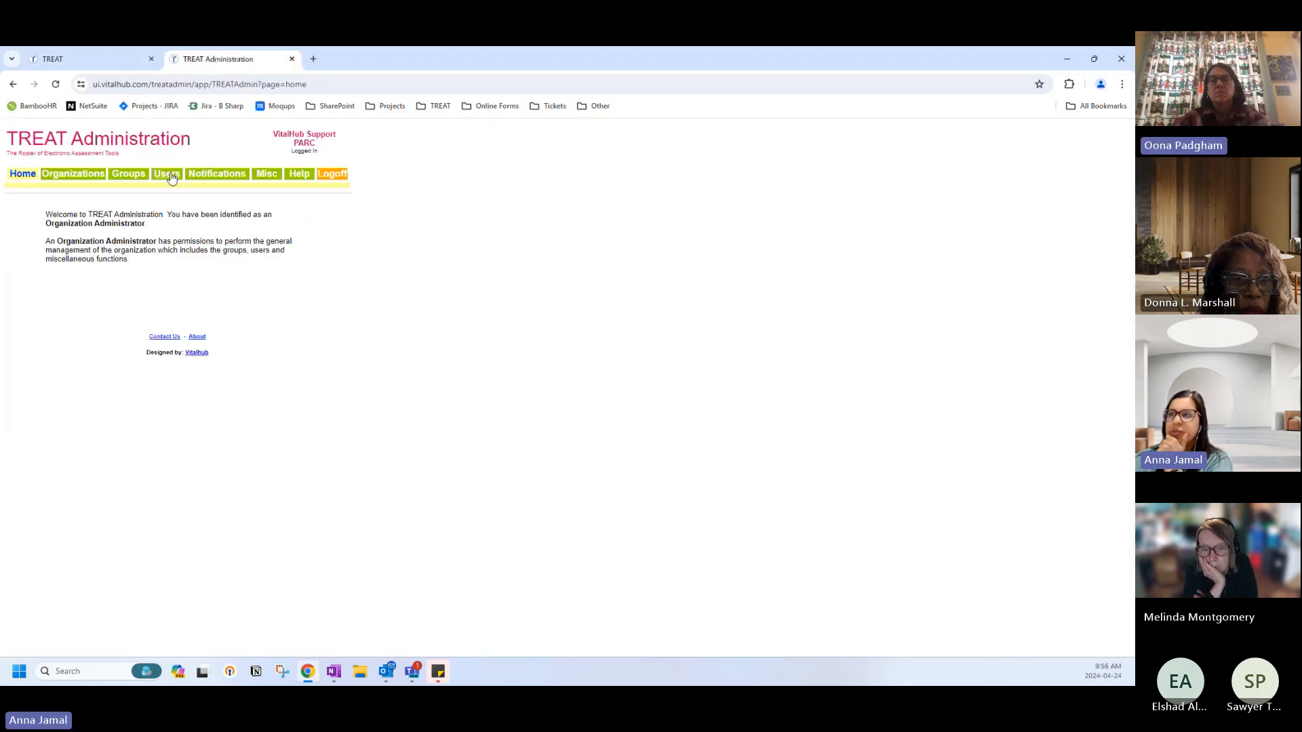
List all users and inspect the PARC staff user's account settings.
{"action": "left_click", "coordinate": [170, 176]}
{"action": "left_click", "coordinate": [145, 307]}
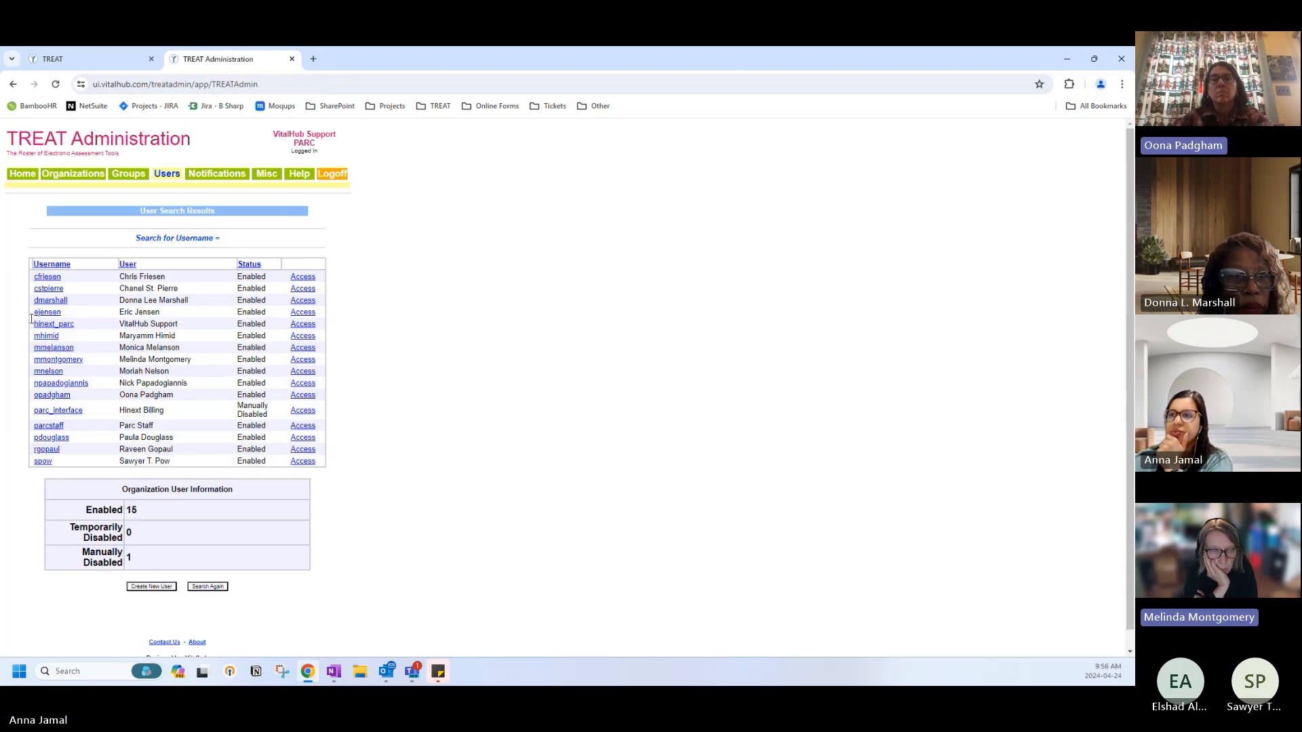
{"action": "left_click", "coordinate": [49, 429]}
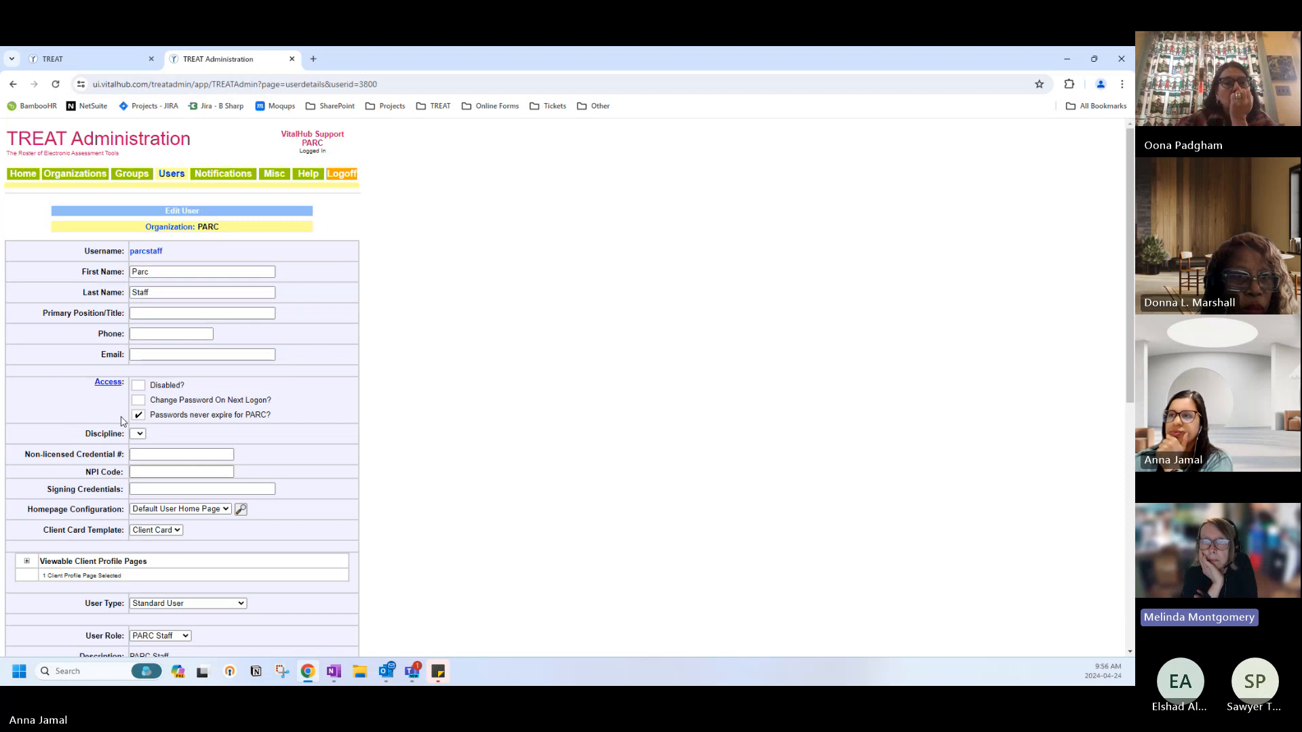
{"action": "scroll", "coordinate": [122, 422], "scroll_direction": "down", "scroll_amount": 3}
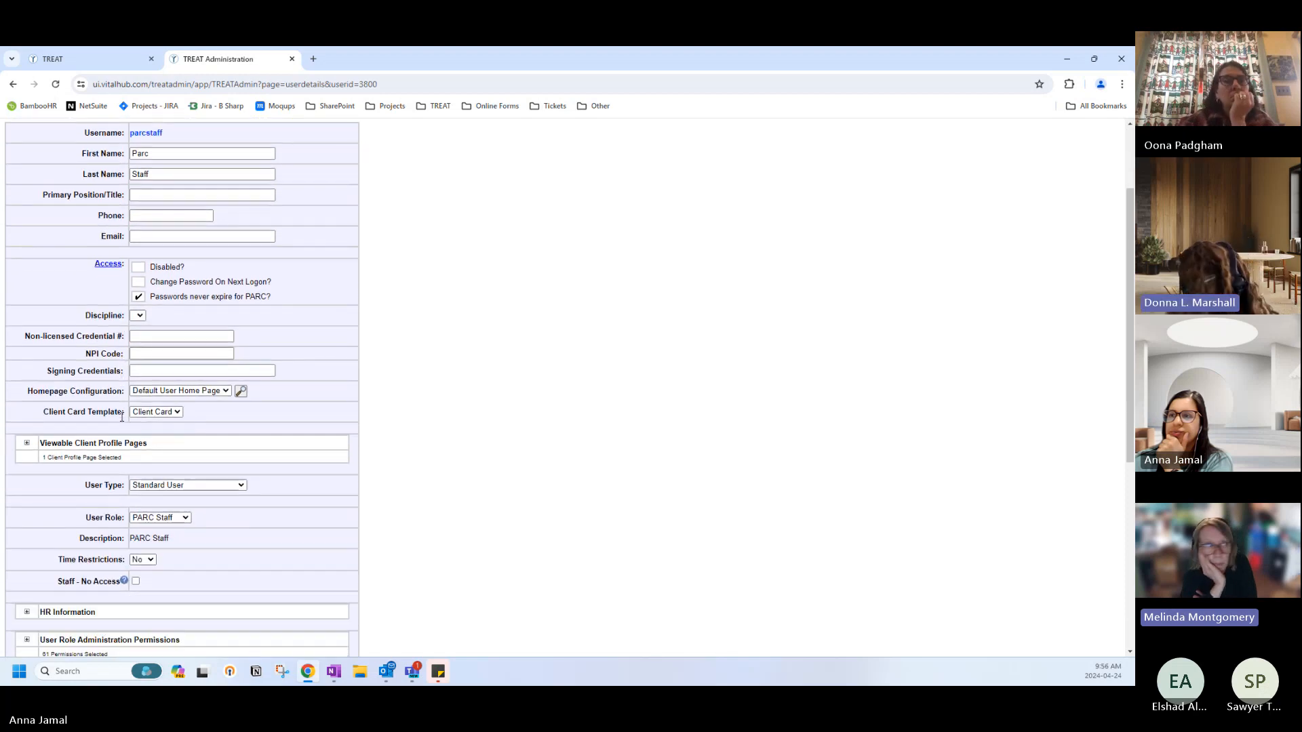
{"action": "scroll", "coordinate": [122, 422], "scroll_direction": "down", "scroll_amount": 3}
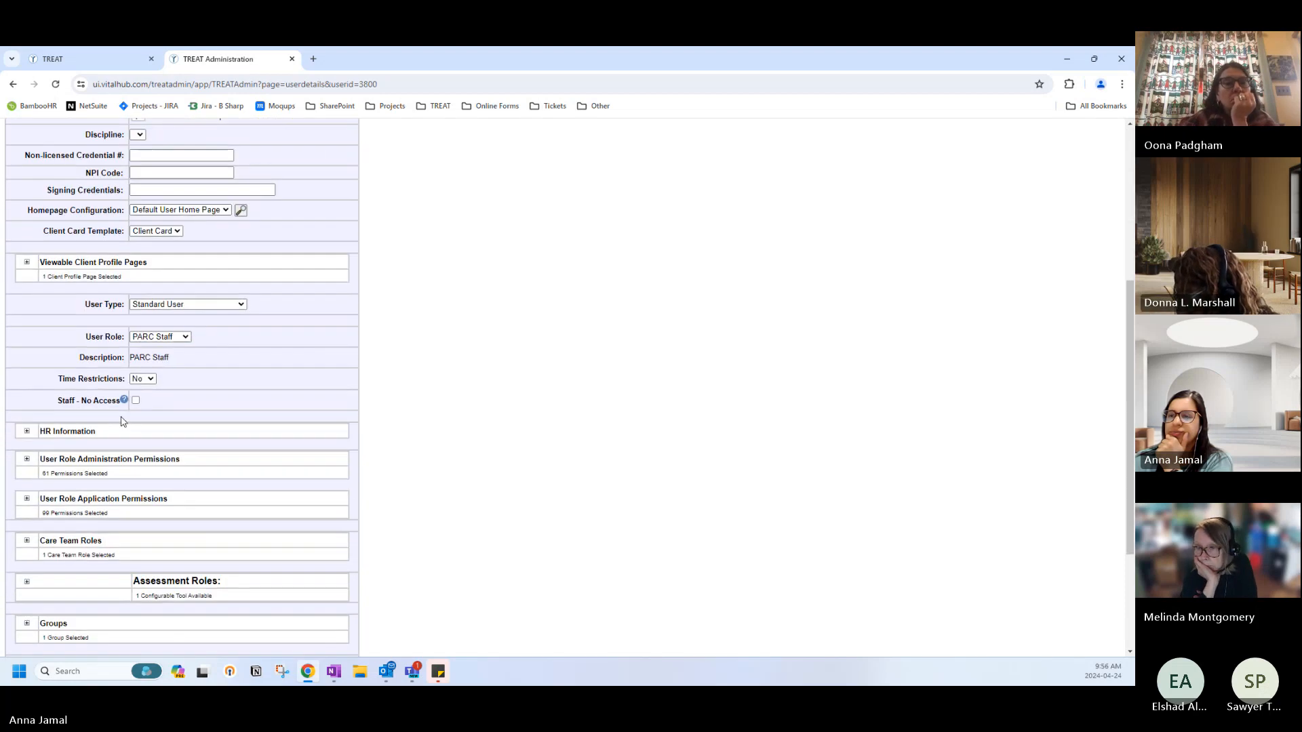
{"action": "scroll", "coordinate": [122, 421], "scroll_direction": "down", "scroll_amount": 2}
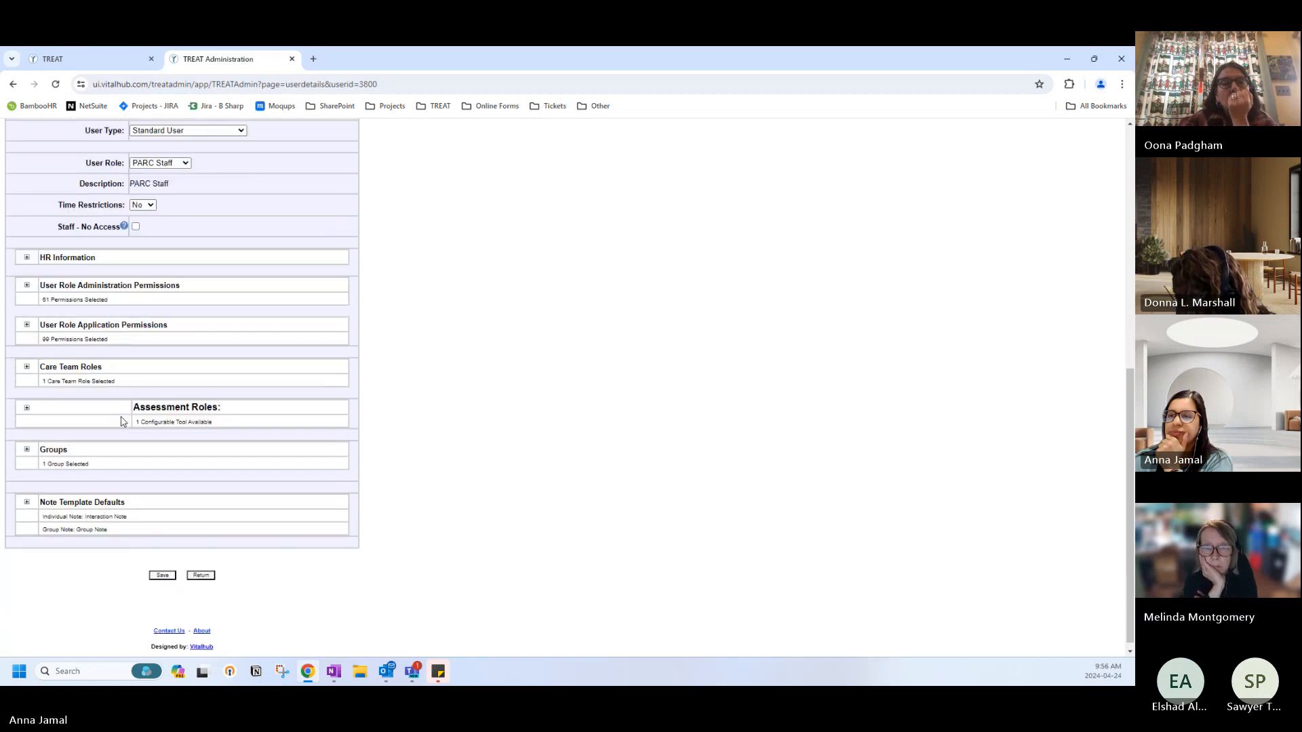
{"action": "scroll", "coordinate": [122, 421], "scroll_direction": "down", "scroll_amount": 1}
{"action": "left_click", "coordinate": [201, 569]}
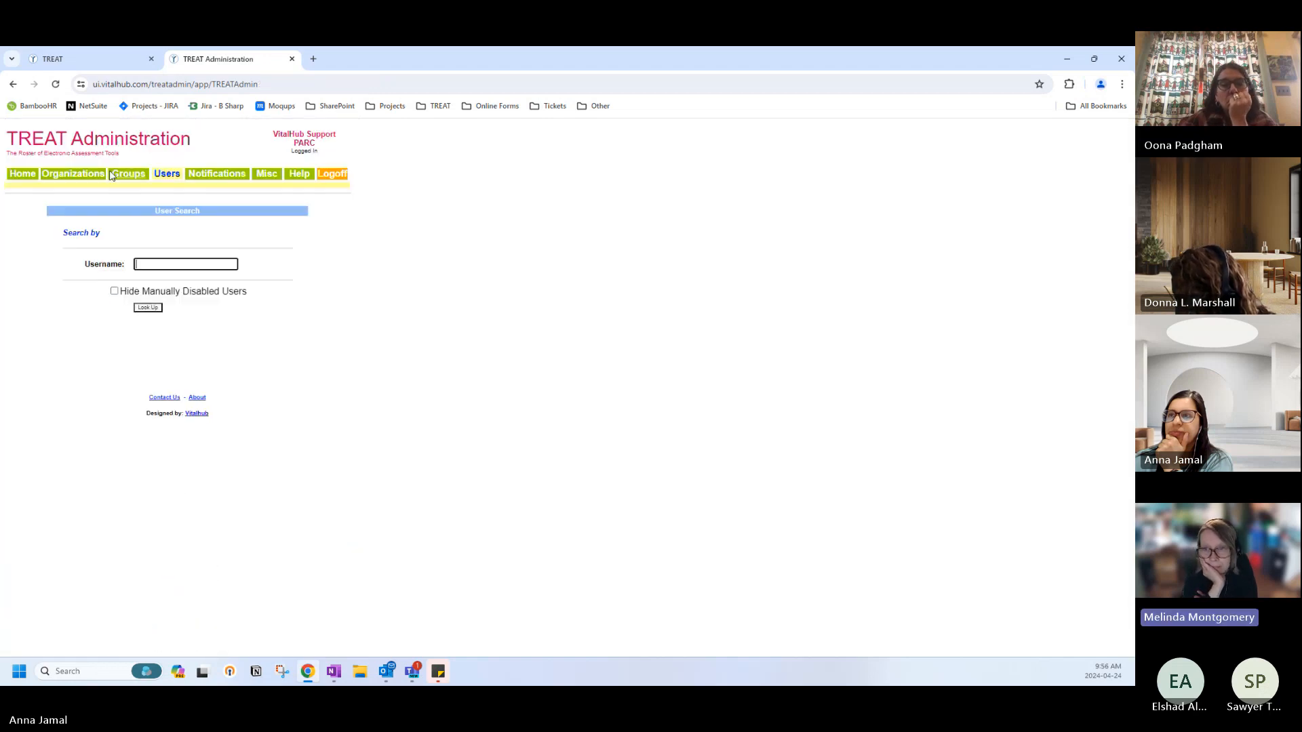
View the organization's location codes from its details page.
{"action": "left_click", "coordinate": [76, 176]}
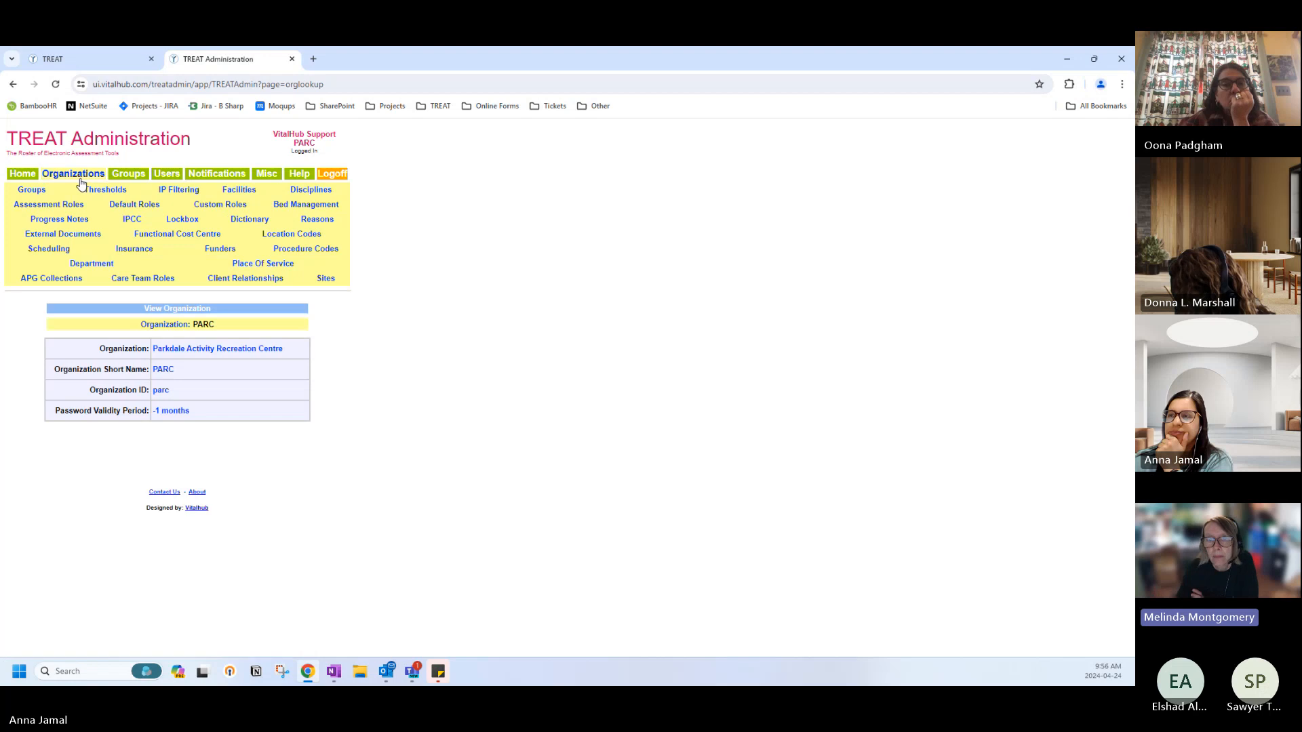
{"action": "left_click", "coordinate": [278, 234]}
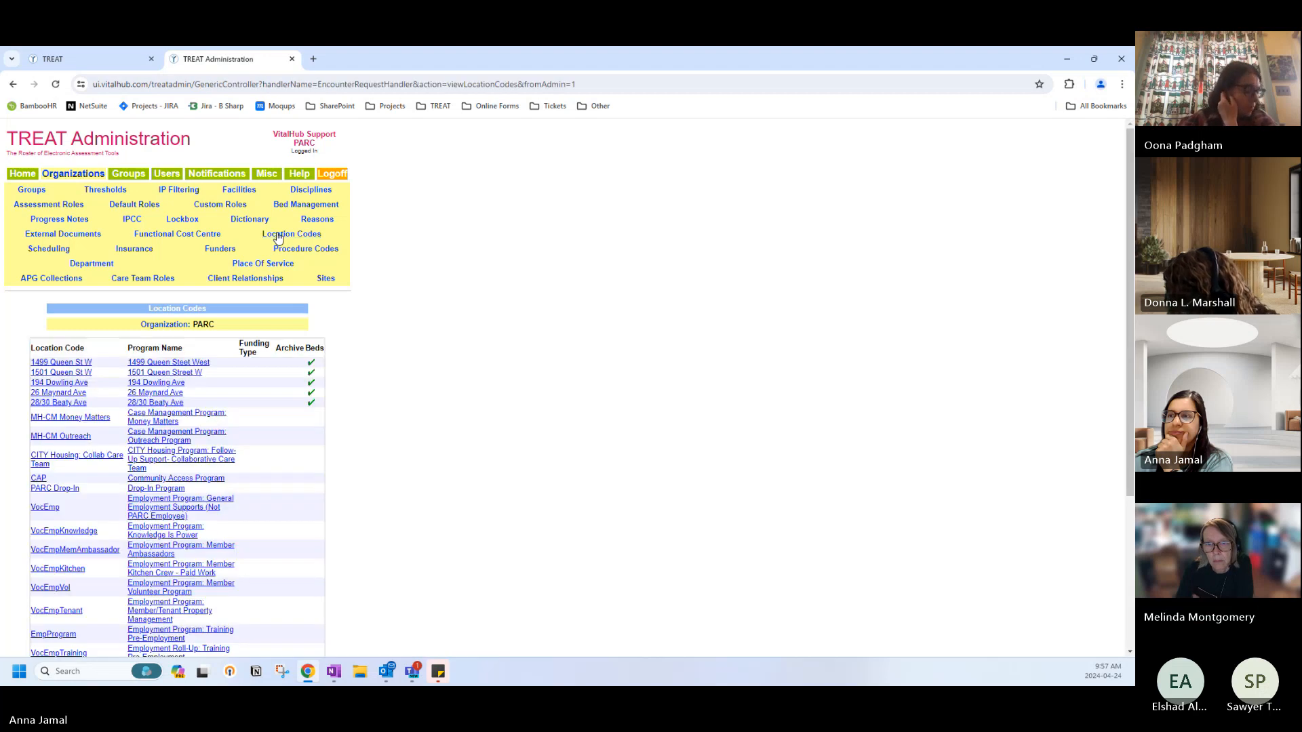
{"action": "scroll", "coordinate": [218, 258], "scroll_direction": "down", "scroll_amount": 3}
{"action": "scroll", "coordinate": [190, 224], "scroll_direction": "up", "scroll_amount": 3}
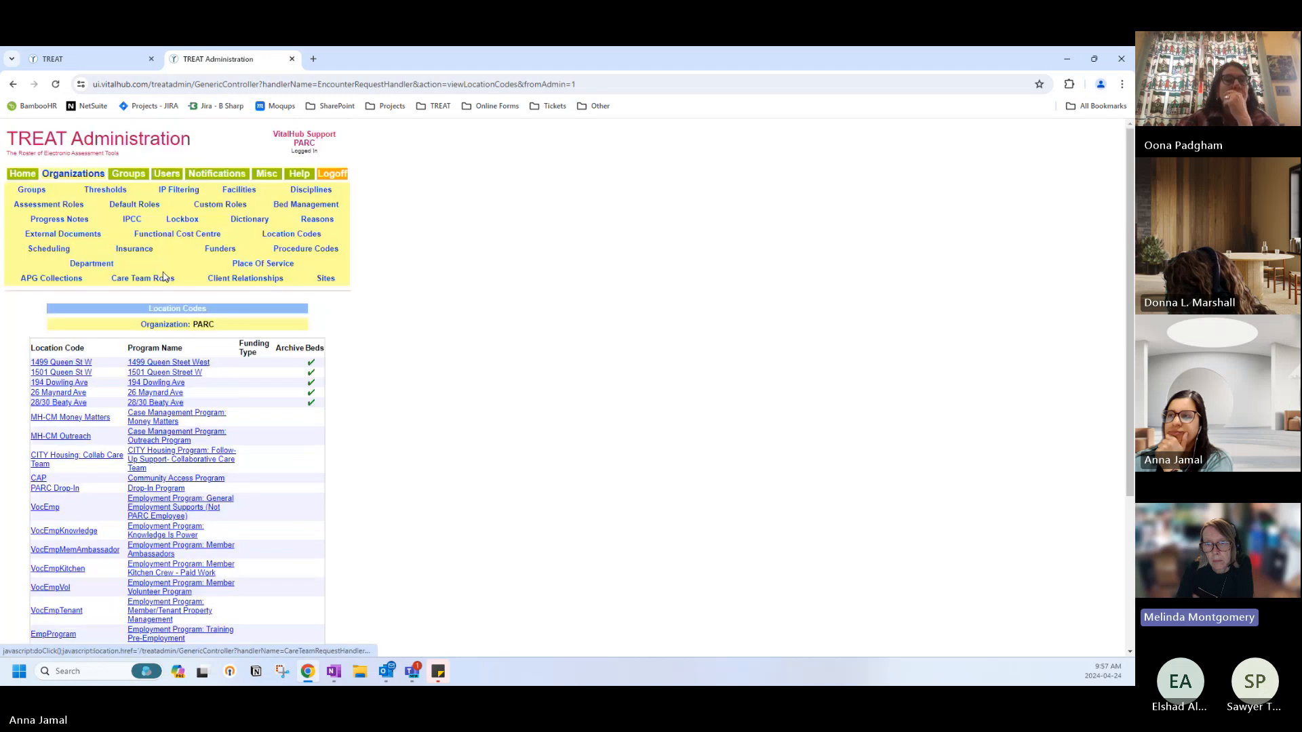
List the organization's groups and open the Admin group's settings.
{"action": "left_click", "coordinate": [129, 175]}
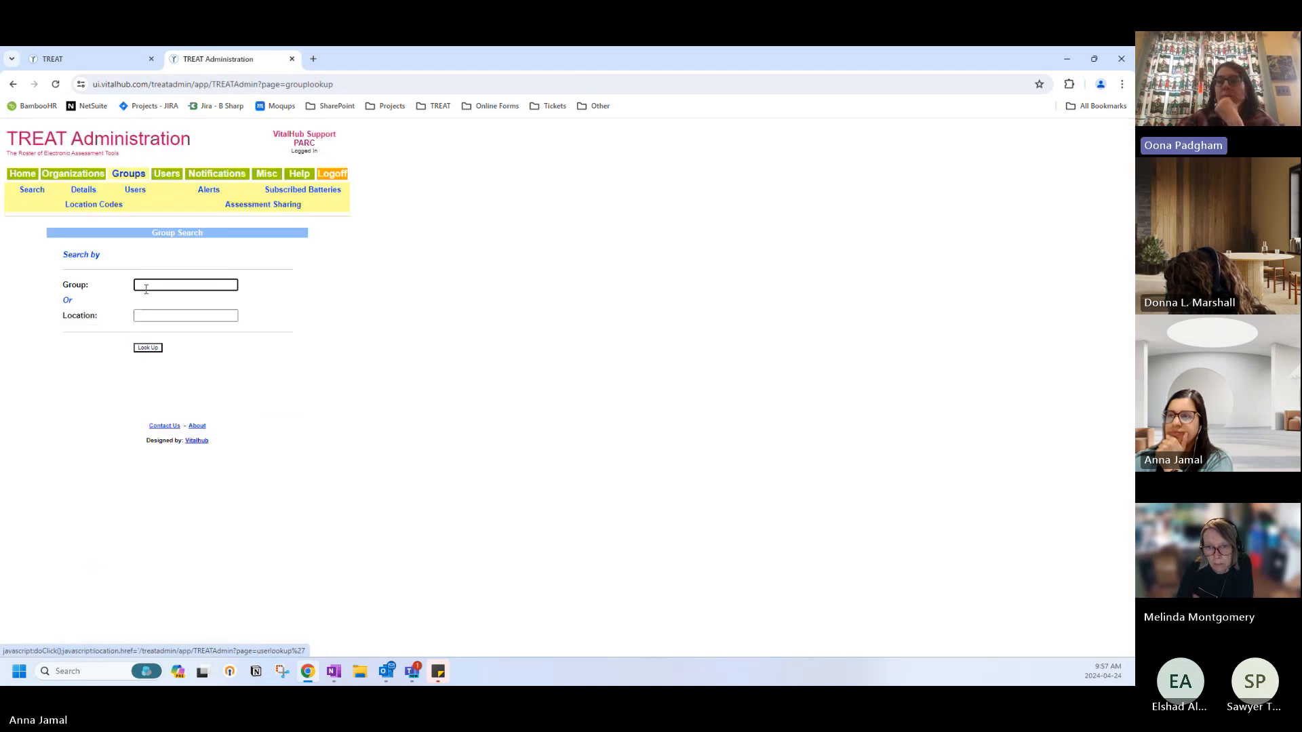
{"action": "left_click", "coordinate": [147, 346]}
{"action": "left_click", "coordinate": [44, 318]}
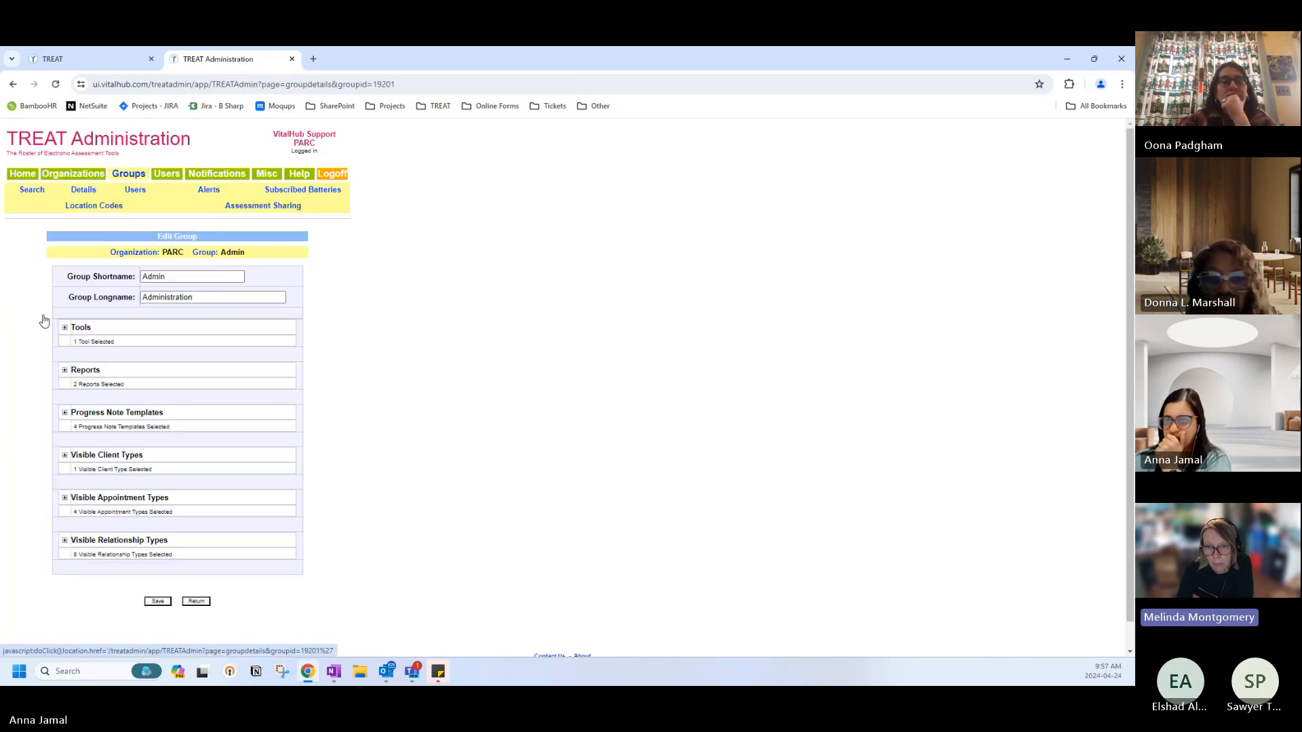
{"action": "left_click", "coordinate": [195, 601]}
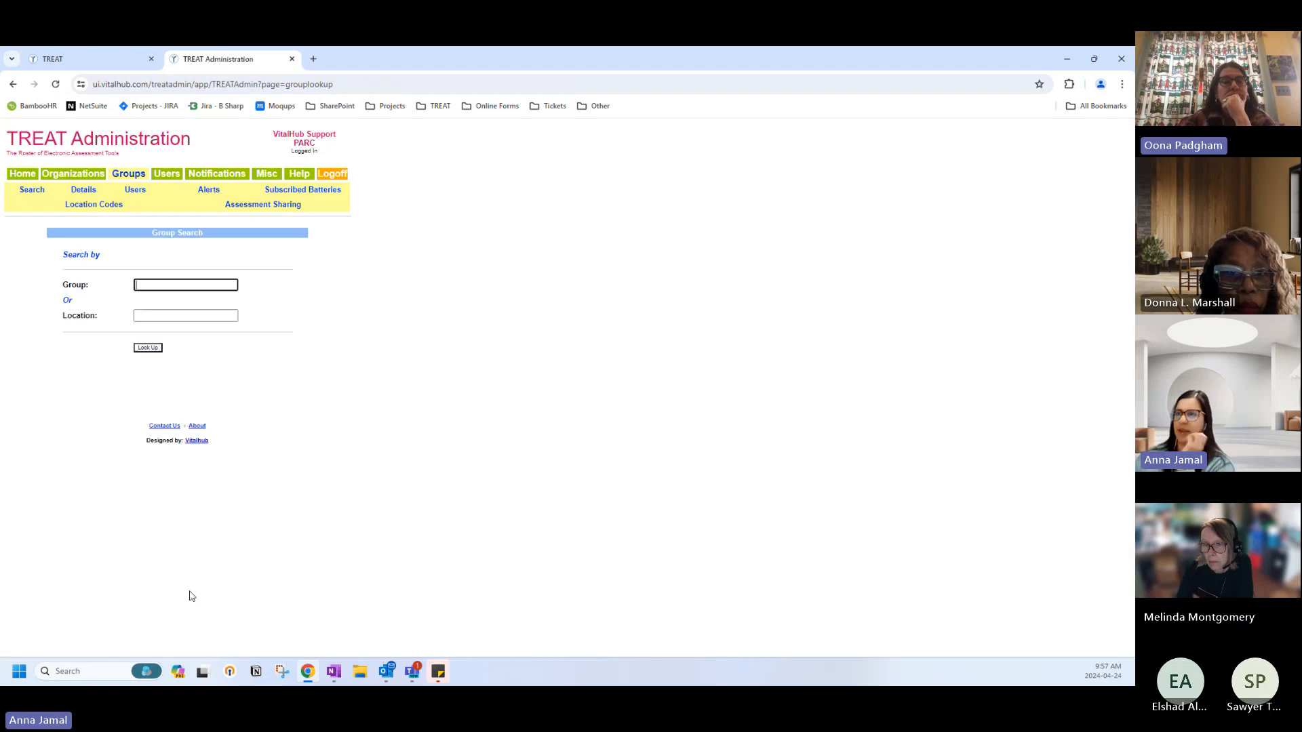
{"action": "left_click", "coordinate": [89, 207]}
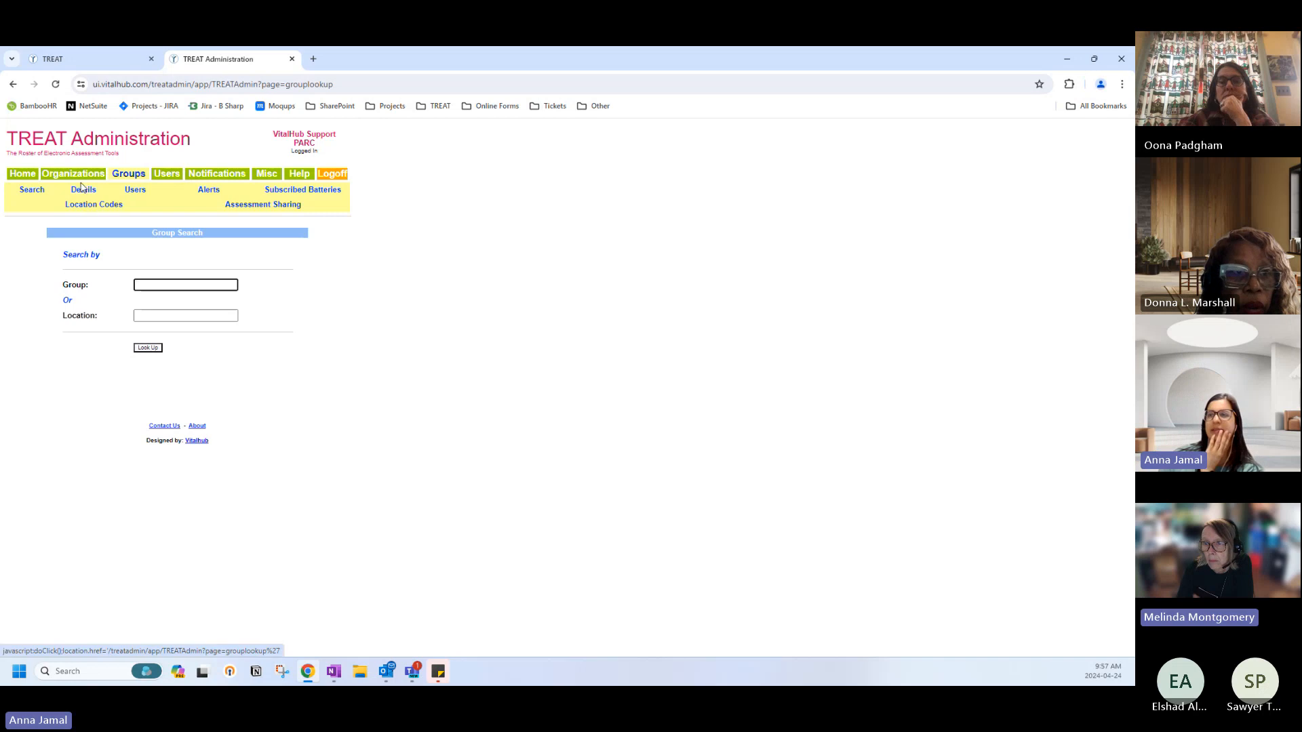
Browse notifications, user and group search, and location codes, then return to the welcome page.
{"action": "left_click", "coordinate": [81, 175]}
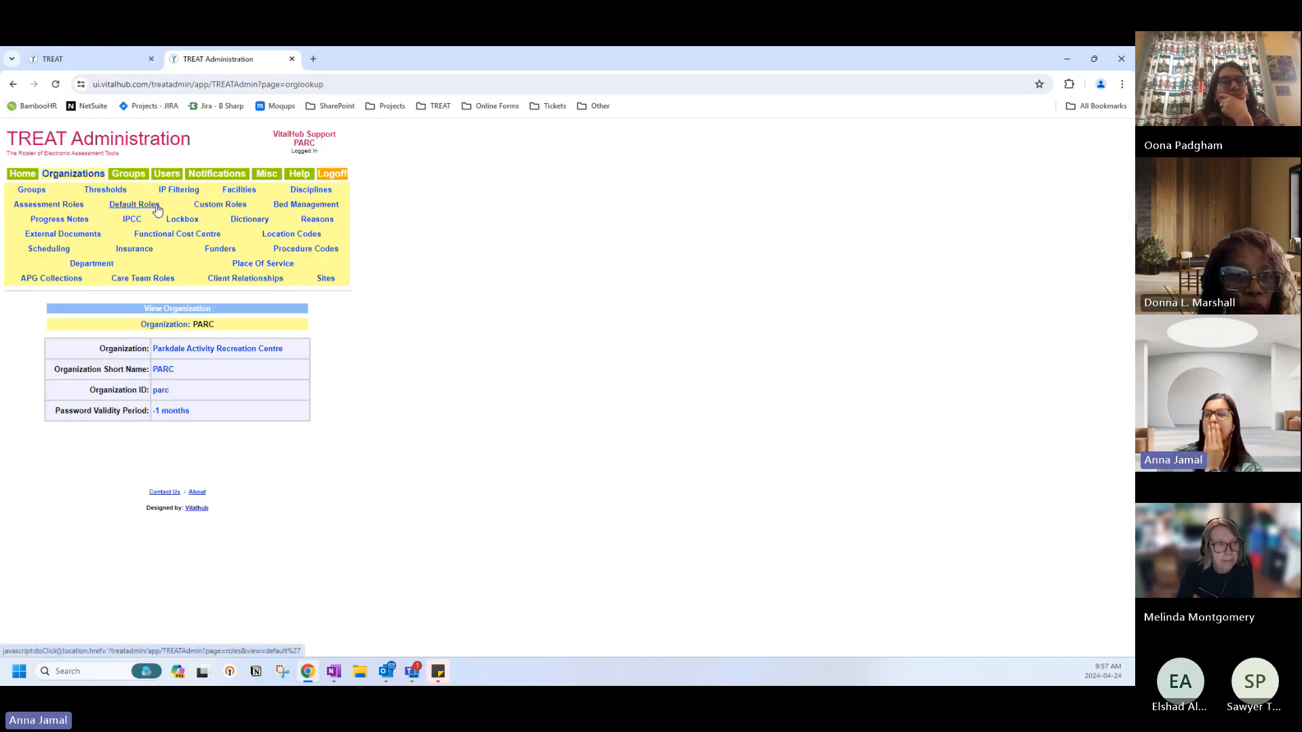
{"action": "left_click", "coordinate": [217, 174]}
{"action": "left_click", "coordinate": [169, 175]}
{"action": "left_click", "coordinate": [129, 175]}
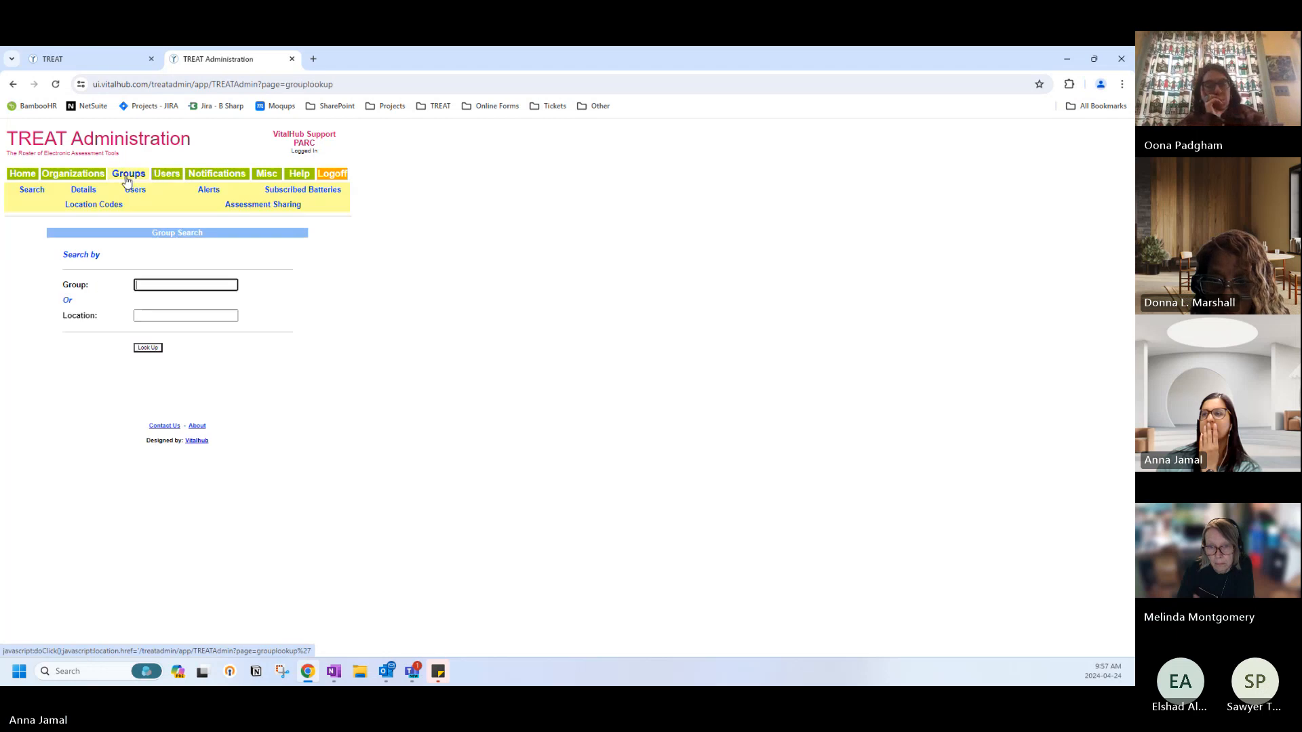
{"action": "left_click", "coordinate": [76, 175]}
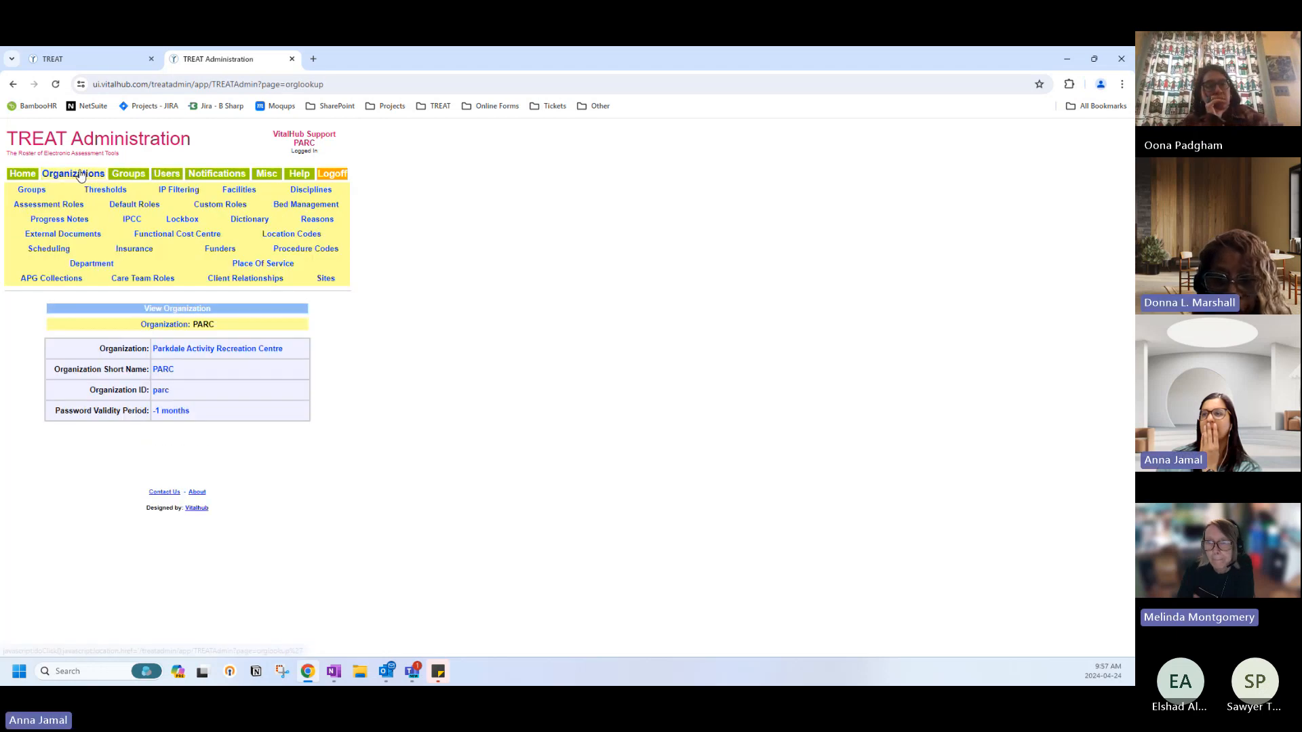
{"action": "left_click", "coordinate": [270, 236]}
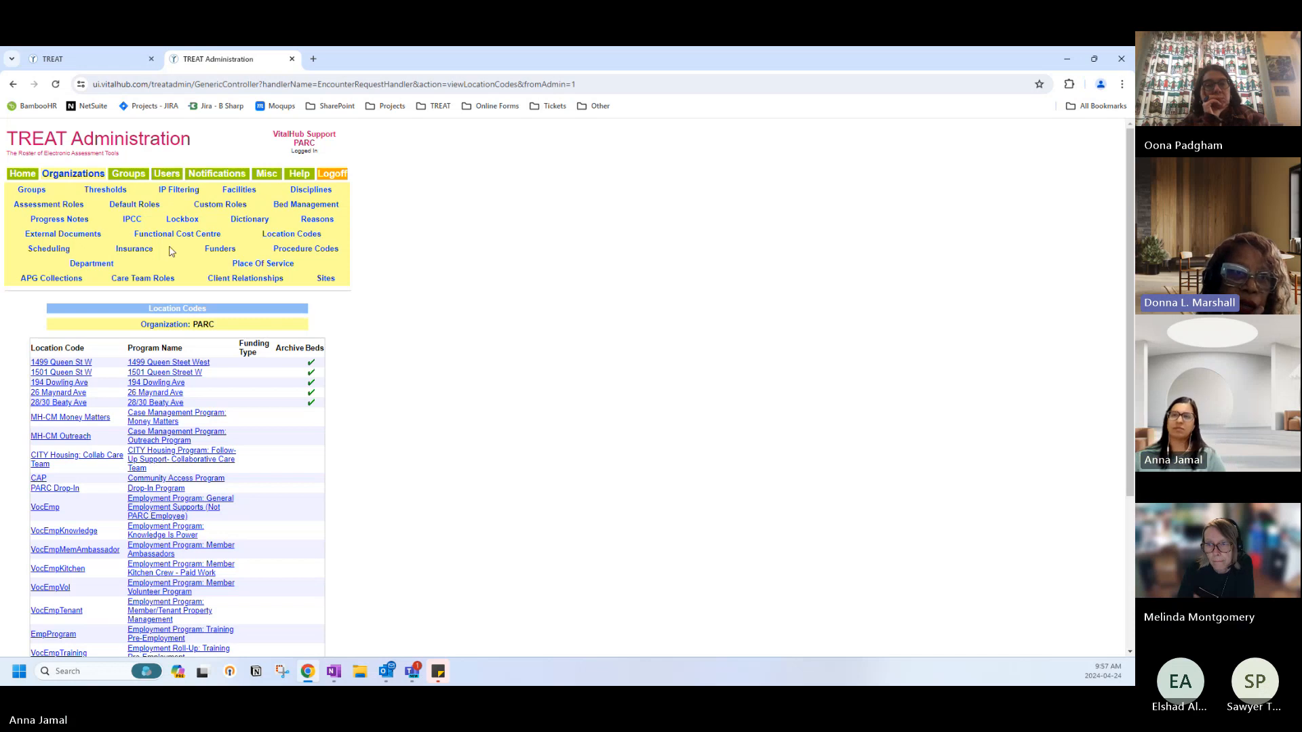
{"action": "left_click", "coordinate": [26, 175]}
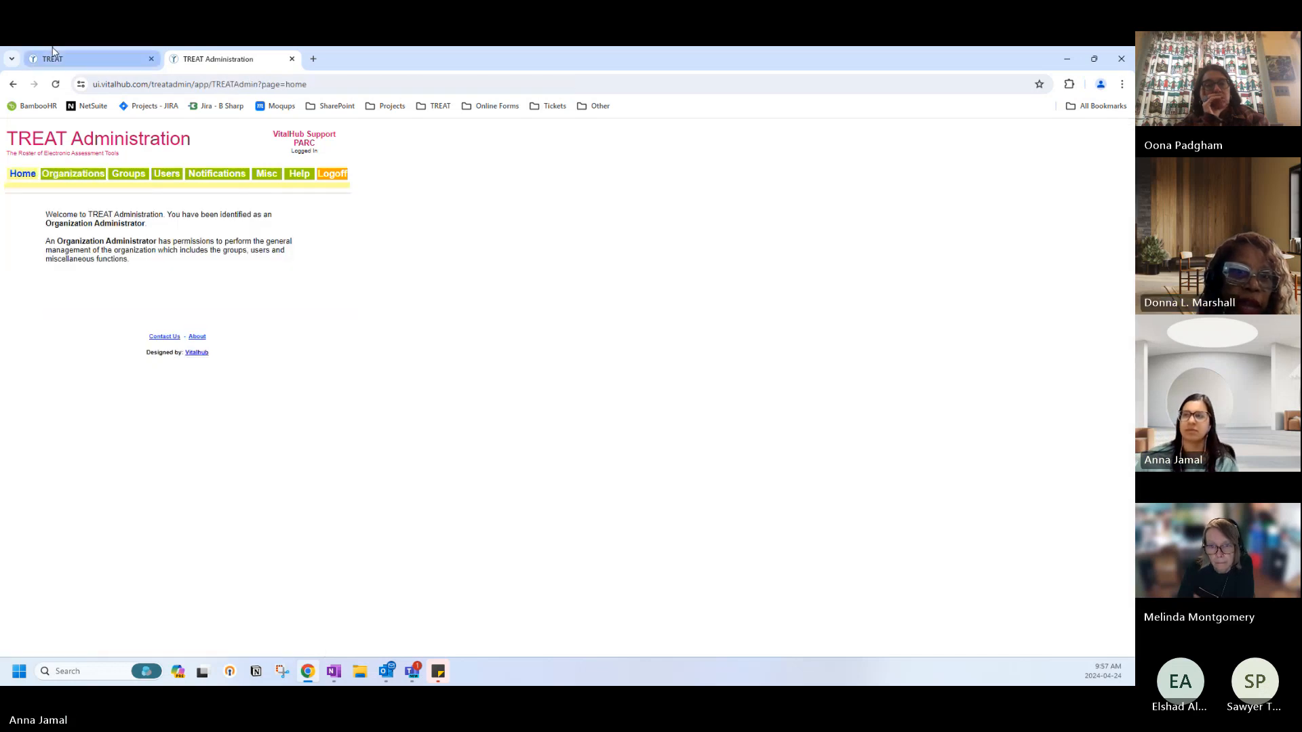
On the staff home page, switch from the PARC Drop-In to the VocEmpVol Client List and reload.
{"action": "left_click", "coordinate": [82, 59]}
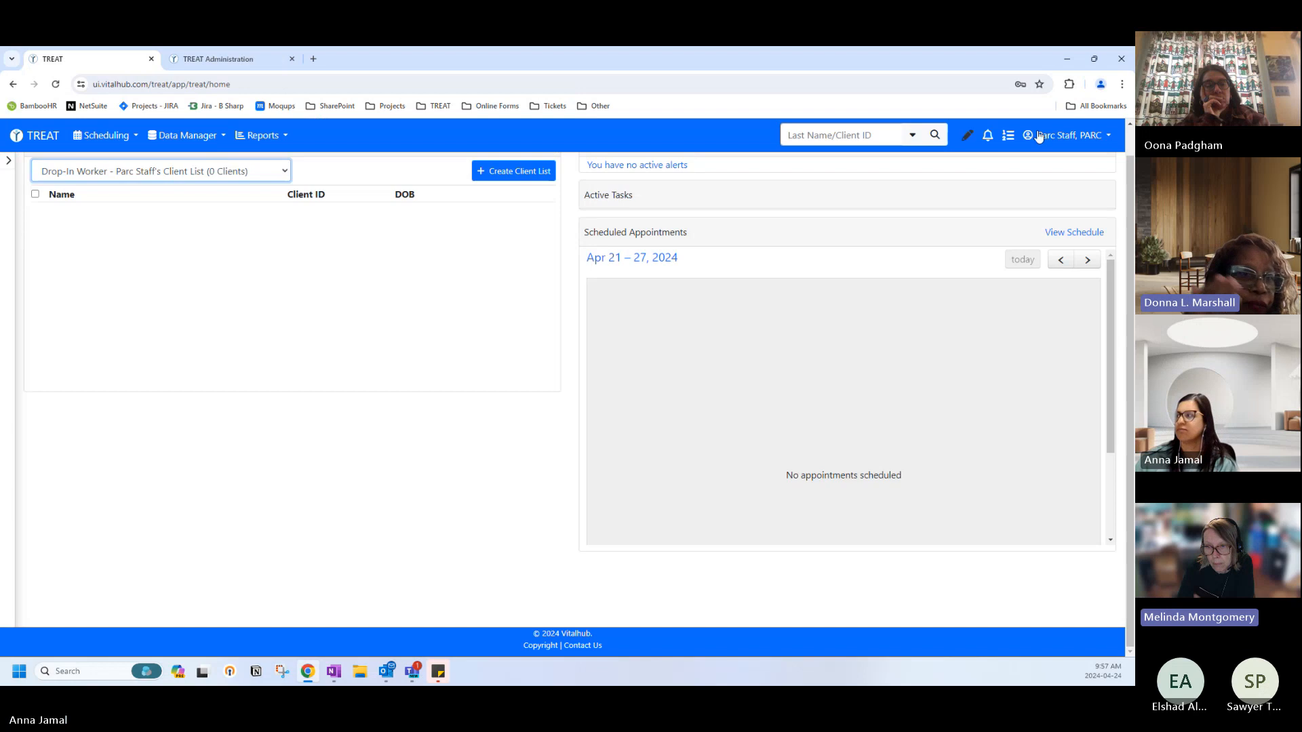
{"action": "left_click", "coordinate": [218, 171]}
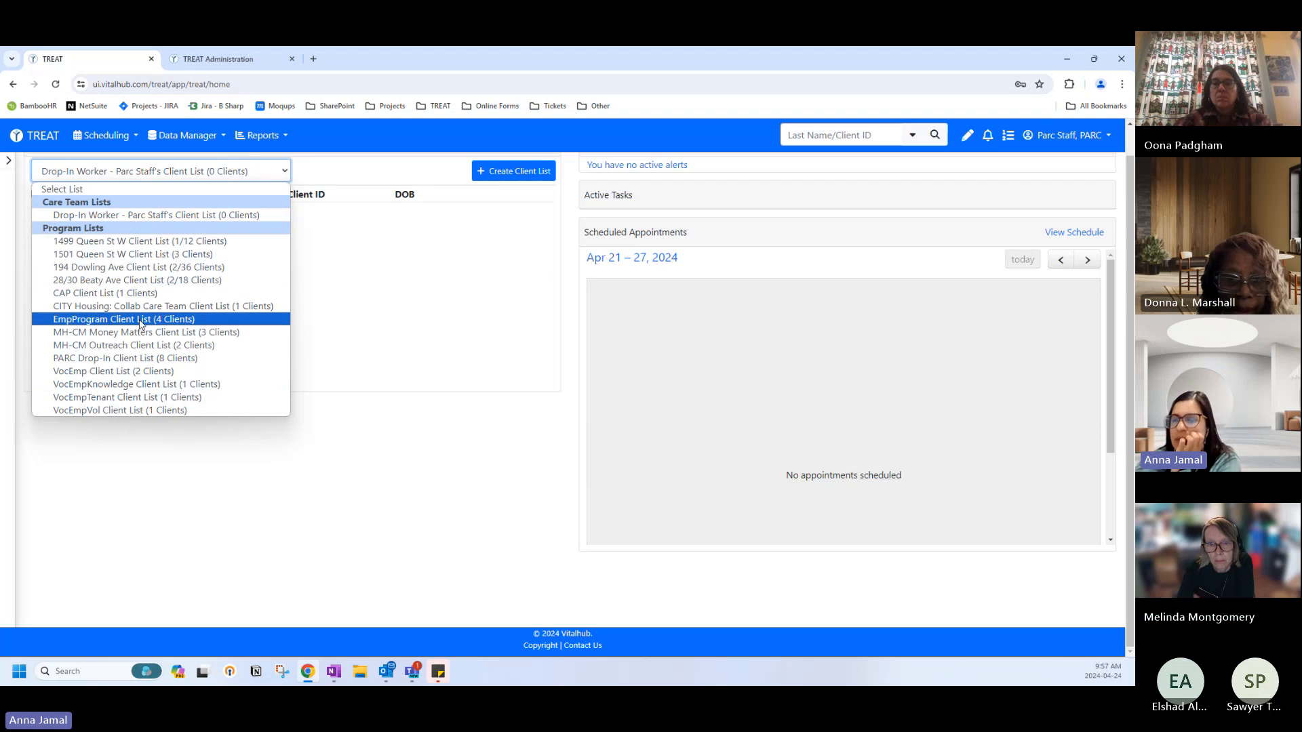
{"action": "left_click", "coordinate": [144, 359]}
{"action": "scroll", "coordinate": [139, 383], "scroll_direction": "down", "scroll_amount": 3}
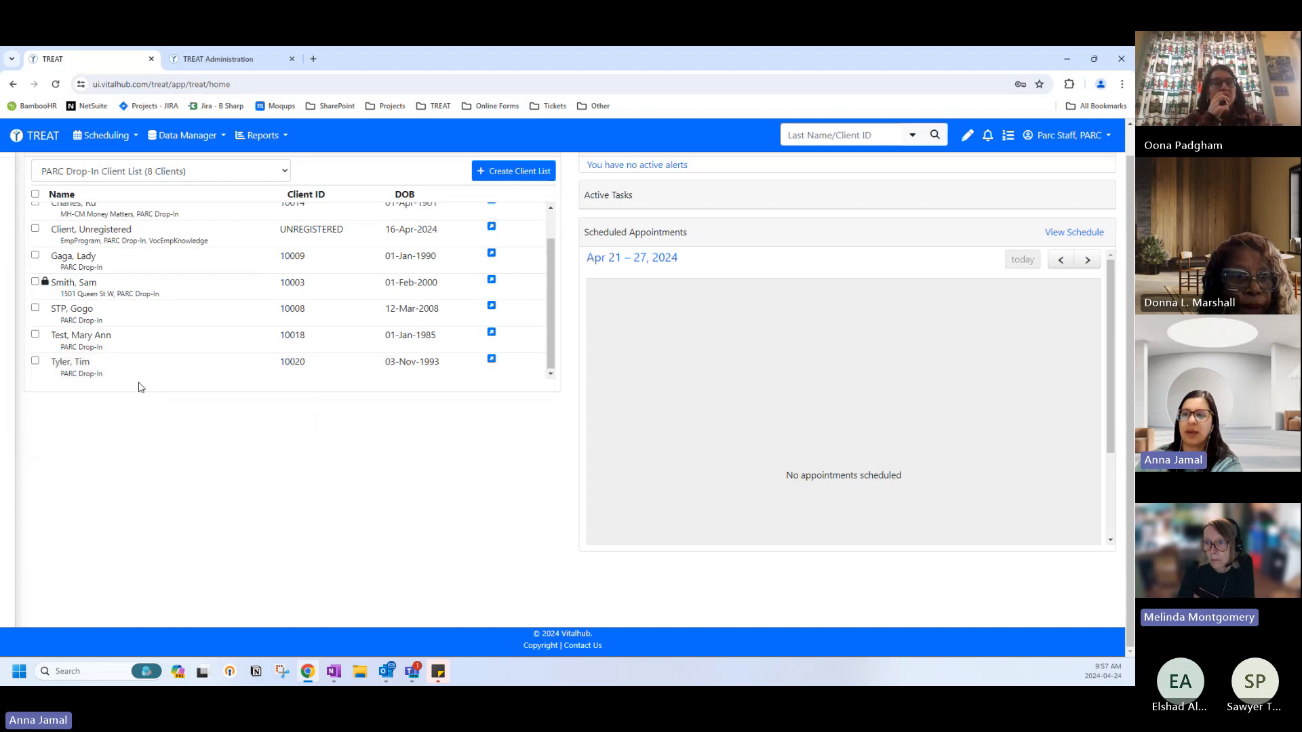
{"action": "scroll", "coordinate": [139, 386], "scroll_direction": "up", "scroll_amount": 1}
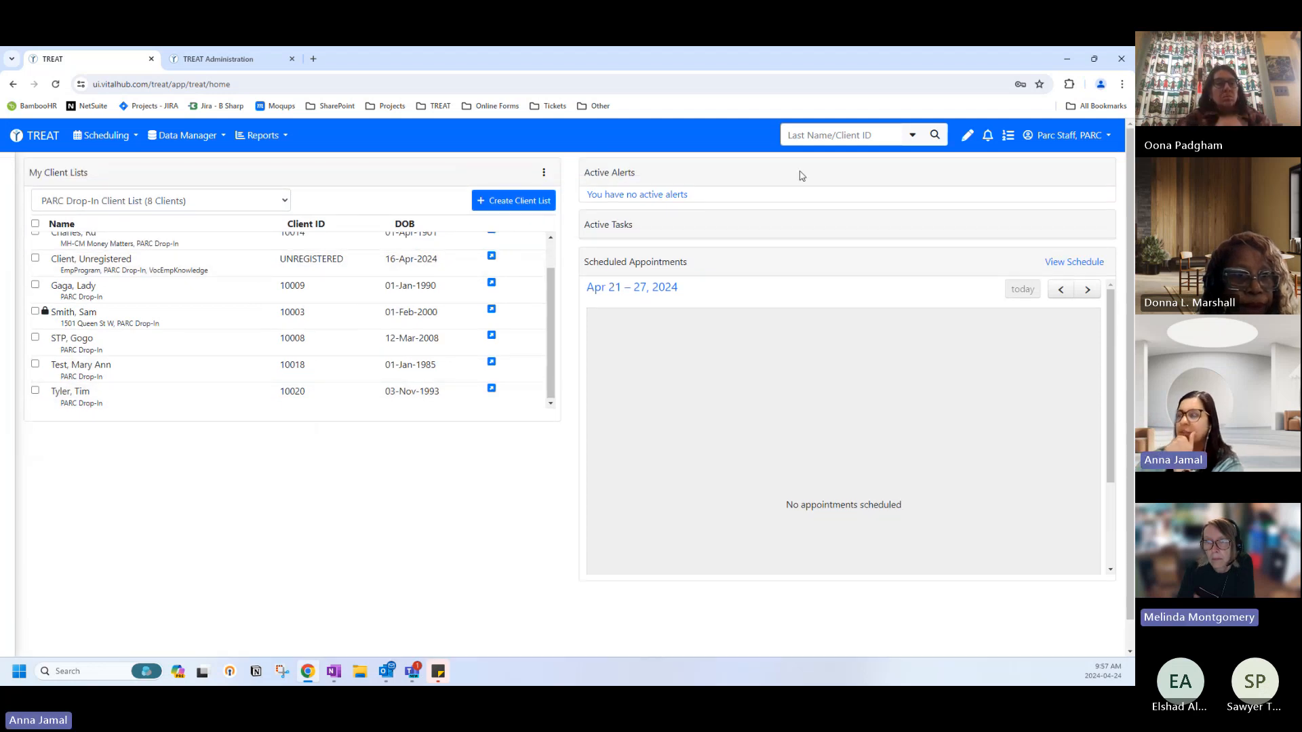
{"action": "left_click", "coordinate": [156, 201]}
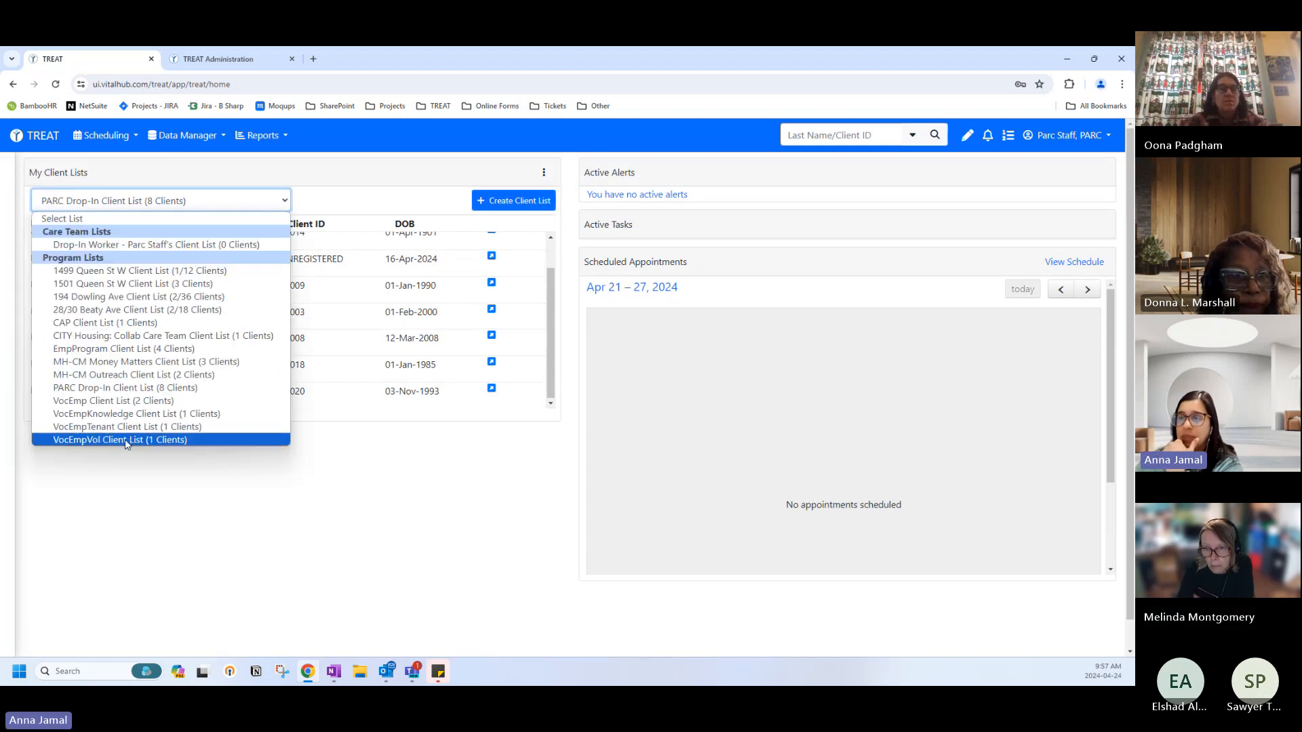
{"action": "left_click", "coordinate": [125, 441]}
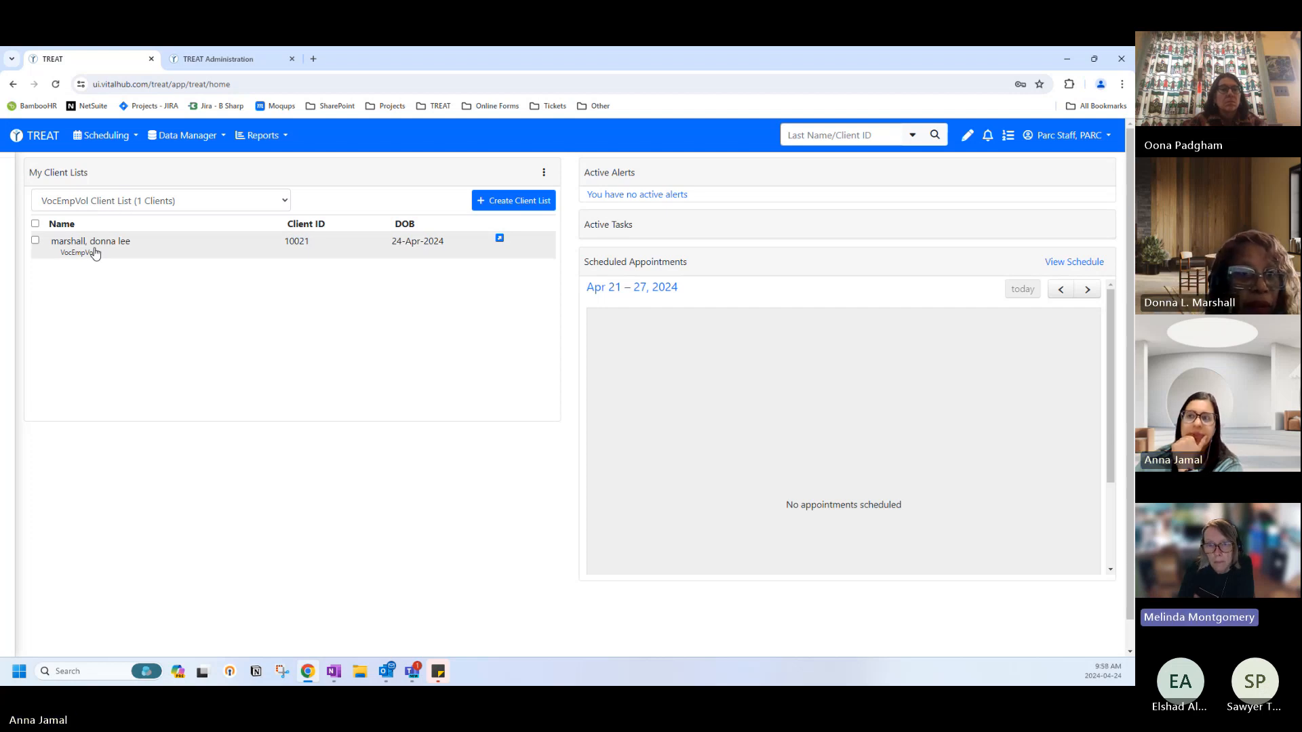
{"action": "left_click", "coordinate": [96, 201]}
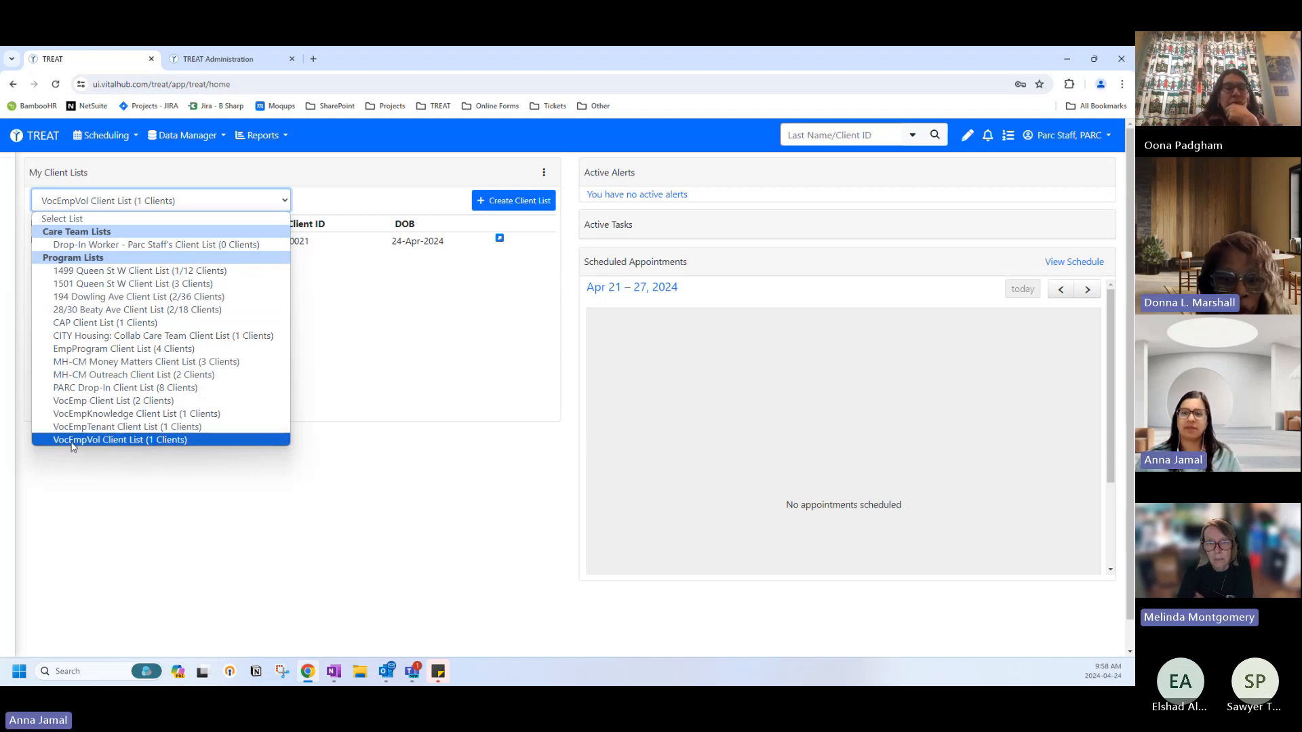
{"action": "left_click", "coordinate": [44, 144]}
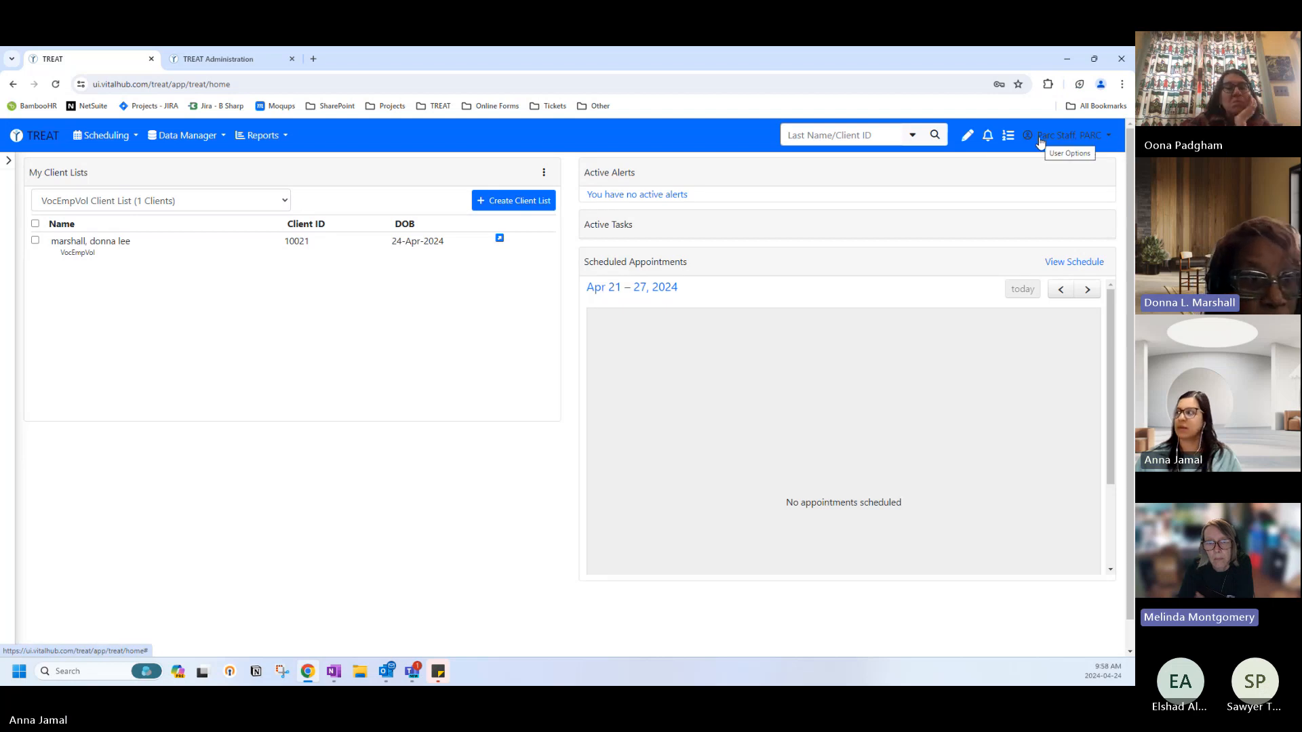
{"action": "left_click", "coordinate": [37, 135]}
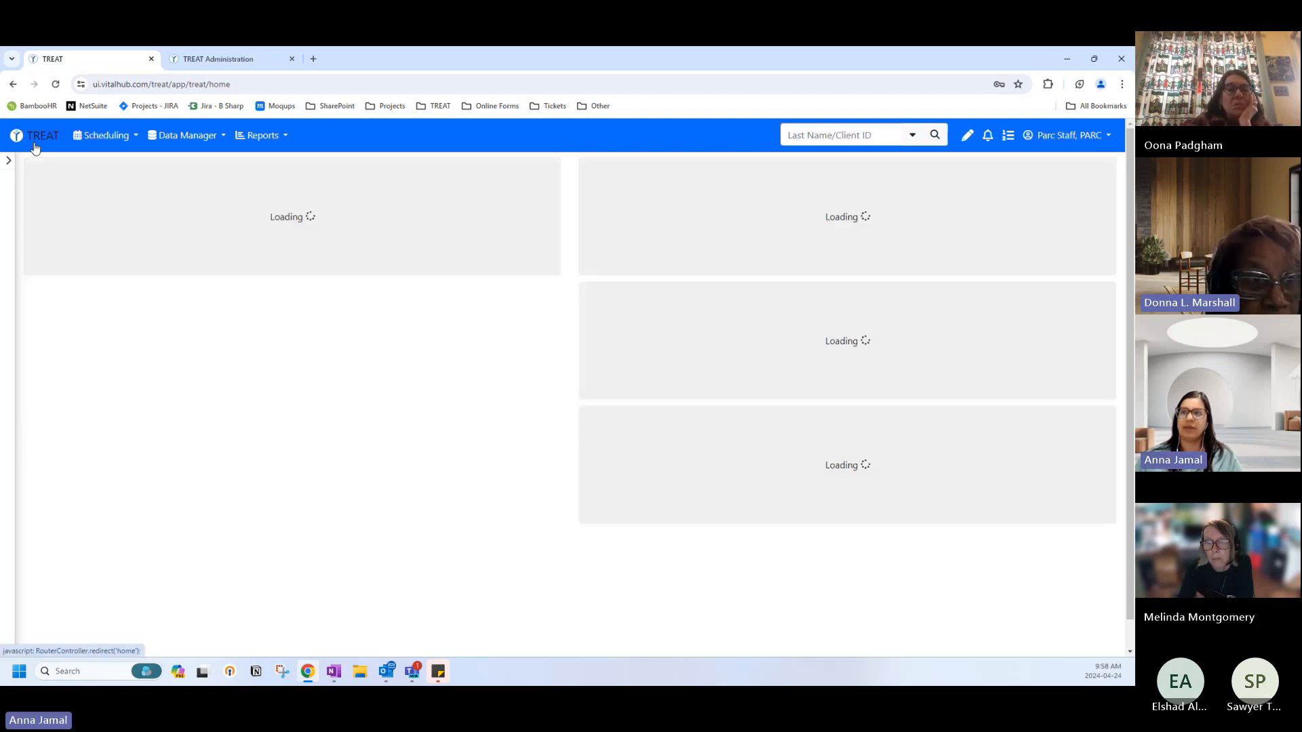
{"action": "left_click", "coordinate": [89, 200]}
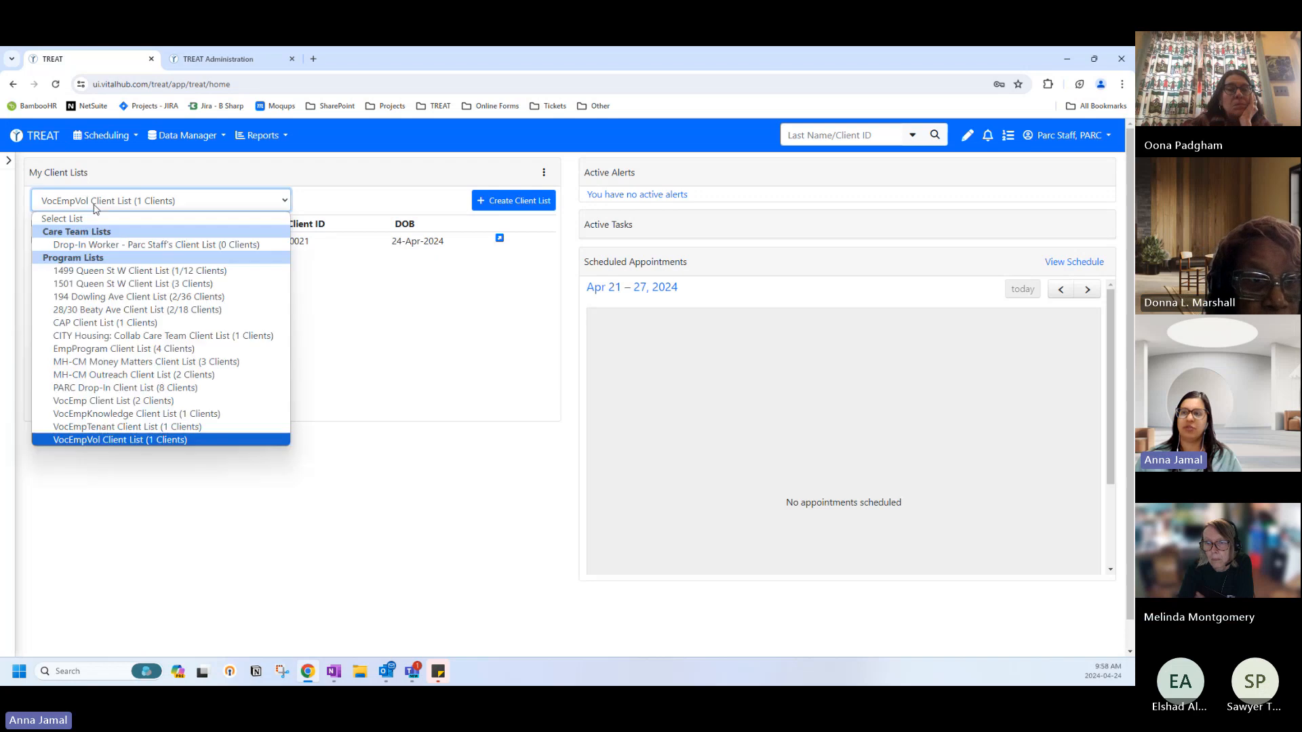
{"action": "left_click", "coordinate": [100, 245]}
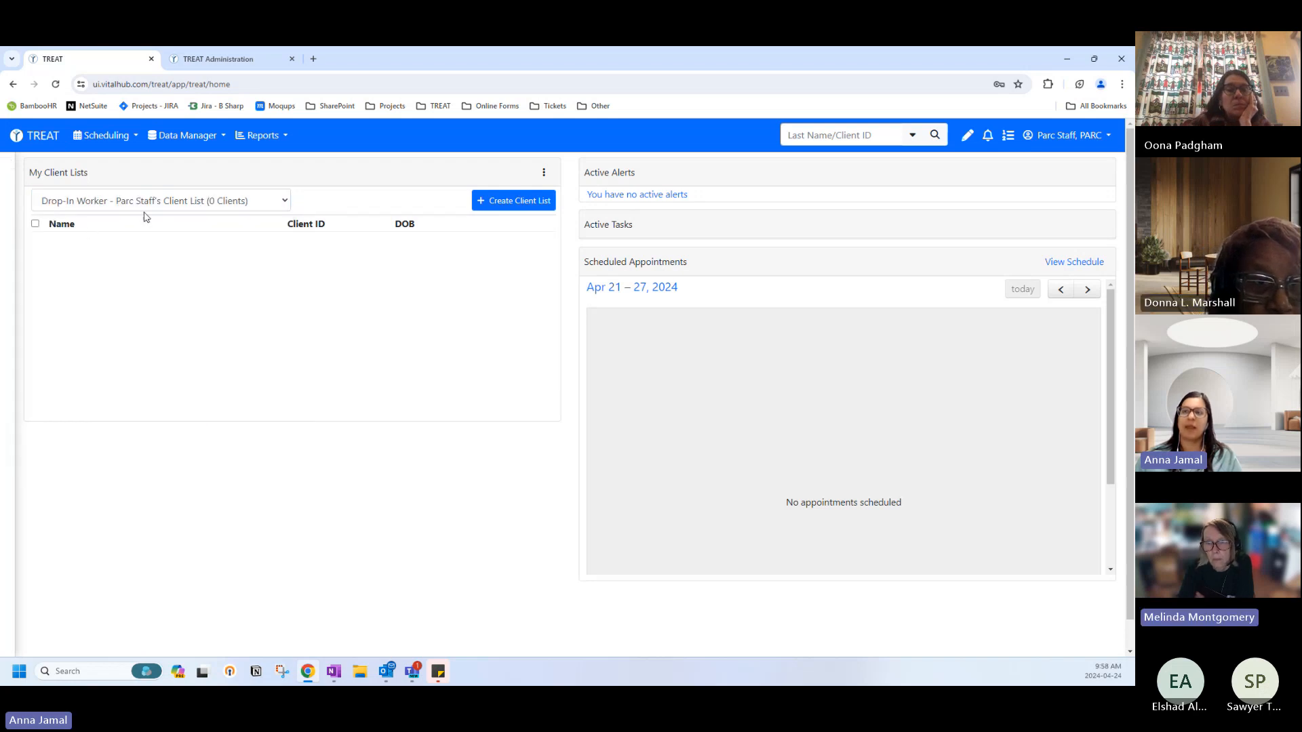
{"action": "left_click", "coordinate": [56, 201]}
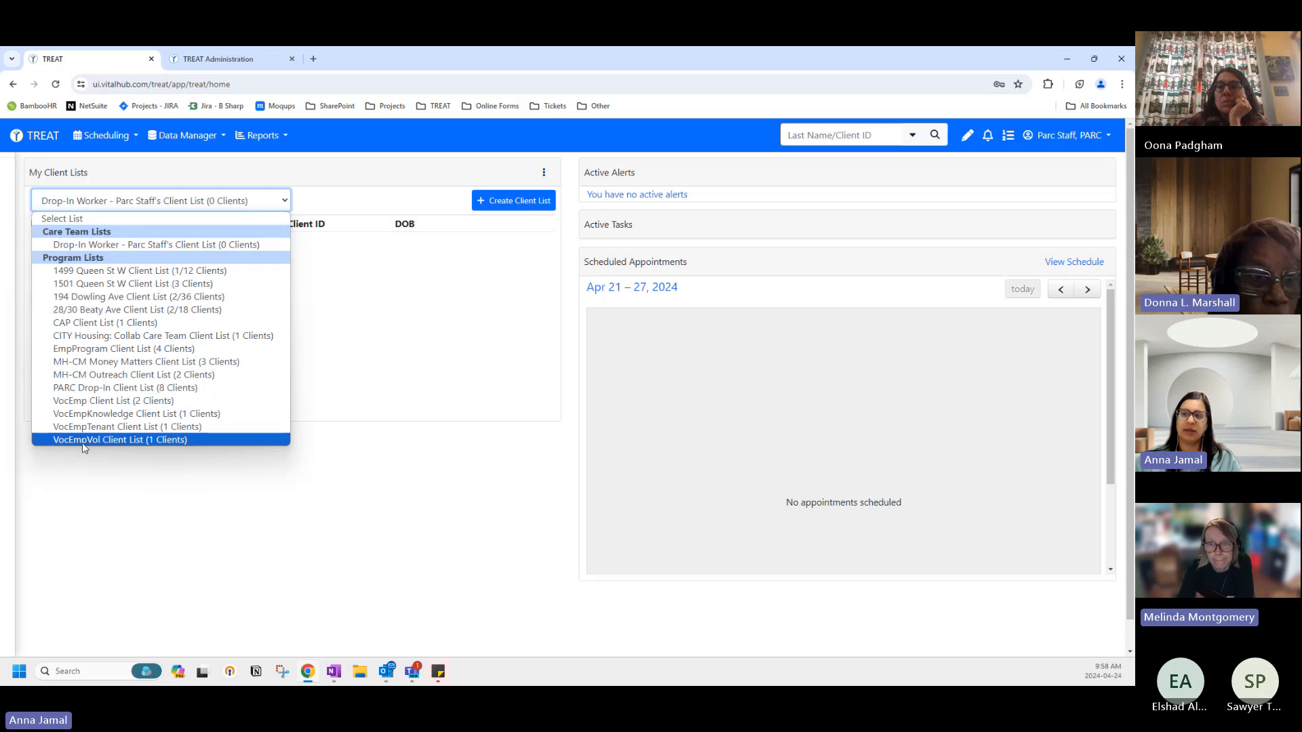
{"action": "left_click", "coordinate": [116, 441]}
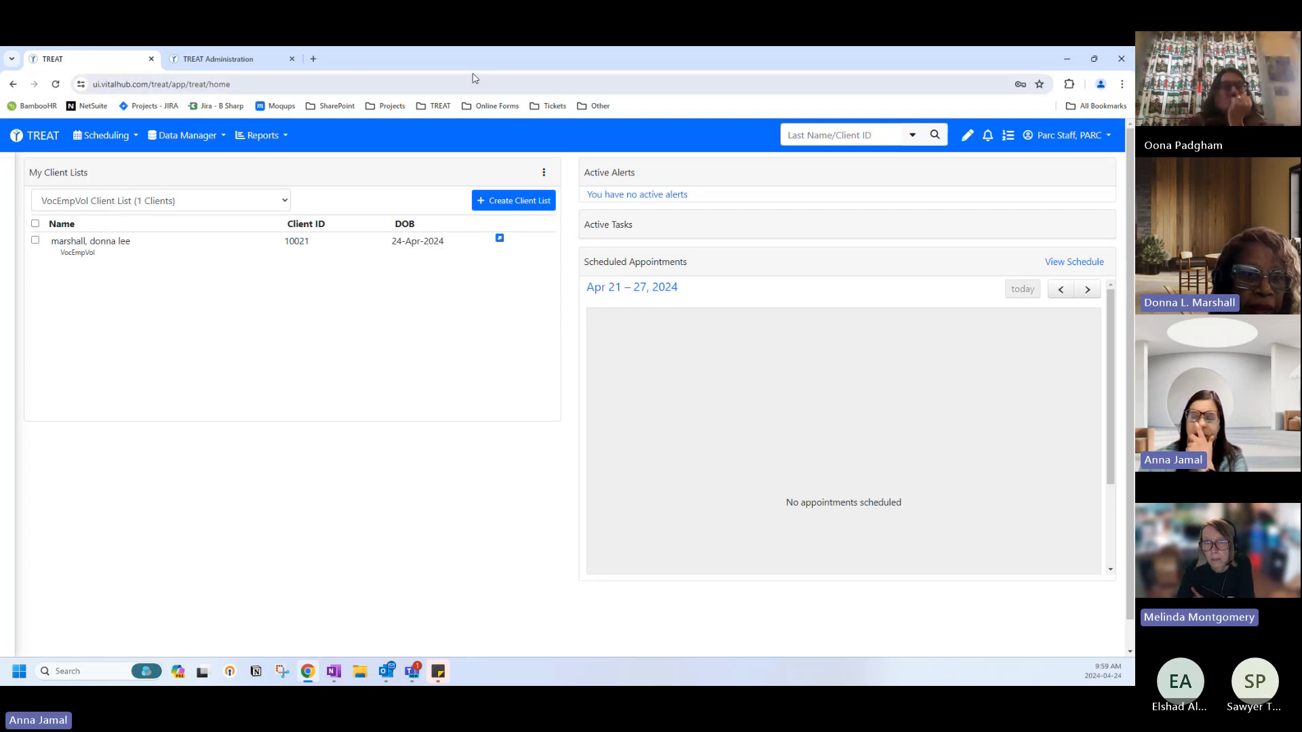
{"action": "left_click", "coordinate": [1066, 135]}
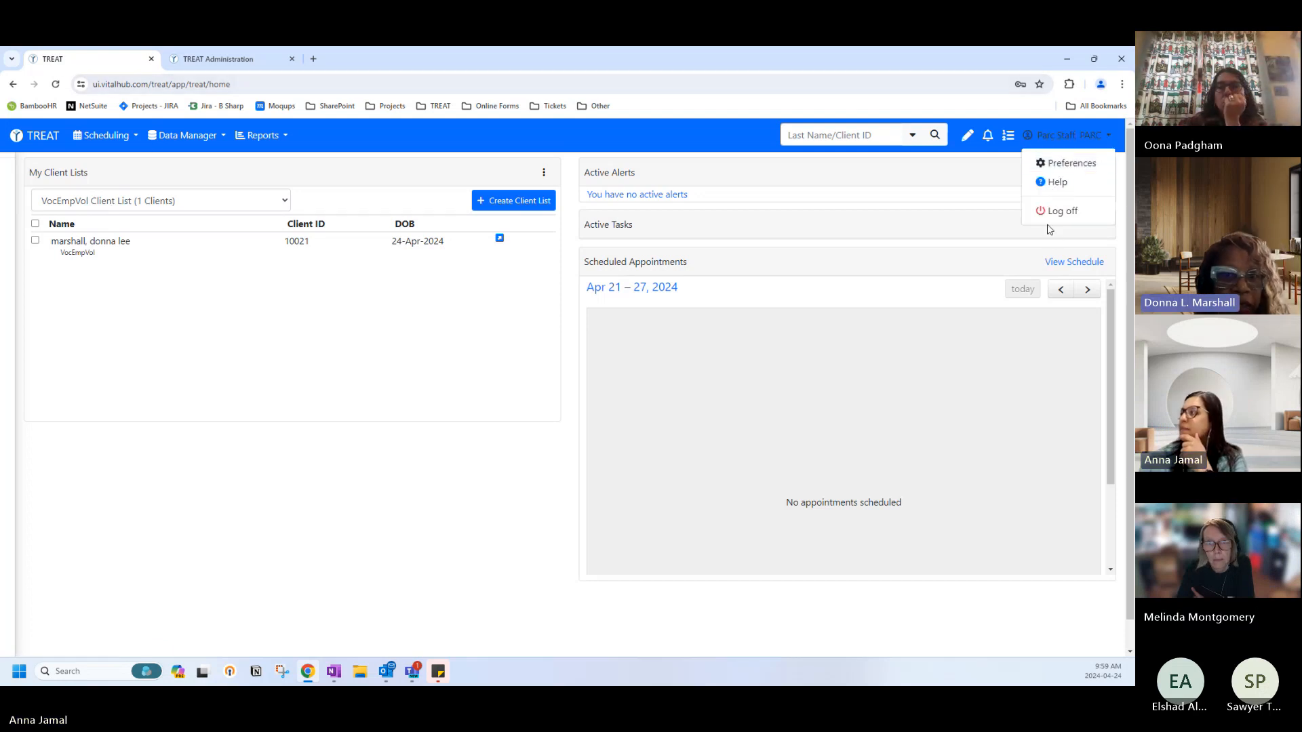
Log the staff user out and return to the TREAT logon screen.
{"action": "left_click", "coordinate": [1048, 210]}
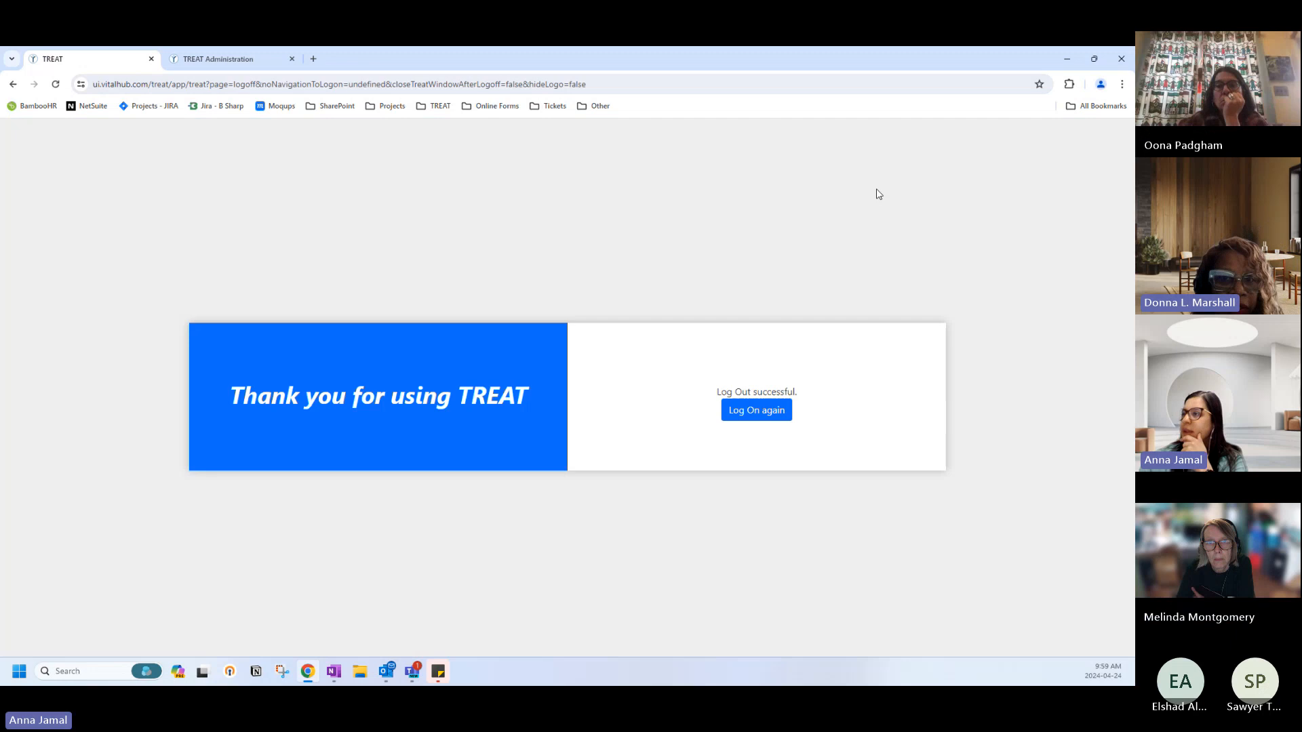
{"action": "left_click", "coordinate": [757, 410]}
{"action": "left_click", "coordinate": [754, 411]}
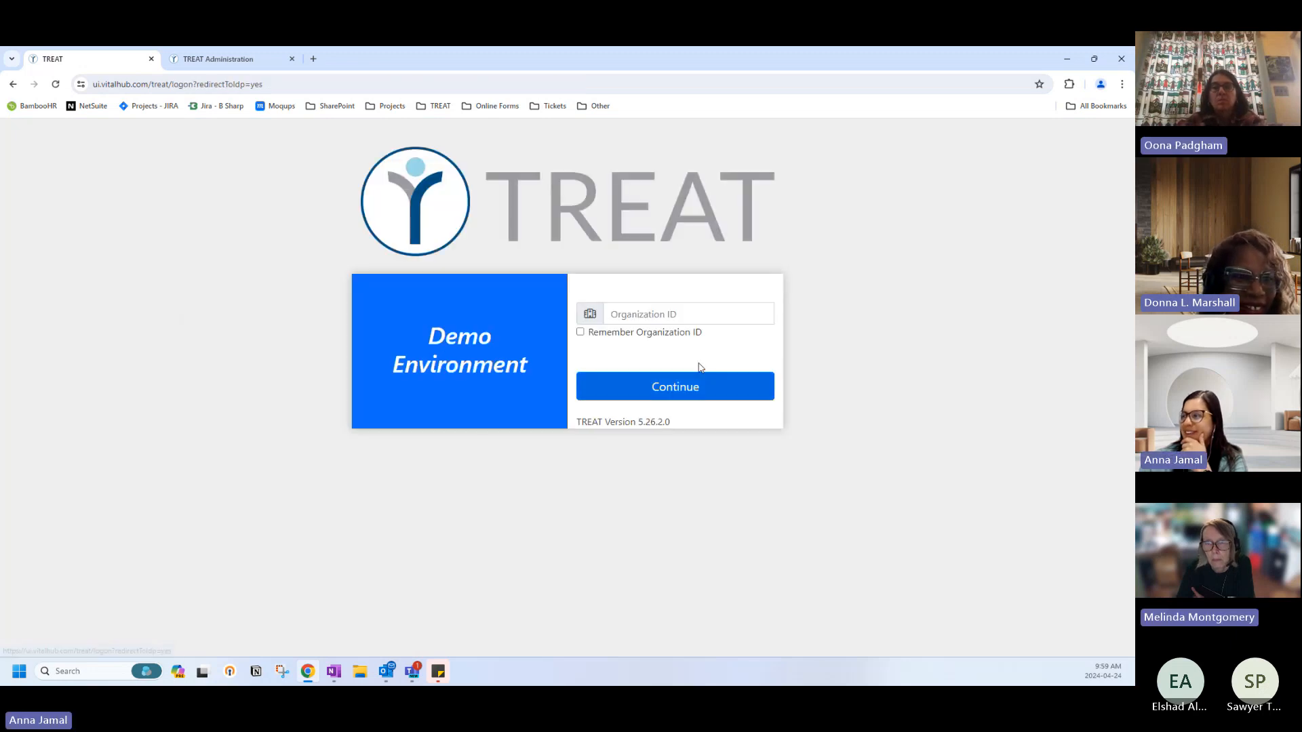
Log back on to the PARC organization with the staff username and password.
{"action": "left_click", "coordinate": [653, 310]}
{"action": "type", "text": "rc"}
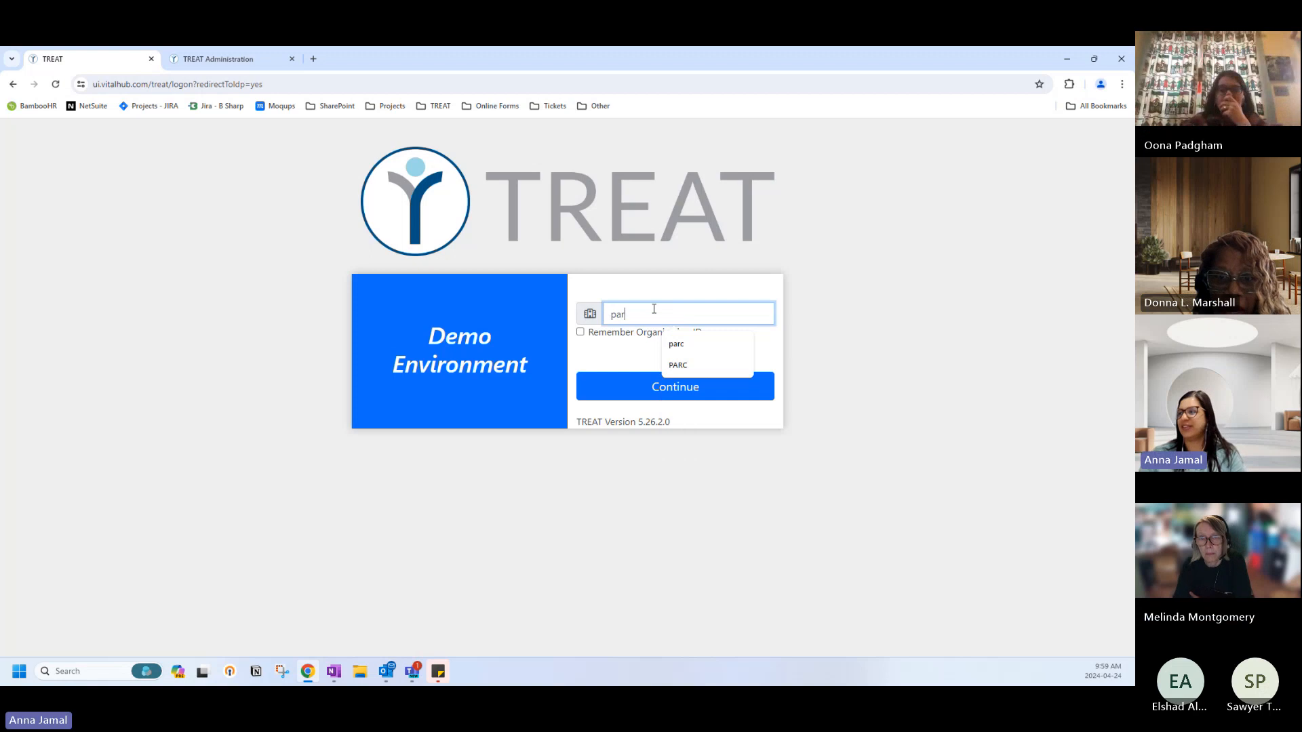
{"action": "key", "text": "Return"}
{"action": "type", "text": "hinext"}
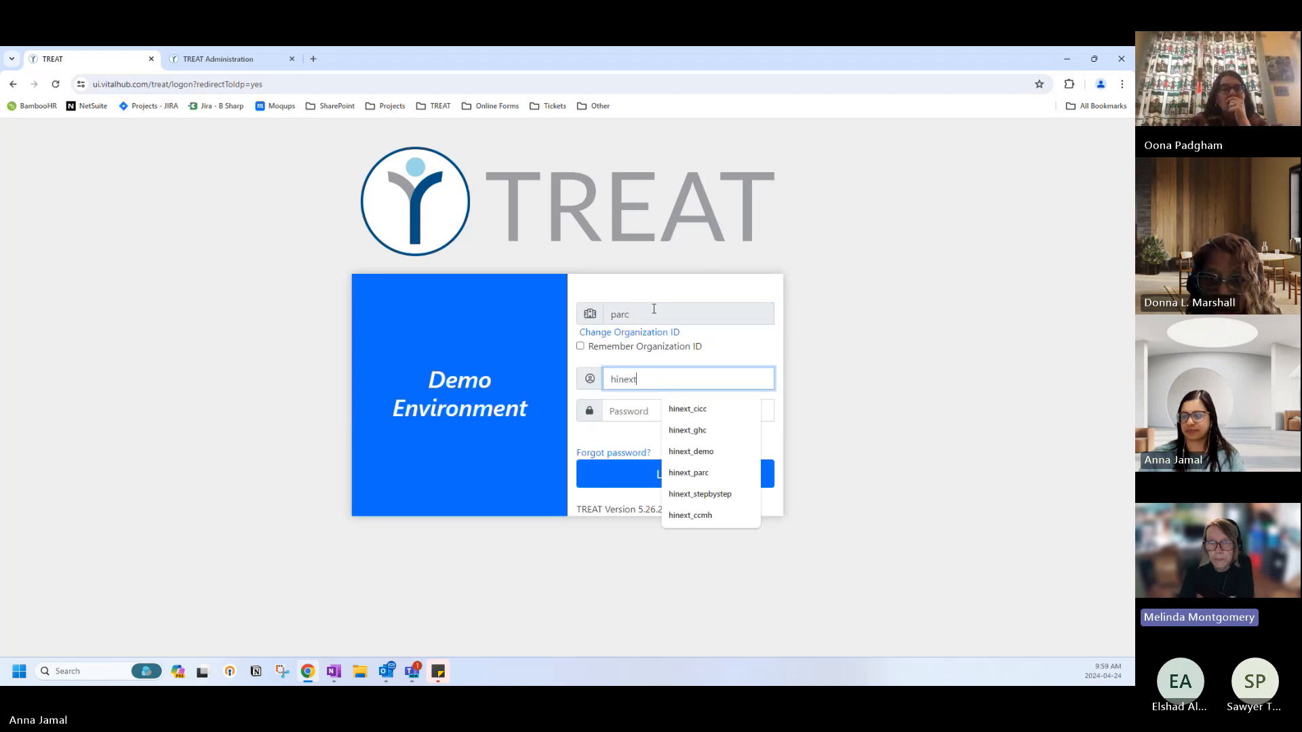
{"action": "type", "text": "_parc"}
{"action": "key", "text": "Tab"}
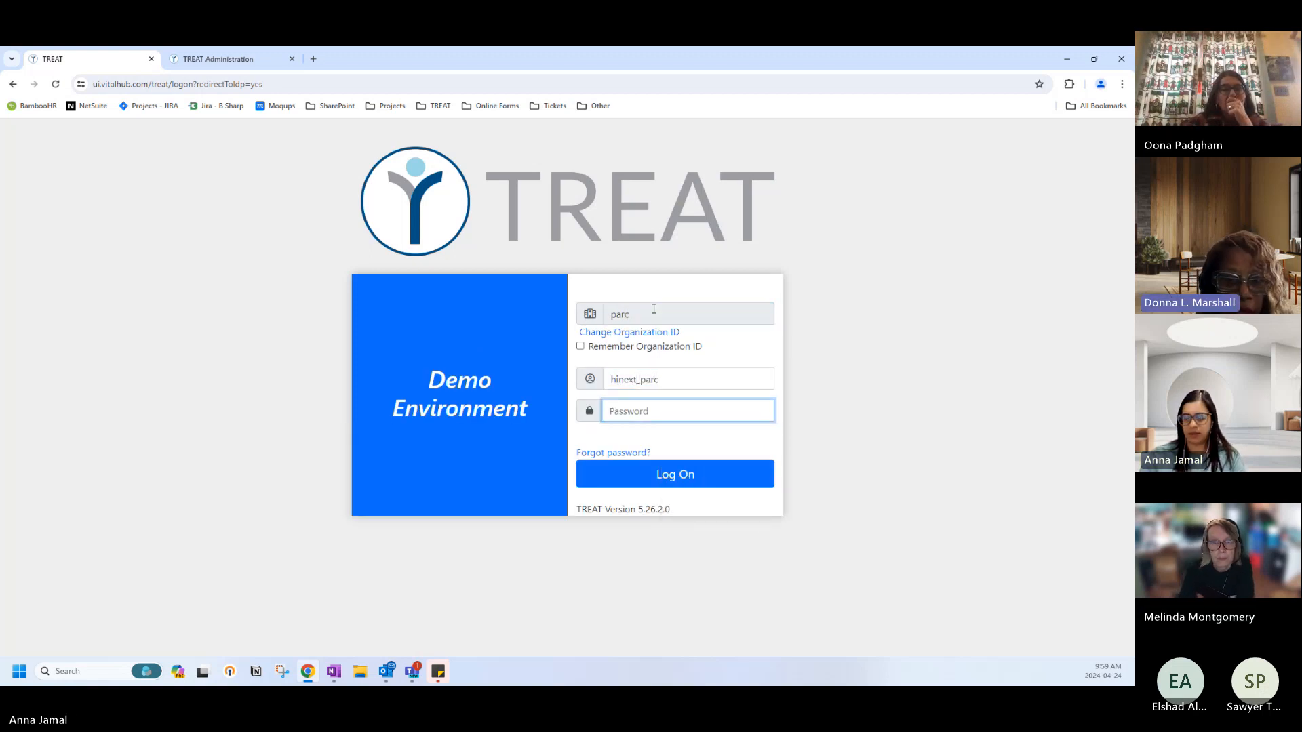
{"action": "type", "text": "•••"}
{"action": "key", "text": "Return"}
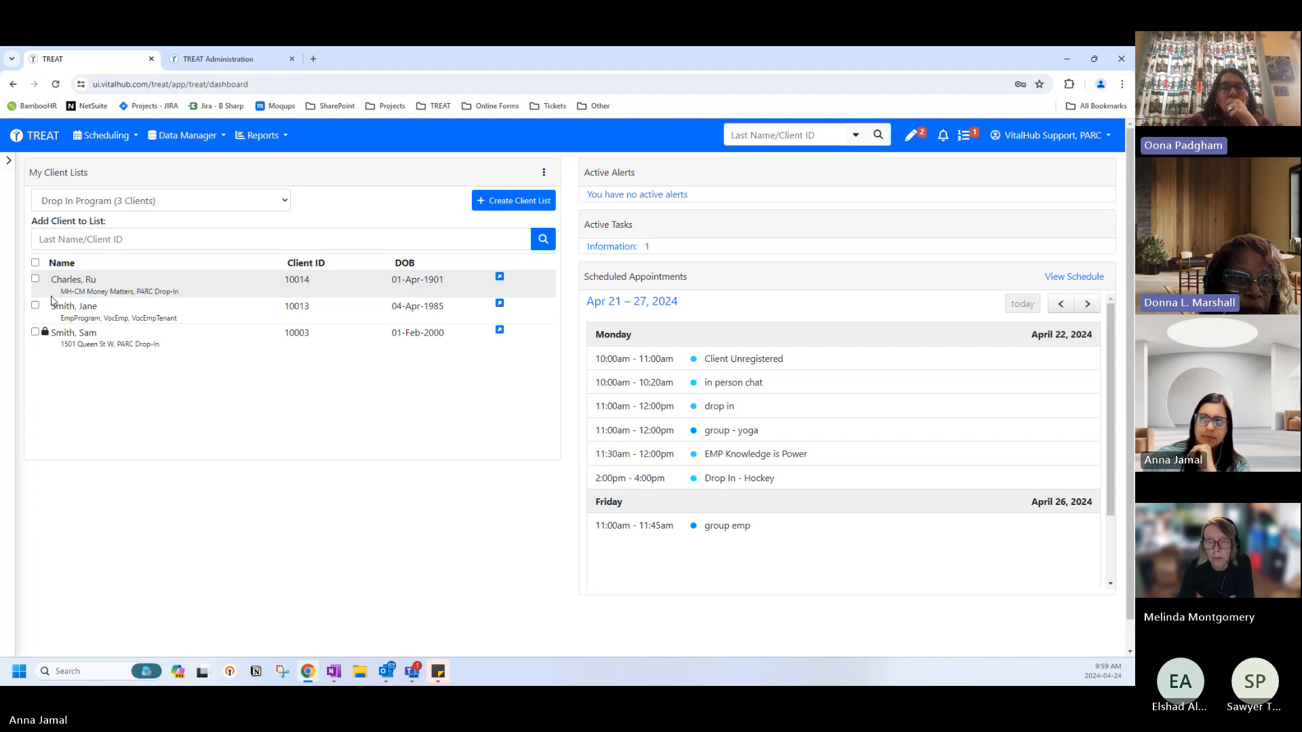
Select the first Drop In Program client, then try the VocEmpVol list's client and its appointment types.
{"action": "left_click", "coordinate": [36, 278]}
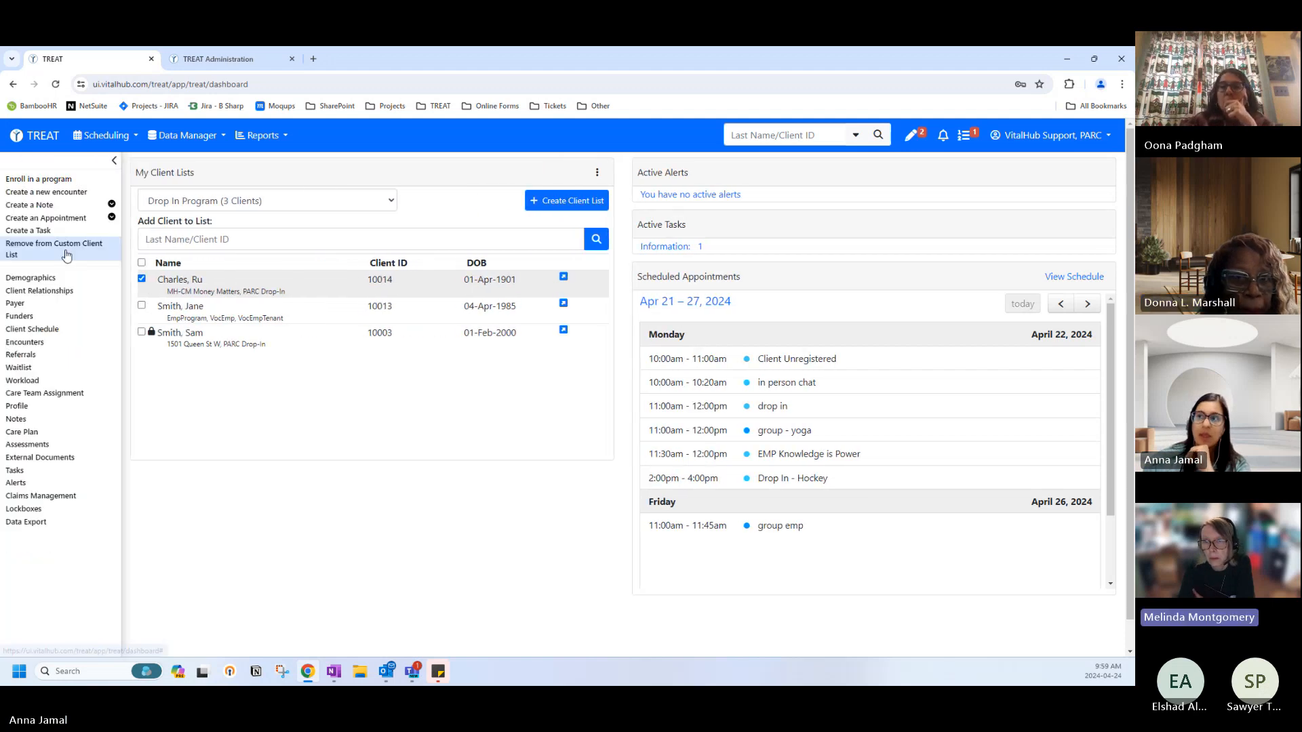
{"action": "left_click", "coordinate": [171, 204]}
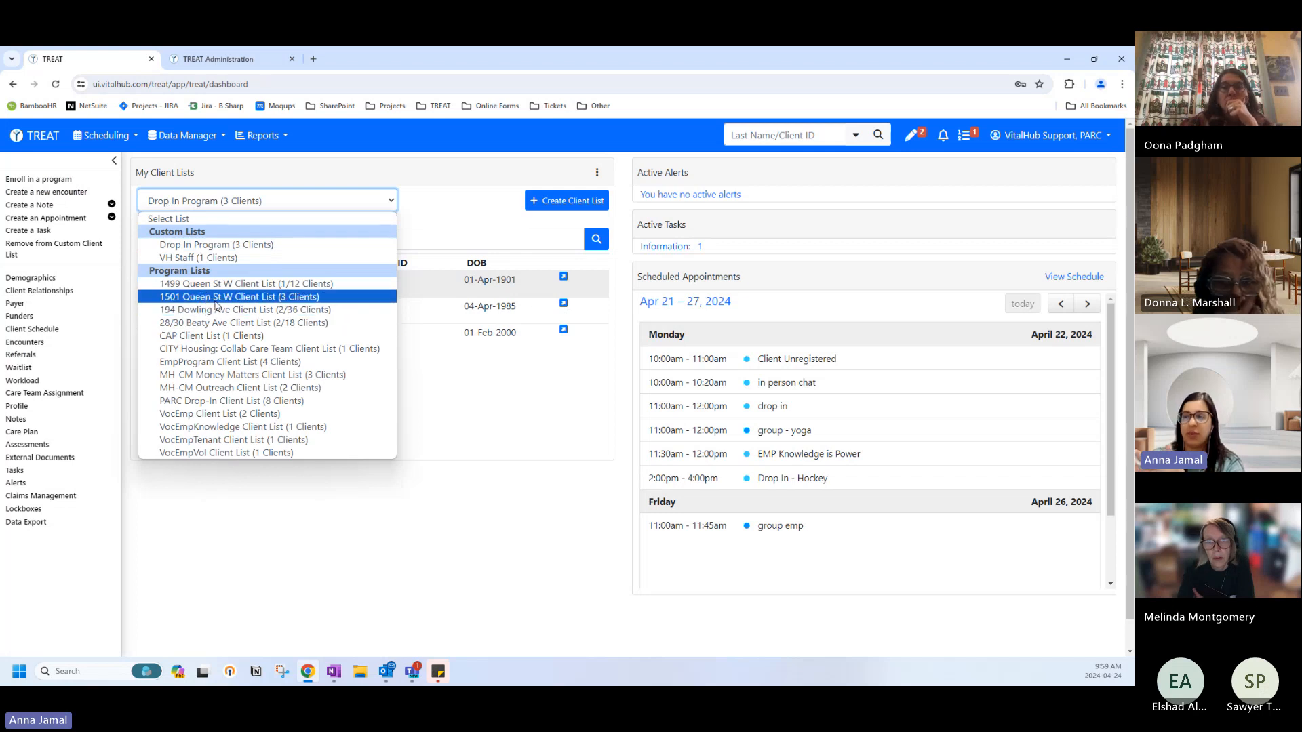
{"action": "left_click", "coordinate": [219, 453]}
{"action": "left_click", "coordinate": [142, 241]}
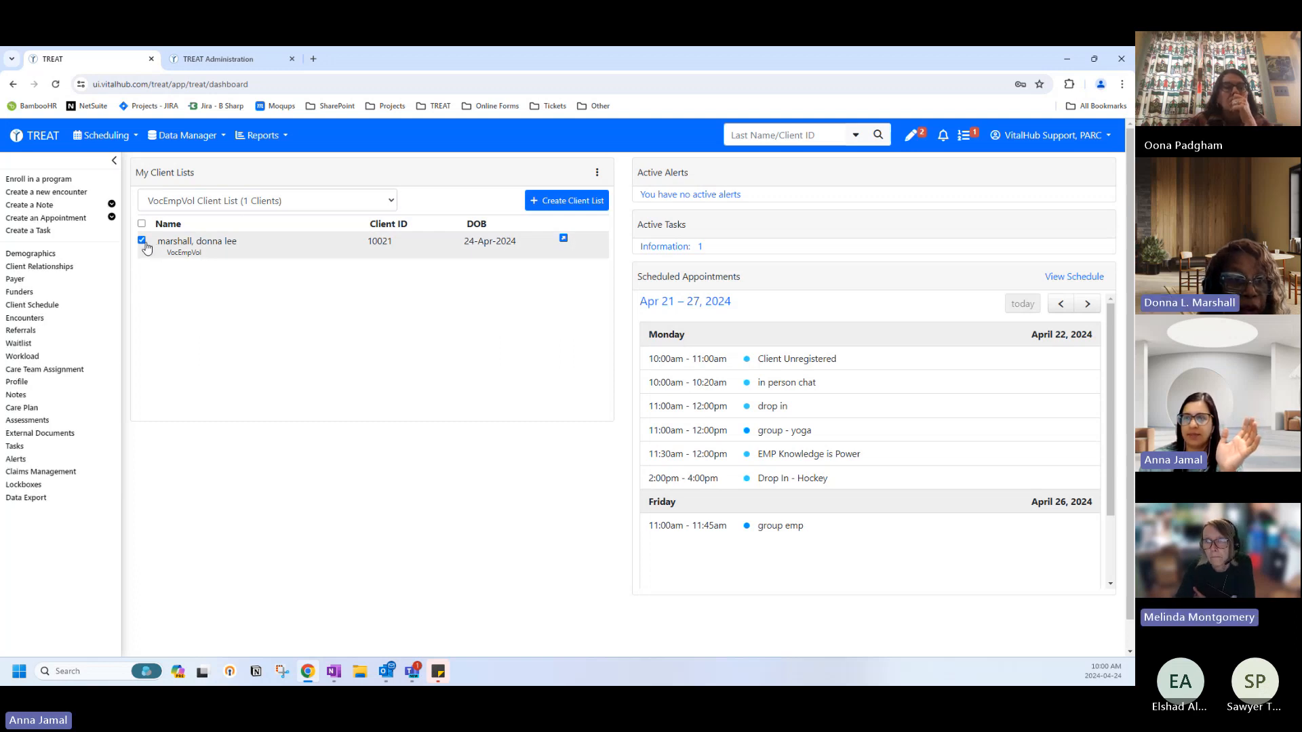
{"action": "left_click", "coordinate": [27, 220]}
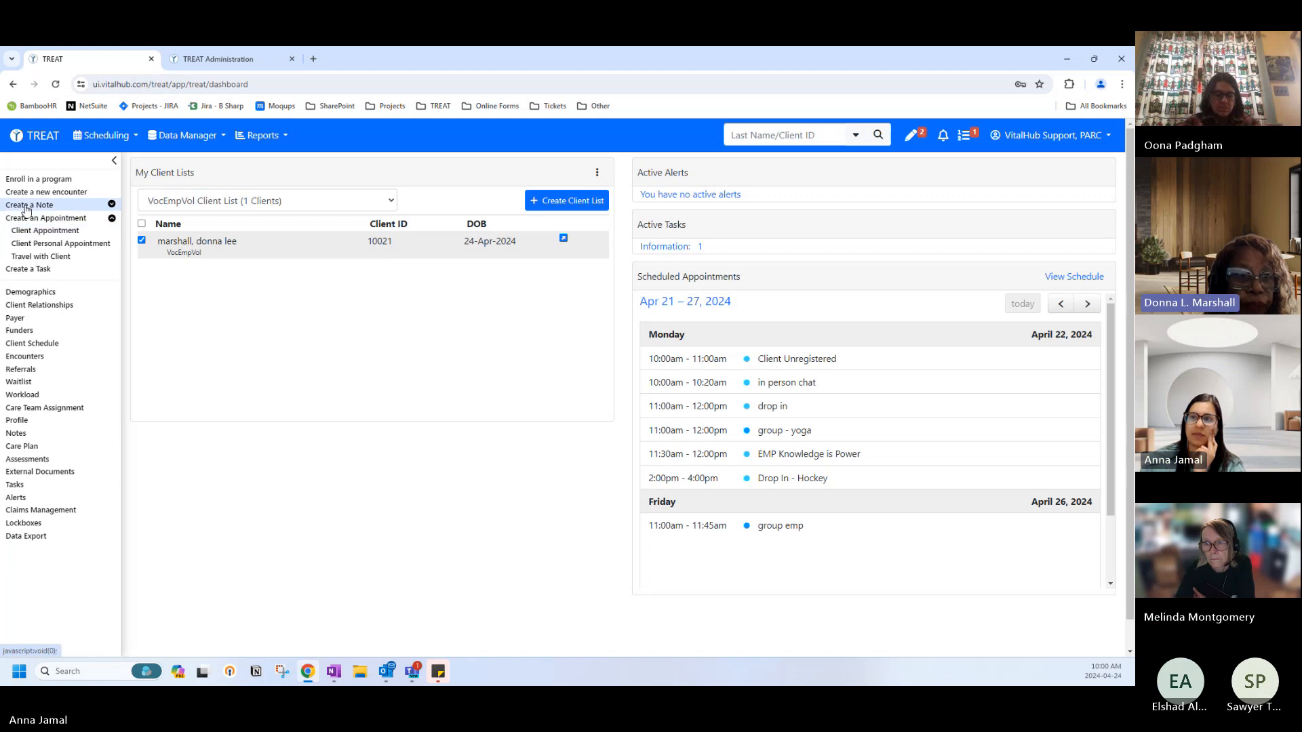
Return home, reselect the Drop In Program list and select its first client.
{"action": "left_click", "coordinate": [33, 135]}
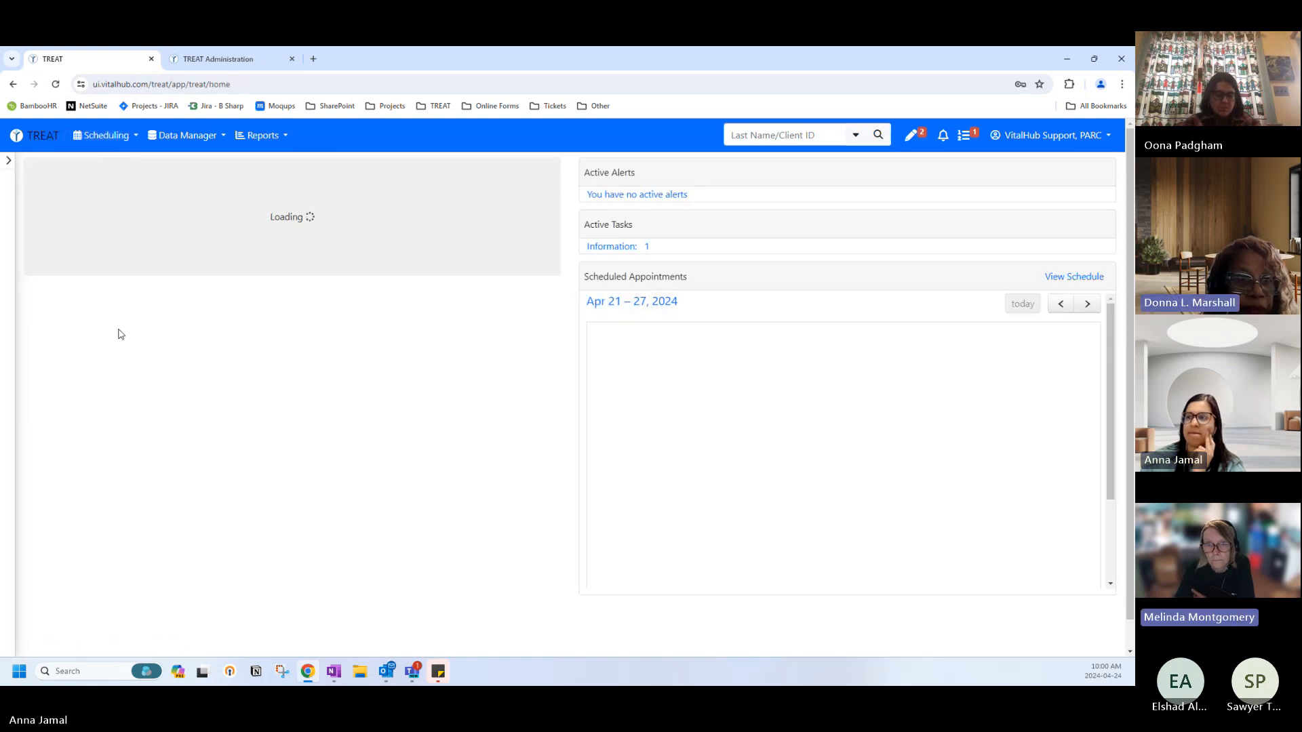
{"action": "left_click", "coordinate": [136, 201]}
{"action": "left_click", "coordinate": [110, 245]}
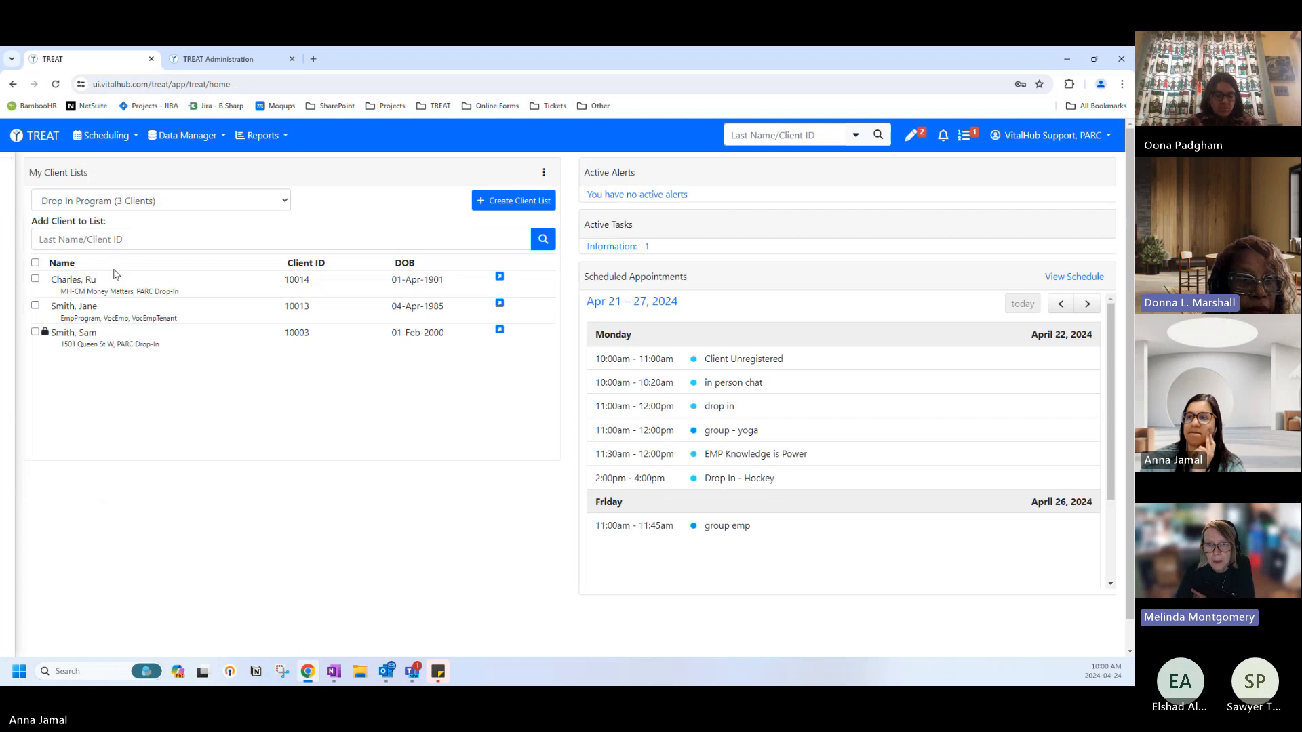
{"action": "left_click", "coordinate": [36, 278]}
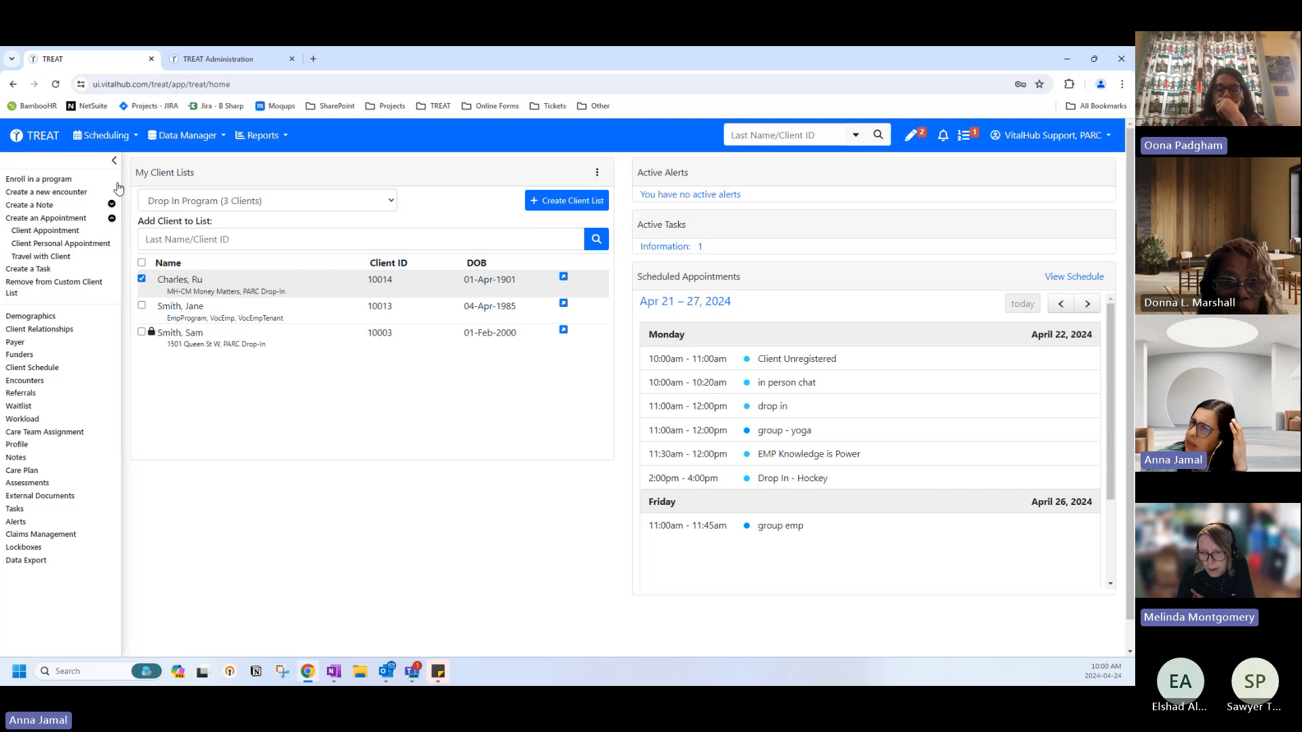
Start a Client Appointment for the client, collapse the actions panel, and show the calendar by week.
{"action": "left_click", "coordinate": [42, 232]}
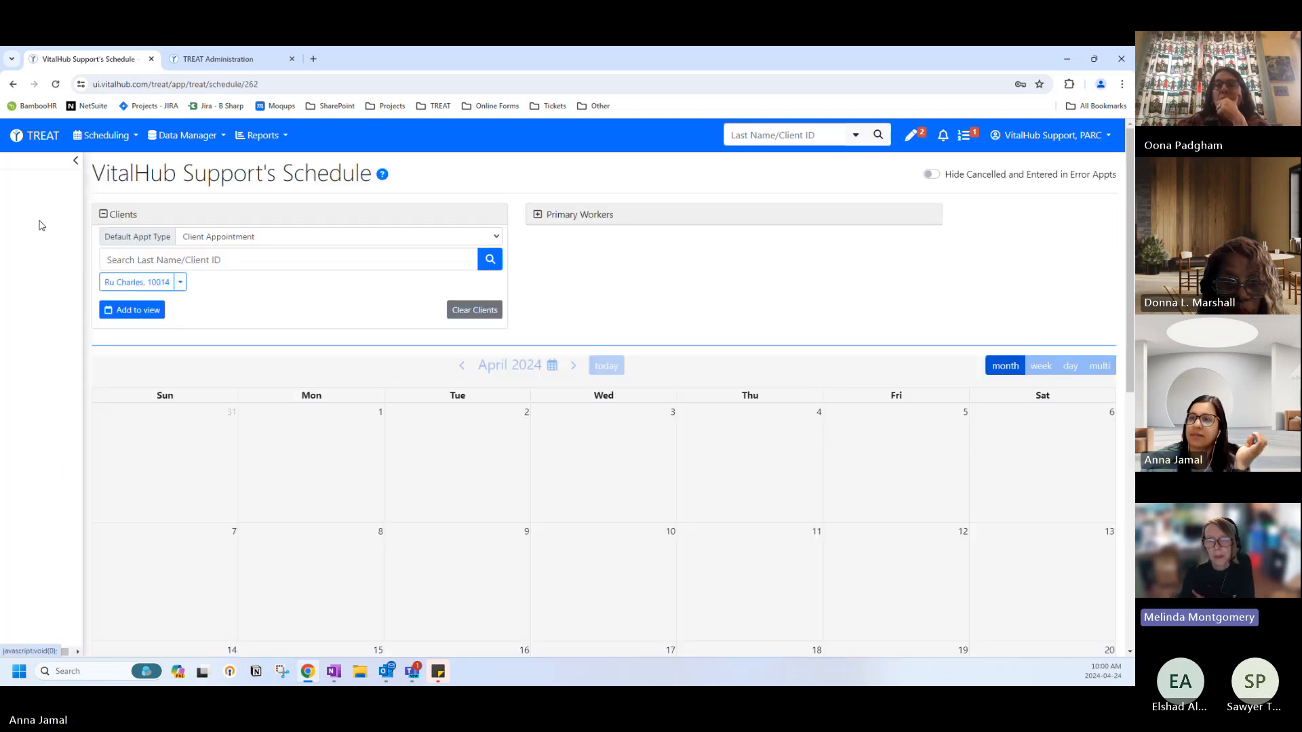
{"action": "left_click", "coordinate": [114, 160]}
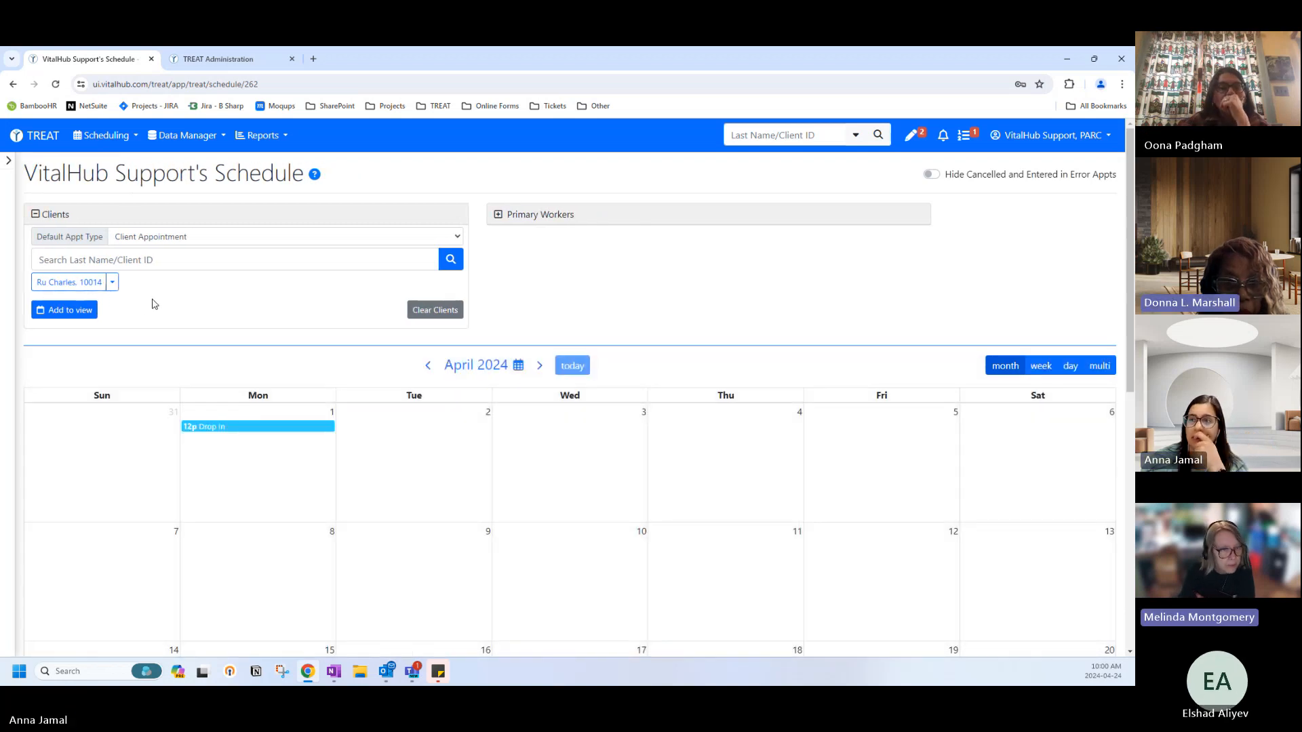
{"action": "scroll", "coordinate": [200, 312], "scroll_direction": "down", "scroll_amount": 1}
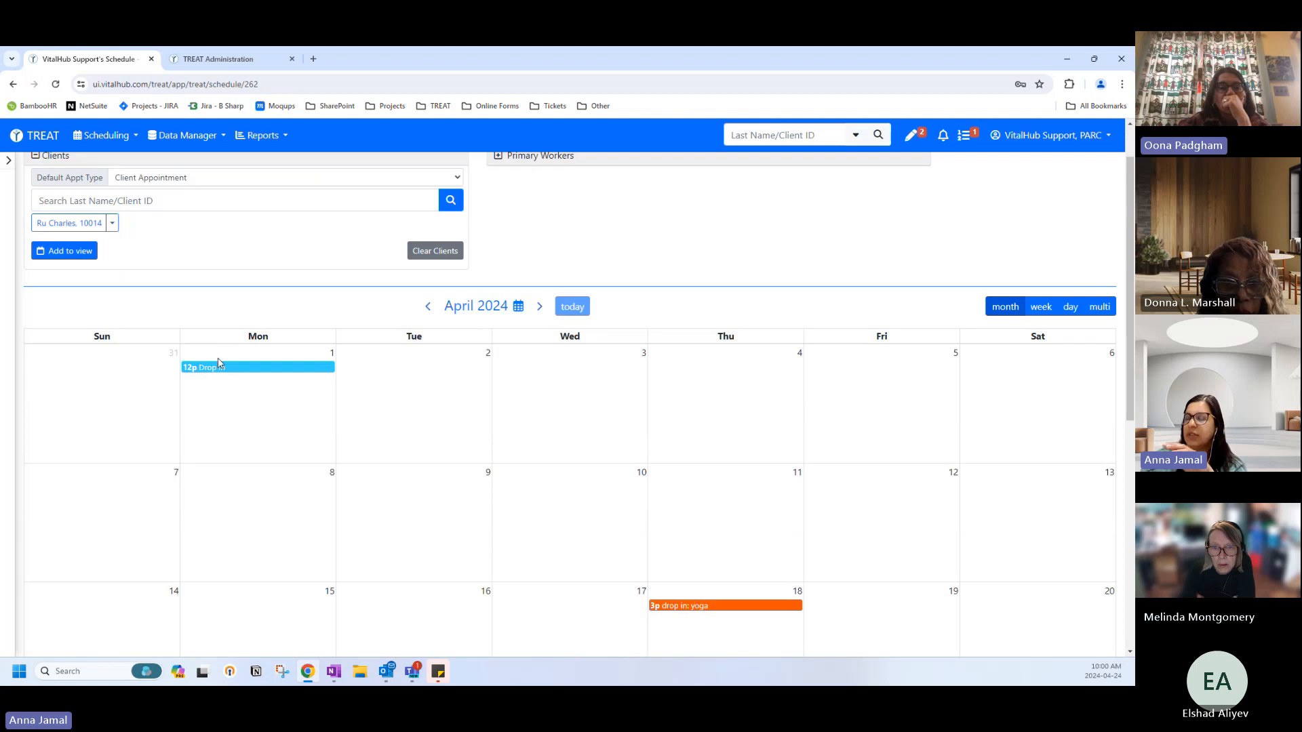
{"action": "scroll", "coordinate": [219, 363], "scroll_direction": "up", "scroll_amount": 1}
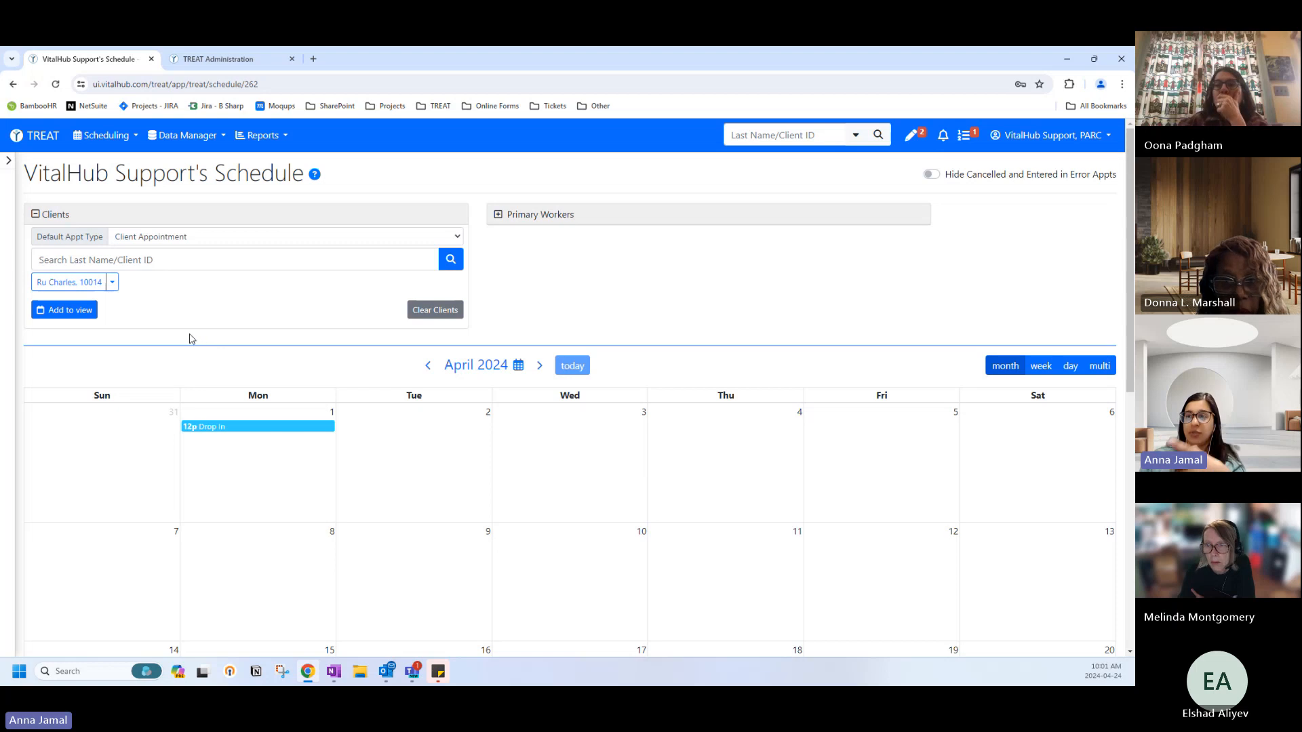
{"action": "scroll", "coordinate": [189, 339], "scroll_direction": "down", "scroll_amount": 4}
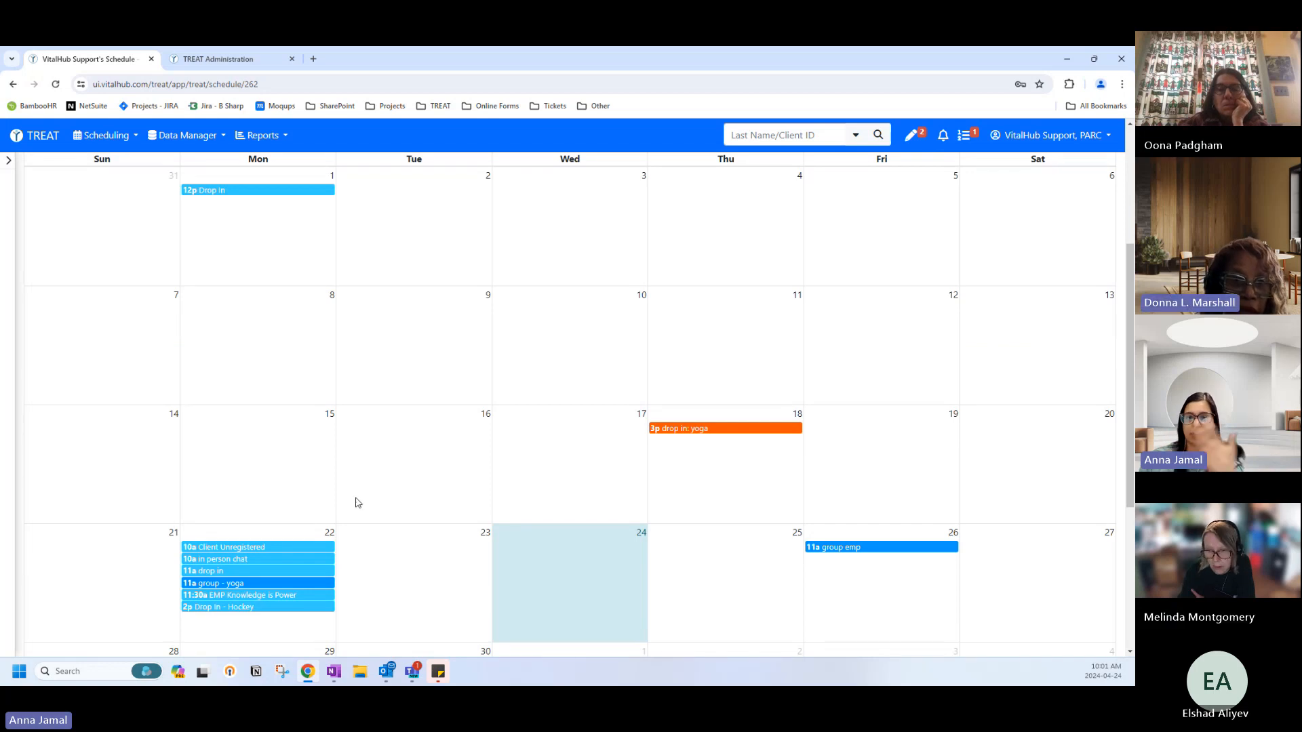
{"action": "scroll", "coordinate": [358, 502], "scroll_direction": "up", "scroll_amount": 4}
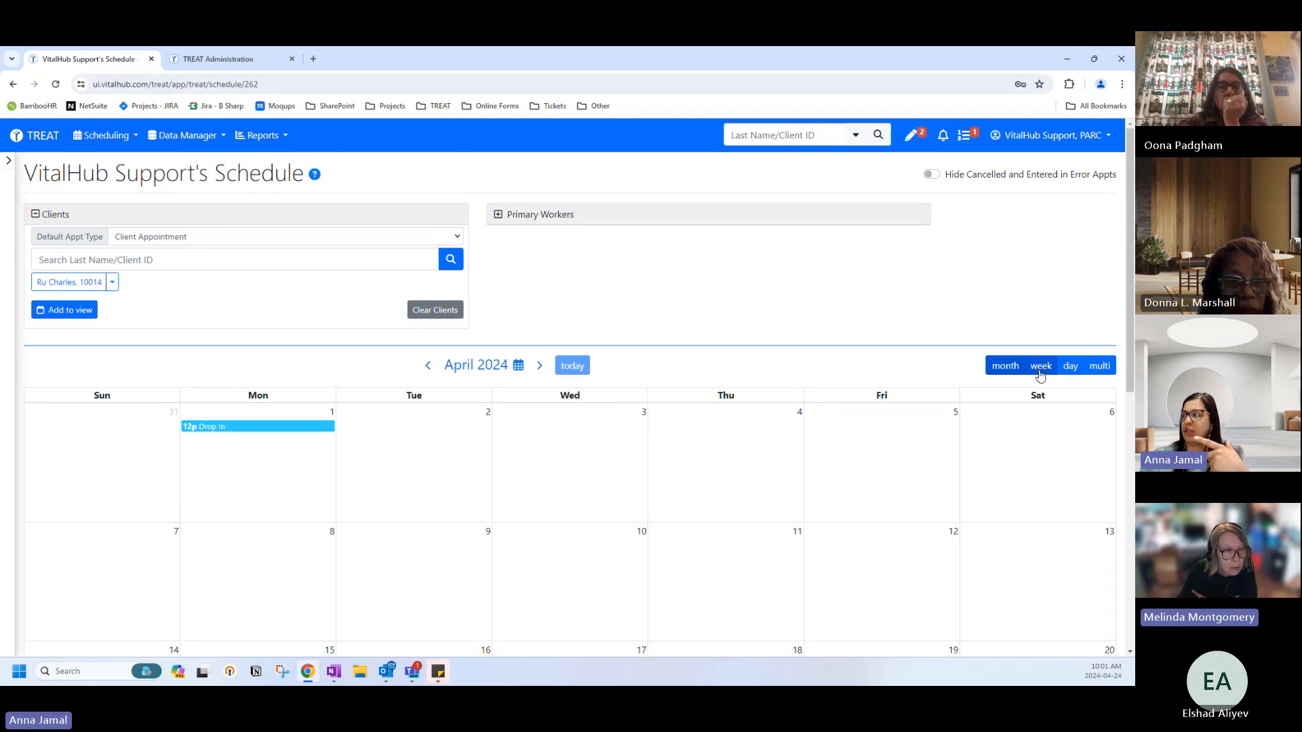
{"action": "left_click", "coordinate": [1036, 373]}
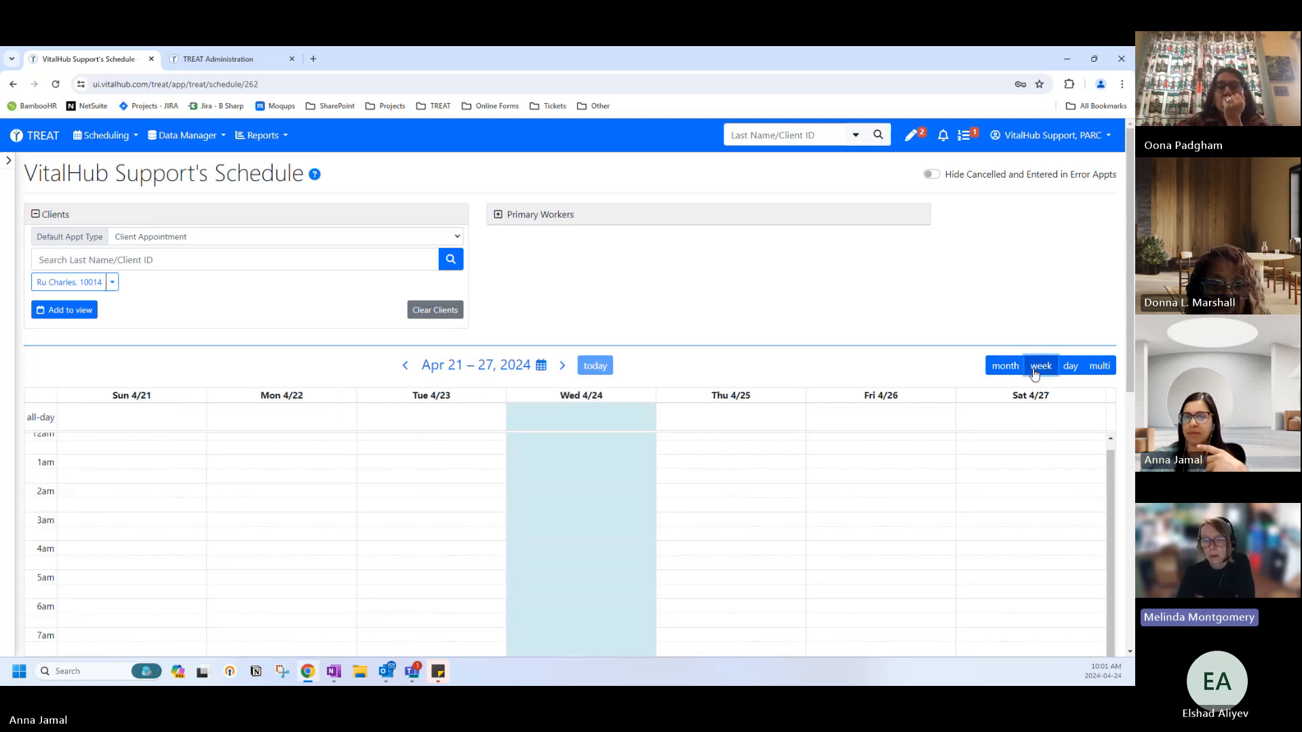
{"action": "scroll", "coordinate": [256, 529], "scroll_direction": "down", "scroll_amount": 5}
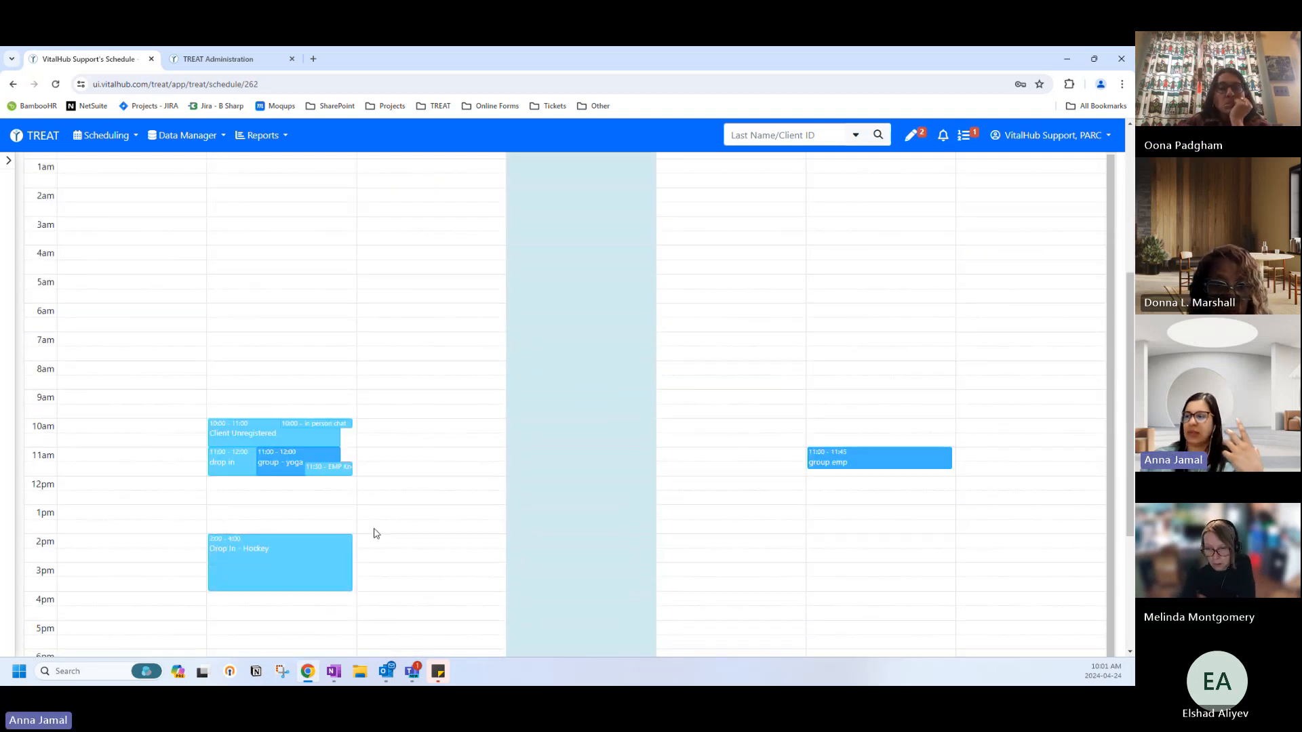
Select a Tuesday 11am slot, then cancel the new schedule entry.
{"action": "left_click", "coordinate": [379, 457]}
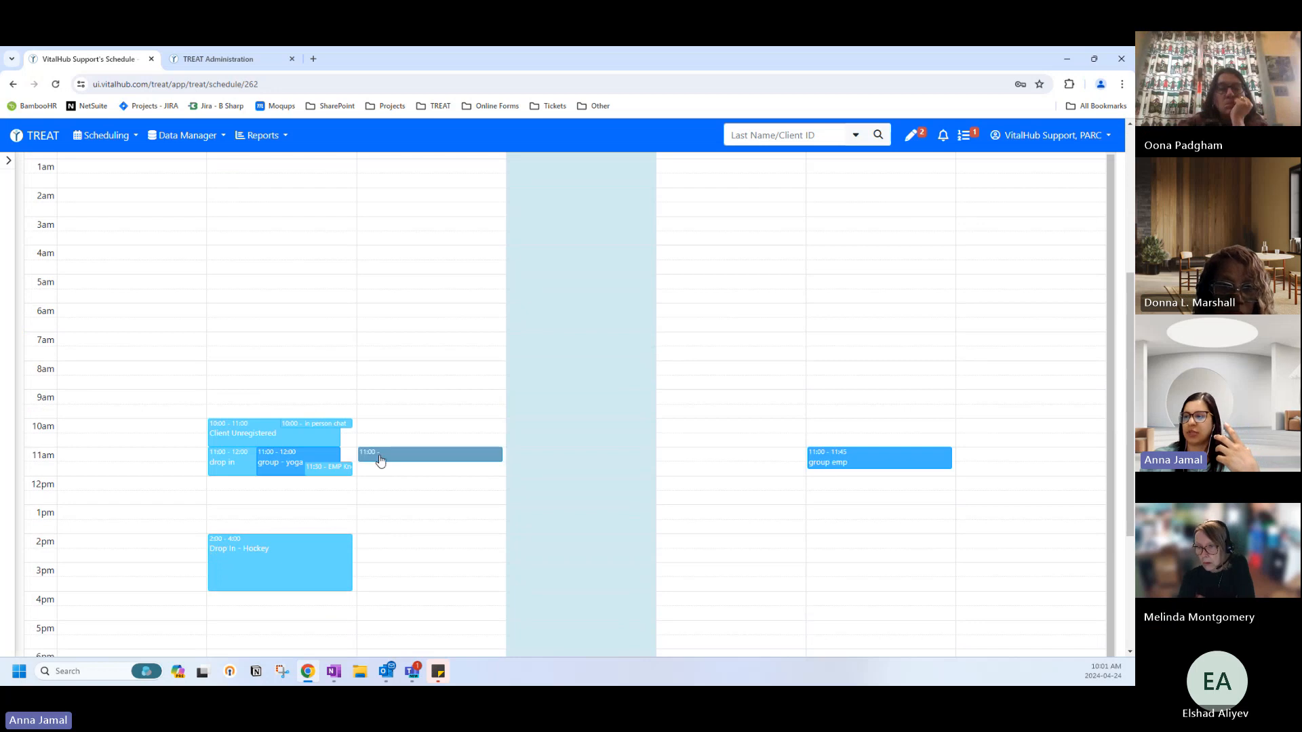
{"action": "left_click_drag", "start_coordinate": [379, 460], "coordinate": [407, 465]}
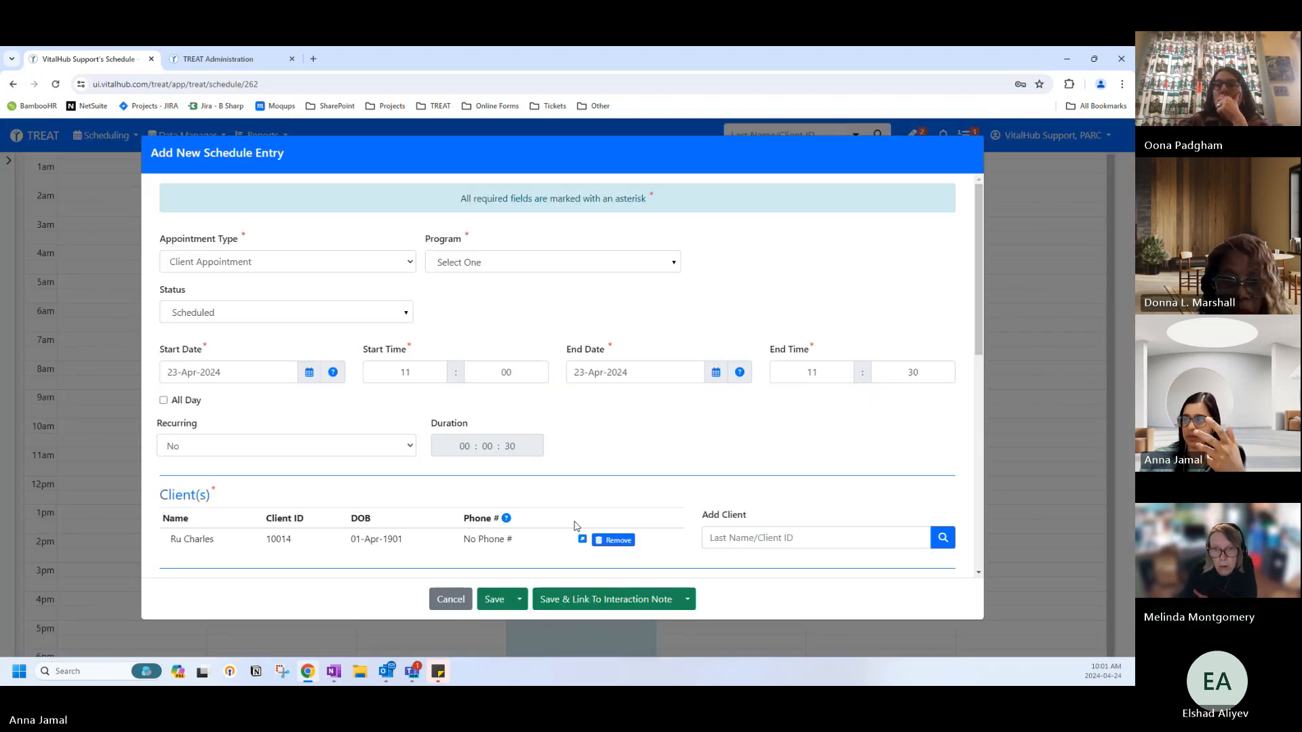
{"action": "left_click", "coordinate": [450, 600]}
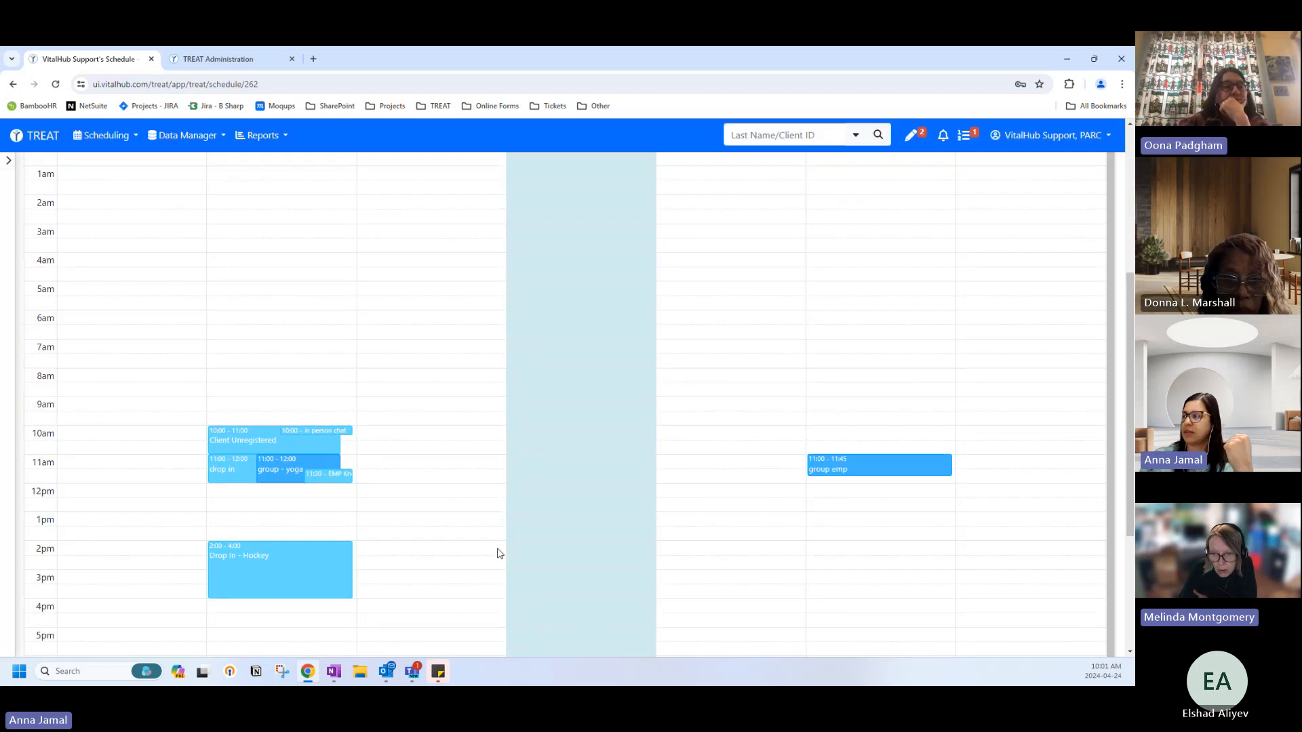
{"action": "scroll", "coordinate": [576, 502], "scroll_direction": "up", "scroll_amount": 4}
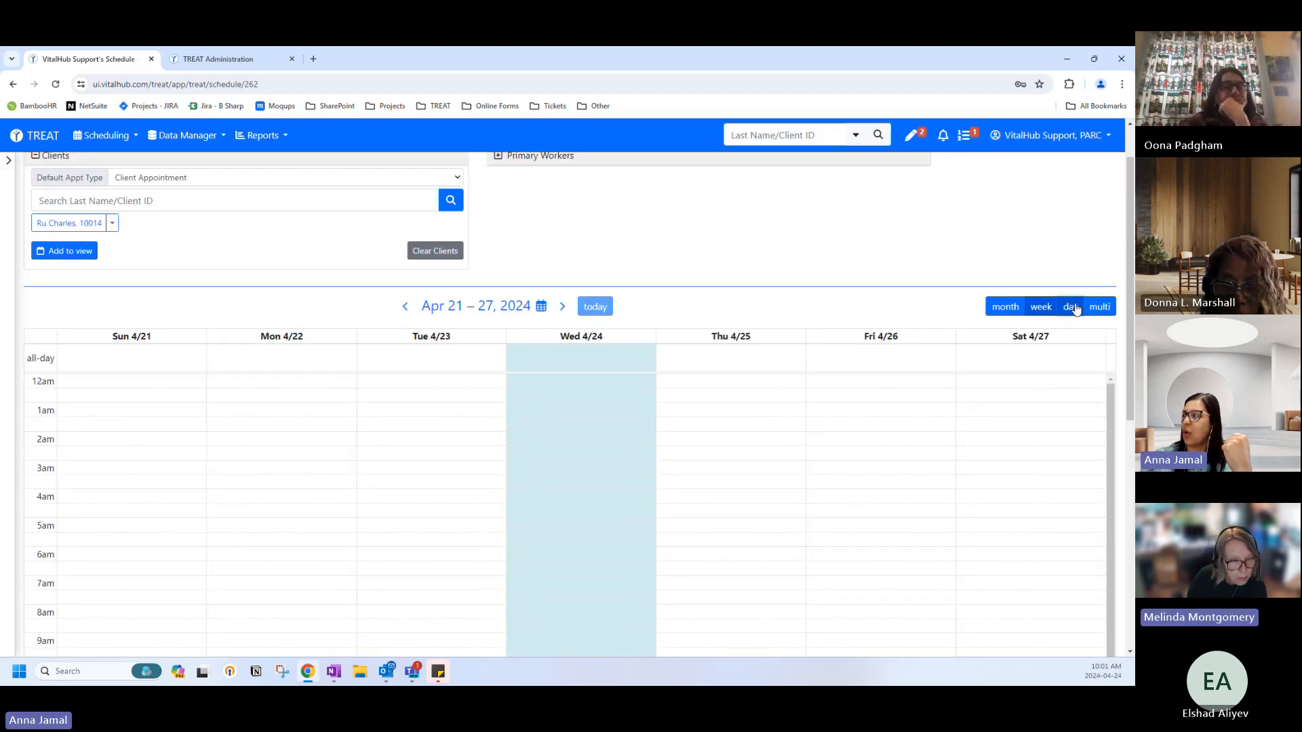
{"action": "left_click", "coordinate": [1071, 306]}
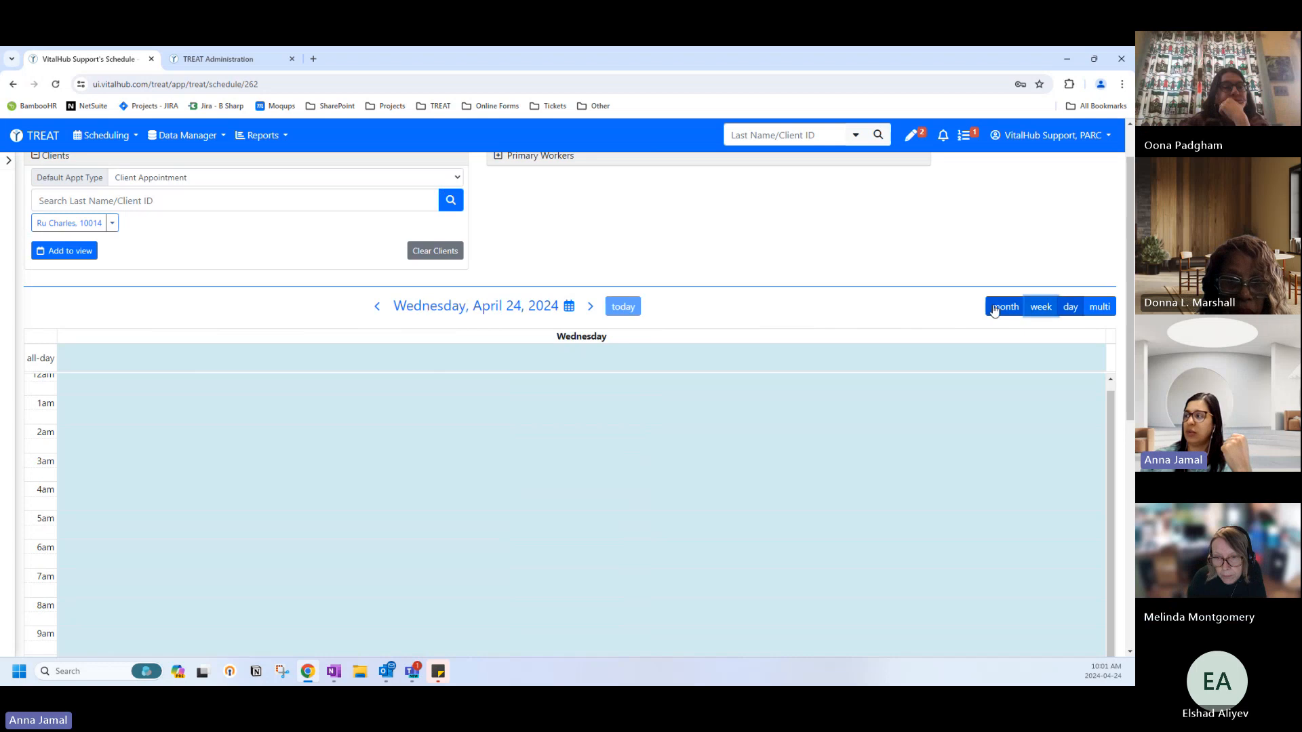
{"action": "left_click", "coordinate": [1042, 315]}
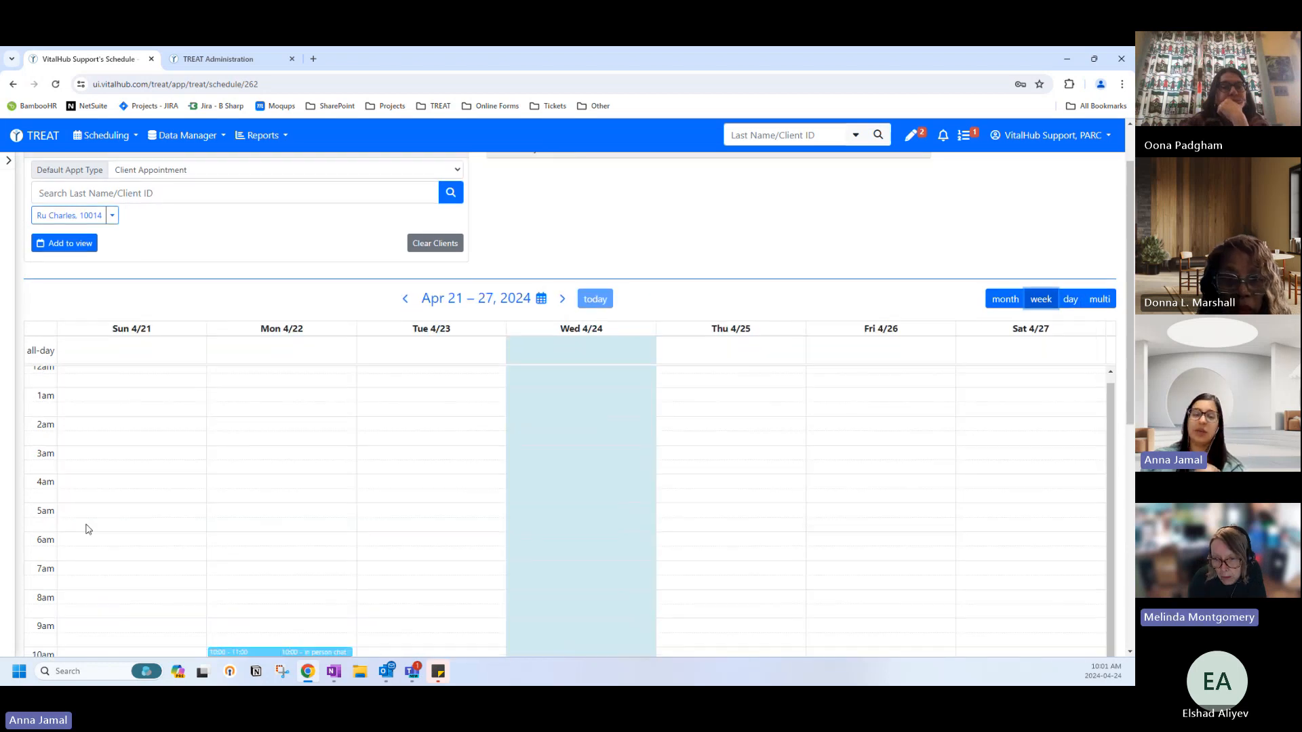
{"action": "scroll", "coordinate": [136, 519], "scroll_direction": "down", "scroll_amount": 3}
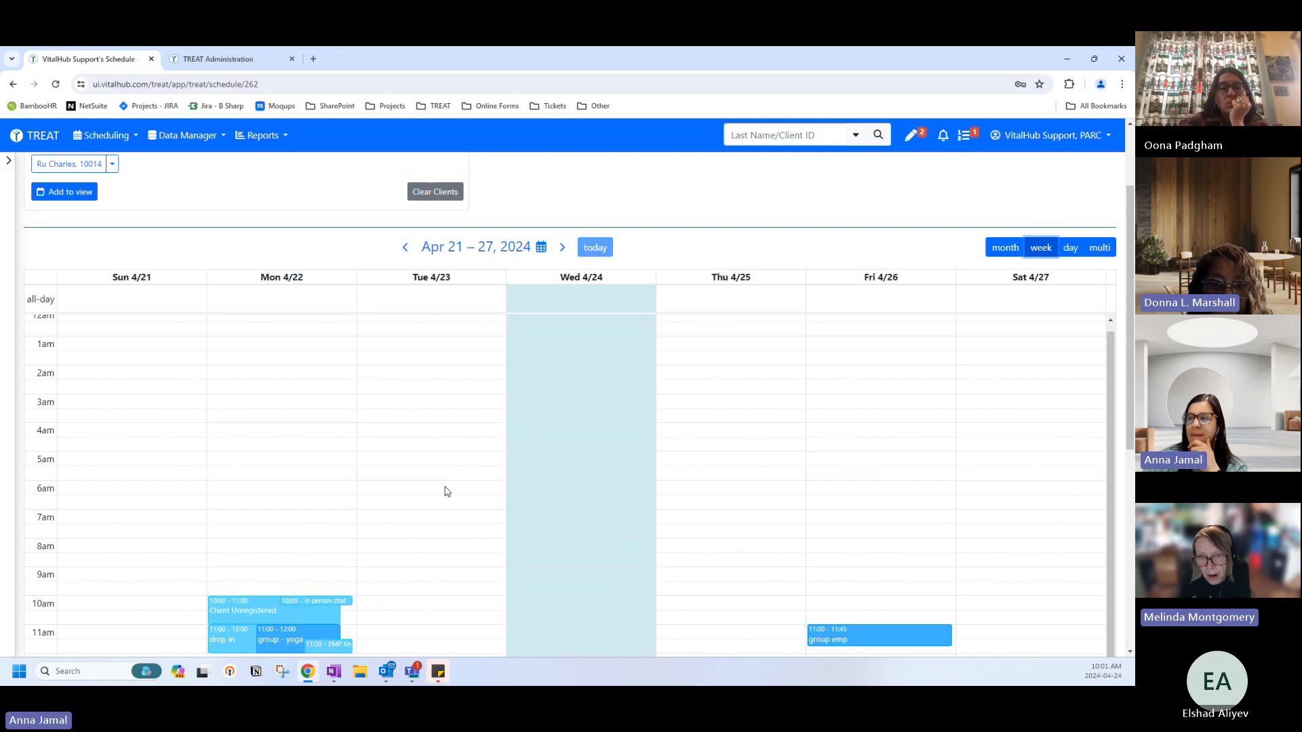
{"action": "scroll", "coordinate": [405, 523], "scroll_direction": "down", "scroll_amount": 2}
{"action": "scroll", "coordinate": [406, 523], "scroll_direction": "down", "scroll_amount": 1}
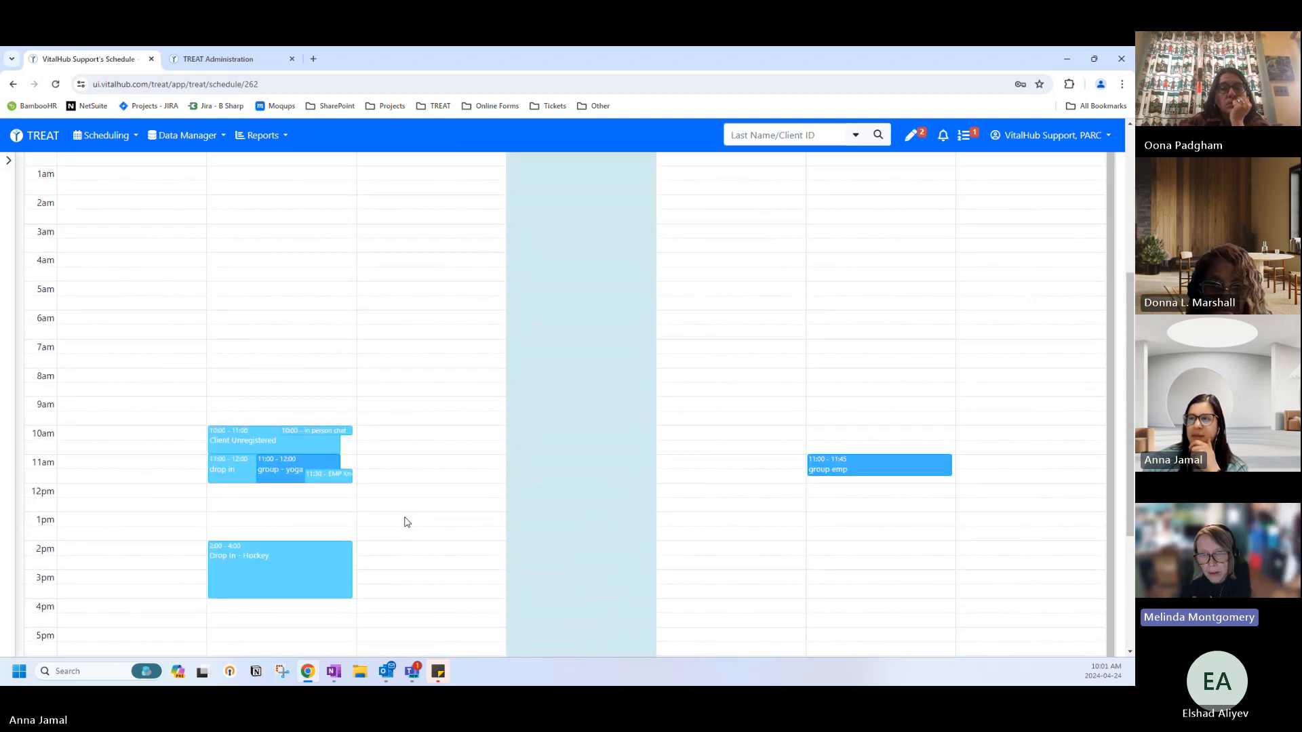
{"action": "scroll", "coordinate": [406, 522], "scroll_direction": "up", "scroll_amount": 4}
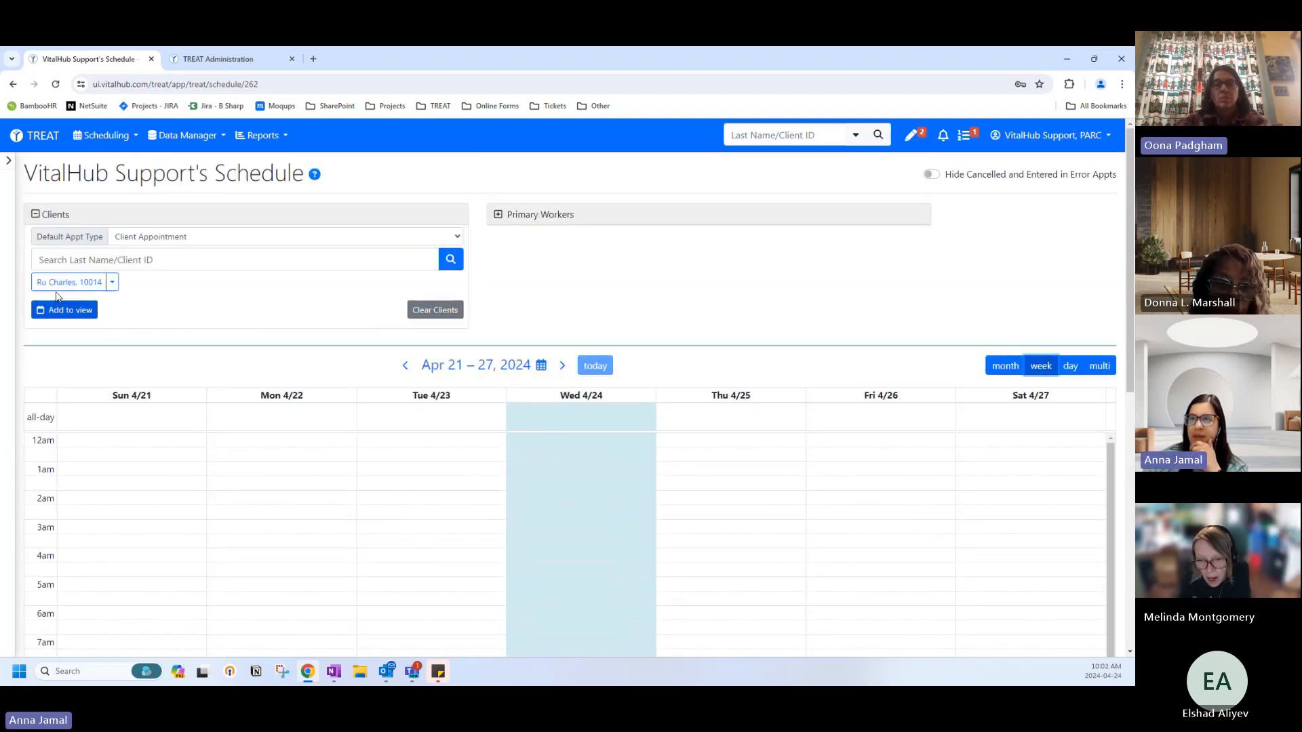
{"action": "scroll", "coordinate": [392, 520], "scroll_direction": "down", "scroll_amount": 1}
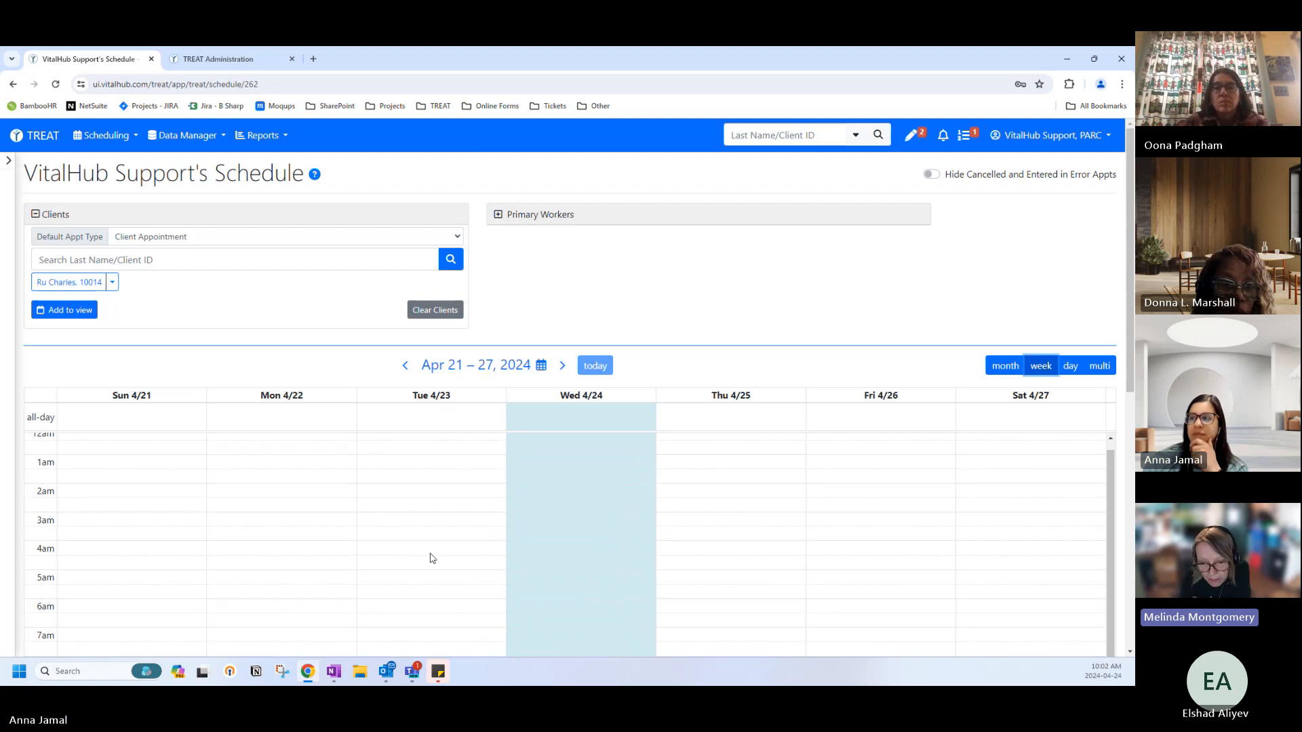
{"action": "scroll", "coordinate": [482, 572], "scroll_direction": "down", "scroll_amount": 5}
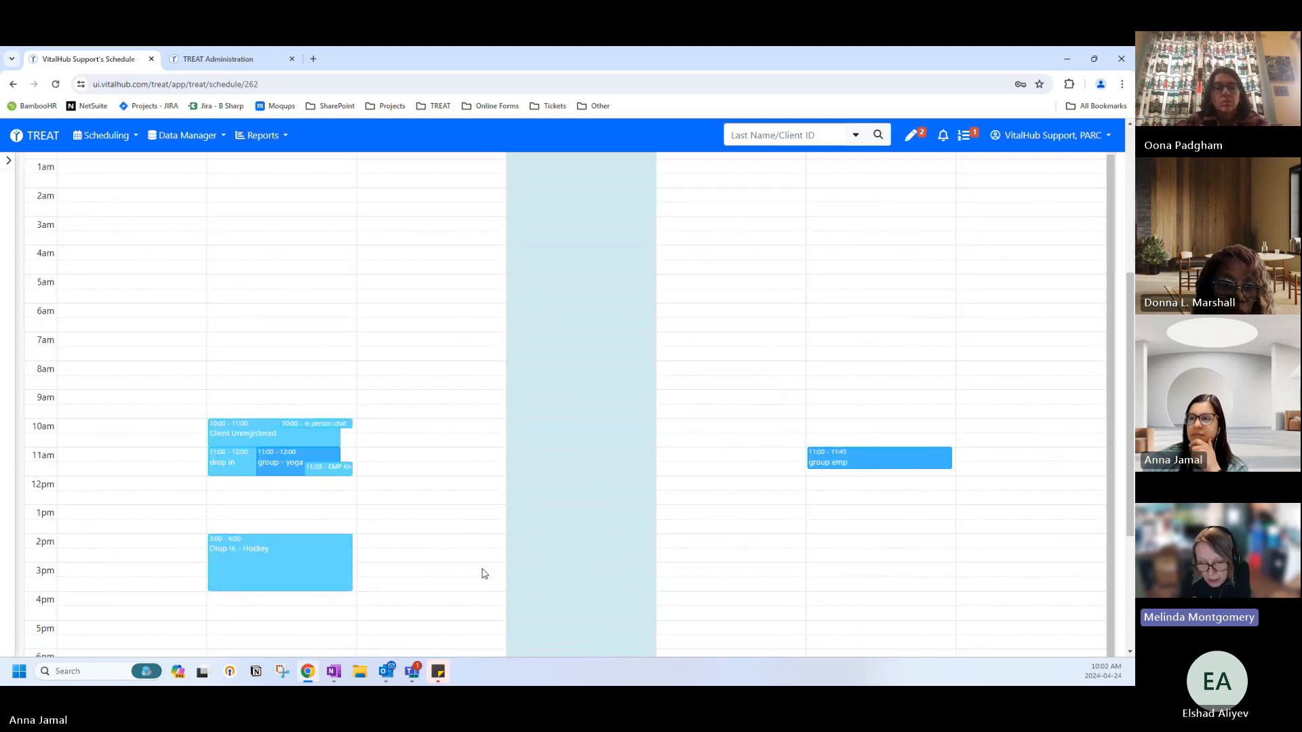
{"action": "scroll", "coordinate": [460, 563], "scroll_direction": "up", "scroll_amount": 1}
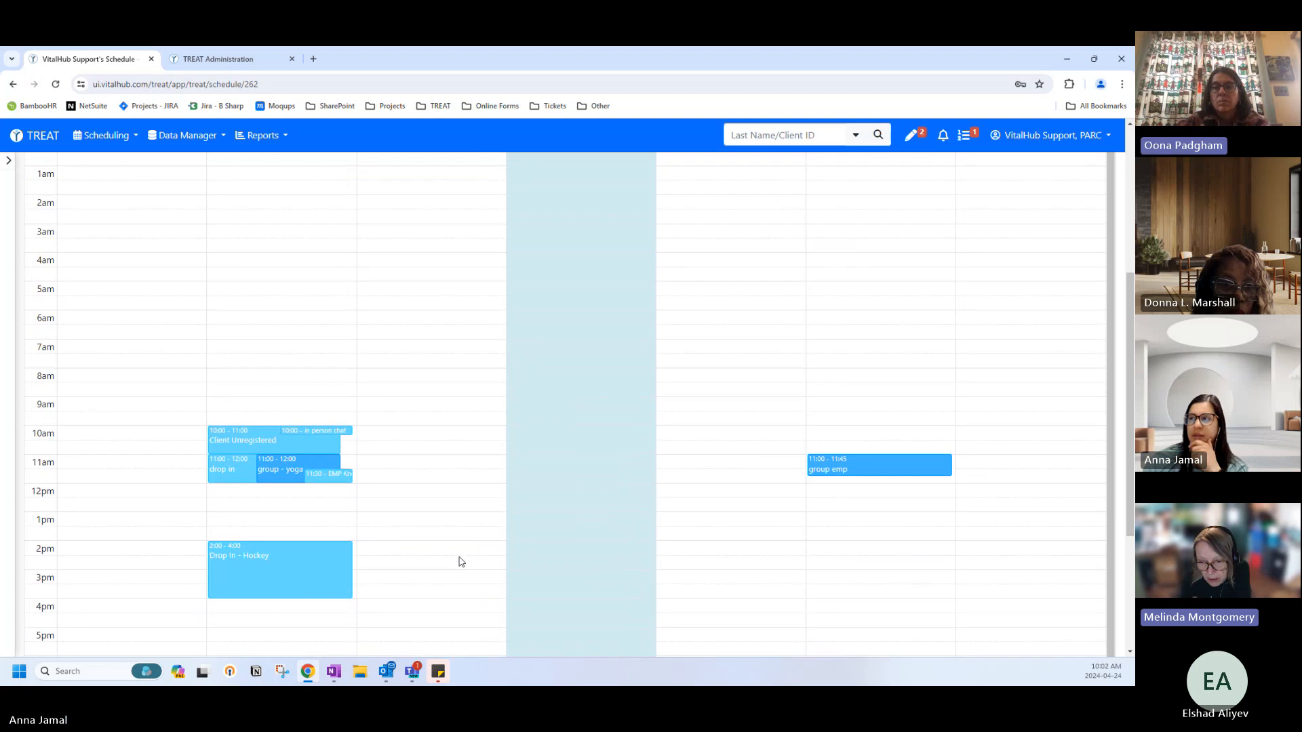
{"action": "scroll", "coordinate": [447, 556], "scroll_direction": "up", "scroll_amount": 1}
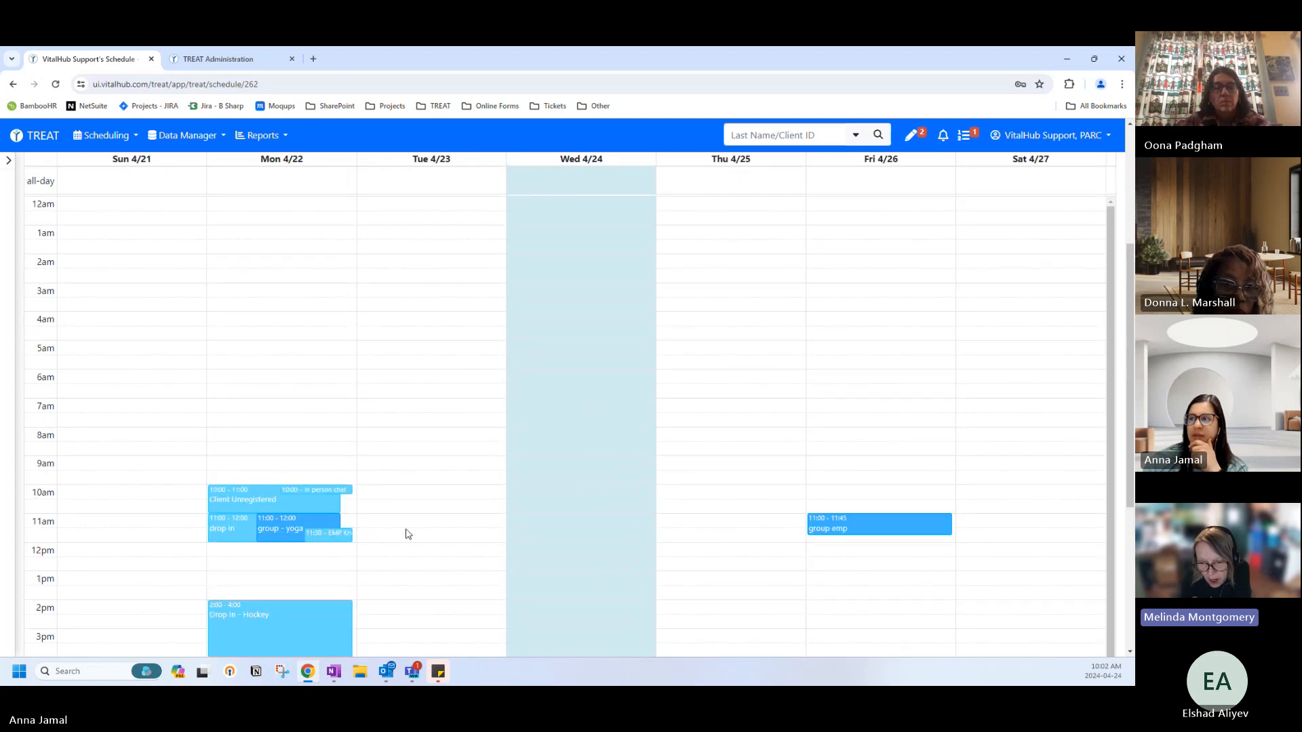
Mark out the Tue 23 April 11:00–11:30 slot to open a new schedule entry.
{"action": "left_click", "coordinate": [366, 522]}
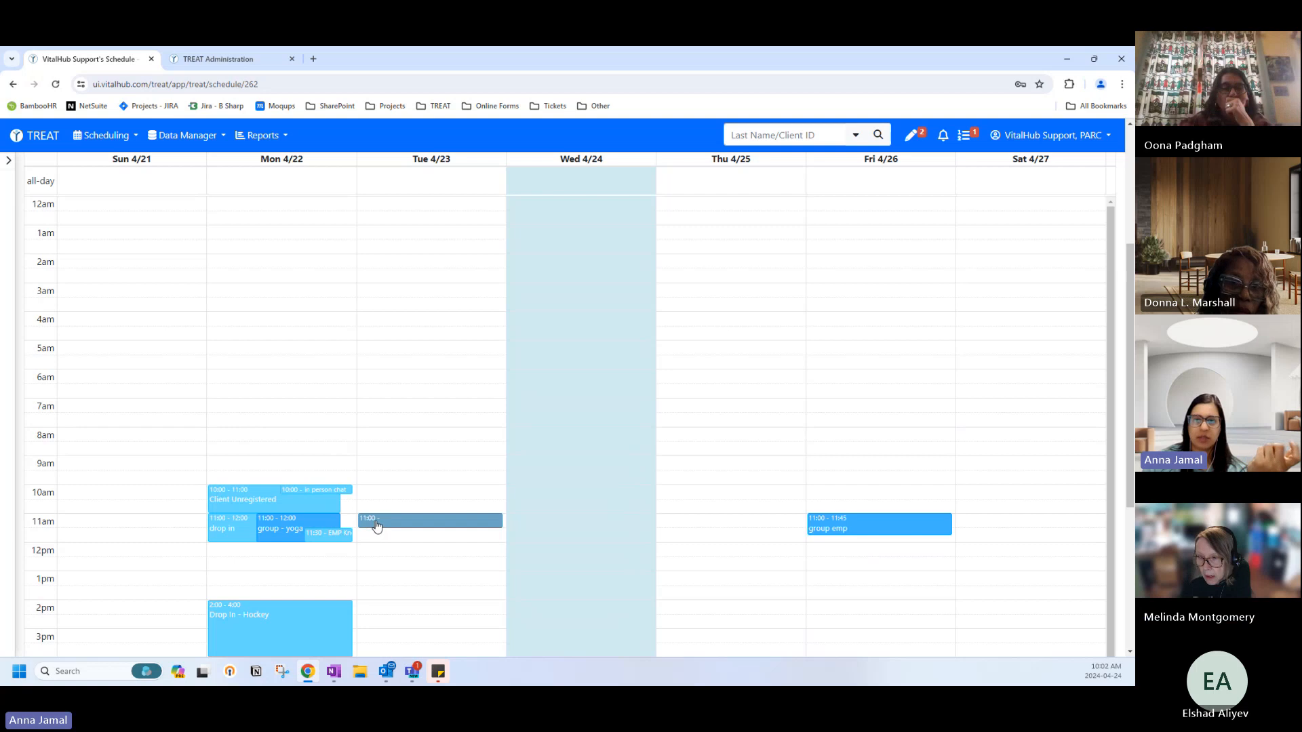
{"action": "left_click_drag", "start_coordinate": [378, 526], "coordinate": [382, 522]}
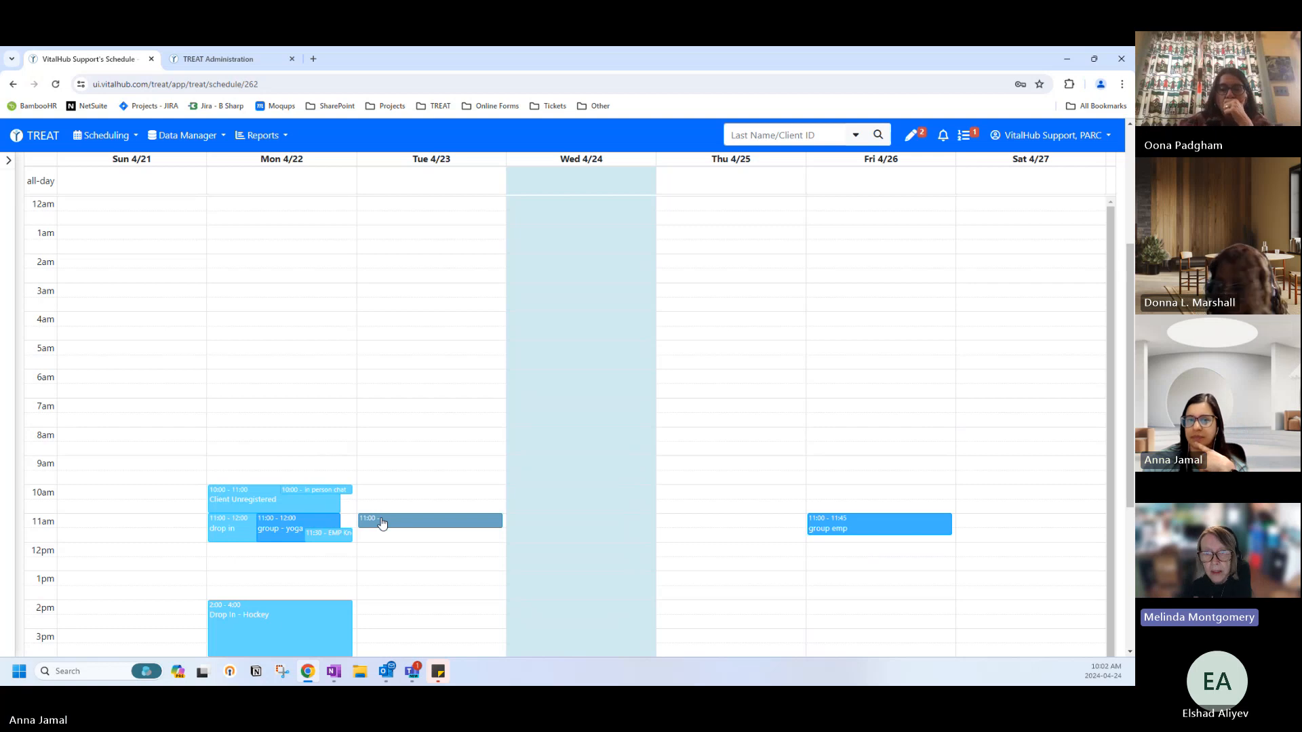
{"action": "left_click_drag", "start_coordinate": [381, 522], "coordinate": [384, 518]}
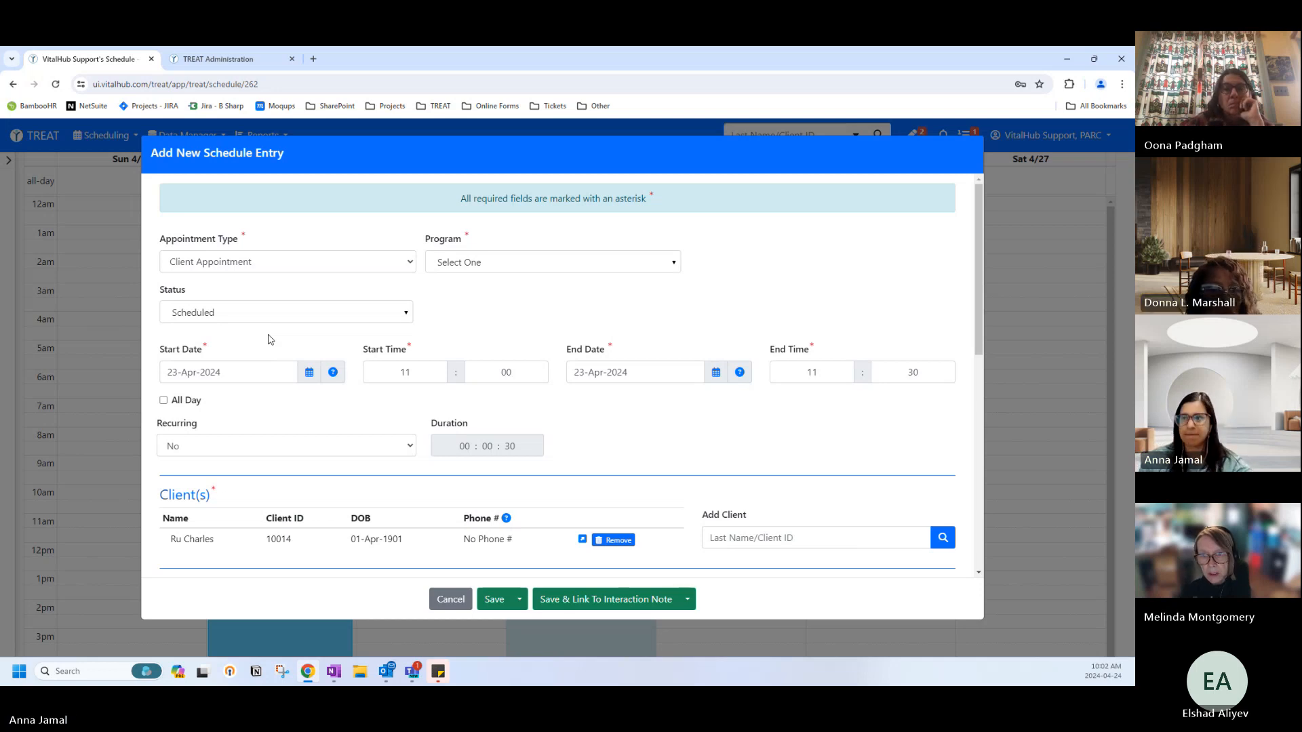
{"action": "scroll", "coordinate": [272, 371], "scroll_direction": "down", "scroll_amount": 3}
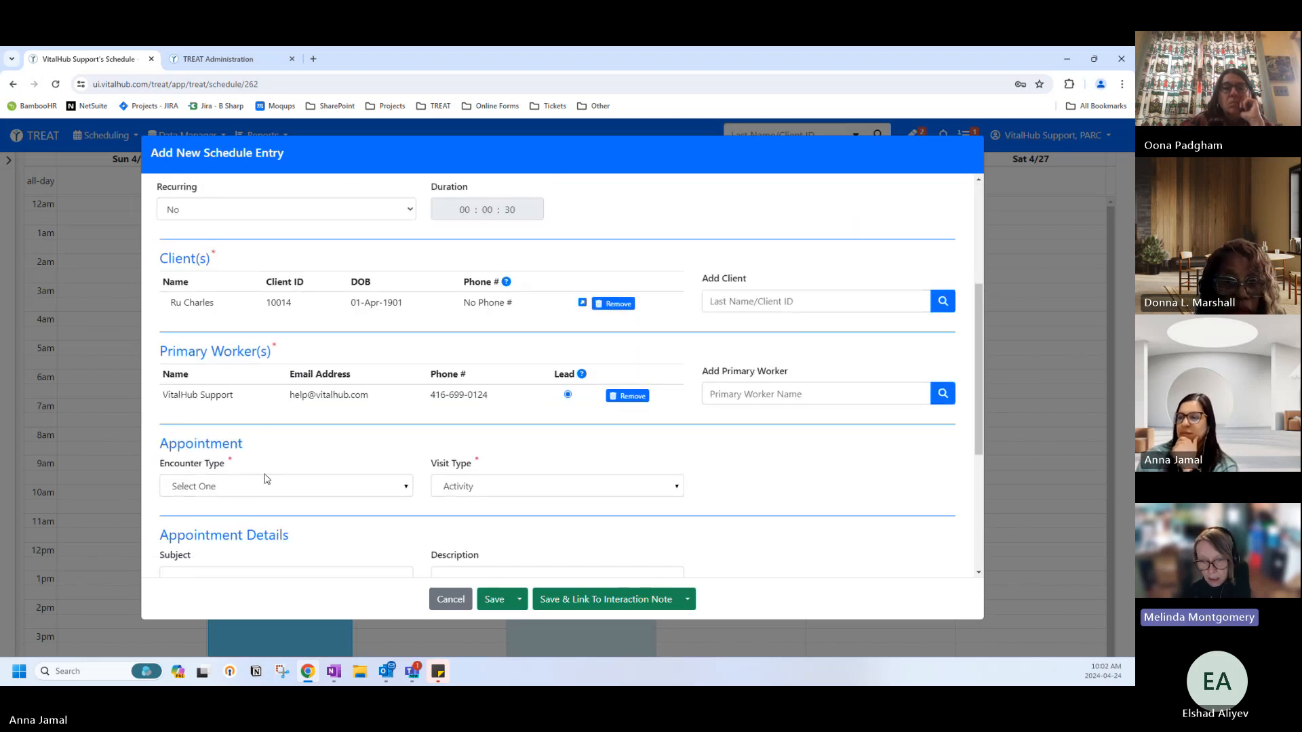
{"action": "scroll", "coordinate": [264, 478], "scroll_direction": "up", "scroll_amount": 3}
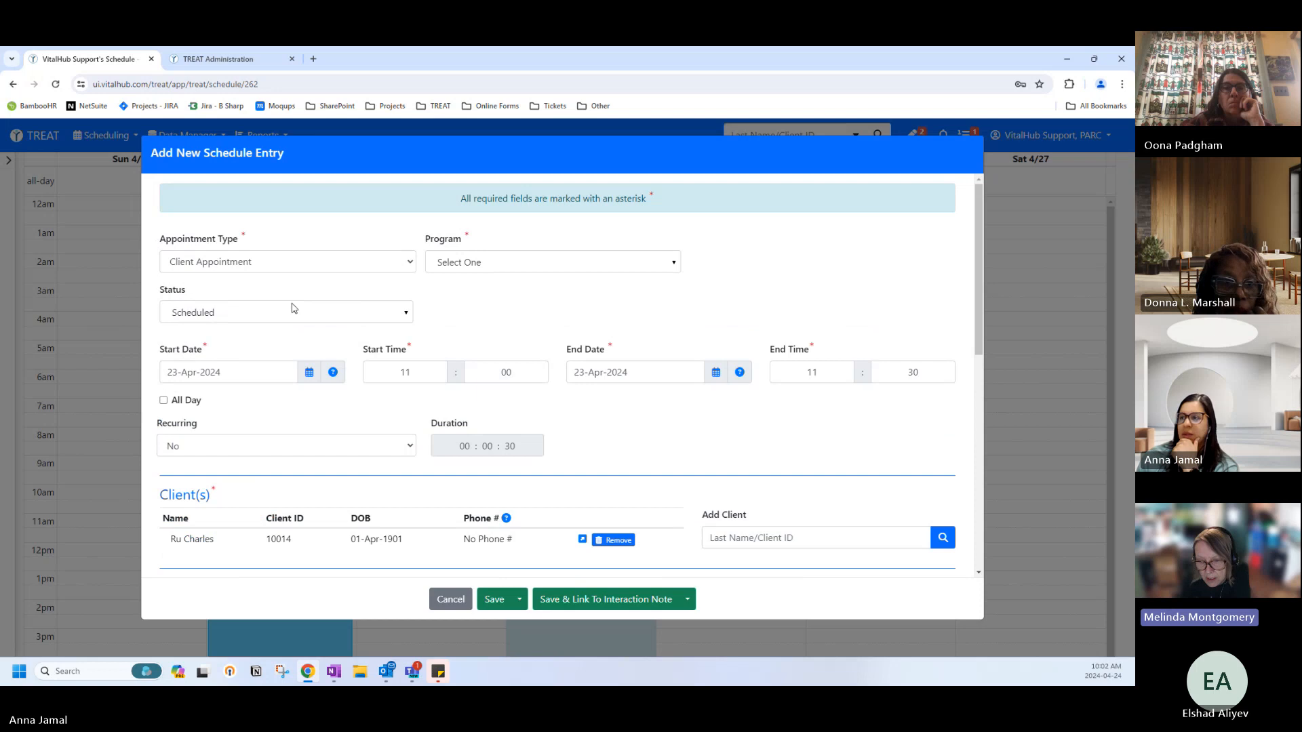
{"action": "scroll", "coordinate": [357, 375], "scroll_direction": "down", "scroll_amount": 3}
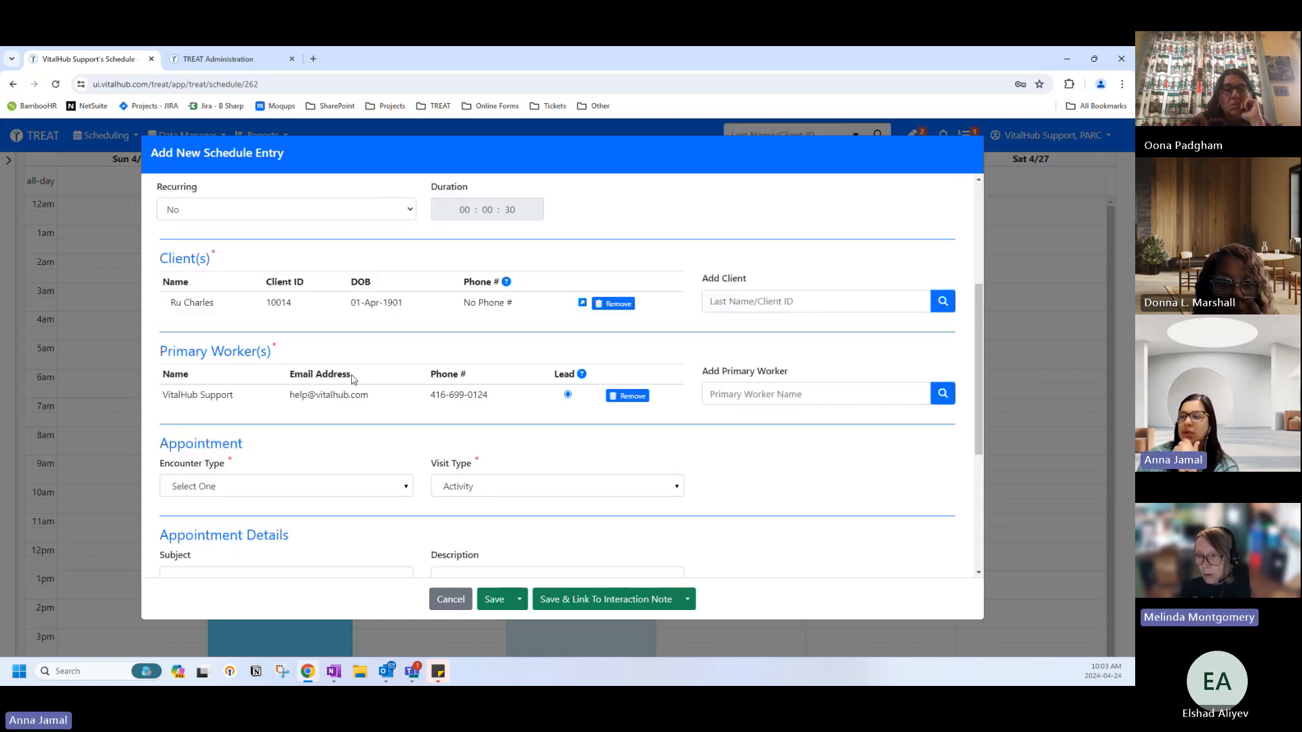
{"action": "scroll", "coordinate": [352, 379], "scroll_direction": "down", "scroll_amount": 1}
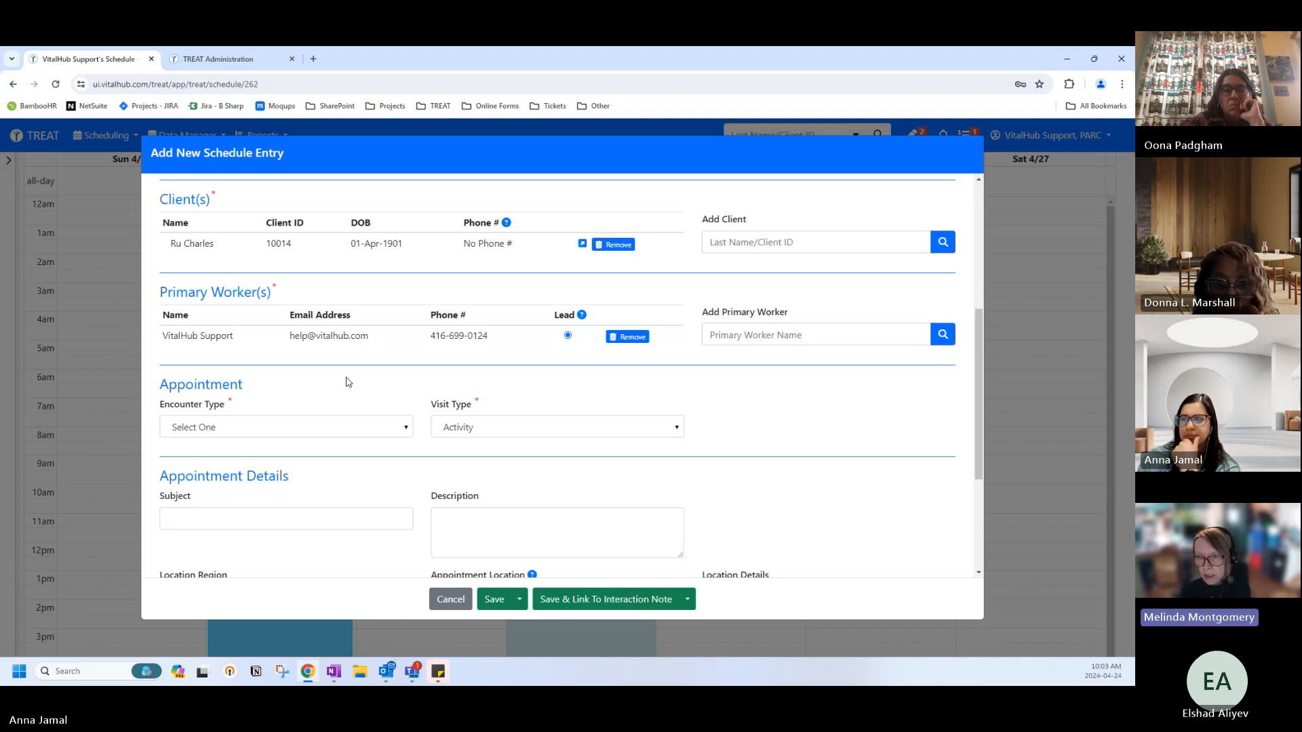
{"action": "scroll", "coordinate": [347, 382], "scroll_direction": "down", "scroll_amount": 1}
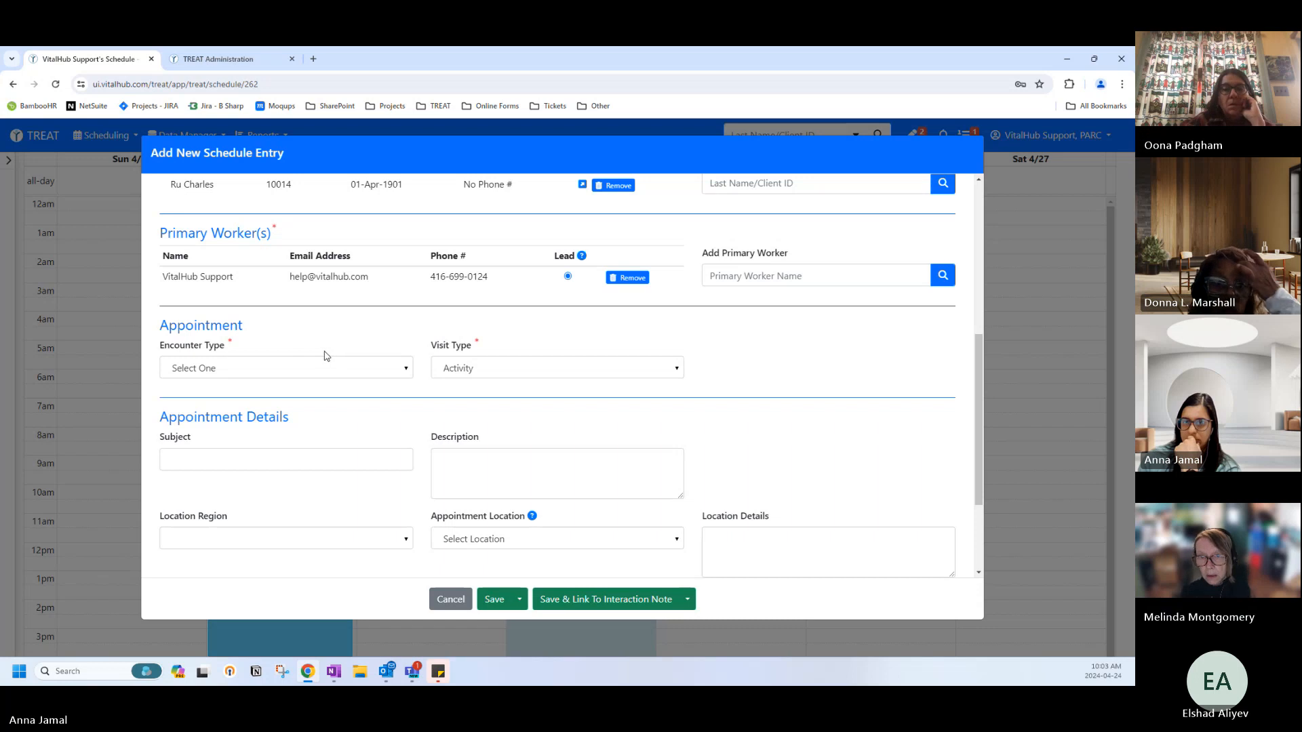
{"action": "scroll", "coordinate": [268, 442], "scroll_direction": "down", "scroll_amount": 2}
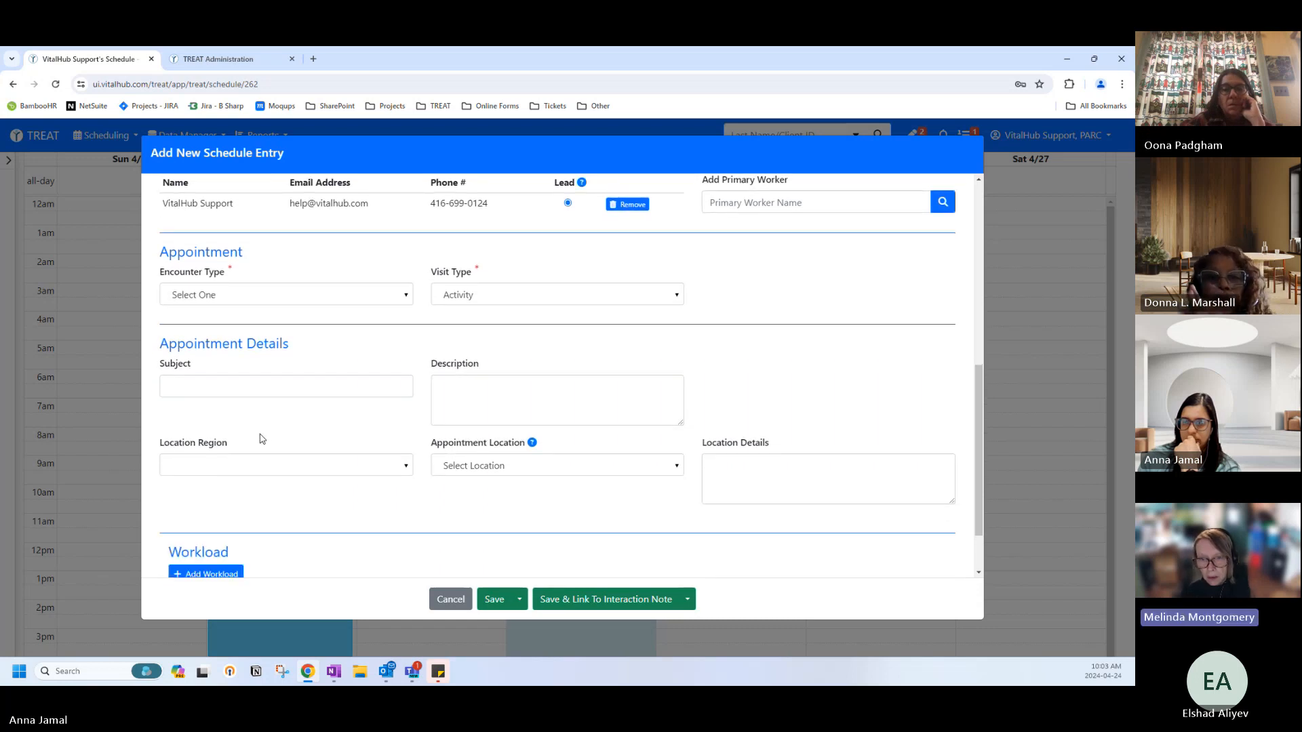
{"action": "scroll", "coordinate": [252, 435], "scroll_direction": "up", "scroll_amount": 3}
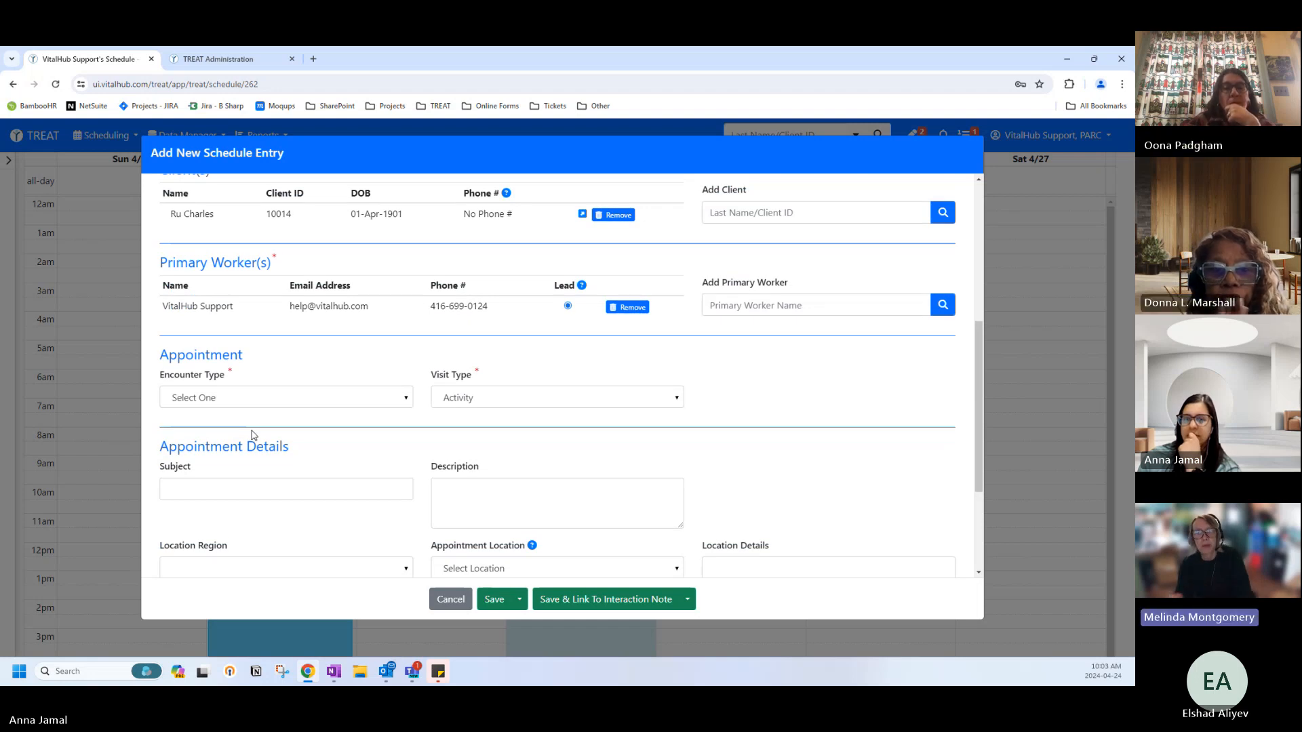
{"action": "scroll", "coordinate": [252, 435], "scroll_direction": "down", "scroll_amount": 1}
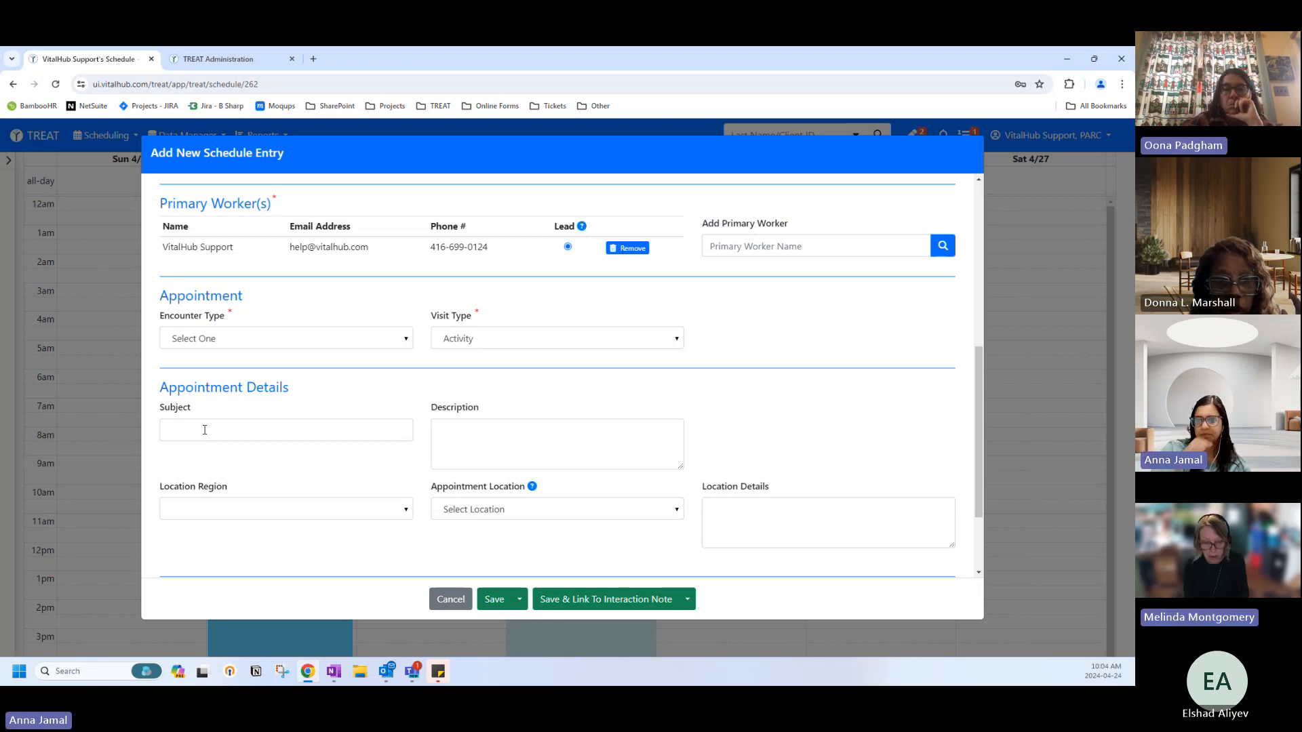
{"action": "scroll", "coordinate": [205, 431], "scroll_direction": "down", "scroll_amount": 2}
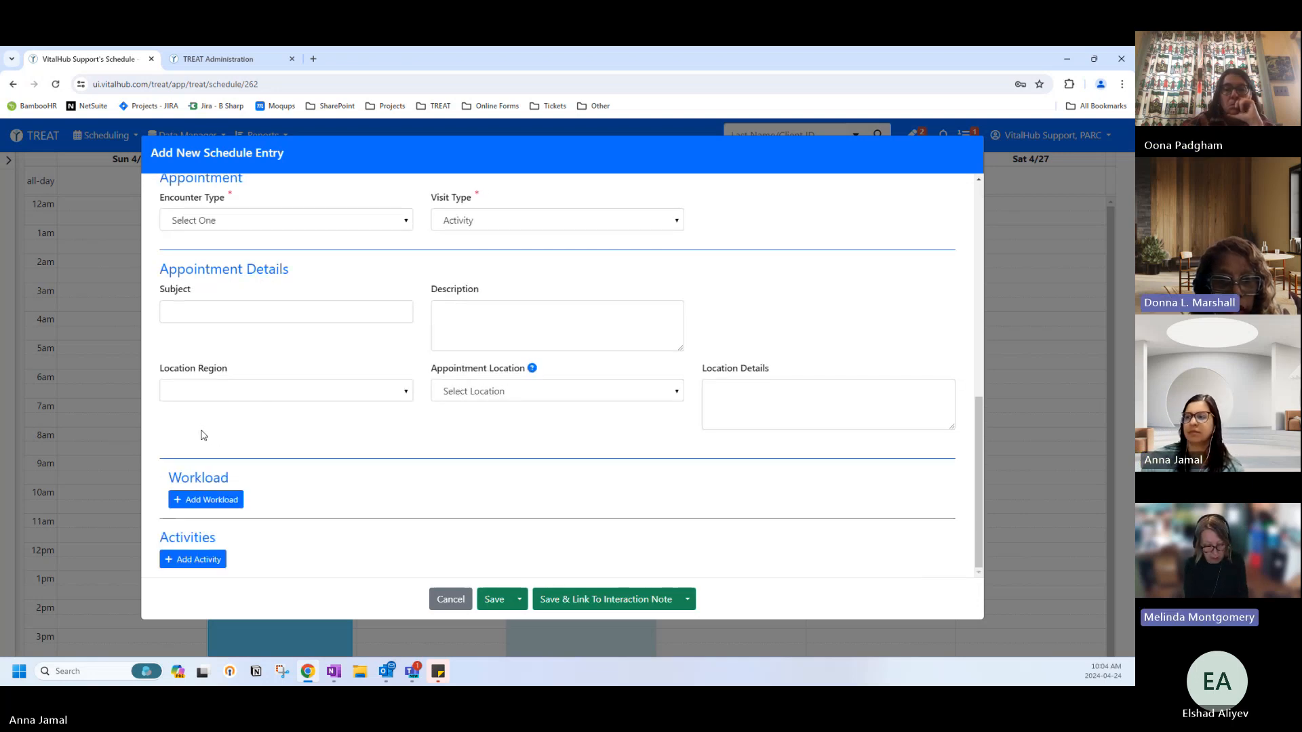
{"action": "scroll", "coordinate": [205, 435], "scroll_direction": "up", "scroll_amount": 1}
{"action": "scroll", "coordinate": [205, 435], "scroll_direction": "up", "scroll_amount": 2}
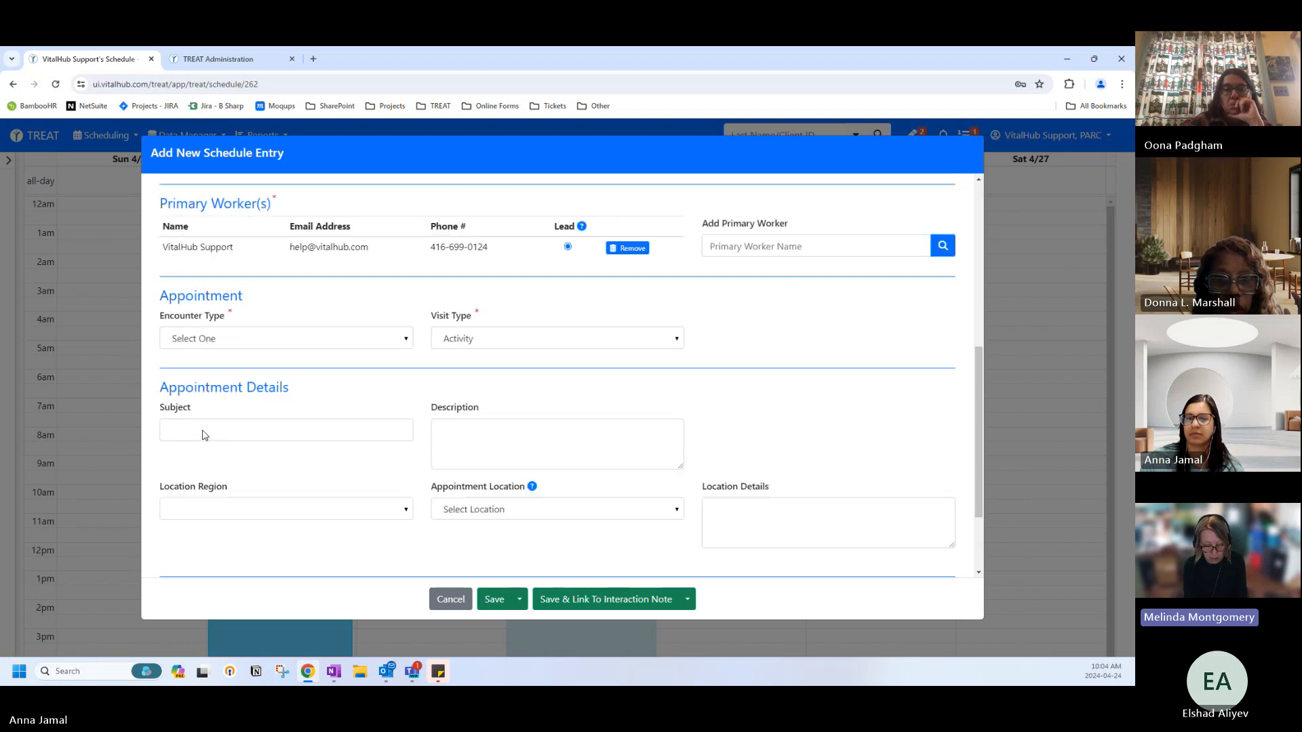
{"action": "scroll", "coordinate": [201, 434], "scroll_direction": "up", "scroll_amount": 5}
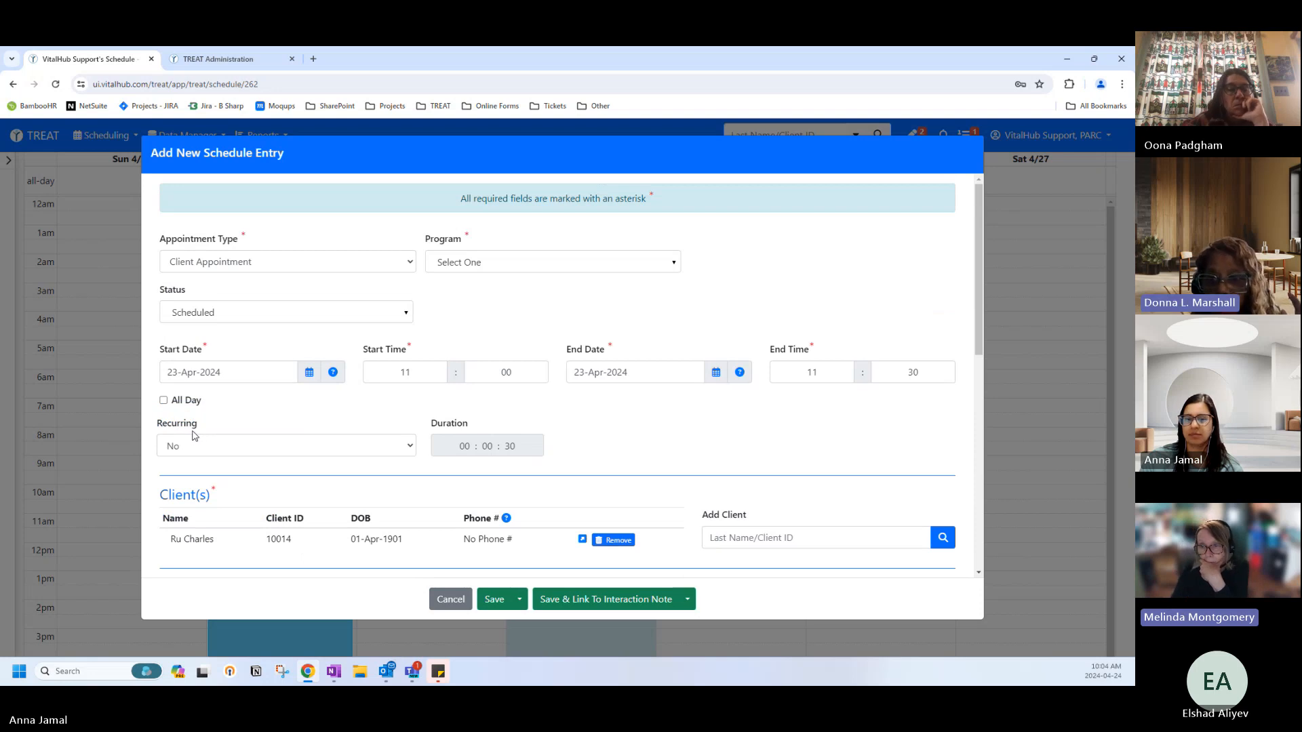
{"action": "scroll", "coordinate": [195, 435], "scroll_direction": "down", "scroll_amount": 2}
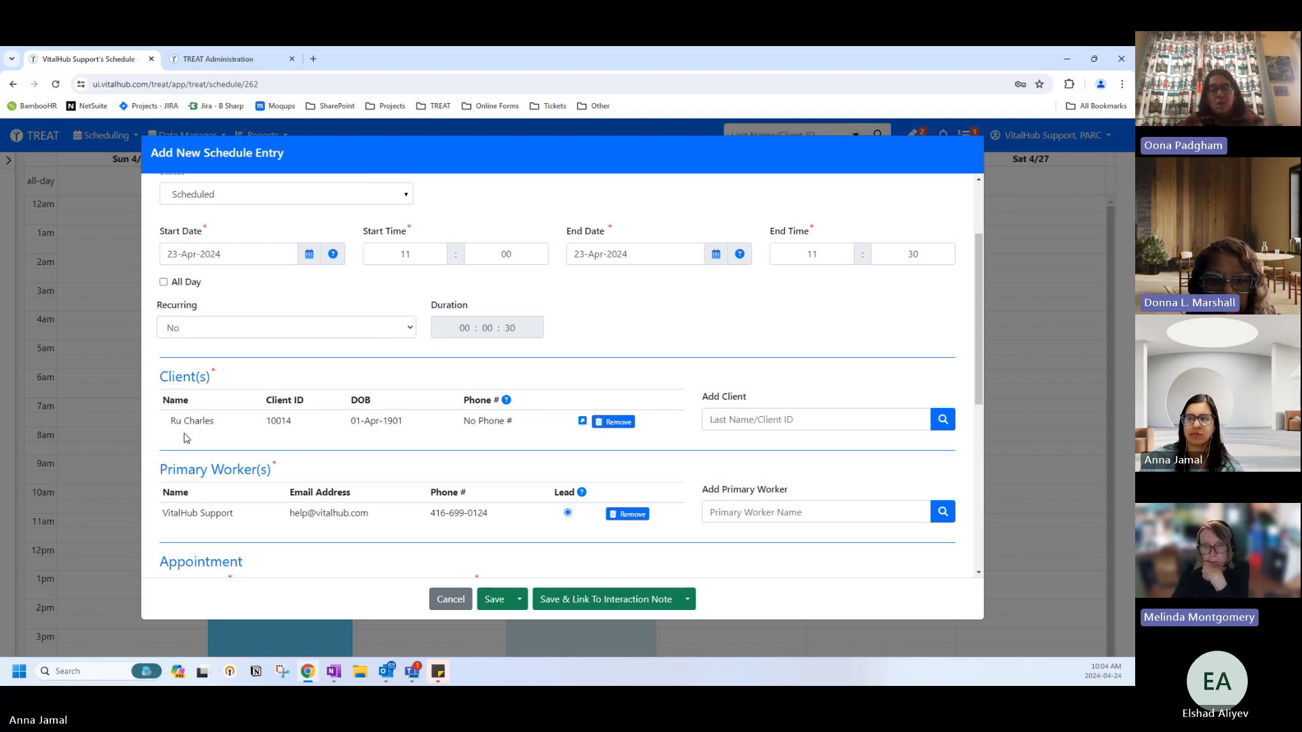
{"action": "scroll", "coordinate": [187, 439], "scroll_direction": "up", "scroll_amount": 2}
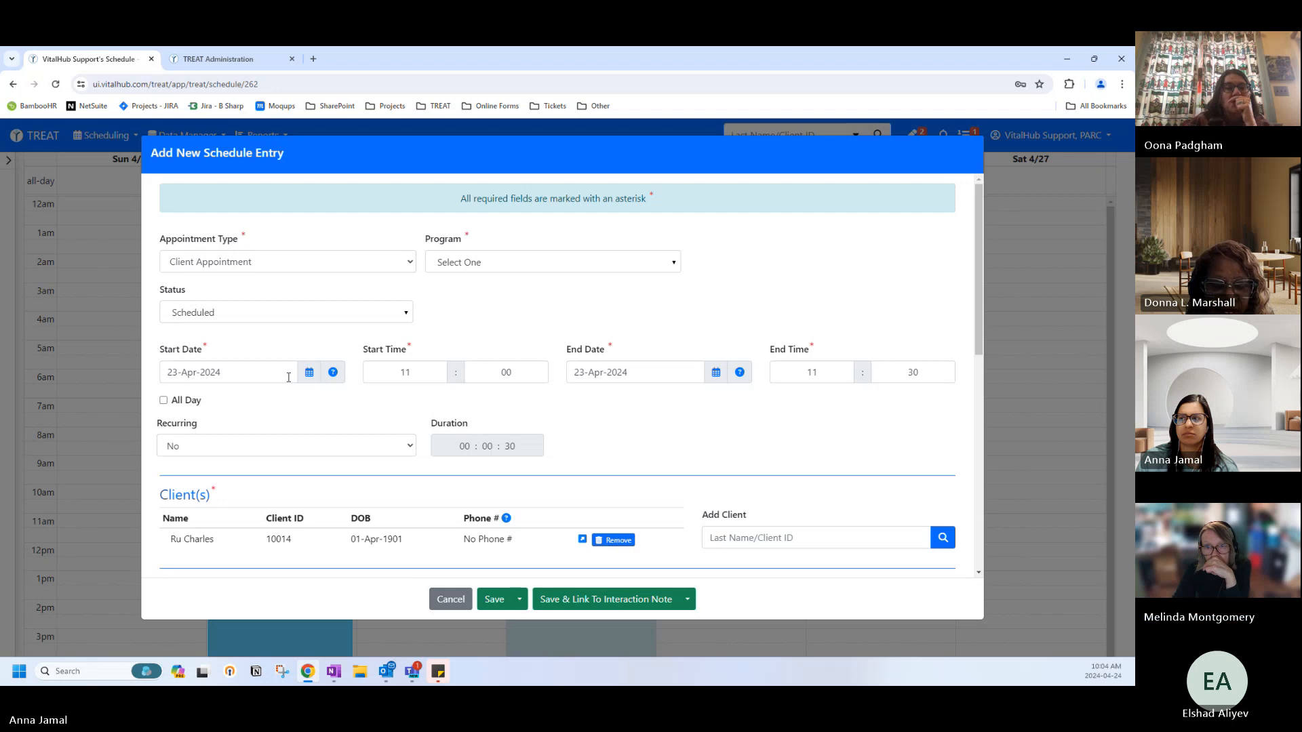
{"action": "double_click", "coordinate": [406, 373]}
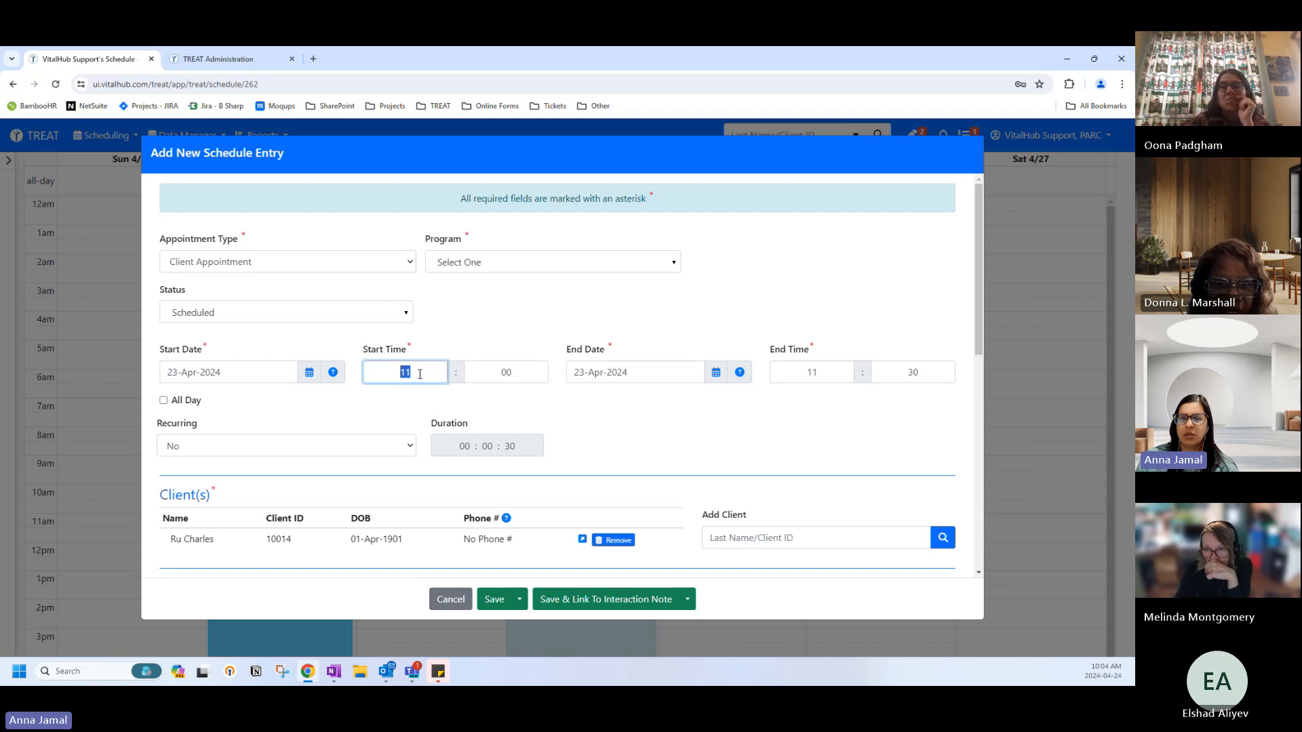
{"action": "left_click", "coordinate": [403, 372]}
{"action": "left_click", "coordinate": [392, 401]}
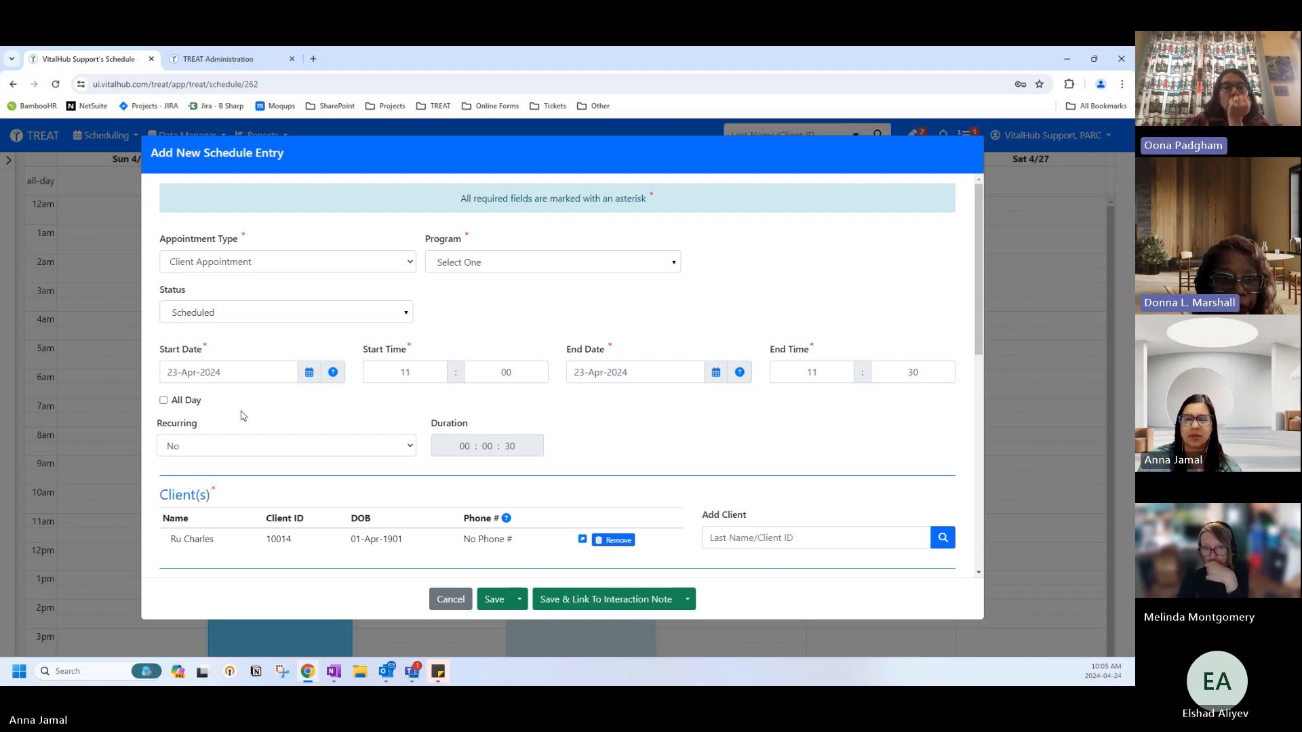
{"action": "scroll", "coordinate": [243, 415], "scroll_direction": "down", "scroll_amount": 2}
{"action": "scroll", "coordinate": [242, 414], "scroll_direction": "down", "scroll_amount": 1}
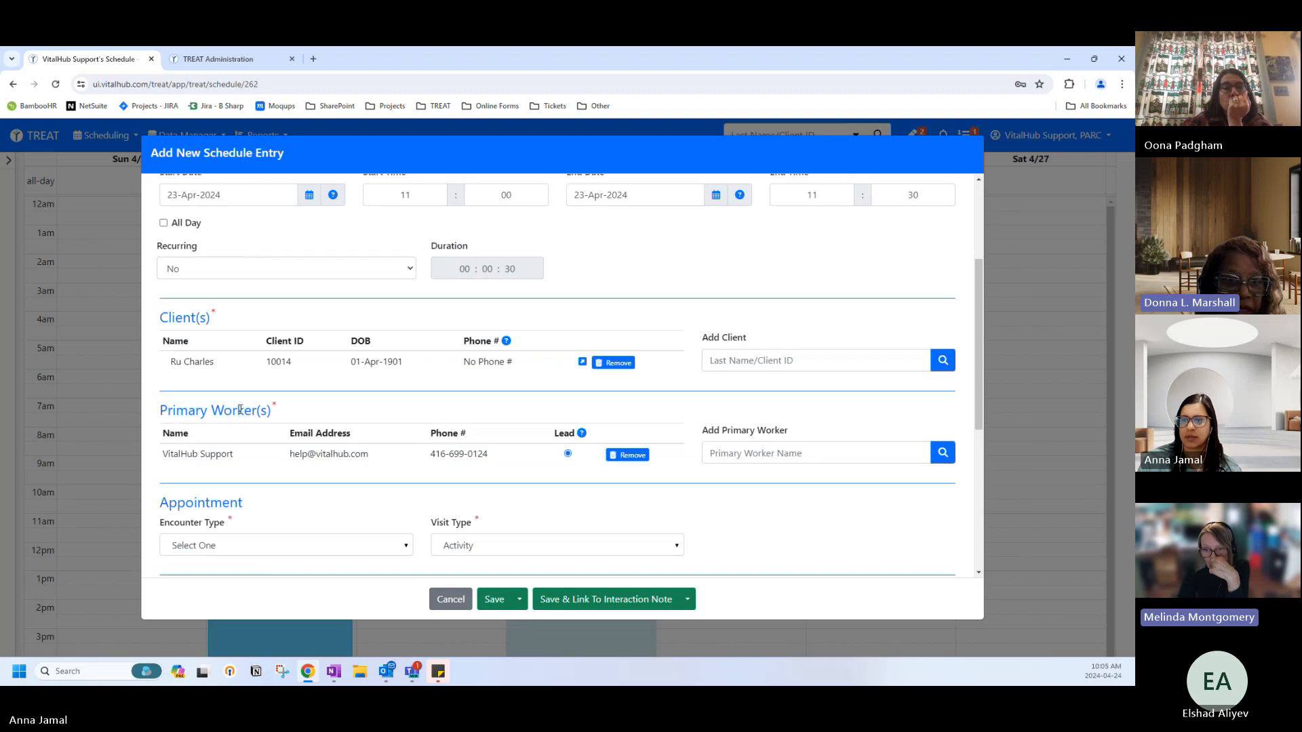
{"action": "scroll", "coordinate": [242, 414], "scroll_direction": "down", "scroll_amount": 2}
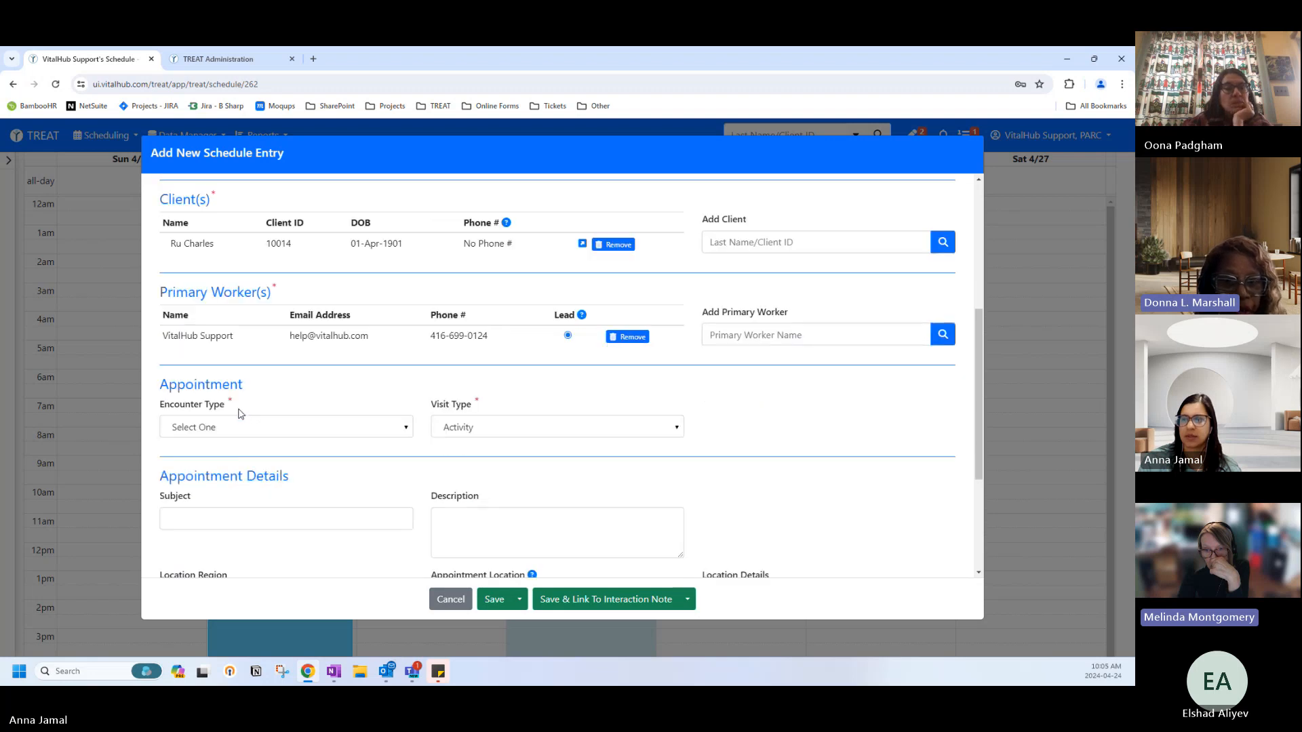
{"action": "scroll", "coordinate": [239, 414], "scroll_direction": "down", "scroll_amount": 3}
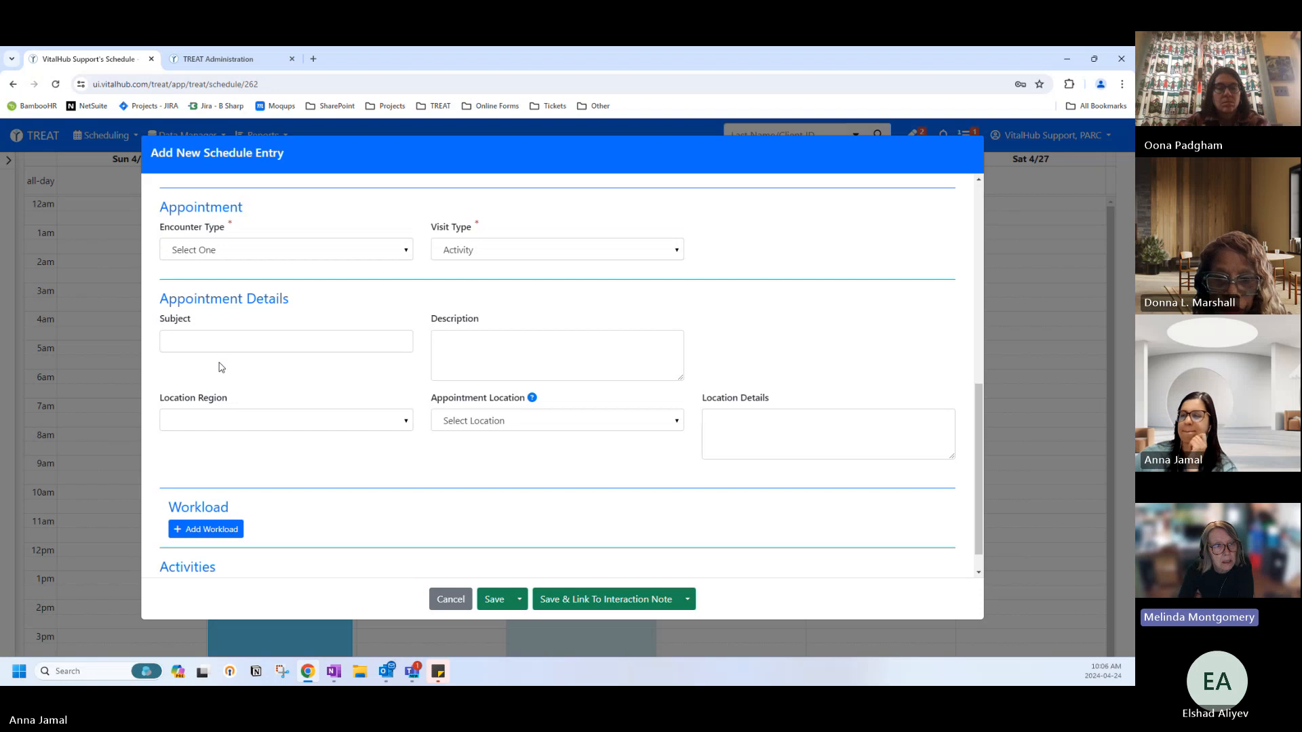
{"action": "left_click", "coordinate": [182, 530]}
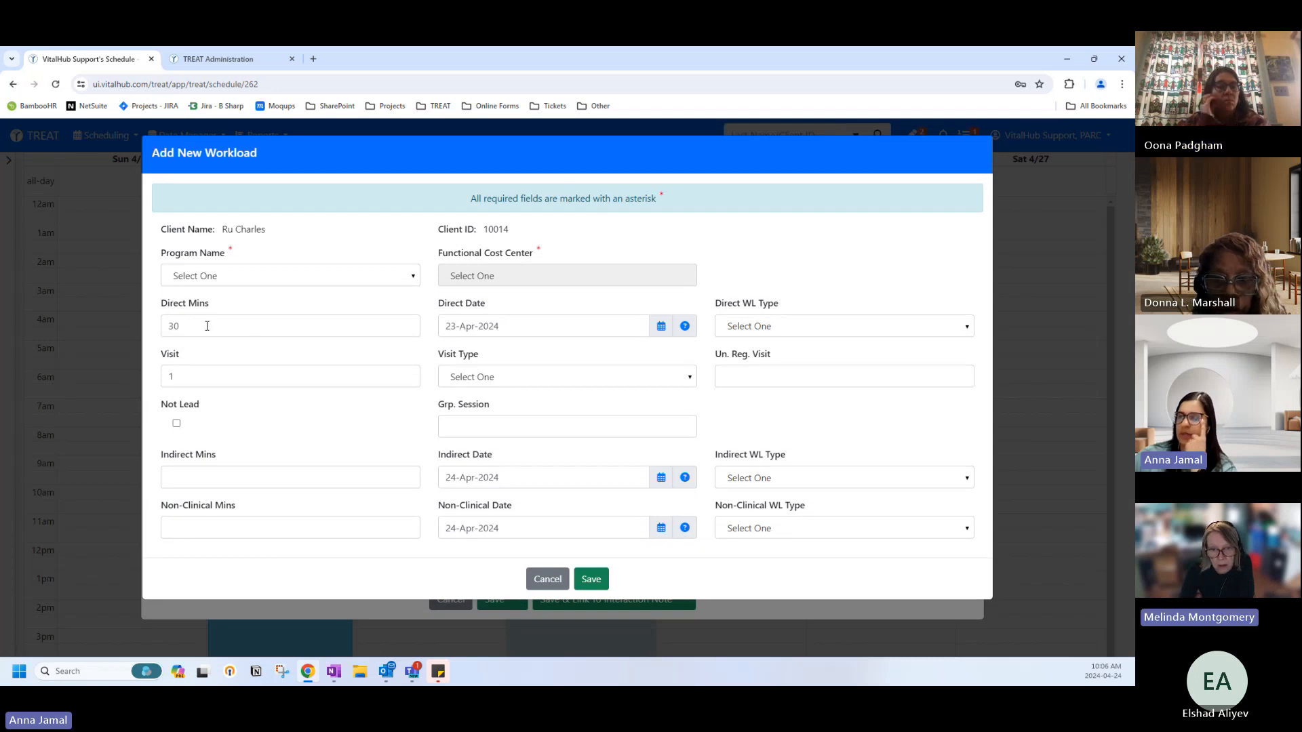
{"action": "left_click", "coordinate": [546, 578]}
{"action": "left_click", "coordinate": [591, 270]}
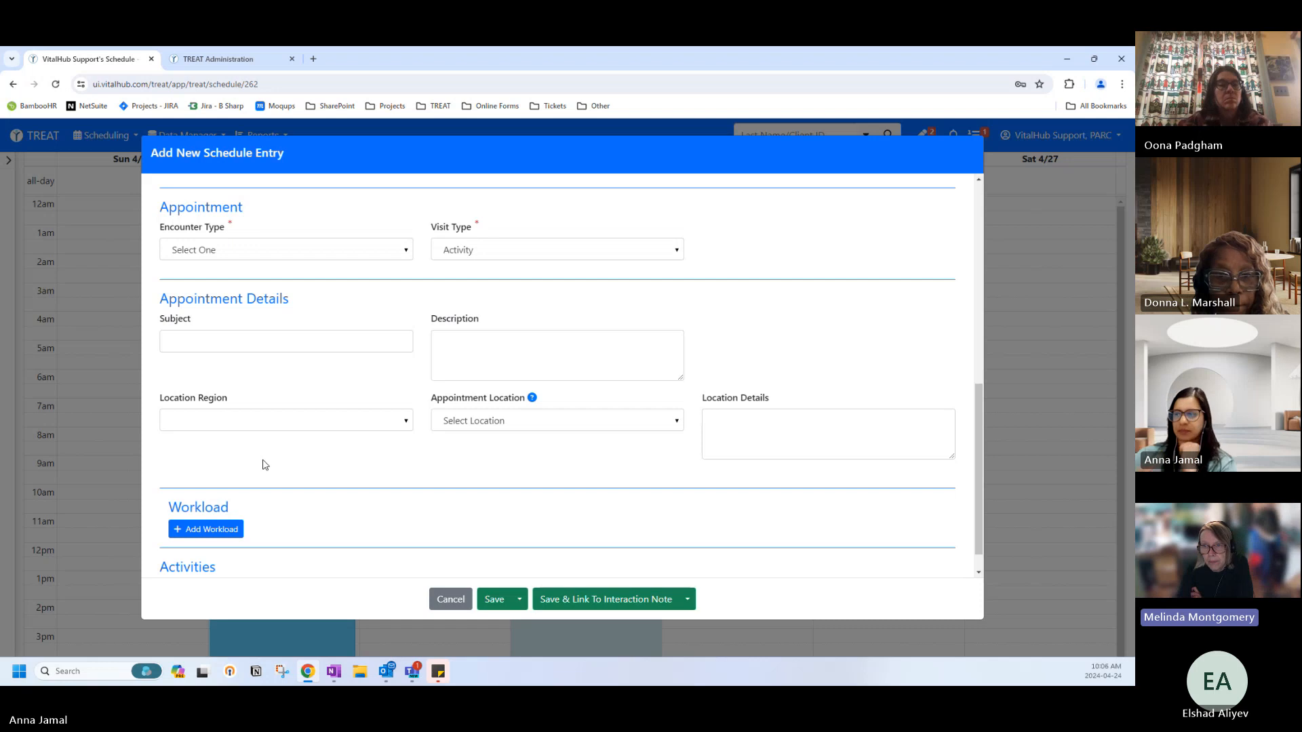
Scroll the Add New Schedule Entry form and cancel it, leaving Tuesday 23 April empty.
{"action": "scroll", "coordinate": [263, 458], "scroll_direction": "up", "scroll_amount": 3}
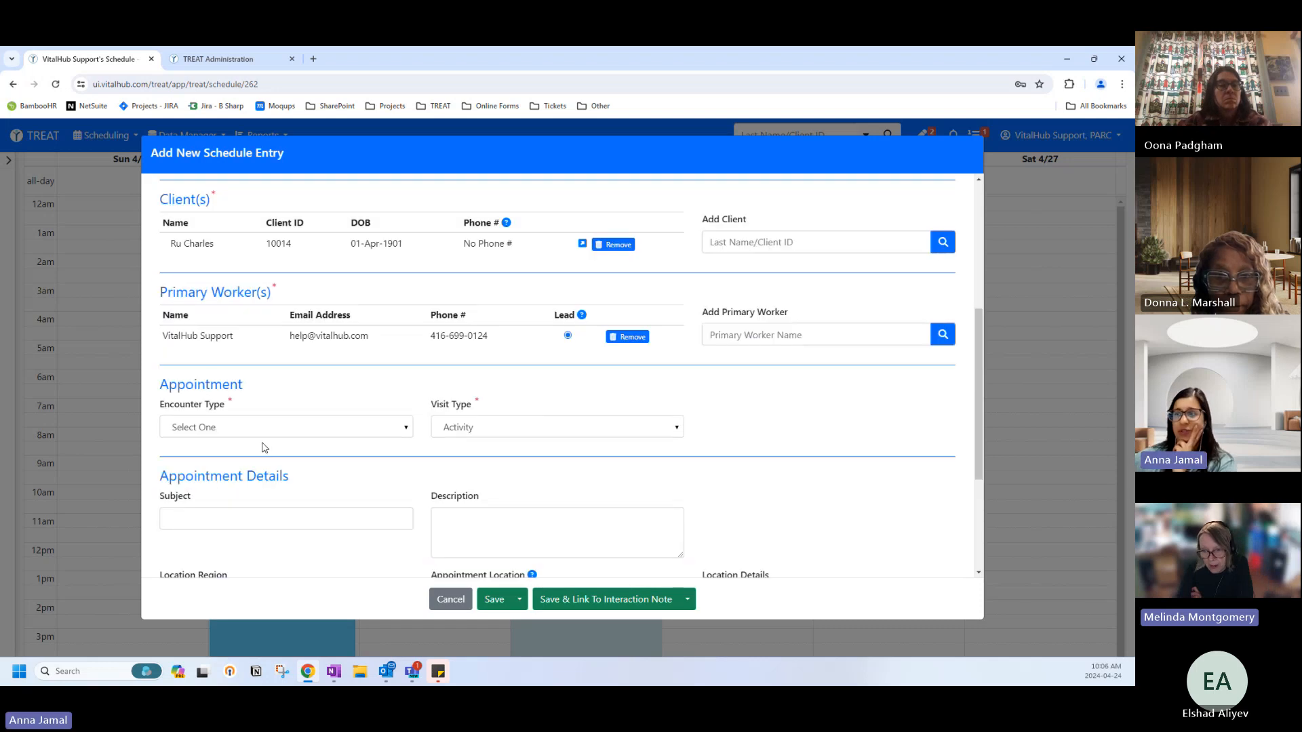
{"action": "scroll", "coordinate": [263, 444], "scroll_direction": "down", "scroll_amount": 3}
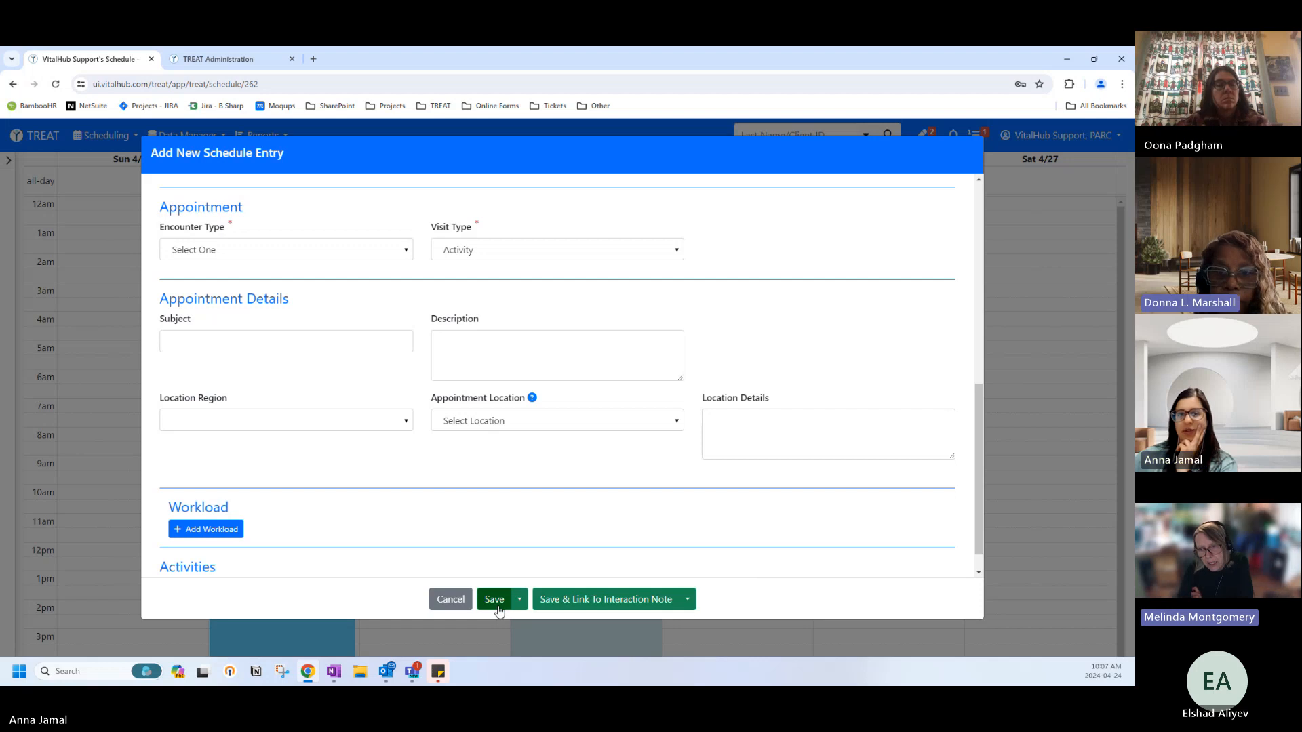
{"action": "scroll", "coordinate": [339, 556], "scroll_direction": "down", "scroll_amount": 1}
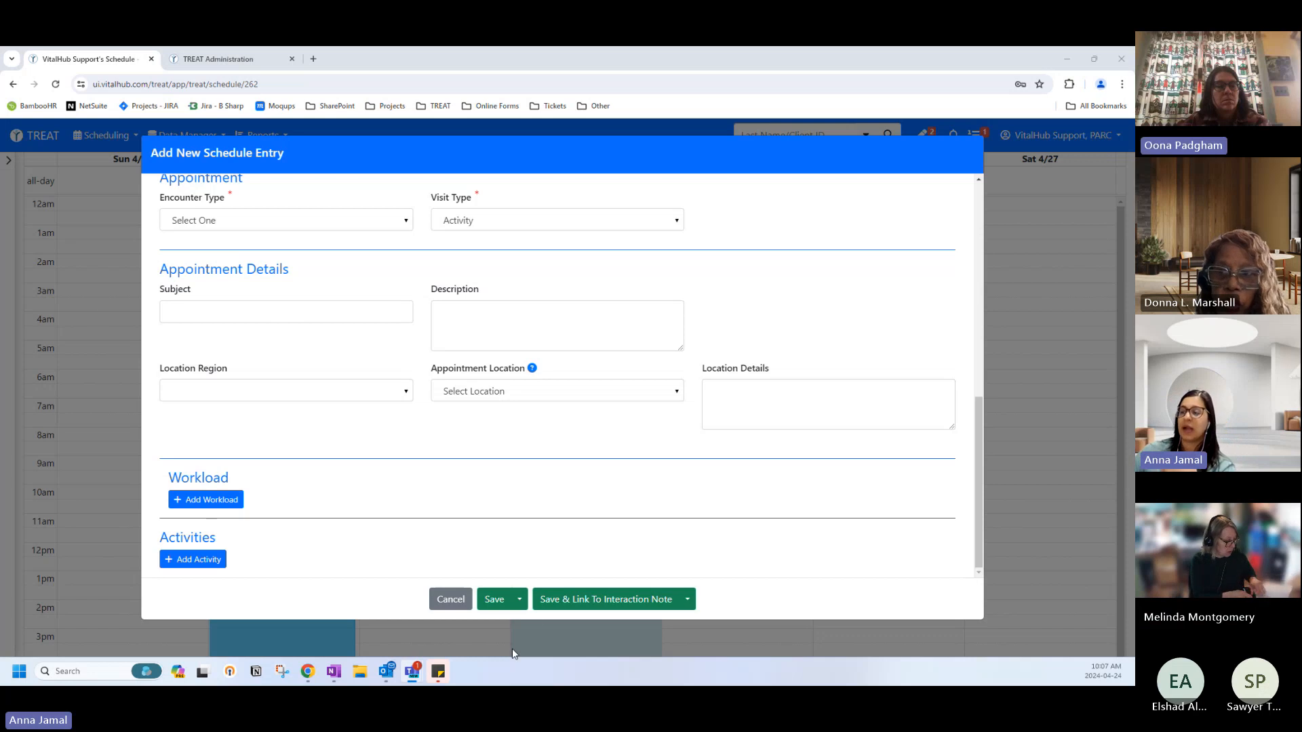
{"action": "left_click", "coordinate": [451, 599]}
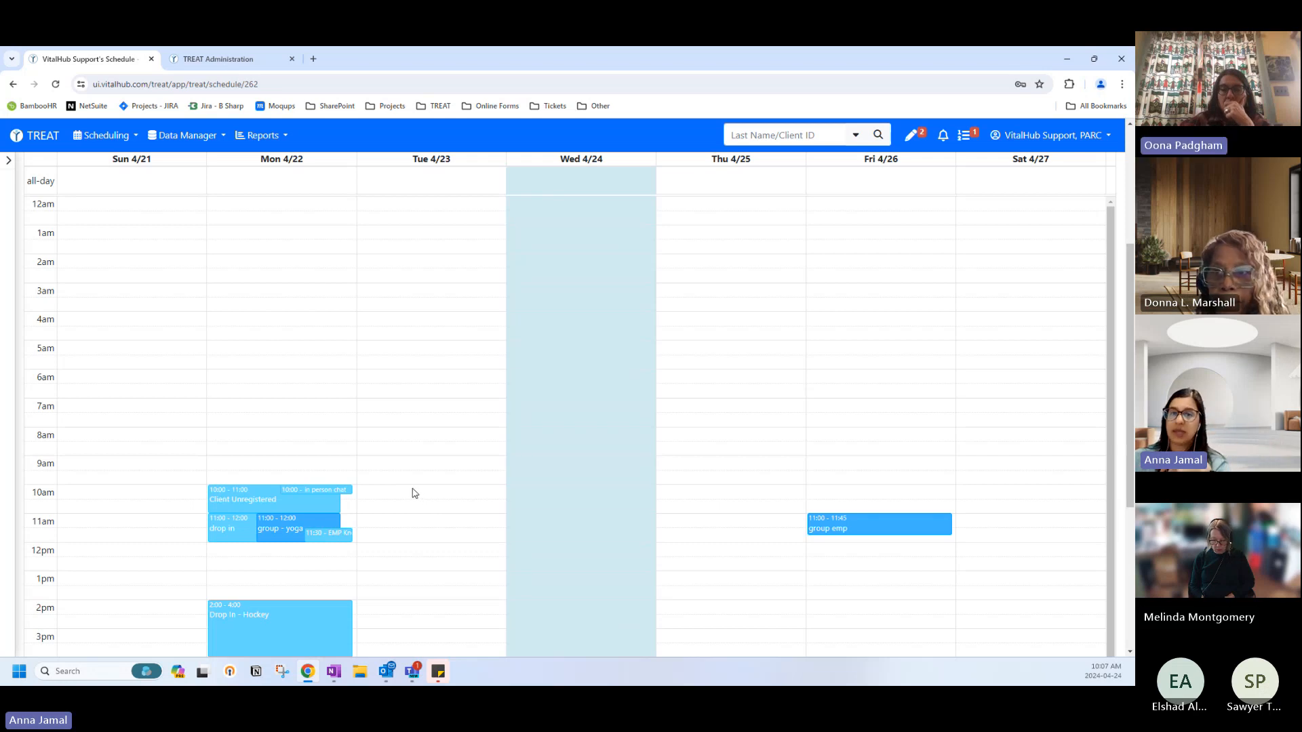
Open the Monday 22 April 11:30 appointment for editing, then cancel without saving.
{"action": "left_click", "coordinate": [336, 538]}
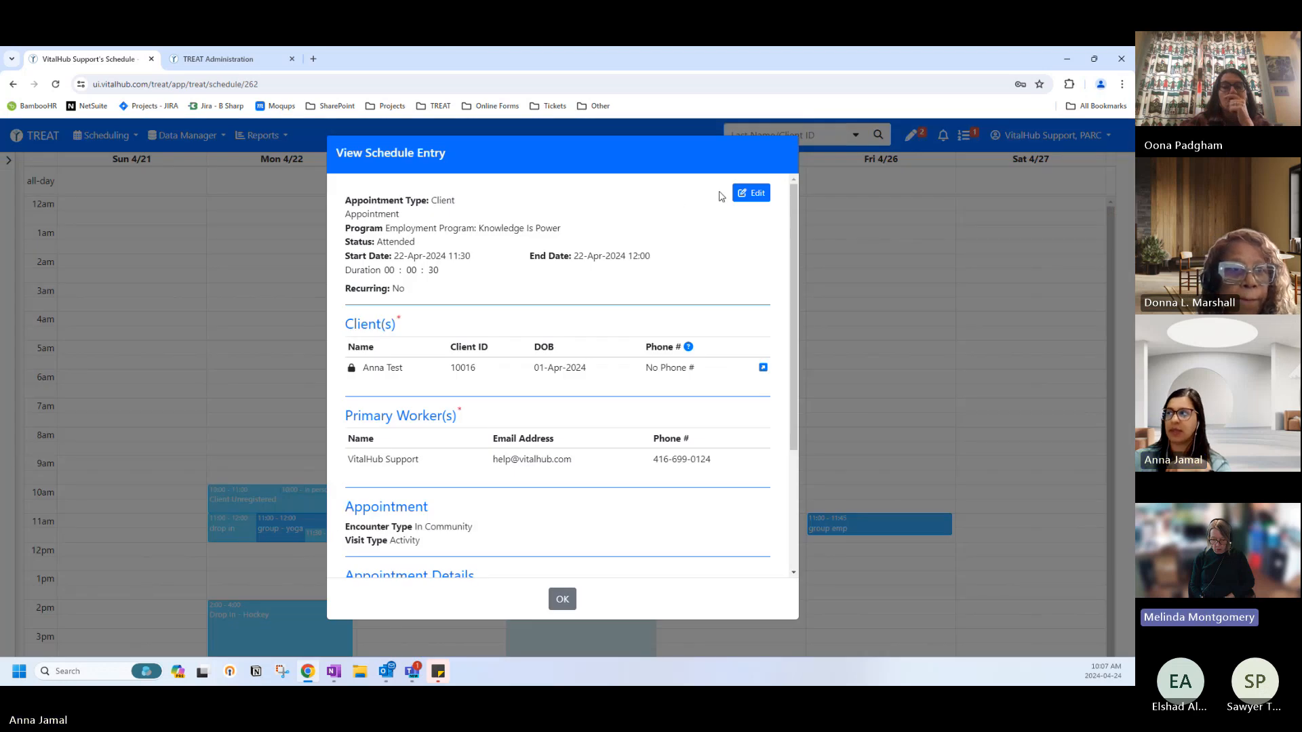
{"action": "left_click", "coordinate": [744, 194]}
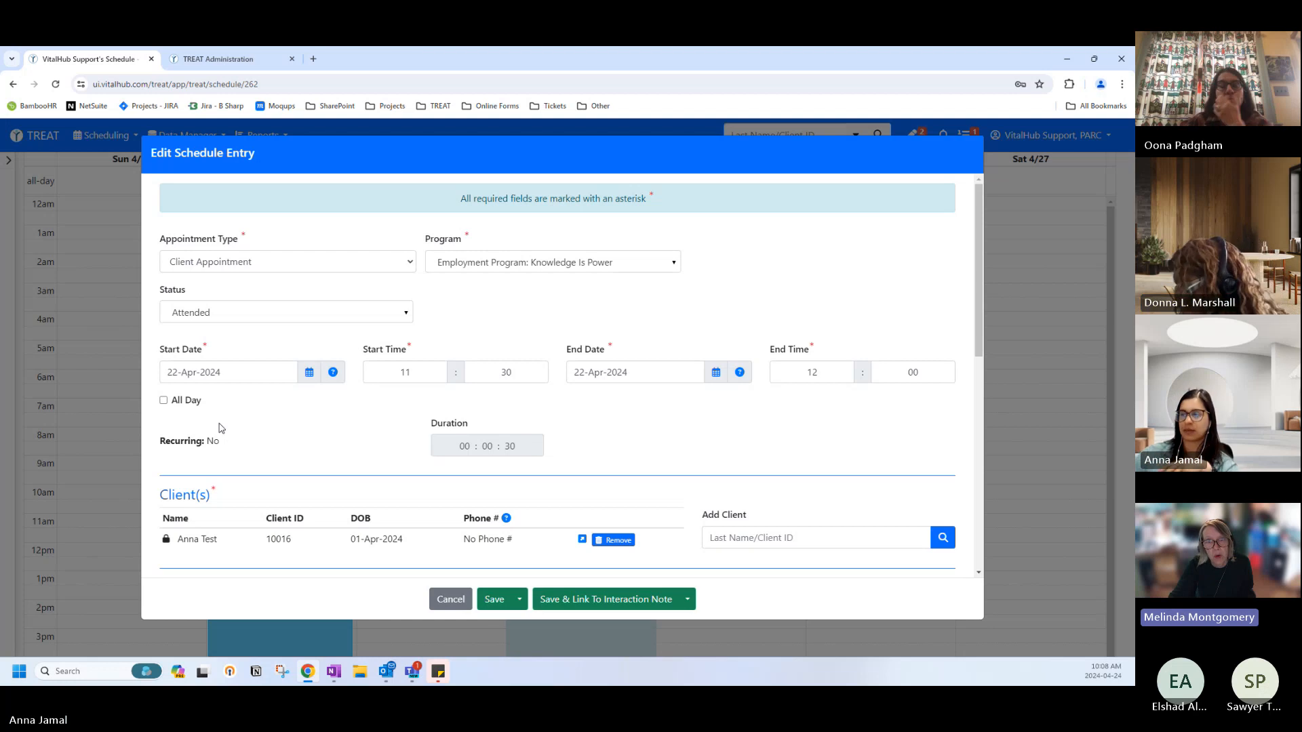
{"action": "left_click", "coordinate": [450, 599]}
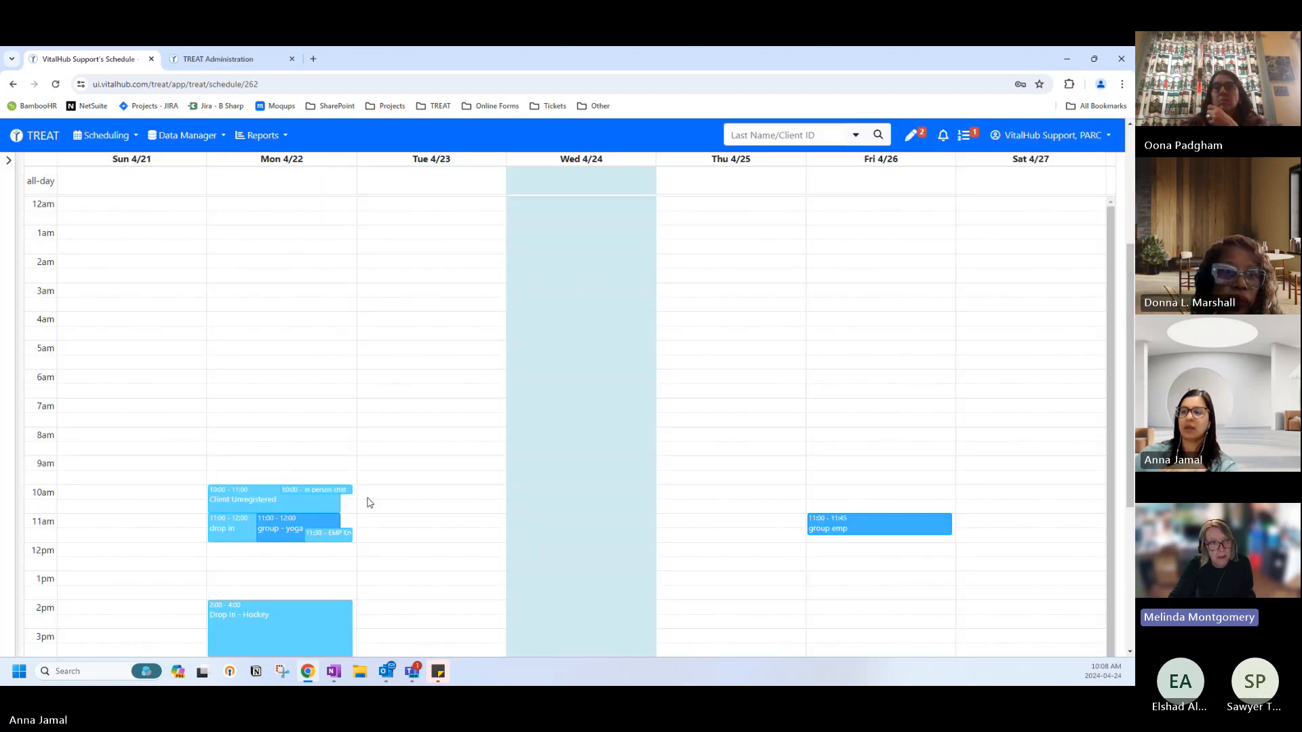
{"action": "scroll", "coordinate": [347, 464], "scroll_direction": "up", "scroll_amount": 4}
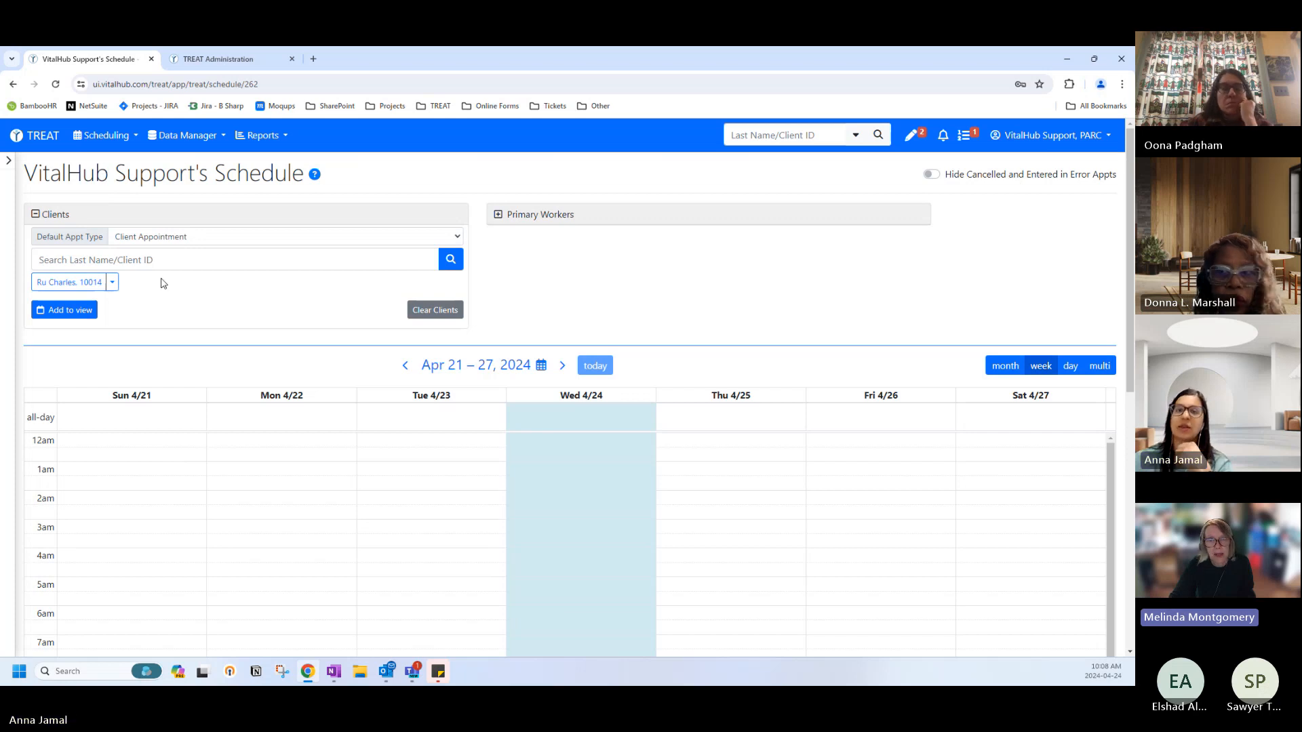
From the home page, select the first Drop In Program client and open their April schedule.
{"action": "left_click", "coordinate": [103, 135]}
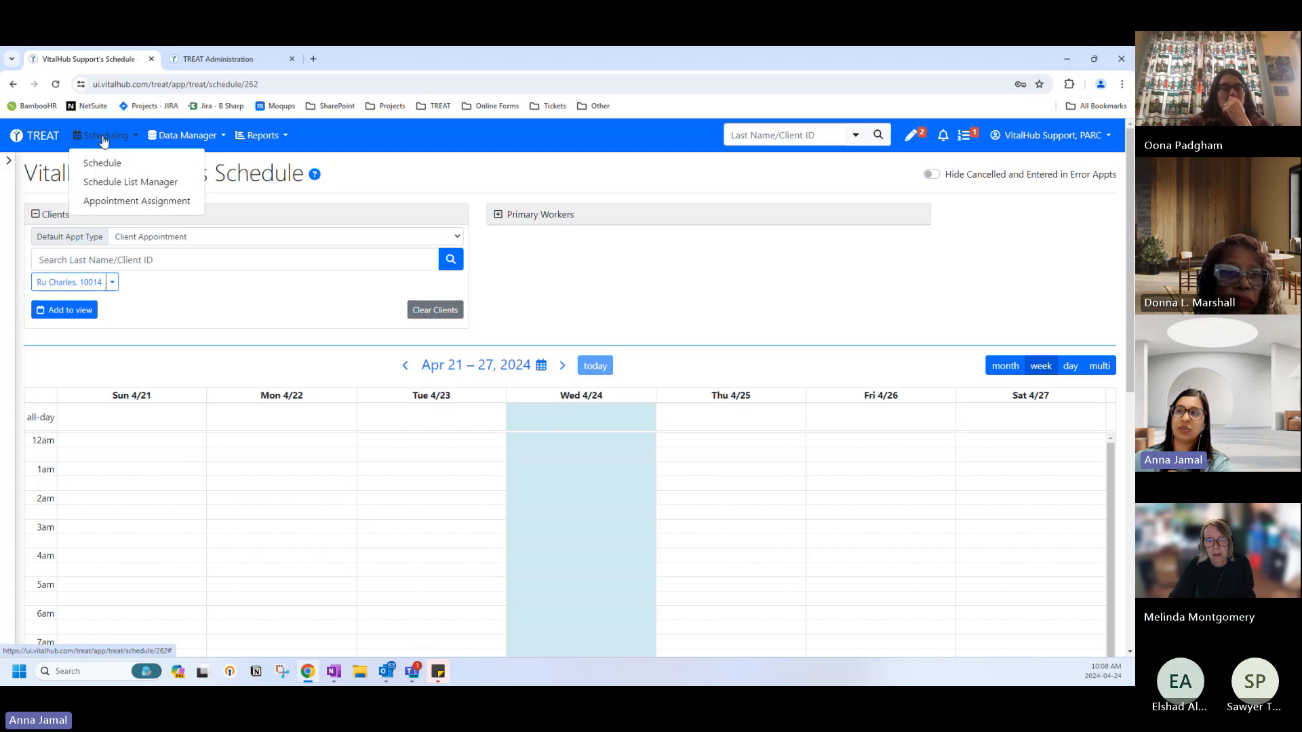
{"action": "left_click", "coordinate": [313, 293]}
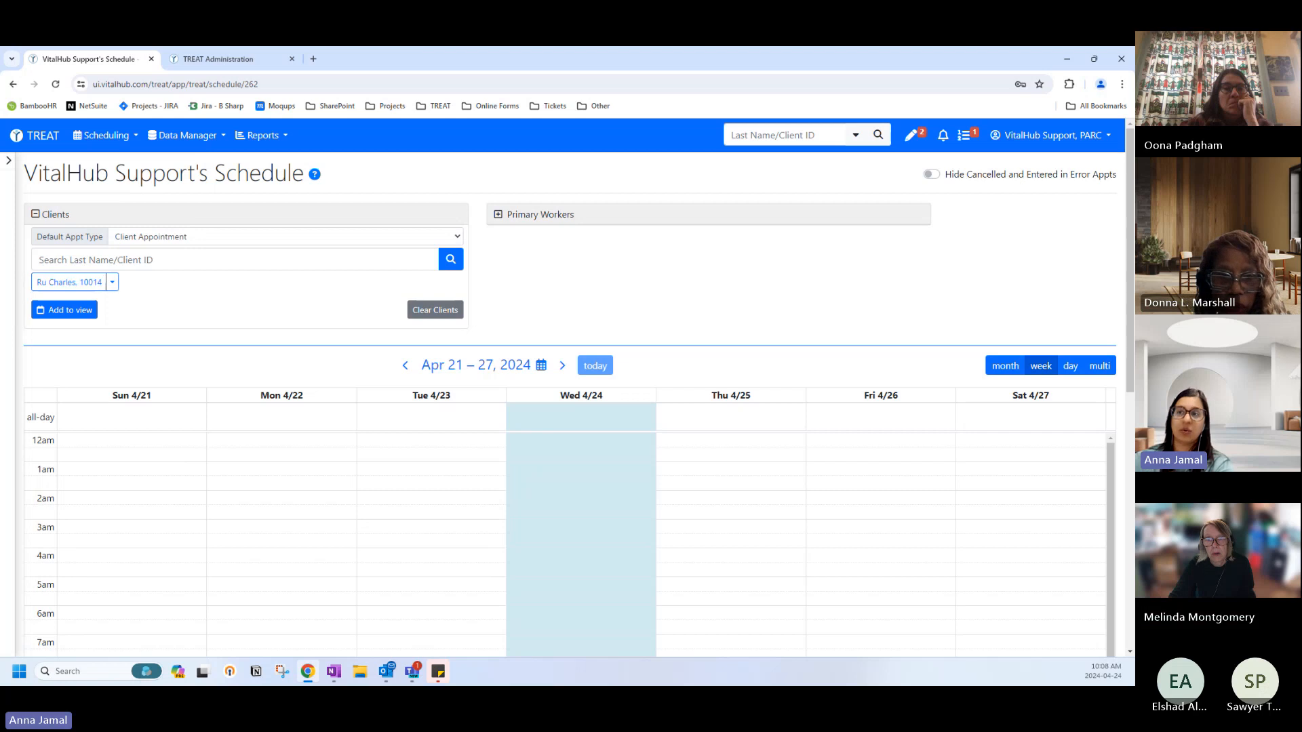
{"action": "left_click", "coordinate": [9, 162]}
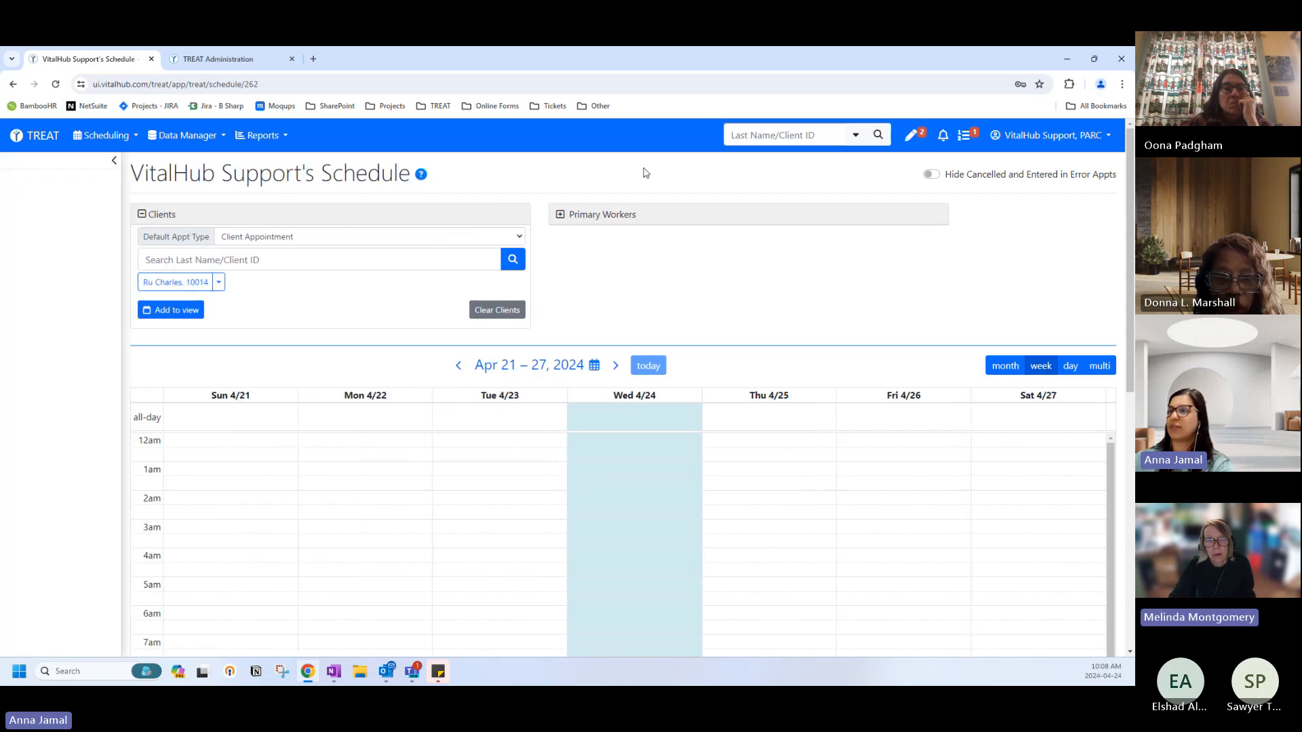
{"action": "left_click", "coordinate": [36, 135]}
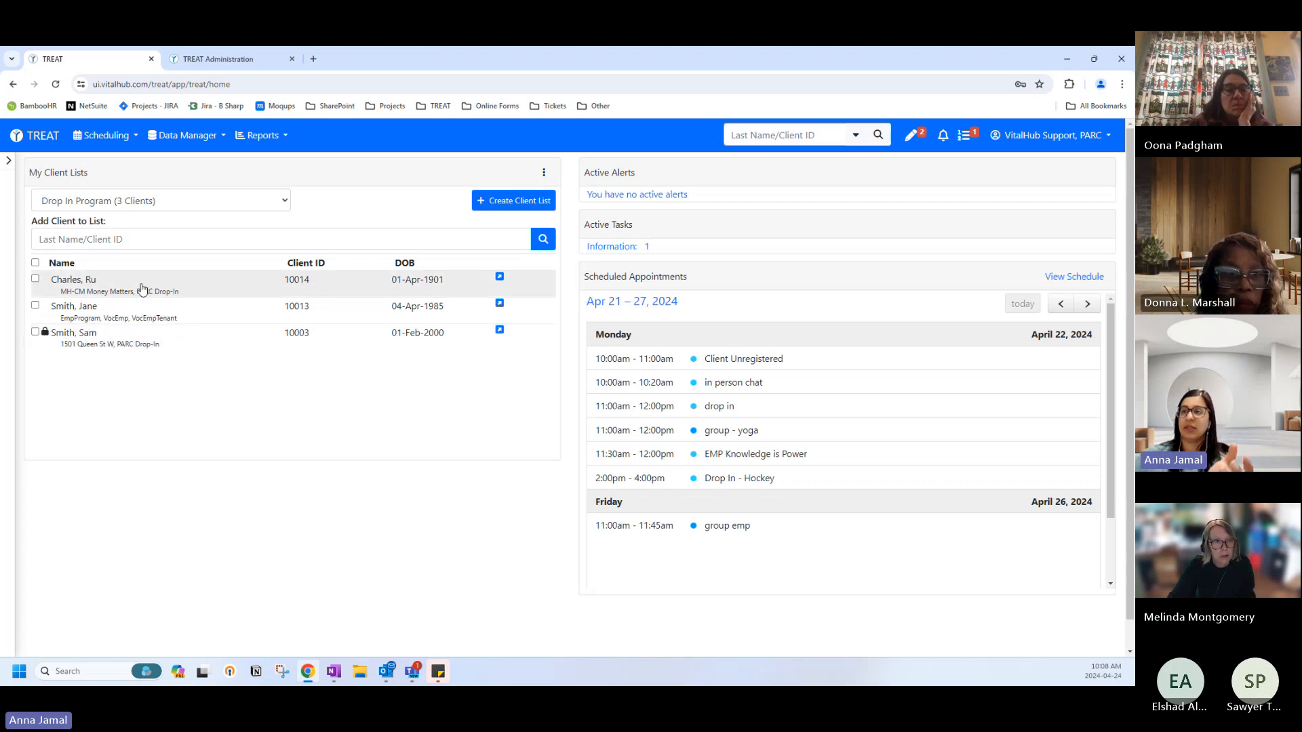
{"action": "left_click", "coordinate": [93, 206]}
{"action": "left_click", "coordinate": [91, 210]}
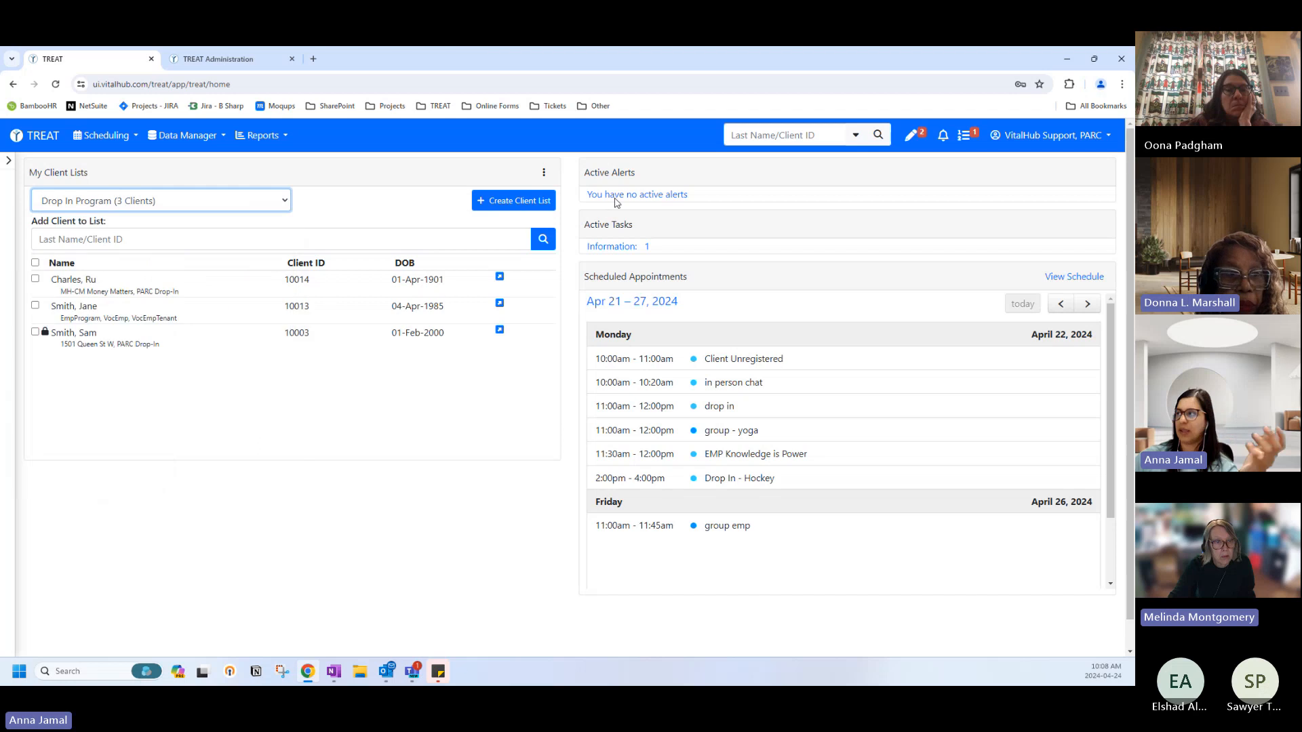
{"action": "left_click", "coordinate": [76, 294]}
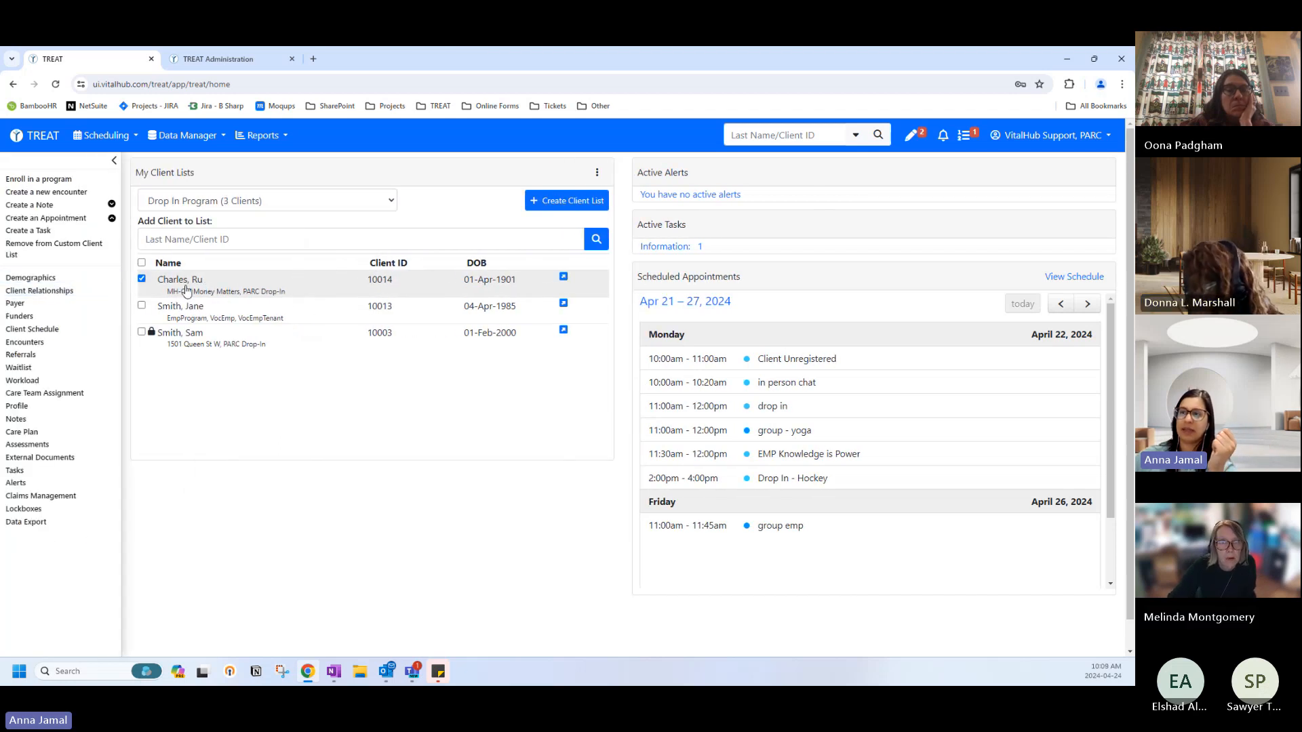
{"action": "left_click", "coordinate": [22, 332]}
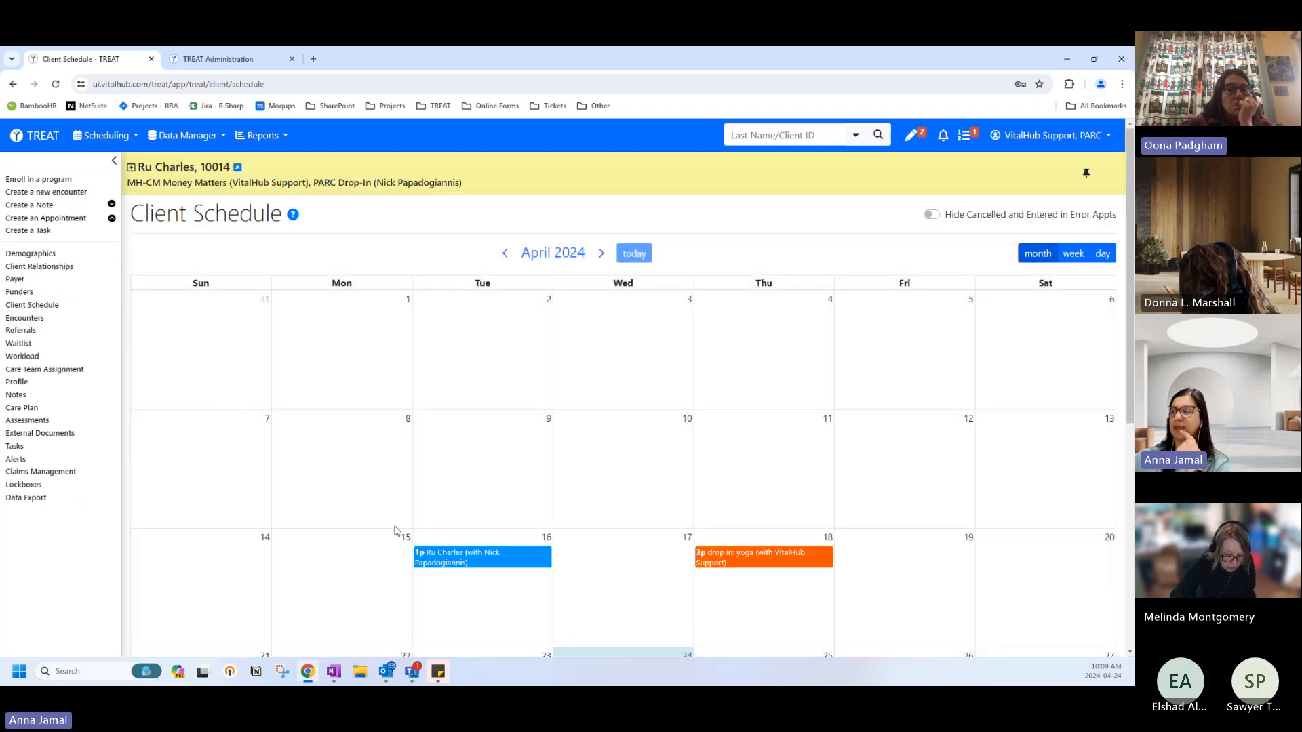
Browse the client's April calendar with the 16 and 18 April appointments, then go home.
{"action": "scroll", "coordinate": [420, 543], "scroll_direction": "down", "scroll_amount": 2}
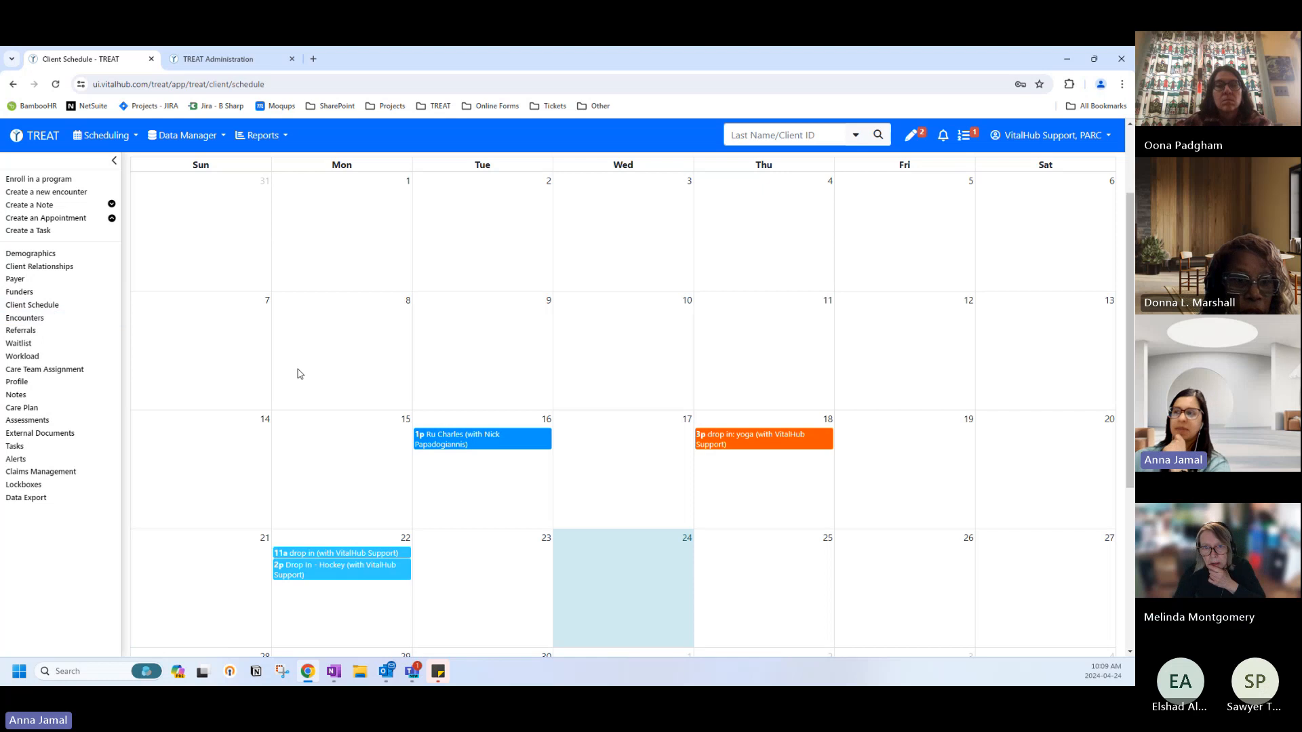
{"action": "scroll", "coordinate": [296, 407], "scroll_direction": "down", "scroll_amount": 2}
{"action": "scroll", "coordinate": [287, 451], "scroll_direction": "up", "scroll_amount": 1}
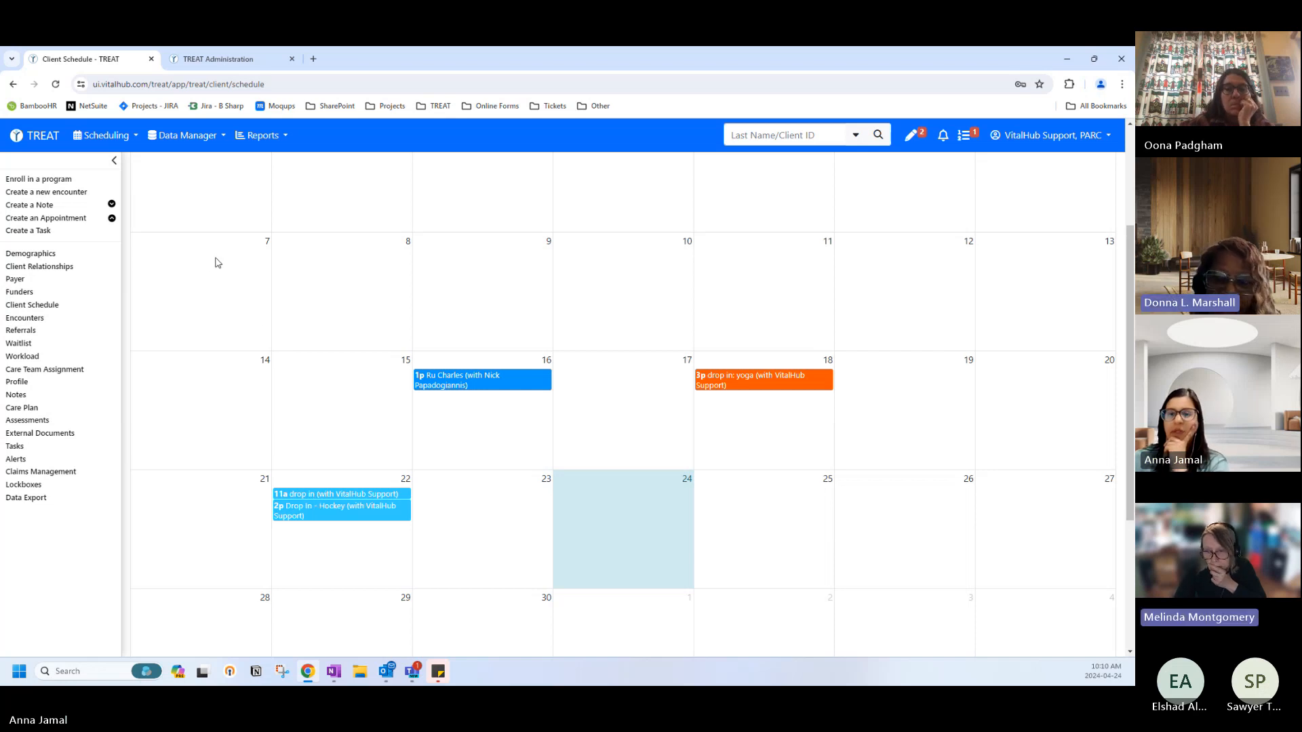
{"action": "scroll", "coordinate": [283, 342], "scroll_direction": "down", "scroll_amount": 2}
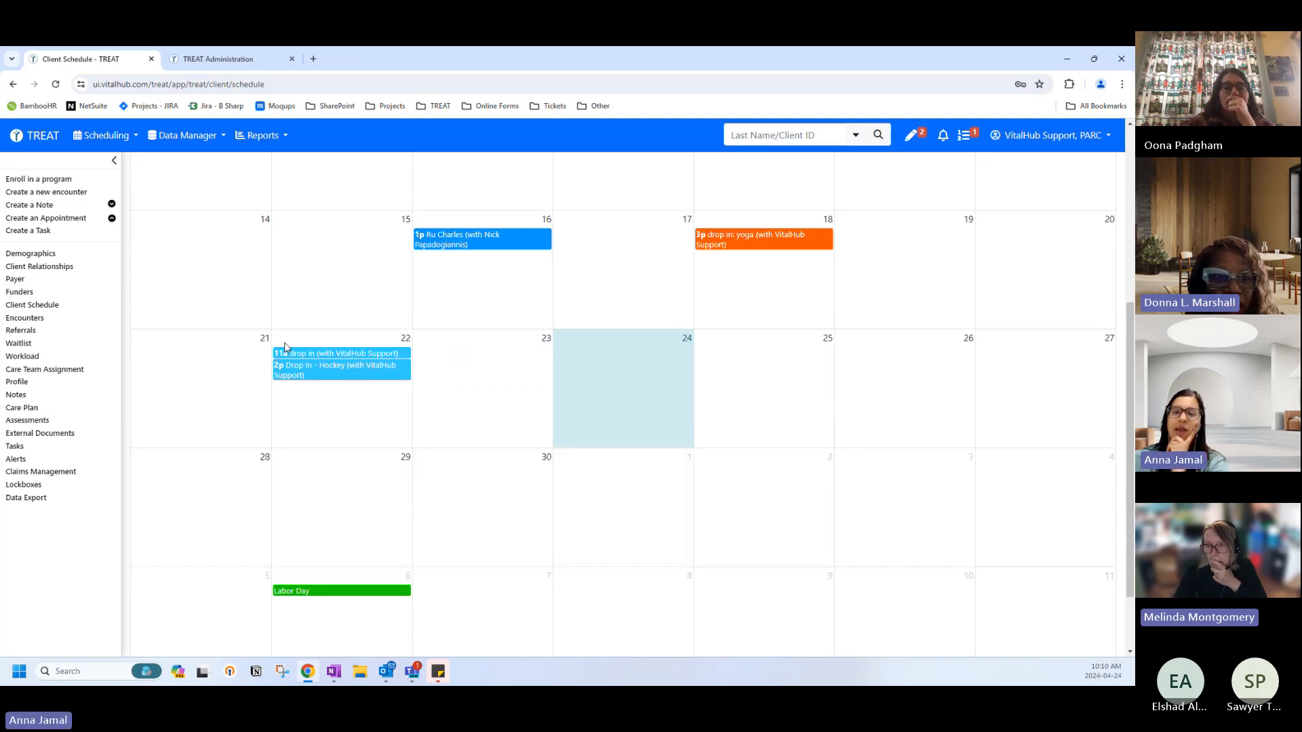
{"action": "scroll", "coordinate": [285, 347], "scroll_direction": "down", "scroll_amount": 1}
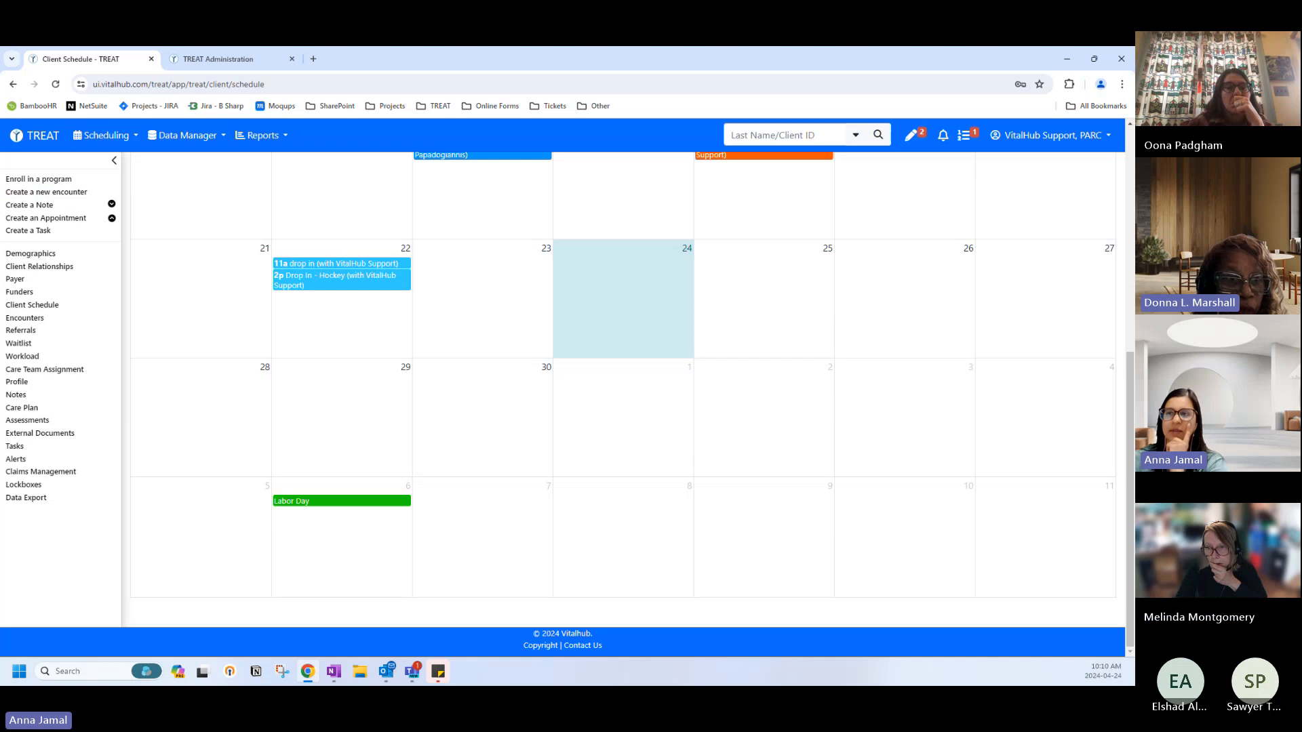
{"action": "left_click", "coordinate": [54, 137]}
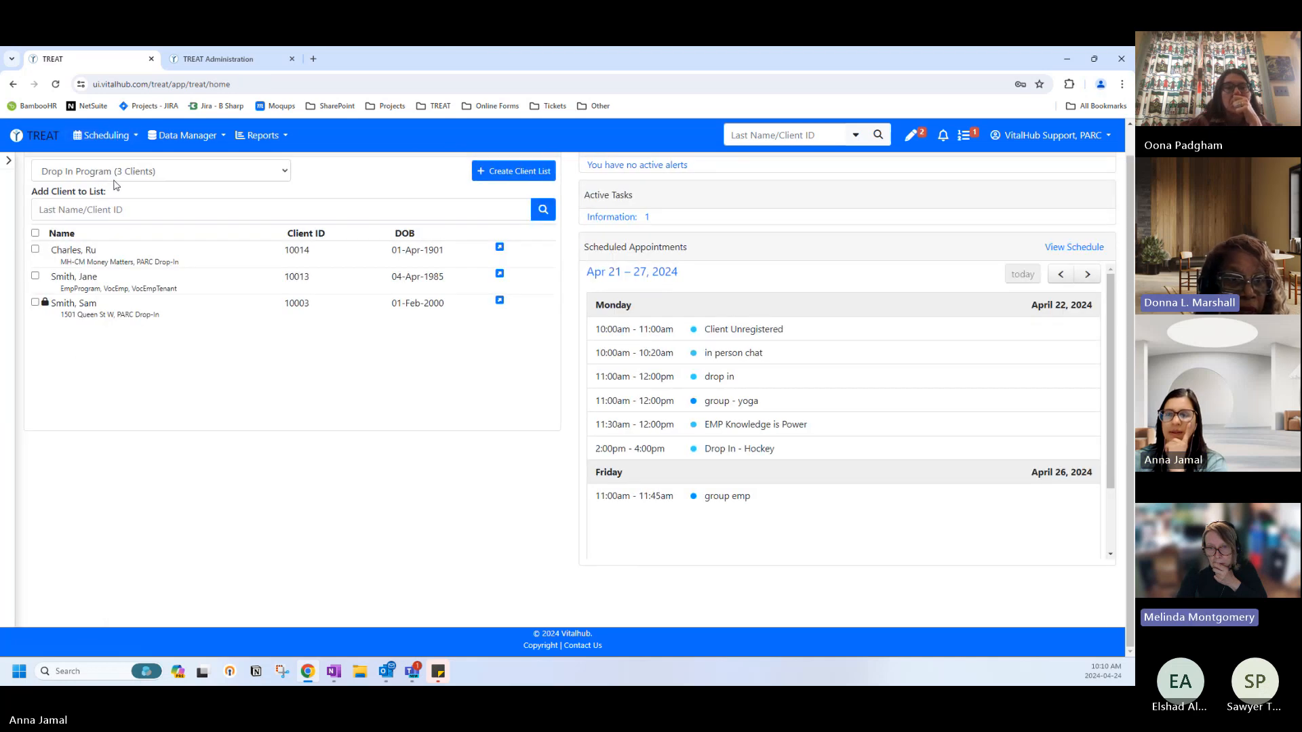
Open the second client's schedule and view the 22 April 11:00 drop-in entry.
{"action": "left_click", "coordinate": [80, 285]}
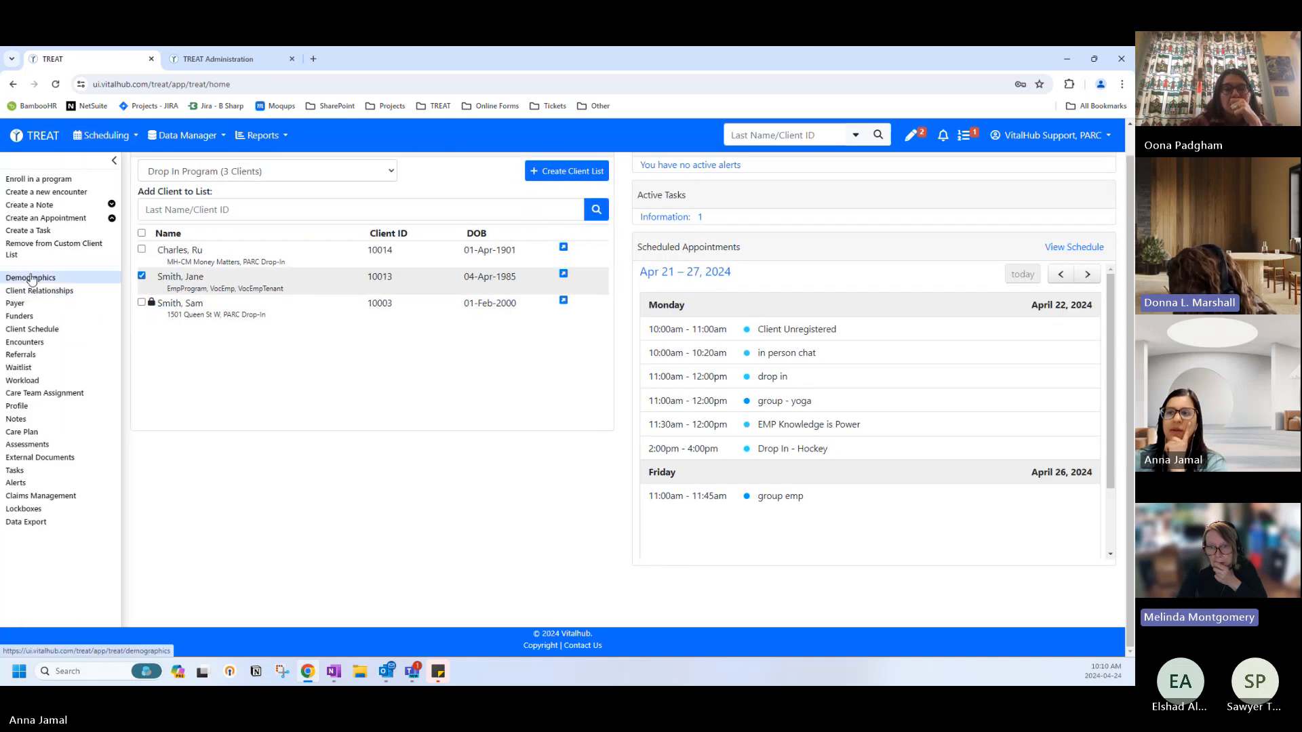
{"action": "left_click", "coordinate": [42, 332]}
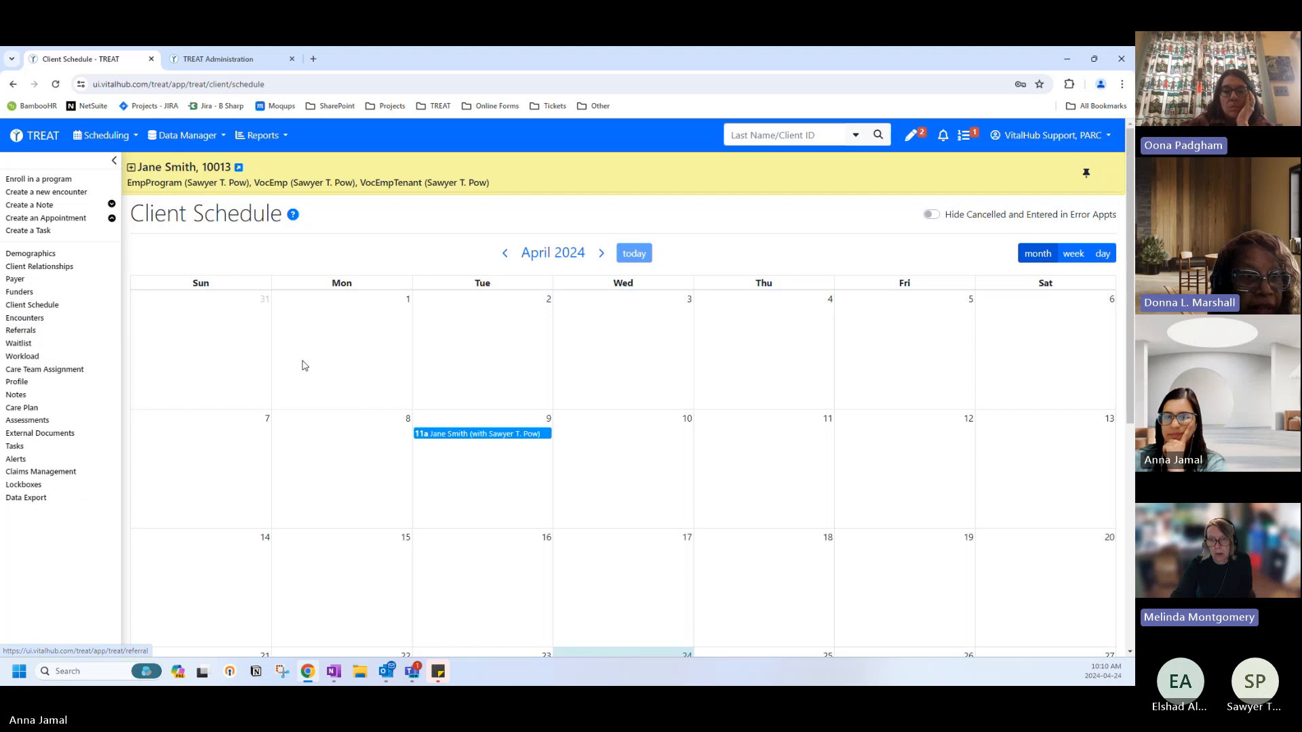
{"action": "scroll", "coordinate": [303, 366], "scroll_direction": "down", "scroll_amount": 1}
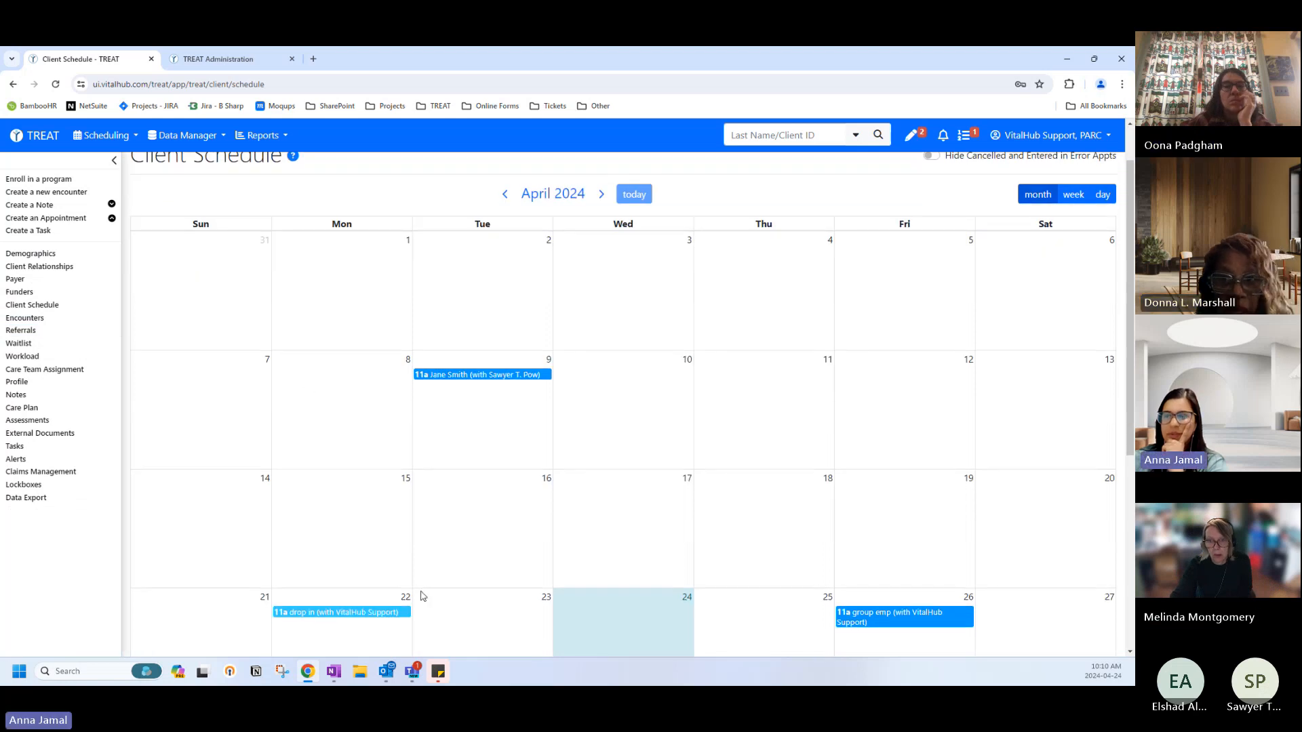
{"action": "left_click", "coordinate": [373, 614]}
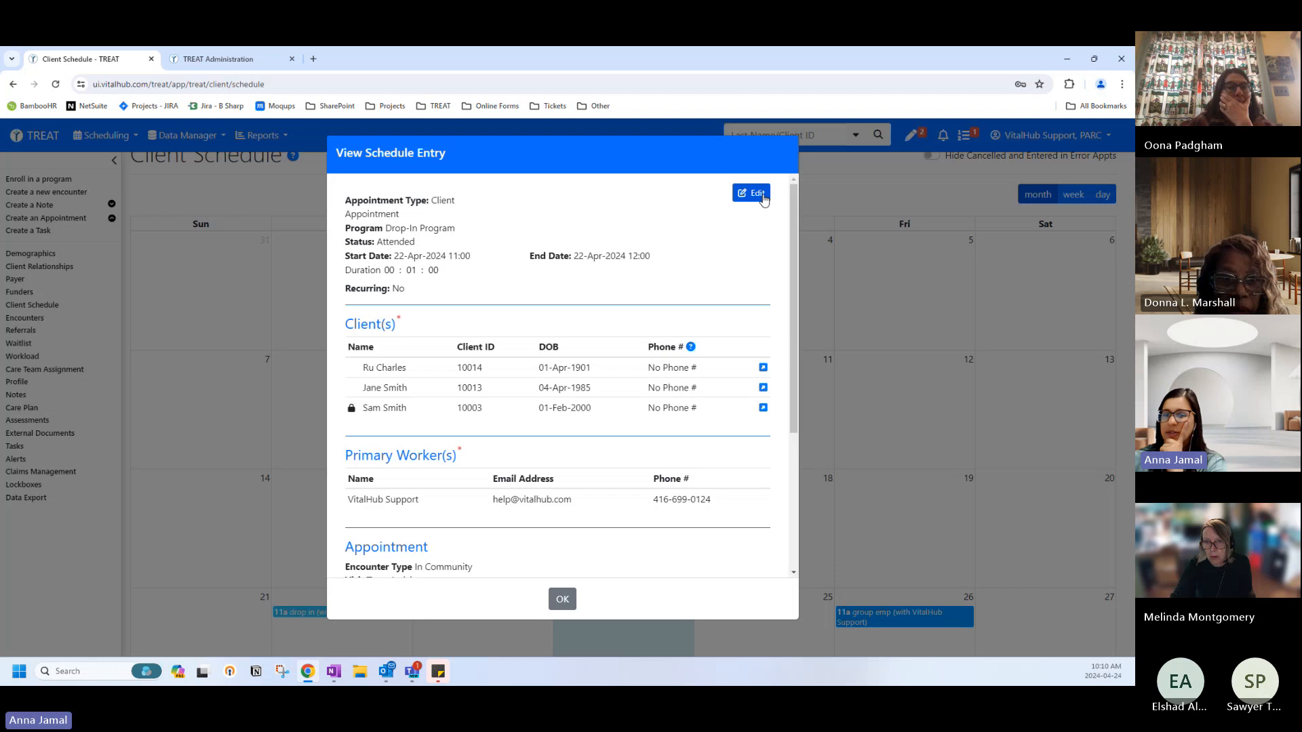
Edit the 22-Apr-2024 Drop-In entry, browsing the statuses but keeping it Attended.
{"action": "left_click", "coordinate": [763, 197]}
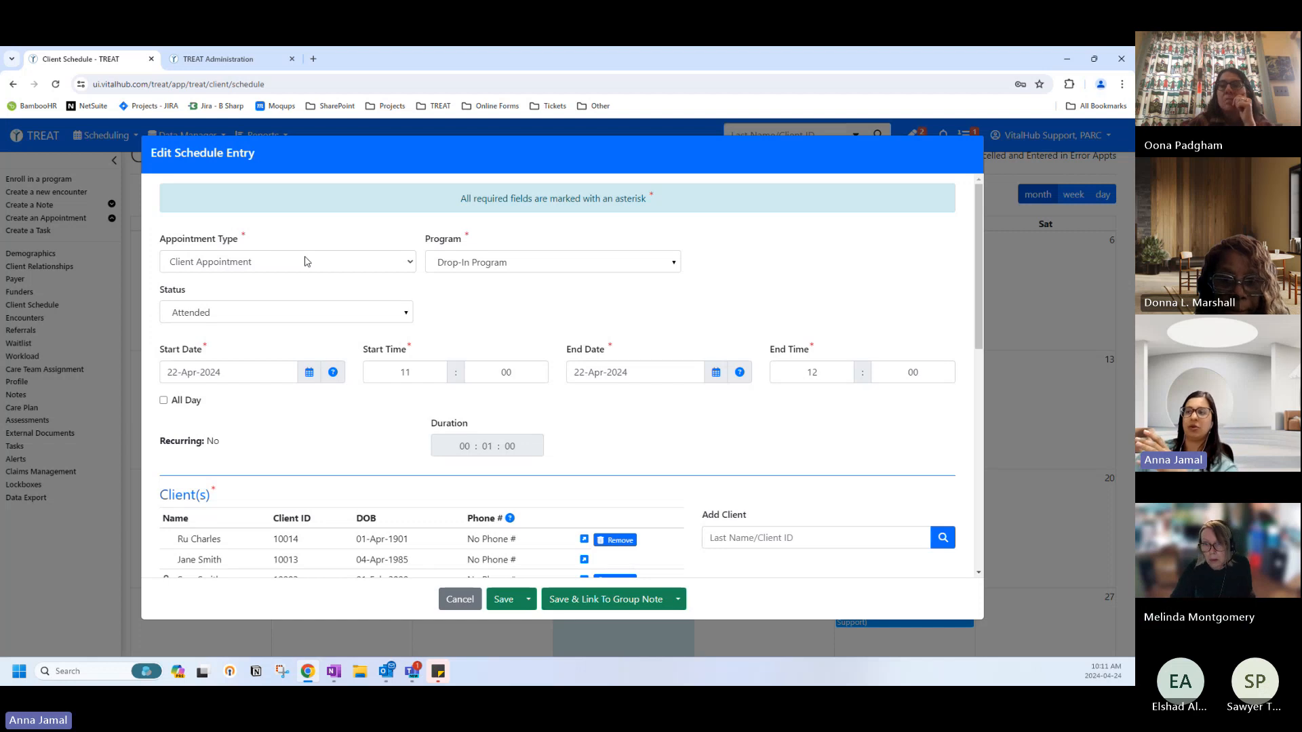
{"action": "left_click", "coordinate": [207, 314]}
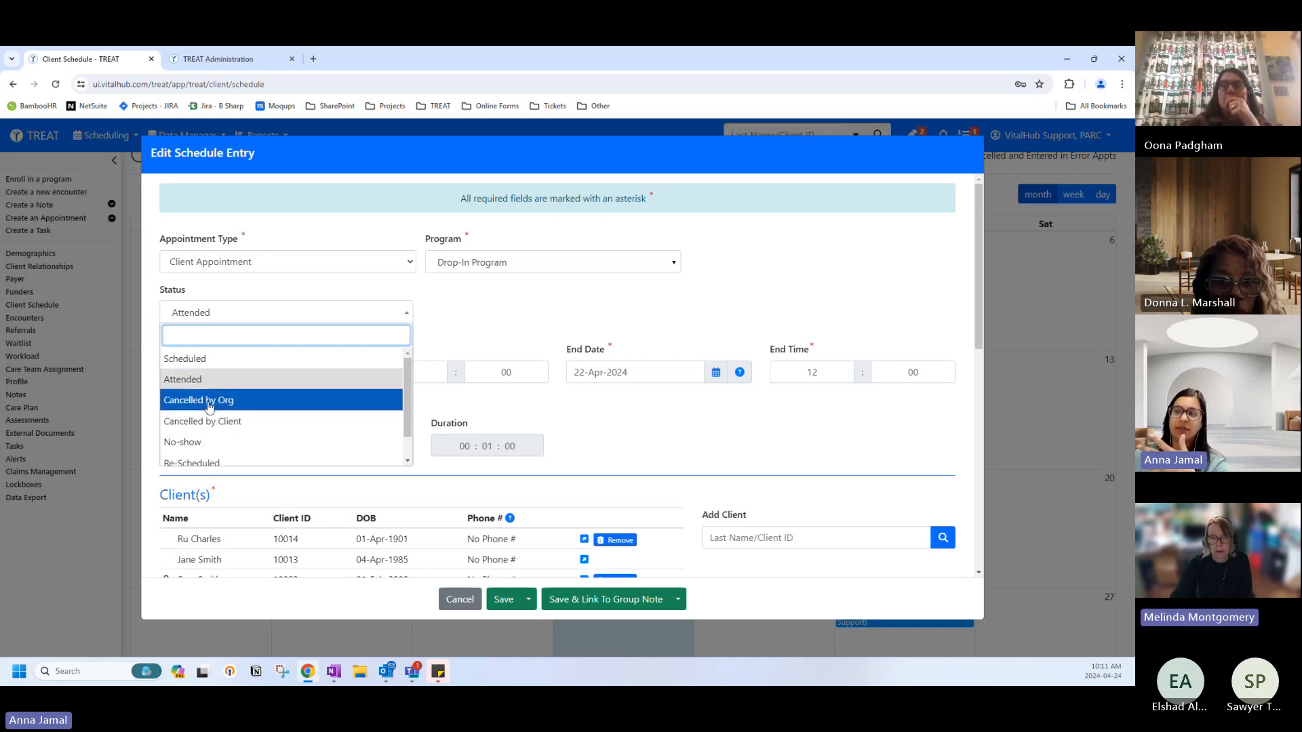
{"action": "scroll", "coordinate": [221, 417], "scroll_direction": "down", "scroll_amount": 1}
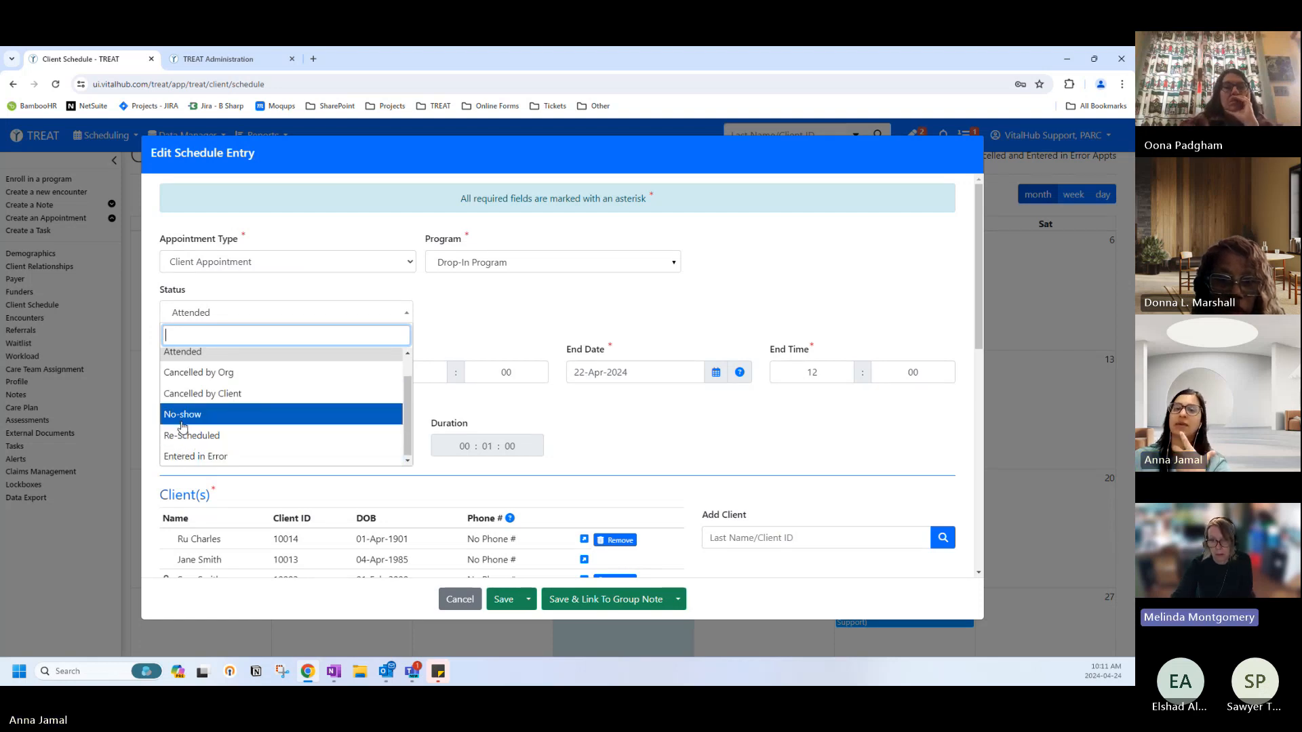
{"action": "scroll", "coordinate": [177, 397], "scroll_direction": "up", "scroll_amount": 1}
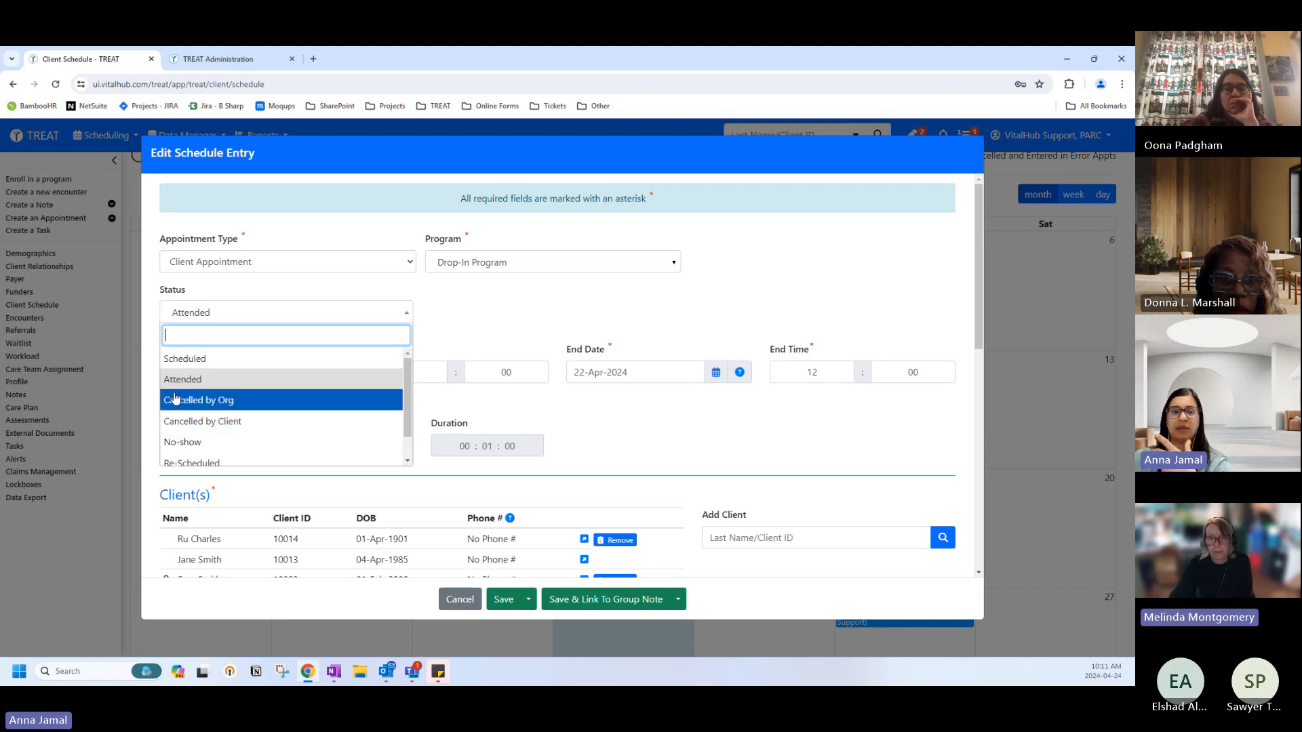
{"action": "left_click", "coordinate": [174, 379]}
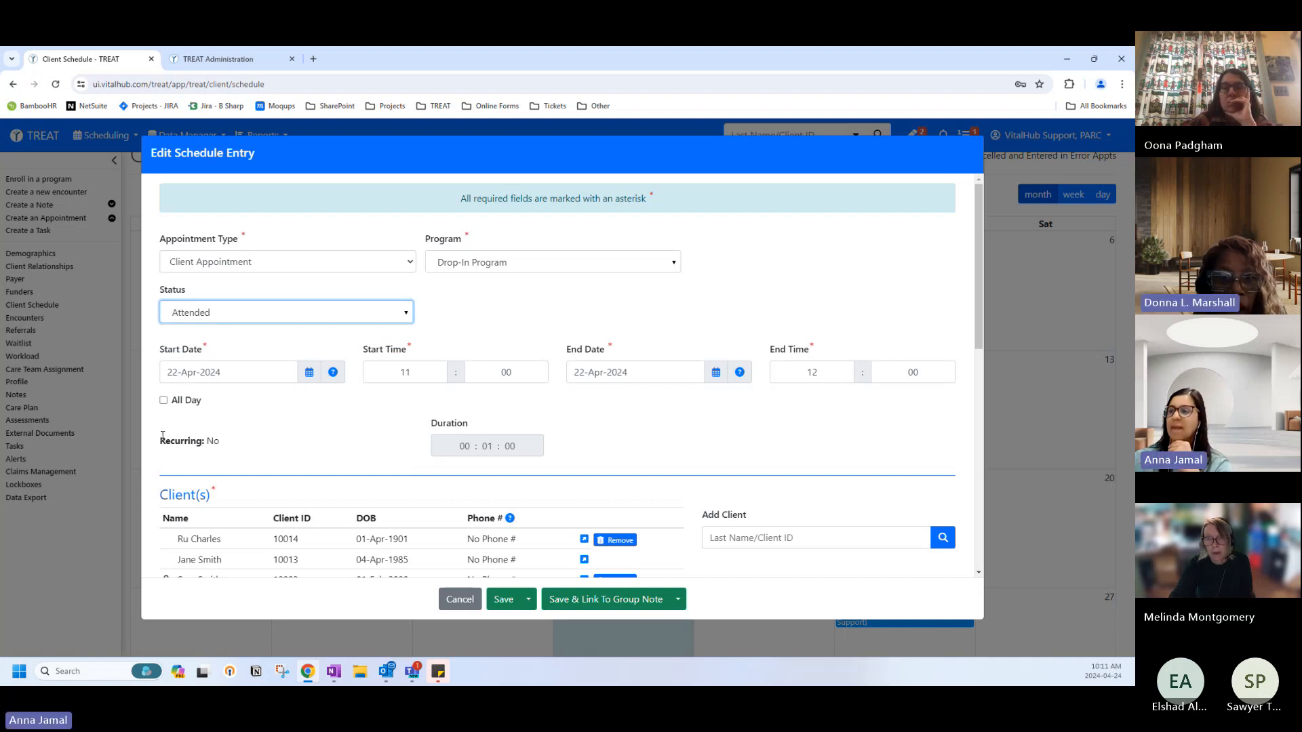
{"action": "scroll", "coordinate": [203, 434], "scroll_direction": "down", "scroll_amount": 3}
{"action": "scroll", "coordinate": [210, 380], "scroll_direction": "up", "scroll_amount": 3}
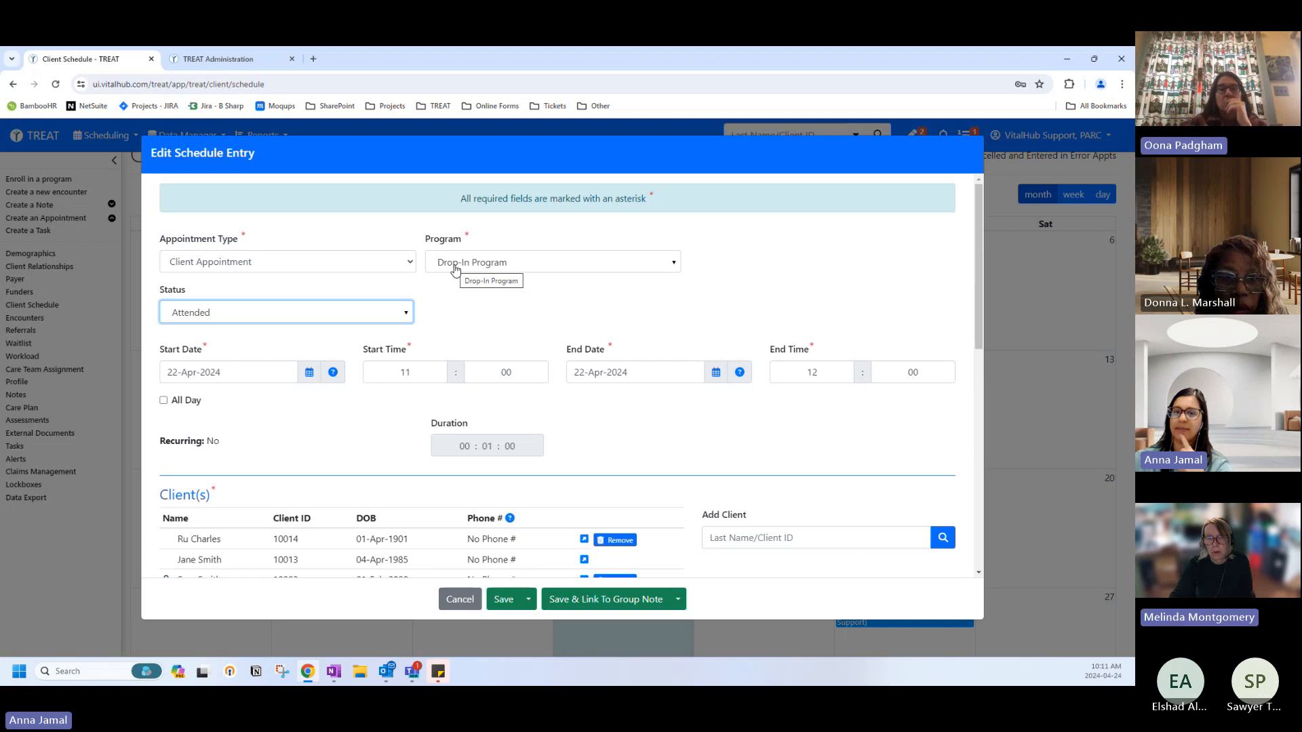
{"action": "left_click", "coordinate": [268, 313]}
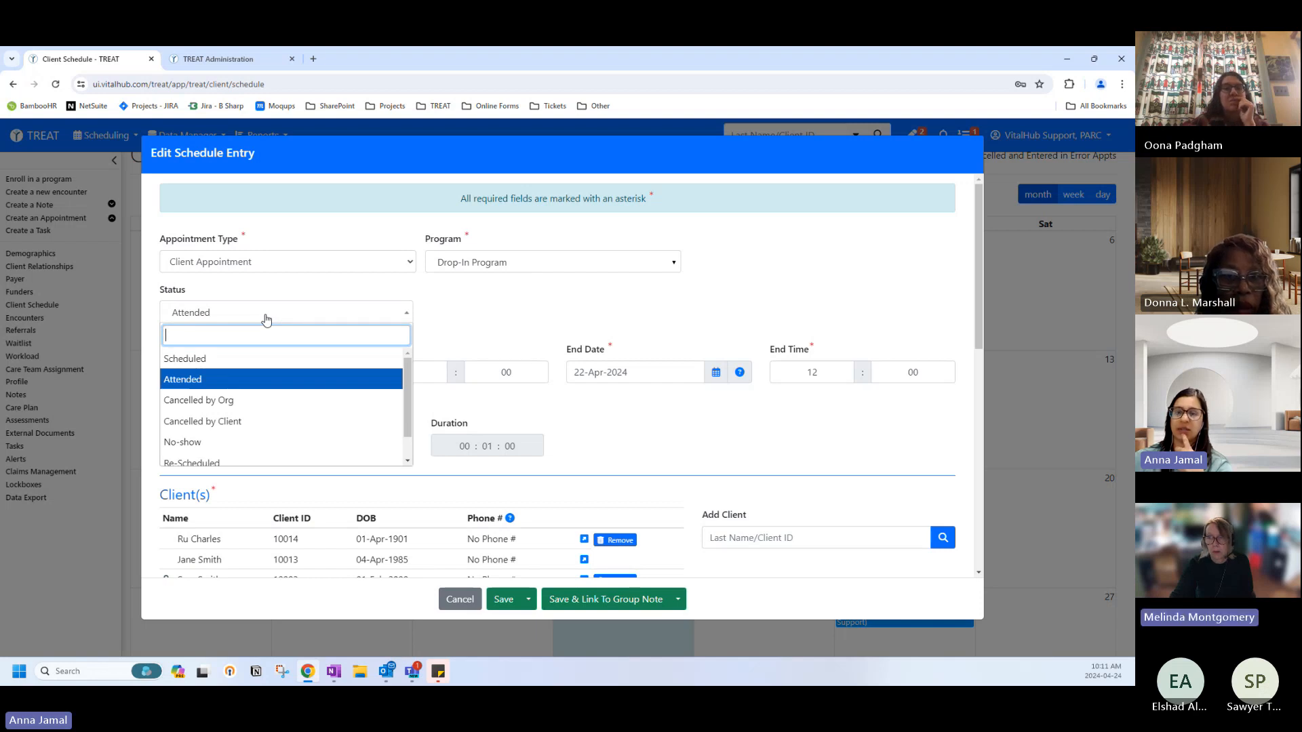
{"action": "left_click", "coordinate": [266, 314]}
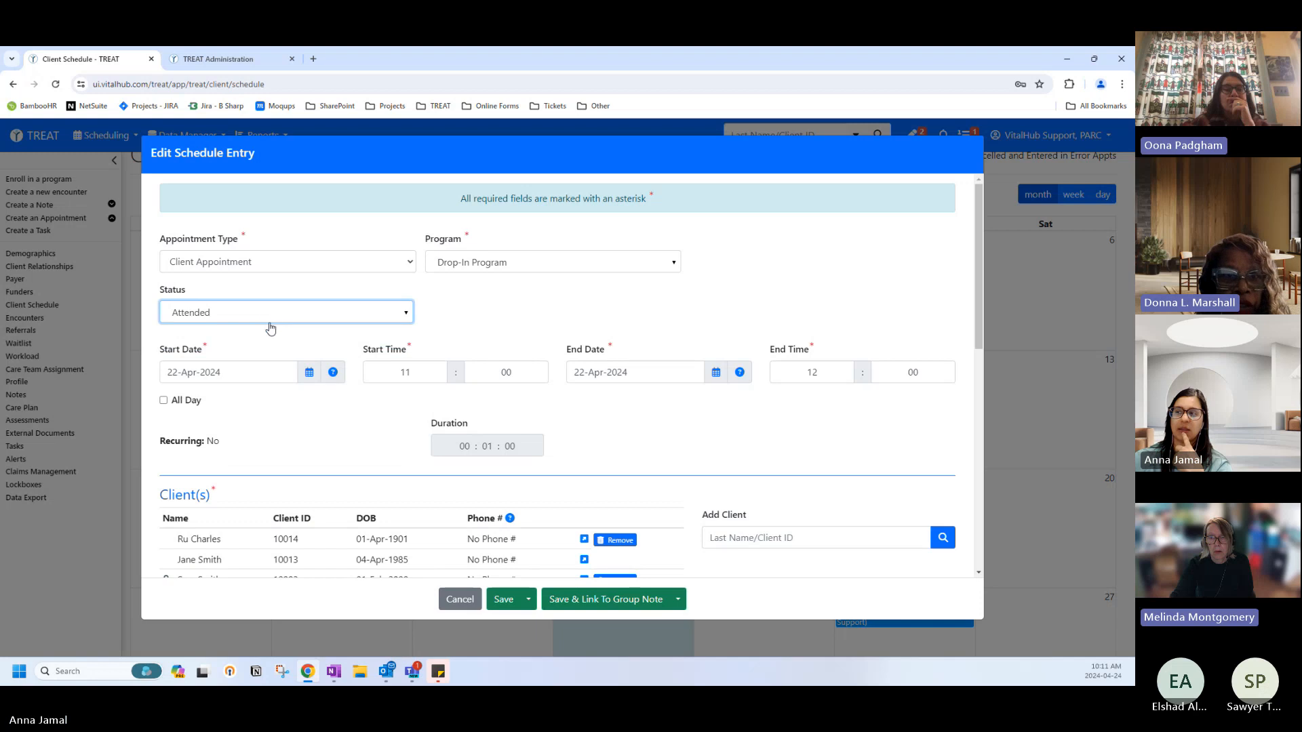
{"action": "left_click", "coordinate": [432, 319]}
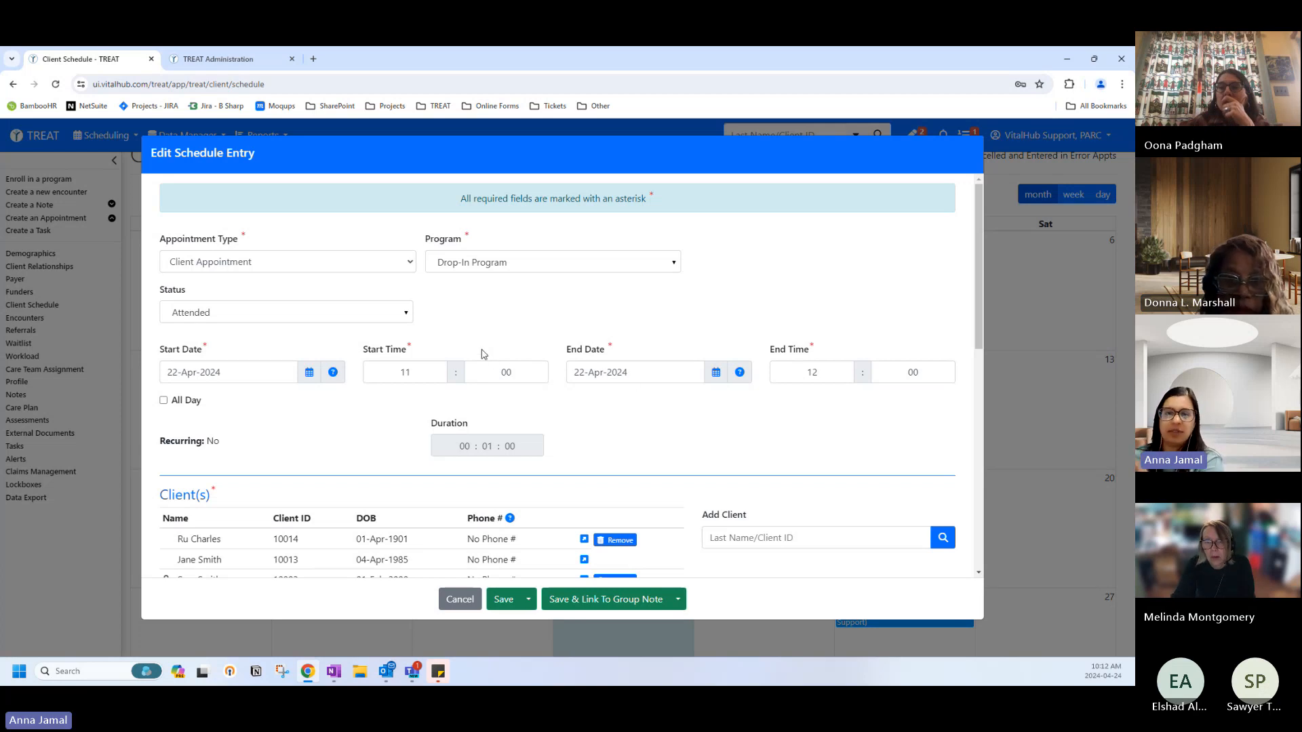
{"action": "scroll", "coordinate": [484, 354], "scroll_direction": "down", "scroll_amount": 3}
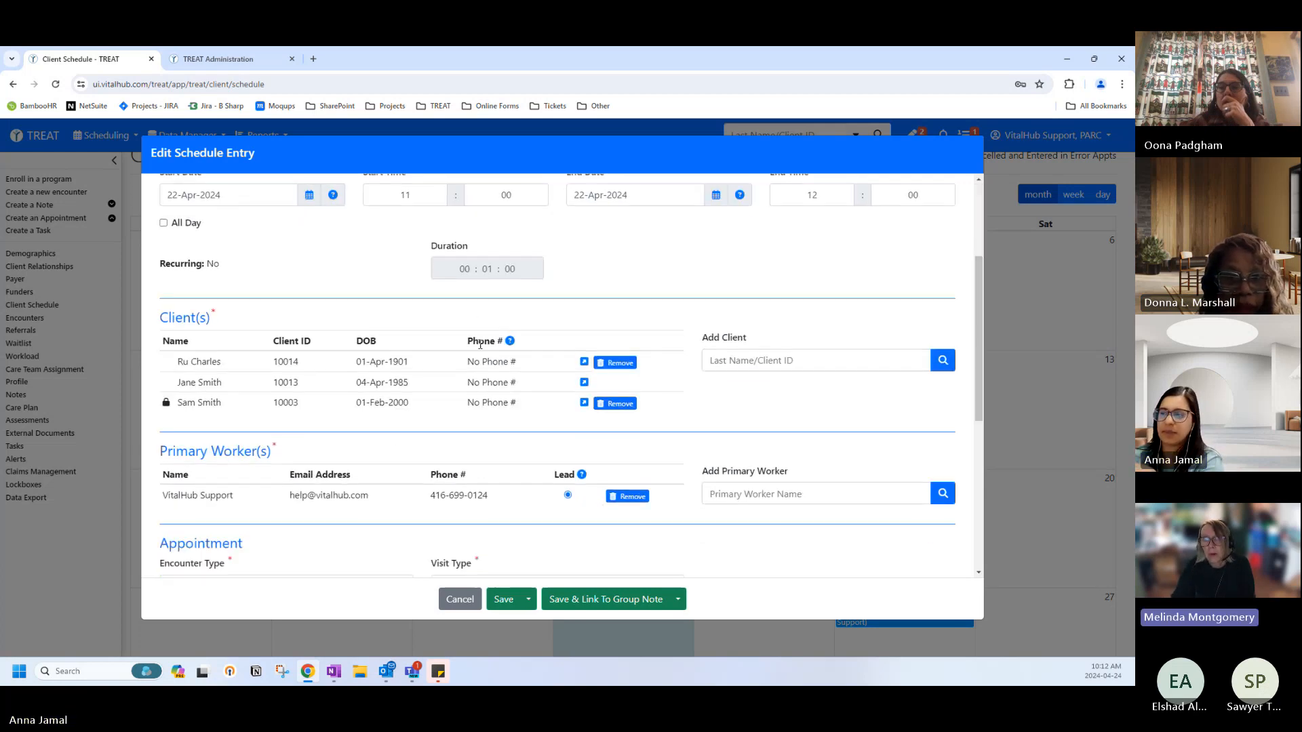
{"action": "scroll", "coordinate": [442, 394], "scroll_direction": "down", "scroll_amount": 5}
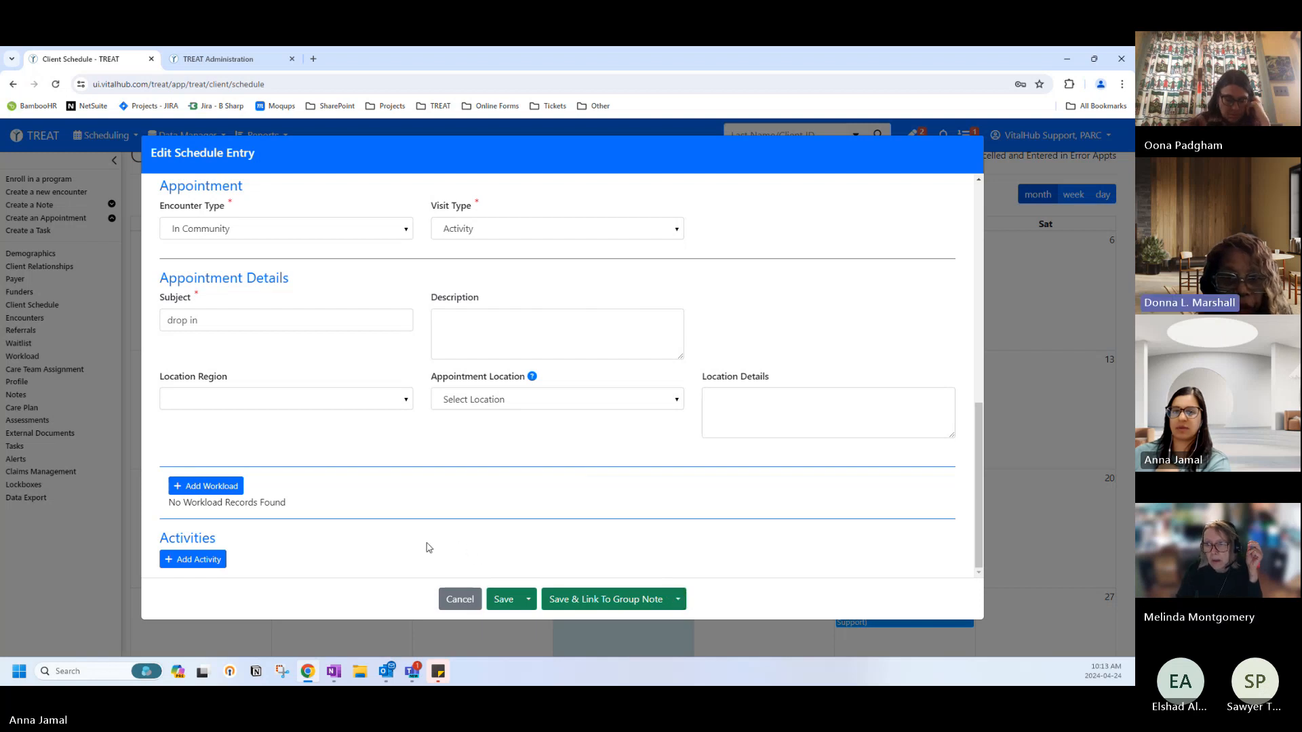
{"action": "scroll", "coordinate": [413, 532], "scroll_direction": "up", "scroll_amount": 5}
{"action": "scroll", "coordinate": [399, 484], "scroll_direction": "up", "scroll_amount": 5}
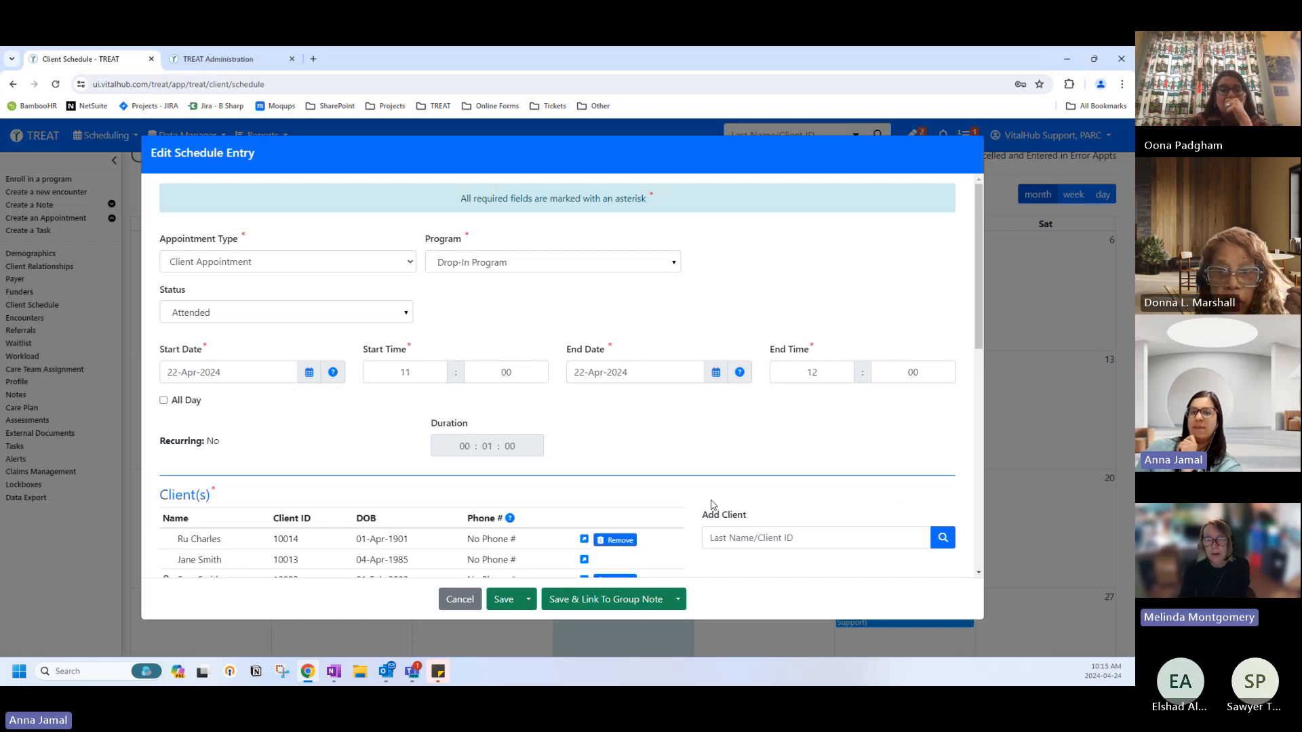
Show the Save & Link To Group Note types, then close the list without choosing one.
{"action": "left_click", "coordinate": [678, 599]}
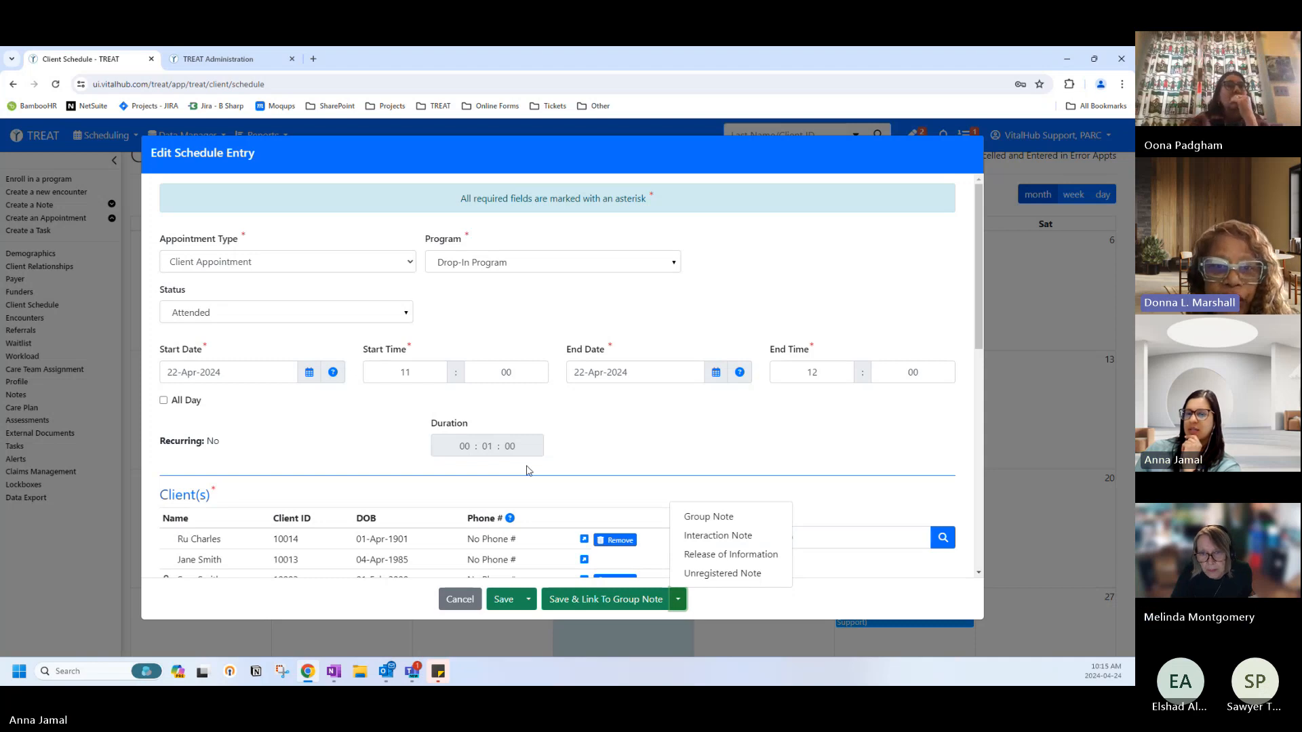
{"action": "left_click", "coordinate": [601, 405]}
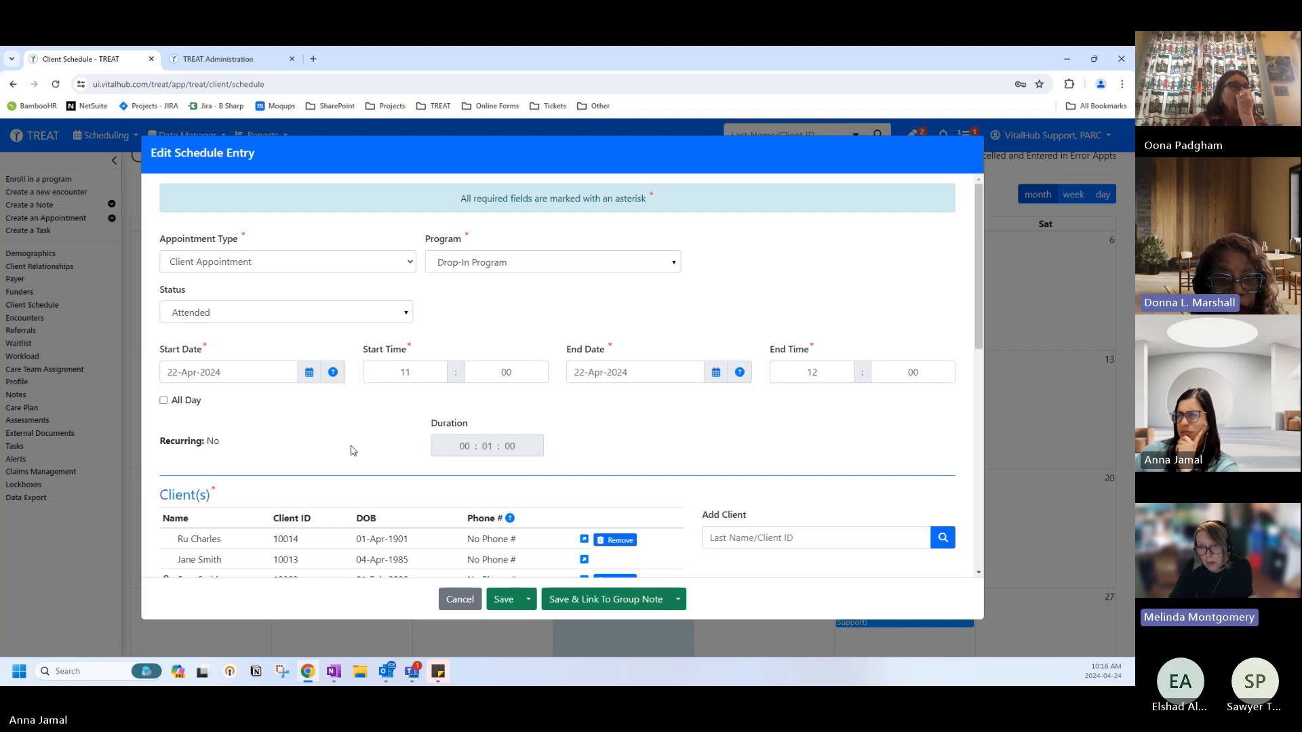
{"action": "scroll", "coordinate": [351, 450], "scroll_direction": "down", "scroll_amount": 1}
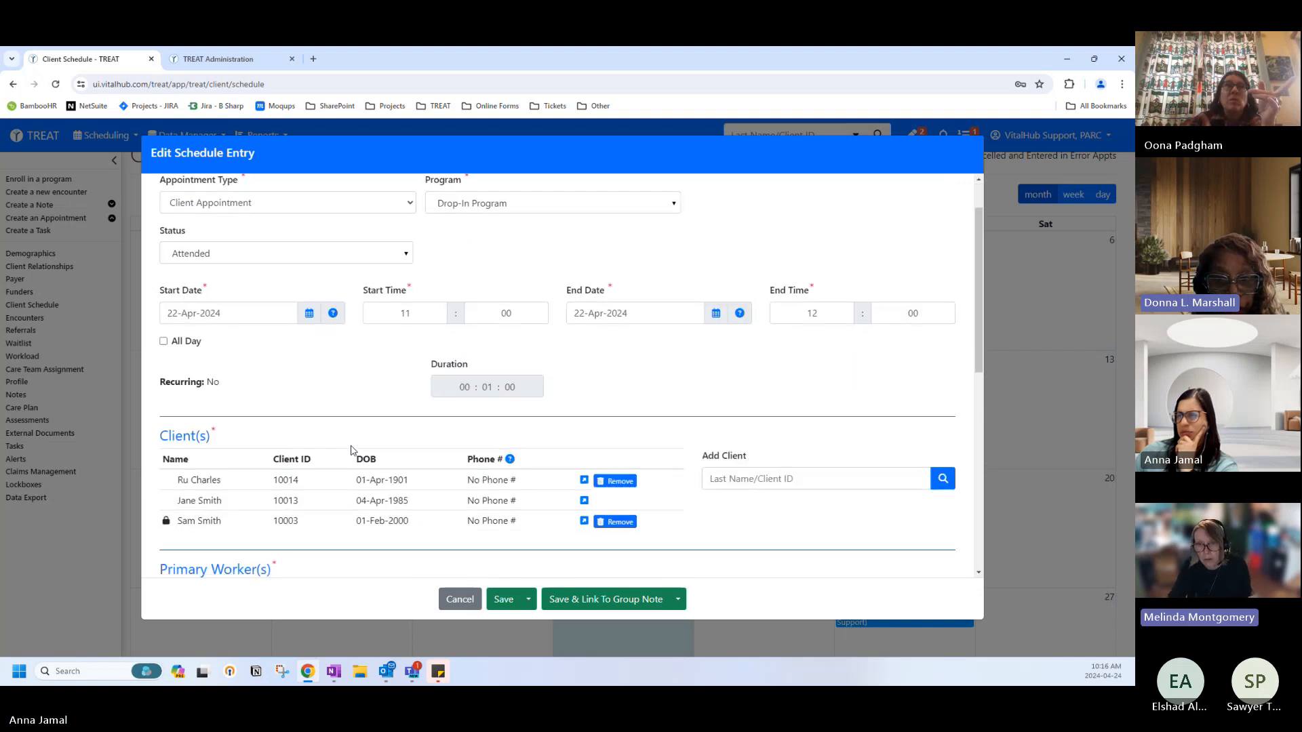
{"action": "scroll", "coordinate": [351, 450], "scroll_direction": "down", "scroll_amount": 8}
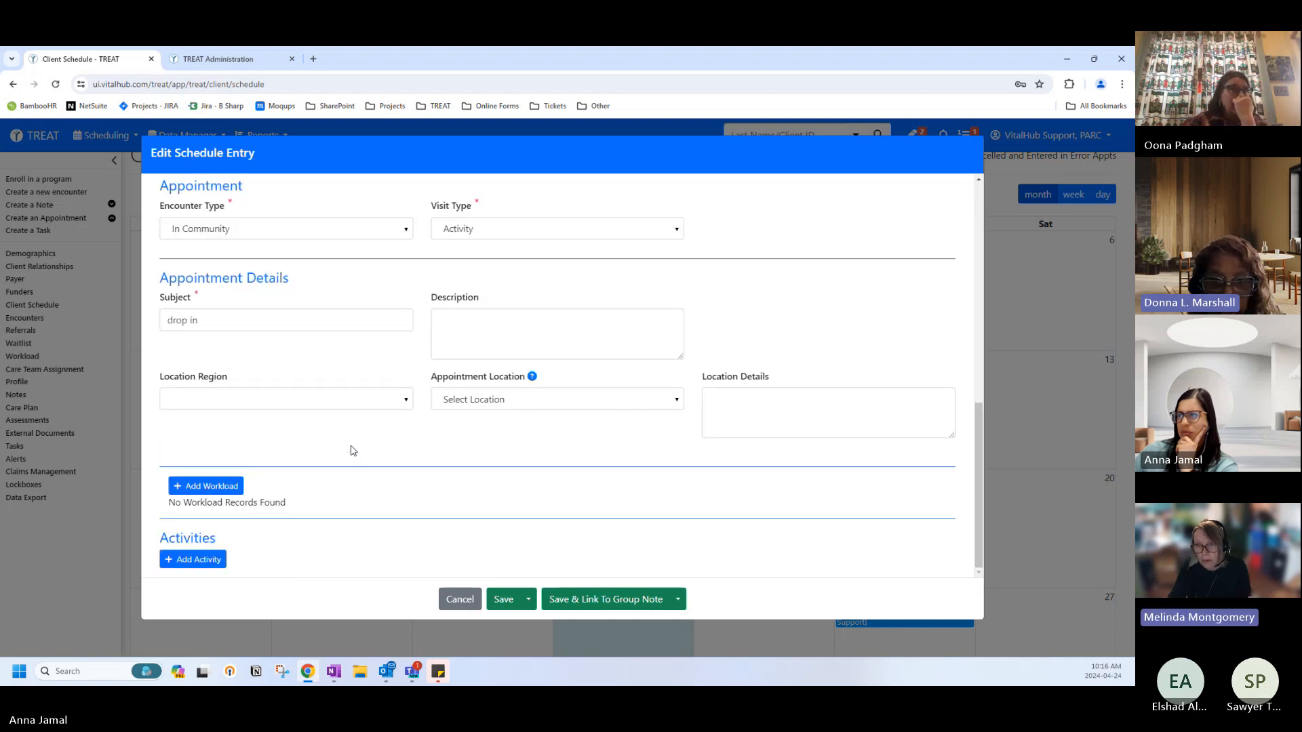
{"action": "scroll", "coordinate": [351, 450], "scroll_direction": "up", "scroll_amount": 4}
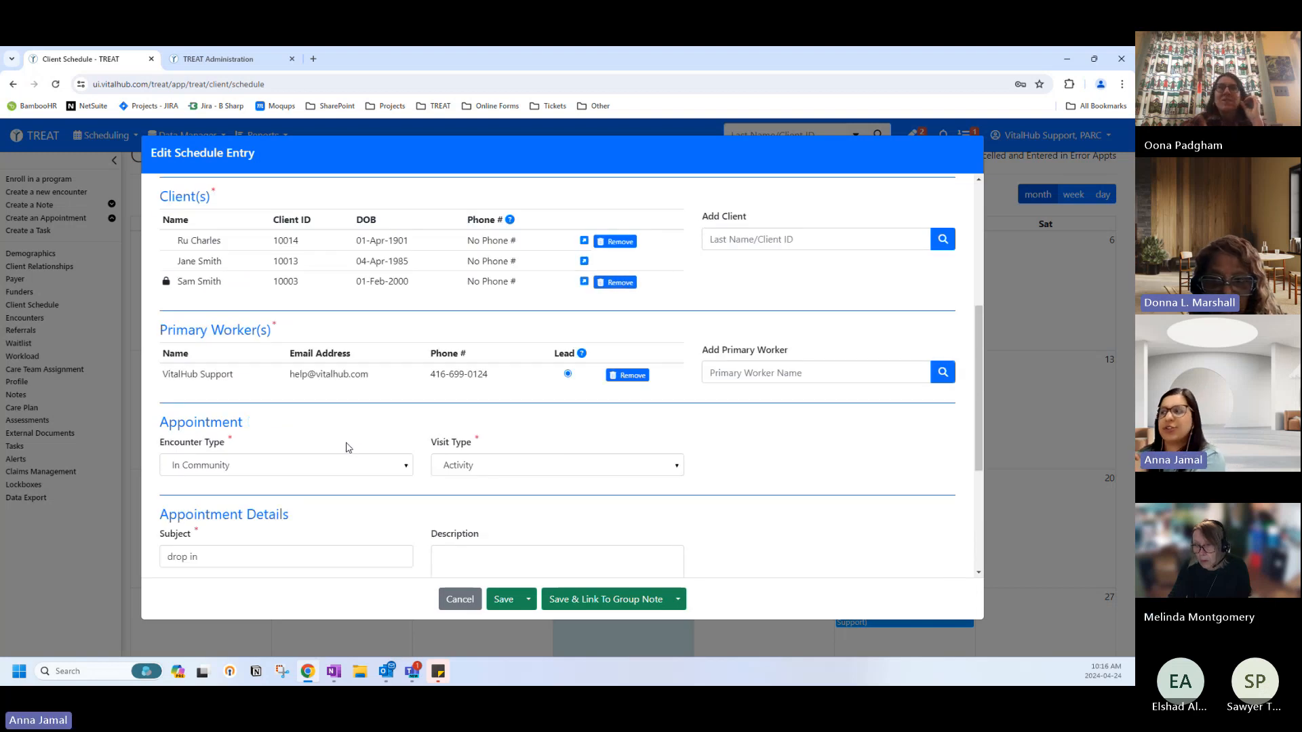
{"action": "scroll", "coordinate": [422, 471], "scroll_direction": "down", "scroll_amount": 4}
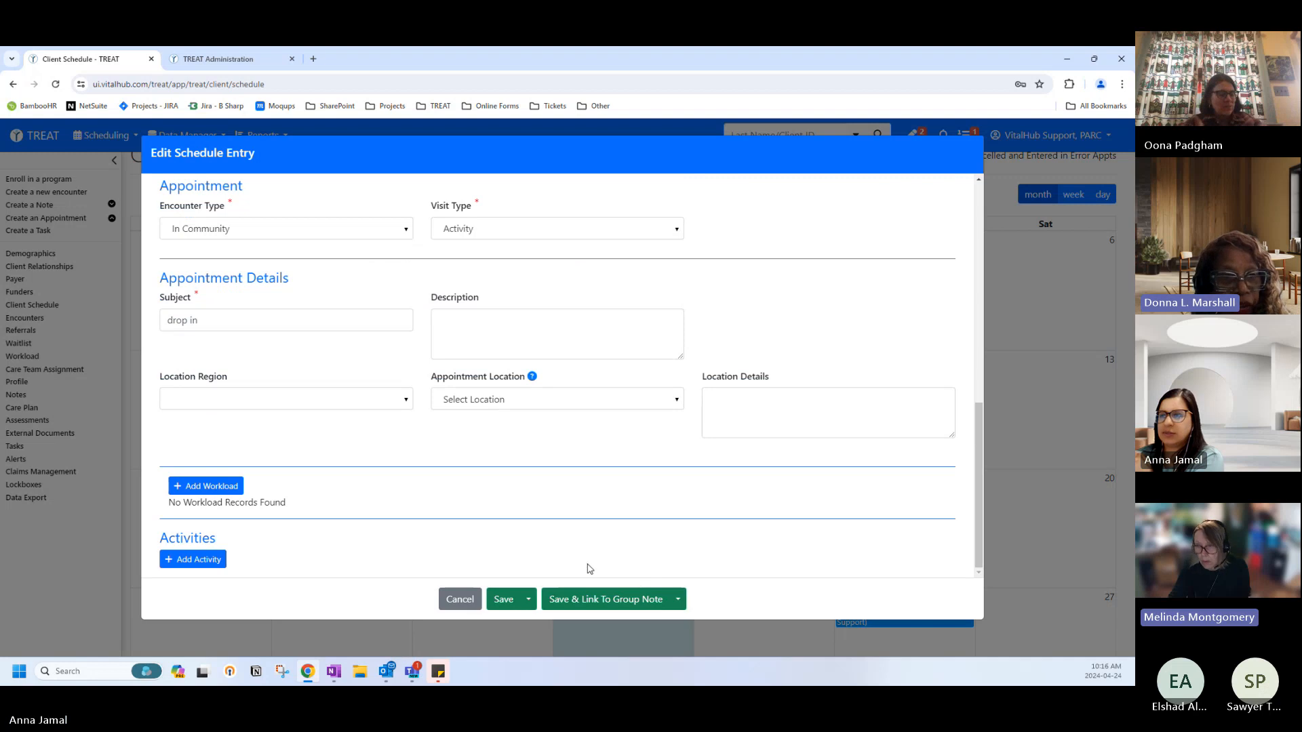
{"action": "scroll", "coordinate": [296, 451], "scroll_direction": "up", "scroll_amount": 5}
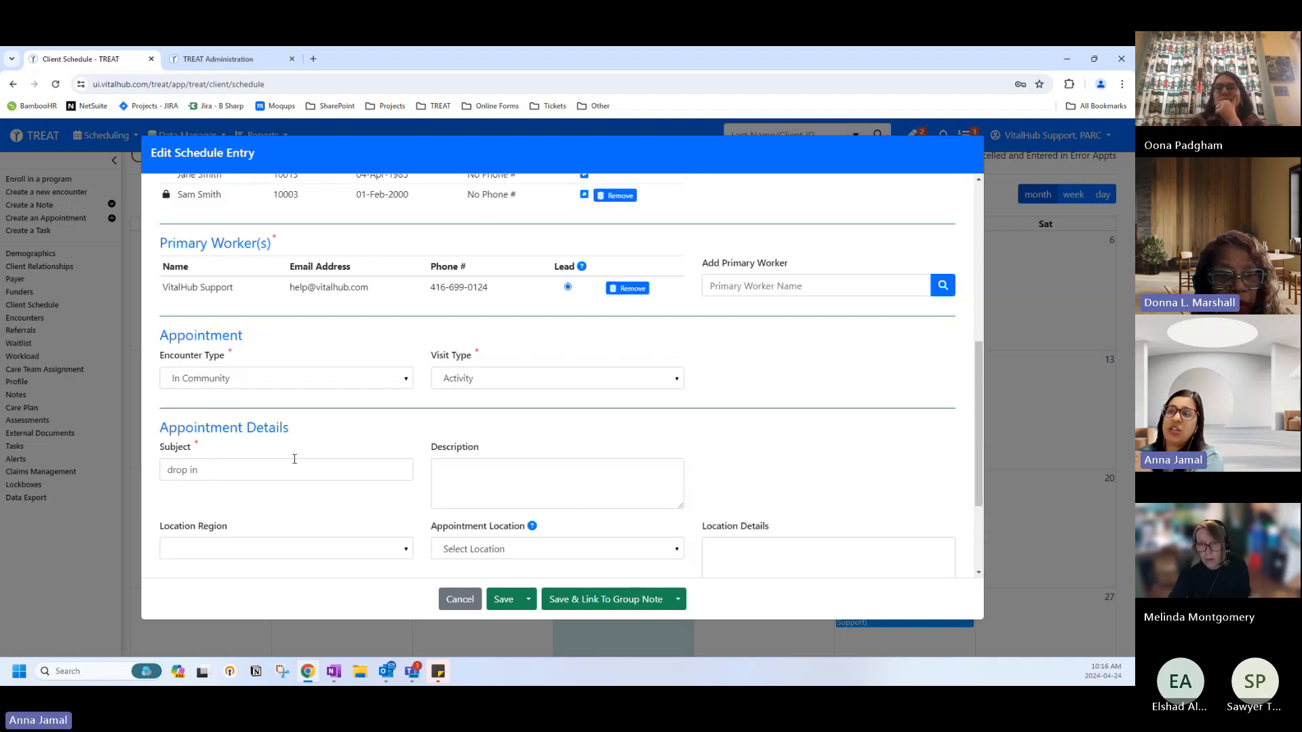
{"action": "scroll", "coordinate": [297, 468], "scroll_direction": "up", "scroll_amount": 4}
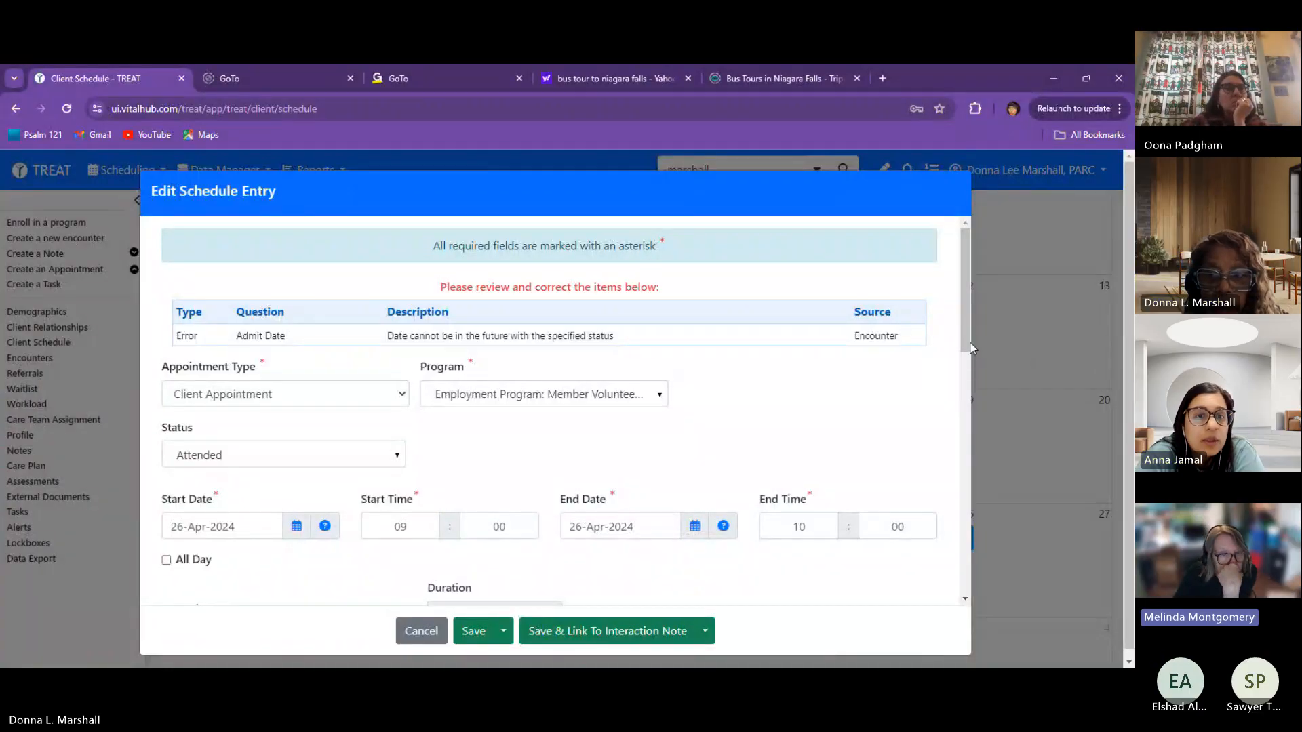
{"action": "scroll", "coordinate": [965, 344], "scroll_direction": "down", "scroll_amount": 1}
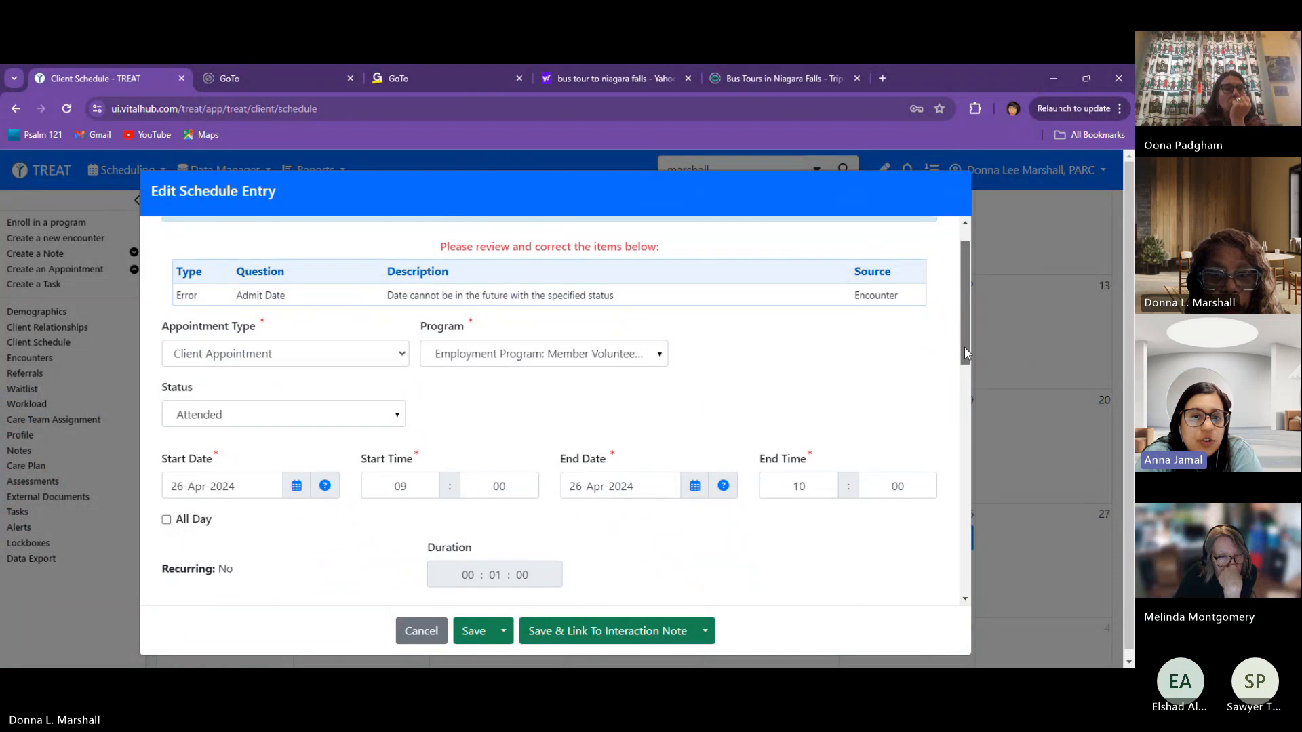
{"action": "mouse_move", "coordinate": [964, 348]}
{"action": "left_mouse_down"}
{"action": "mouse_move", "coordinate": [963, 331]}
{"action": "mouse_move", "coordinate": [965, 364]}
{"action": "left_mouse_up"}
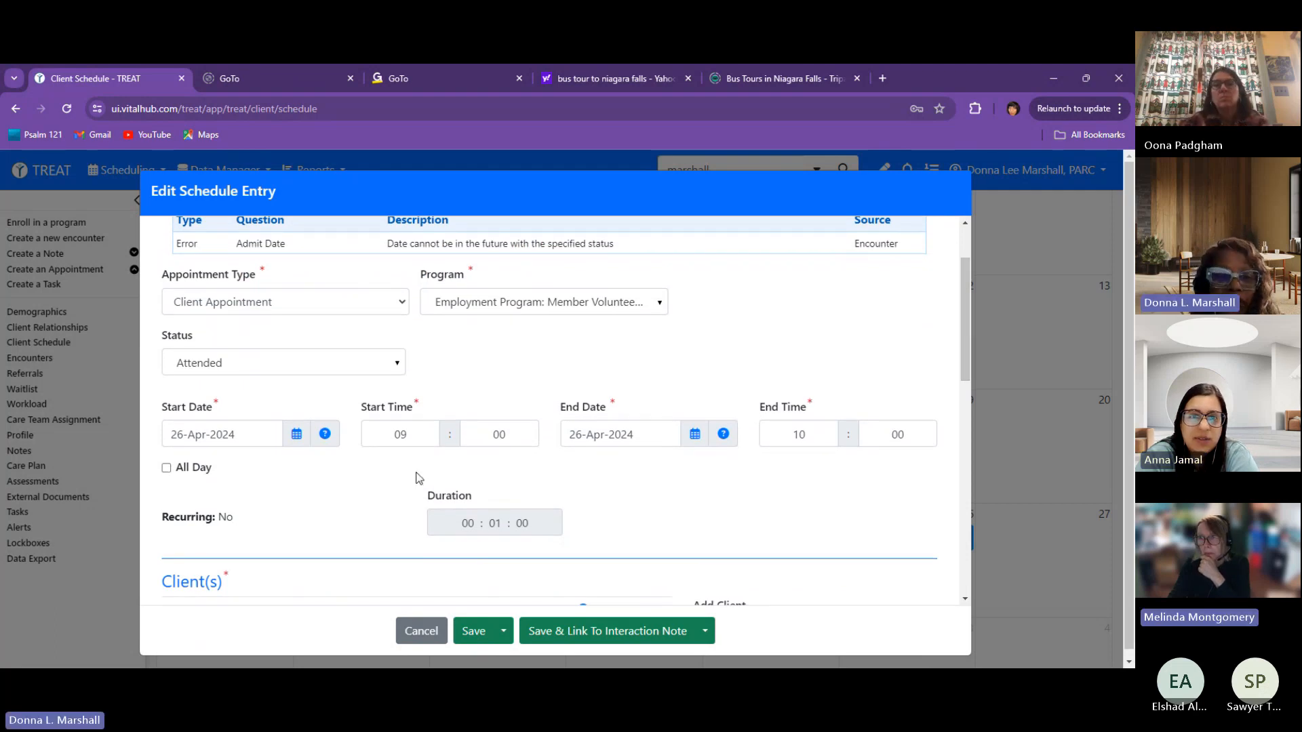
Change the start date to 24-Apr-2024 and save with Save & Link To Interaction Note.
{"action": "left_click", "coordinate": [297, 434]}
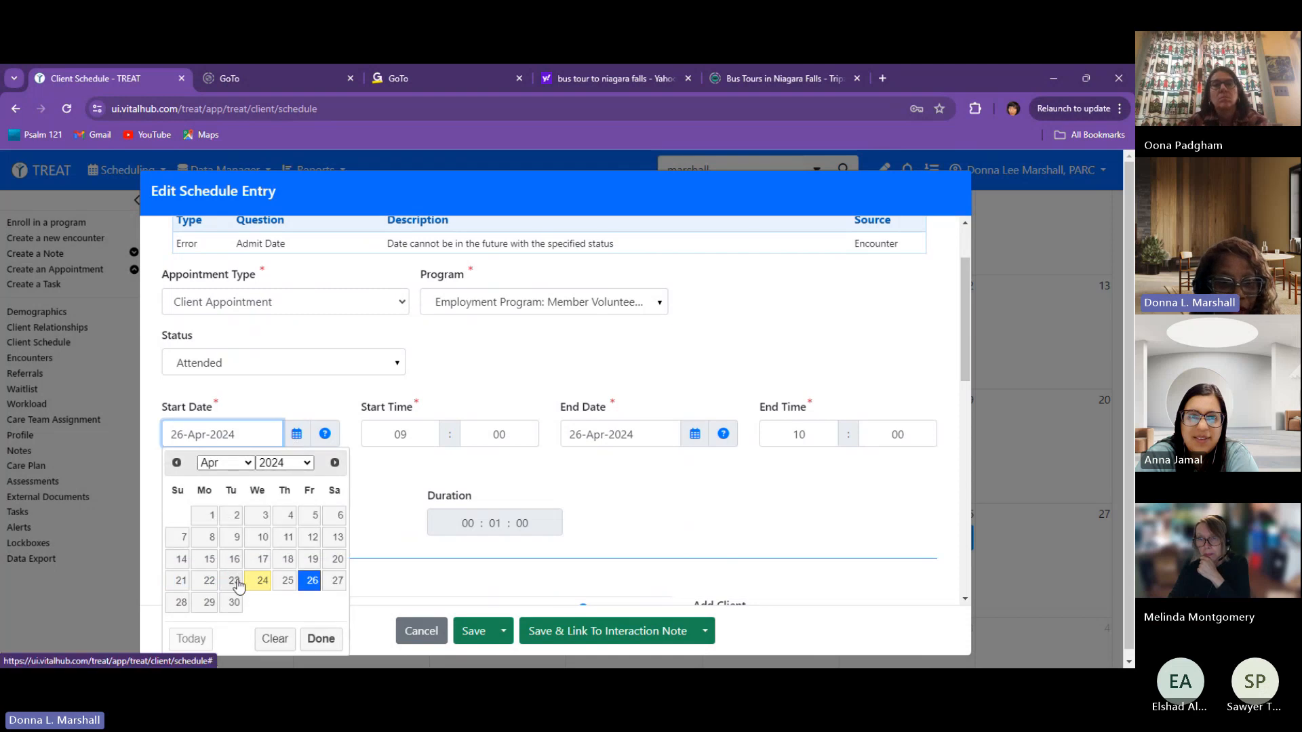
{"action": "left_click", "coordinate": [262, 582]}
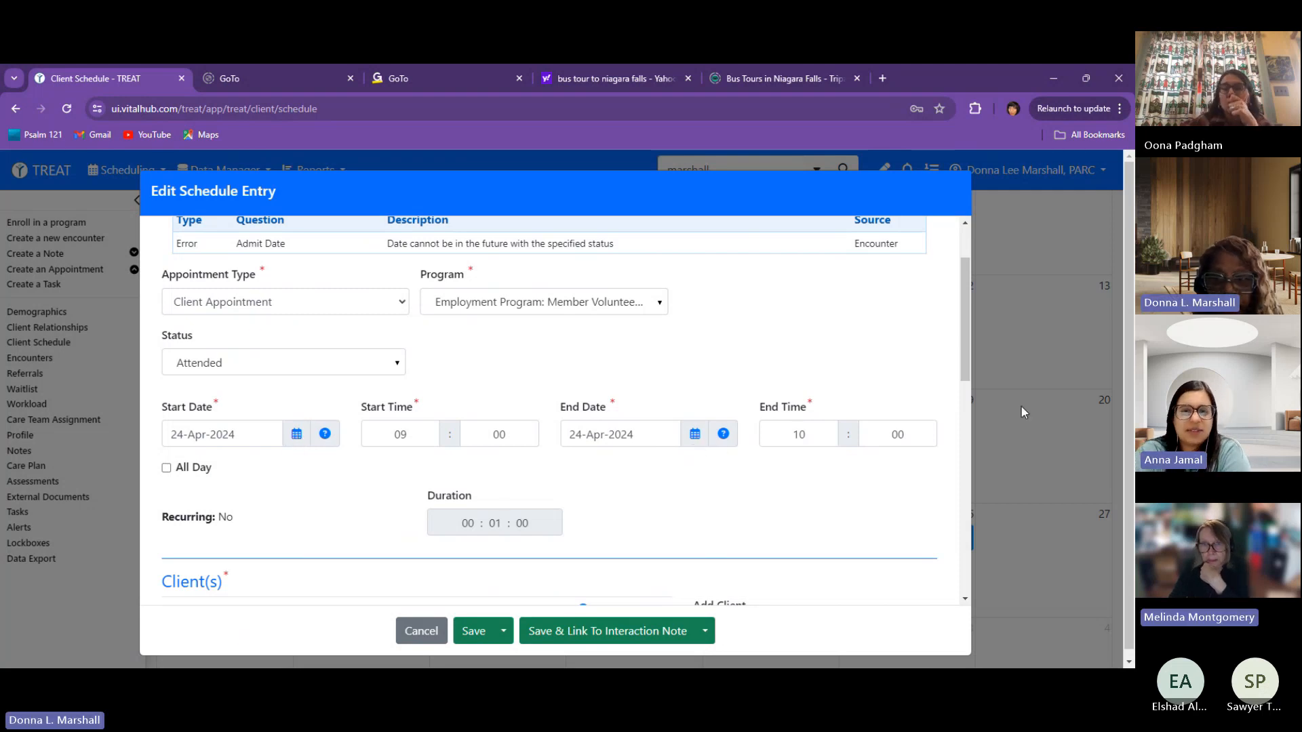
{"action": "left_click_drag", "start_coordinate": [965, 372], "coordinate": [967, 427]}
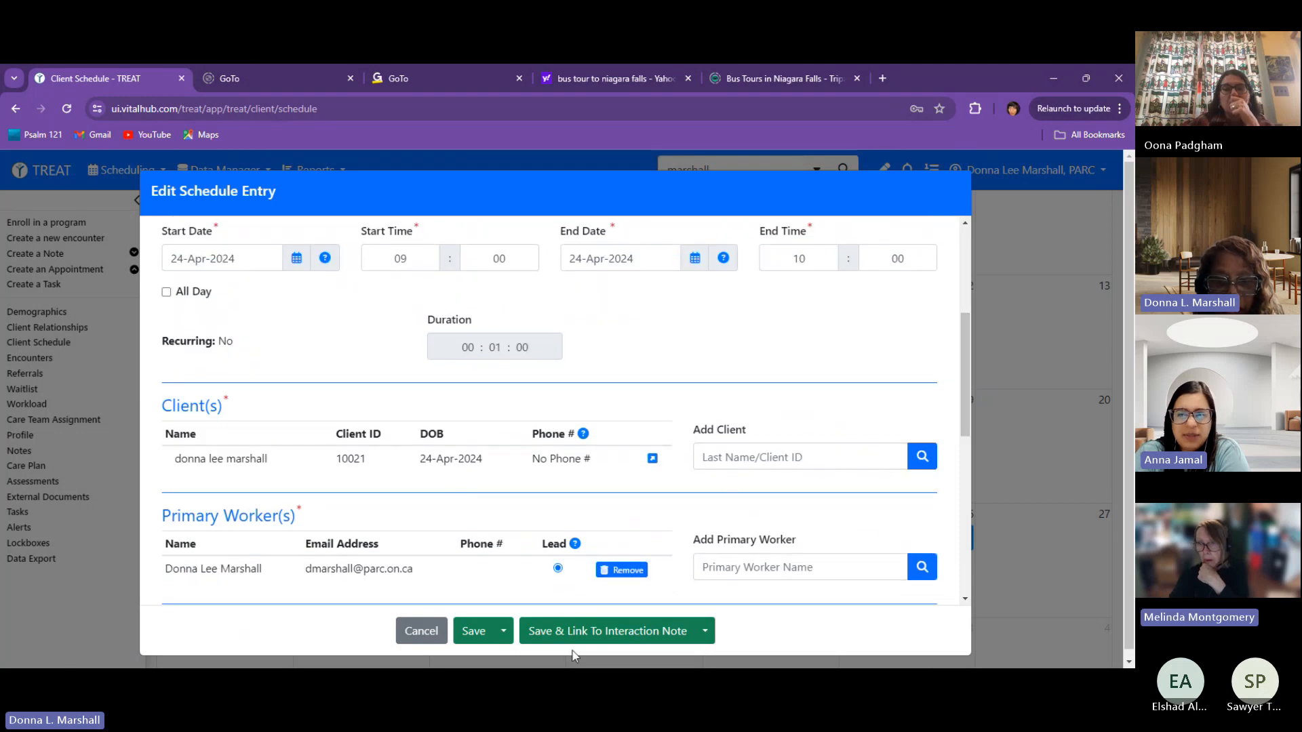
{"action": "left_click", "coordinate": [569, 630]}
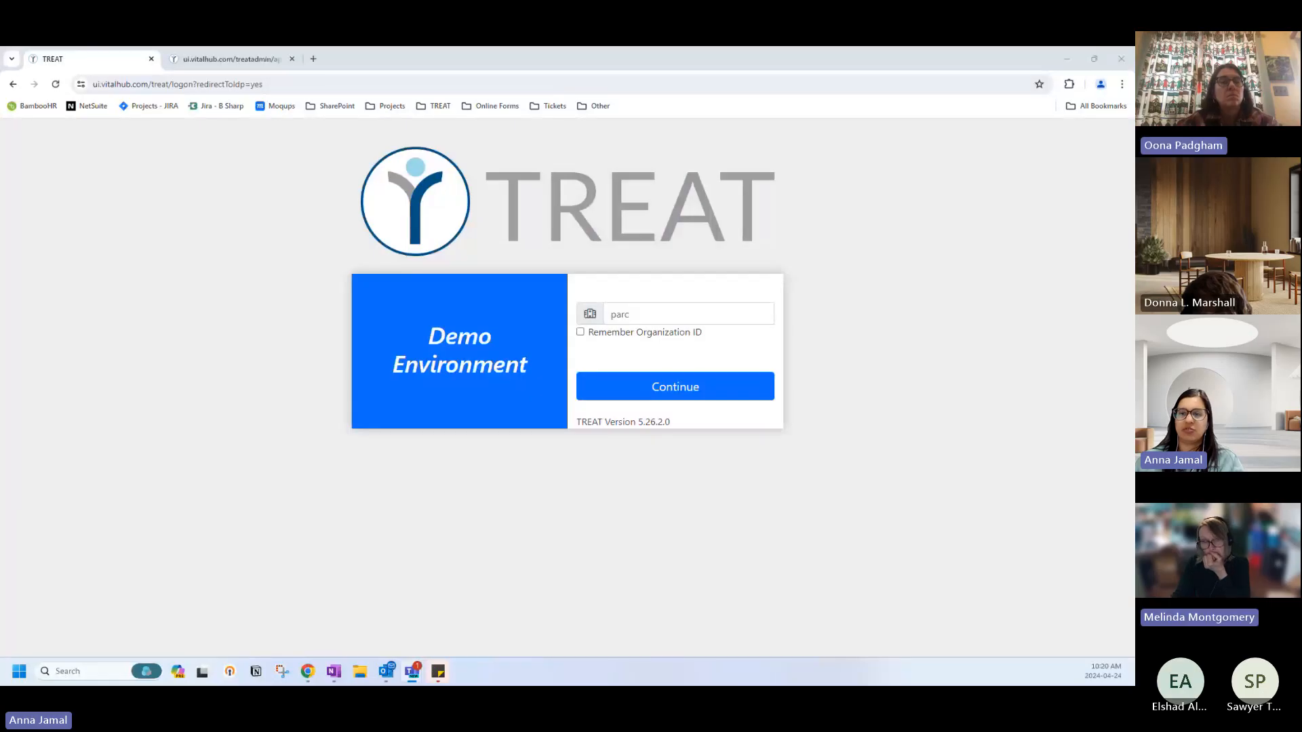
Log in with the PARC staff user ID and its password.
{"action": "left_click", "coordinate": [666, 387]}
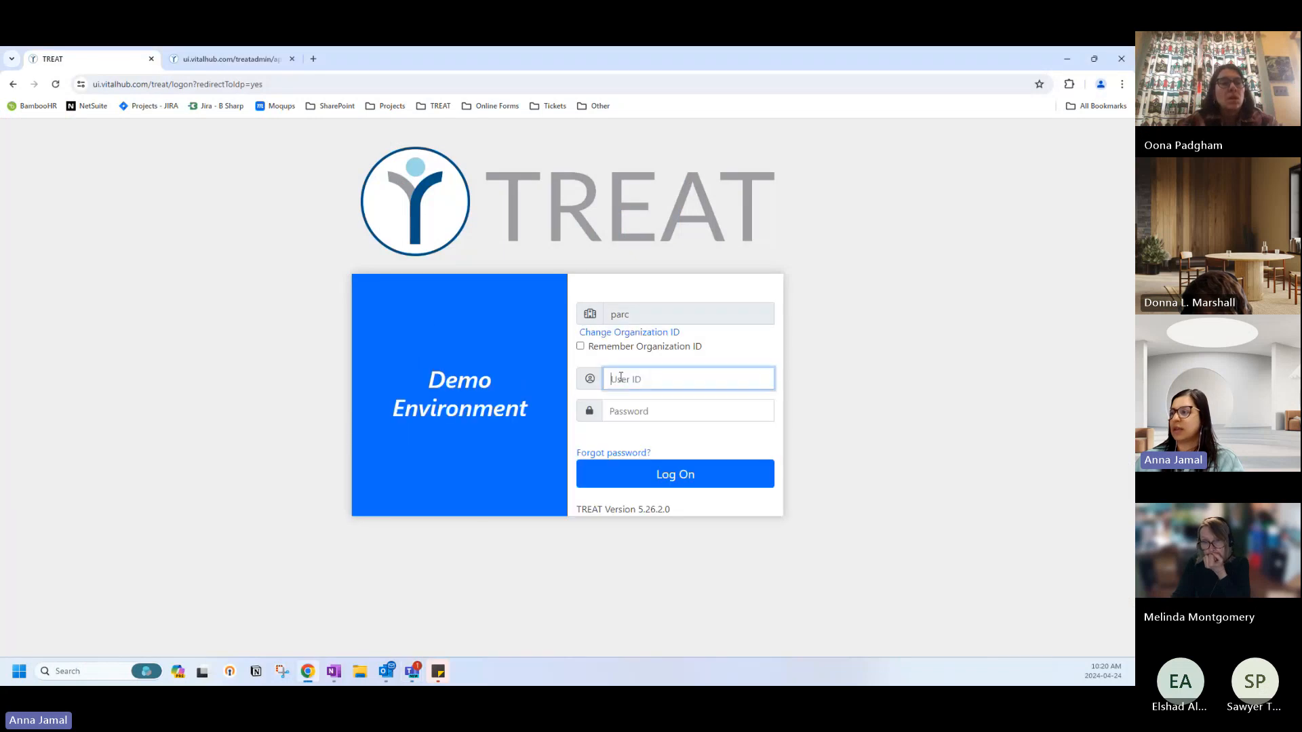
{"action": "left_click", "coordinate": [620, 377]}
{"action": "type", "text": "hinext"}
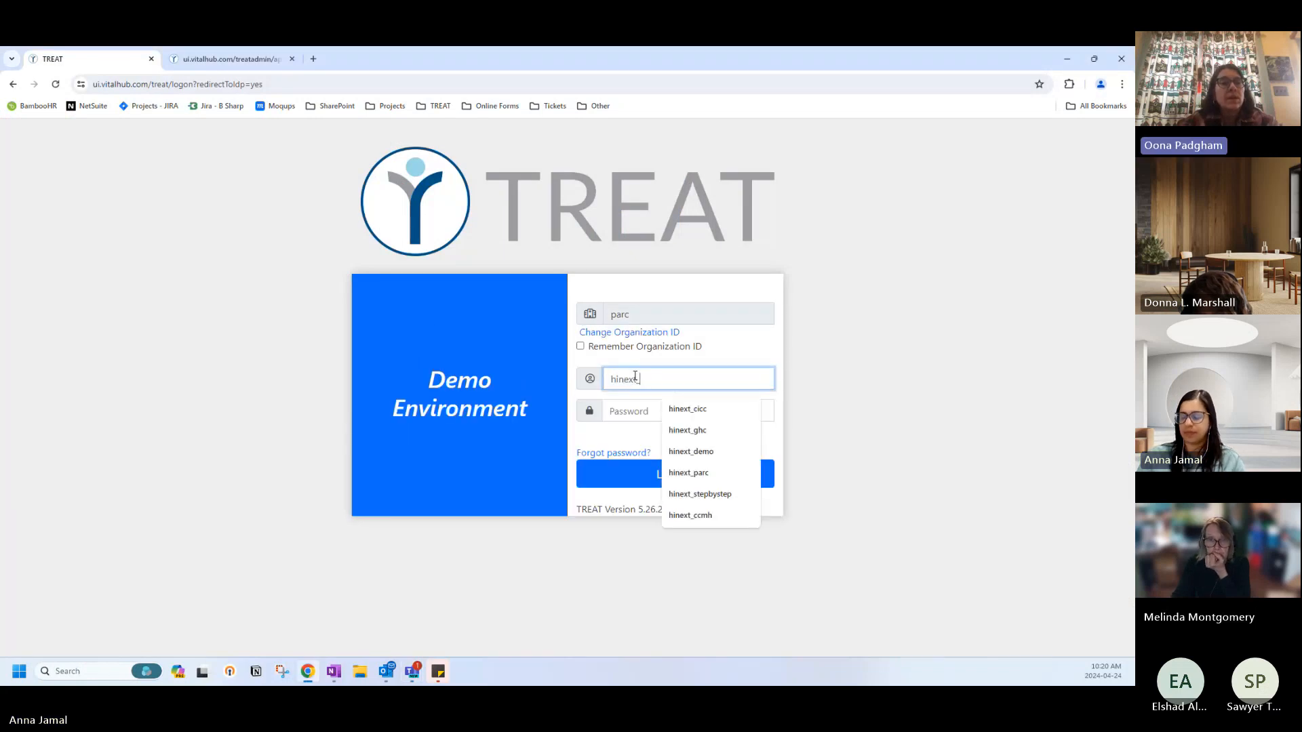
{"action": "key", "text": "BackSpace"}
{"action": "key", "text": "BackSpace"}
{"action": "key", "text": "BackSpace"}
{"action": "key", "text": "BackSpace"}
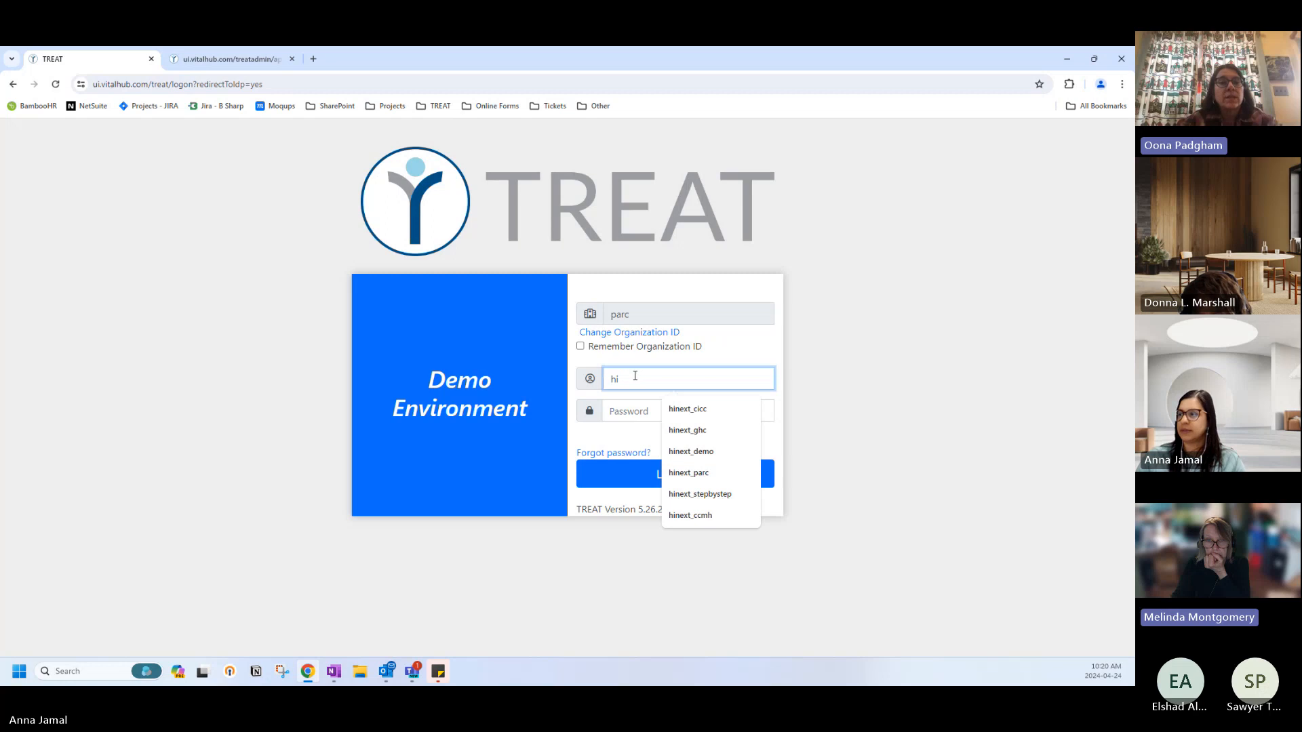
{"action": "key", "text": "BackSpace"}
{"action": "key", "text": "BackSpace"}
{"action": "type", "text": "s"}
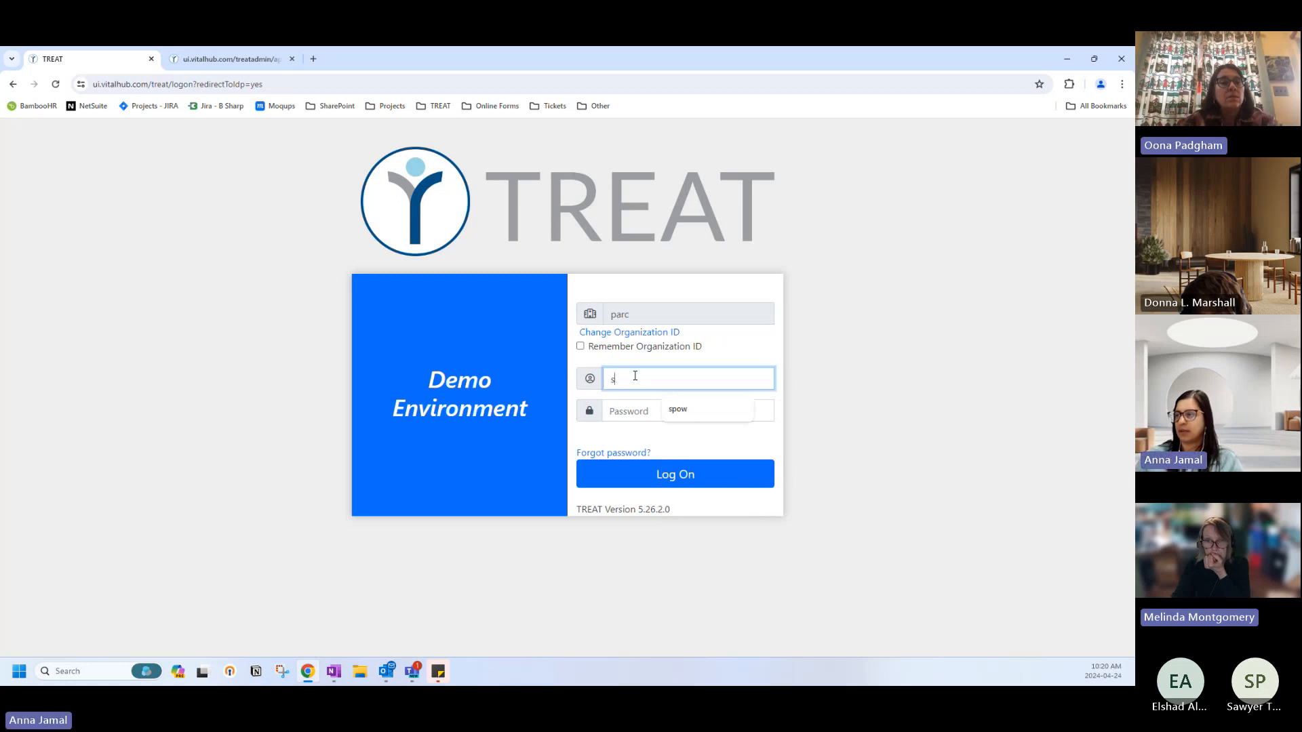
{"action": "type", "text": "parcstaff"}
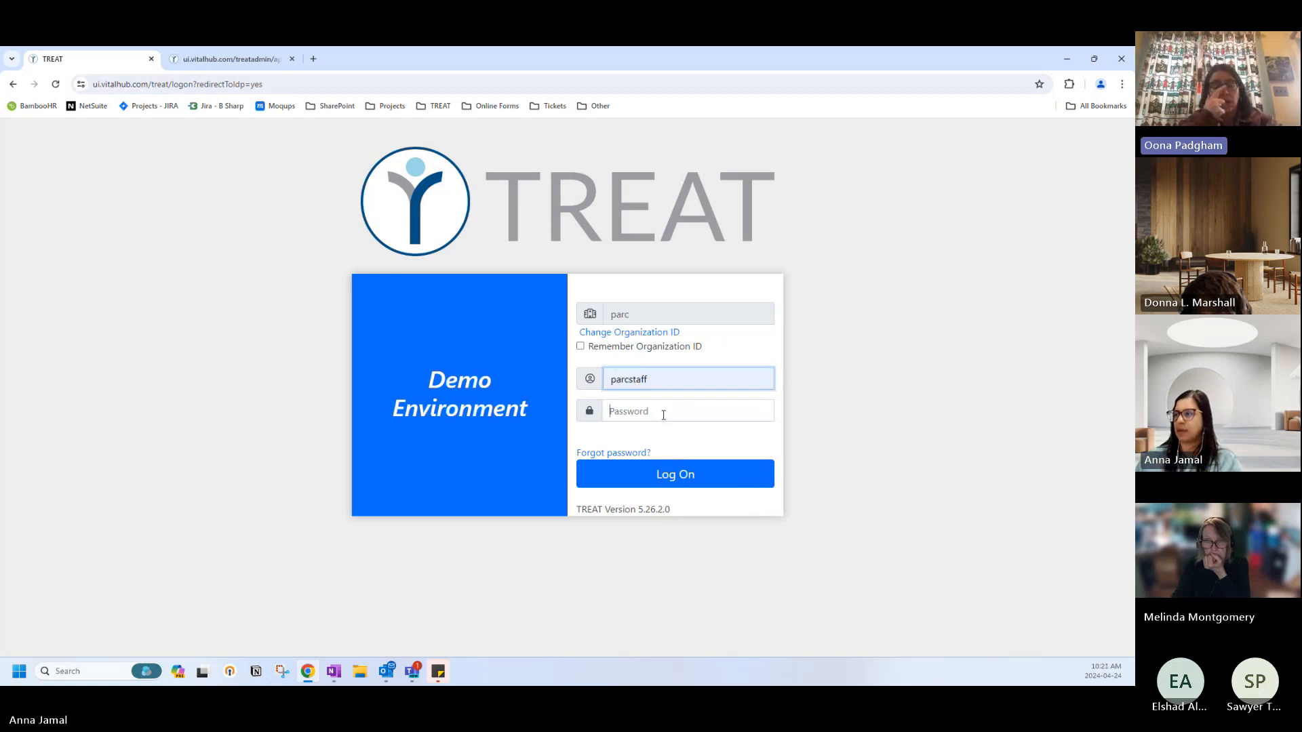
{"action": "left_click", "coordinate": [655, 411]}
{"action": "type", "text": "•••••••"}
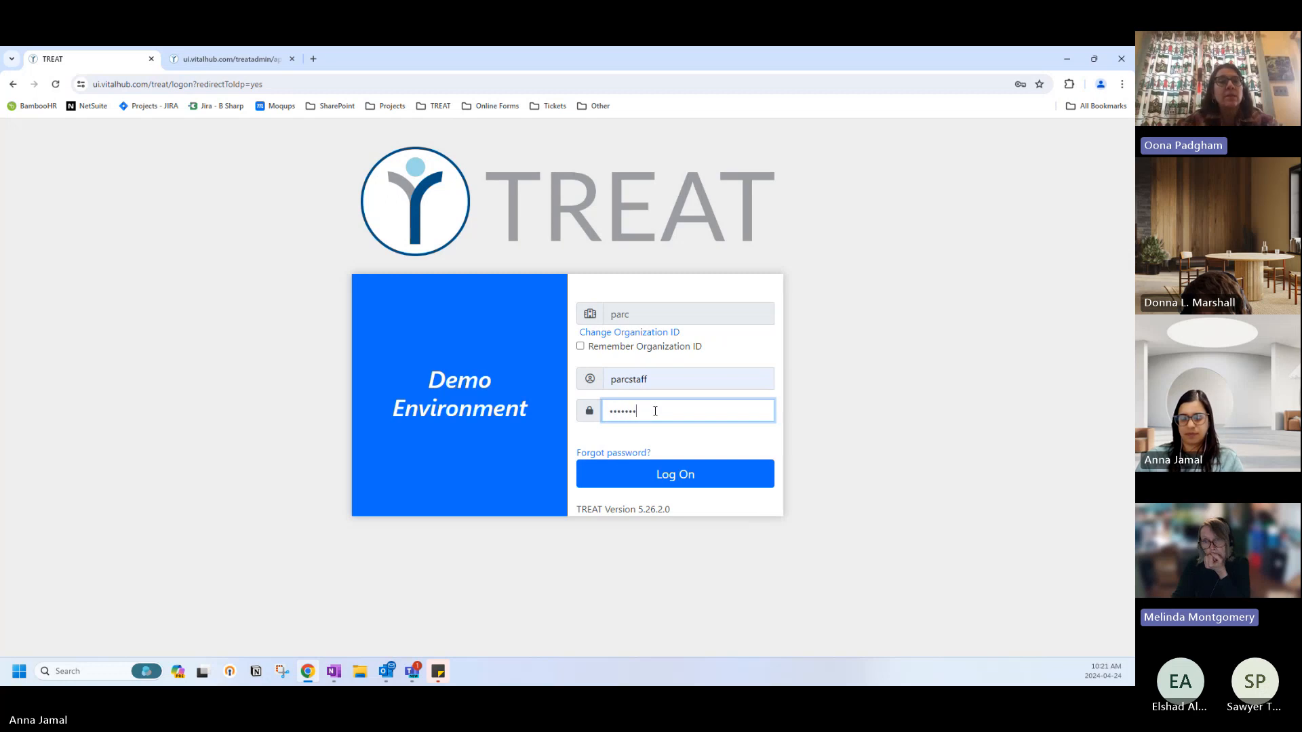
{"action": "type", "text": "•••••"}
{"action": "key", "text": "Return"}
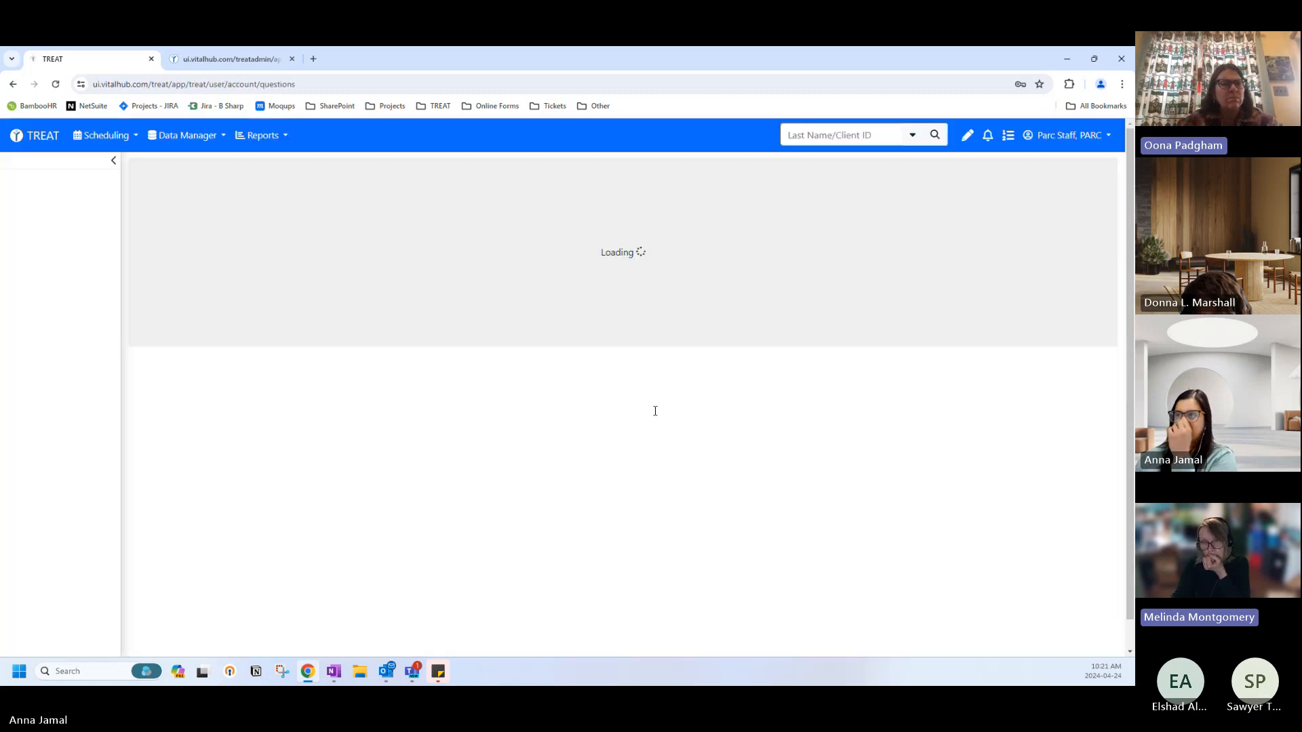
Skip the security questions and review the client lists, leaving Drop-In Worker unchanged.
{"action": "scroll", "coordinate": [246, 622], "scroll_direction": "down", "scroll_amount": 1}
{"action": "left_click", "coordinate": [339, 597]}
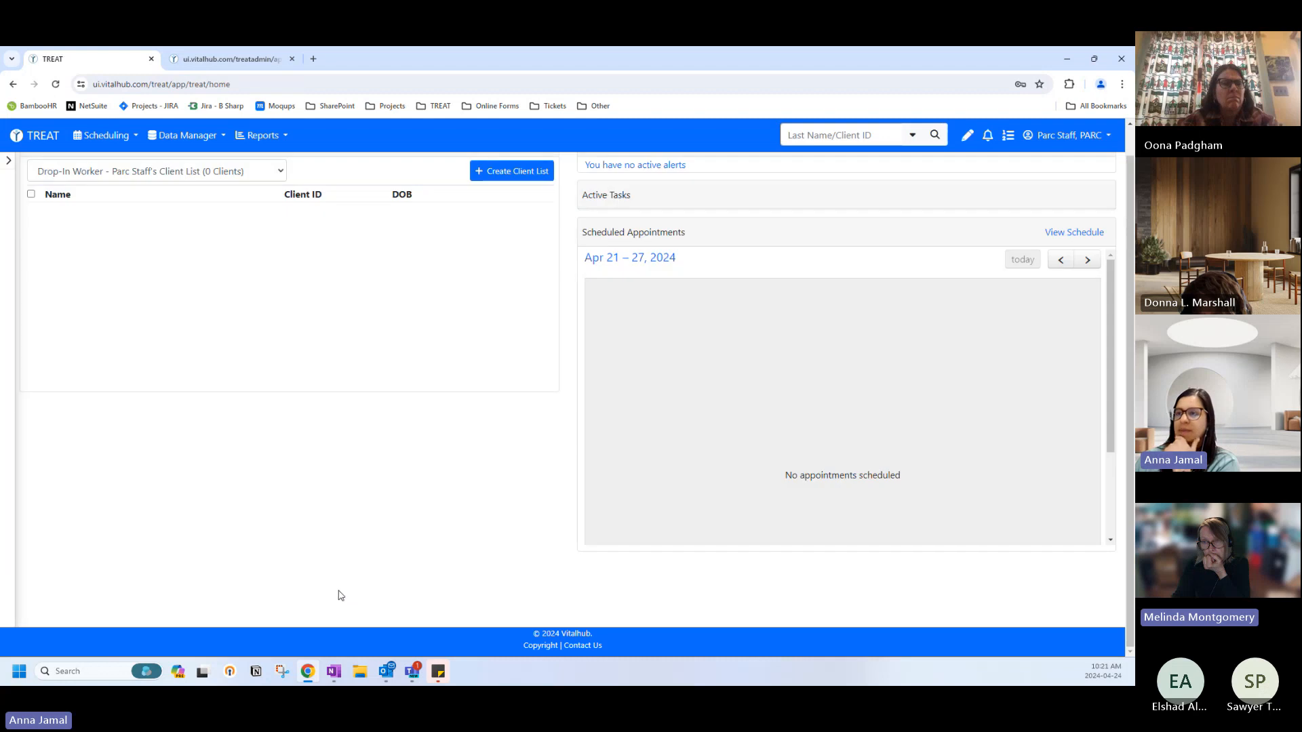
{"action": "left_click", "coordinate": [71, 169]}
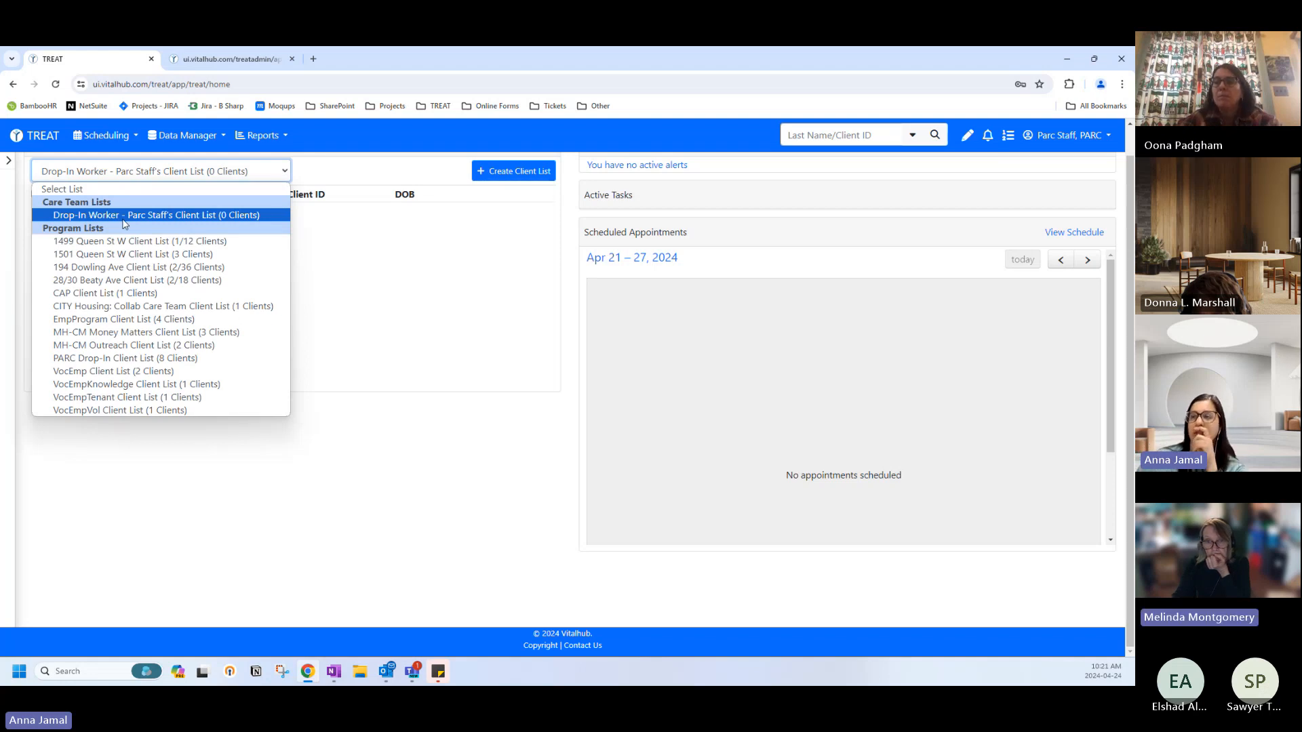
{"action": "left_click", "coordinate": [95, 190]}
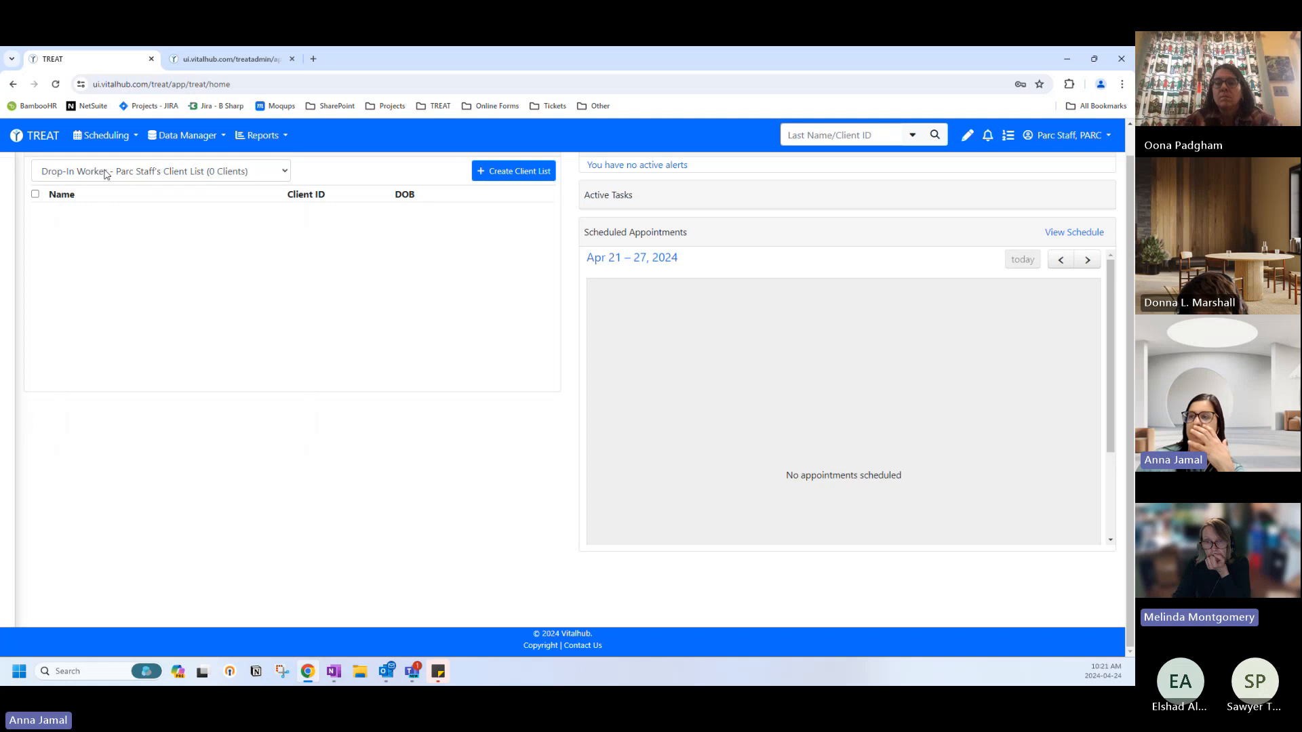
{"action": "left_click", "coordinate": [107, 172]}
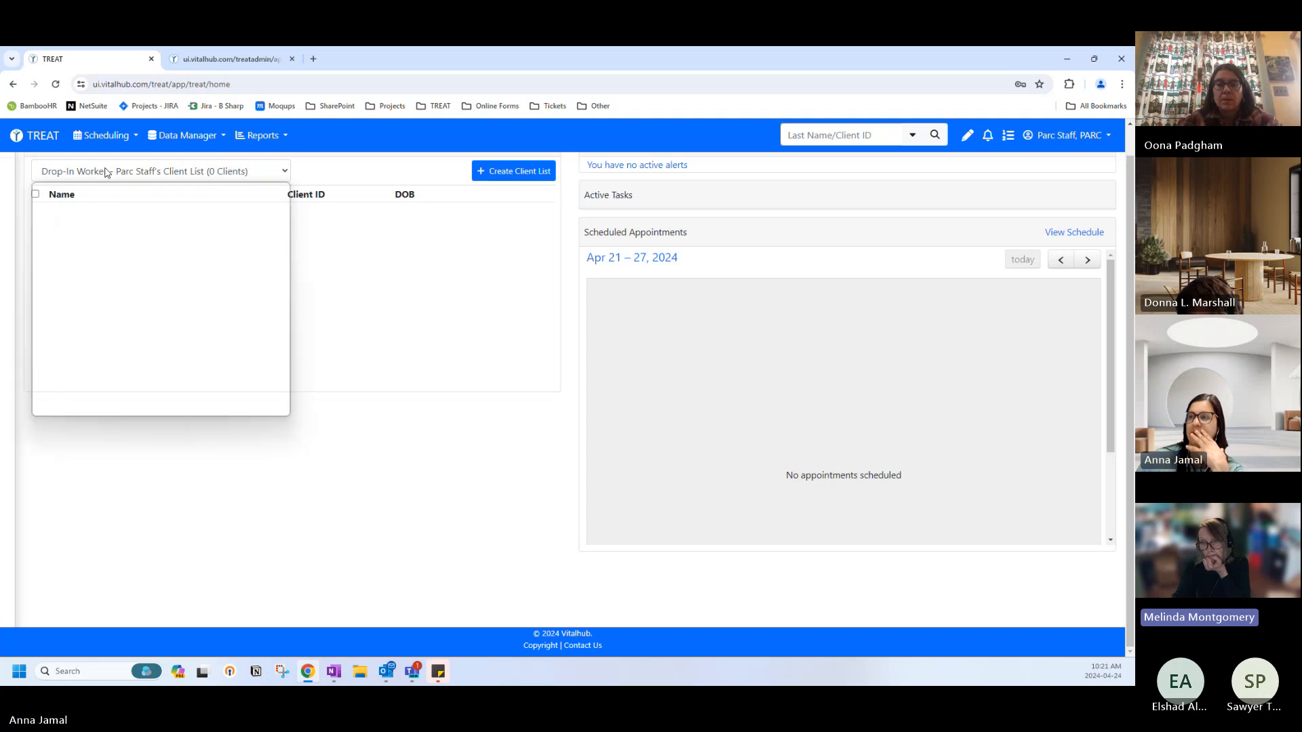
{"action": "left_click", "coordinate": [286, 172]}
{"action": "left_click", "coordinate": [237, 61]}
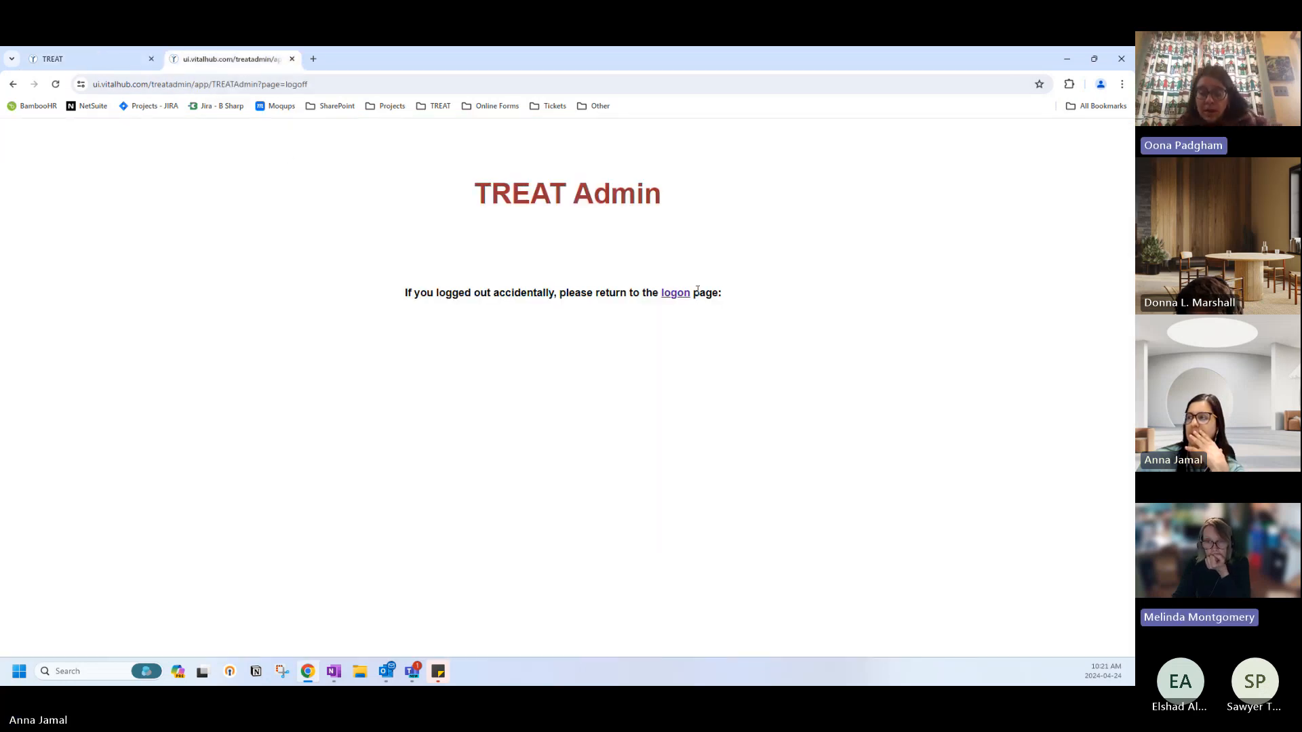
Reach the TREAT Administration Log On page, dismissing saved Organization ID suggestions.
{"action": "left_click", "coordinate": [672, 292]}
{"action": "left_click", "coordinate": [204, 195]}
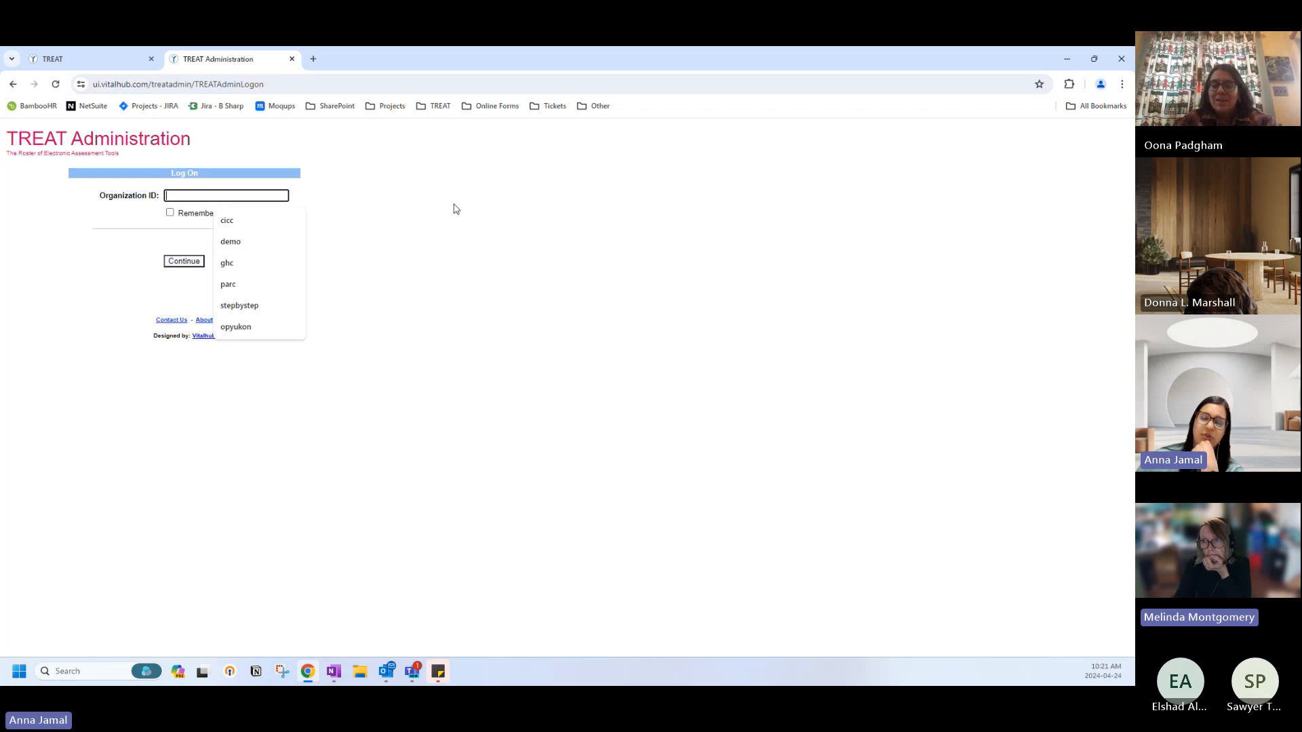
{"action": "left_click", "coordinate": [423, 207]}
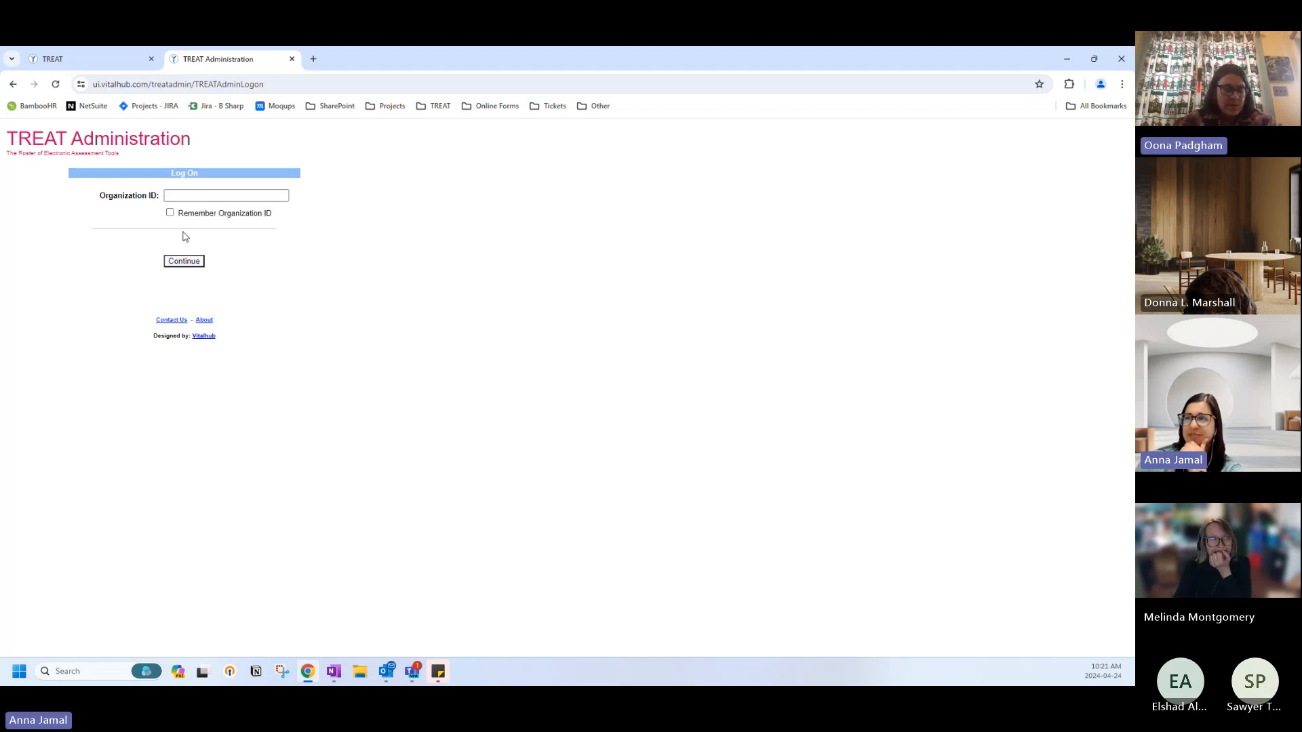
{"action": "left_click", "coordinate": [184, 196]}
{"action": "left_click", "coordinate": [332, 193]}
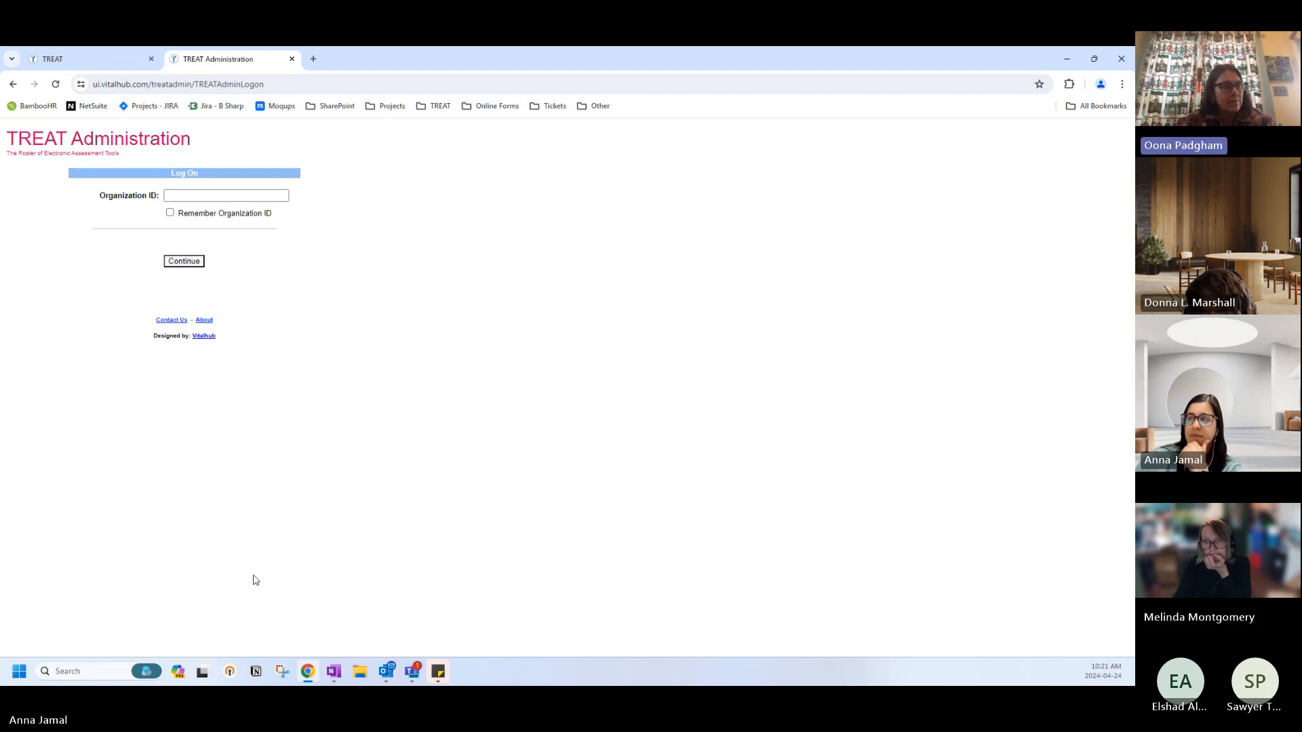
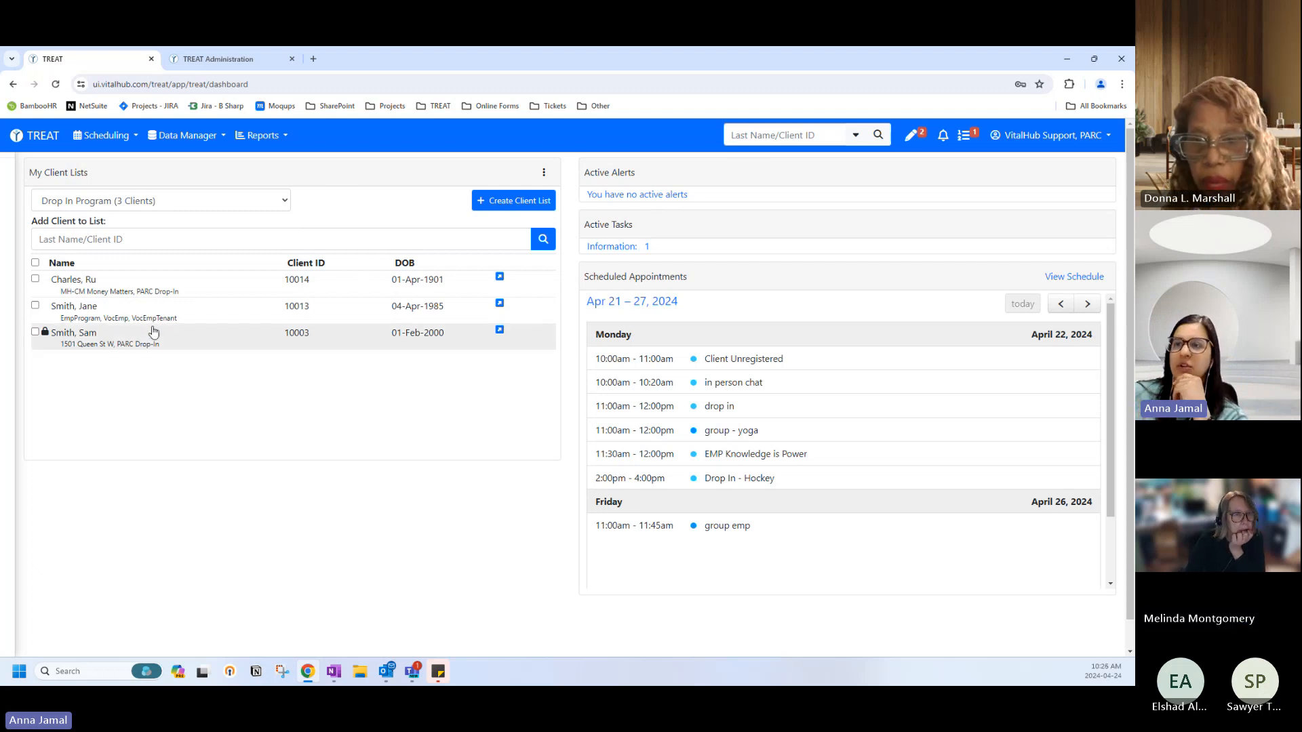
{"action": "left_click", "coordinate": [162, 307]}
{"action": "left_click", "coordinate": [106, 420]}
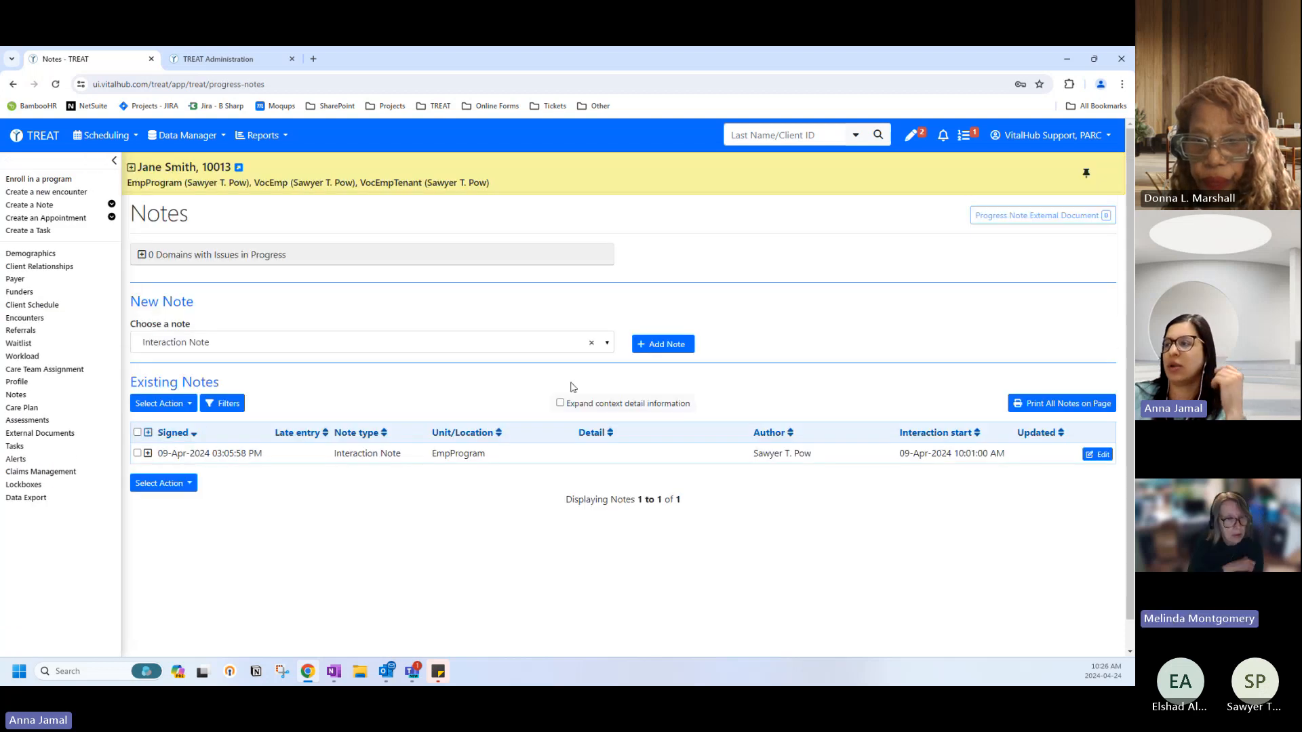
{"action": "left_click", "coordinate": [30, 253]}
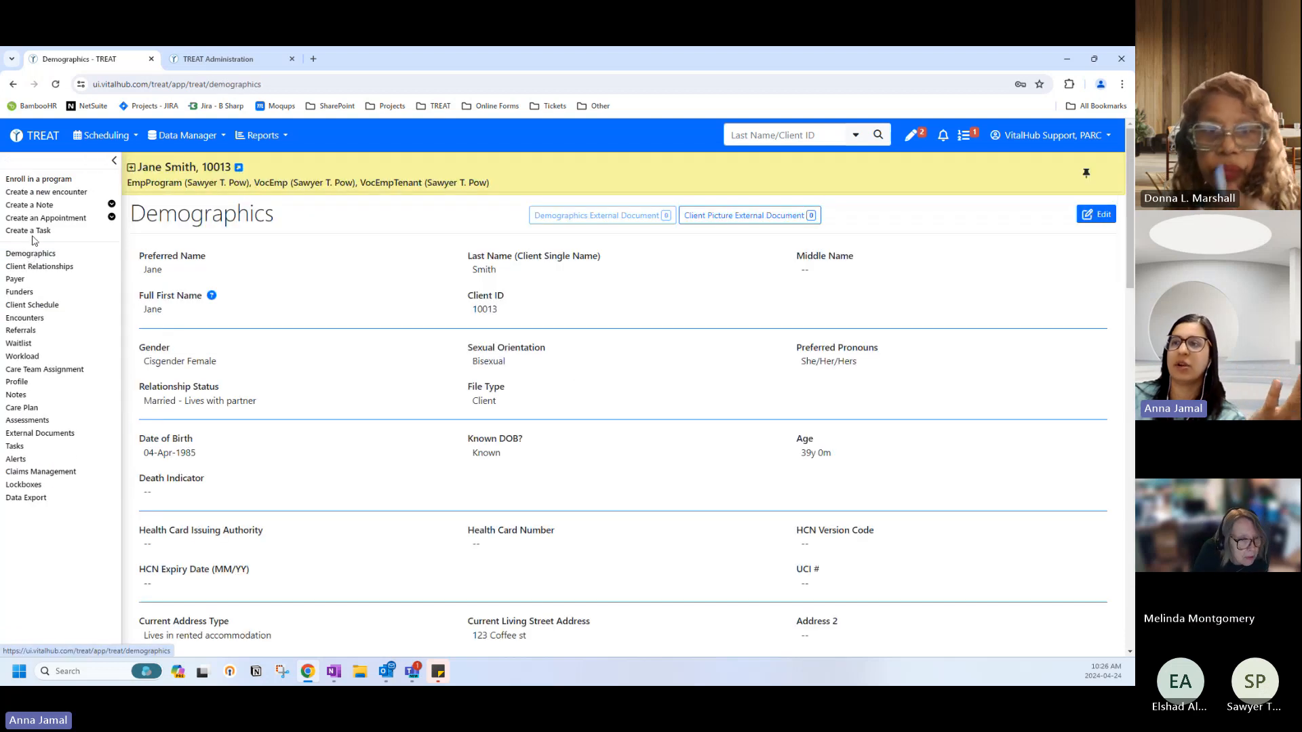
{"action": "left_click", "coordinate": [39, 138]}
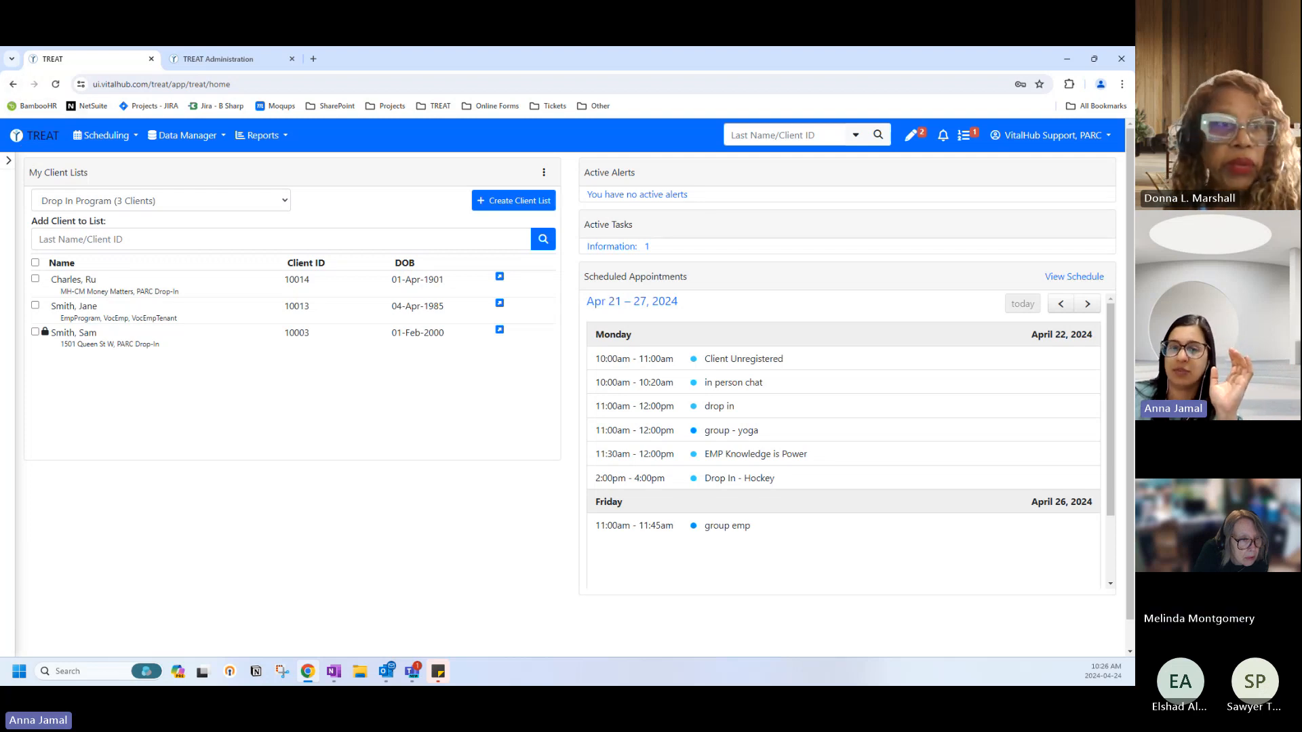
Select the first Drop In client, check Funders and Care Team Assignment, then open View all demographics.
{"action": "left_click", "coordinate": [92, 281]}
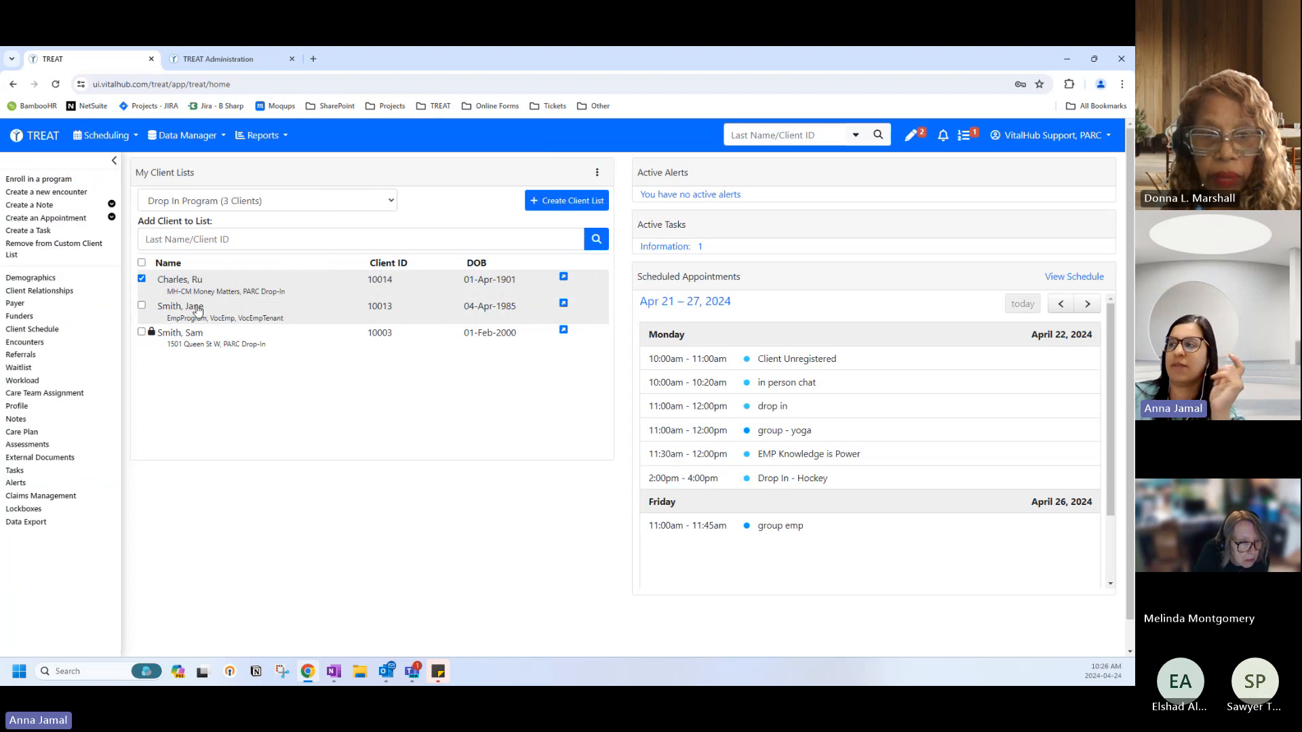
{"action": "left_click", "coordinate": [20, 316]}
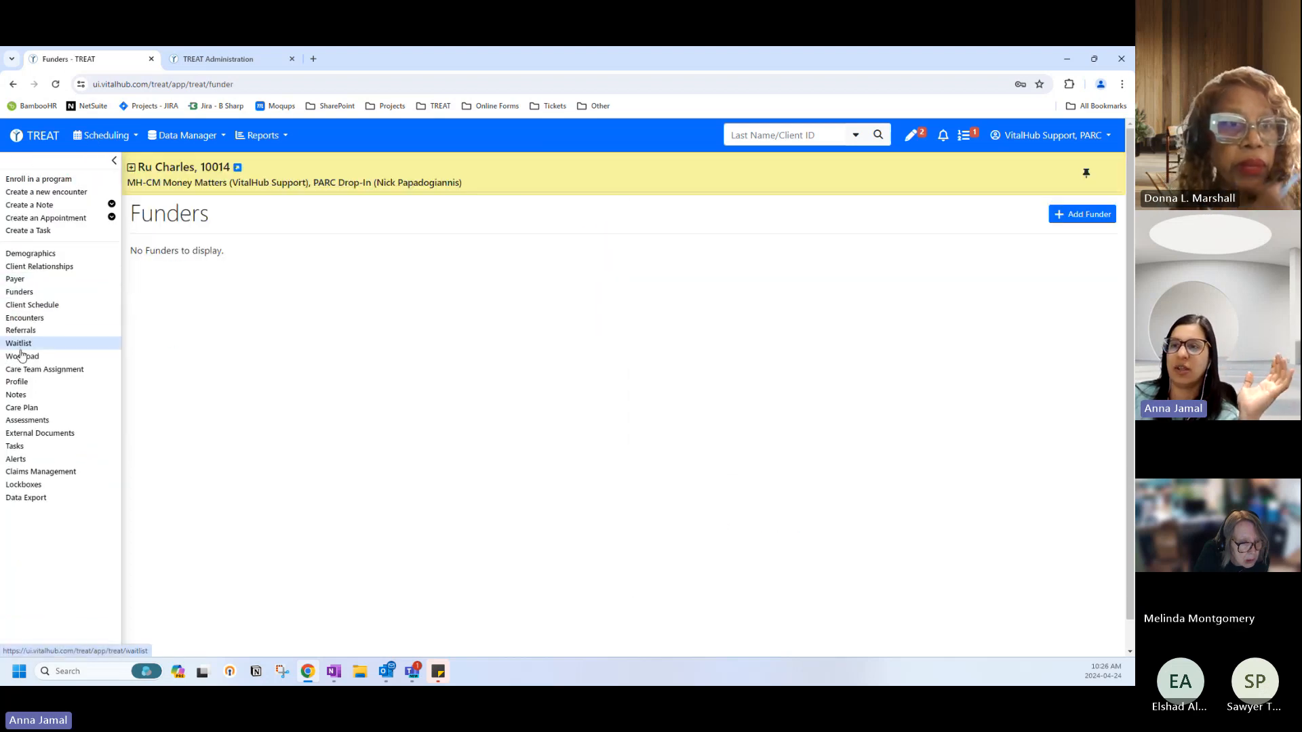
{"action": "left_click", "coordinate": [26, 370]}
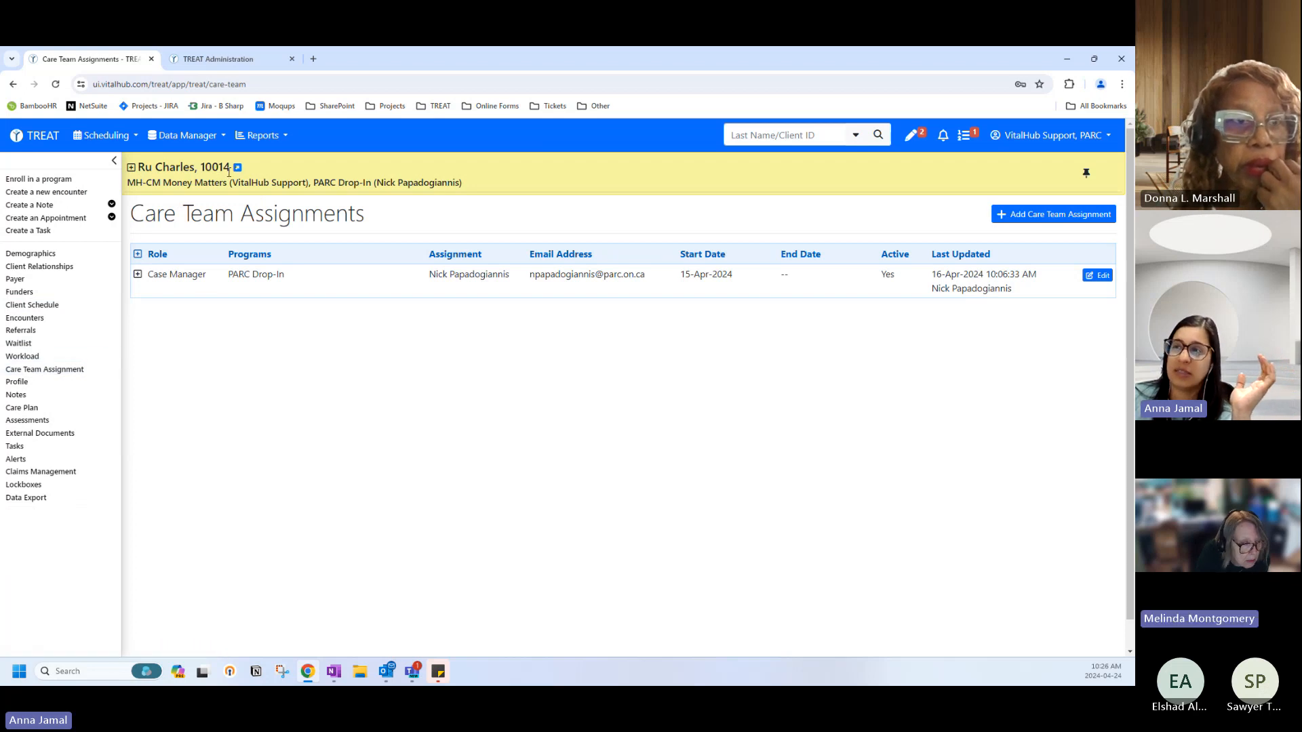
{"action": "left_click", "coordinate": [238, 168]}
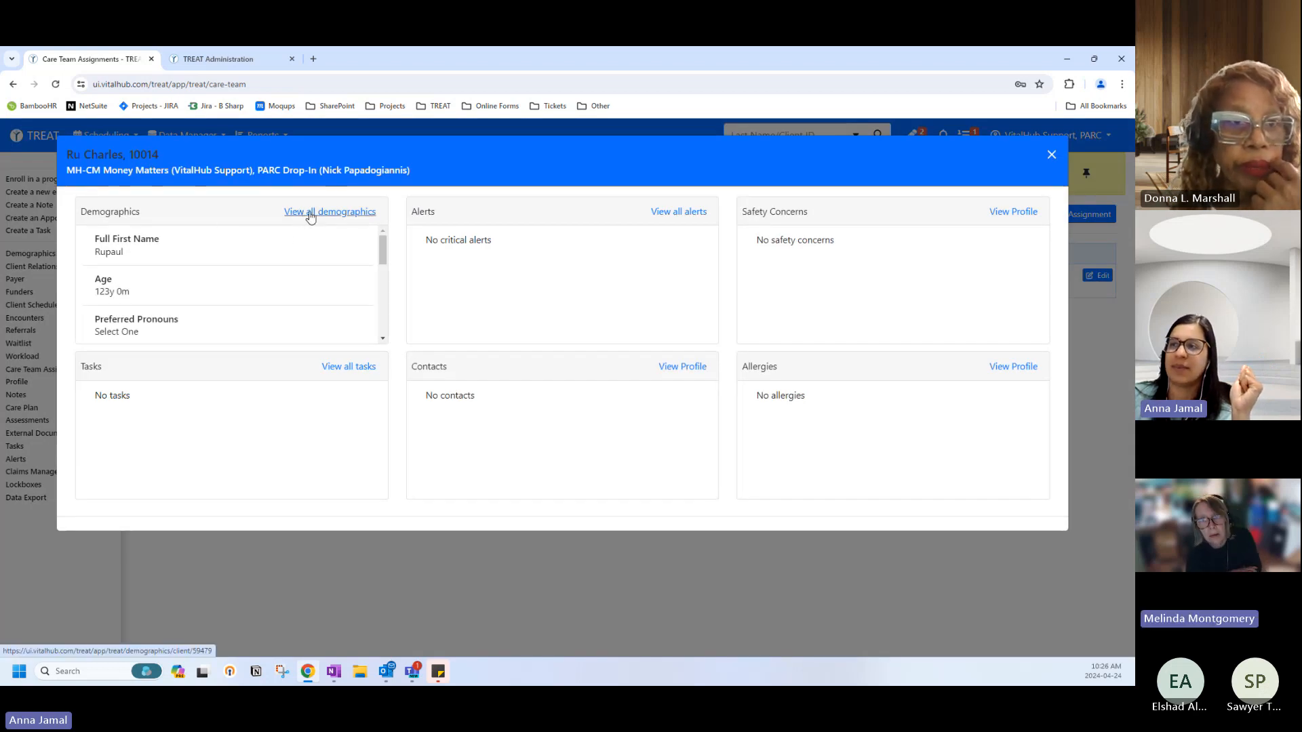
{"action": "left_click", "coordinate": [296, 218]}
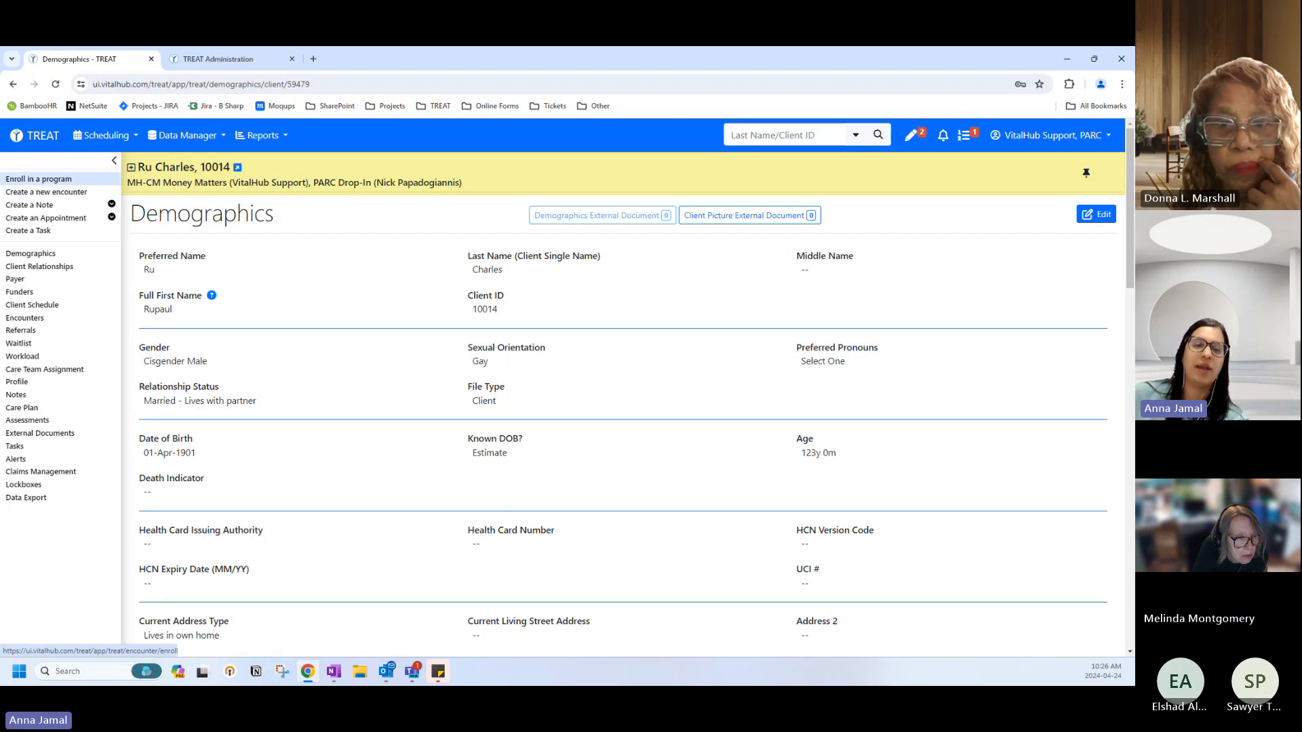
Open the Enroll in a program form, review it, then cancel and discard the enrollment.
{"action": "left_click", "coordinate": [80, 179]}
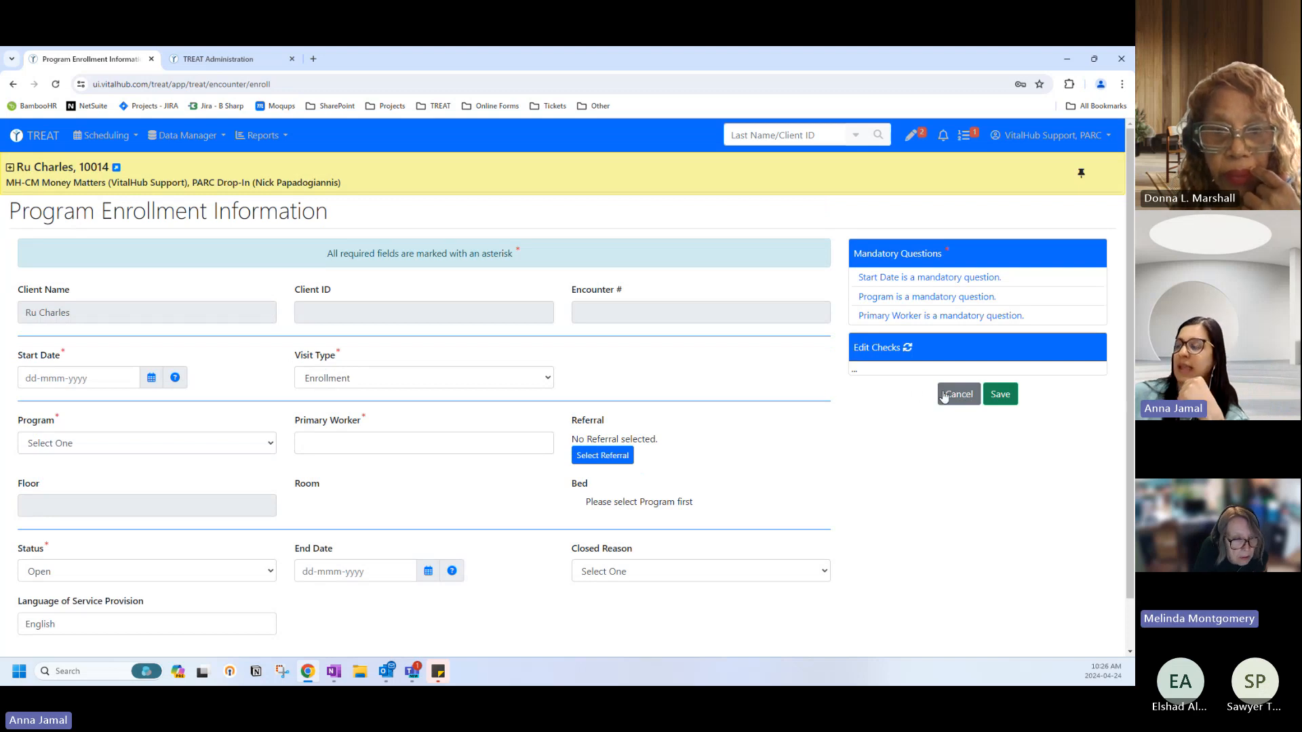
{"action": "scroll", "coordinate": [718, 429], "scroll_direction": "down", "scroll_amount": 1}
{"action": "scroll", "coordinate": [499, 503], "scroll_direction": "up", "scroll_amount": 1}
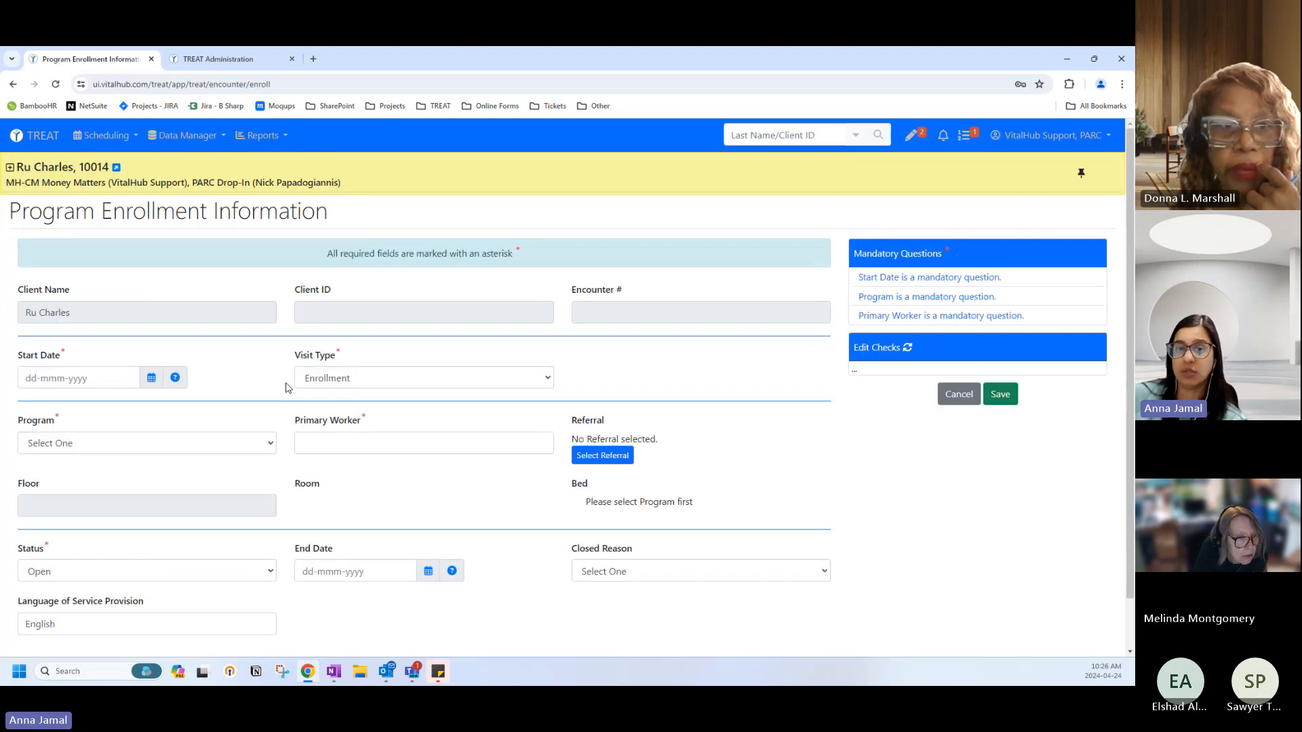
{"action": "scroll", "coordinate": [287, 387], "scroll_direction": "down", "scroll_amount": 1}
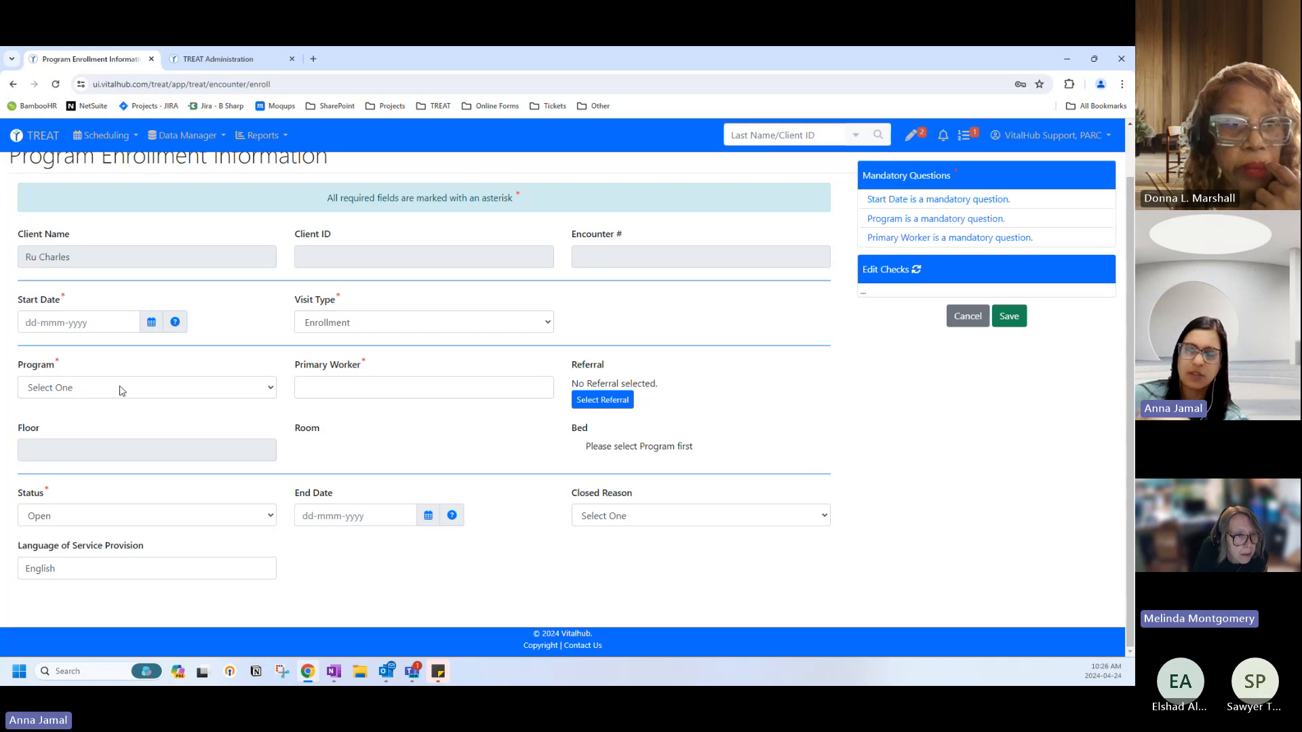
{"action": "scroll", "coordinate": [120, 386], "scroll_direction": "up", "scroll_amount": 1}
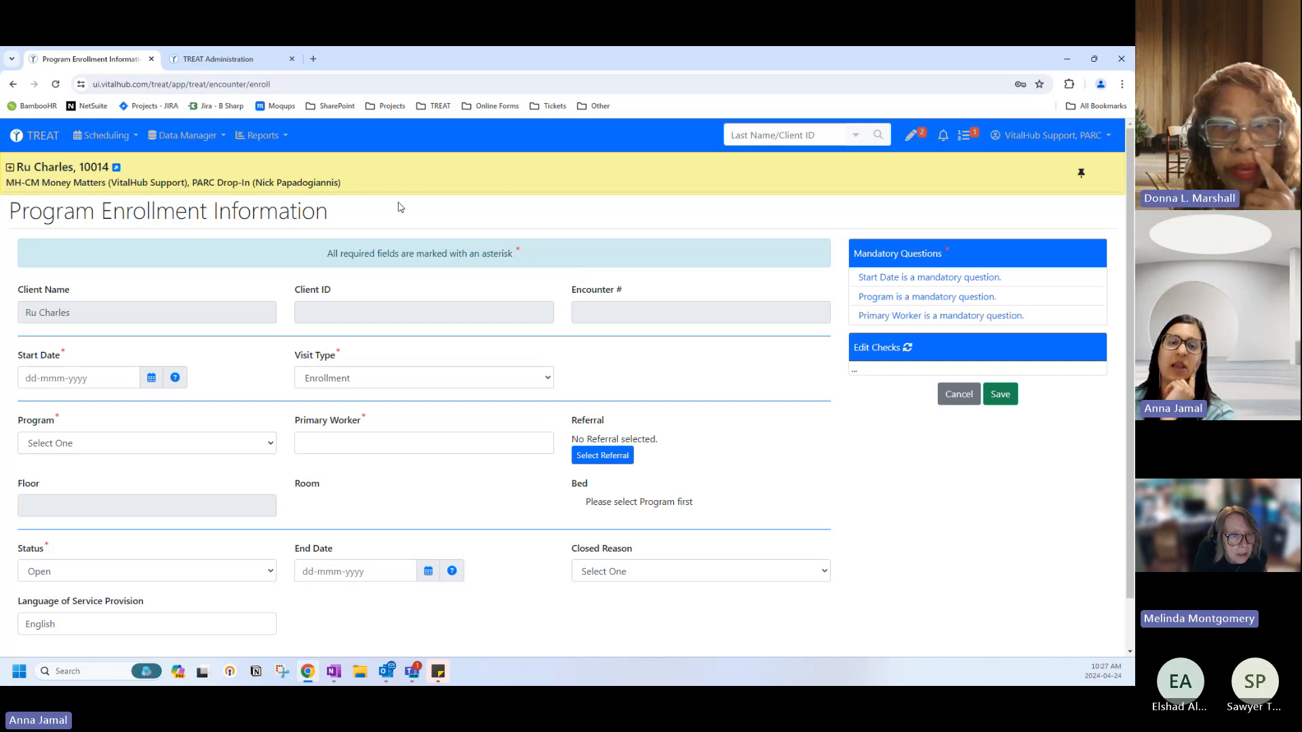
{"action": "left_click", "coordinate": [950, 400]}
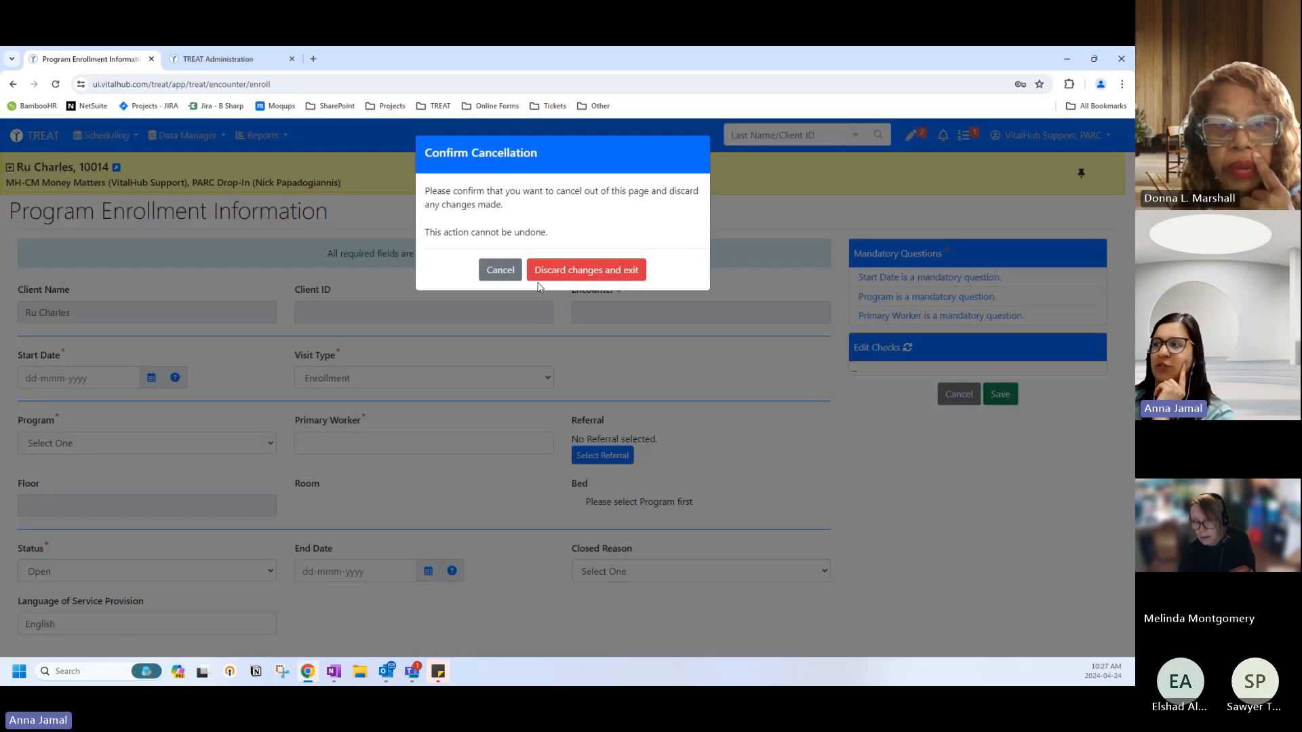
{"action": "left_click", "coordinate": [539, 271]}
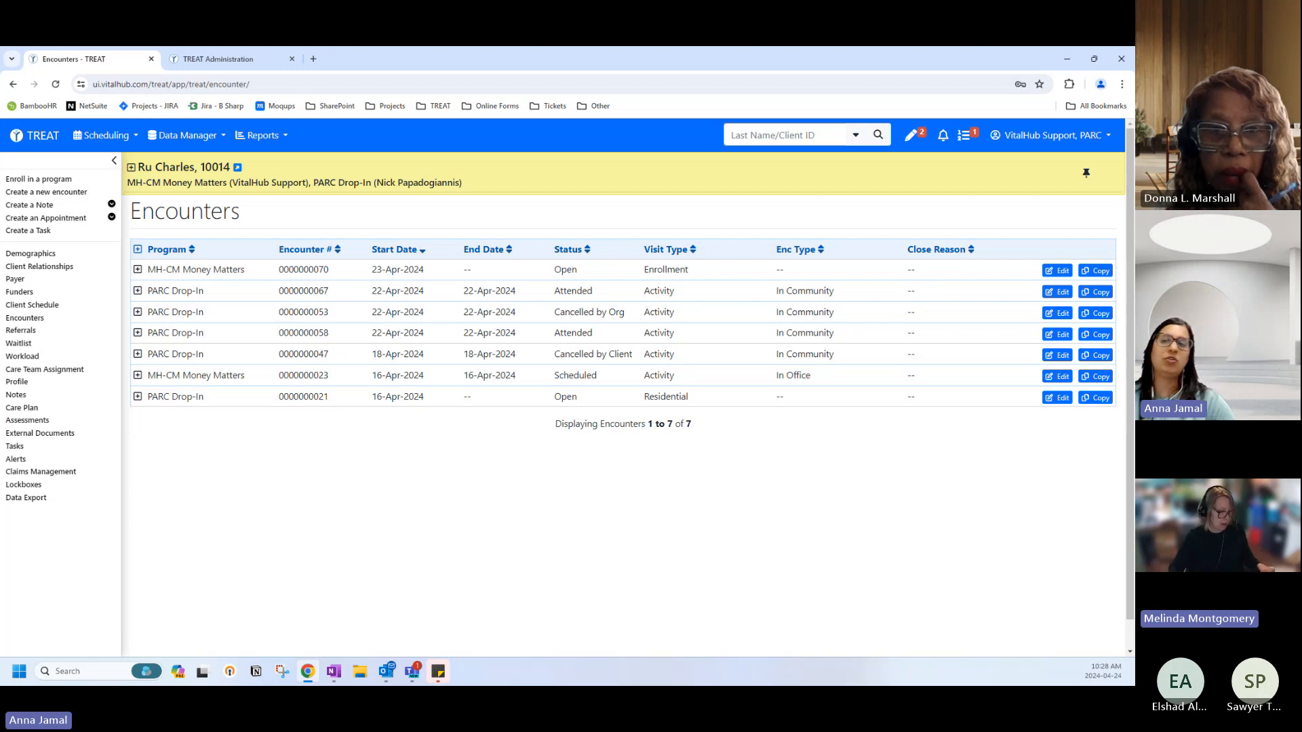
Return to the home dashboard, keep the Drop In Program list, and select its first client.
{"action": "left_click", "coordinate": [29, 140]}
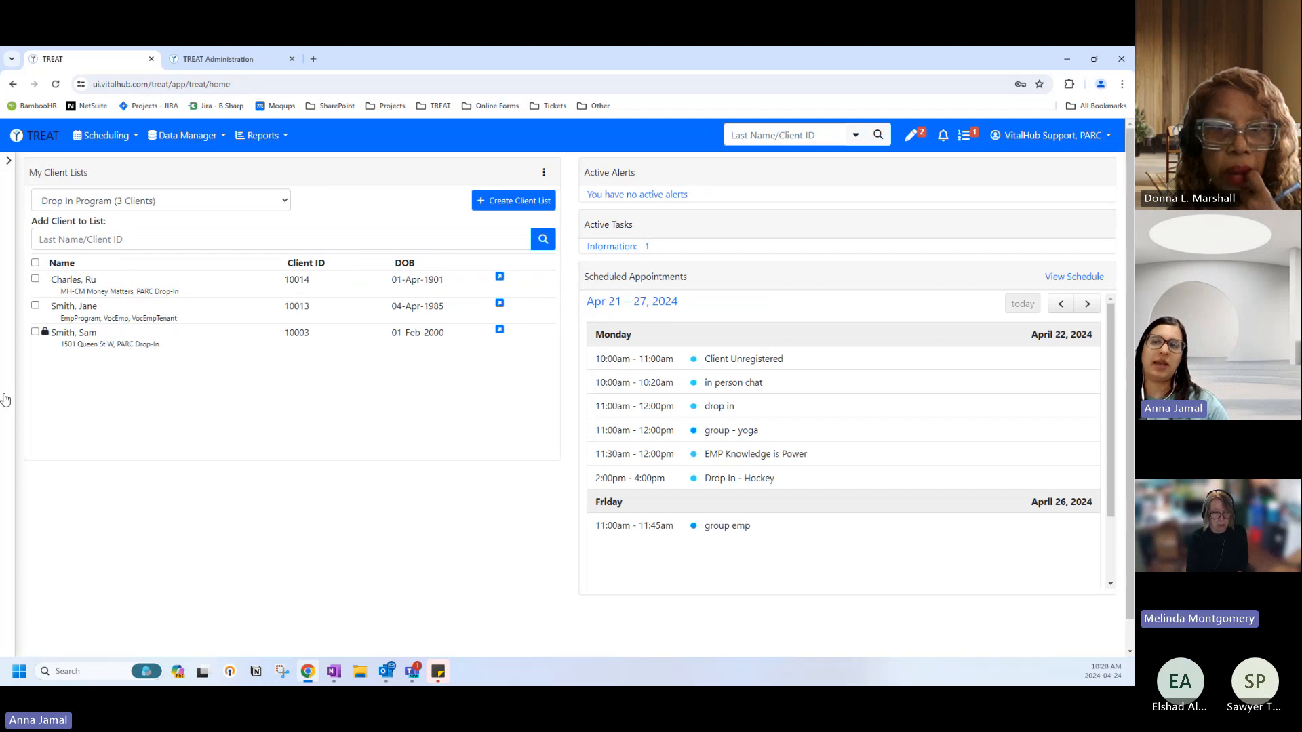
{"action": "left_click", "coordinate": [87, 207]}
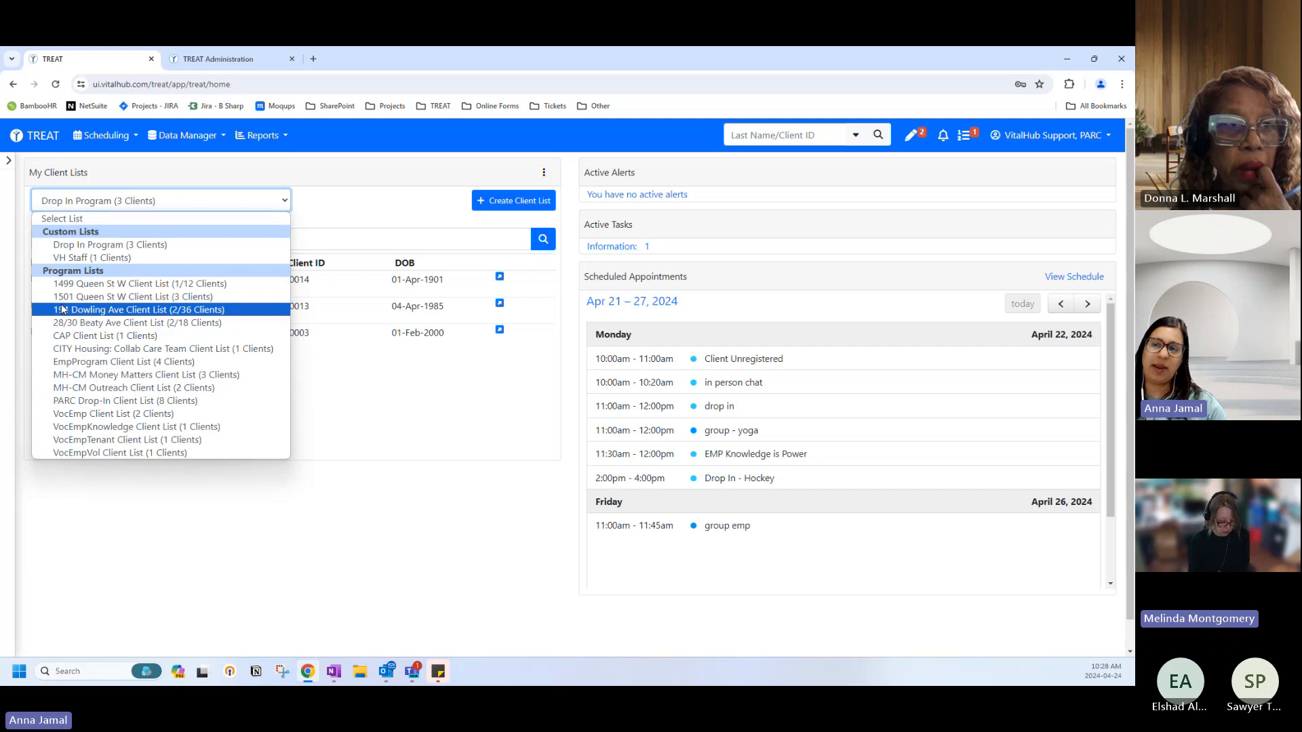
{"action": "left_click", "coordinate": [132, 178]}
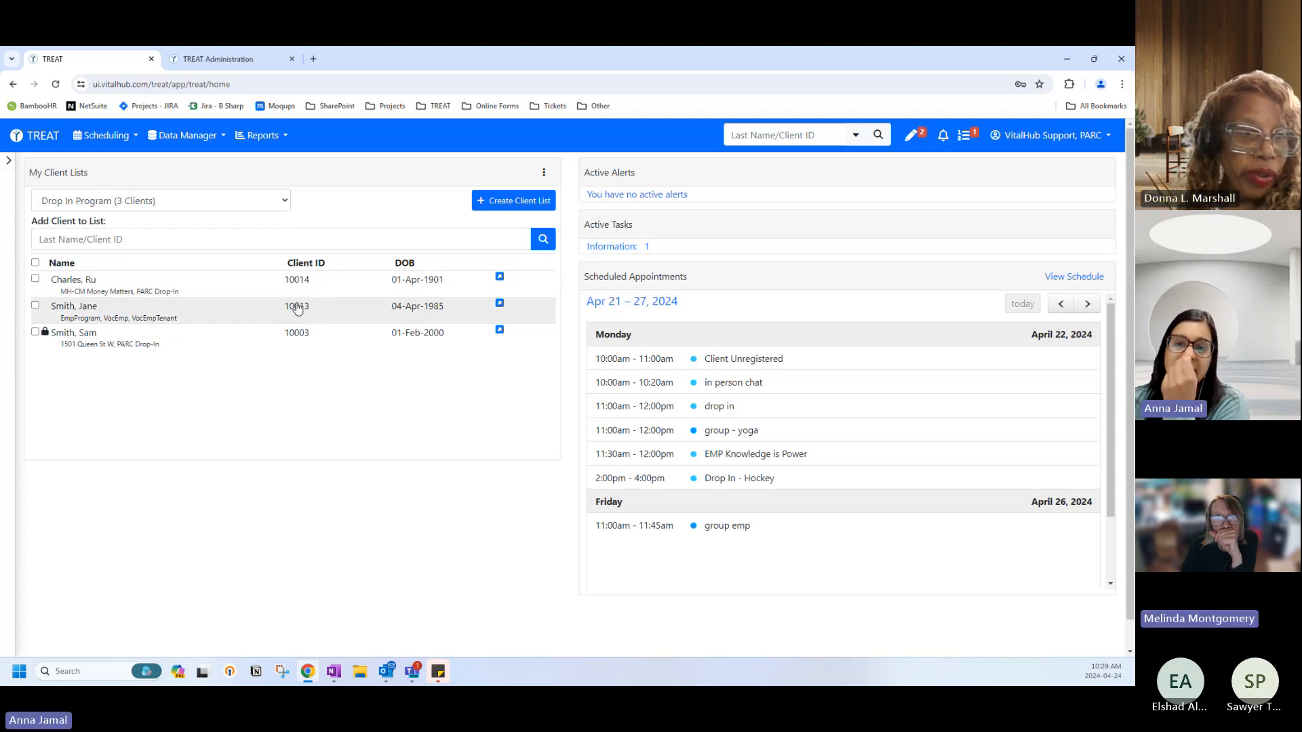
{"action": "left_click", "coordinate": [170, 290]}
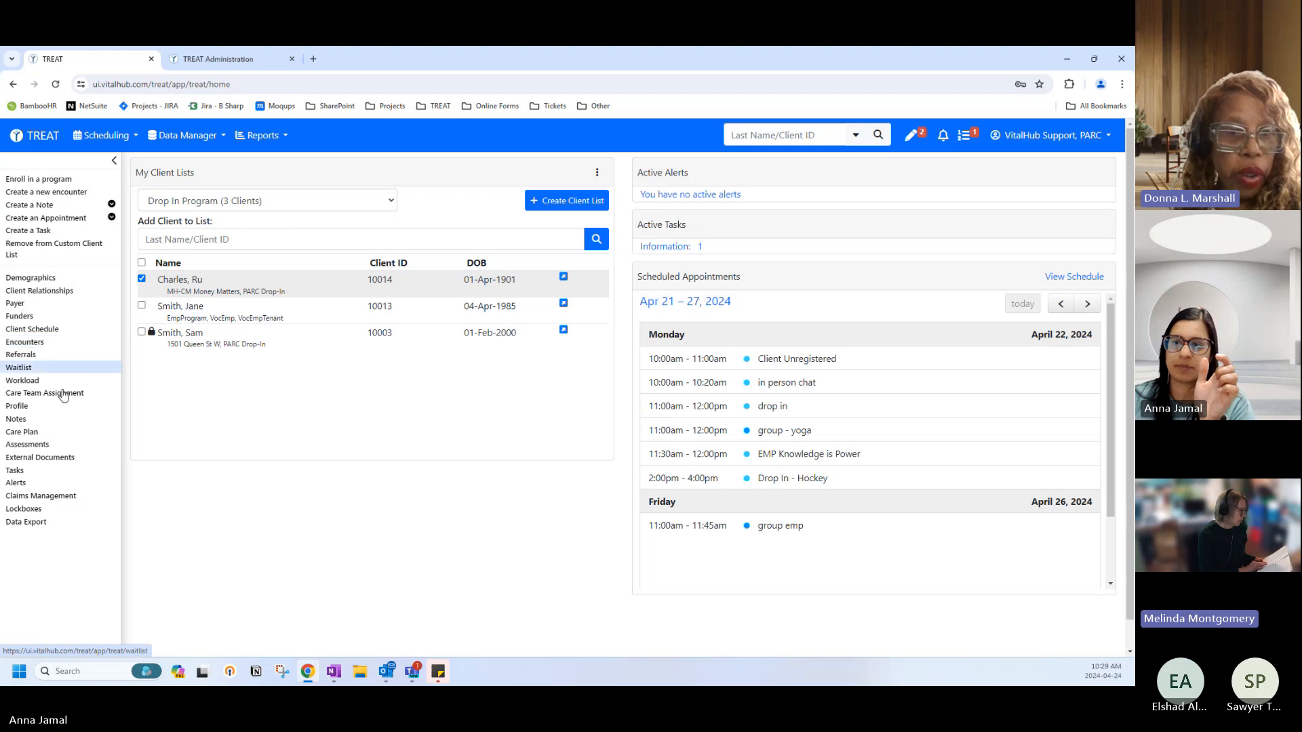
{"action": "left_click", "coordinate": [57, 421]}
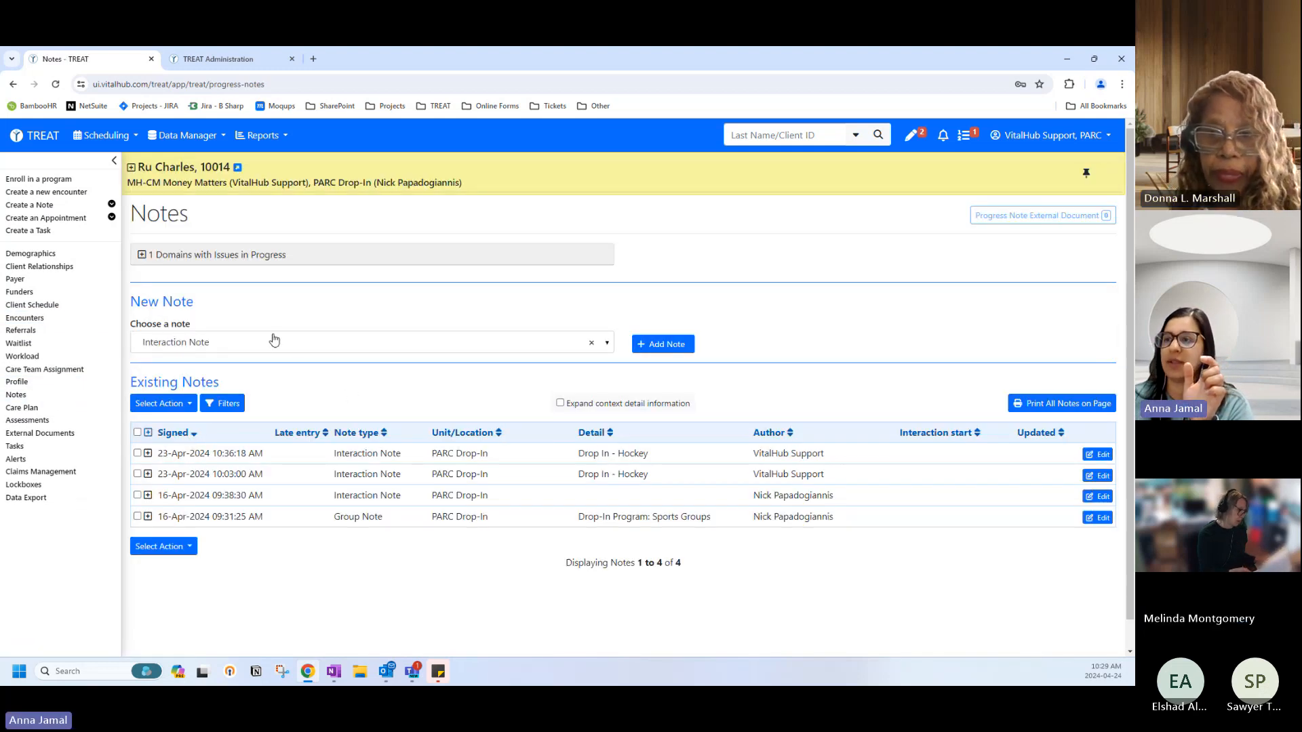
{"action": "left_click", "coordinate": [274, 339]}
{"action": "left_click", "coordinate": [665, 348]}
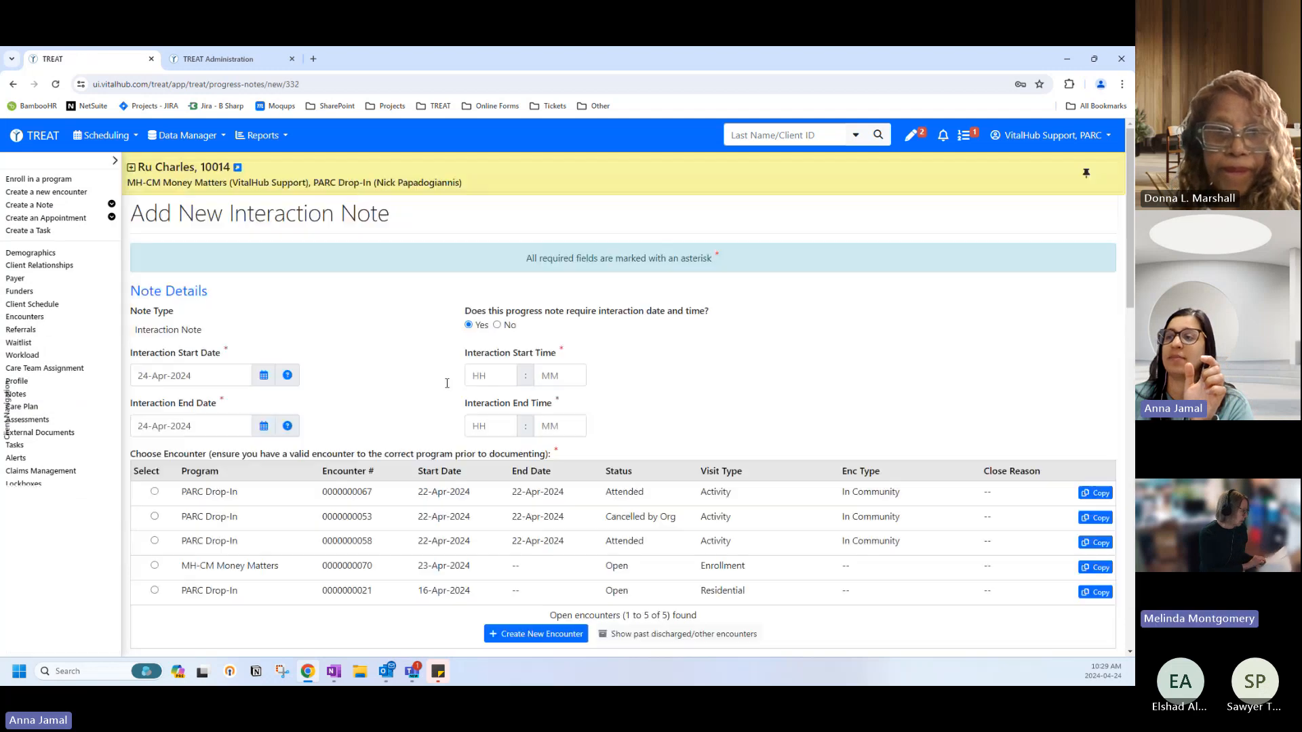
{"action": "left_click", "coordinate": [86, 475]}
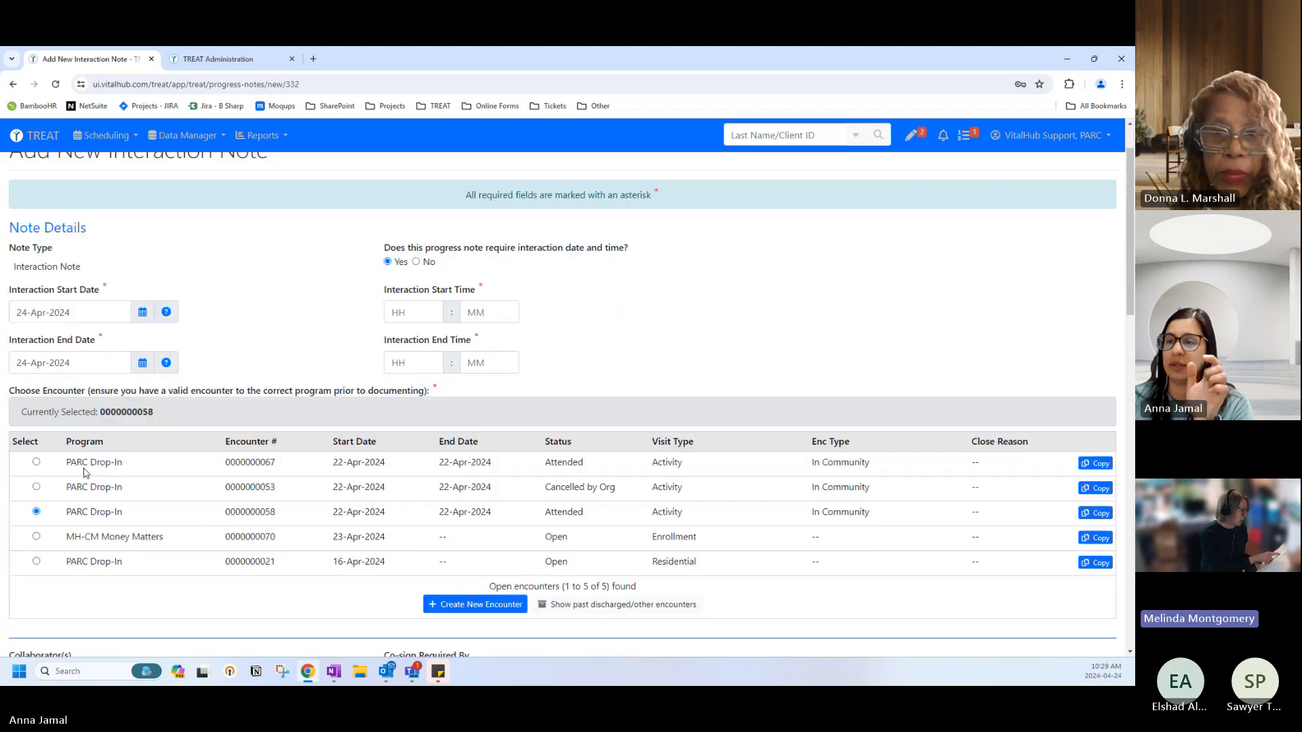
{"action": "scroll", "coordinate": [81, 475], "scroll_direction": "down", "scroll_amount": 15}
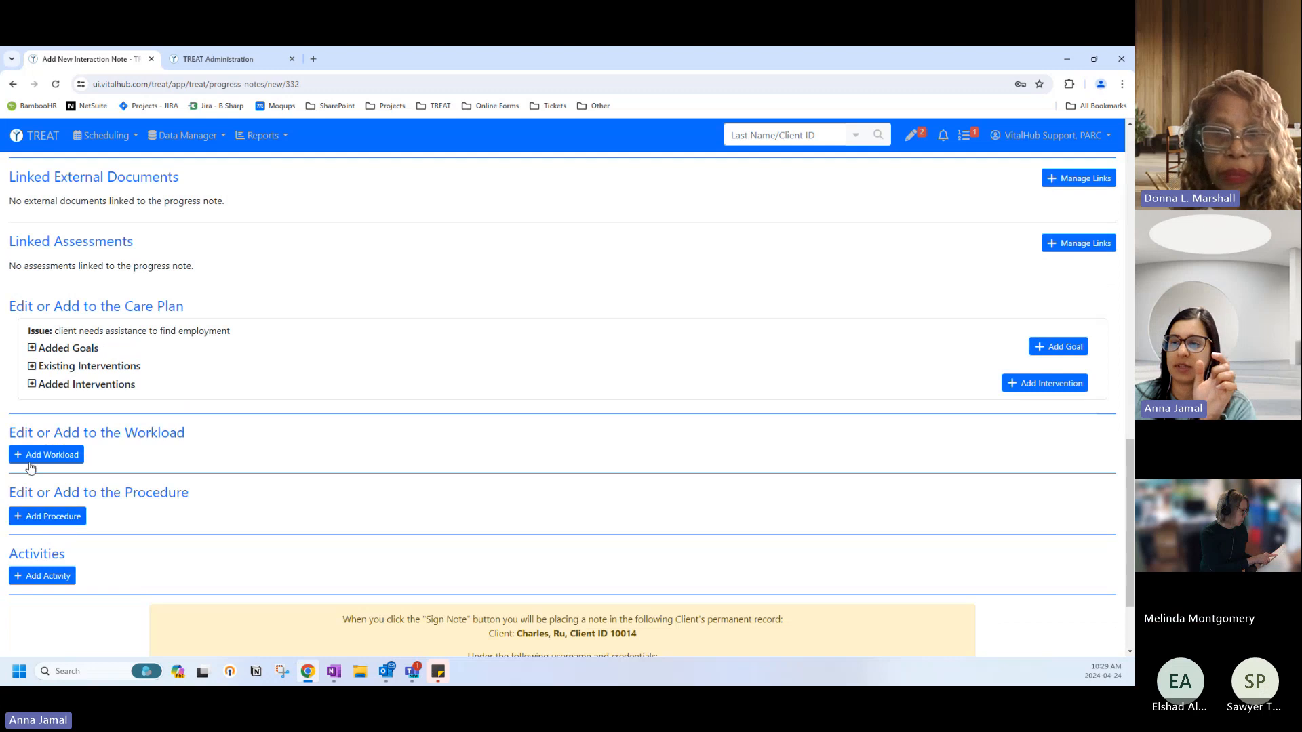
{"action": "left_click", "coordinate": [29, 464]}
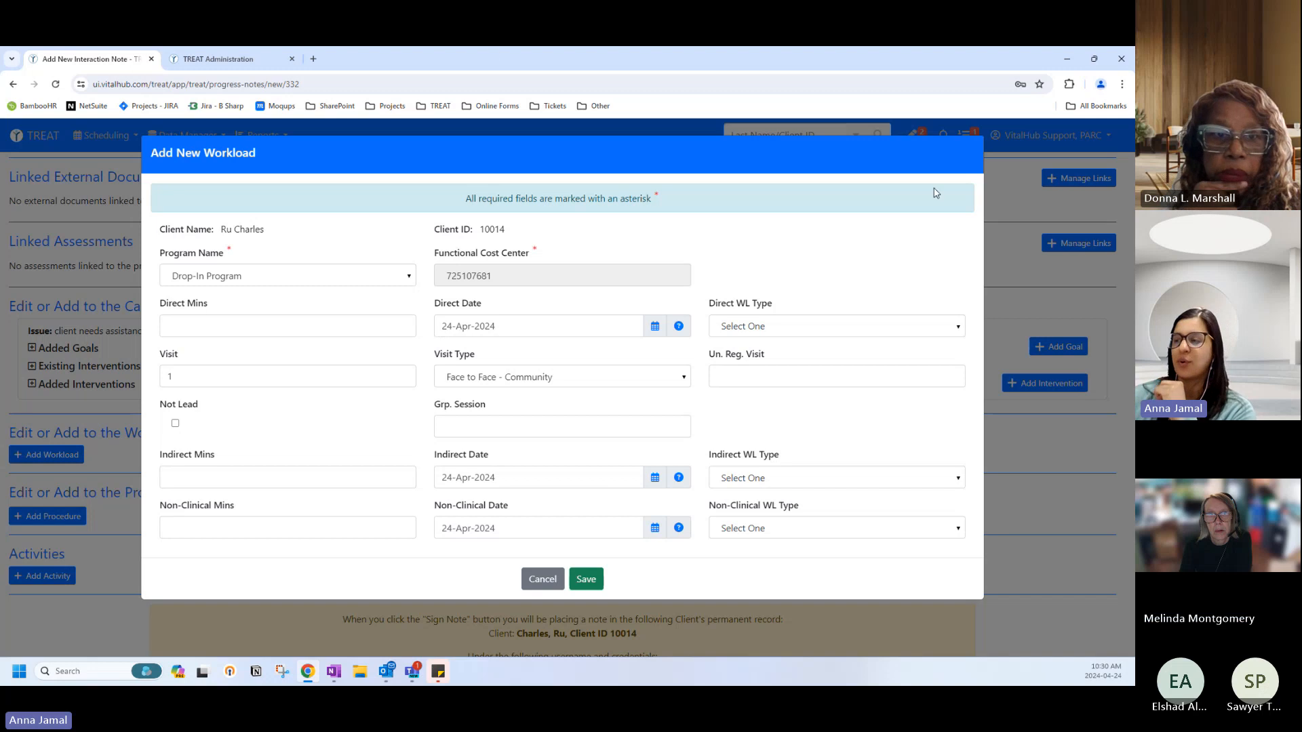
Discard the workload entry, delete the draft interaction note, and go back to the home dashboard.
{"action": "left_click", "coordinate": [537, 578]}
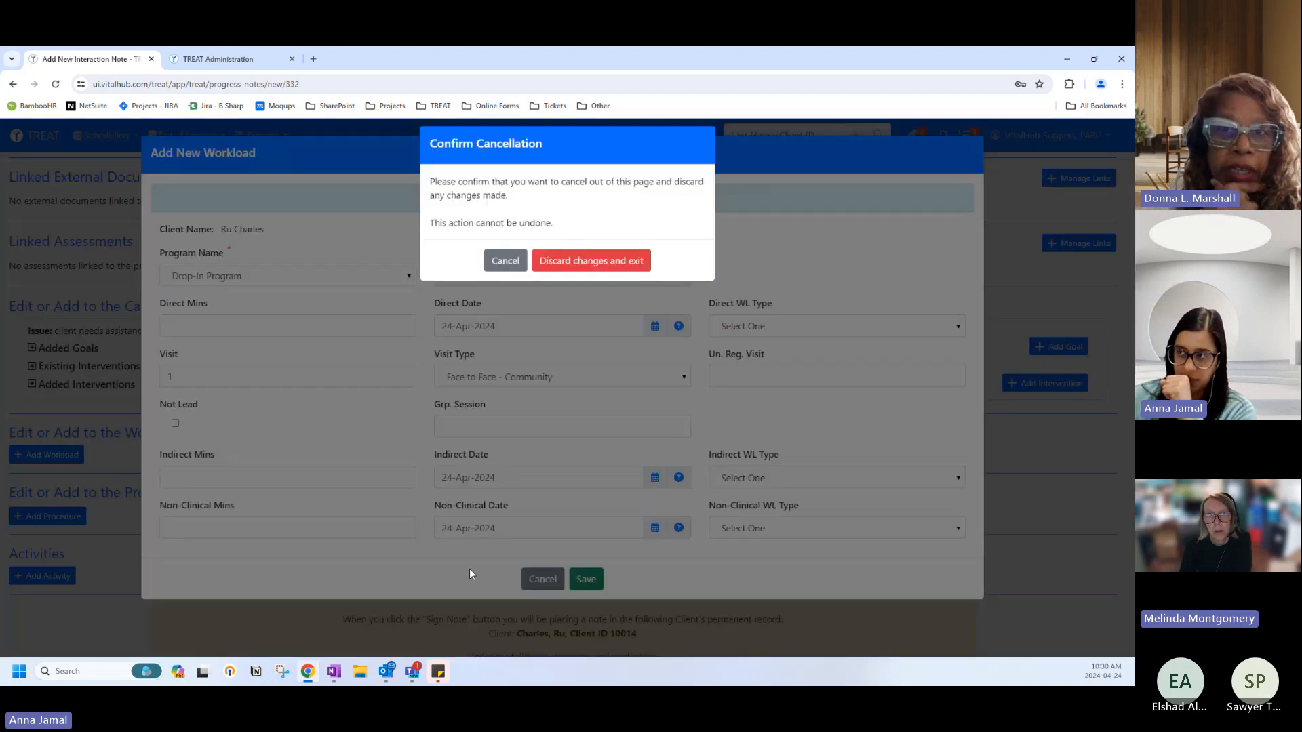
{"action": "left_click", "coordinate": [597, 271]}
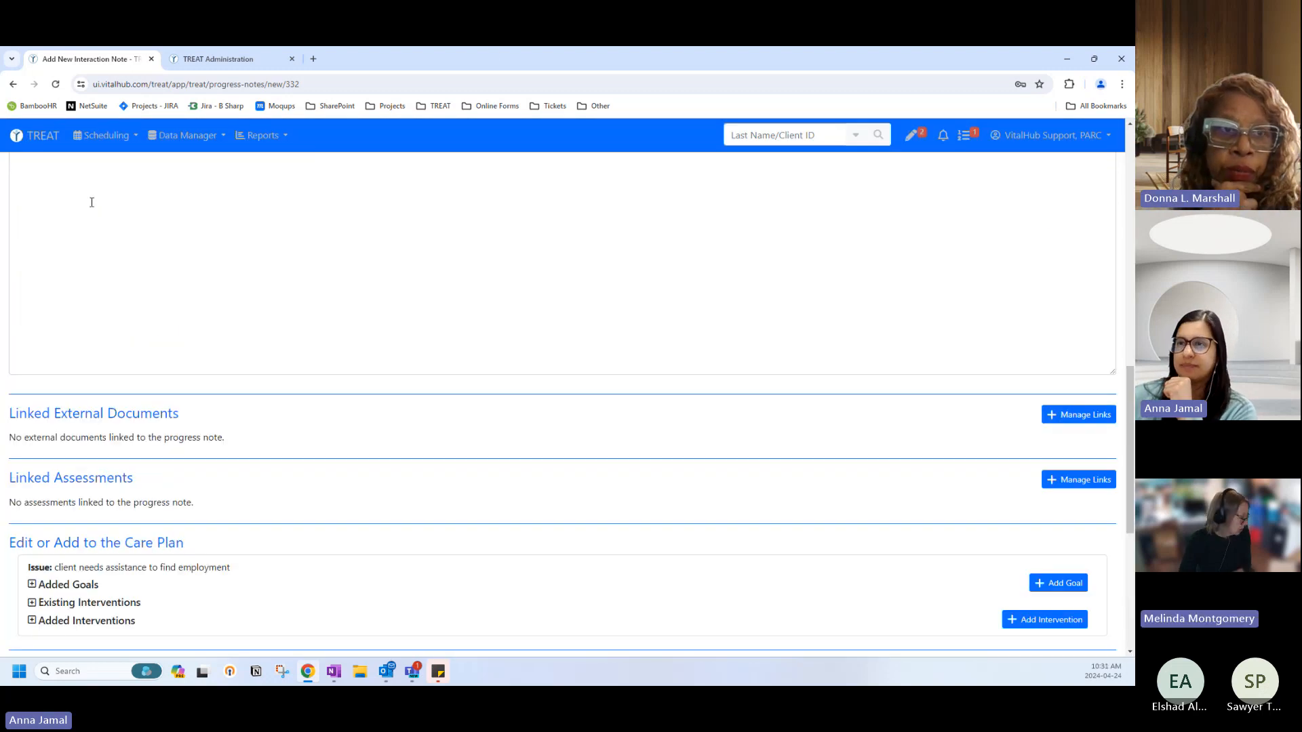
{"action": "scroll", "coordinate": [461, 565], "scroll_direction": "down", "scroll_amount": 6}
{"action": "left_click", "coordinate": [646, 589]}
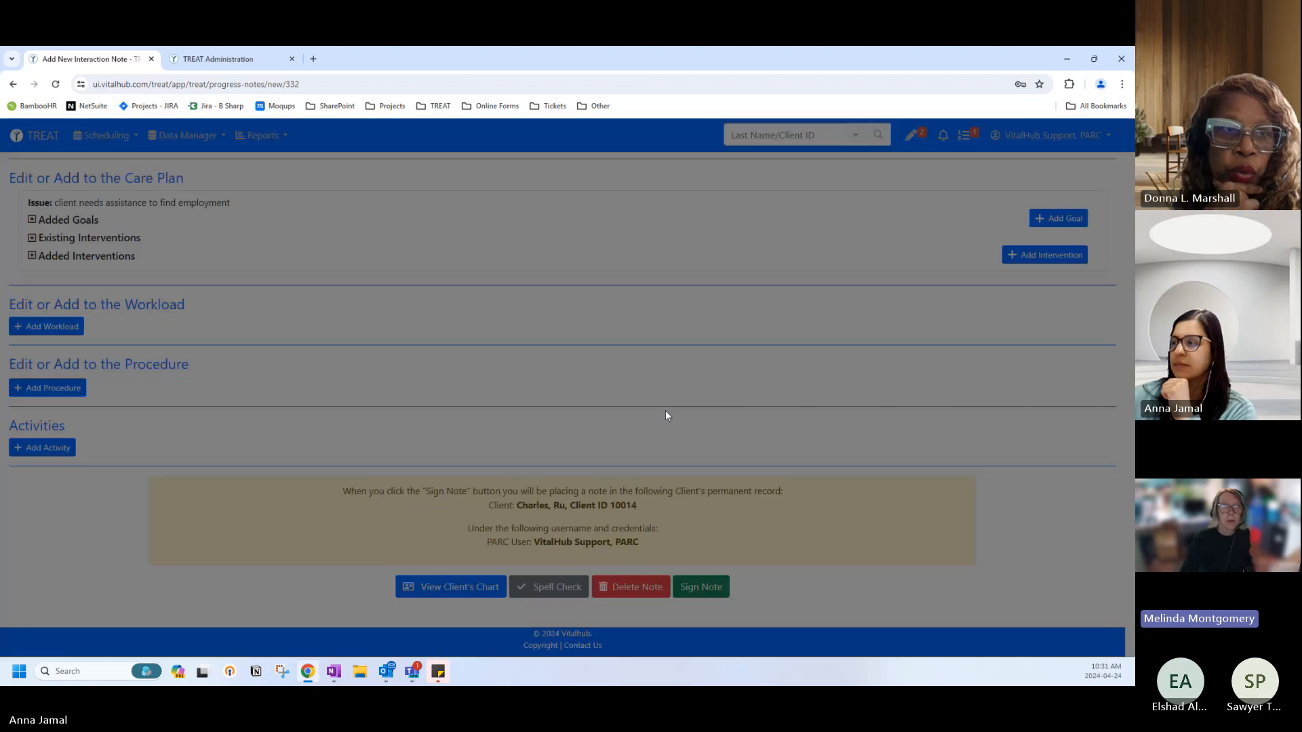
{"action": "left_click", "coordinate": [586, 254]}
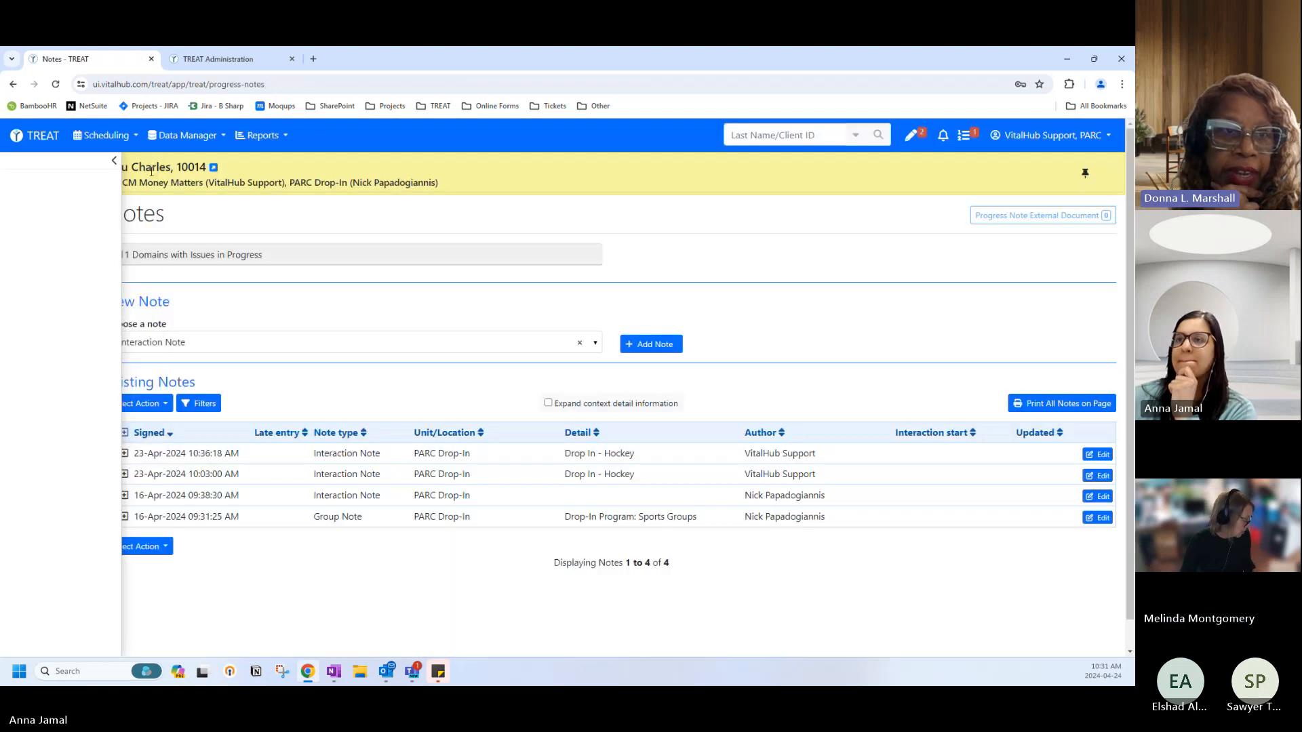
{"action": "left_click", "coordinate": [28, 143]}
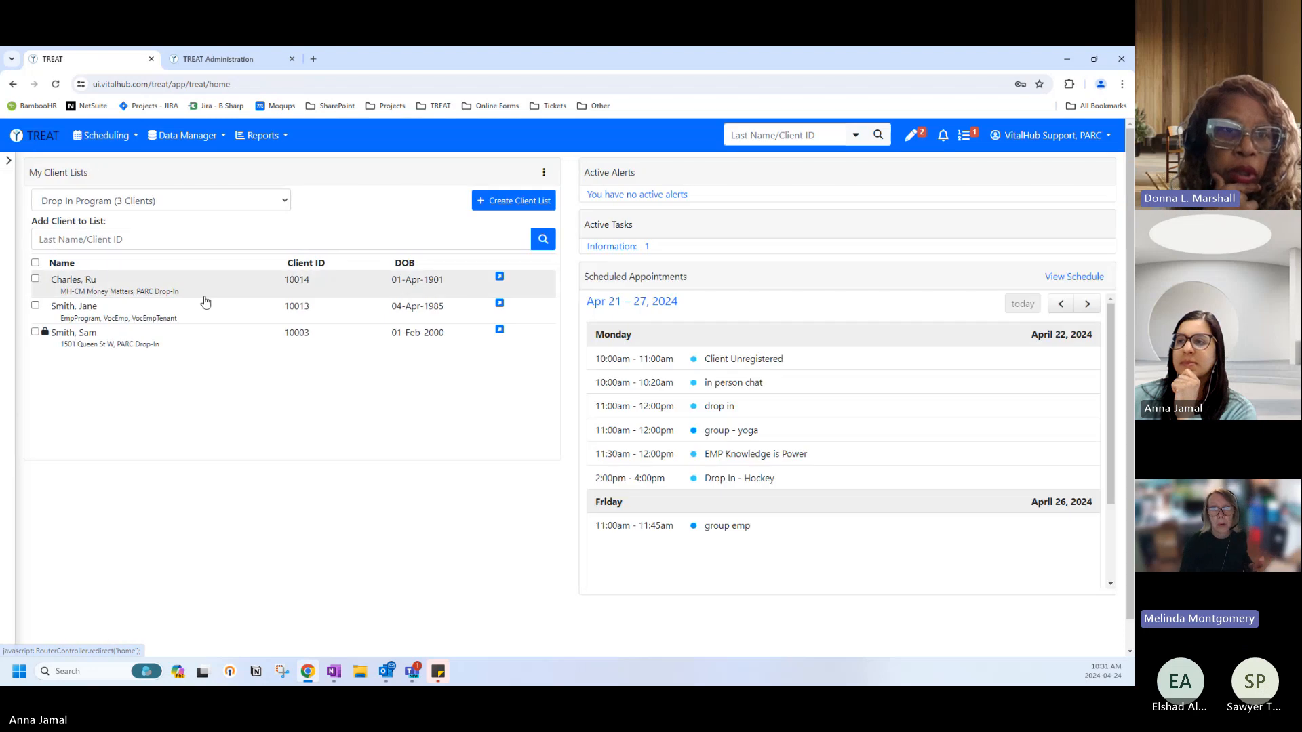
{"action": "left_click", "coordinate": [166, 201]}
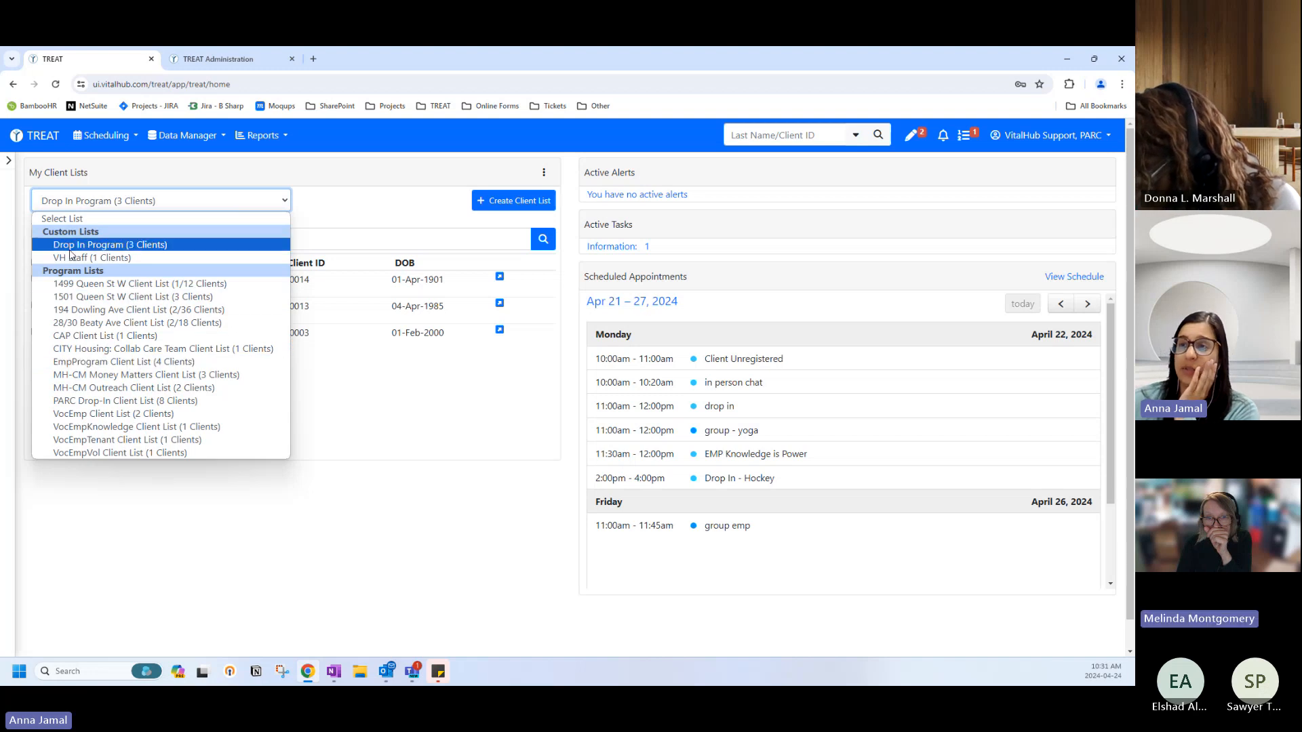
{"action": "left_click", "coordinate": [150, 180]}
{"action": "left_click", "coordinate": [169, 179]}
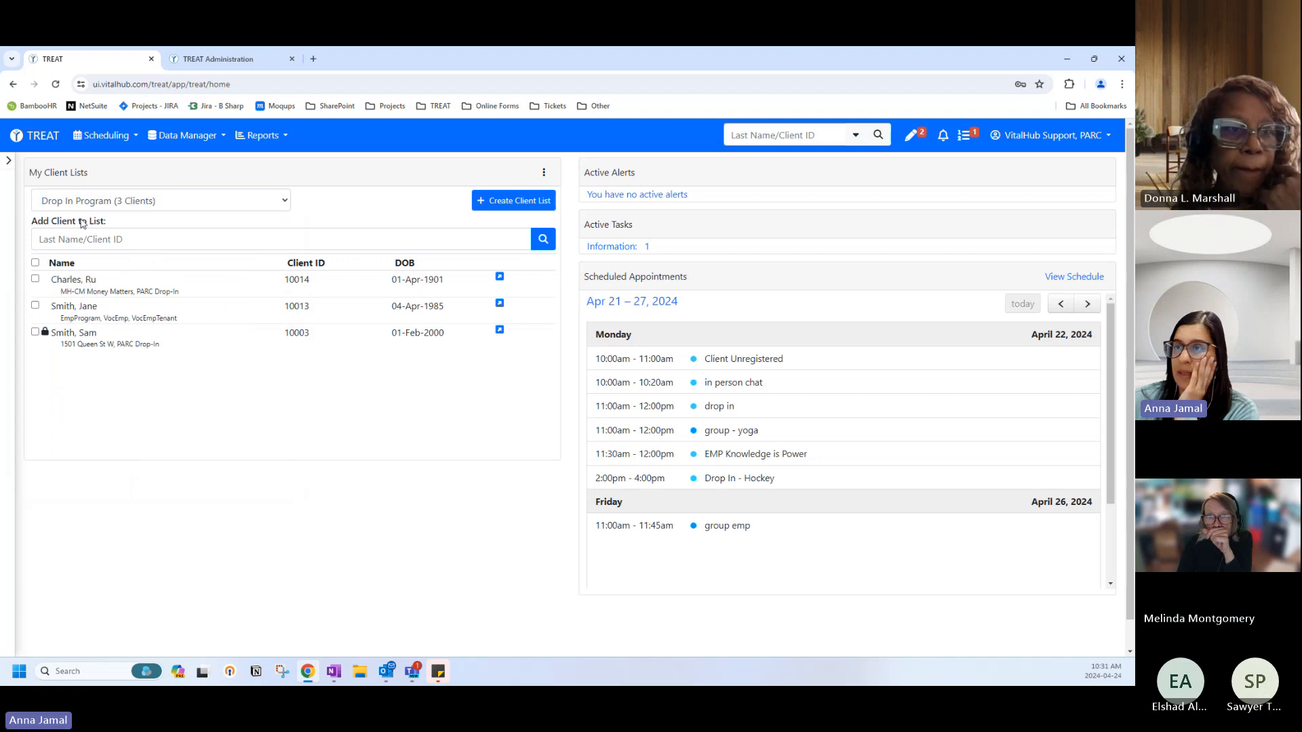
{"action": "left_click", "coordinate": [92, 202]}
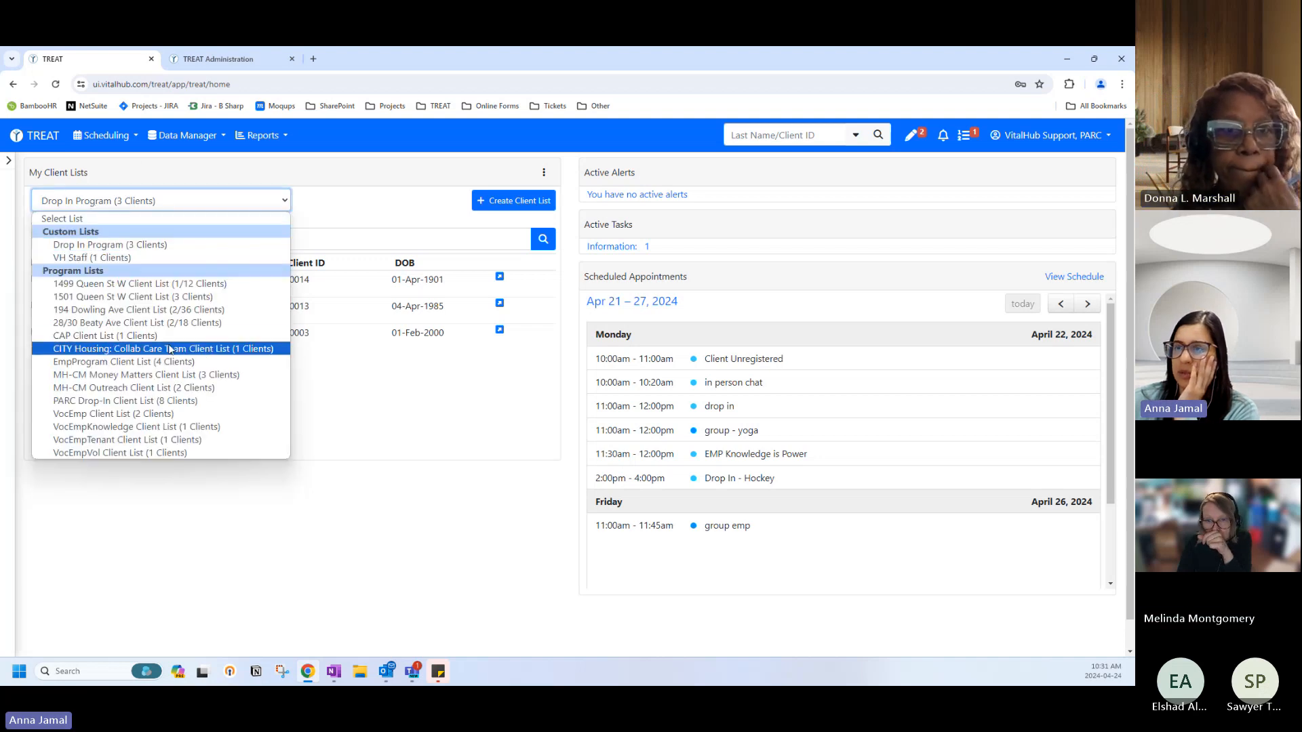
{"action": "left_click", "coordinate": [86, 363]}
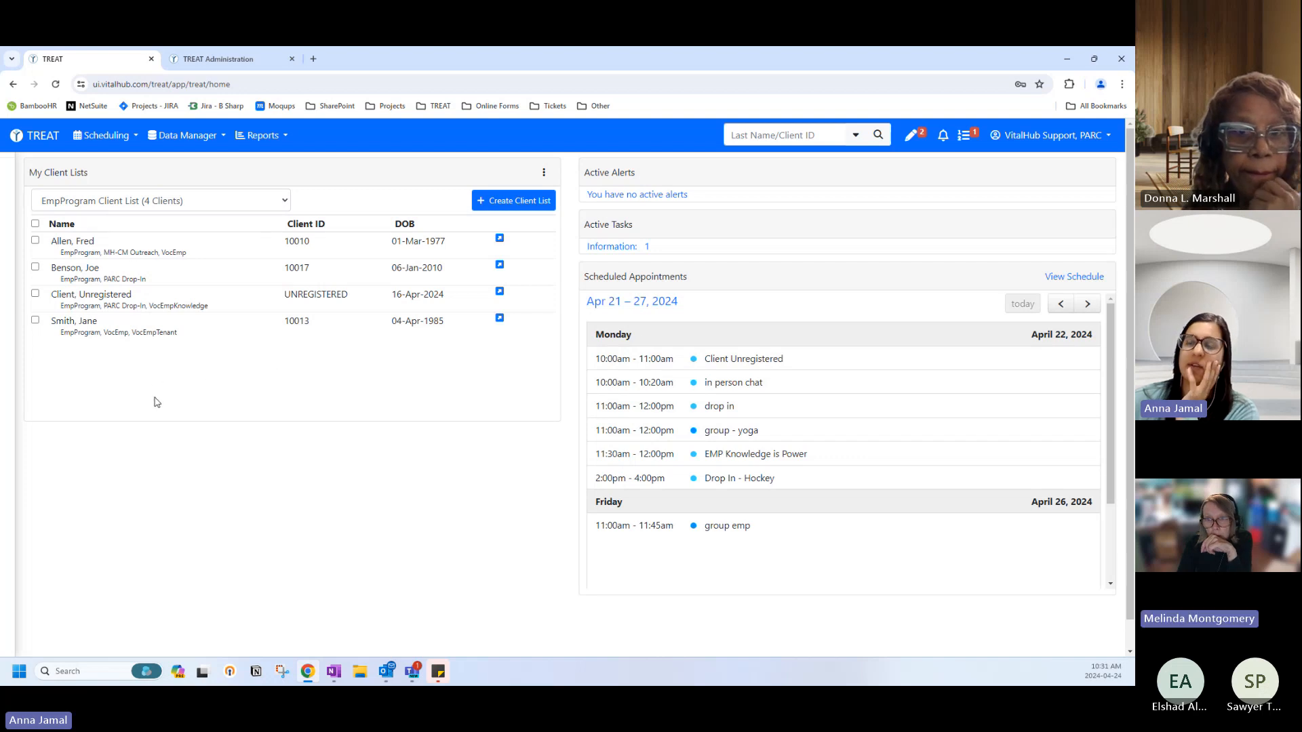
{"action": "left_click", "coordinate": [122, 197]}
{"action": "key", "text": "Escape"}
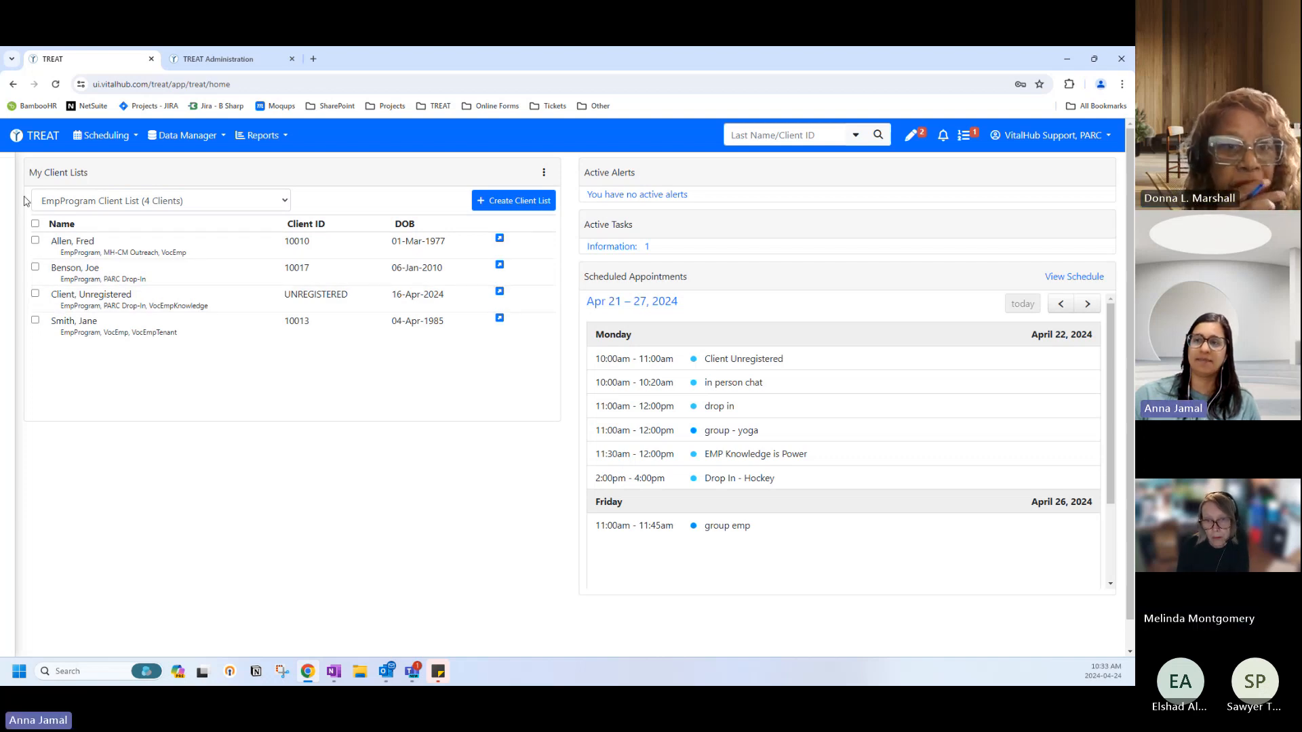
Start a Client Appointment for a single client, then abandon it and return home.
{"action": "left_click", "coordinate": [35, 240]}
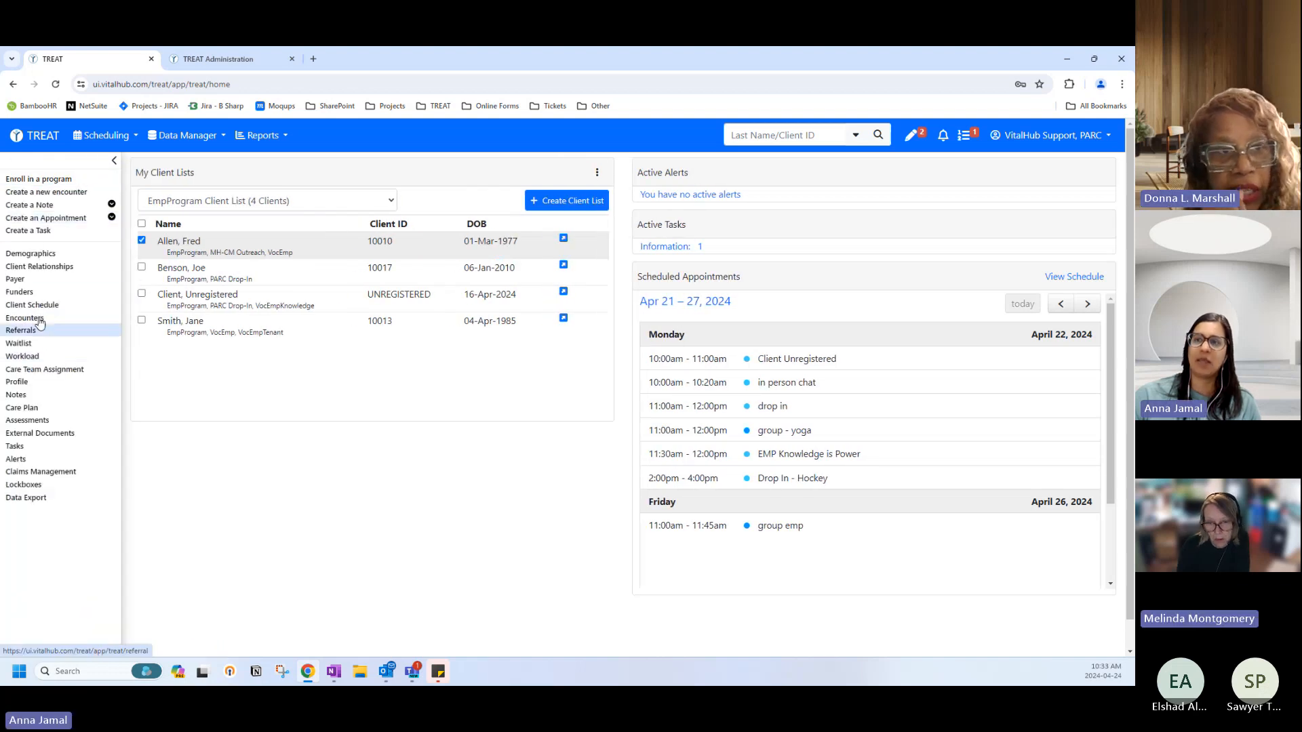
{"action": "left_click", "coordinate": [46, 218]}
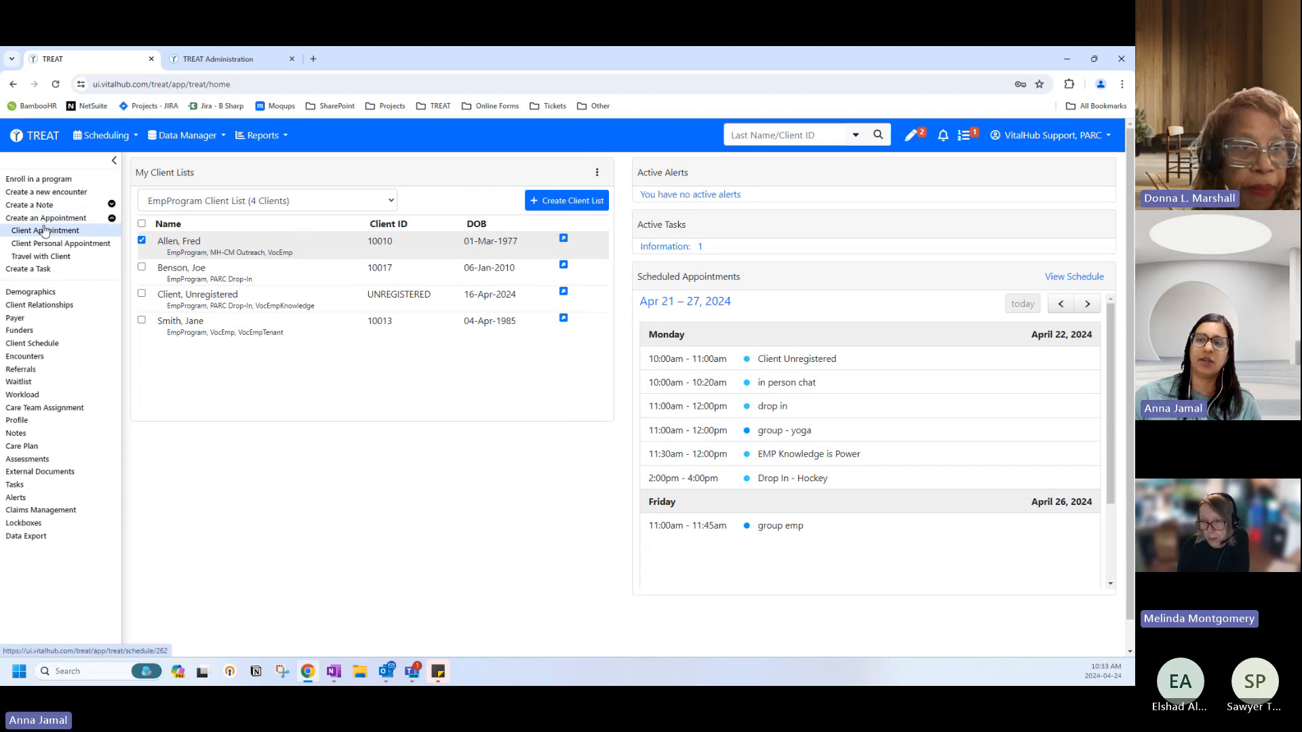
{"action": "left_click", "coordinate": [41, 231]}
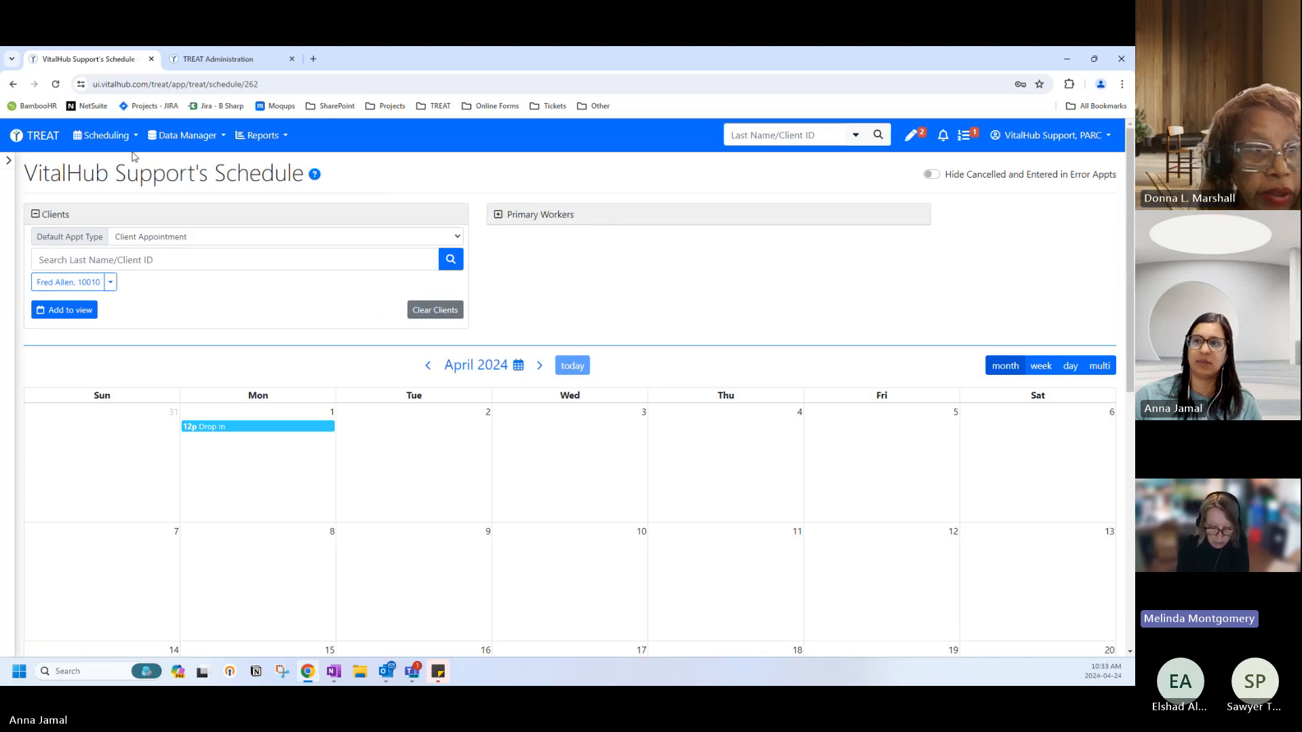
{"action": "left_click", "coordinate": [36, 135]}
{"action": "left_click", "coordinate": [113, 206]}
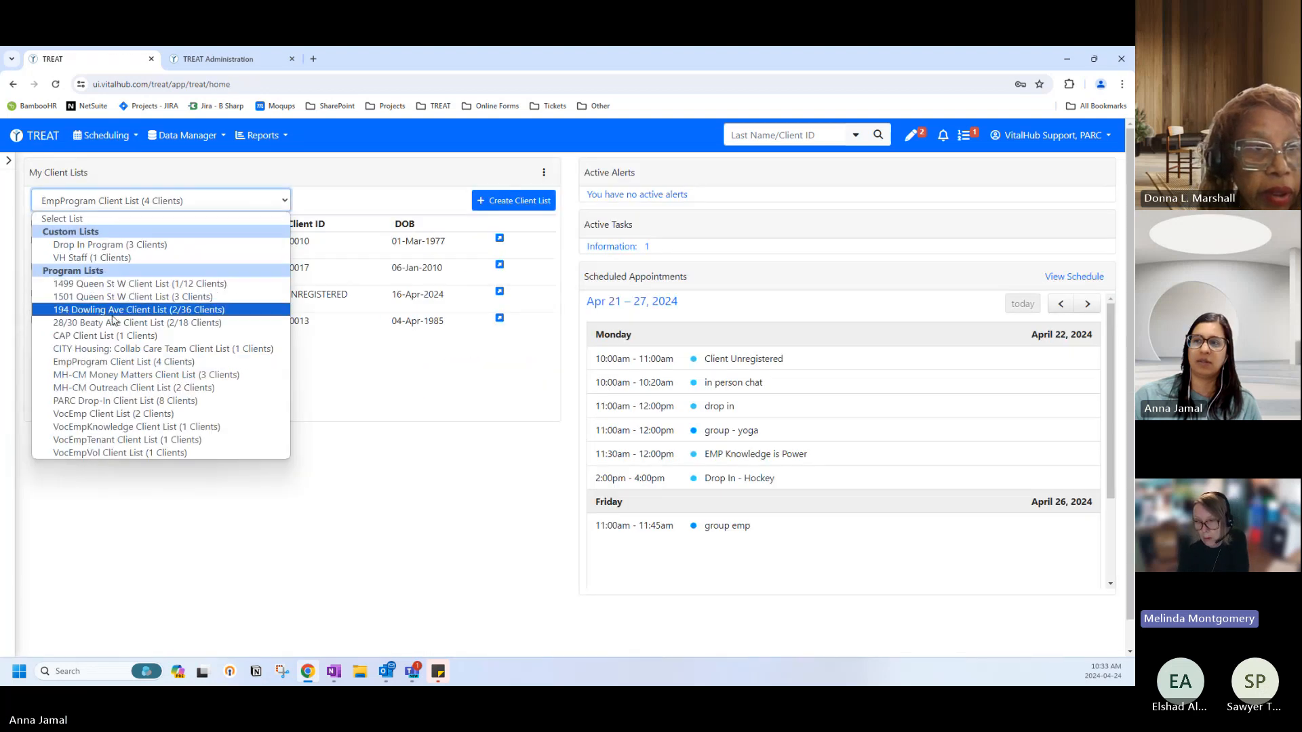
{"action": "left_click", "coordinate": [112, 311]}
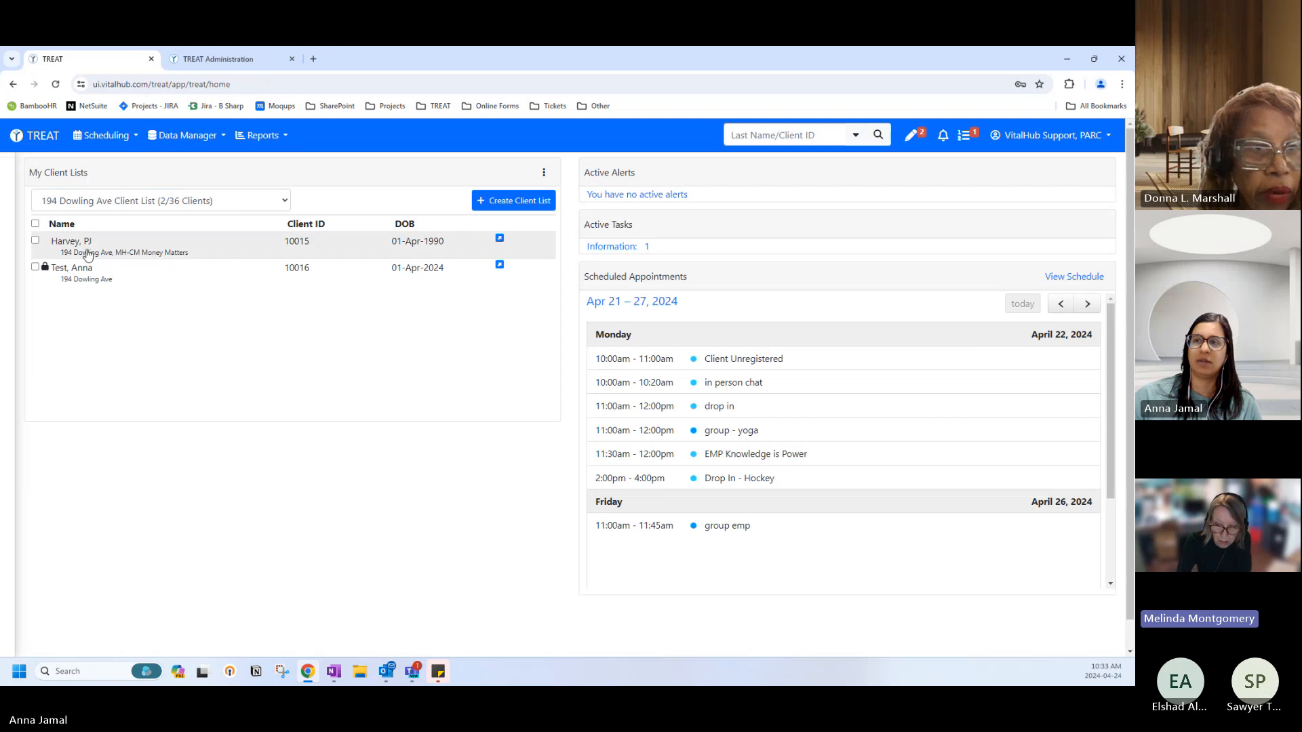
{"action": "left_click", "coordinate": [65, 249]}
{"action": "left_click", "coordinate": [186, 268]}
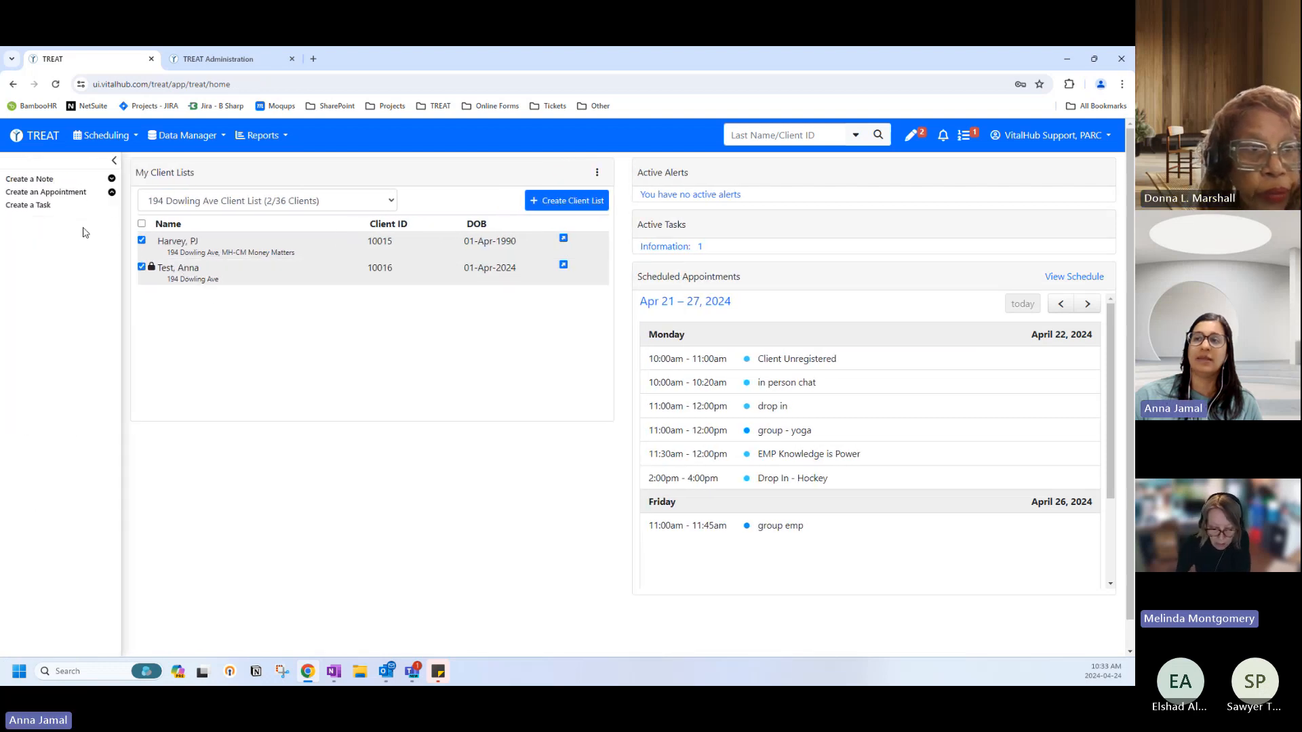
{"action": "left_click", "coordinate": [67, 193]}
{"action": "left_click", "coordinate": [69, 207]}
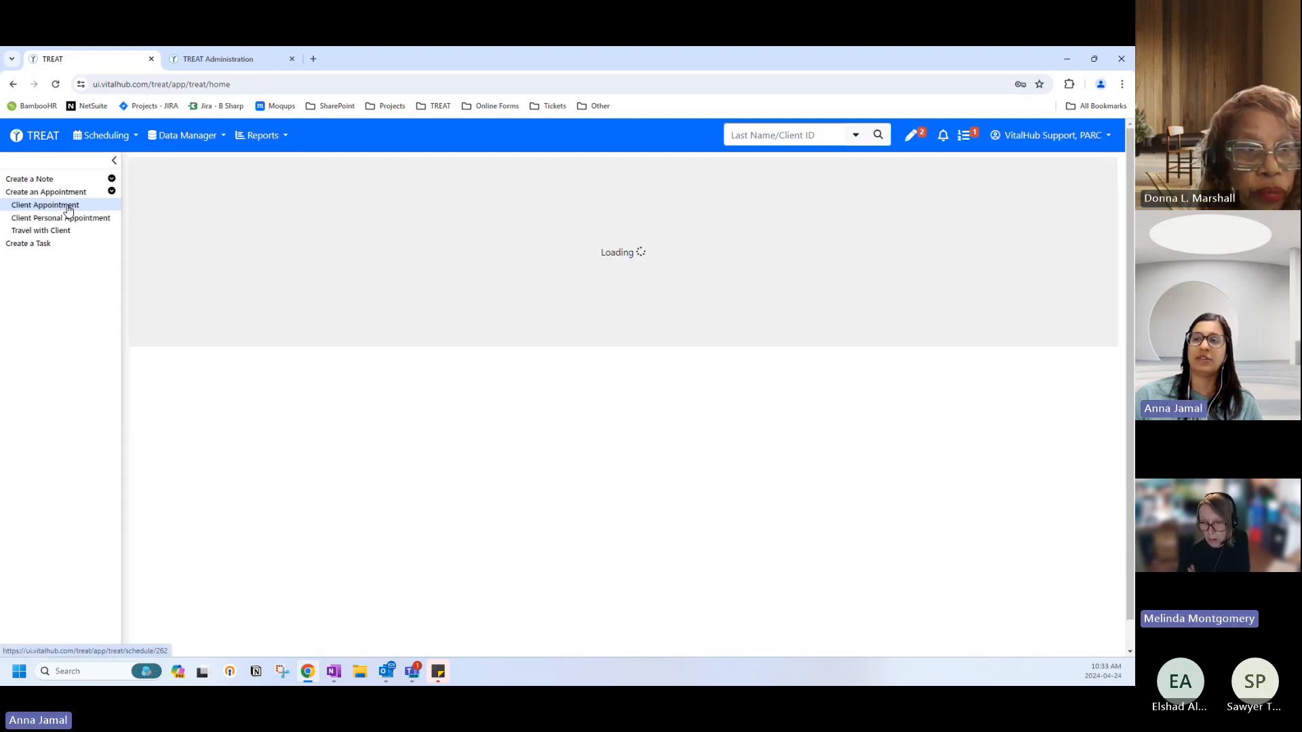
In week view, book the 8:00–9:00 slot on Wednesday 24 April 2024.
{"action": "scroll", "coordinate": [451, 508], "scroll_direction": "down", "scroll_amount": 3}
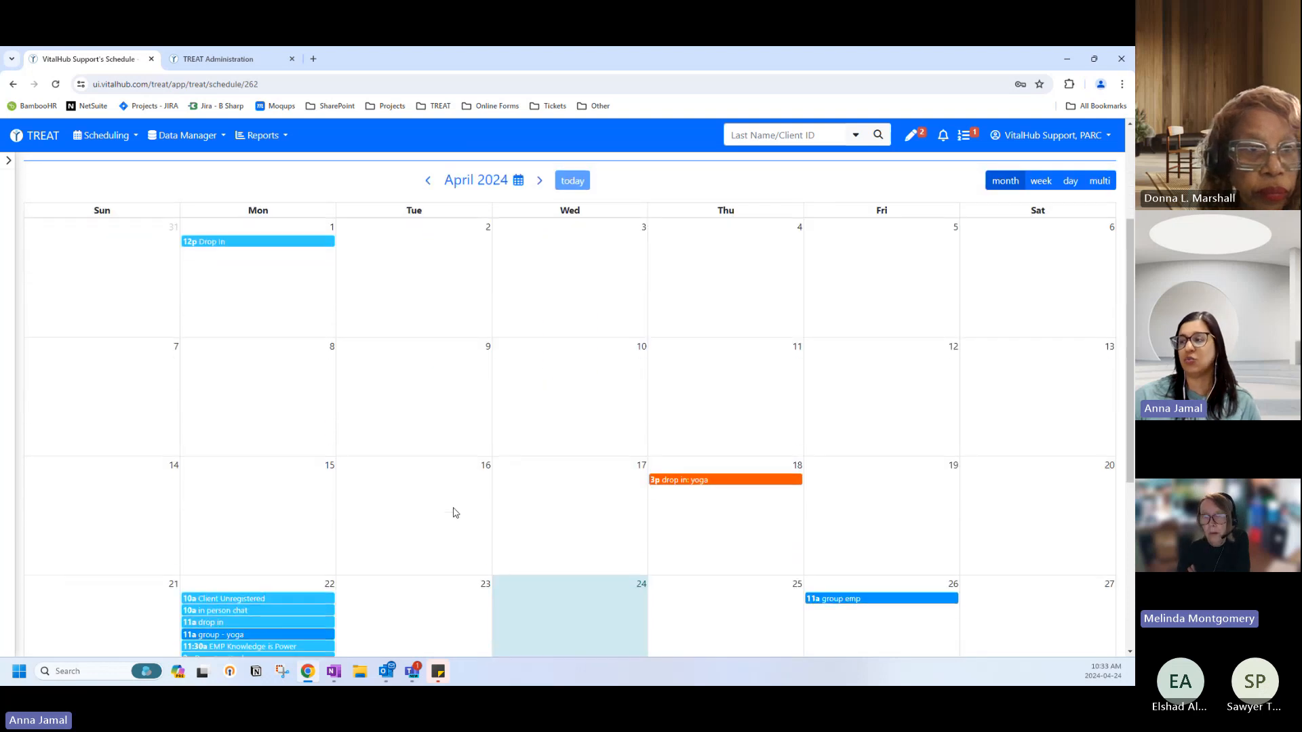
{"action": "scroll", "coordinate": [454, 513], "scroll_direction": "down", "scroll_amount": 2}
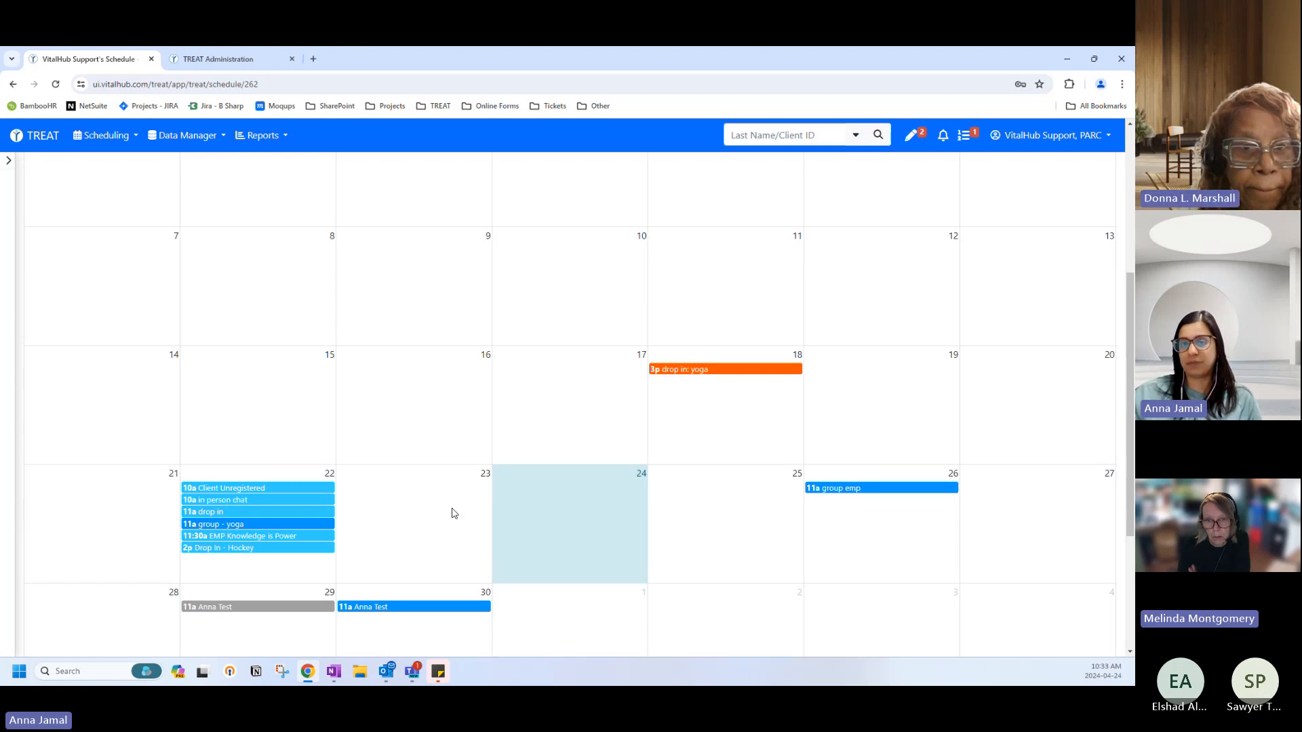
{"action": "scroll", "coordinate": [692, 505], "scroll_direction": "up", "scroll_amount": 3}
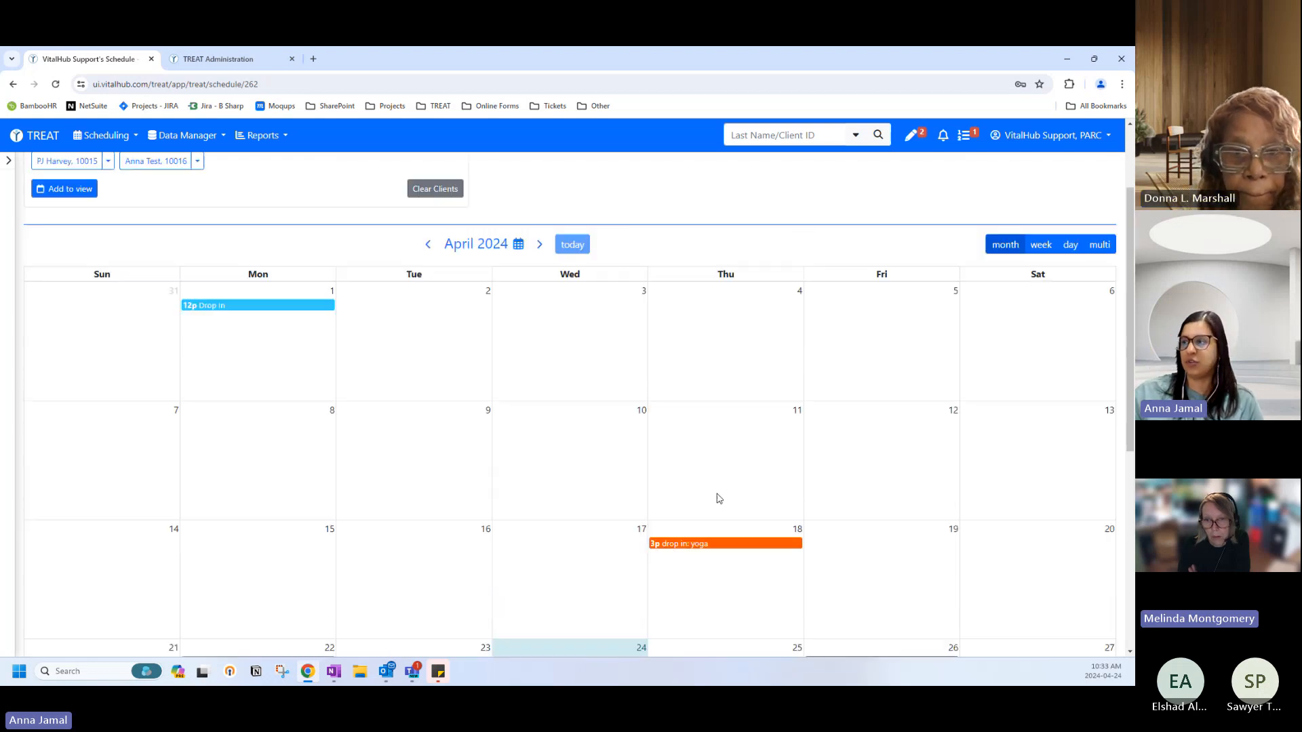
{"action": "left_click", "coordinate": [1046, 252]}
{"action": "scroll", "coordinate": [576, 397], "scroll_direction": "down", "scroll_amount": 2}
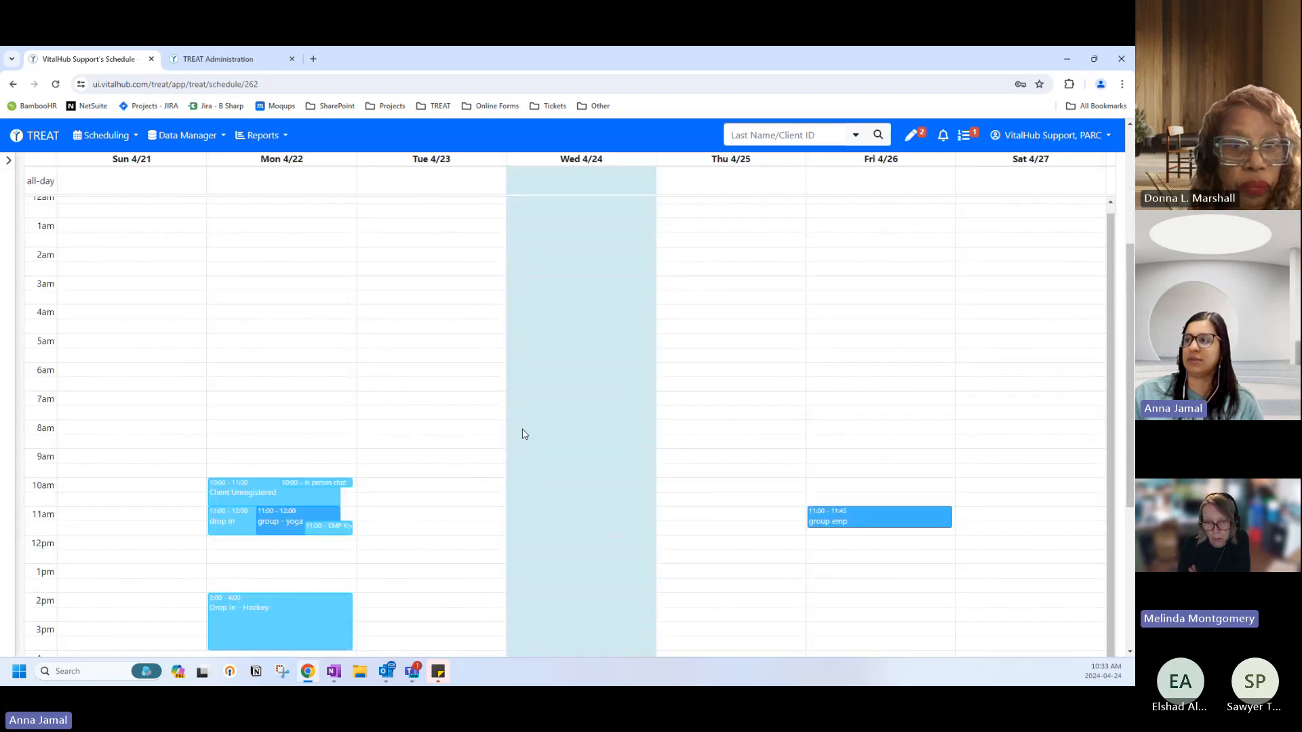
{"action": "left_click_drag", "start_coordinate": [522, 436], "coordinate": [523, 451]}
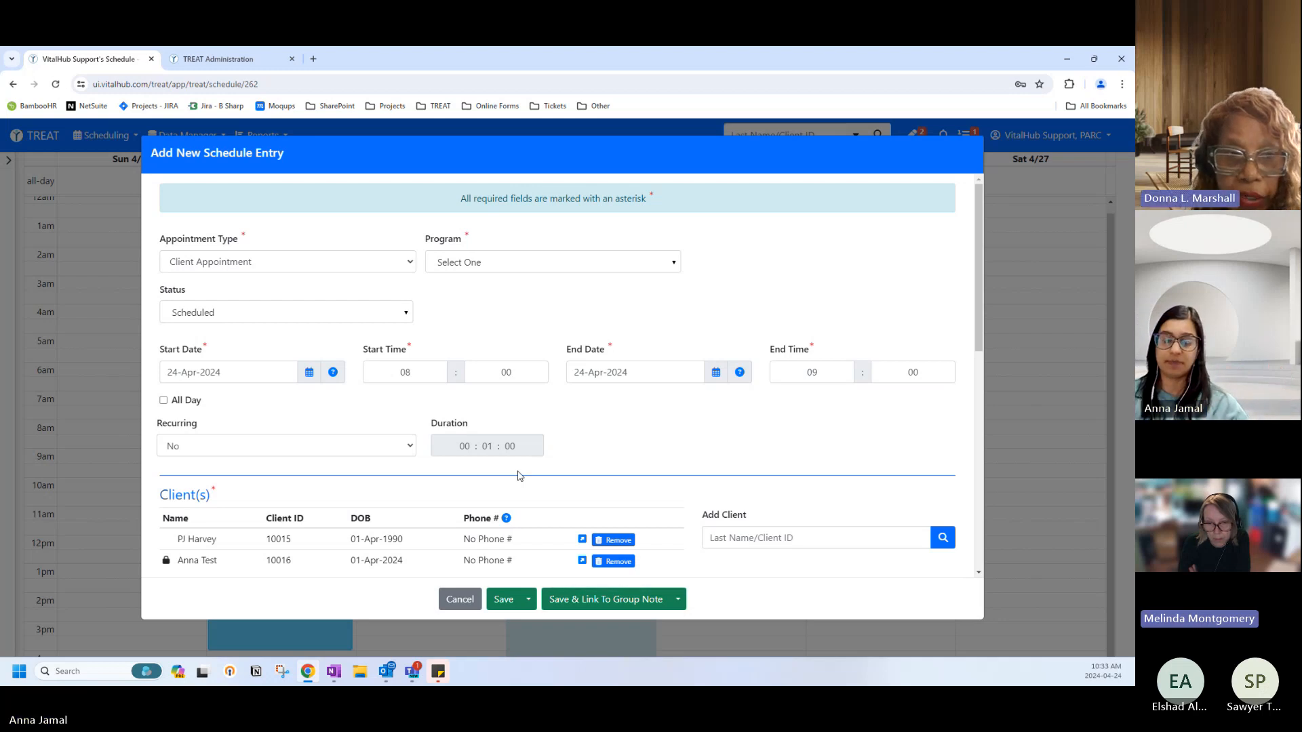
Set the appointment status to Attended and program to Employment Program: Knowledge Is Power.
{"action": "left_click", "coordinate": [274, 319]}
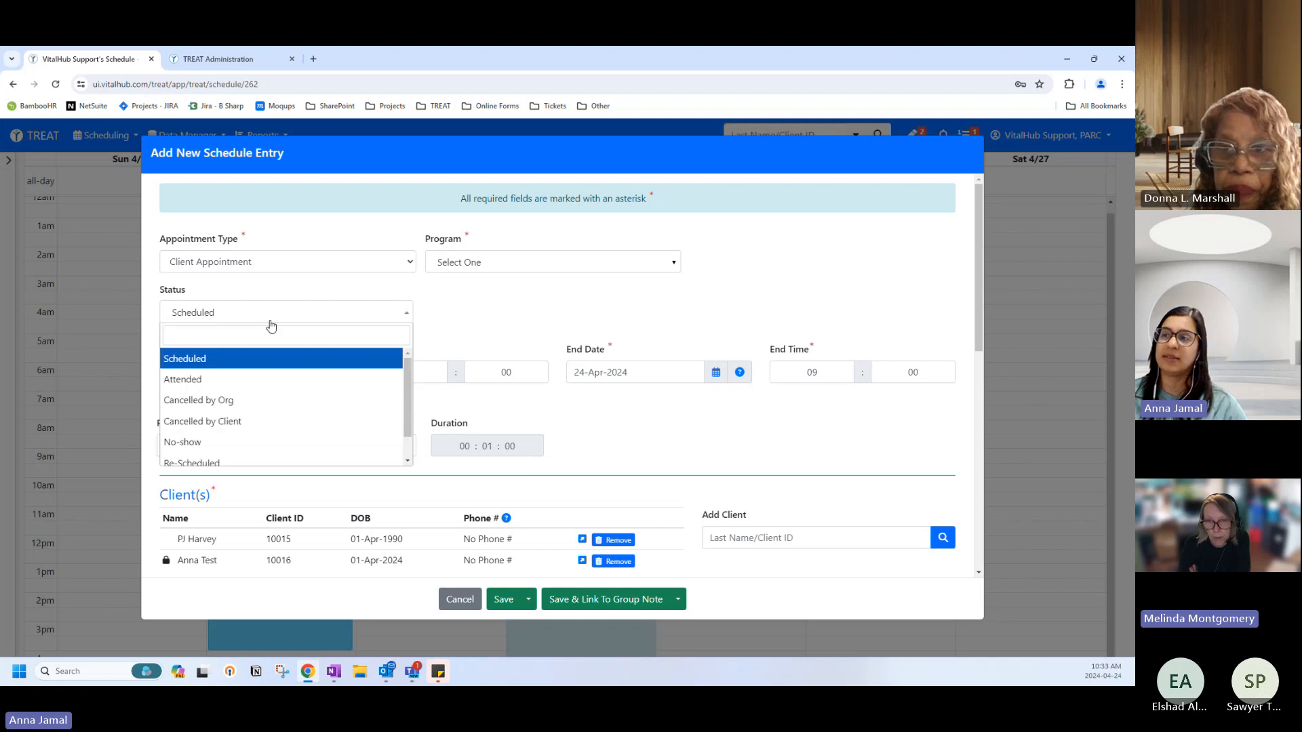
{"action": "left_click", "coordinate": [228, 381]}
{"action": "left_click", "coordinate": [486, 313]}
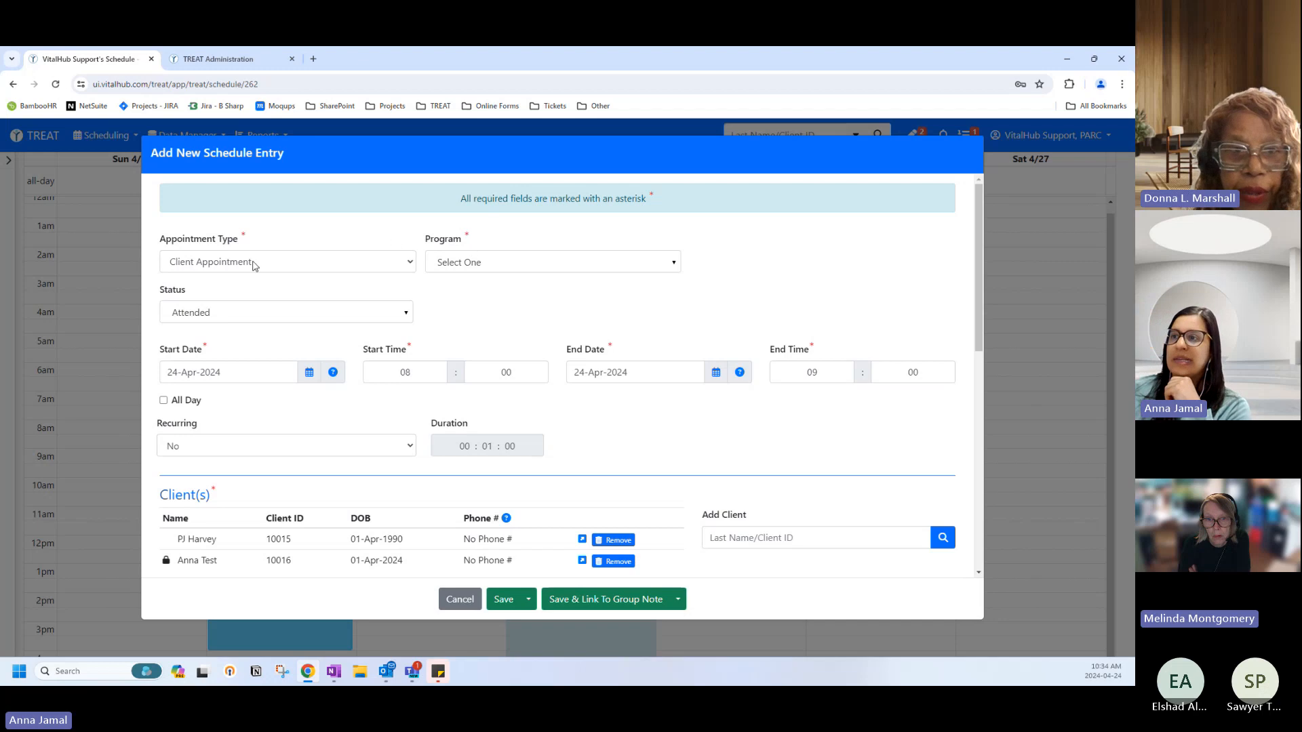
{"action": "left_click", "coordinate": [442, 267]}
{"action": "scroll", "coordinate": [456, 348], "scroll_direction": "down", "scroll_amount": 3}
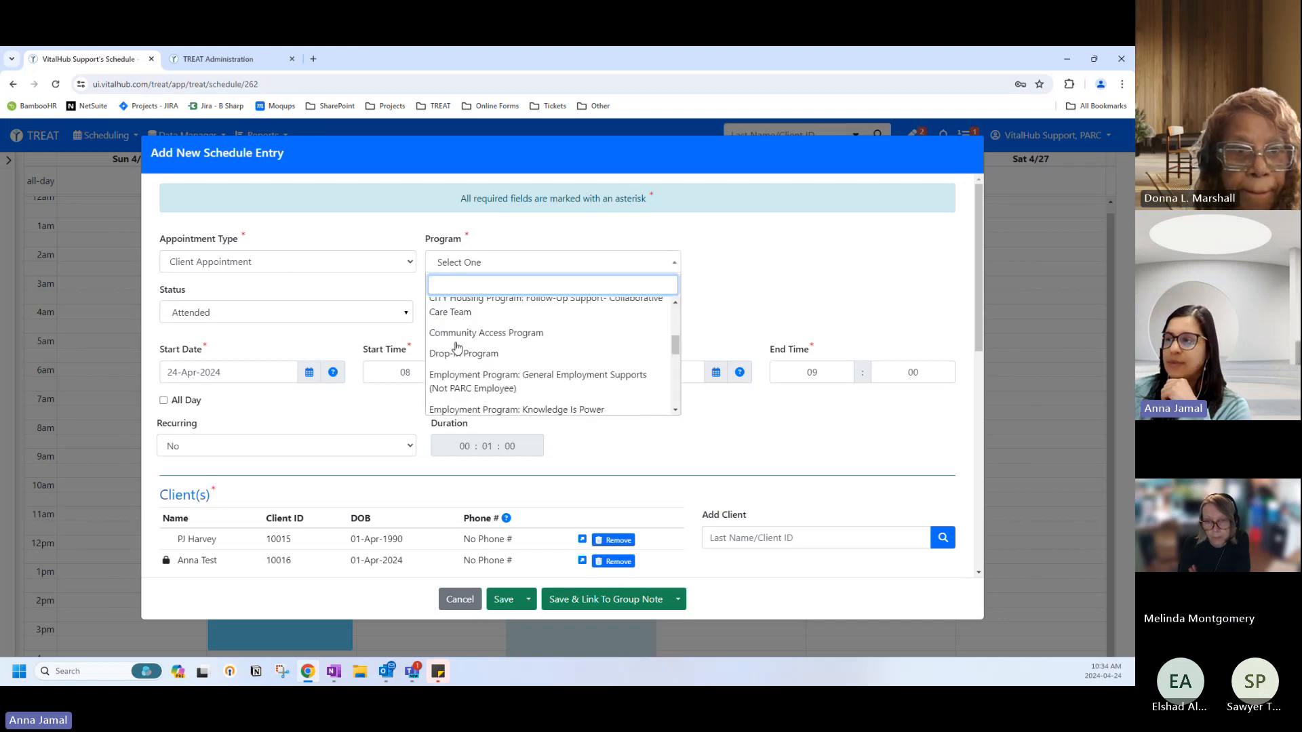
{"action": "scroll", "coordinate": [467, 354], "scroll_direction": "up", "scroll_amount": 4}
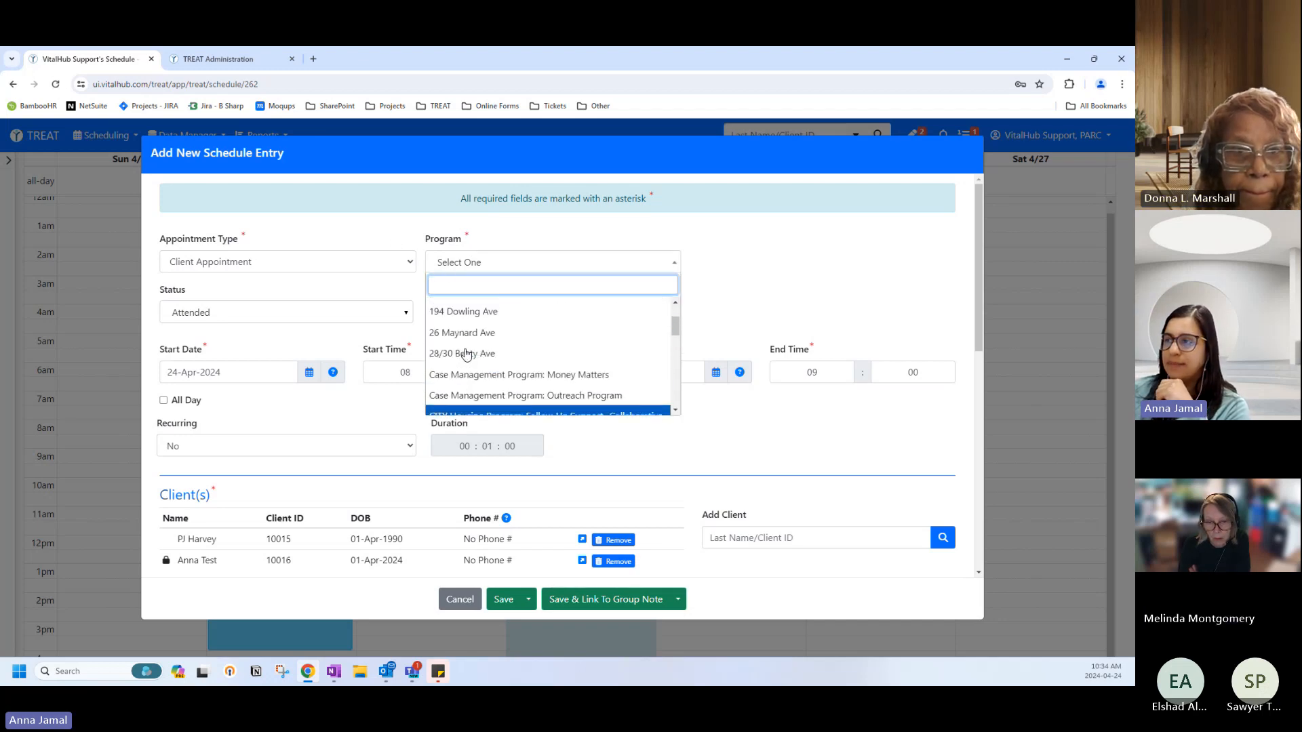
{"action": "scroll", "coordinate": [470, 356], "scroll_direction": "down", "scroll_amount": 4}
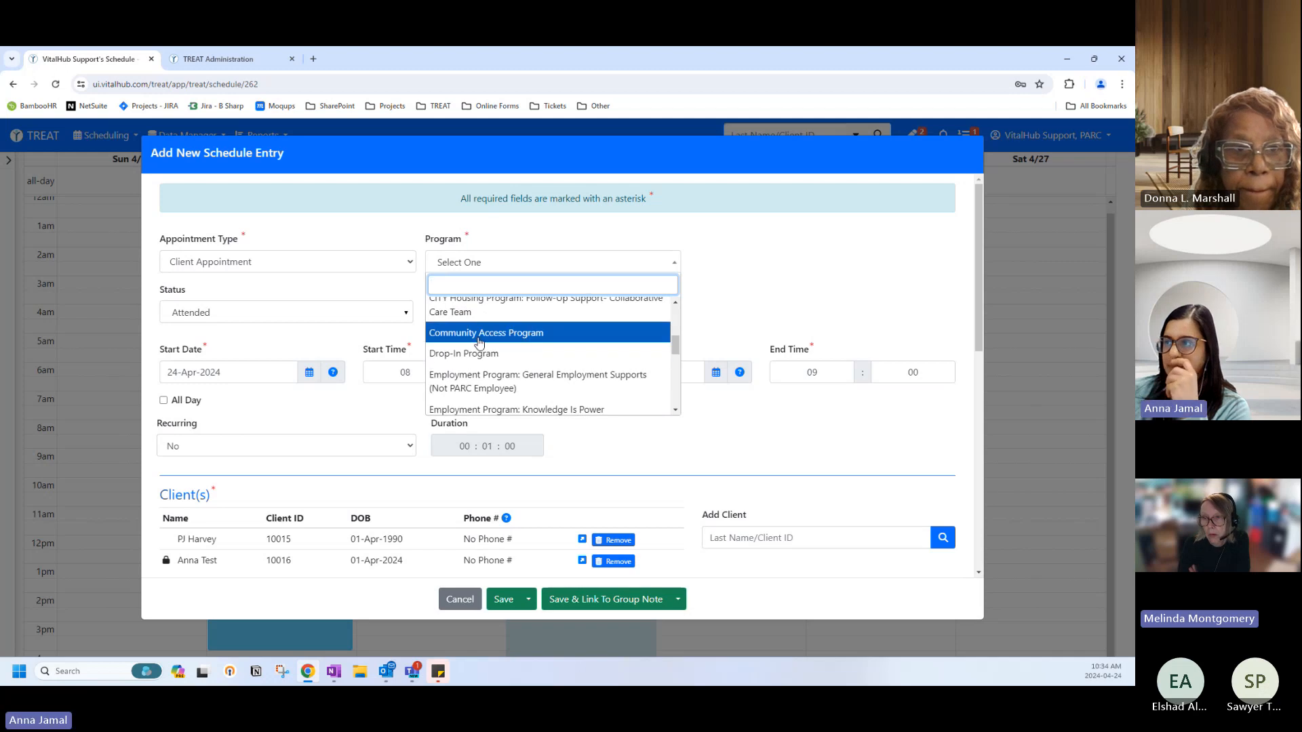
{"action": "scroll", "coordinate": [456, 352], "scroll_direction": "down", "scroll_amount": 2}
{"action": "left_click", "coordinate": [455, 352]}
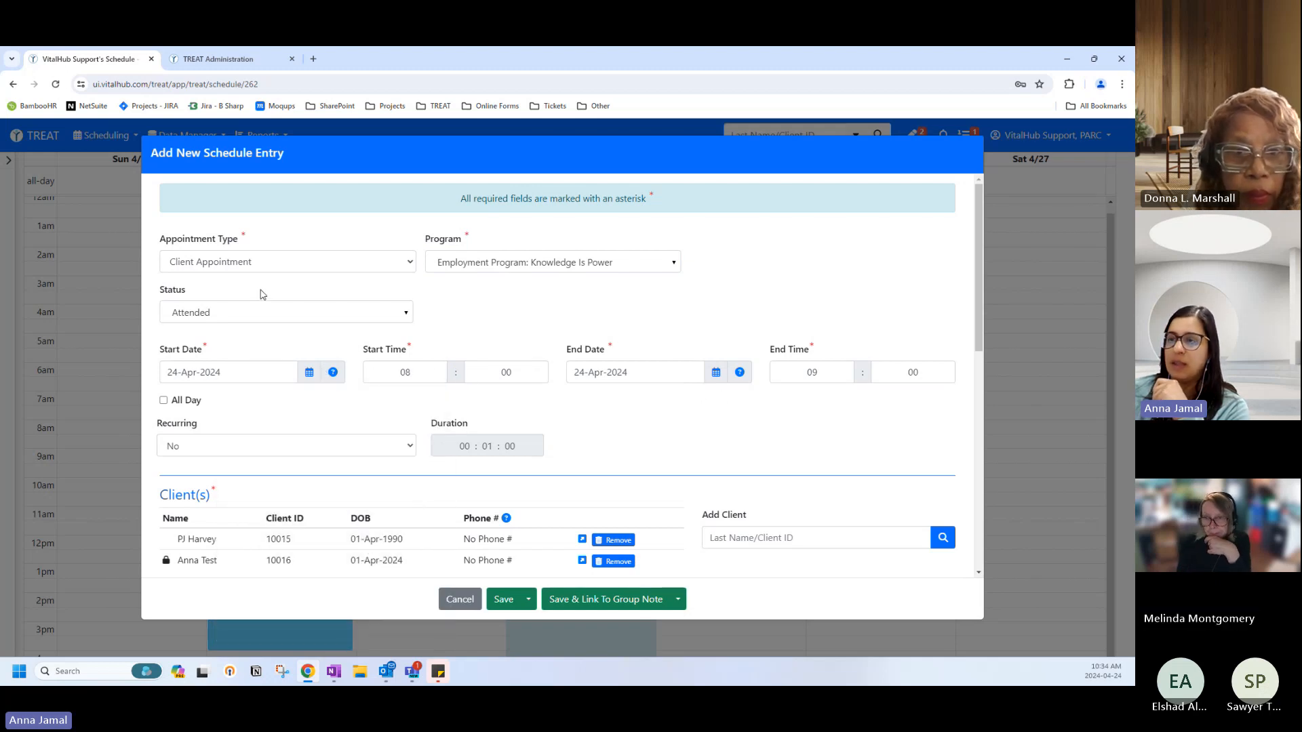
{"action": "scroll", "coordinate": [329, 351], "scroll_direction": "down", "scroll_amount": 3}
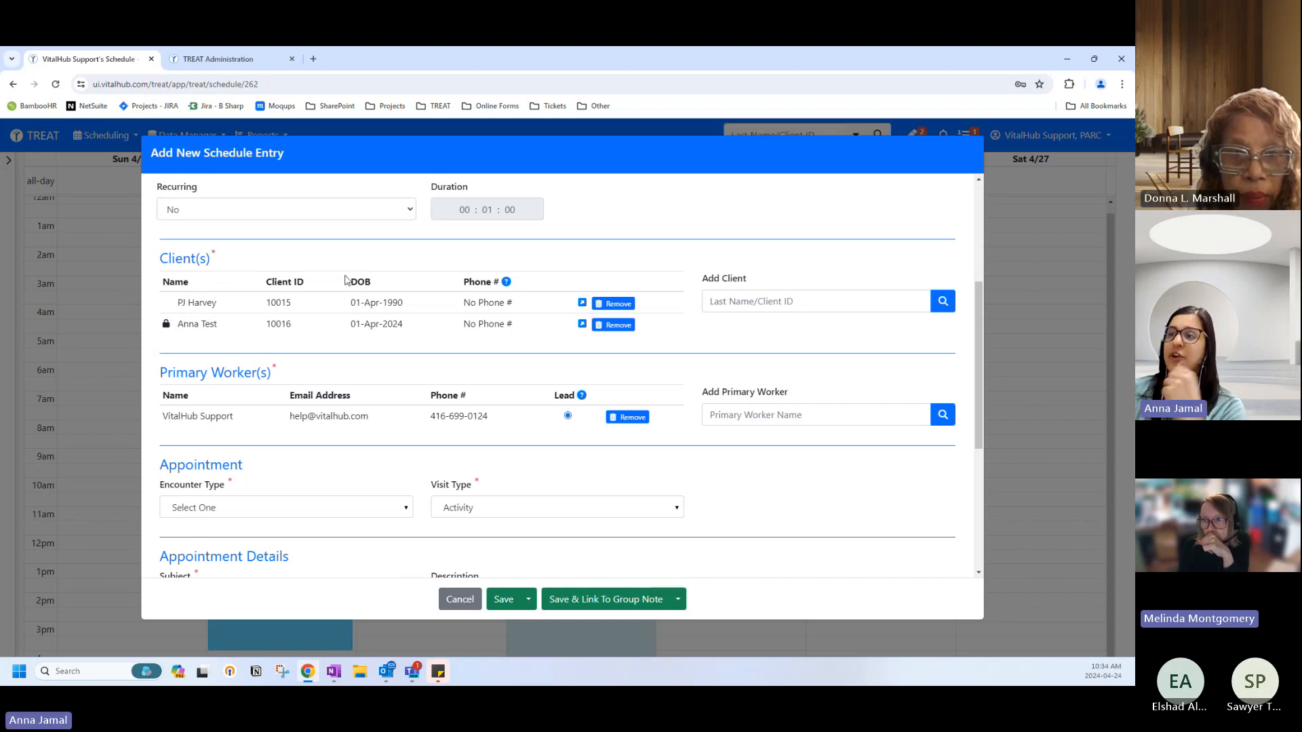
Remove the first client and add the first match from a surname search instead.
{"action": "left_click", "coordinate": [622, 309]}
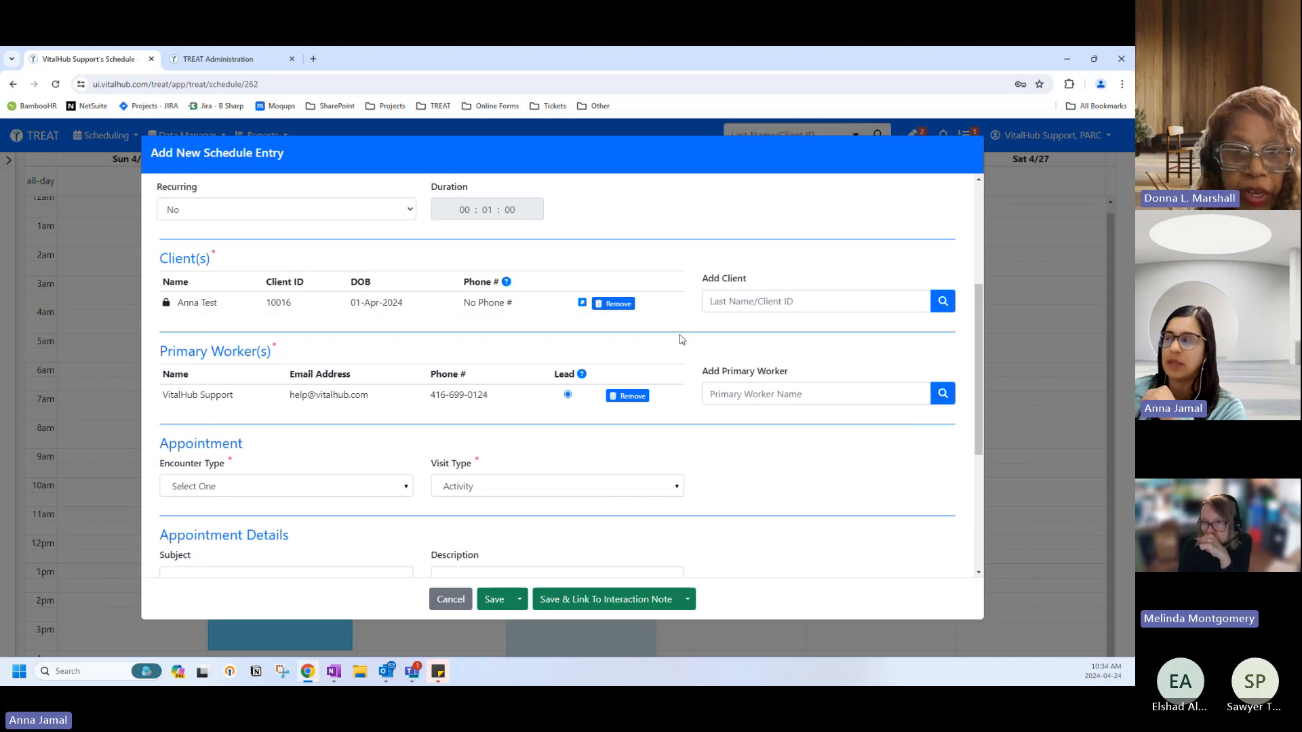
{"action": "left_click", "coordinate": [739, 301]}
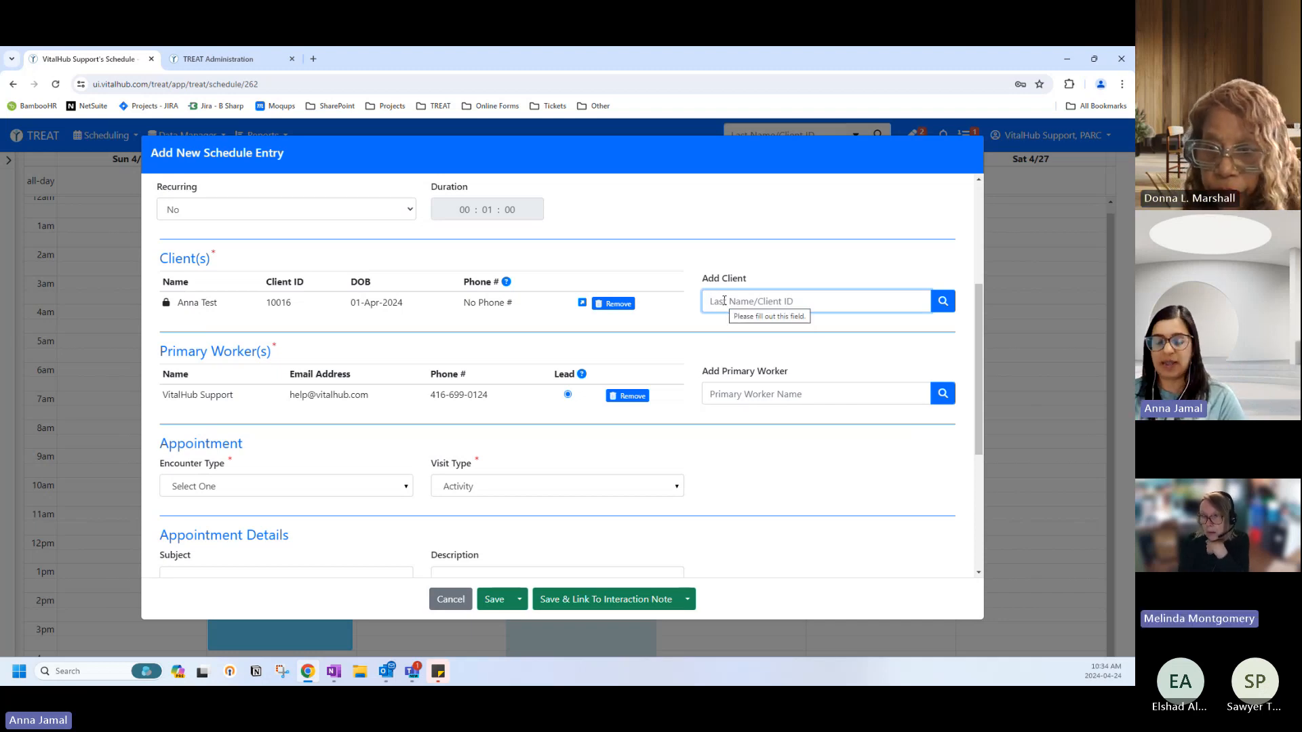
{"action": "type", "text": "smith"}
{"action": "key", "text": "Return"}
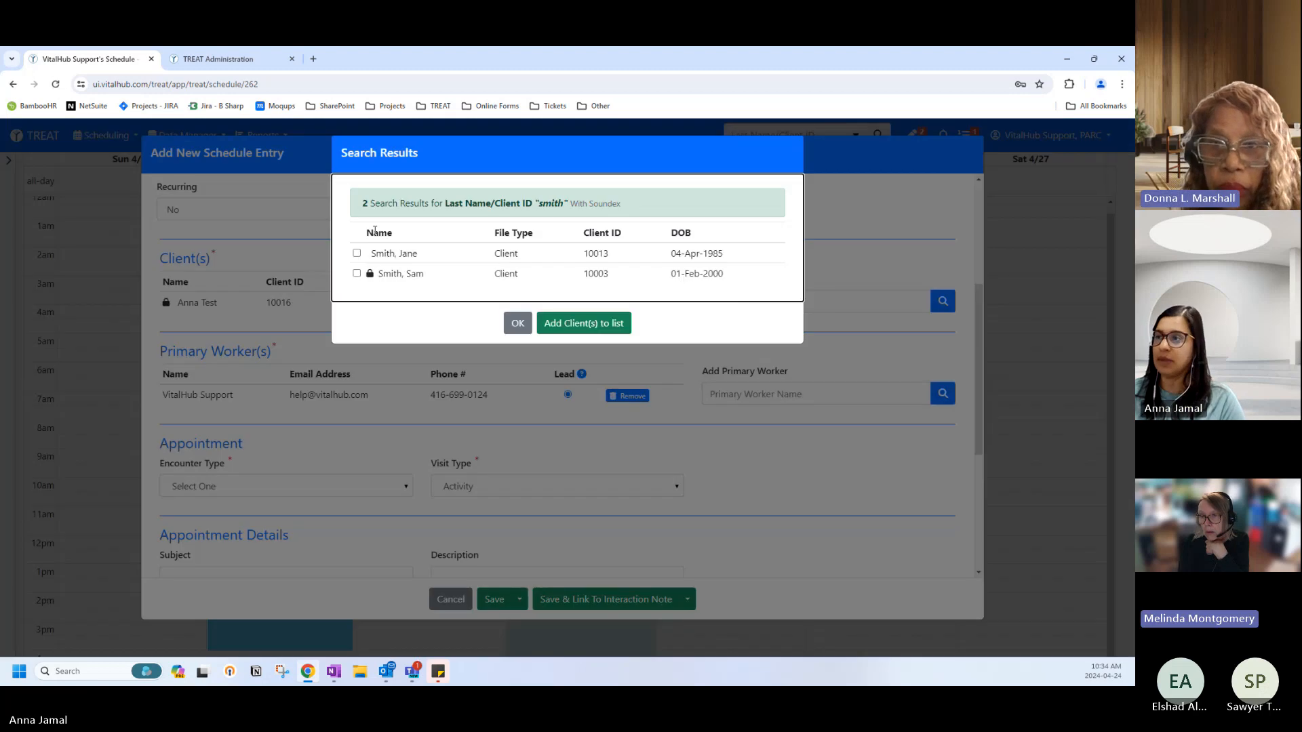
{"action": "left_click", "coordinate": [375, 253]}
{"action": "left_click", "coordinate": [541, 322]}
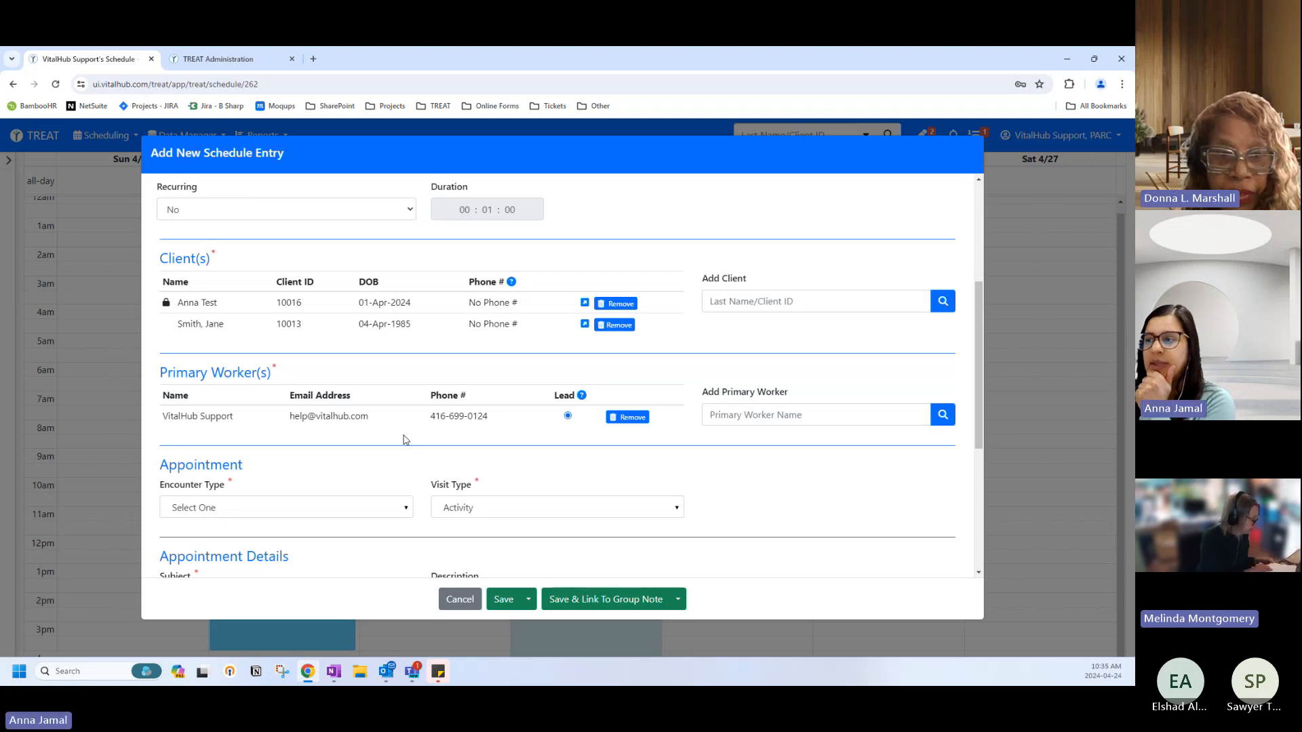
{"action": "scroll", "coordinate": [404, 440], "scroll_direction": "down", "scroll_amount": 3}
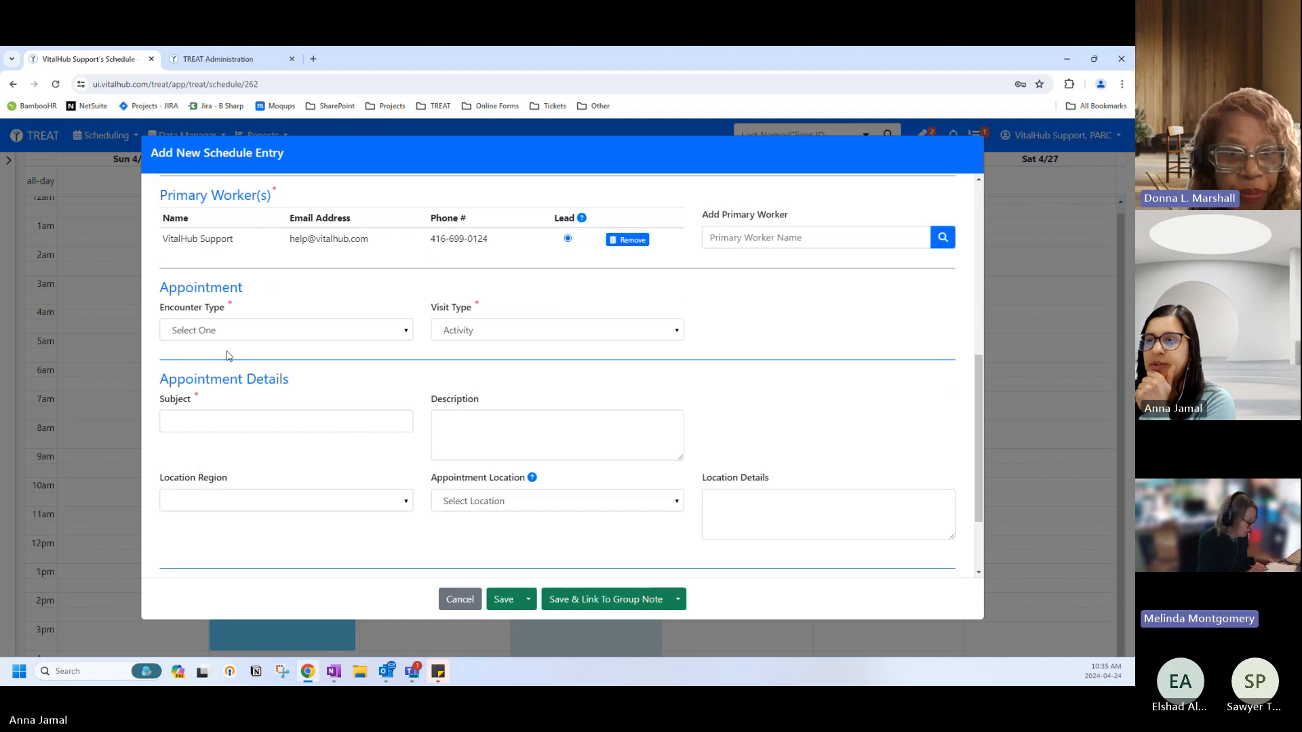
Set the encounter type to In Community and the subject to 'Emp Clinic'.
{"action": "left_click", "coordinate": [229, 331]}
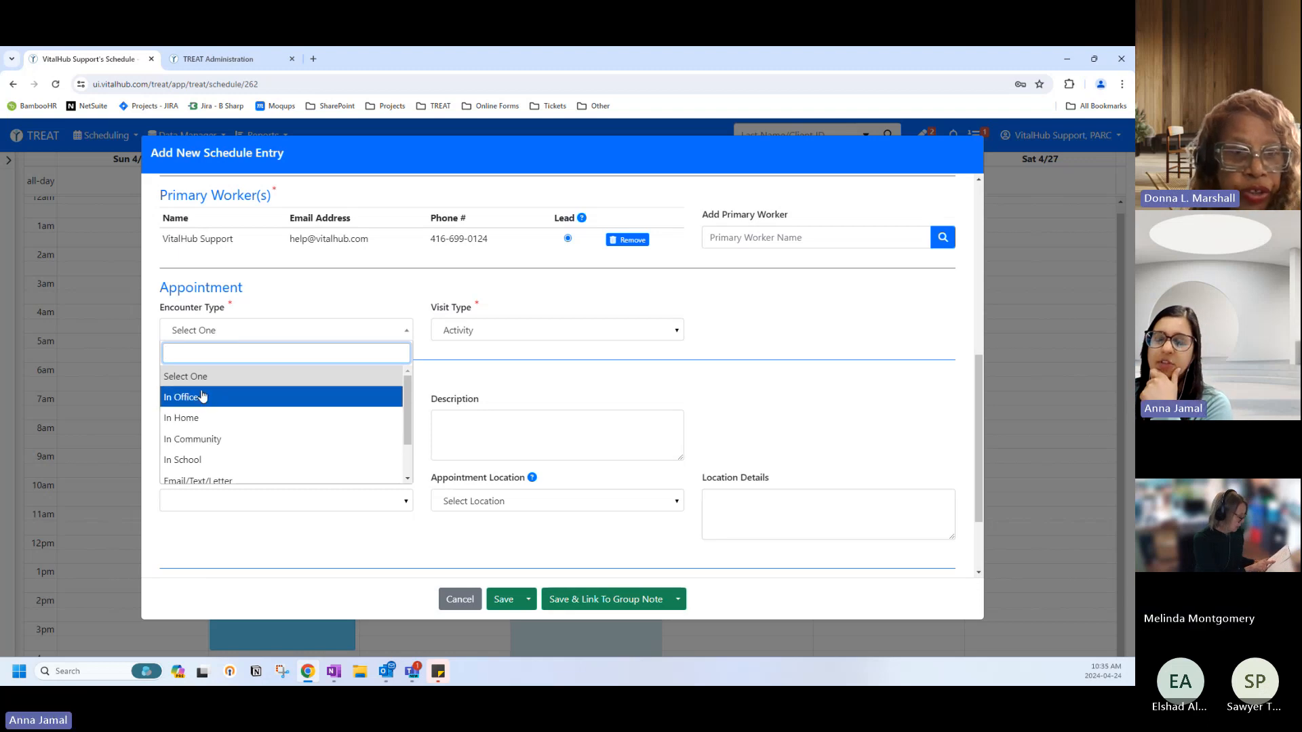
{"action": "left_click", "coordinate": [200, 441]}
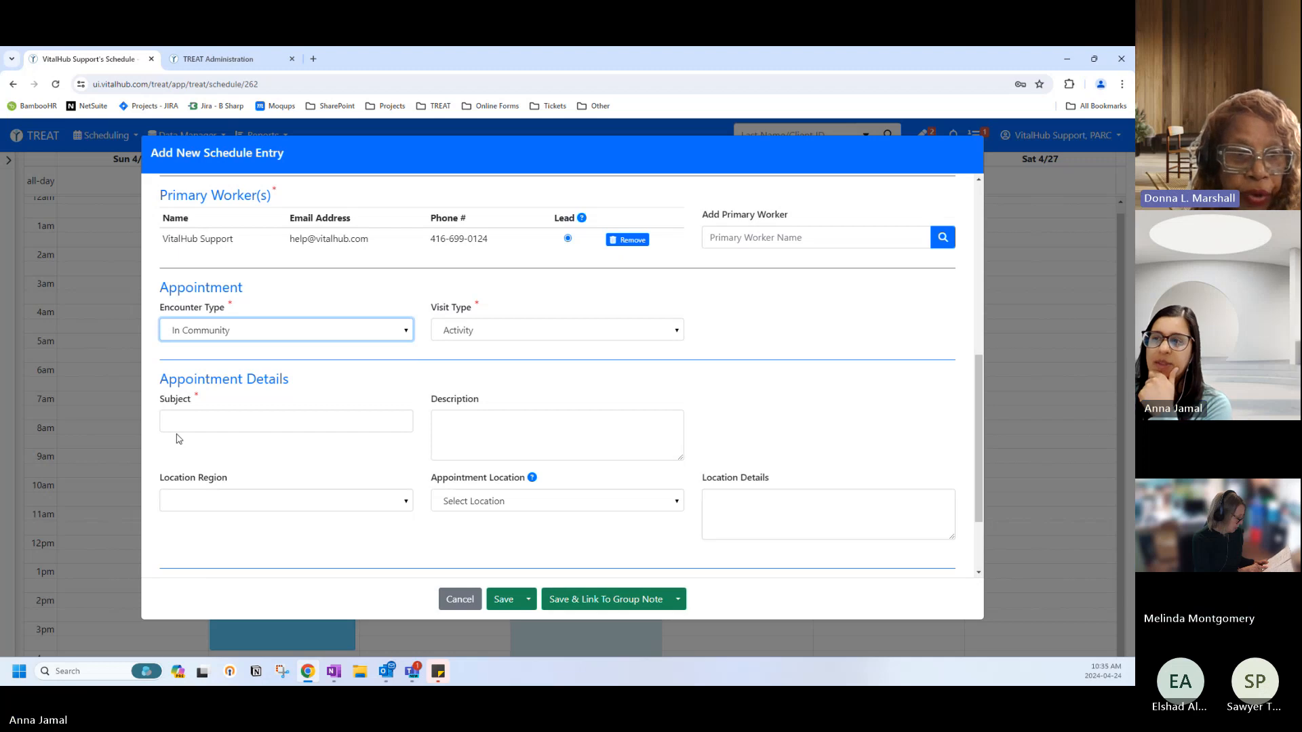
{"action": "left_click", "coordinate": [171, 418]}
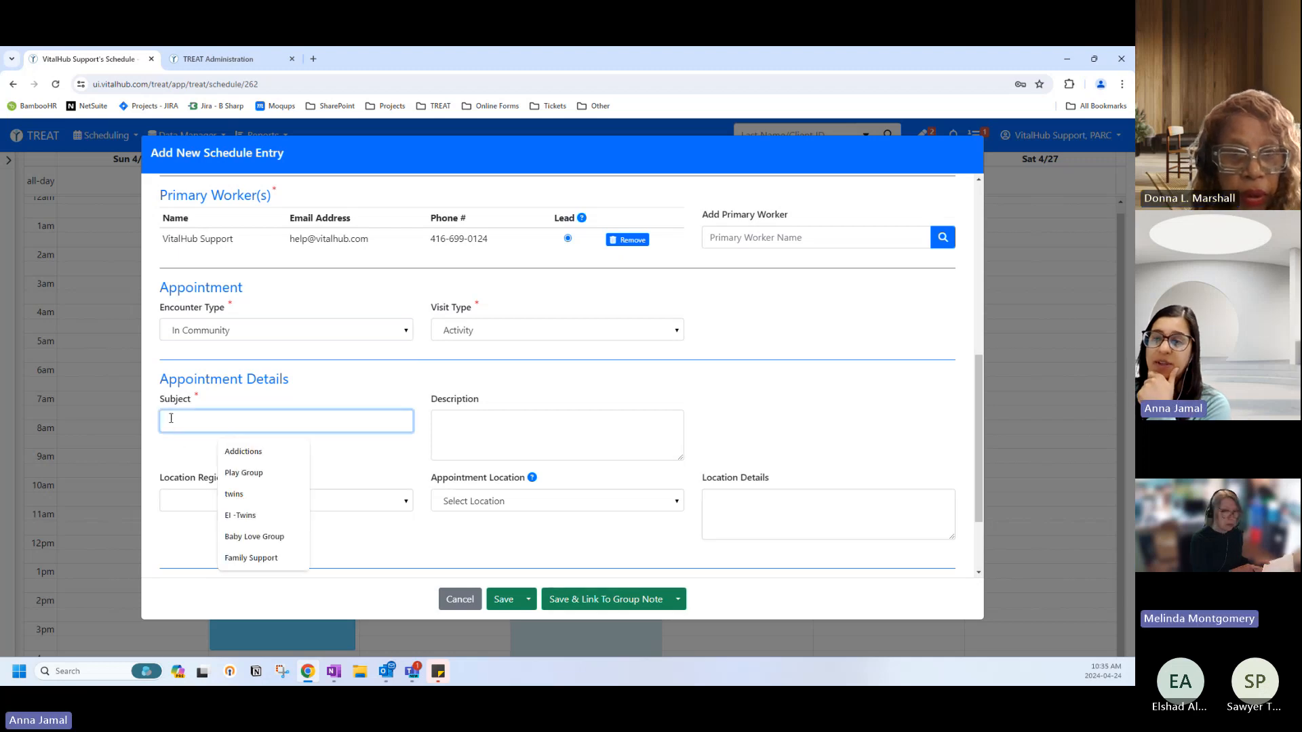
{"action": "type", "text": "Em"}
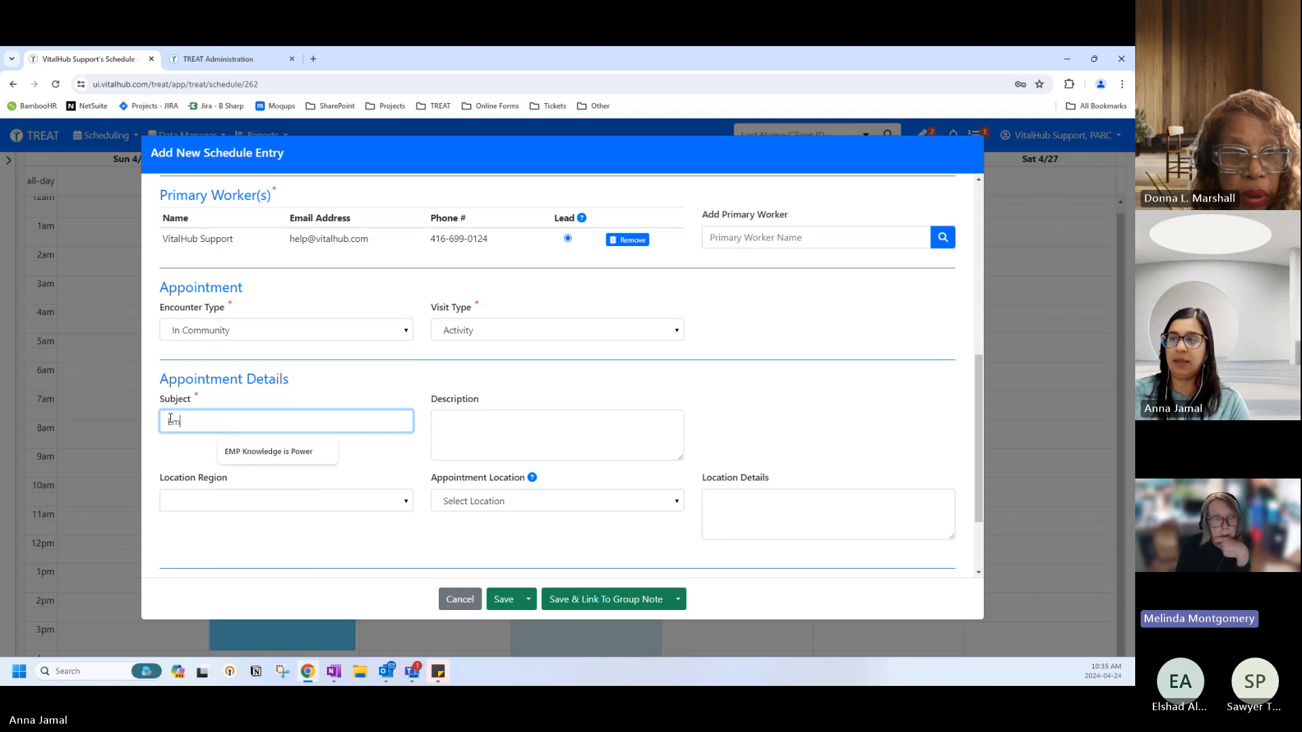
{"action": "type", "text": "p Clinic"}
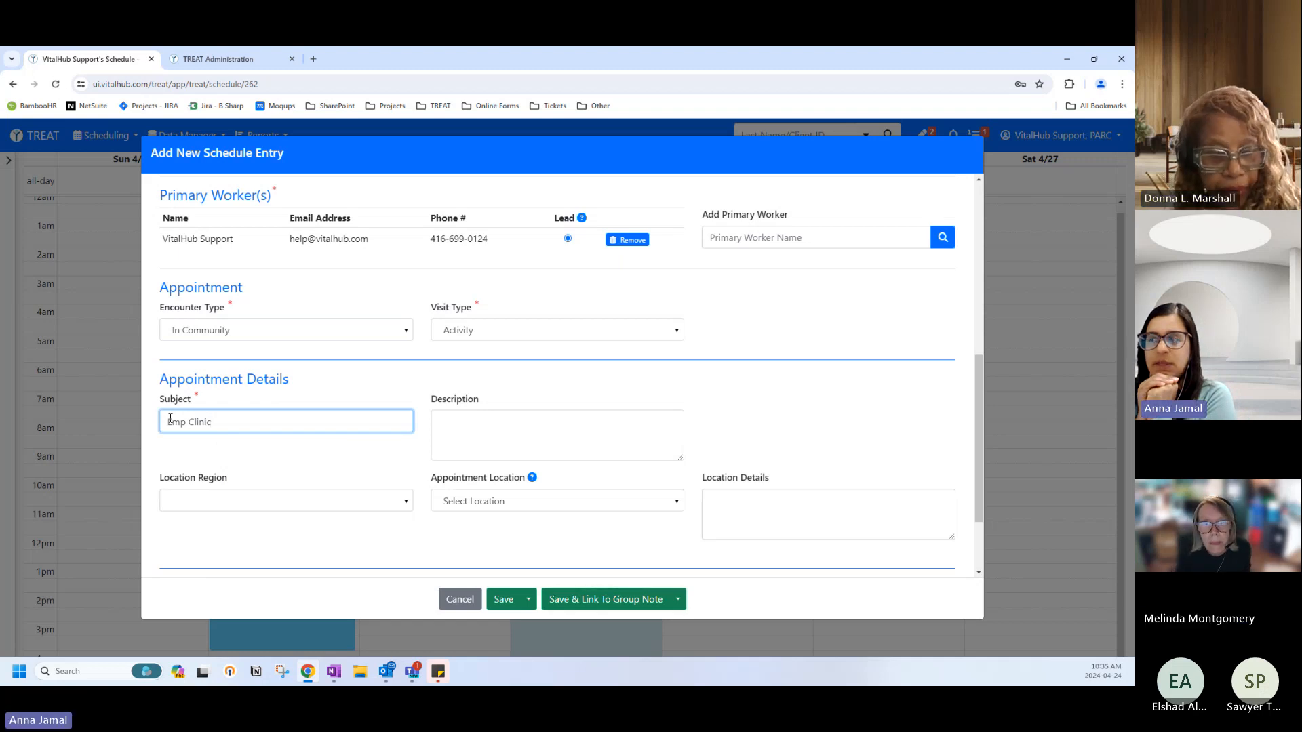
{"action": "scroll", "coordinate": [364, 444], "scroll_direction": "down", "scroll_amount": 3}
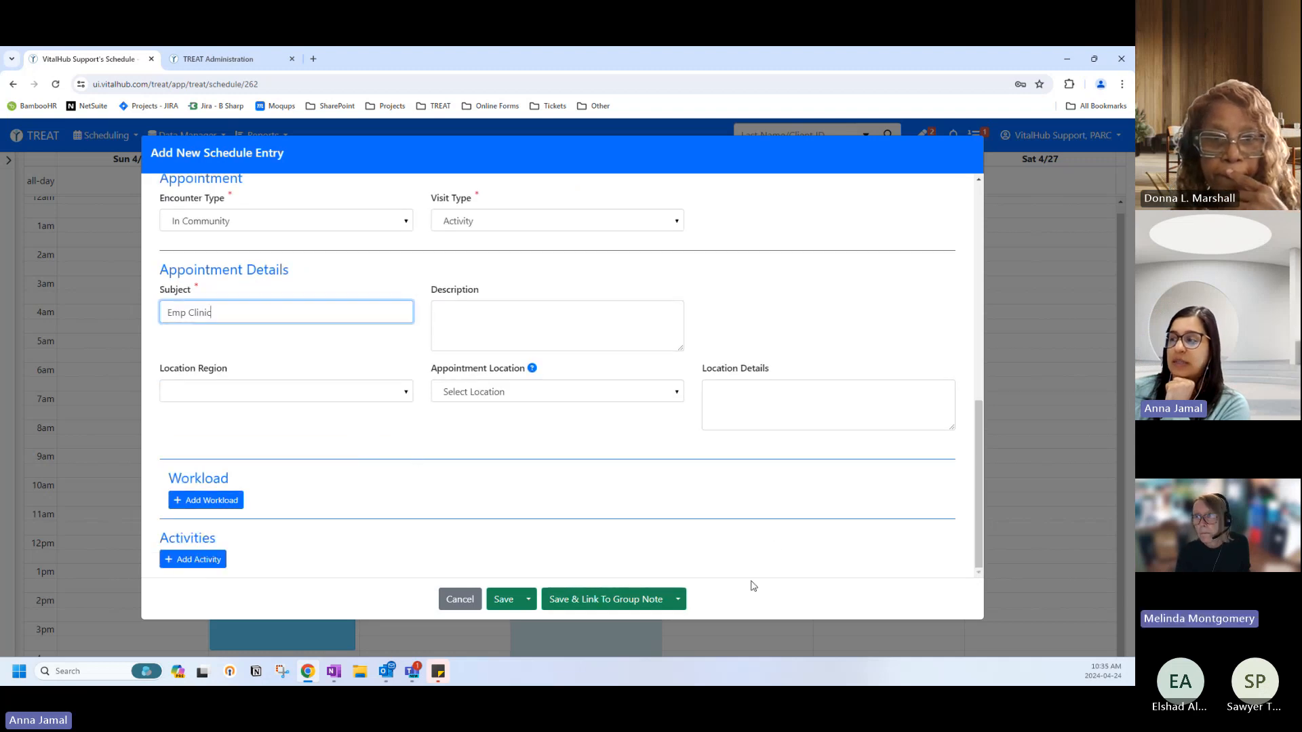
Save the appointment with Save & Link To Group Note as an Interaction Note.
{"action": "left_click", "coordinate": [678, 601]}
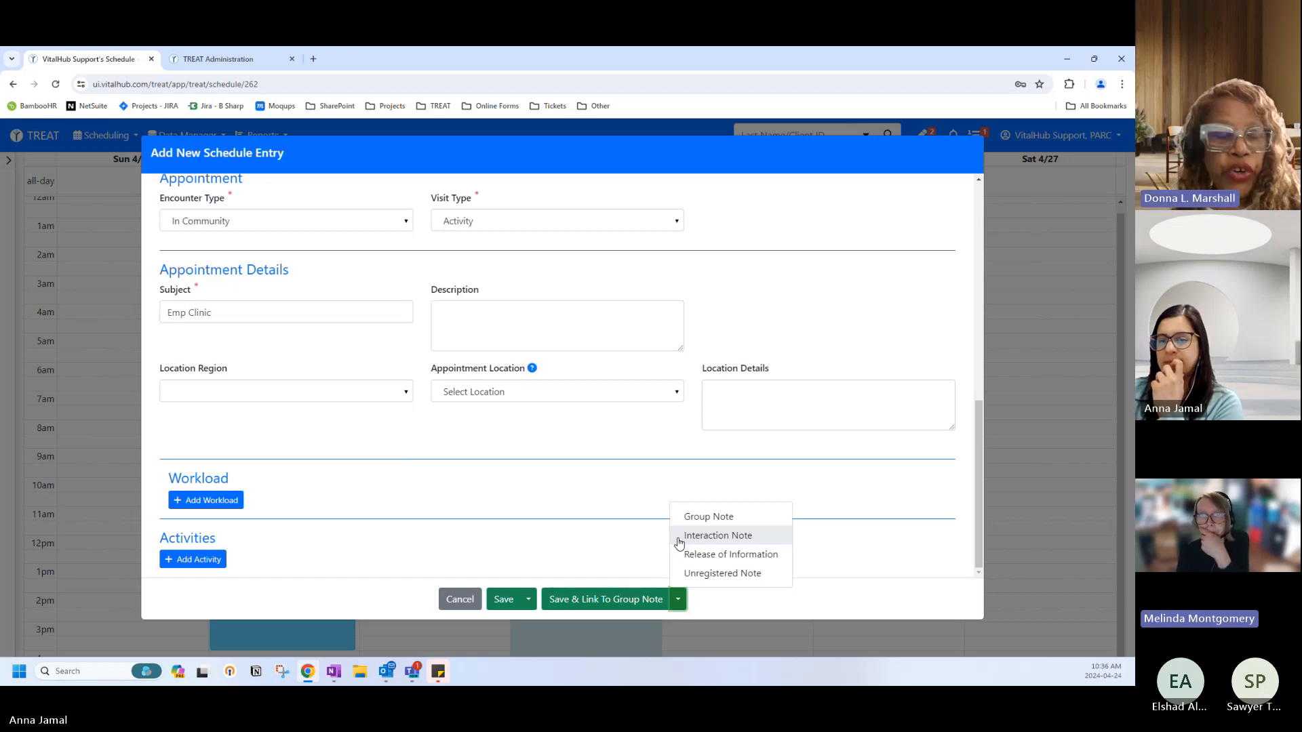
{"action": "left_click", "coordinate": [587, 515]}
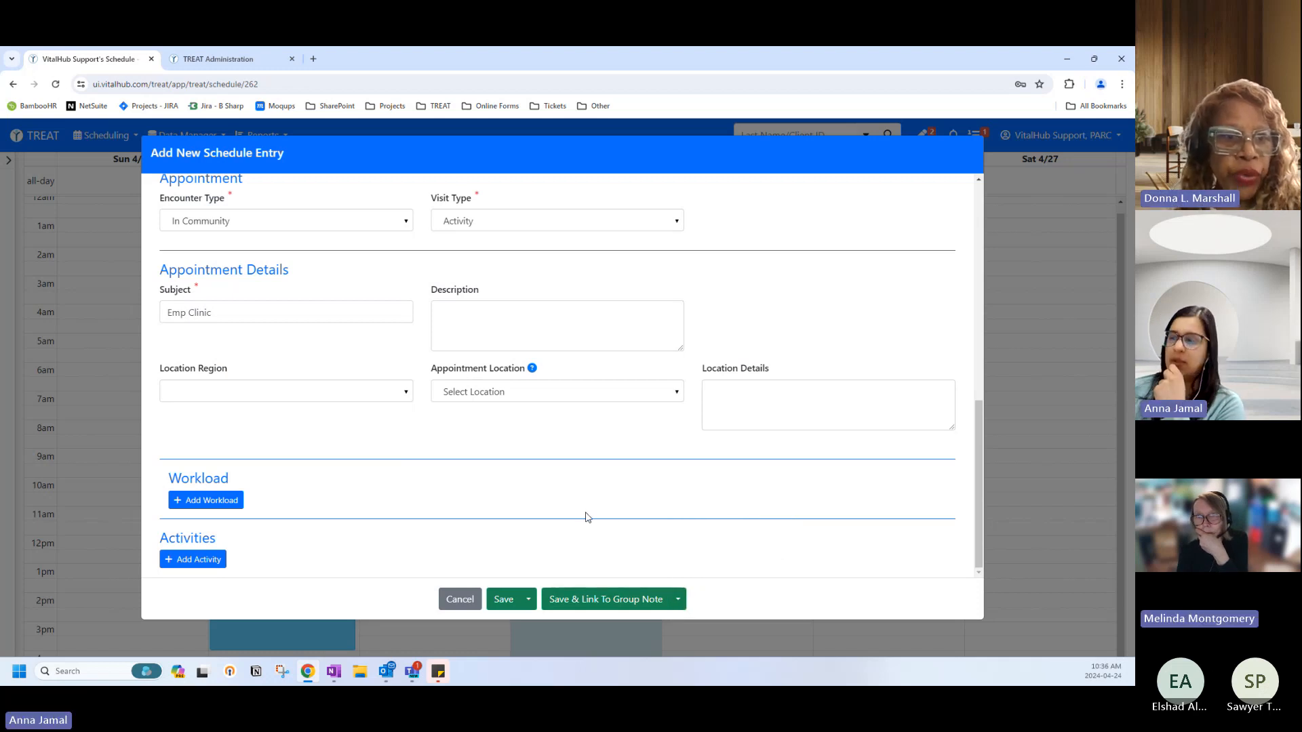
{"action": "left_click", "coordinate": [678, 598]}
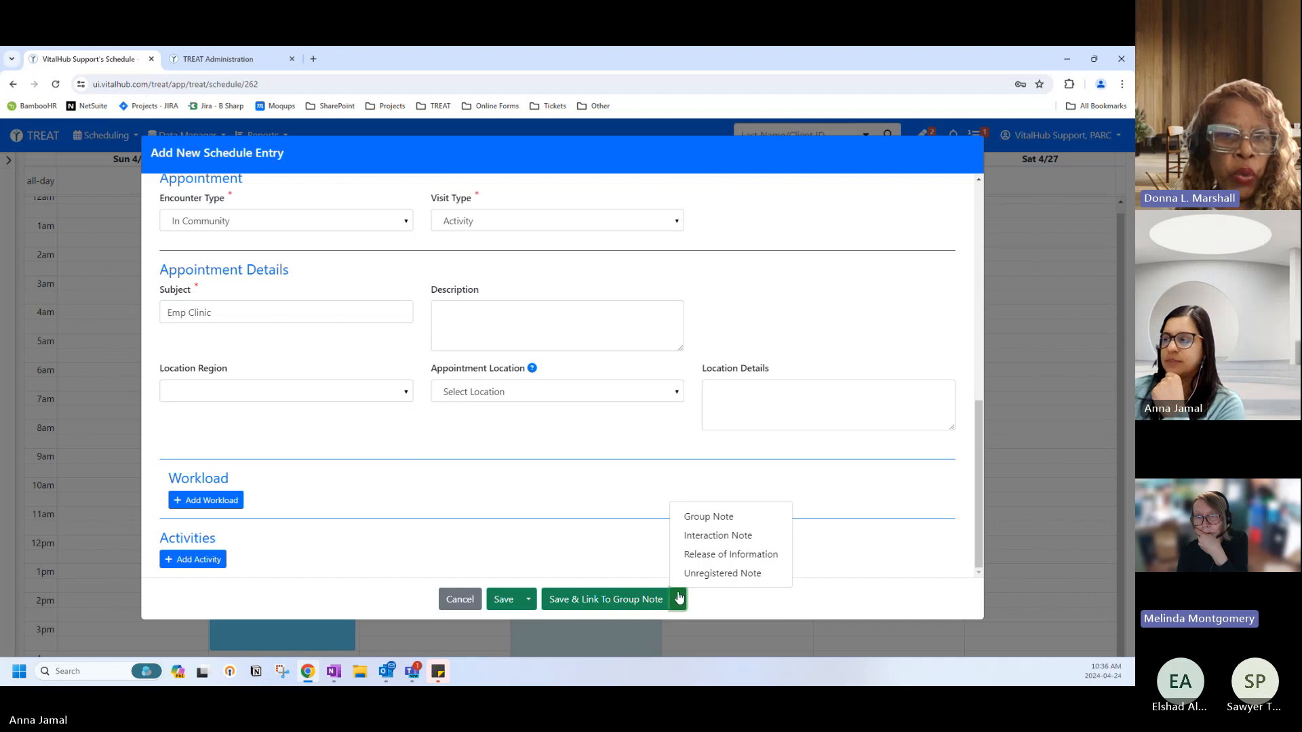
{"action": "left_click", "coordinate": [689, 541]}
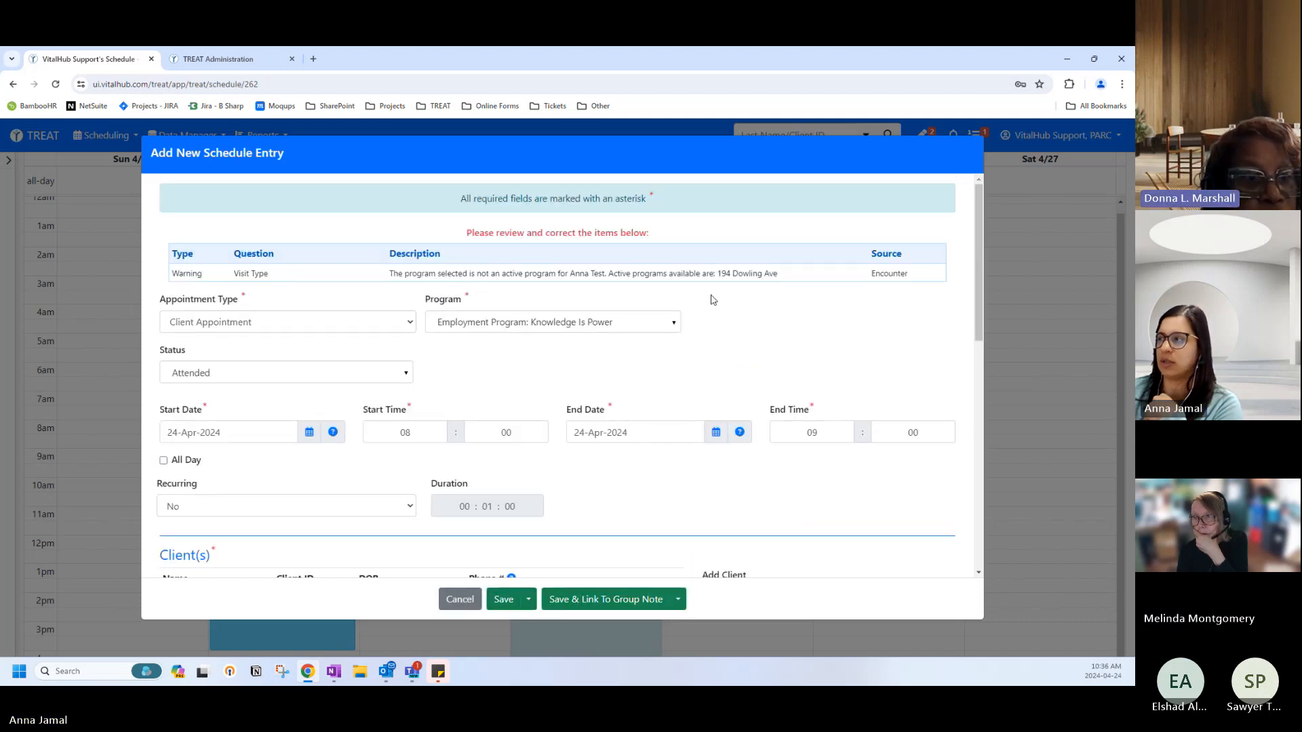
{"action": "left_click", "coordinate": [676, 600]}
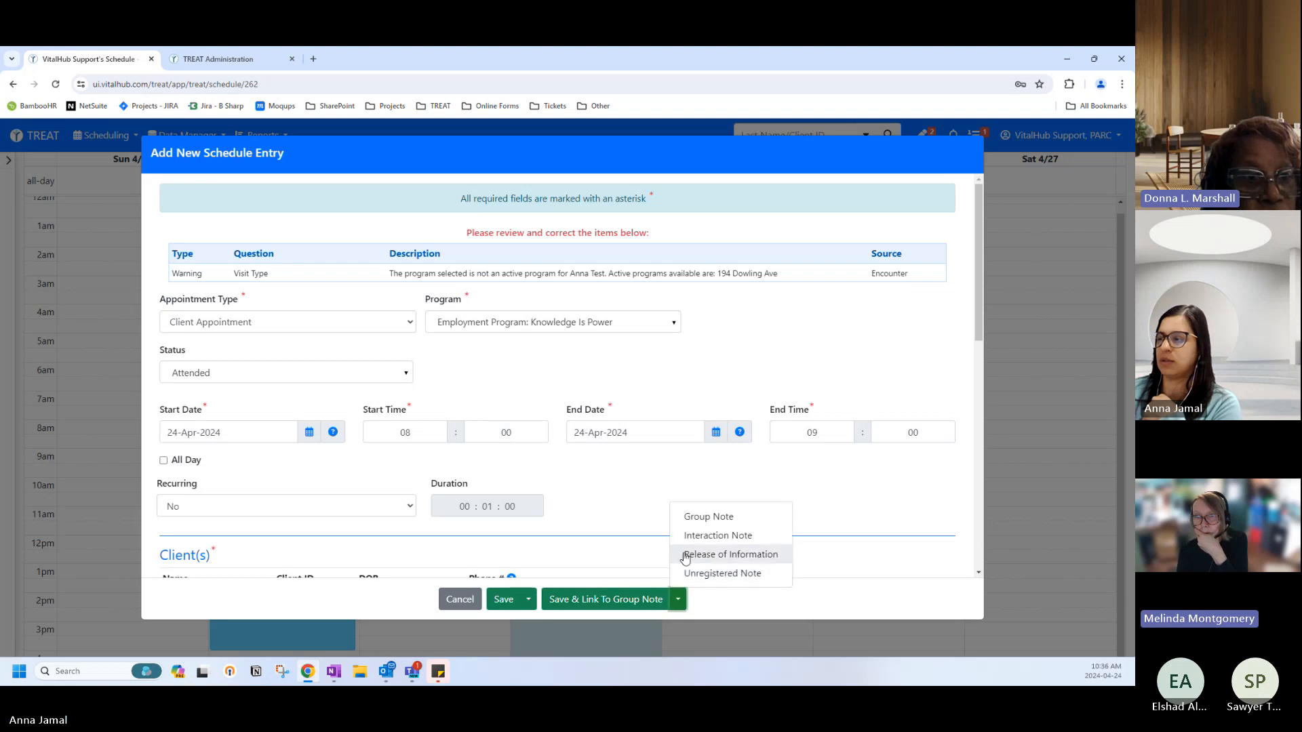
{"action": "left_click", "coordinate": [687, 540]}
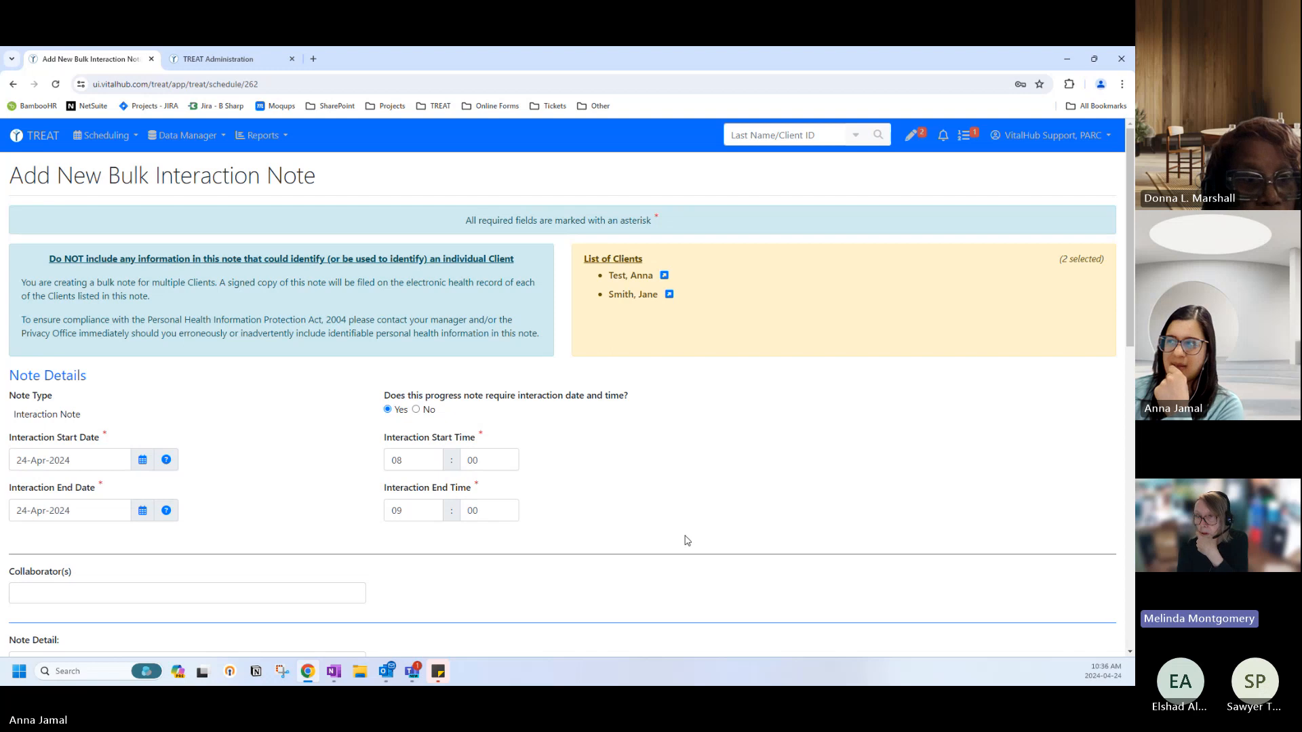
{"action": "scroll", "coordinate": [687, 540], "scroll_direction": "down", "scroll_amount": 3}
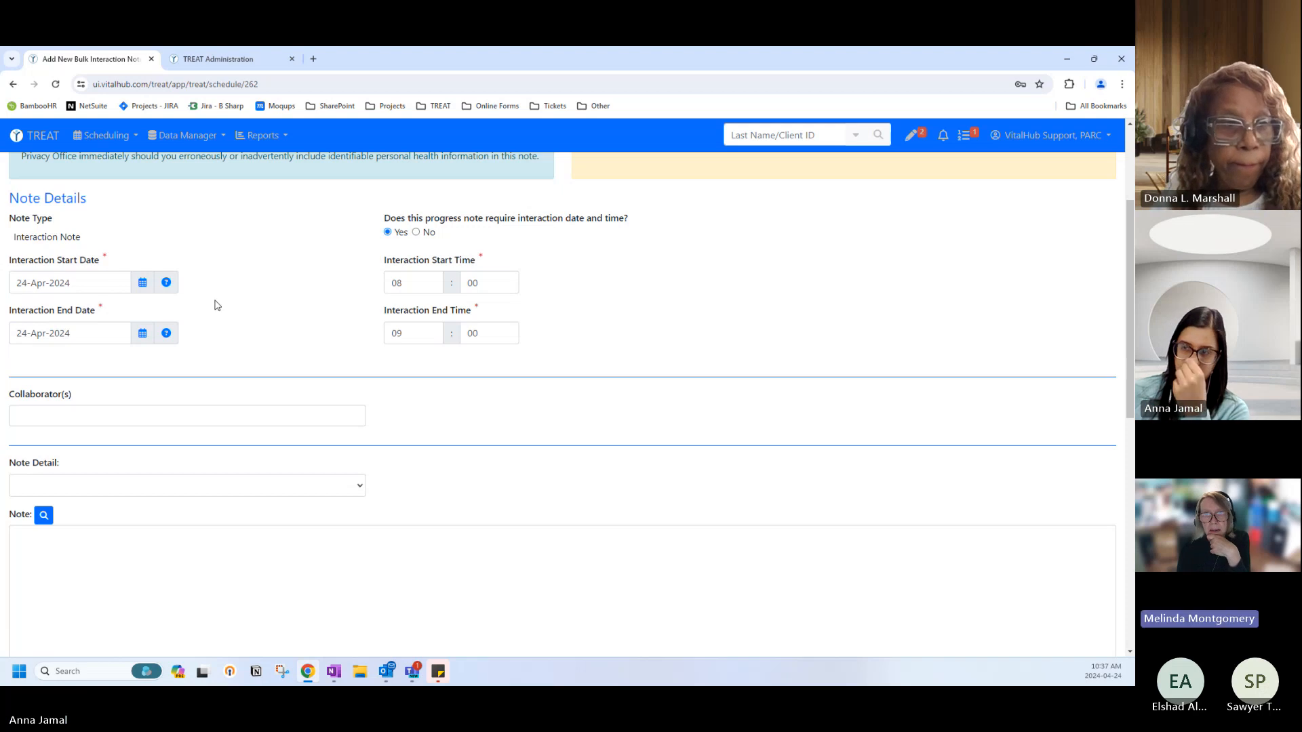
{"action": "scroll", "coordinate": [285, 440], "scroll_direction": "down", "scroll_amount": 2}
{"action": "scroll", "coordinate": [284, 438], "scroll_direction": "down", "scroll_amount": 2}
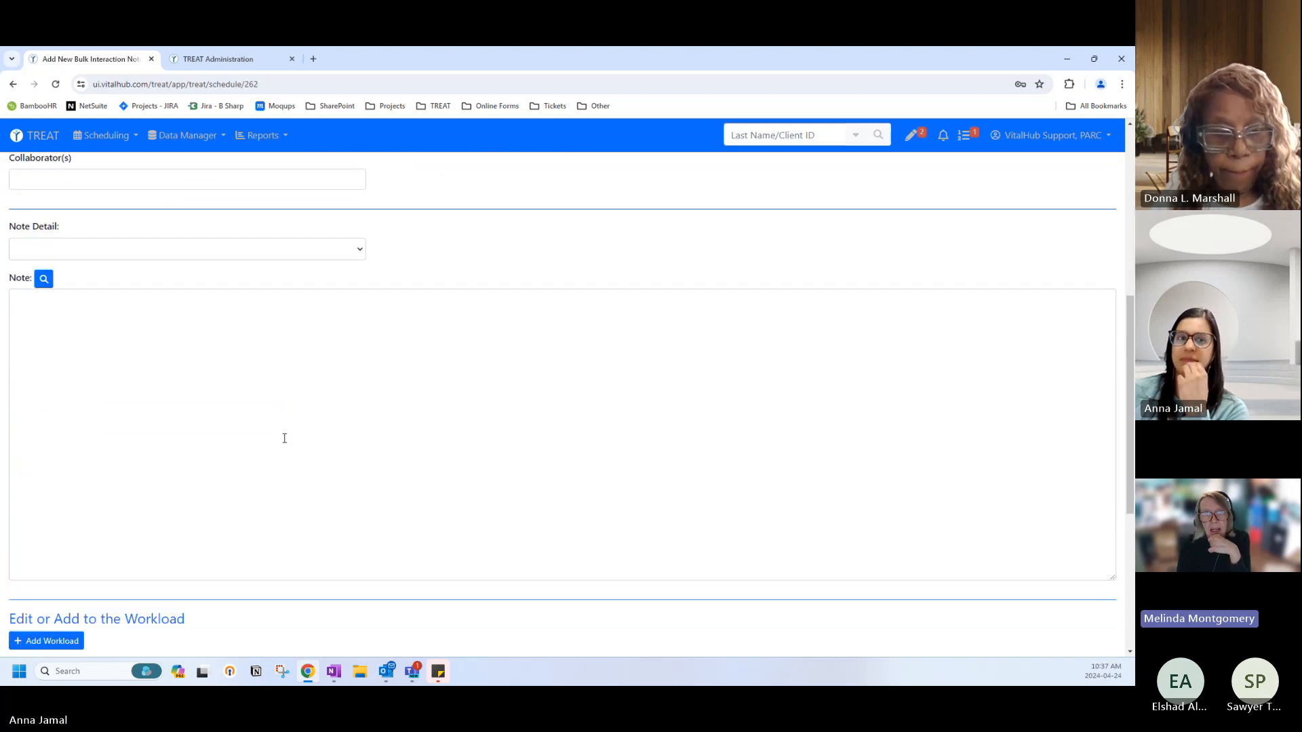
{"action": "scroll", "coordinate": [285, 438], "scroll_direction": "down", "scroll_amount": 1}
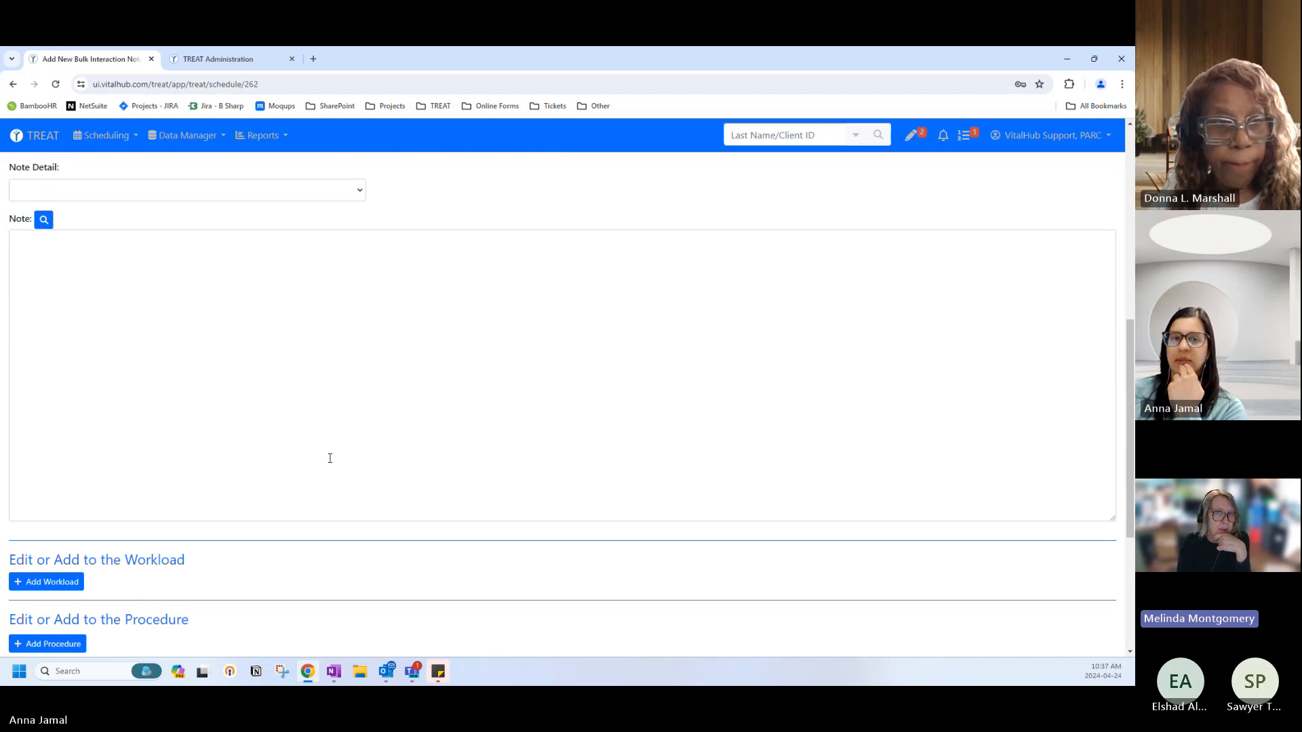
{"action": "scroll", "coordinate": [326, 462], "scroll_direction": "up", "scroll_amount": 3}
{"action": "scroll", "coordinate": [332, 452], "scroll_direction": "up", "scroll_amount": 4}
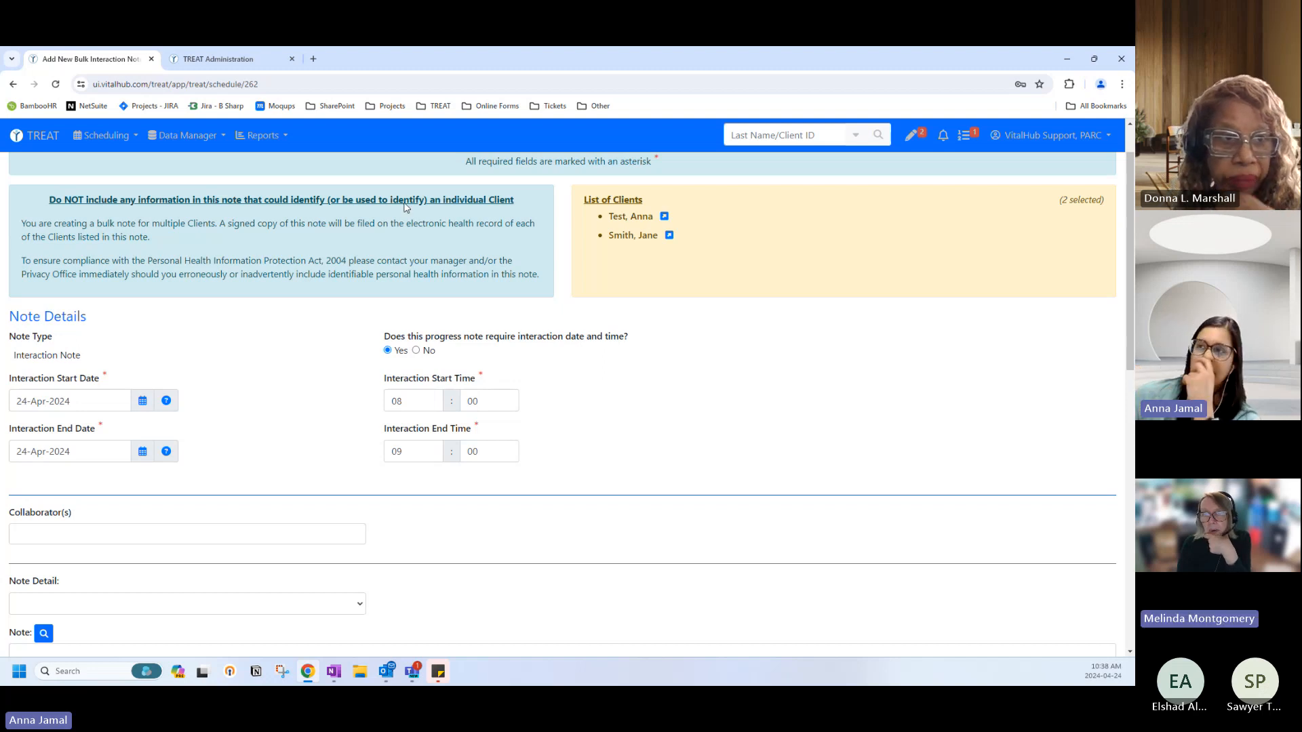
Sign in to TREAT Administration with the PARC organization ID, admin user ID and password.
{"action": "left_click", "coordinate": [224, 59]}
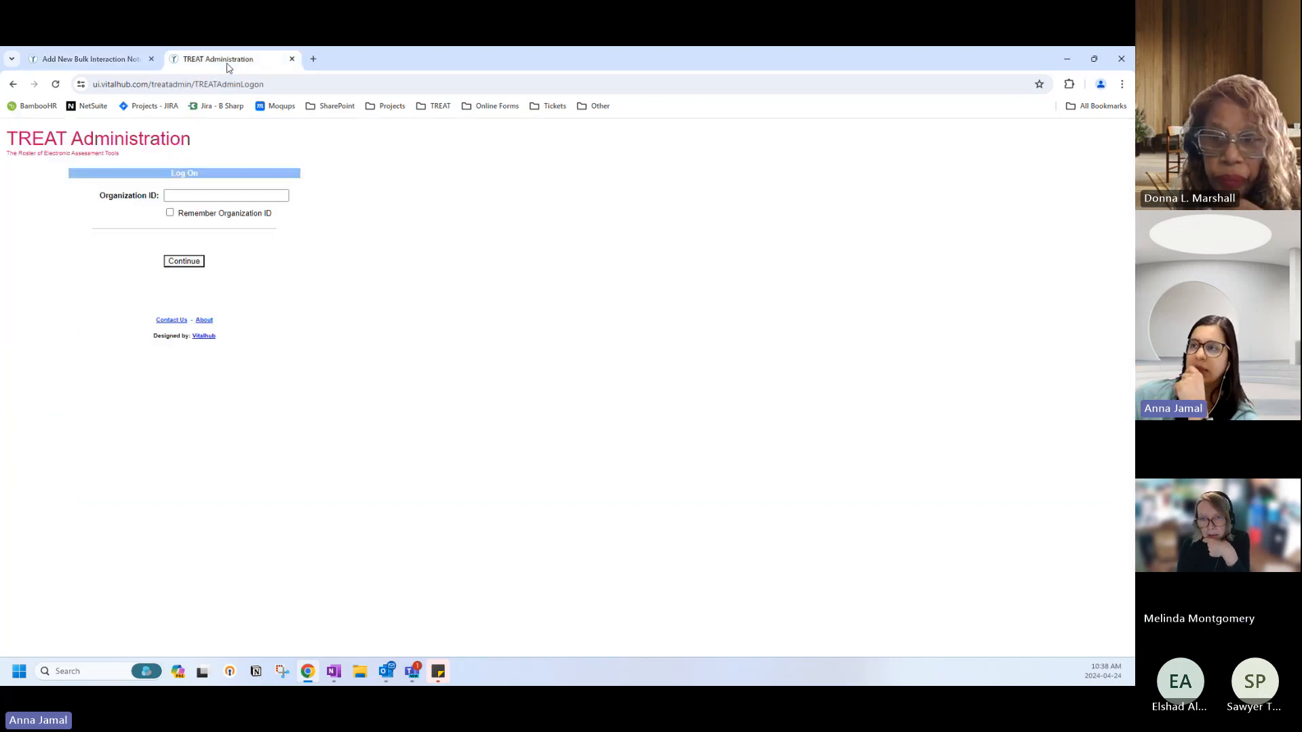
{"action": "left_click", "coordinate": [219, 197]}
{"action": "type", "text": "parc"}
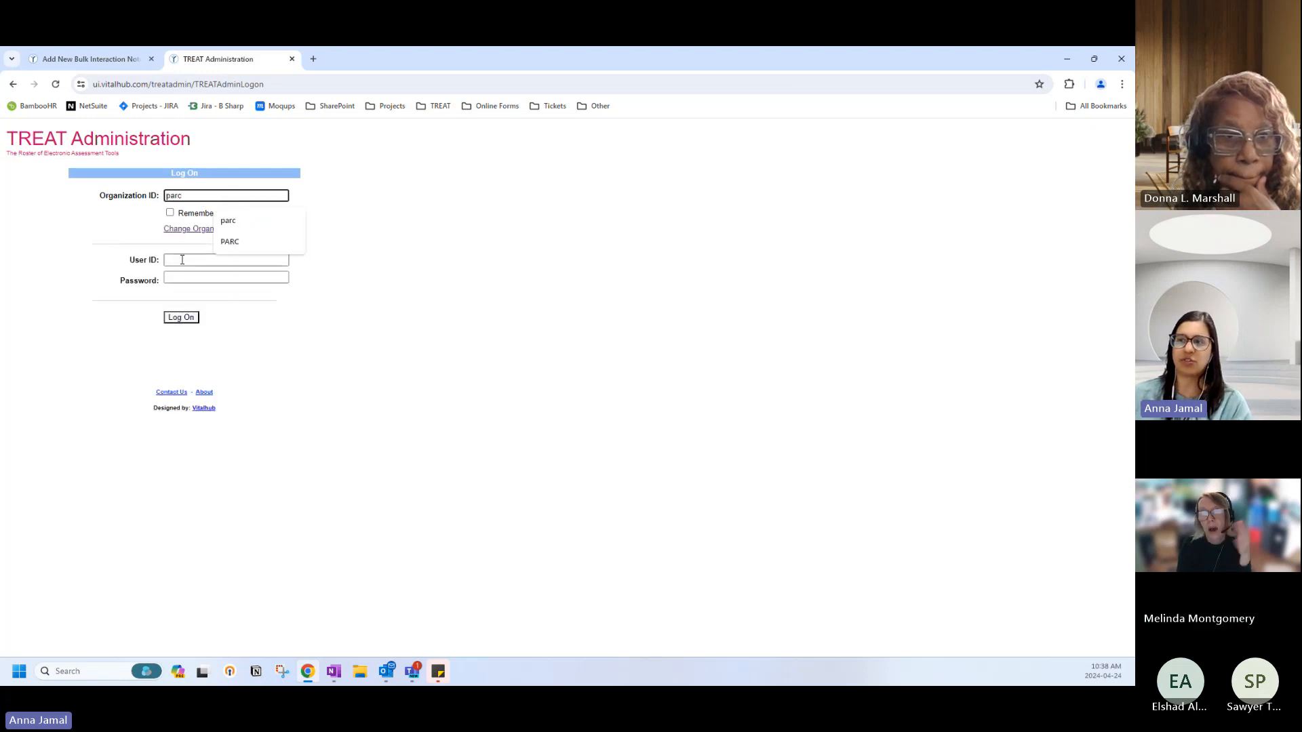
{"action": "left_click", "coordinate": [179, 260]}
{"action": "type", "text": "hinext_"}
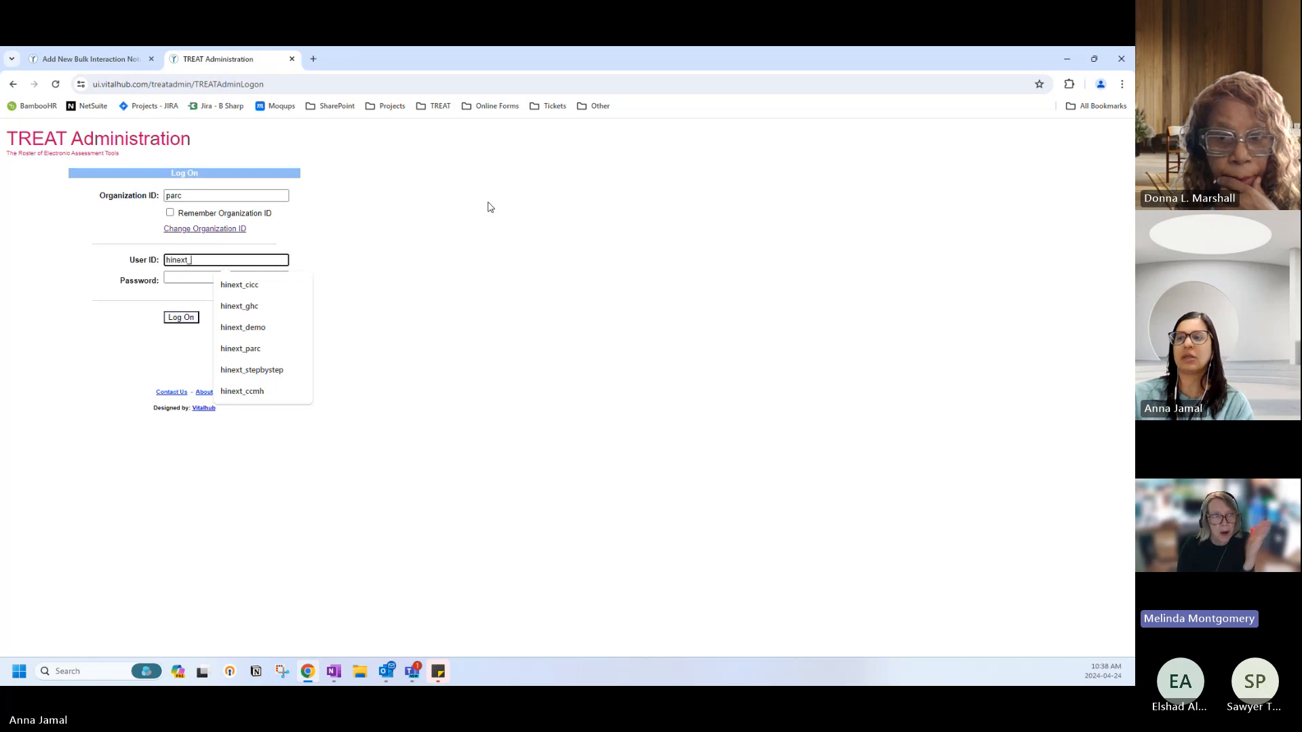
{"action": "type", "text": "parc"}
{"action": "key", "text": "Tab"}
{"action": "type", "text": "••"}
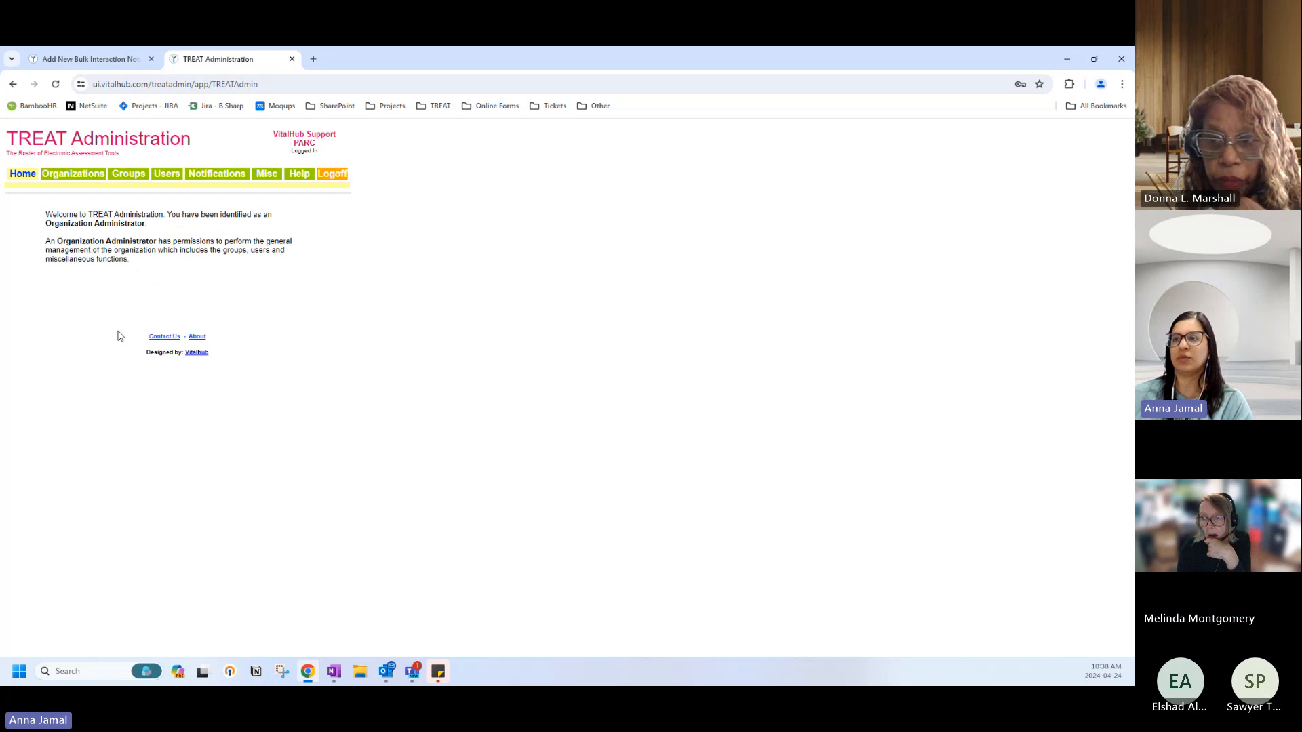
Look up the PARC group and save its progress note templates trimmed to two.
{"action": "left_click", "coordinate": [136, 176]}
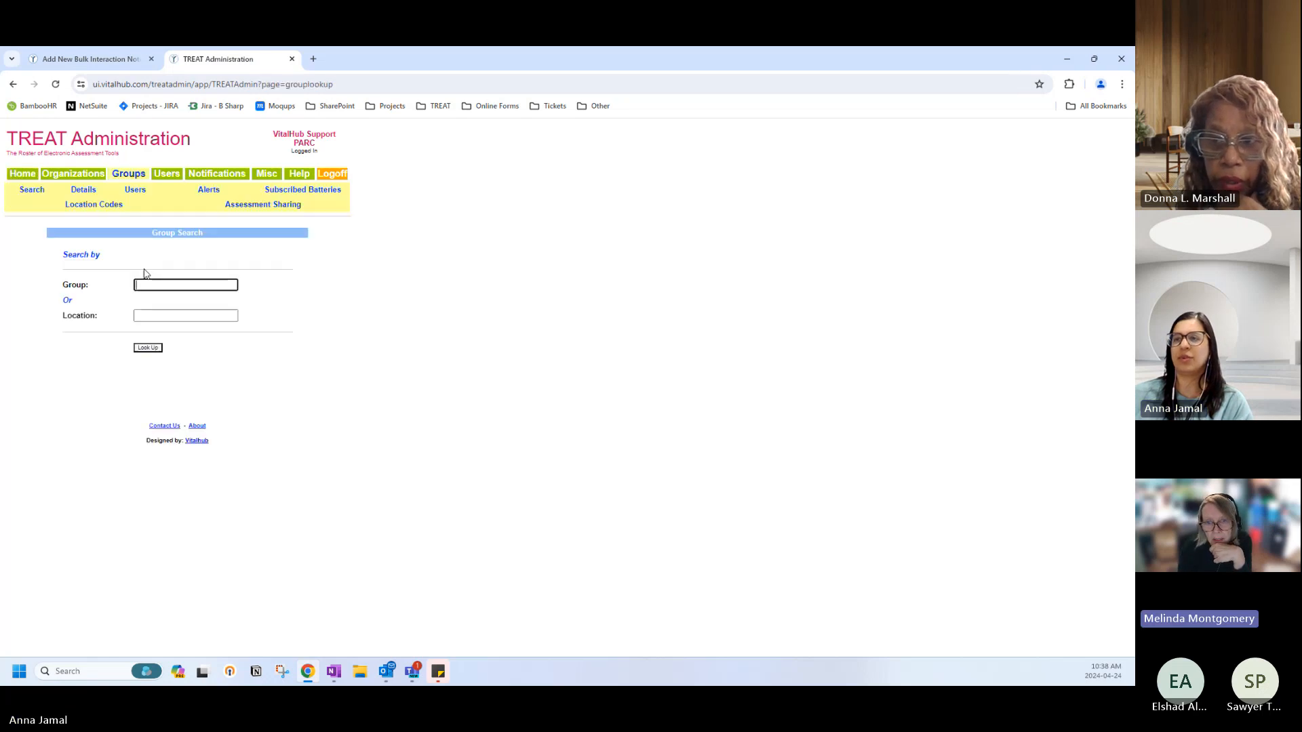
{"action": "left_click", "coordinate": [146, 348]}
{"action": "left_click", "coordinate": [43, 331]}
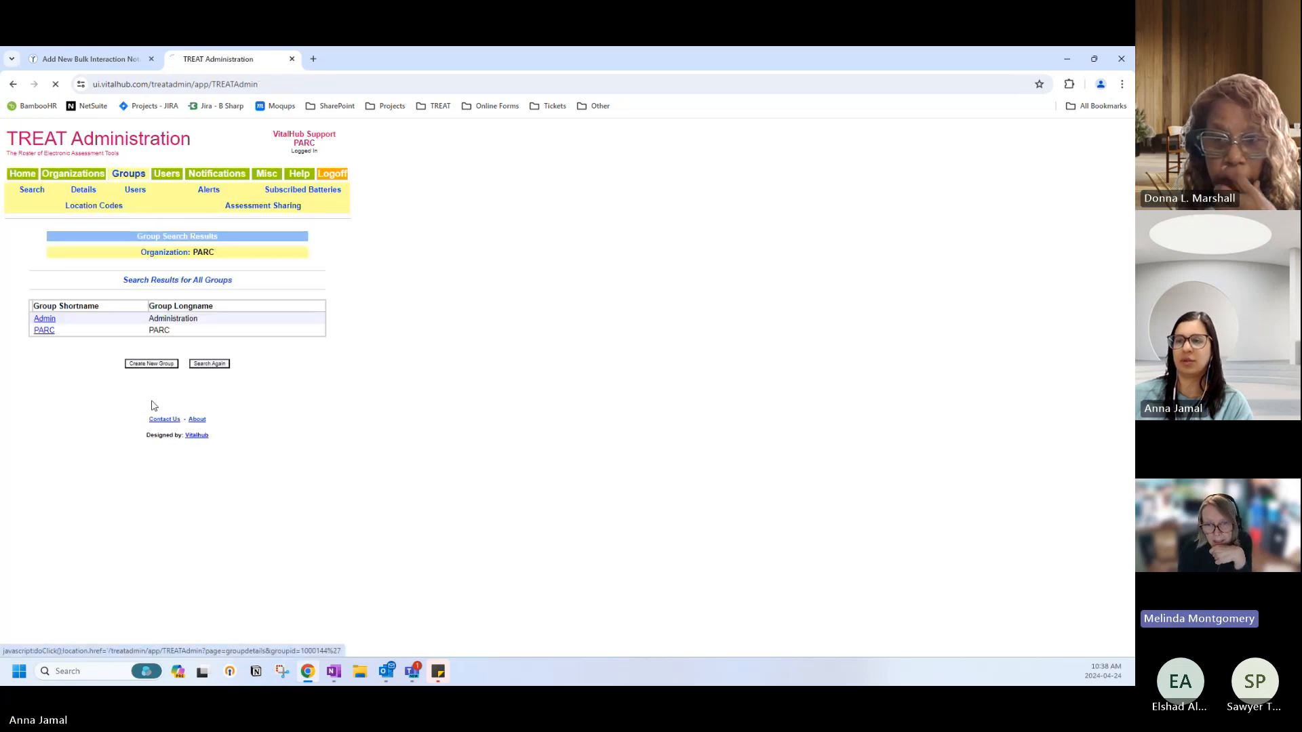
{"action": "left_click", "coordinate": [65, 413]}
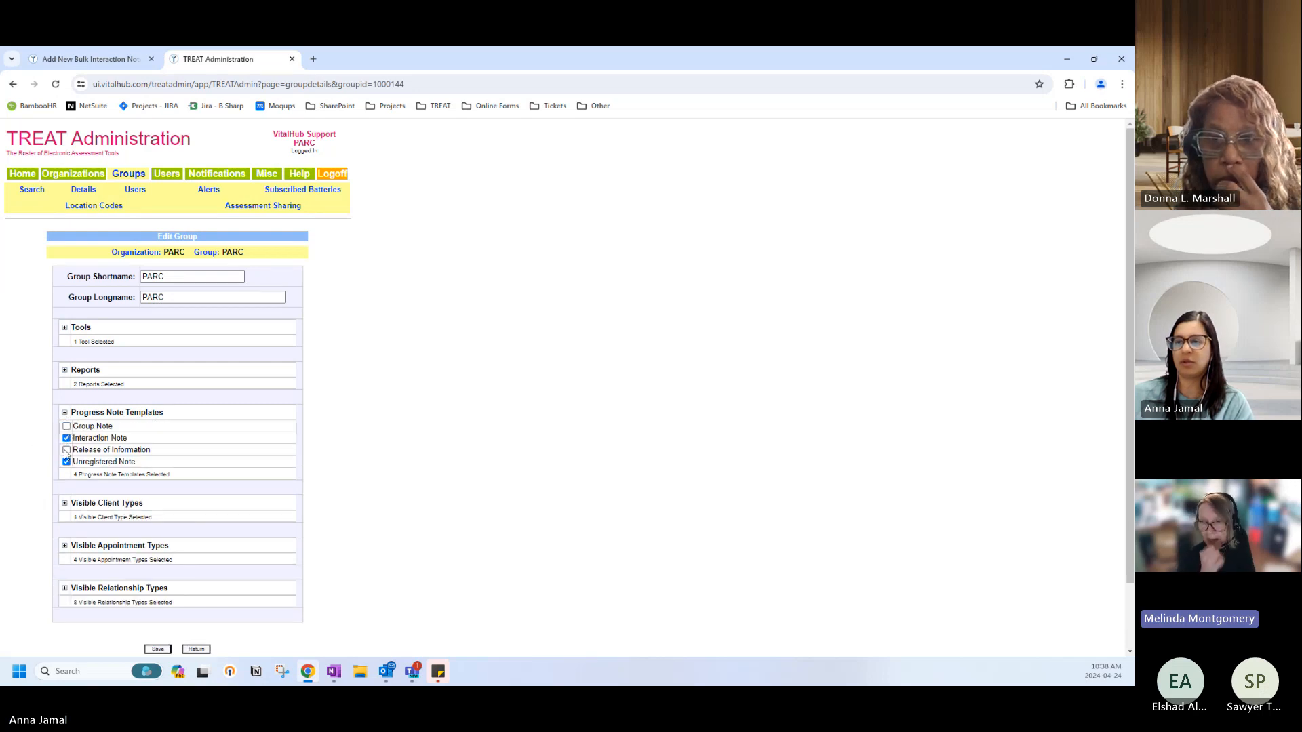
{"action": "left_click", "coordinate": [156, 650]}
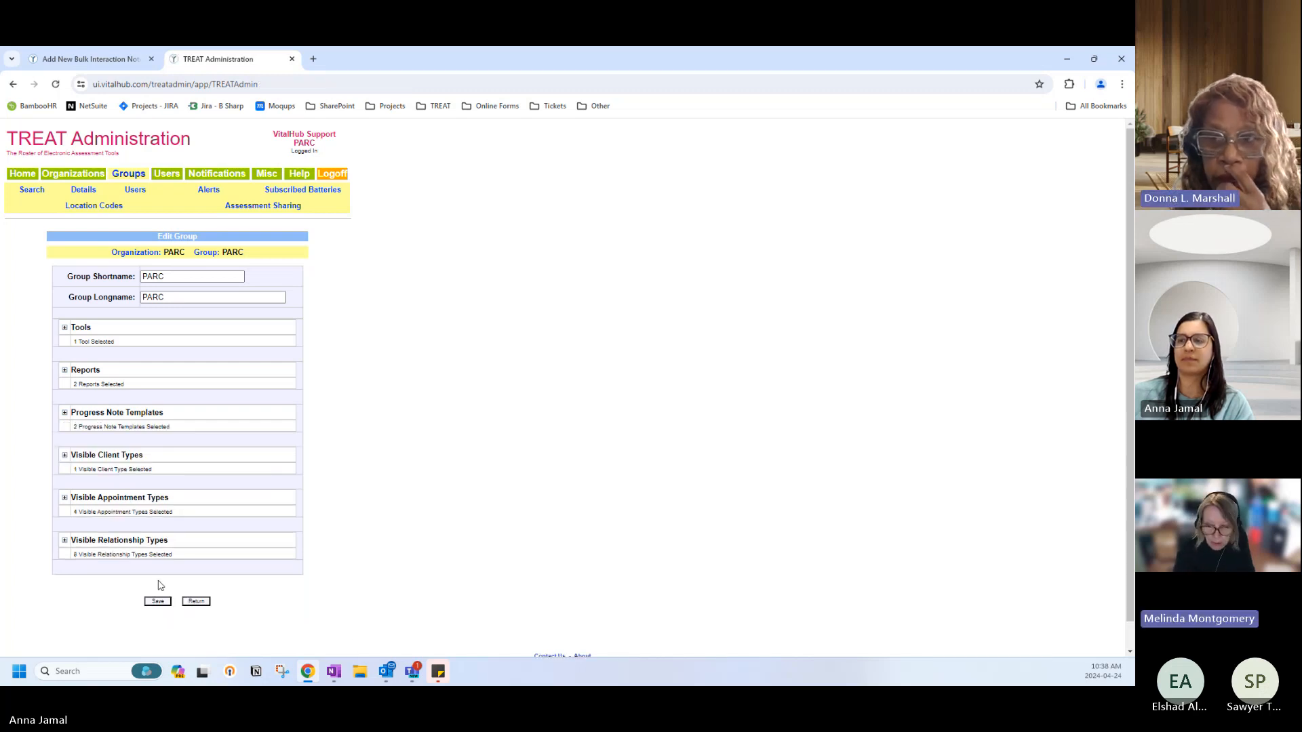
{"action": "left_click", "coordinate": [160, 604]}
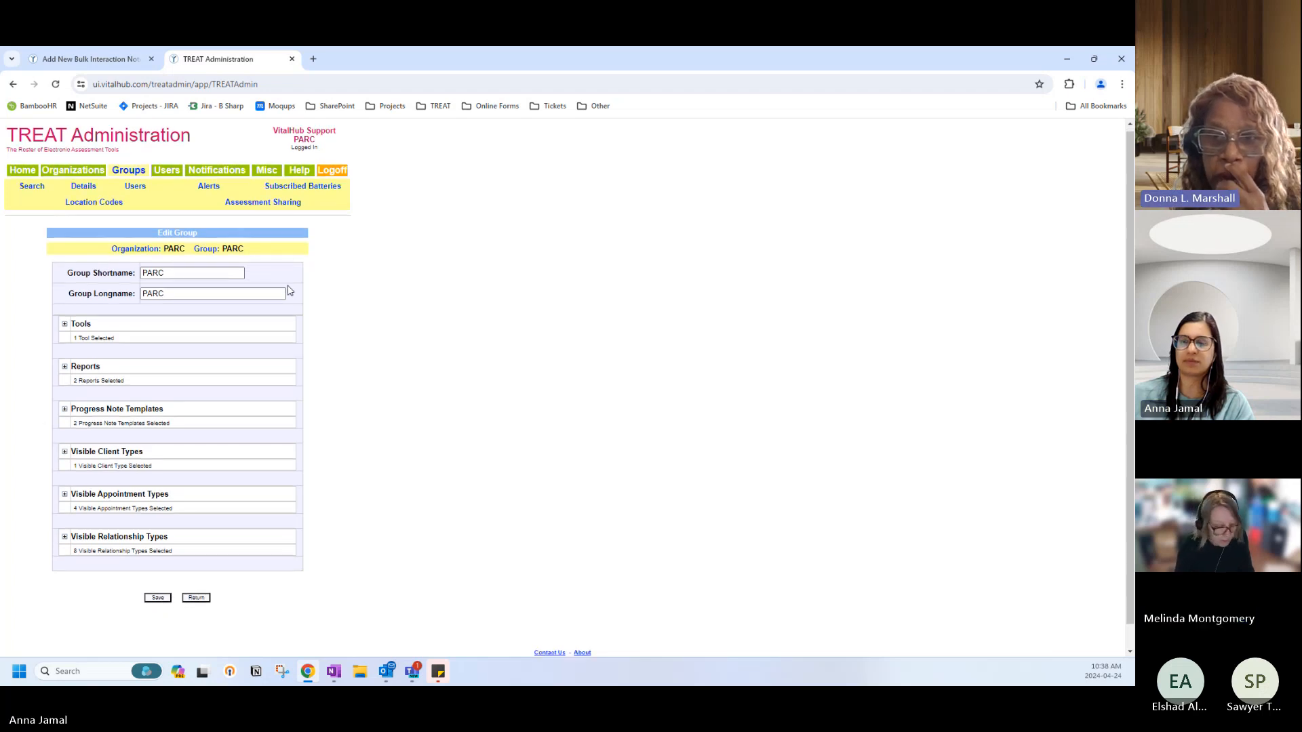
Reopen the PARC group to verify, then return to the administration home page.
{"action": "scroll", "coordinate": [204, 542], "scroll_direction": "down", "scroll_amount": 1}
{"action": "left_click", "coordinate": [194, 574]}
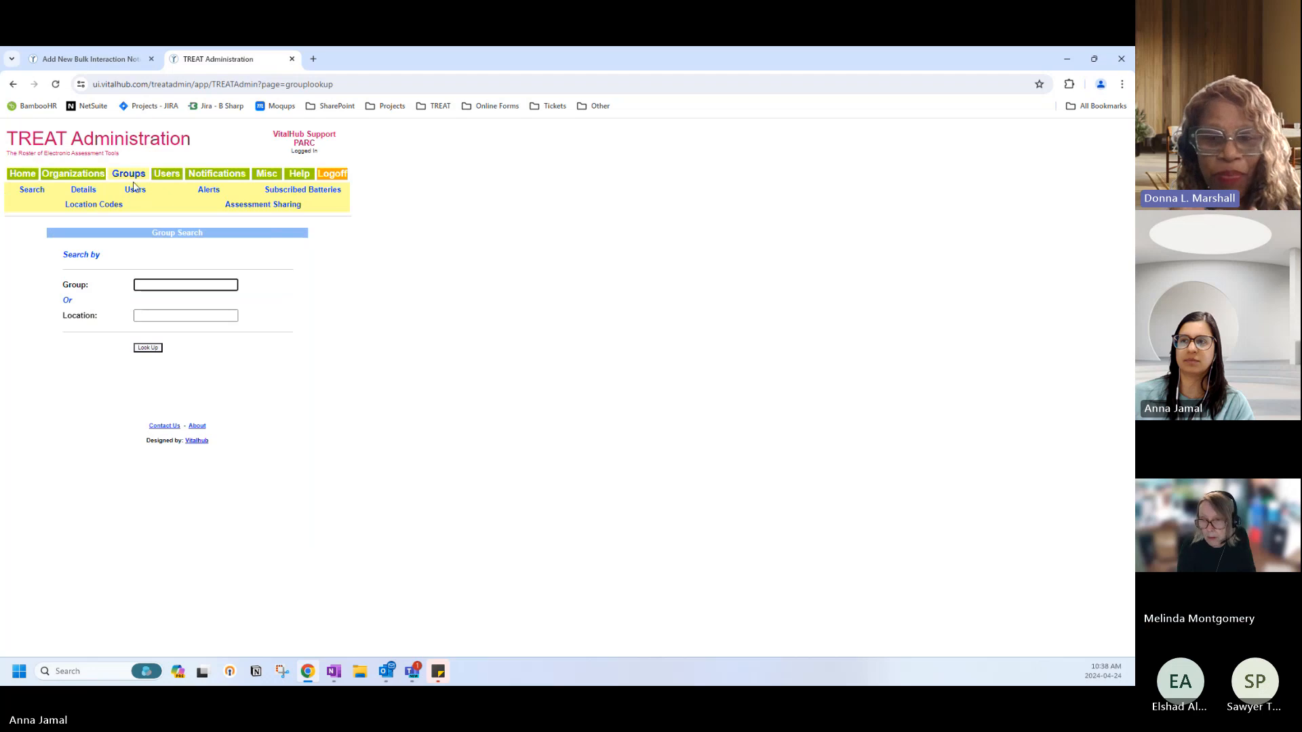
{"action": "left_click", "coordinate": [151, 348]}
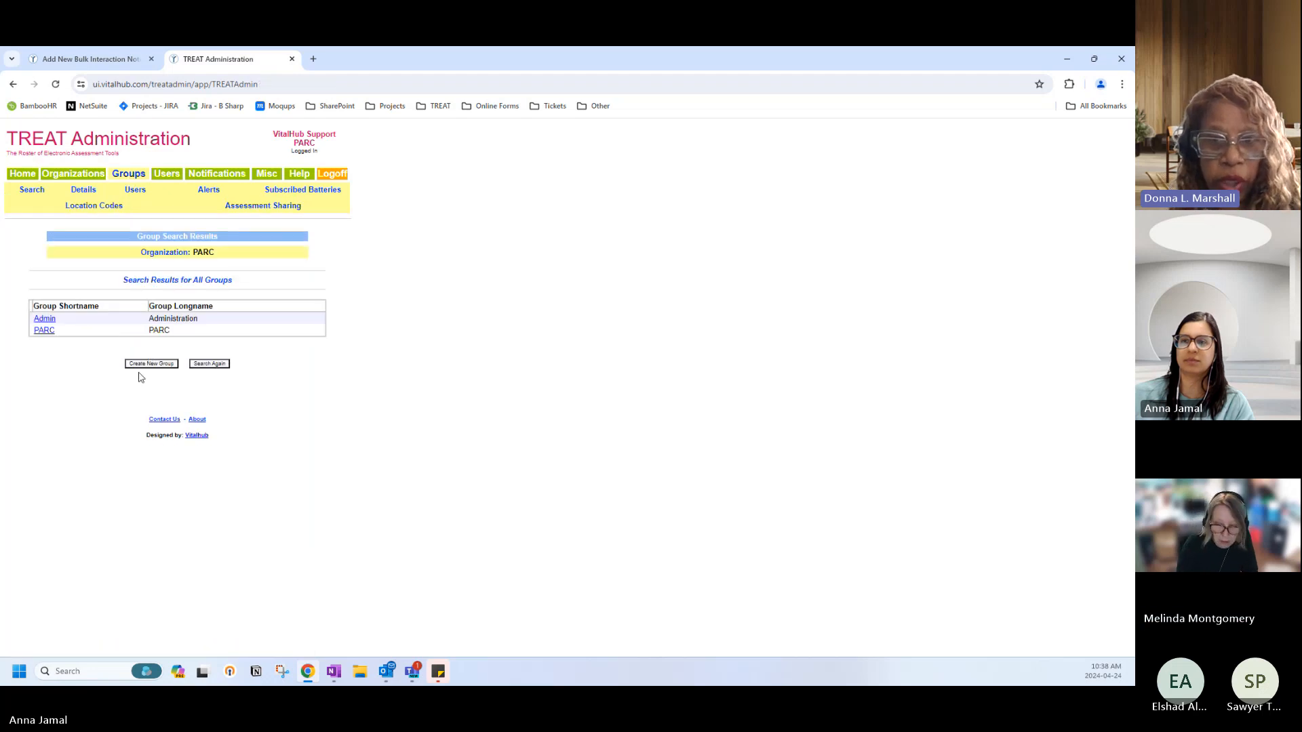
{"action": "left_click", "coordinate": [41, 331]}
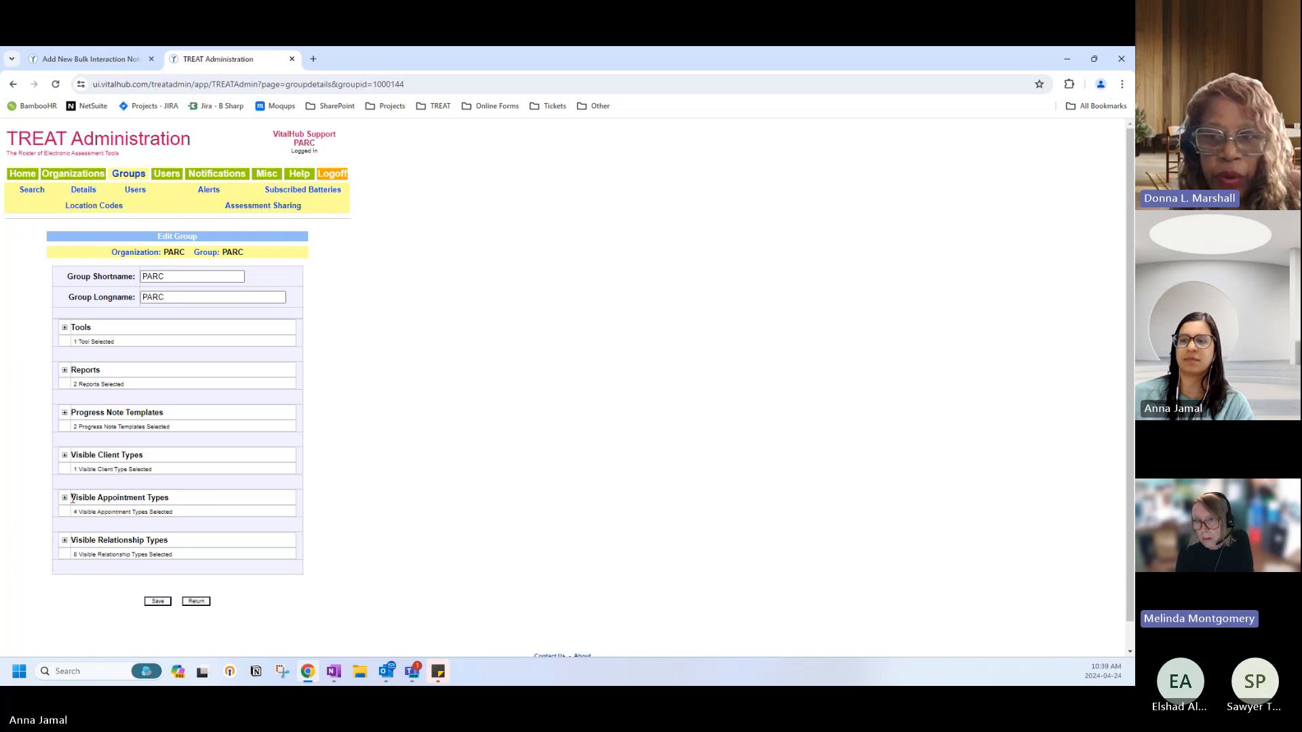
{"action": "left_click", "coordinate": [195, 601]}
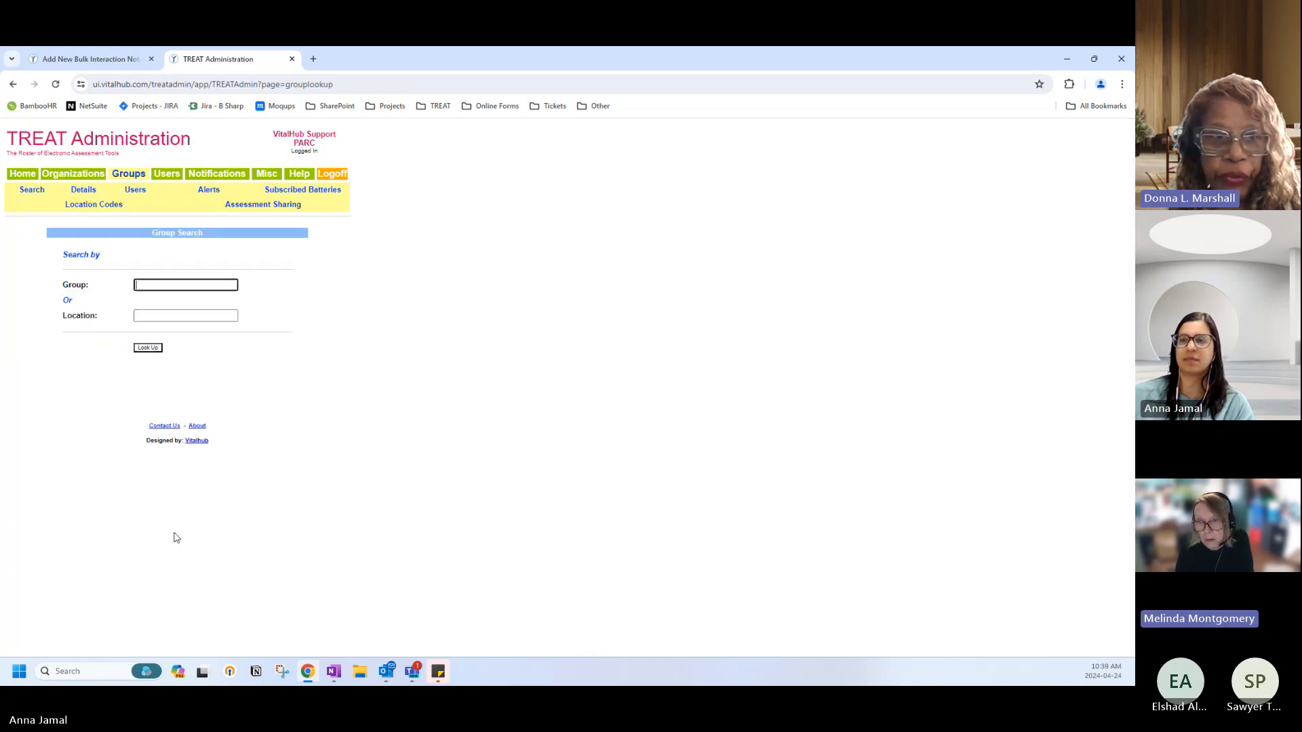
{"action": "left_click", "coordinate": [23, 175]}
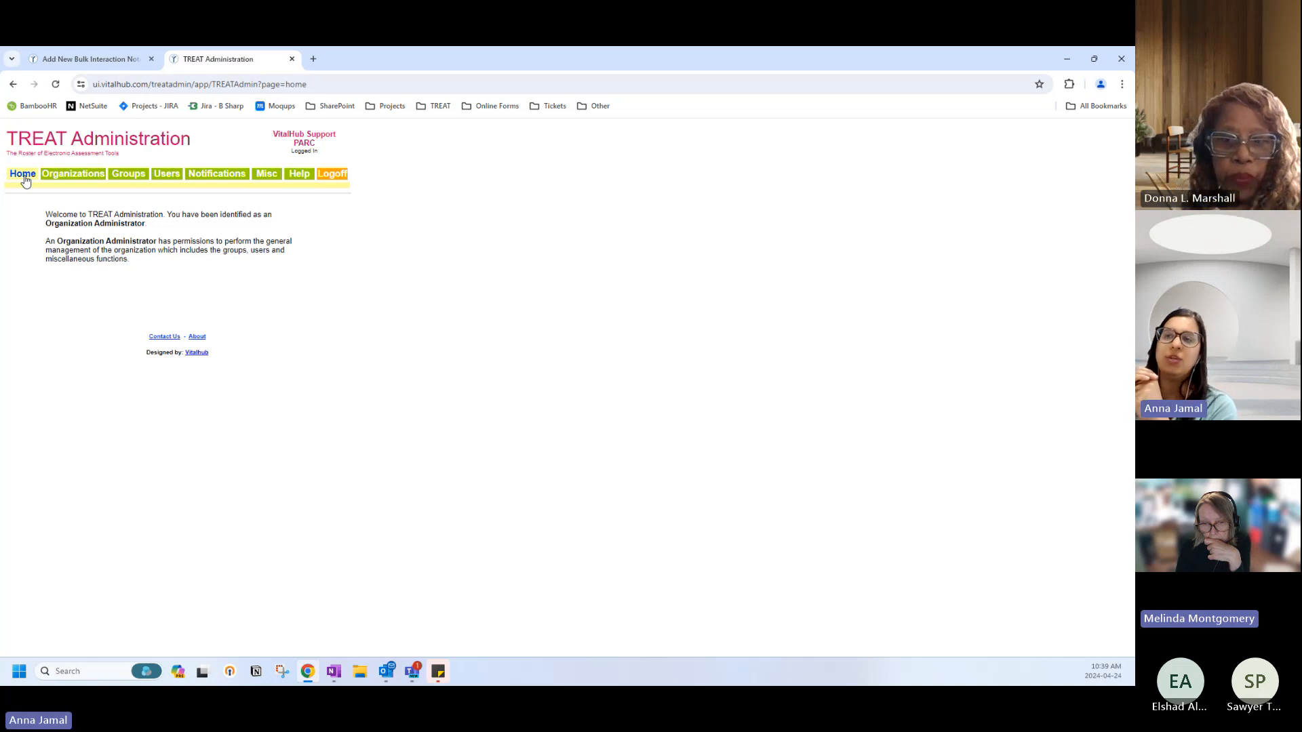
Discard the open bulk interaction note and return to the TREAT home page.
{"action": "left_click", "coordinate": [79, 64]}
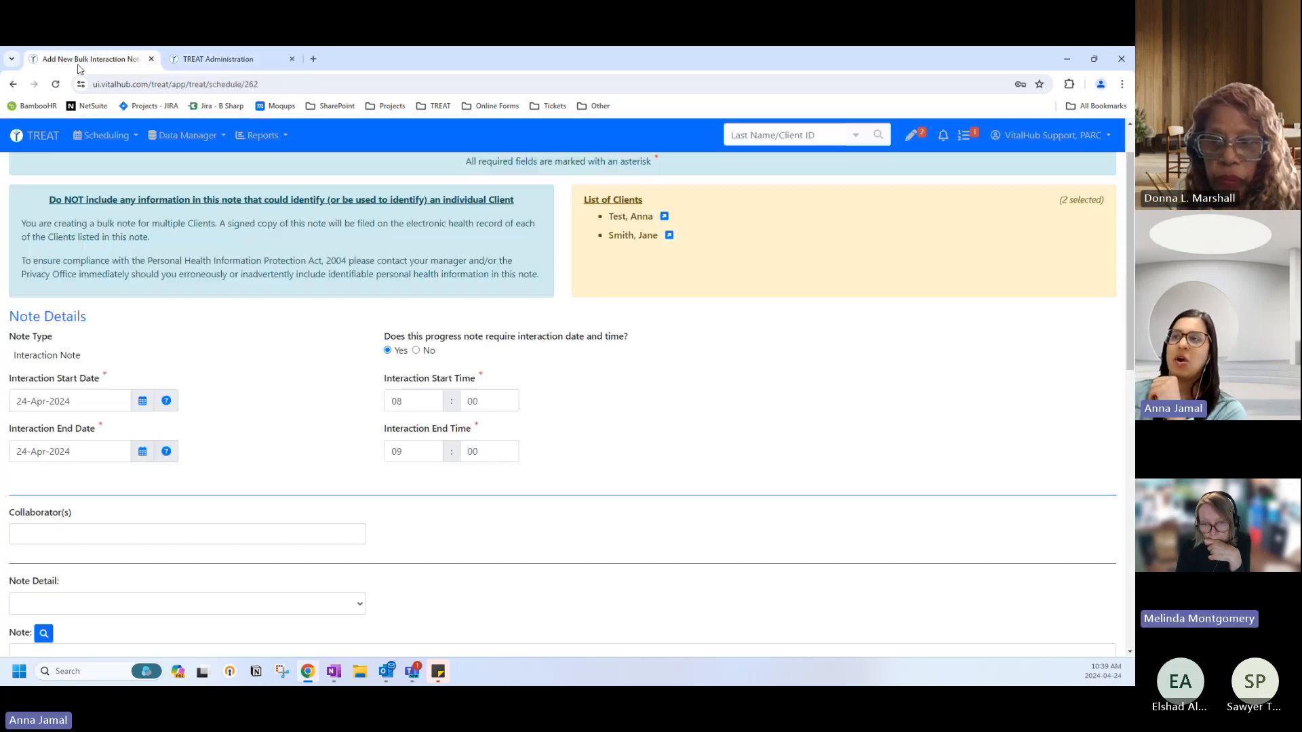
{"action": "scroll", "coordinate": [419, 546], "scroll_direction": "down", "scroll_amount": 15}
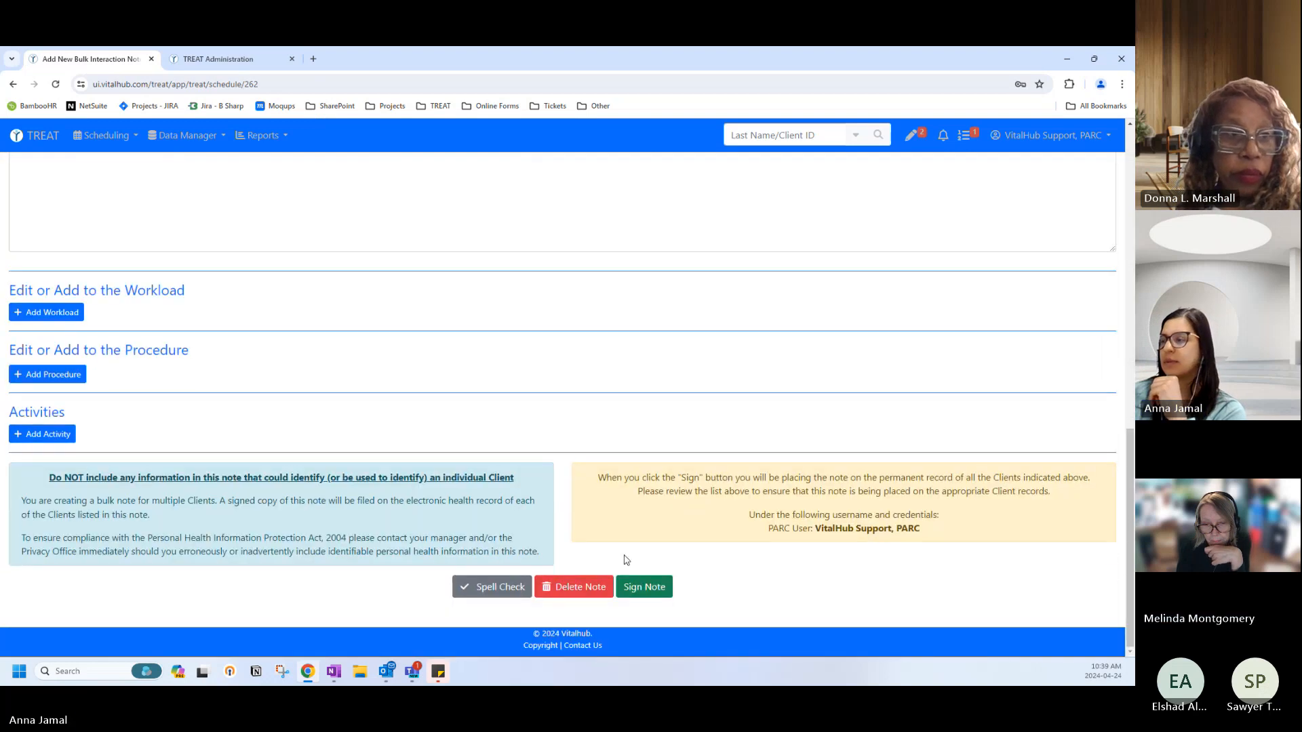
{"action": "left_click", "coordinate": [581, 587]}
{"action": "left_click", "coordinate": [585, 257]}
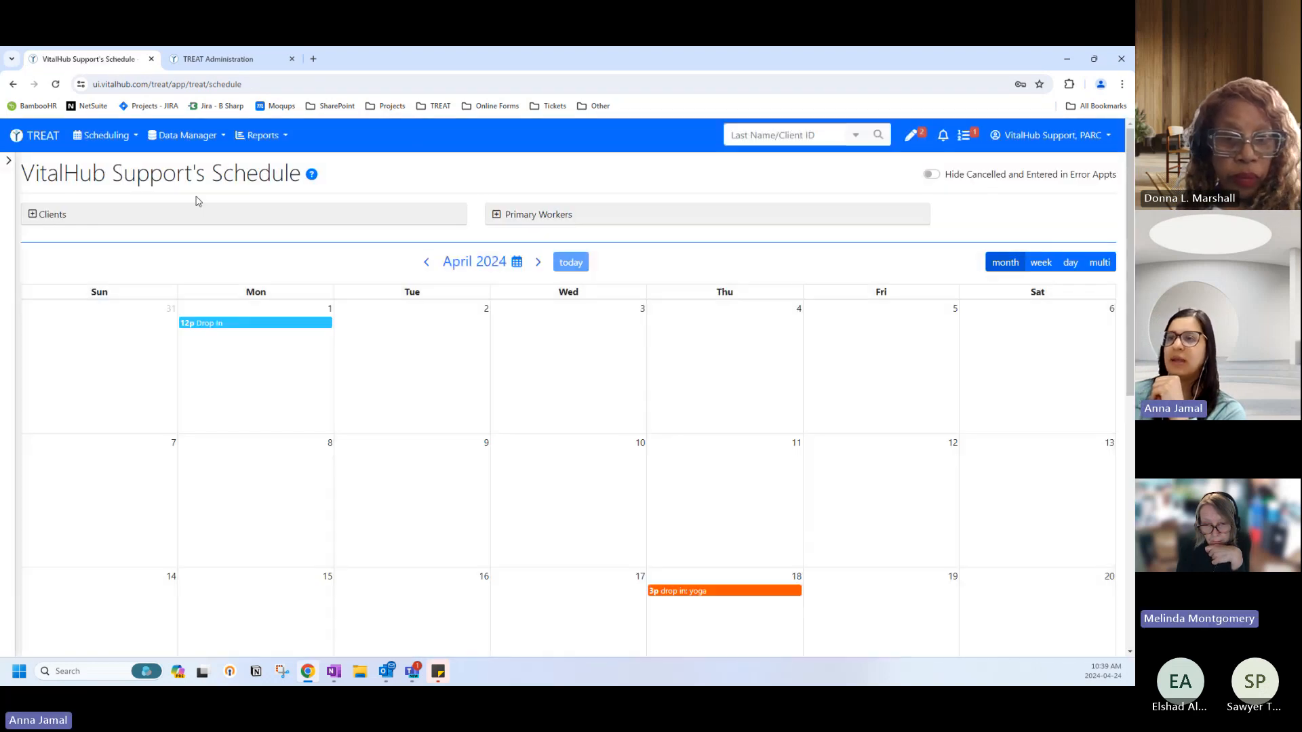
{"action": "left_click", "coordinate": [36, 135]}
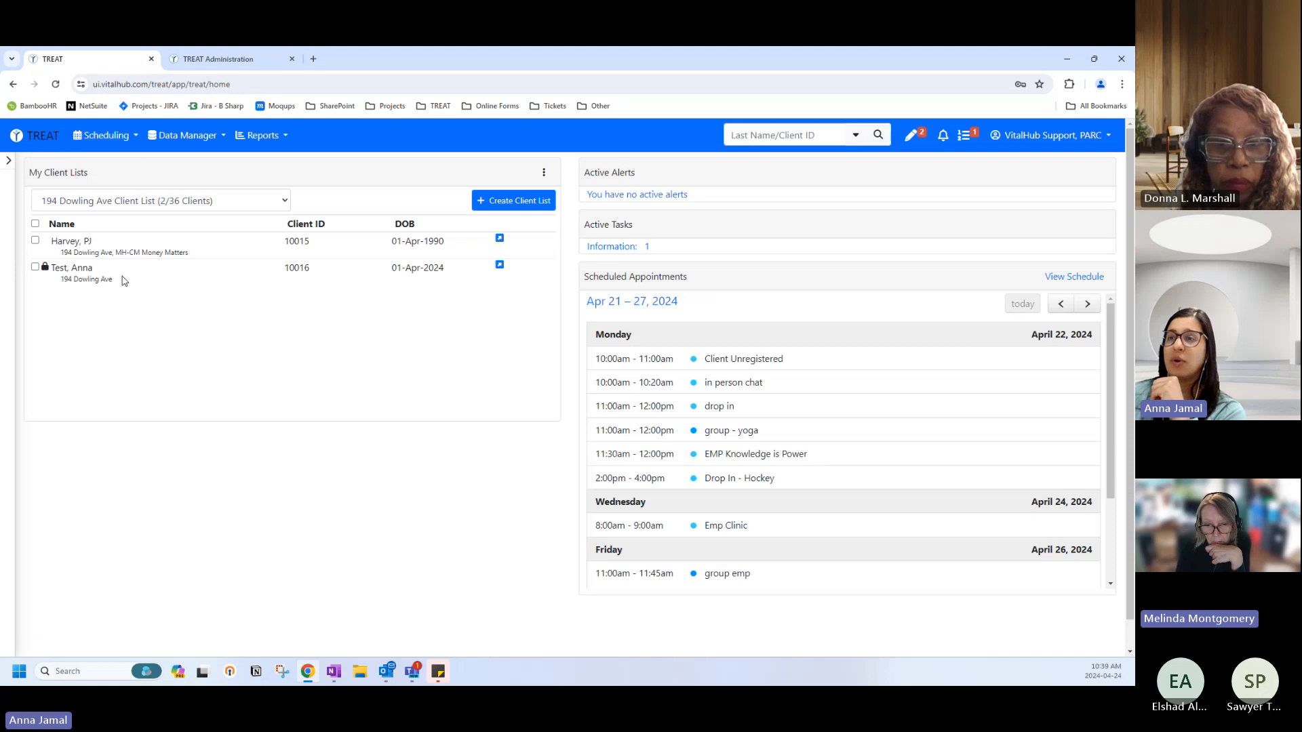
Show the EmpProgram Client List and view the first client's notes, then go home again.
{"action": "left_click", "coordinate": [119, 207]}
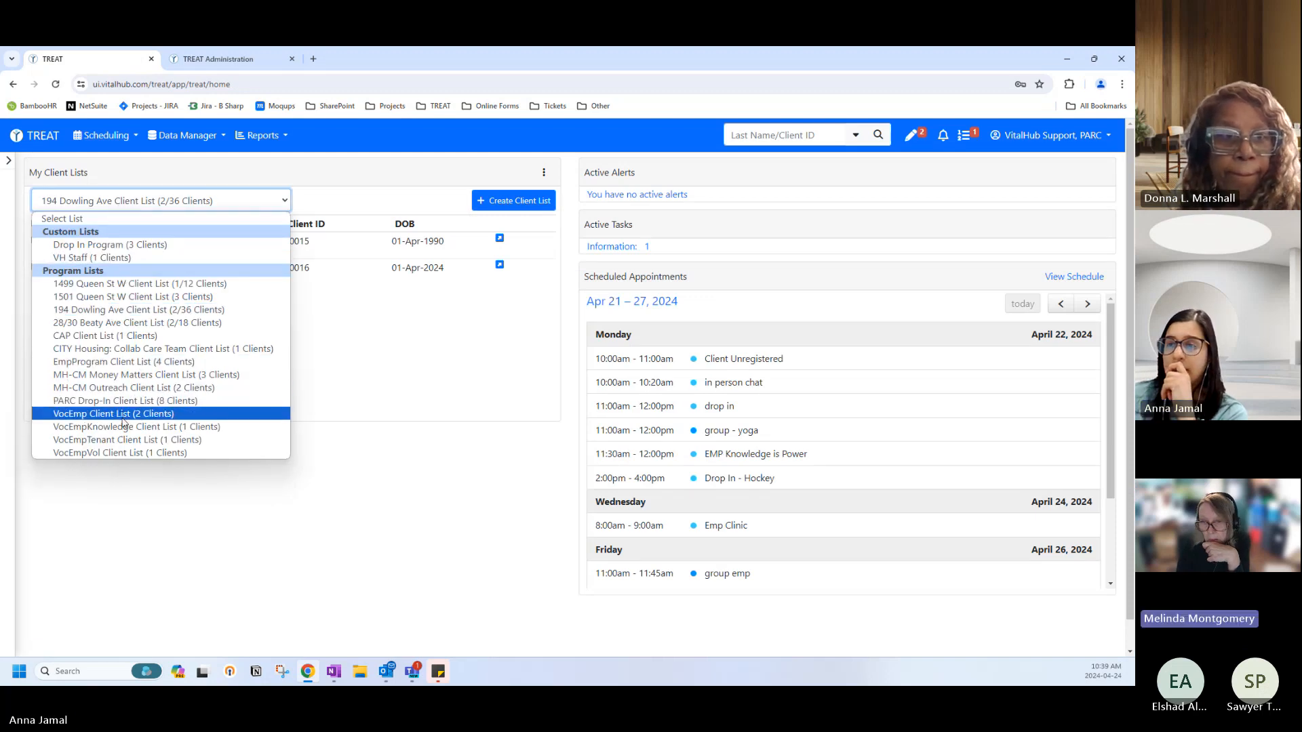
{"action": "left_click", "coordinate": [103, 362]}
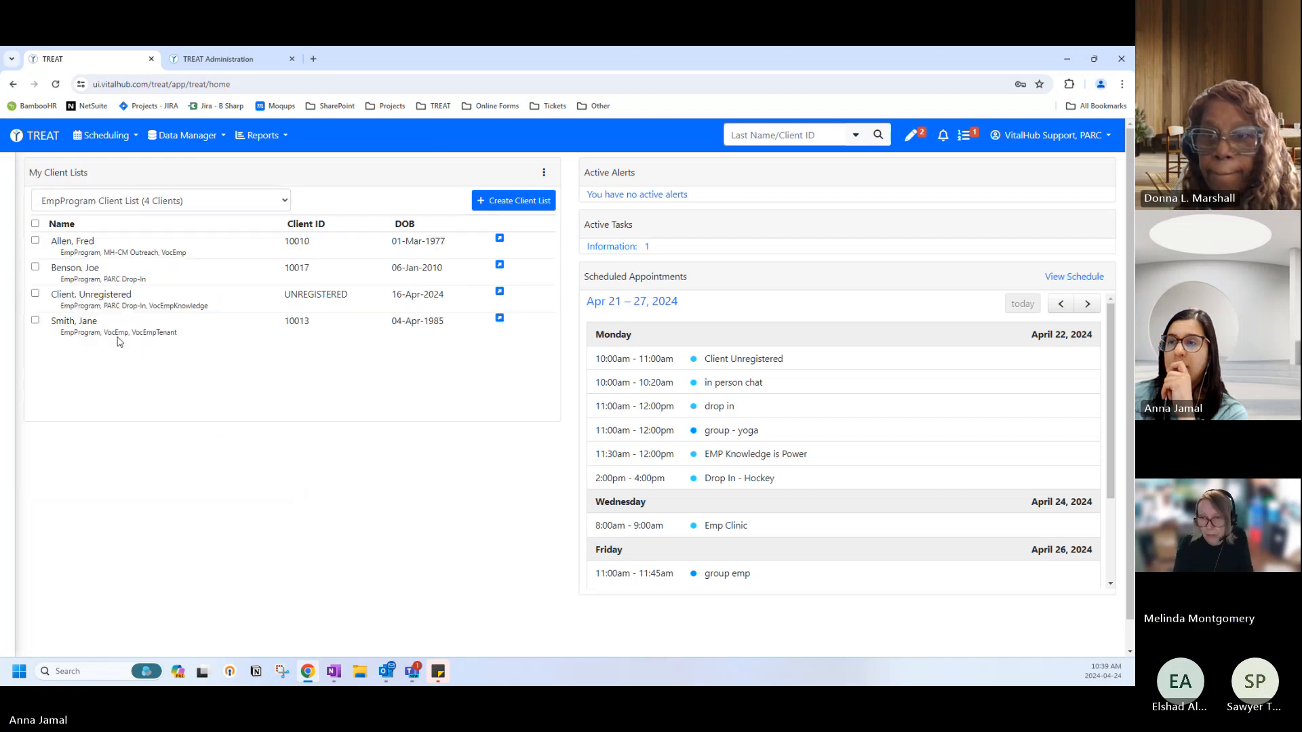
{"action": "left_click", "coordinate": [114, 251]}
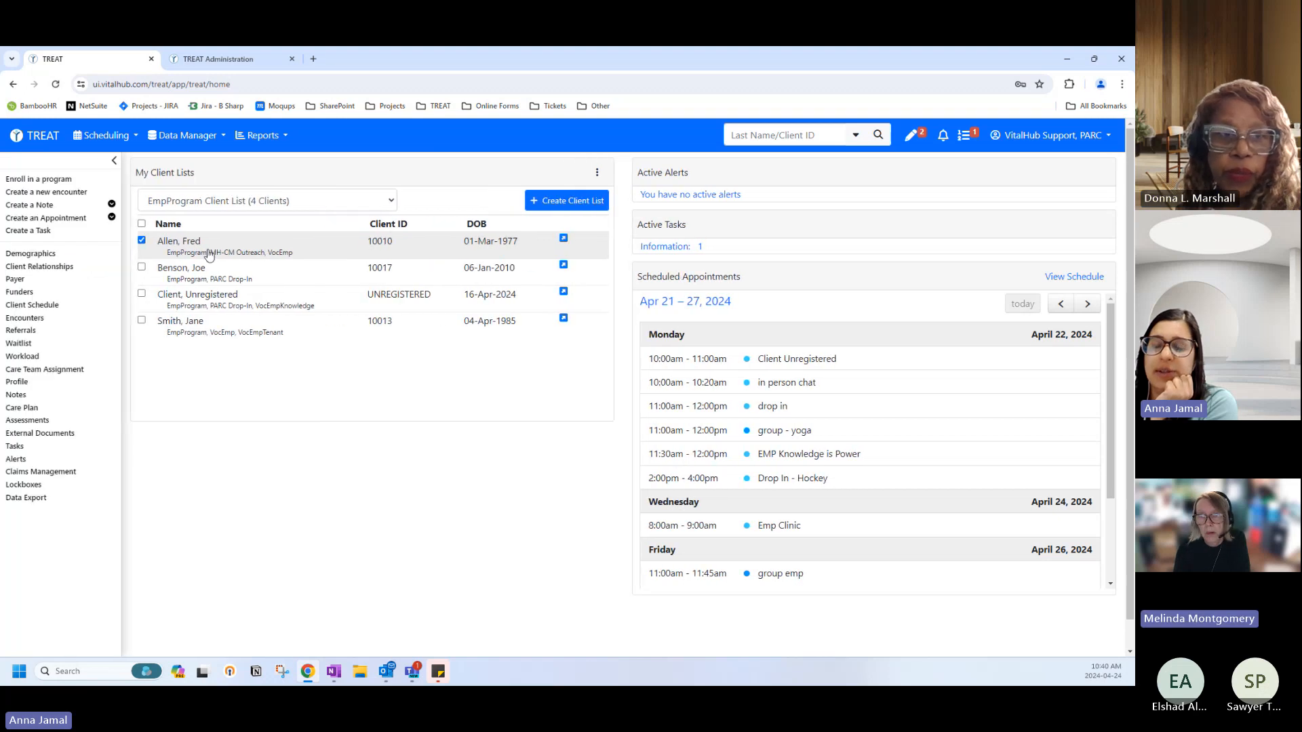
{"action": "left_click", "coordinate": [19, 398]}
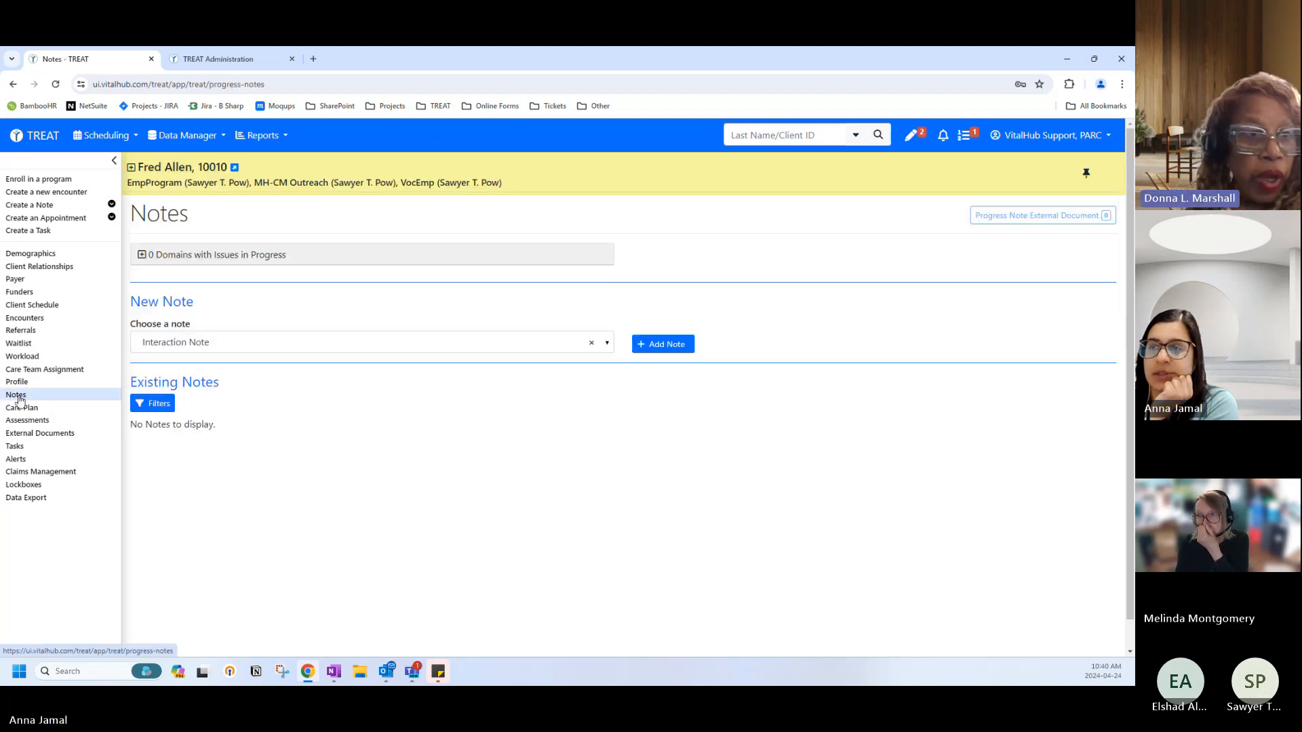
{"action": "left_click", "coordinate": [35, 135]}
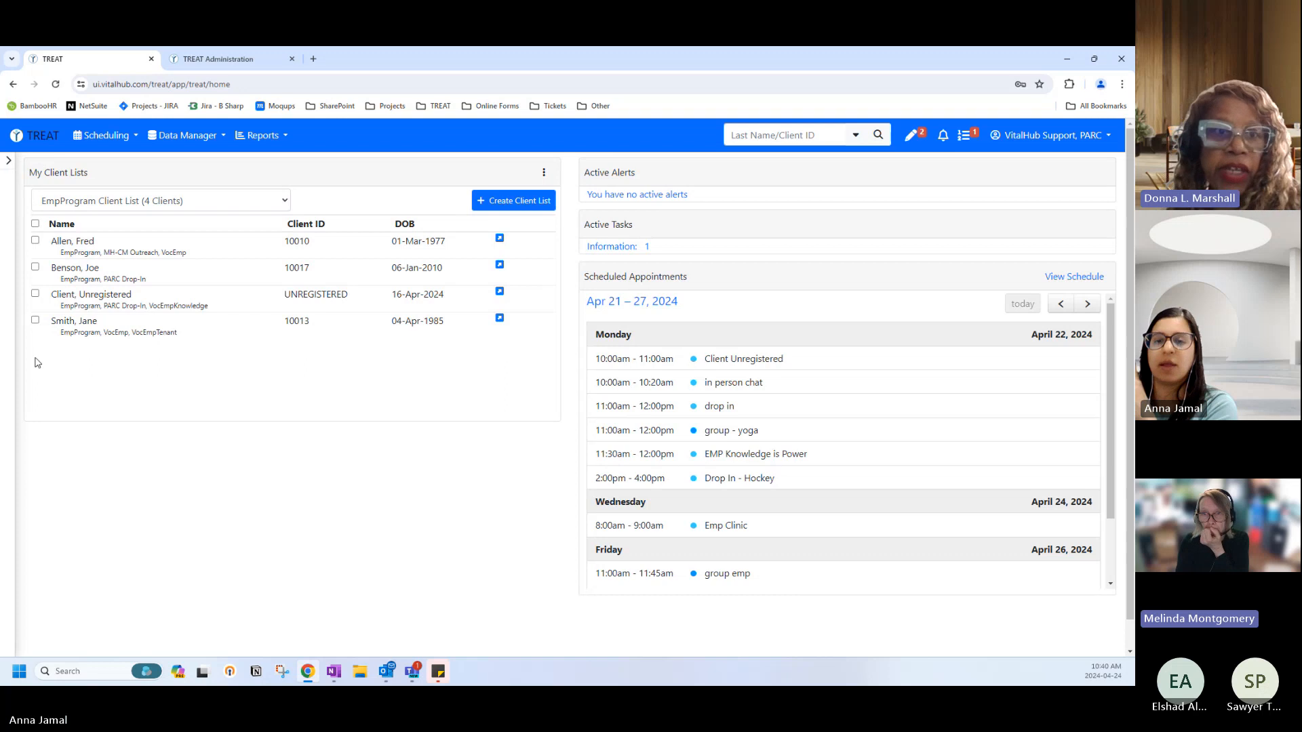
Reopen the first EmpProgram client's notes, start then abandon a program enrolment, and return home.
{"action": "left_click", "coordinate": [103, 248]}
{"action": "left_click", "coordinate": [37, 398]}
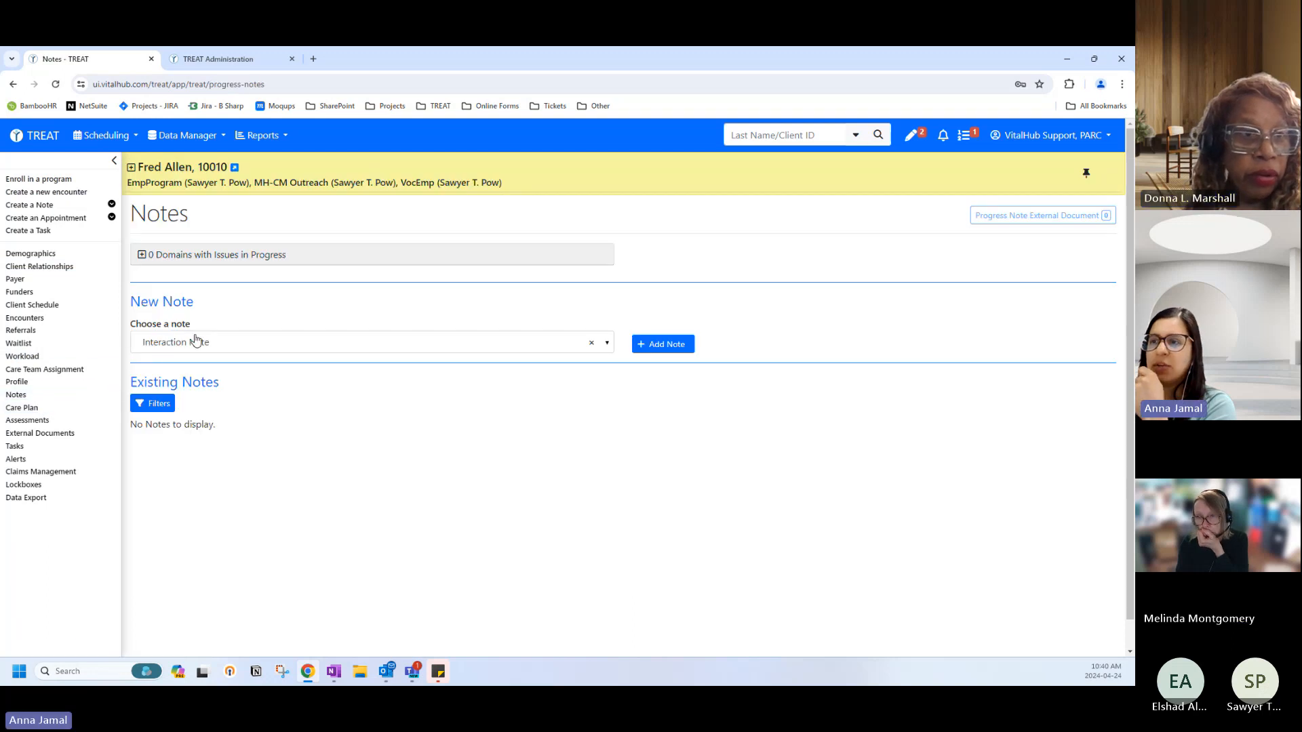
{"action": "scroll", "coordinate": [255, 525], "scroll_direction": "down", "scroll_amount": 1}
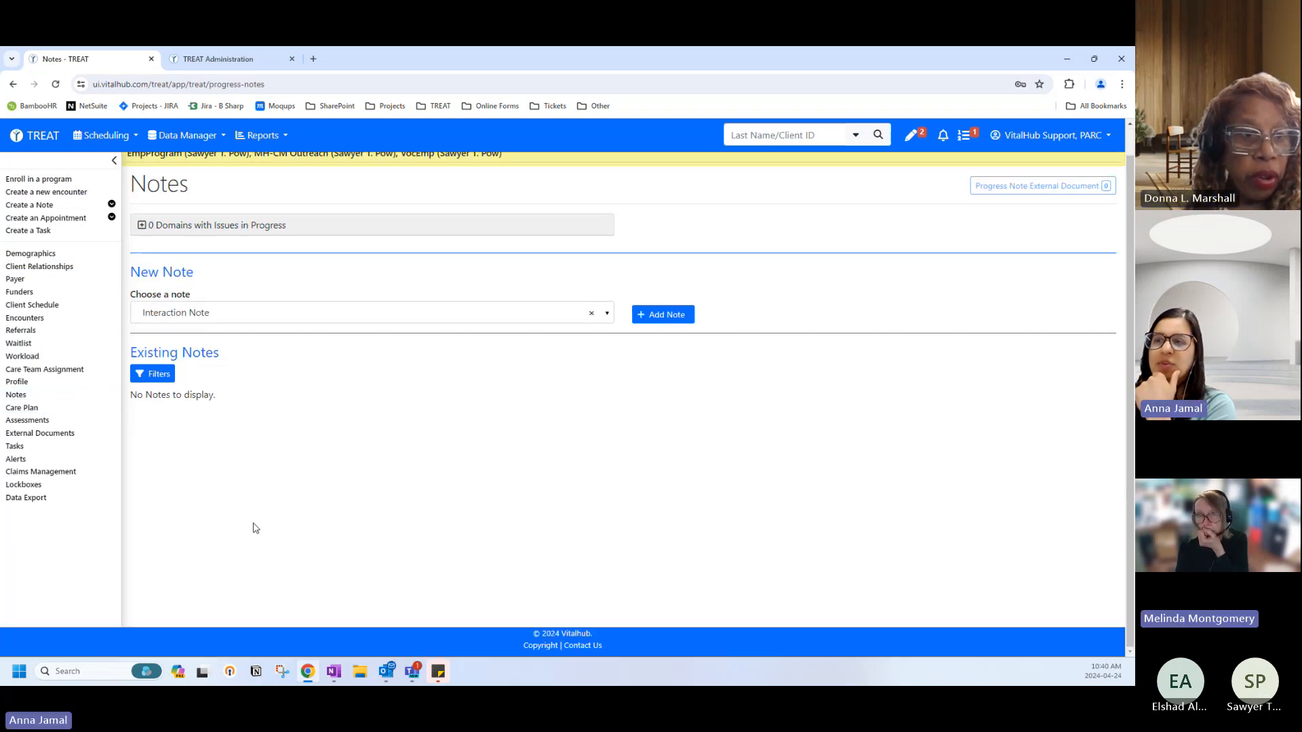
{"action": "scroll", "coordinate": [256, 528], "scroll_direction": "up", "scroll_amount": 1}
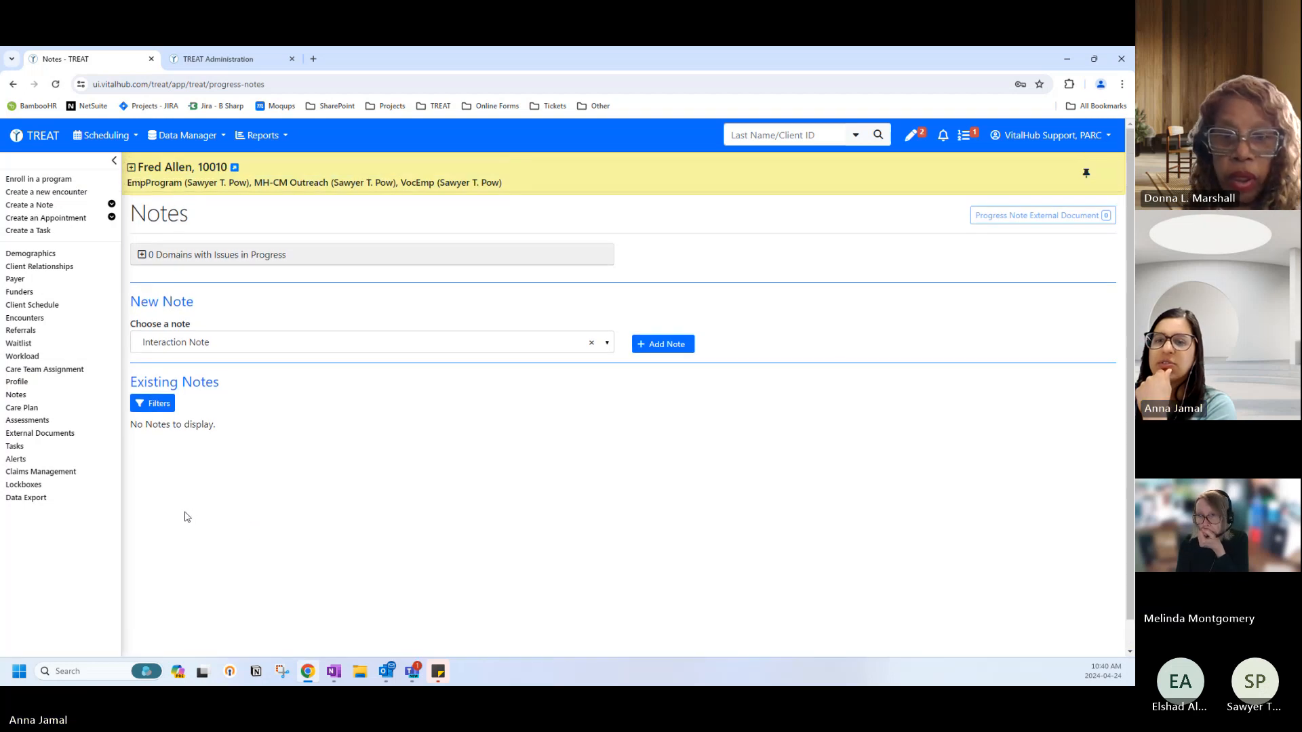
{"action": "left_click", "coordinate": [39, 179]}
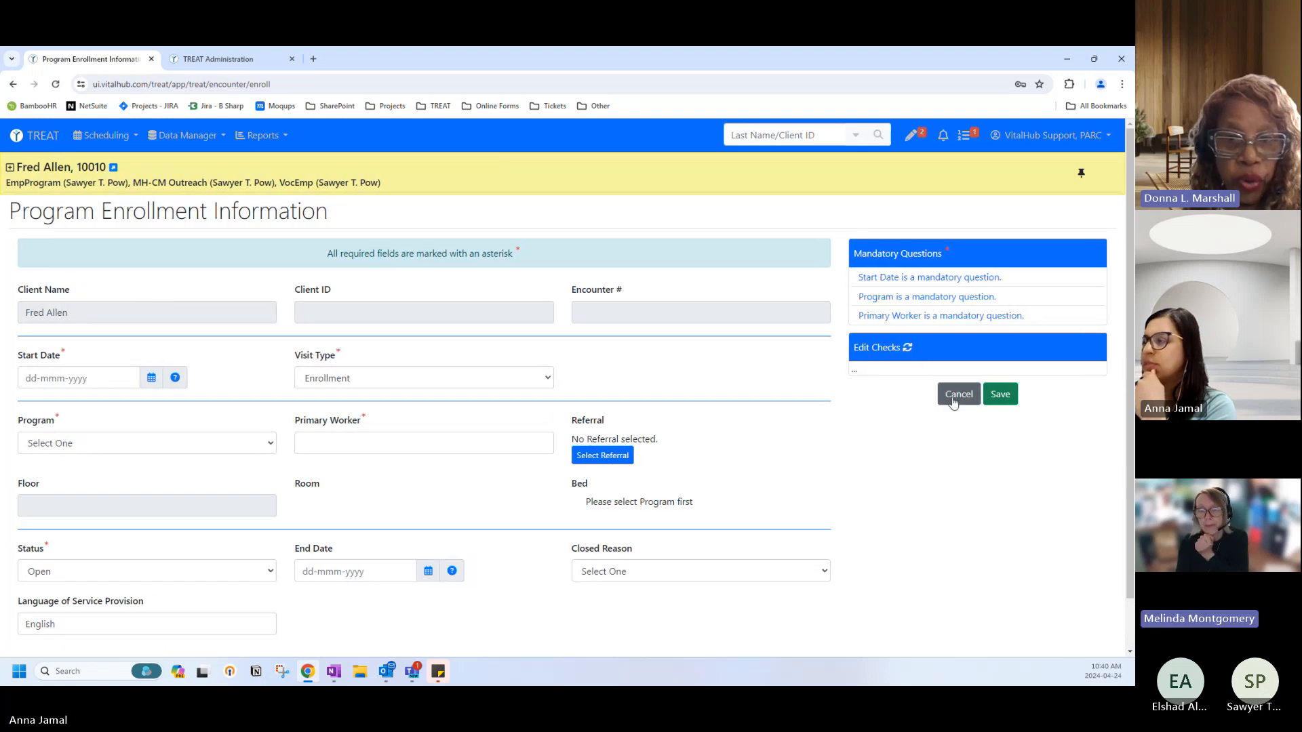
{"action": "left_click", "coordinate": [959, 394]}
{"action": "left_click", "coordinate": [641, 271]}
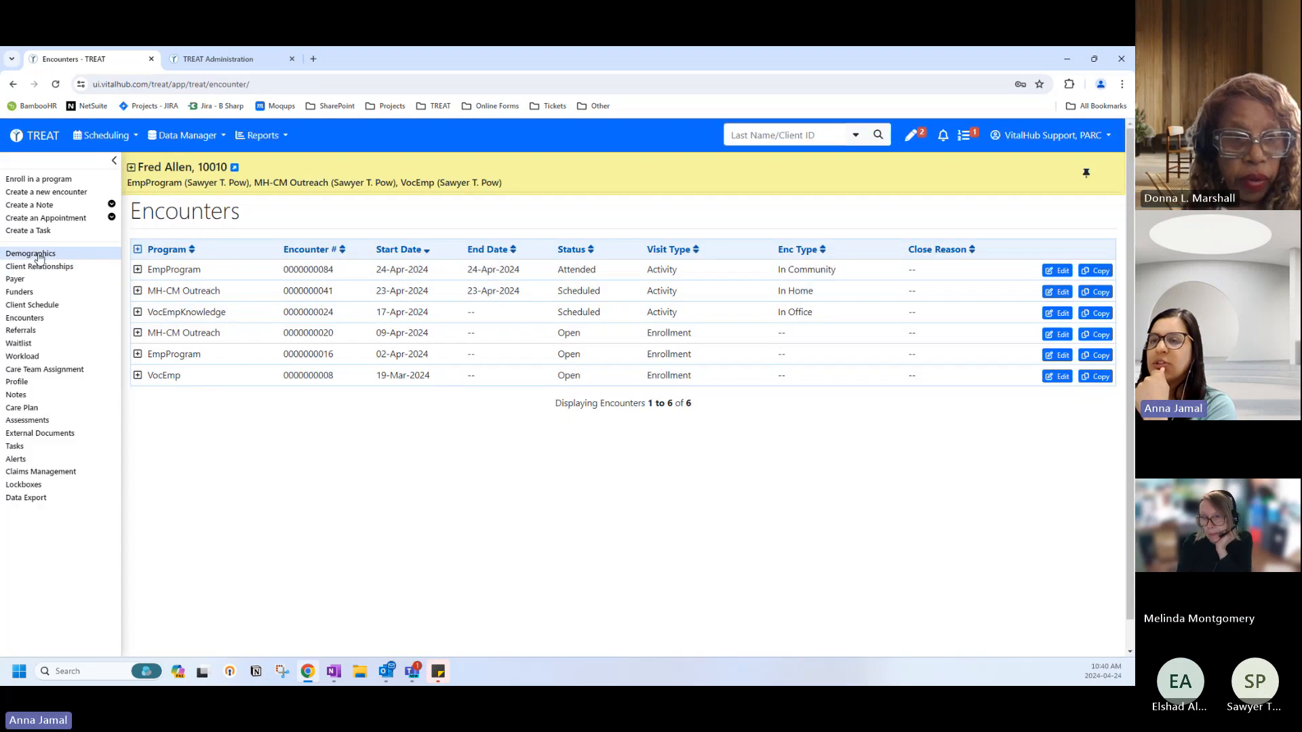
{"action": "left_click", "coordinate": [34, 135]}
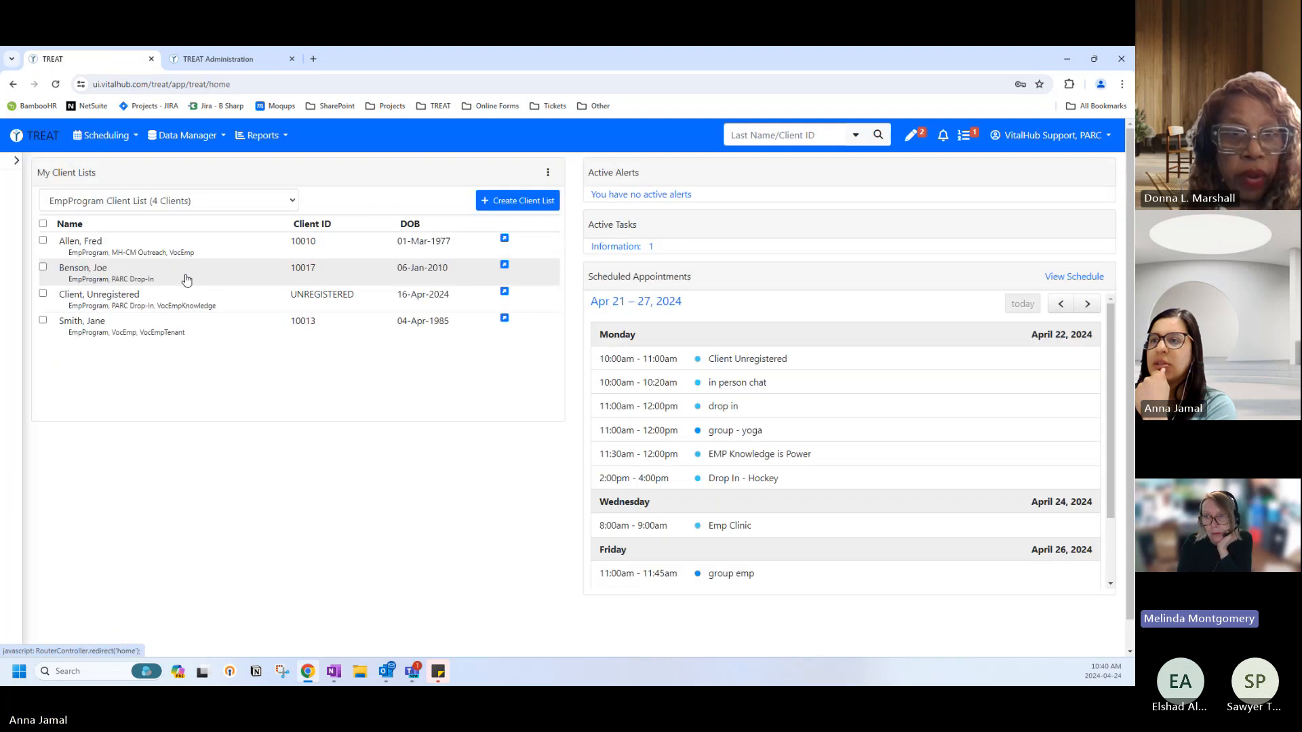
{"action": "left_click", "coordinate": [107, 270]}
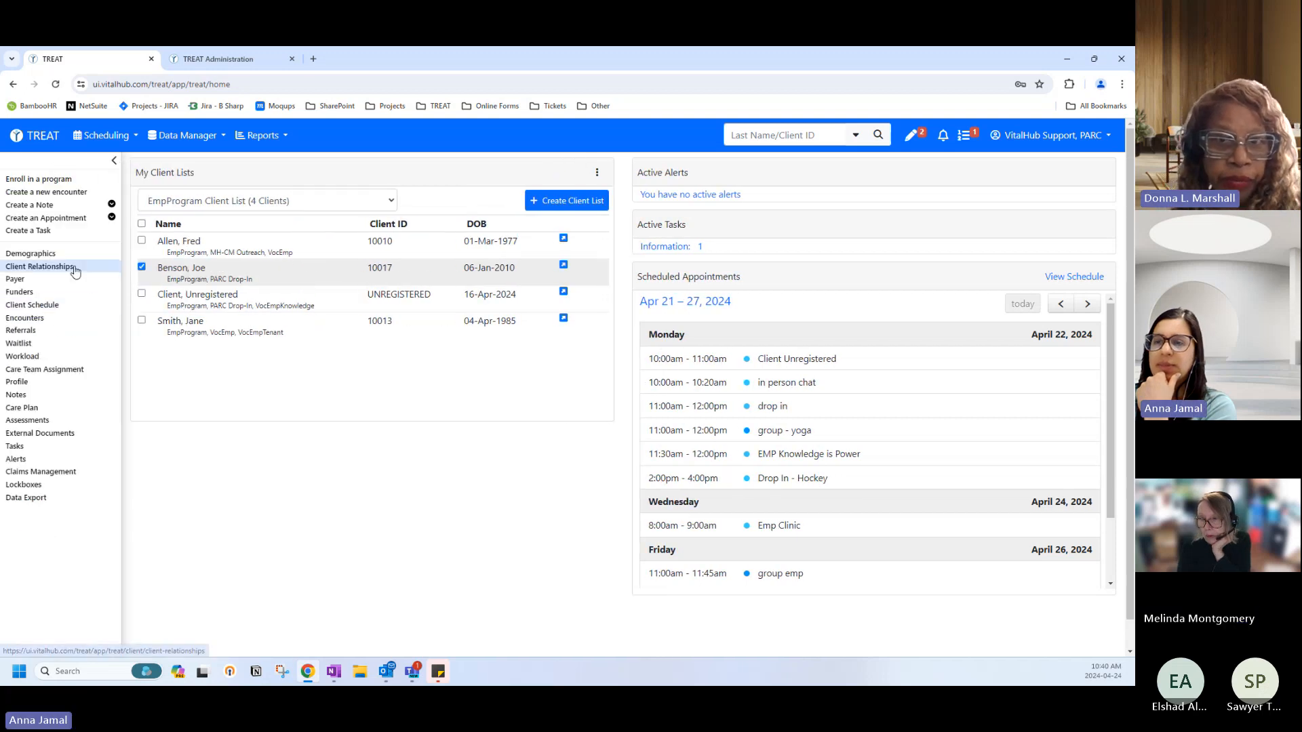
{"action": "left_click", "coordinate": [41, 396]}
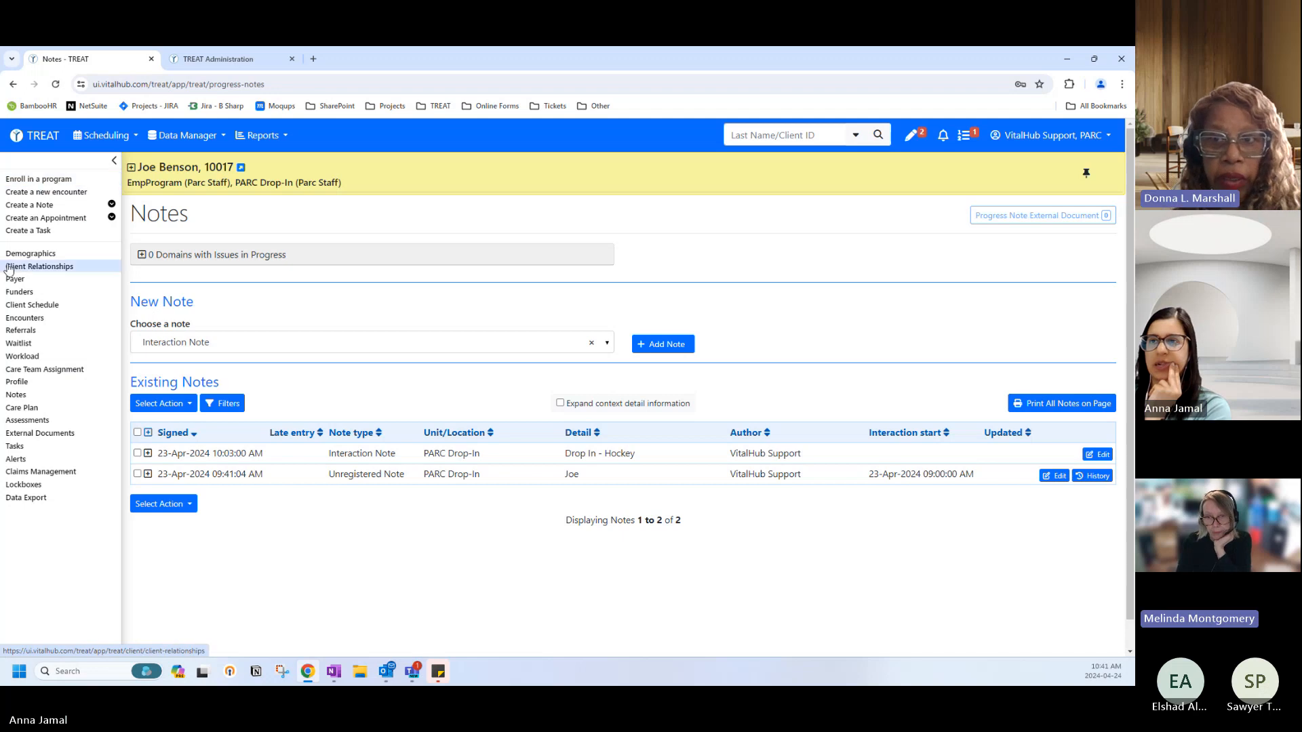
{"action": "left_click", "coordinate": [21, 304]}
{"action": "scroll", "coordinate": [502, 450], "scroll_direction": "down", "scroll_amount": 4}
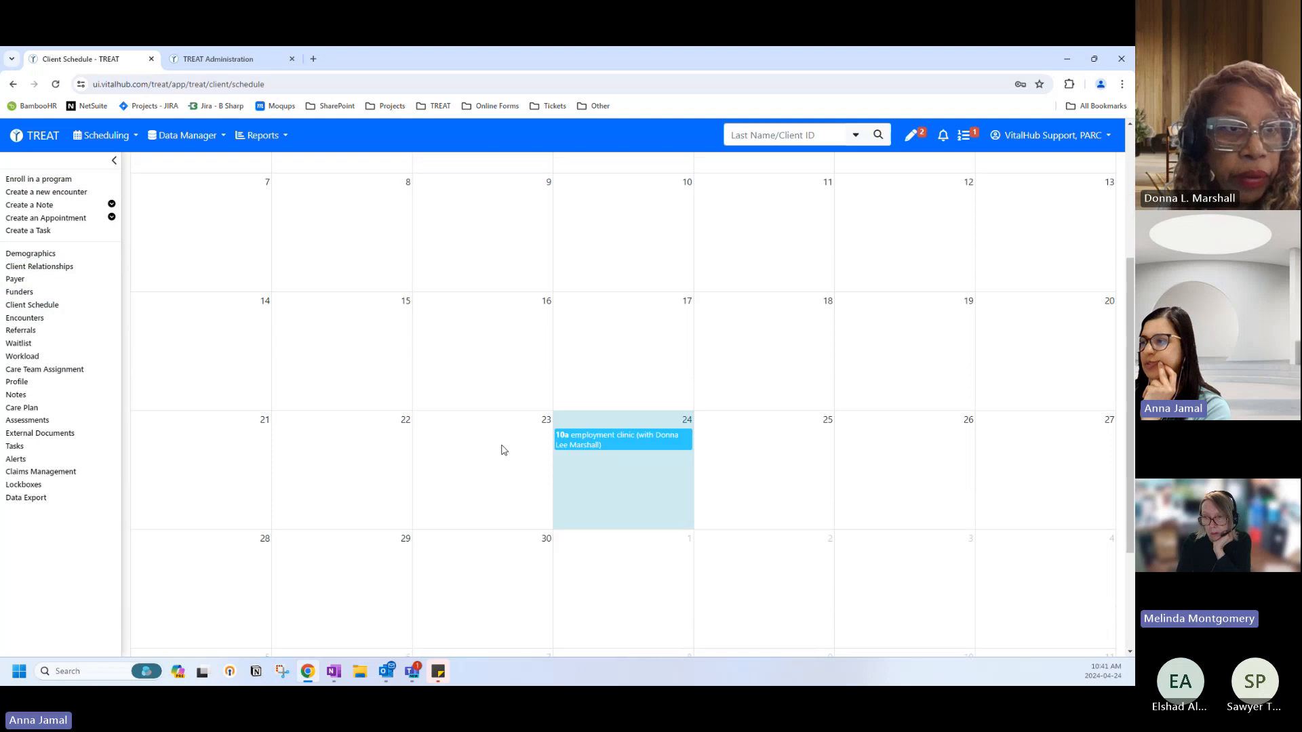
{"action": "left_click", "coordinate": [612, 448]}
{"action": "left_click", "coordinate": [750, 192]}
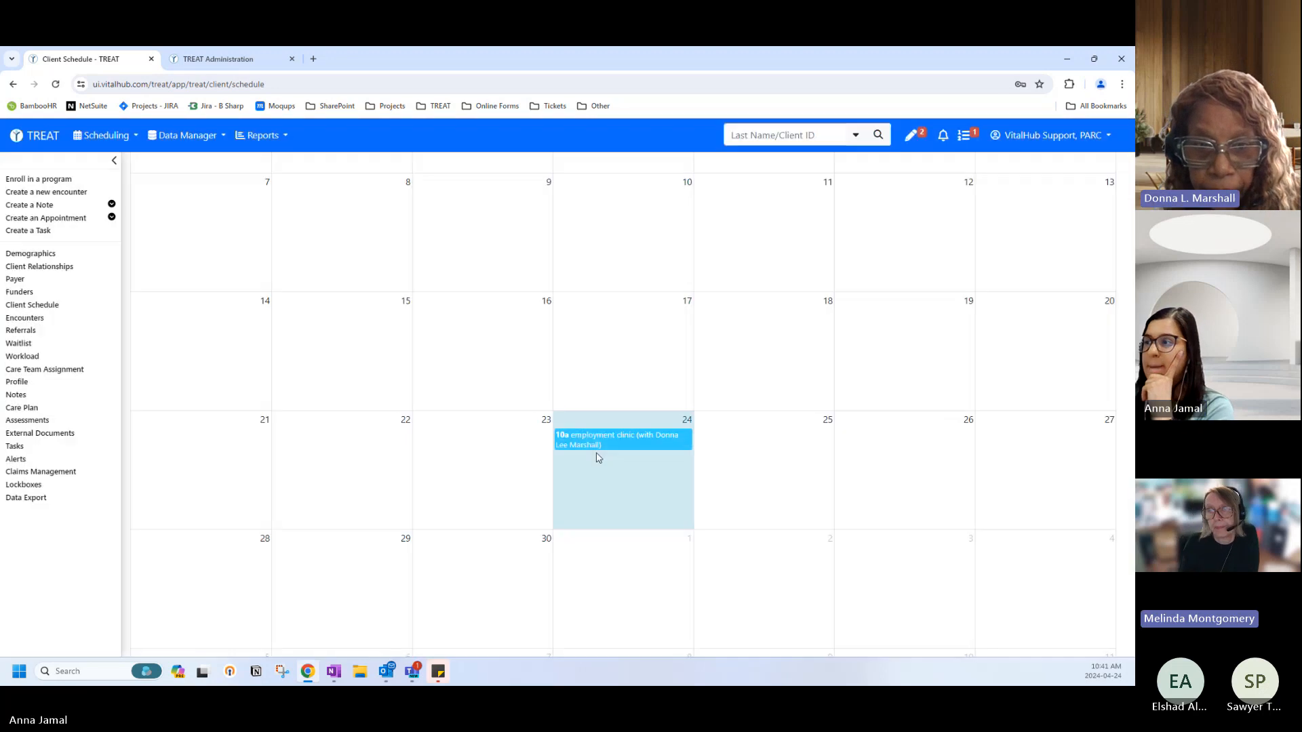
{"action": "scroll", "coordinate": [599, 465], "scroll_direction": "down", "scroll_amount": 10}
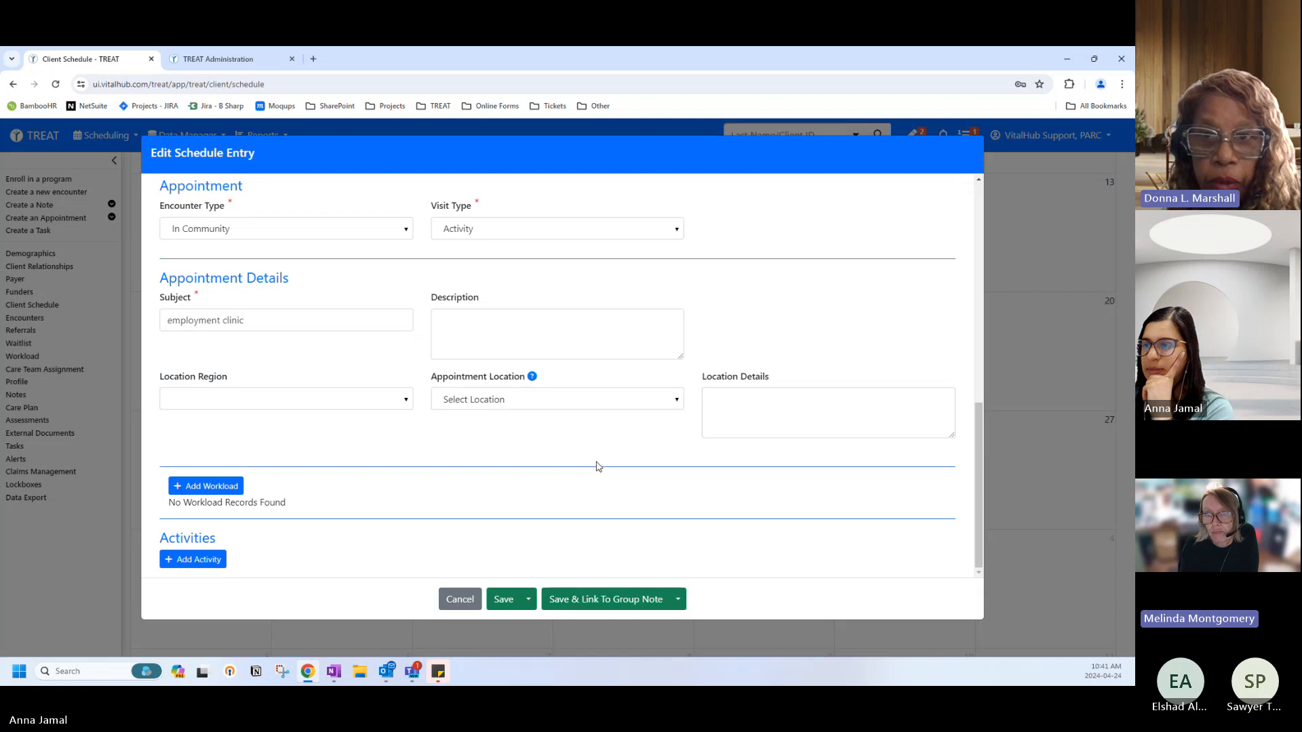
{"action": "scroll", "coordinate": [441, 460], "scroll_direction": "up", "scroll_amount": 5}
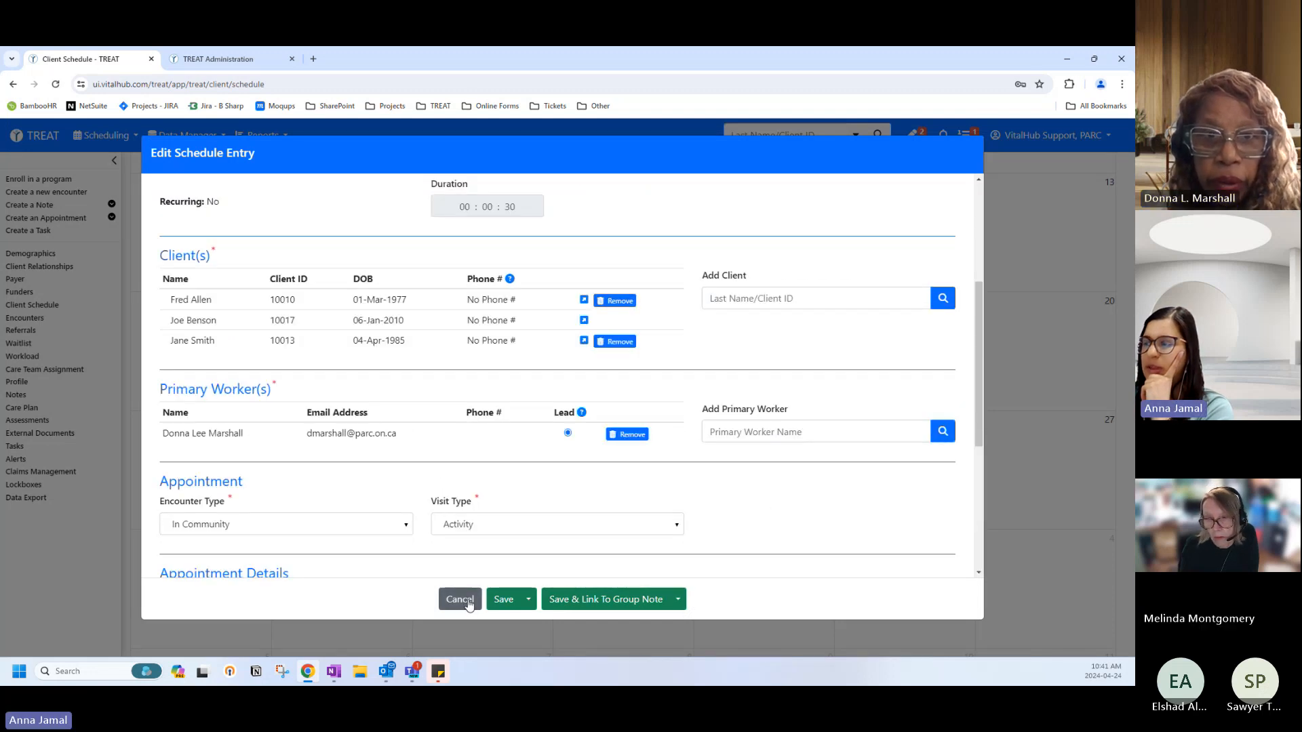
{"action": "left_click", "coordinate": [677, 601]}
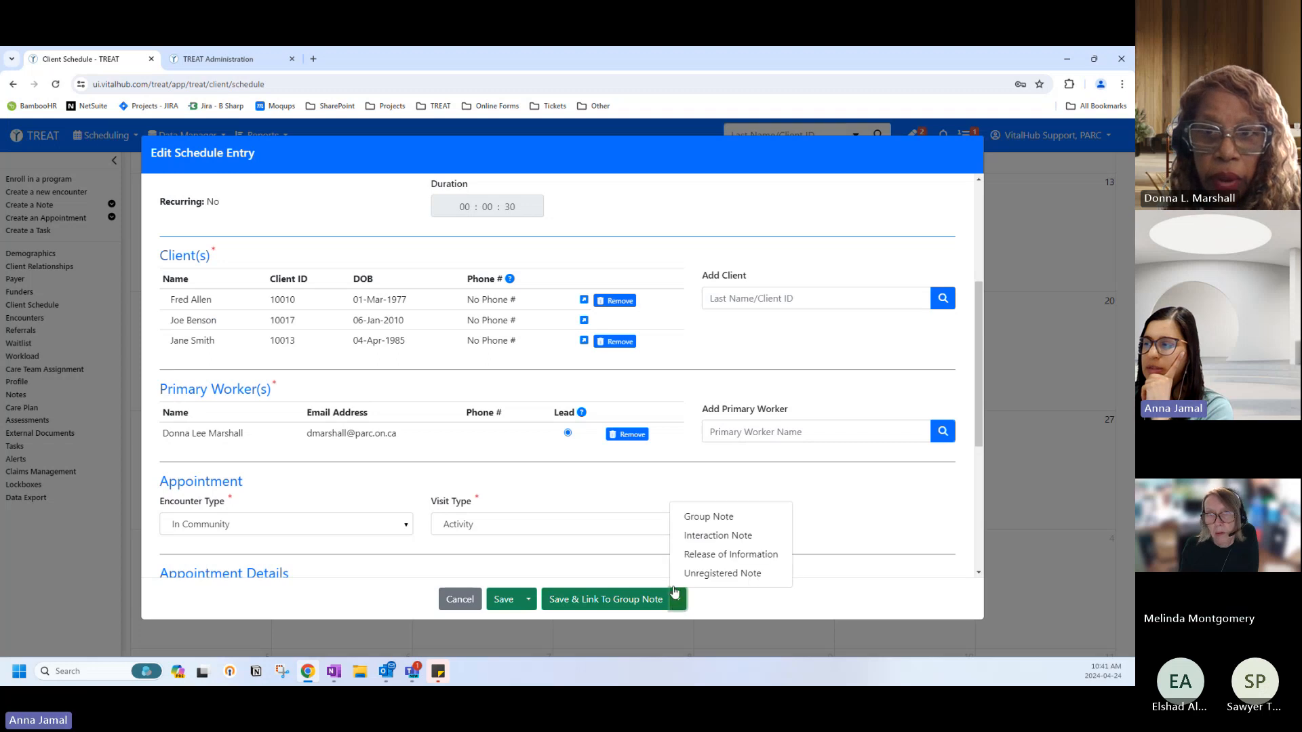
{"action": "left_click", "coordinate": [460, 599]}
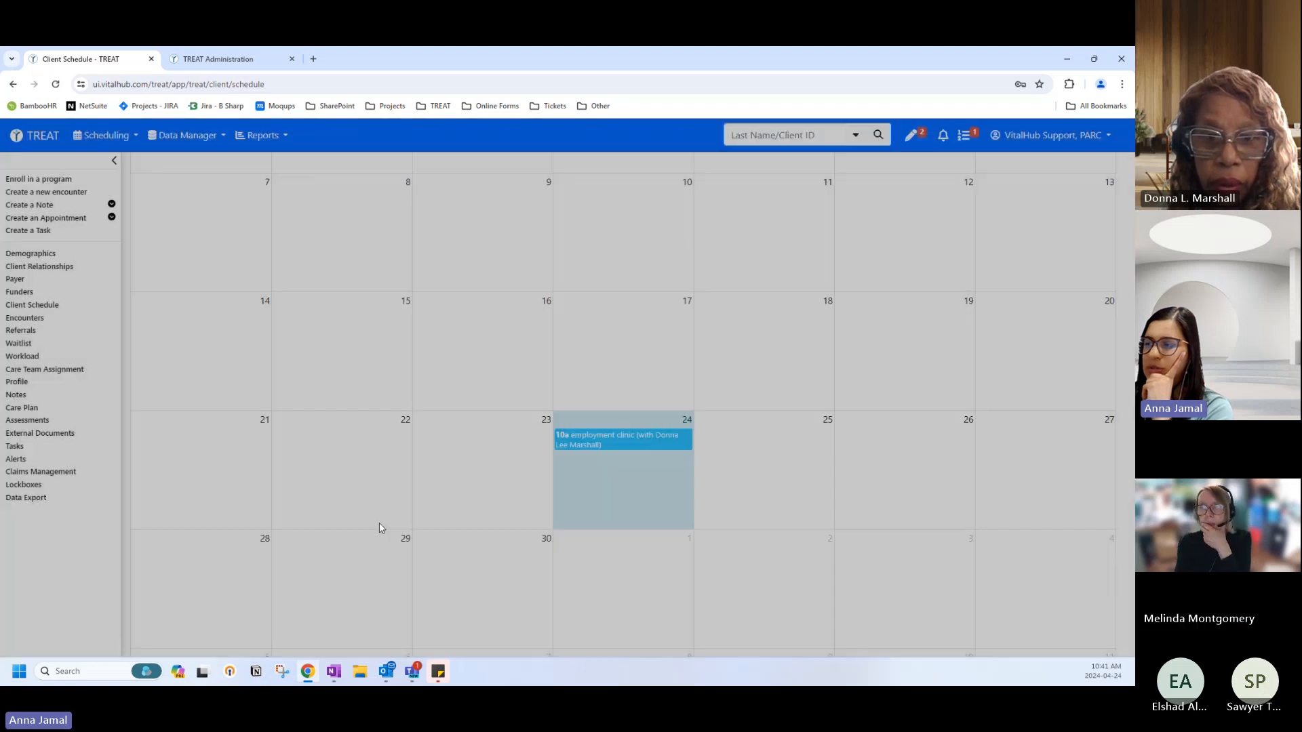
{"action": "left_click", "coordinate": [14, 138]}
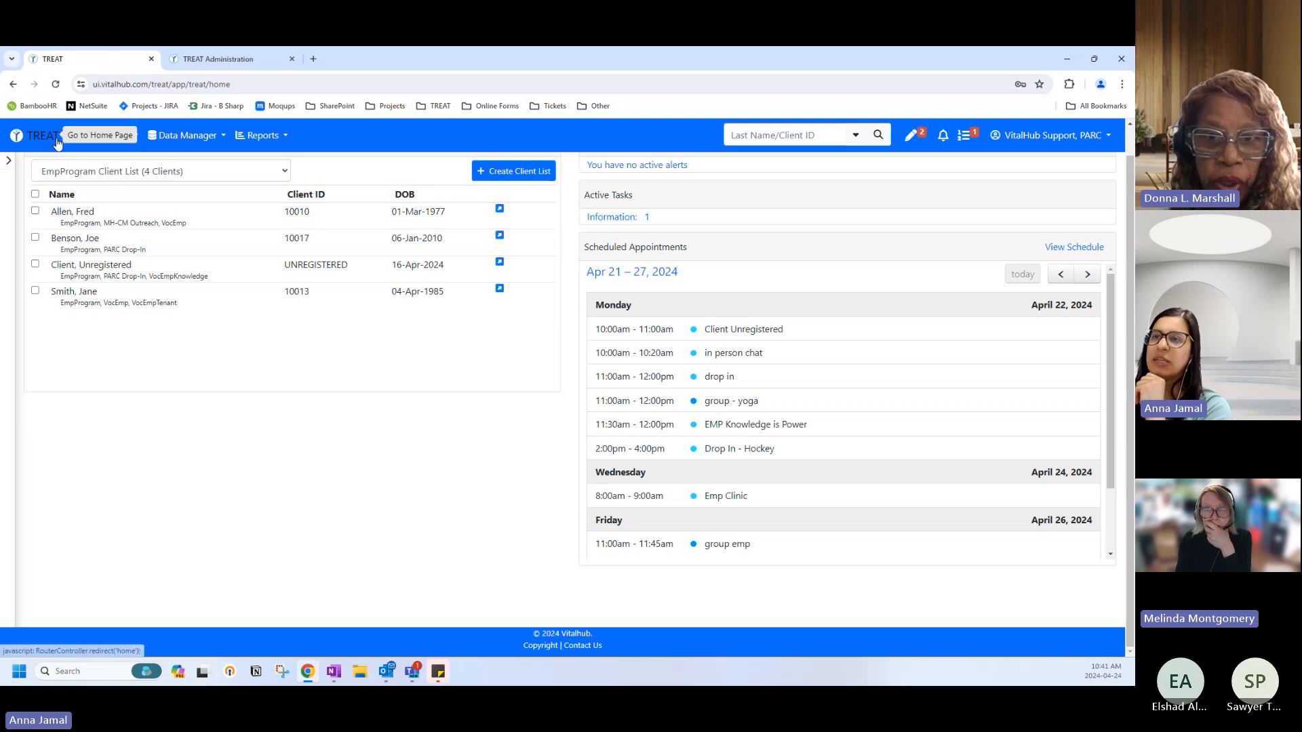
Switch to the residential client list and open its first client's schedule at the 07-Apr-2024 cell.
{"action": "left_click", "coordinate": [76, 172]}
{"action": "left_click", "coordinate": [88, 281]}
{"action": "left_click", "coordinate": [87, 214]}
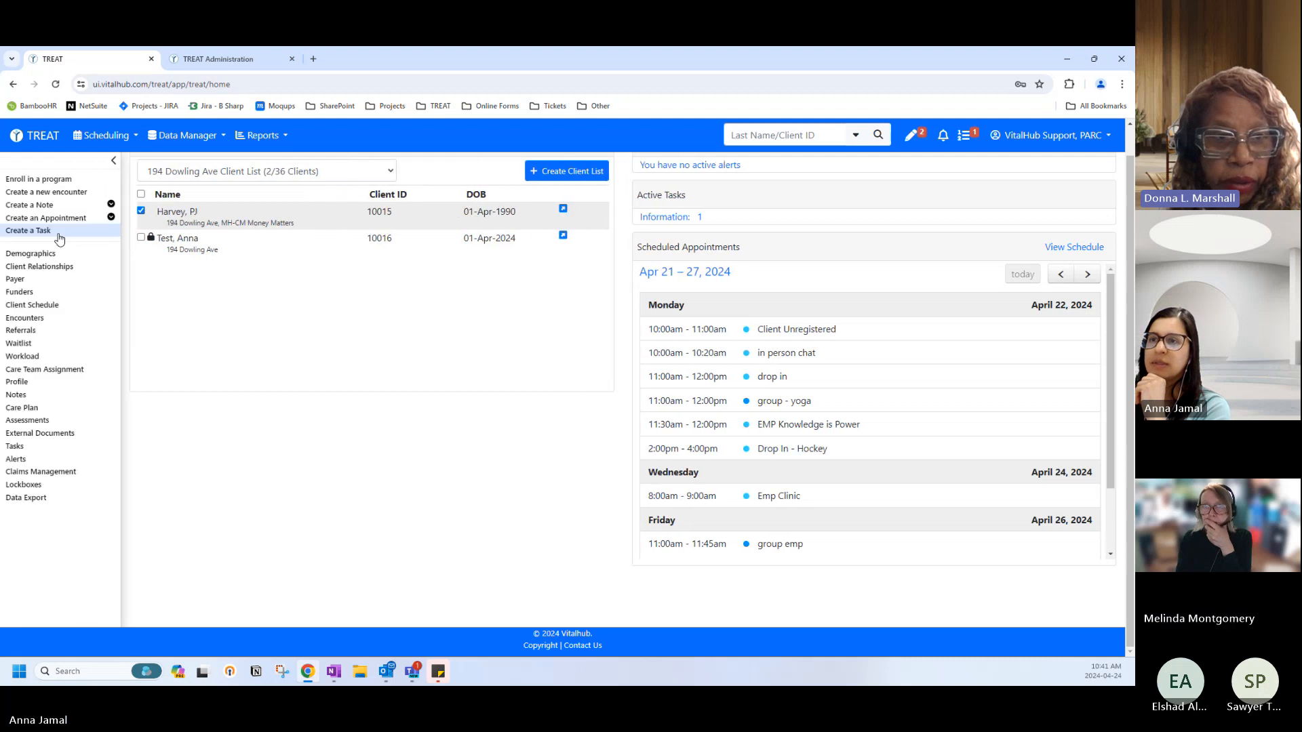
{"action": "left_click", "coordinate": [40, 306]}
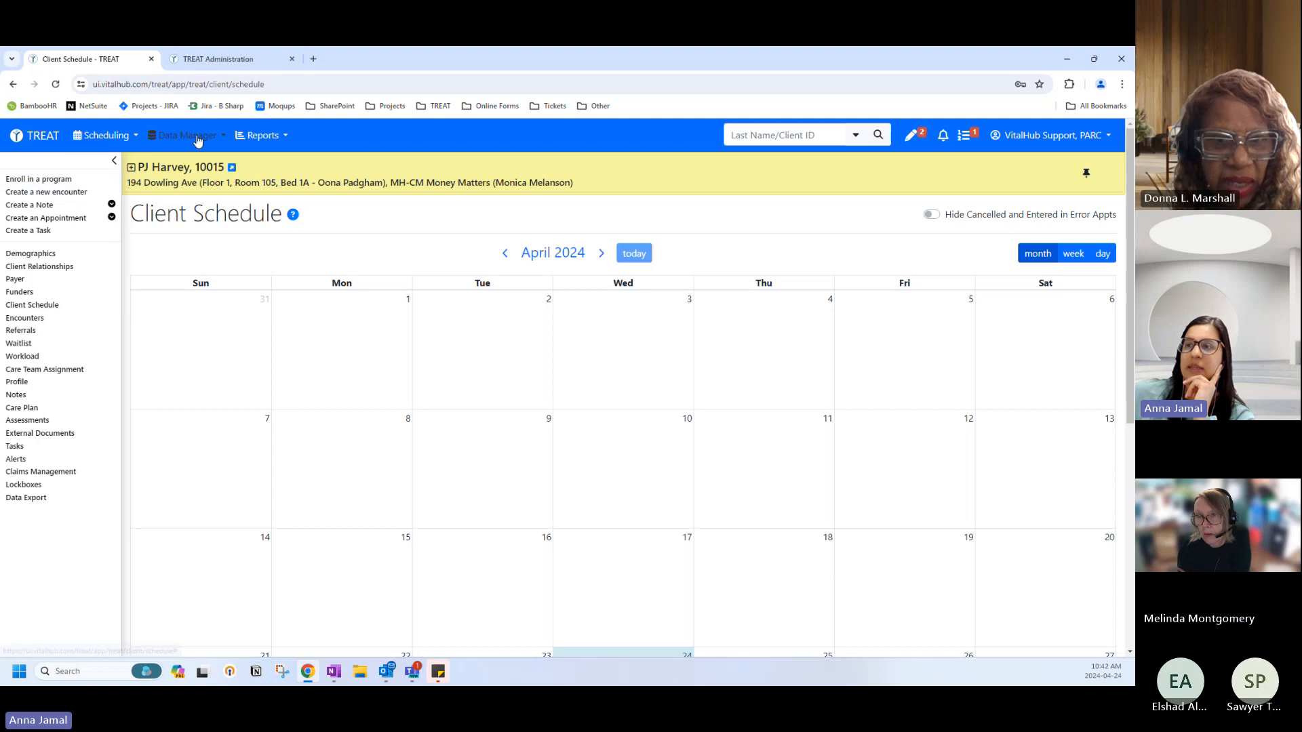
{"action": "left_click", "coordinate": [203, 468]}
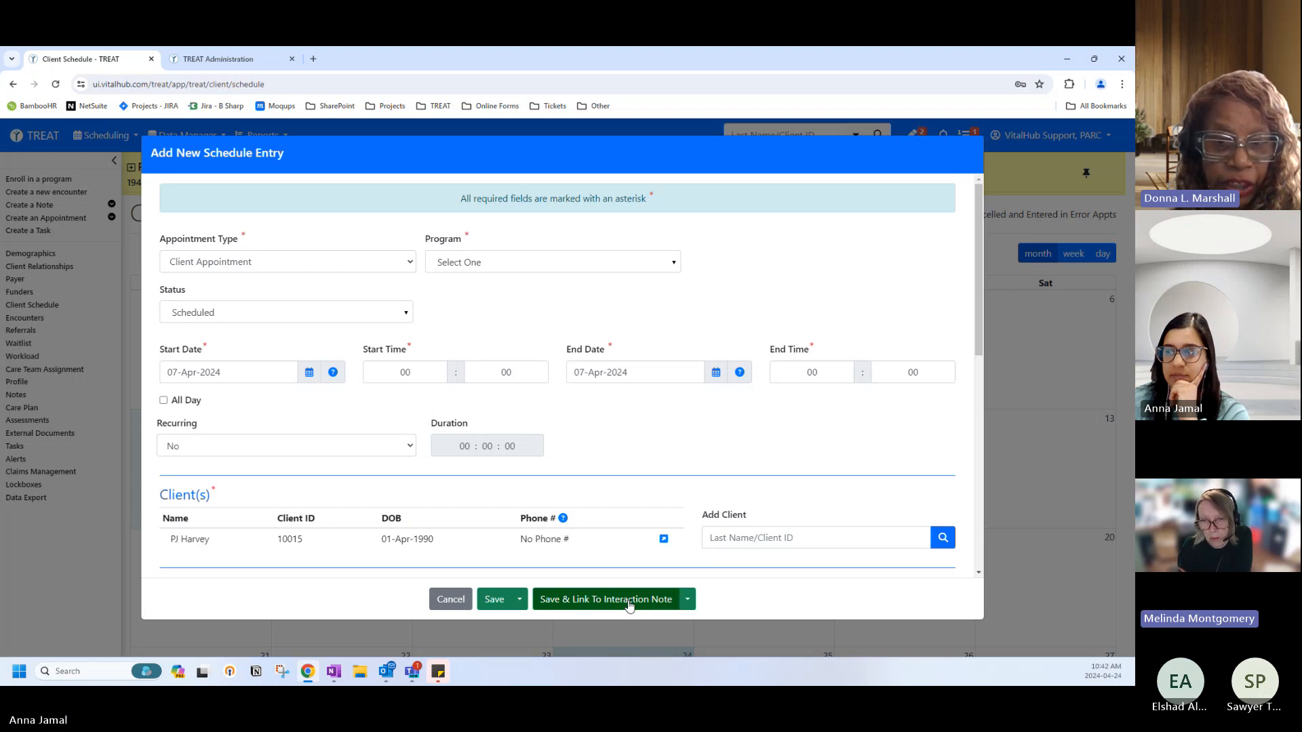
Try saving the appointment linked to an Interaction Note, hit the zero-duration error, then cancel it.
{"action": "left_click", "coordinate": [686, 601]}
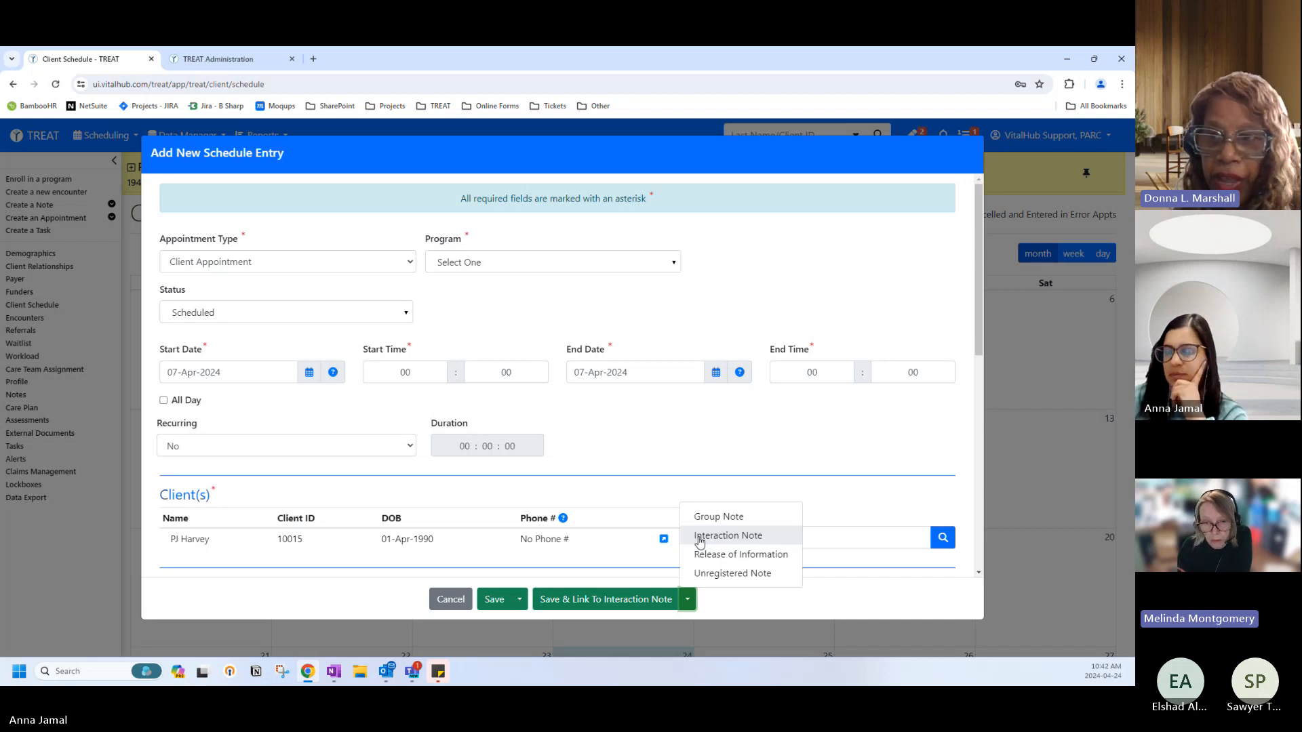
{"action": "scroll", "coordinate": [701, 541], "scroll_direction": "down", "scroll_amount": 1}
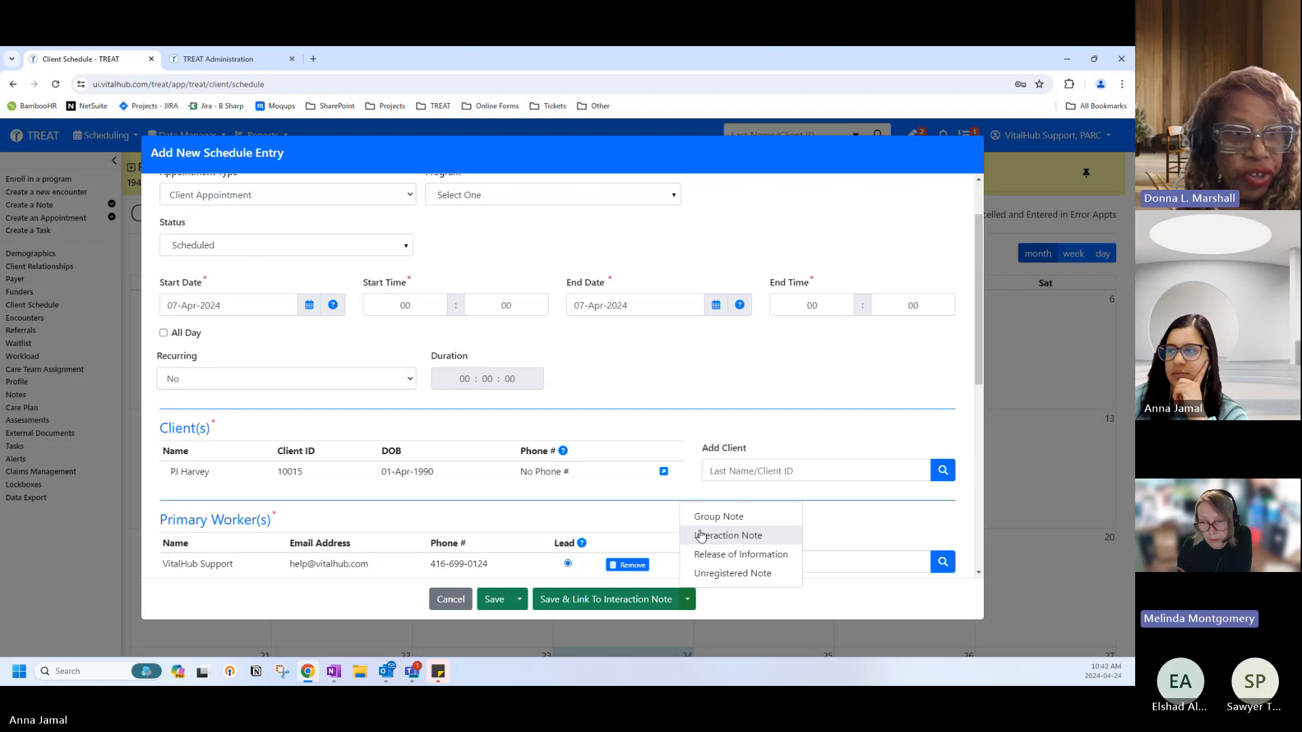
{"action": "left_click", "coordinate": [611, 600]}
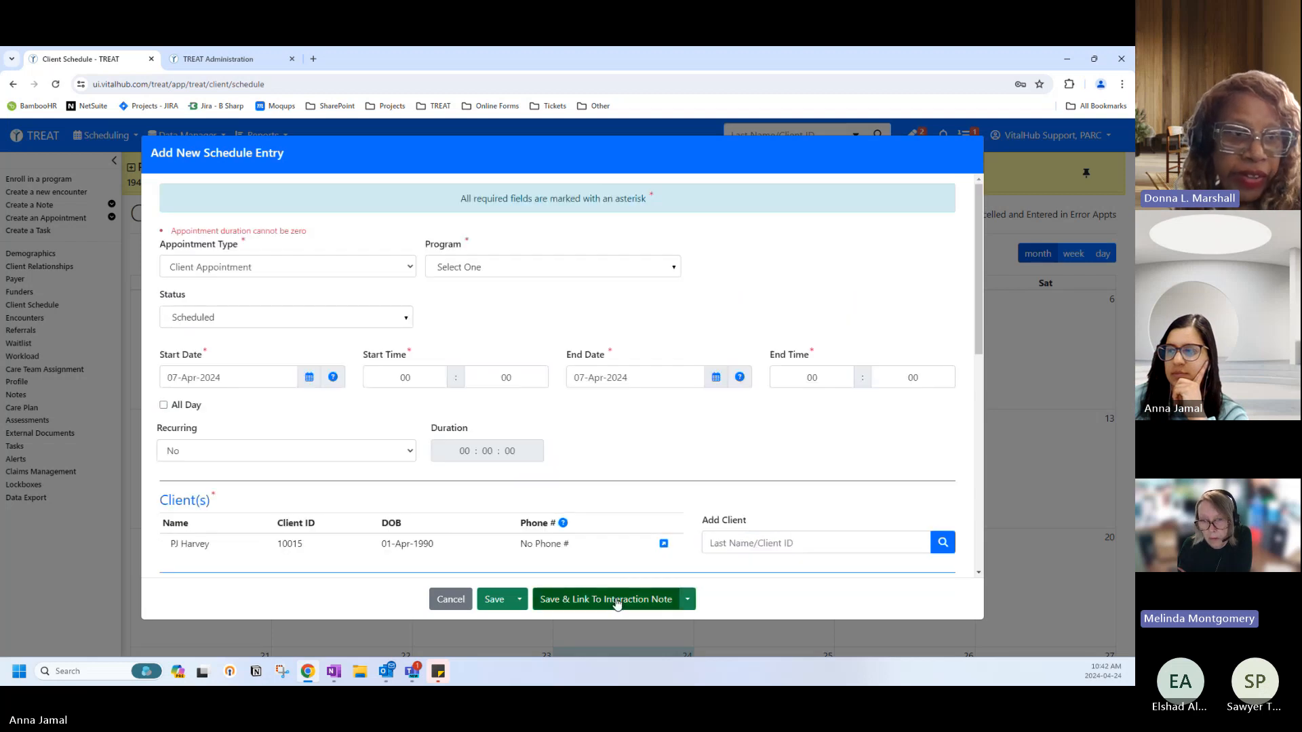
{"action": "left_click", "coordinate": [687, 599]}
{"action": "scroll", "coordinate": [702, 543], "scroll_direction": "down", "scroll_amount": 1}
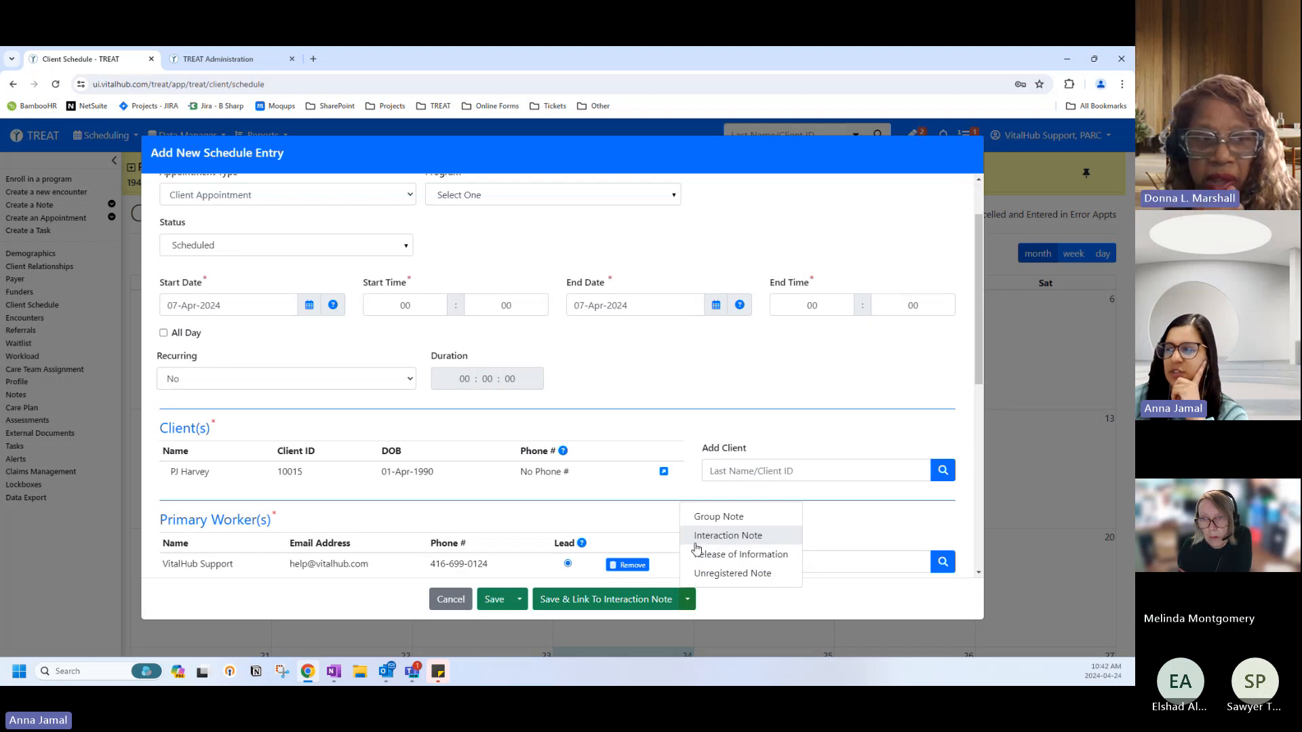
{"action": "scroll", "coordinate": [692, 541], "scroll_direction": "up", "scroll_amount": 1}
{"action": "scroll", "coordinate": [695, 542], "scroll_direction": "down", "scroll_amount": 1}
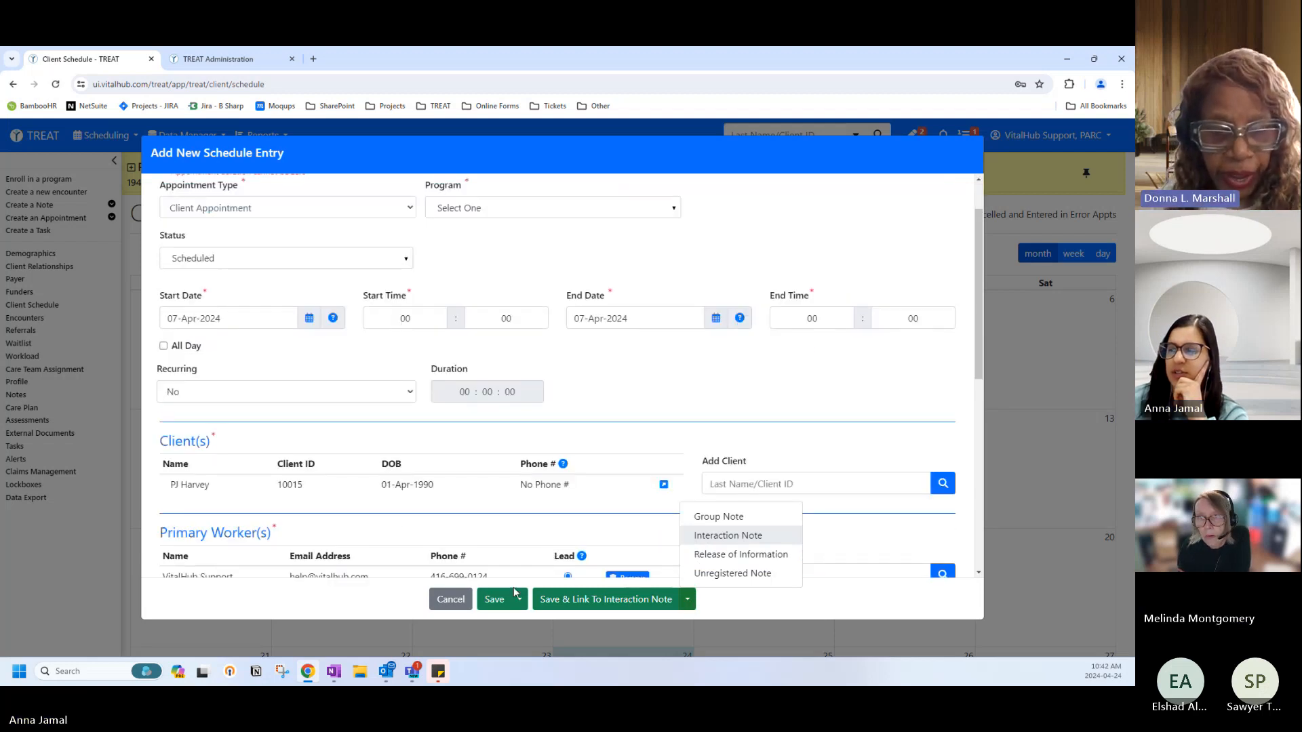
{"action": "left_click", "coordinate": [450, 600]}
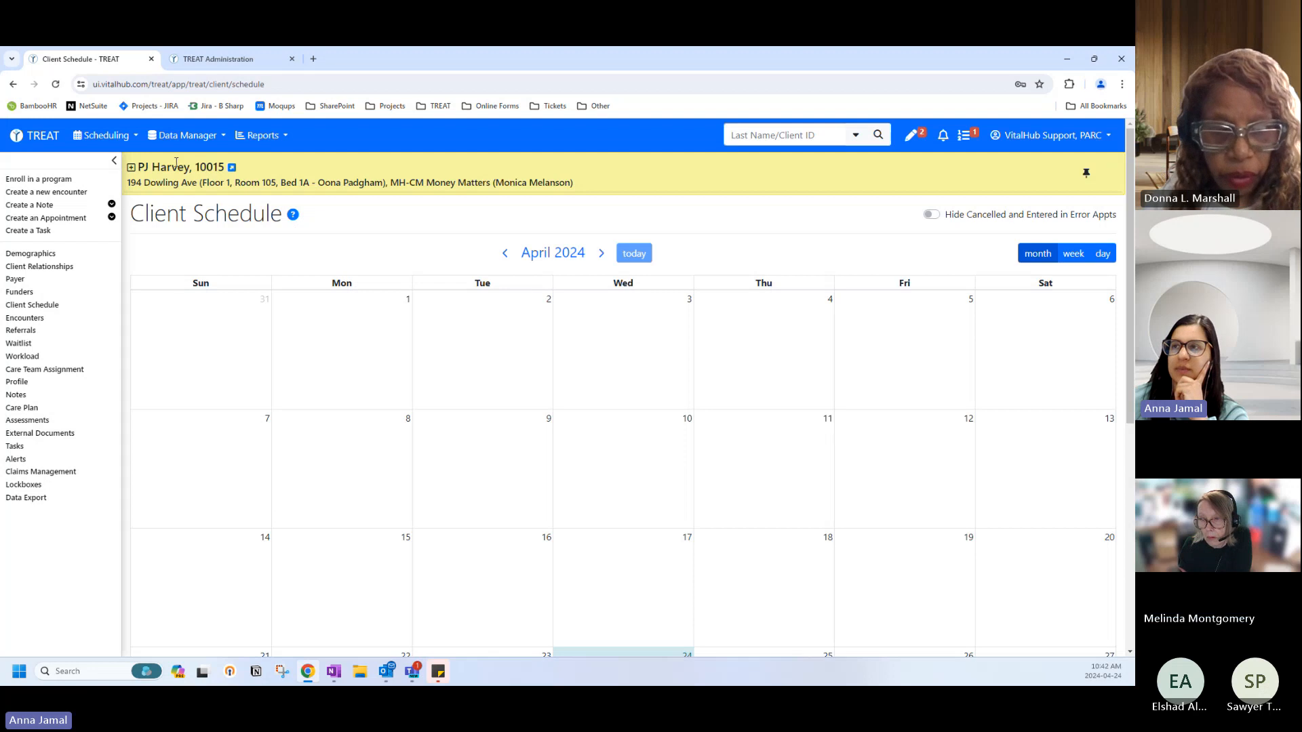
Look up the PARC group in Administration, review its two enabled progress note templates, and return to Group Search.
{"action": "left_click", "coordinate": [187, 61]}
{"action": "left_click", "coordinate": [129, 173]}
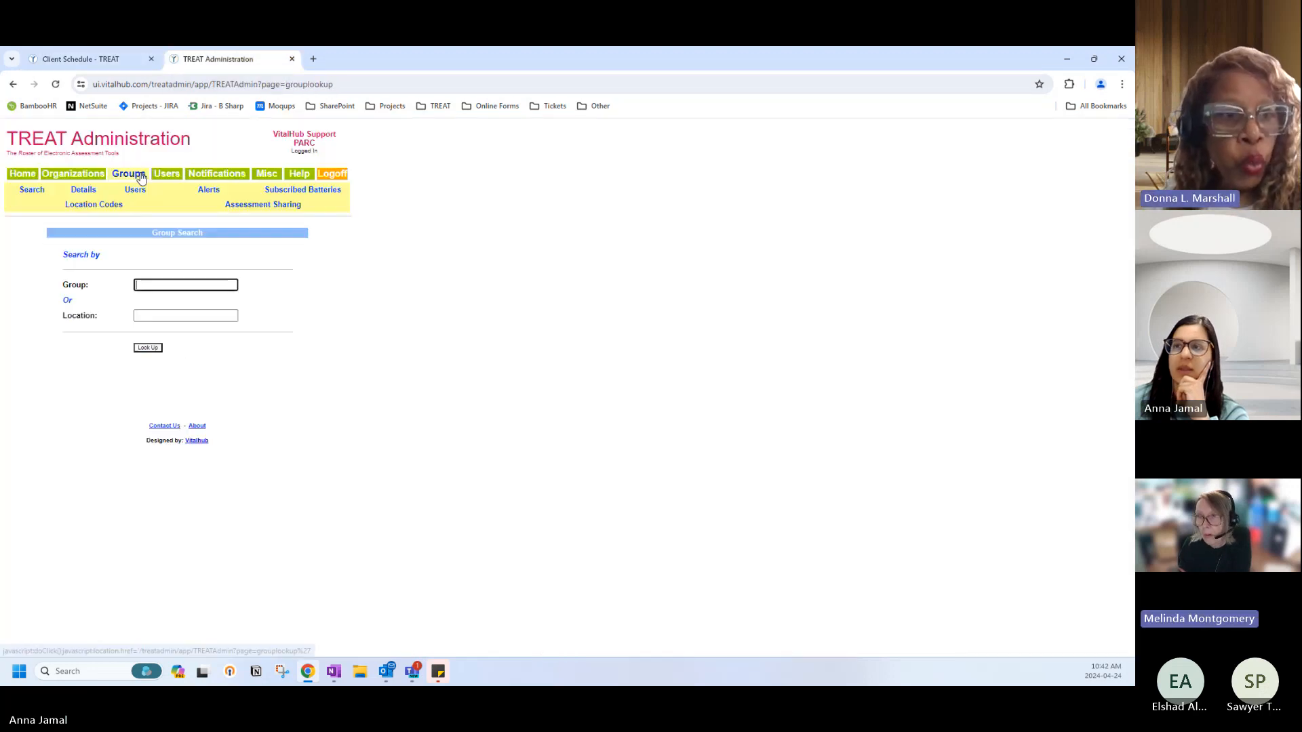
{"action": "left_click", "coordinate": [147, 348]}
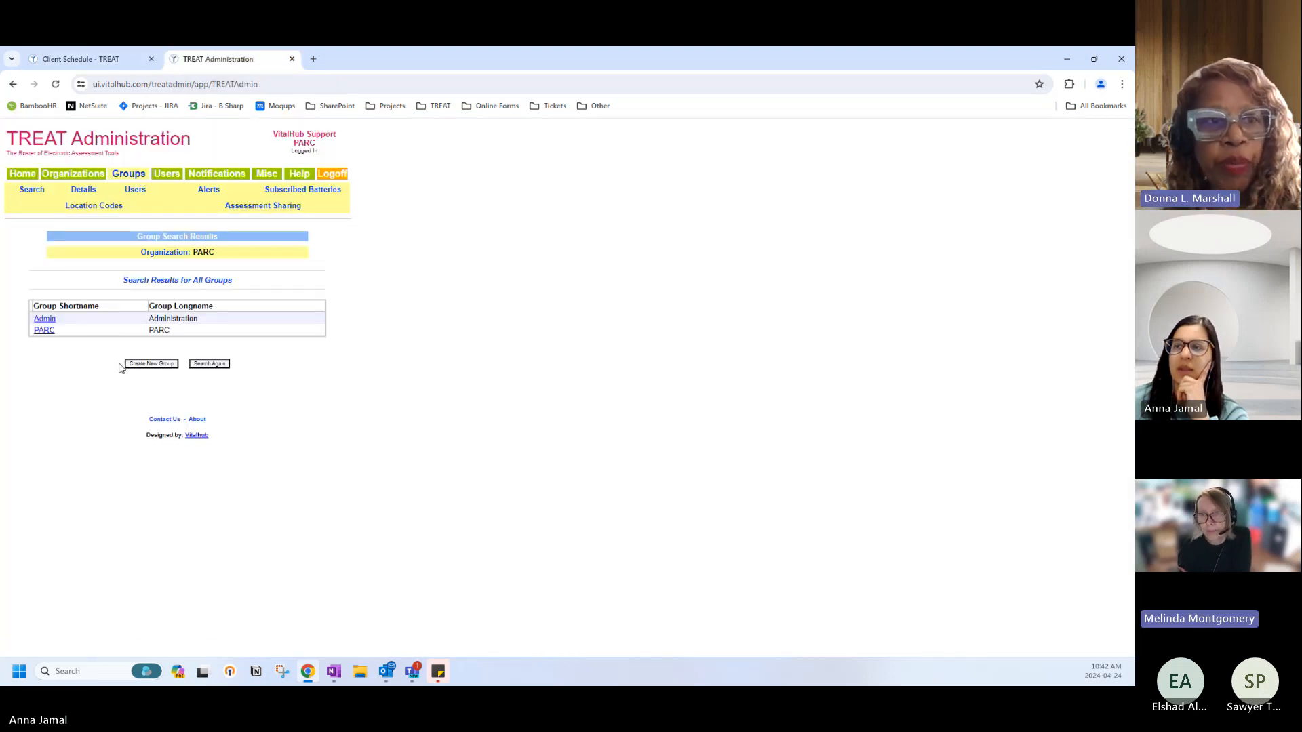
{"action": "left_click", "coordinate": [43, 331]}
{"action": "scroll", "coordinate": [163, 462], "scroll_direction": "down", "scroll_amount": 1}
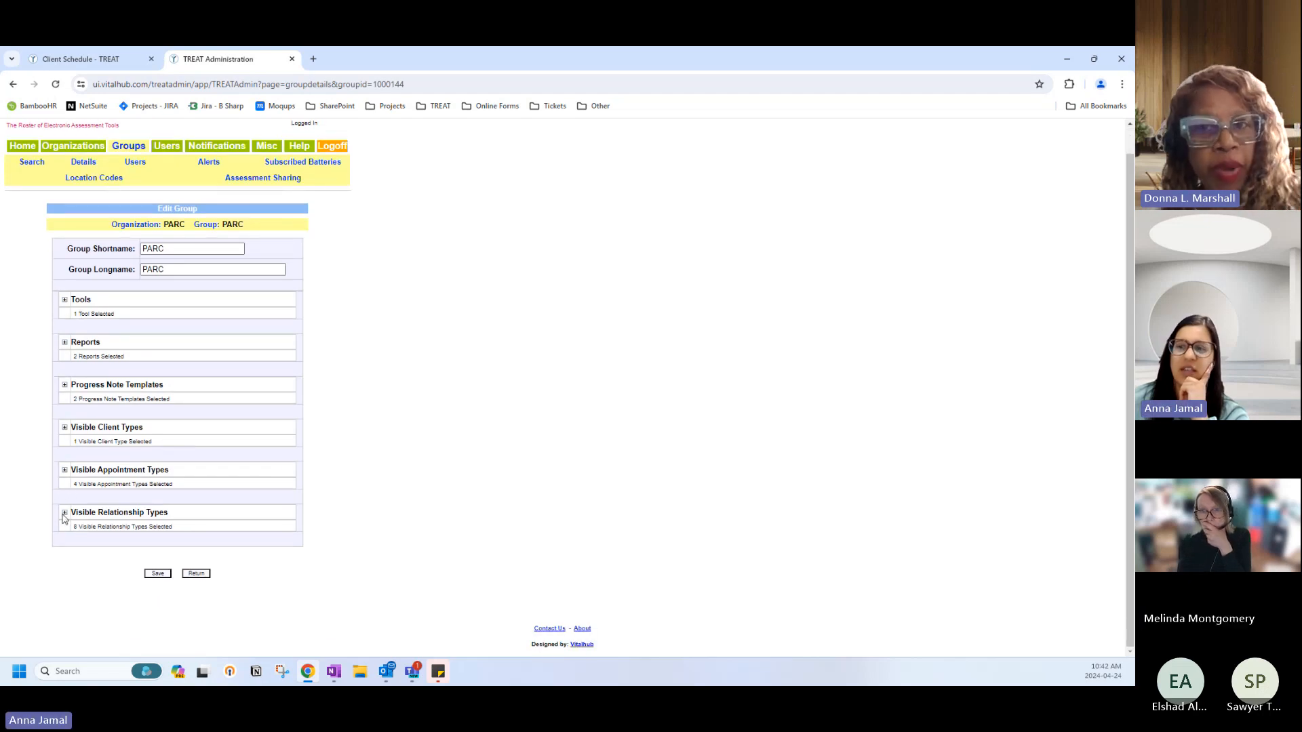
{"action": "left_click", "coordinate": [65, 384]}
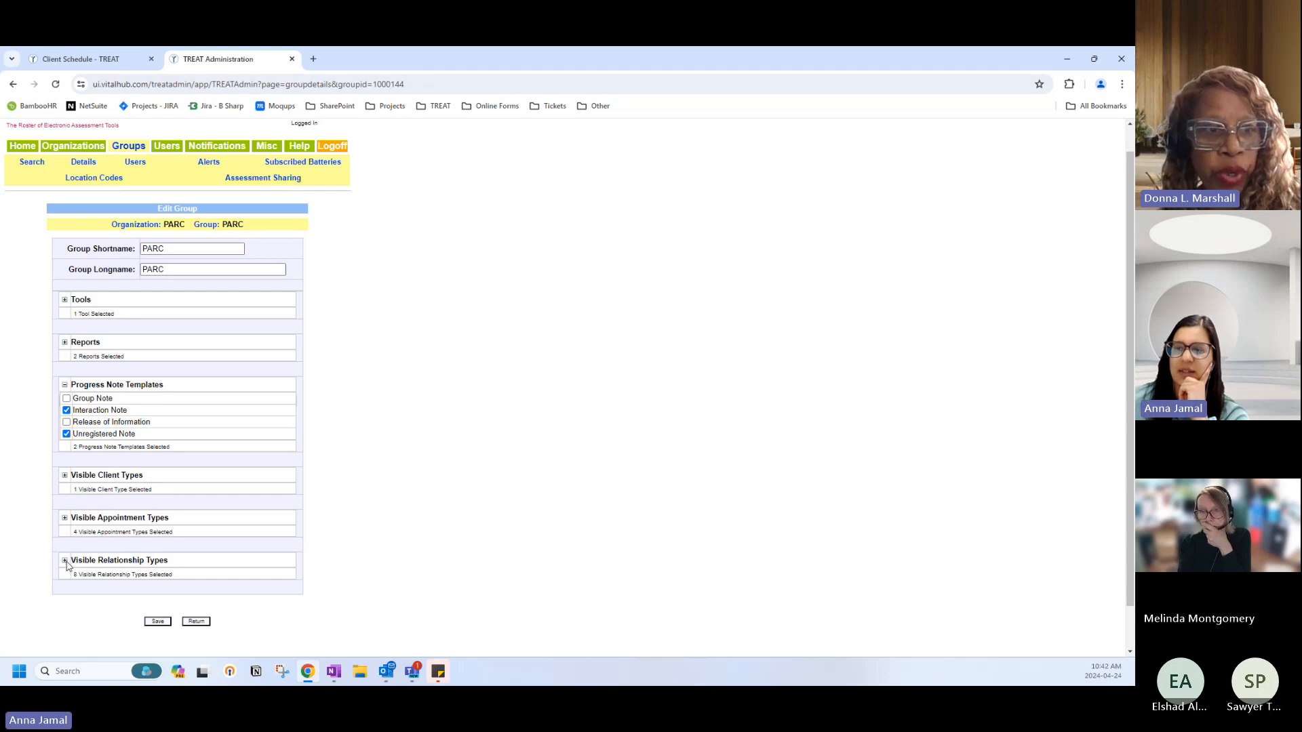
{"action": "left_click", "coordinate": [203, 622]}
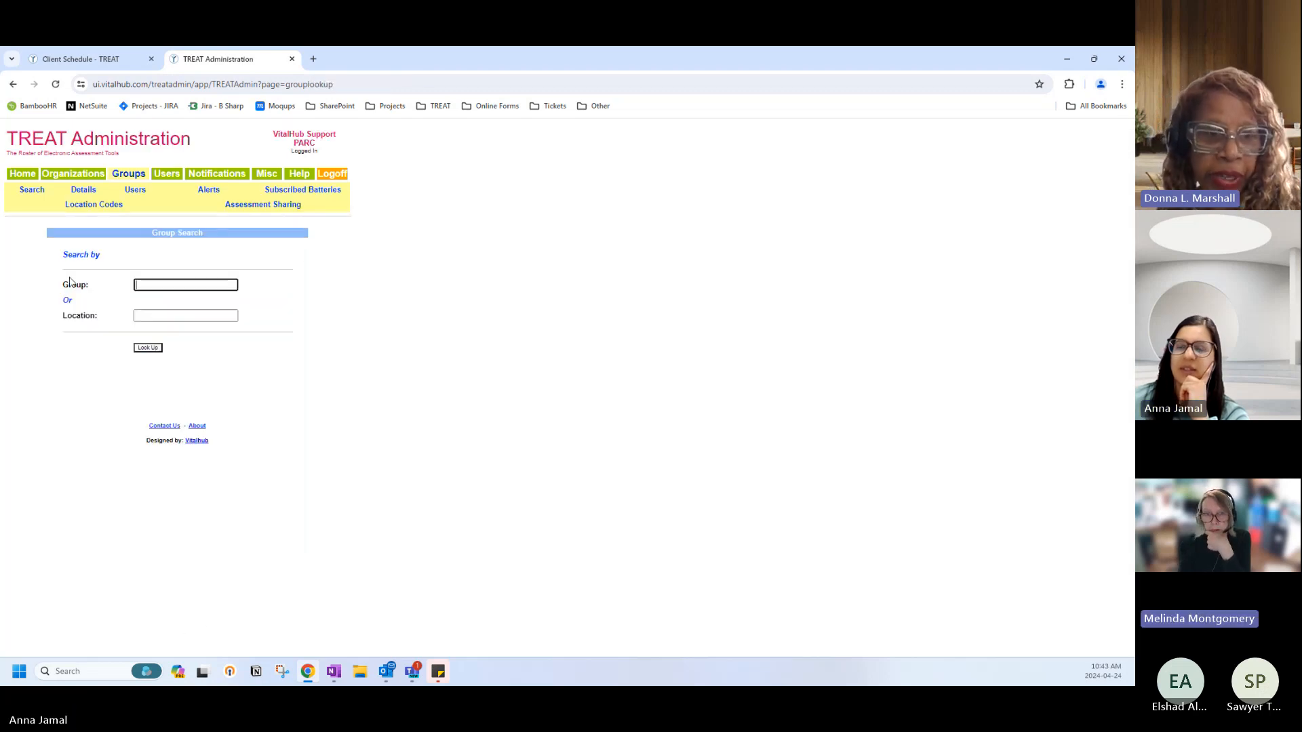
Return to the Administration home page showing the Organization Administrator role.
{"action": "left_click", "coordinate": [23, 175]}
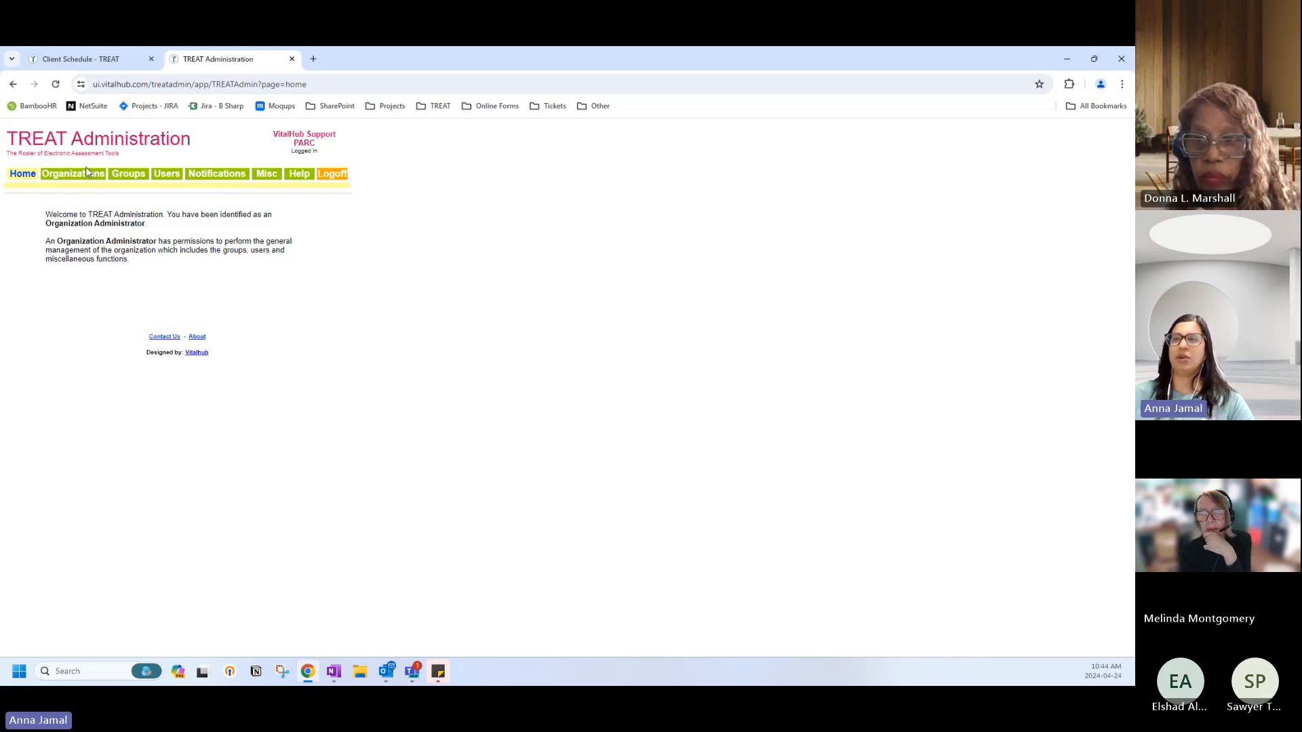
{"action": "left_click", "coordinate": [80, 59]}
{"action": "scroll", "coordinate": [111, 360], "scroll_direction": "down", "scroll_amount": 5}
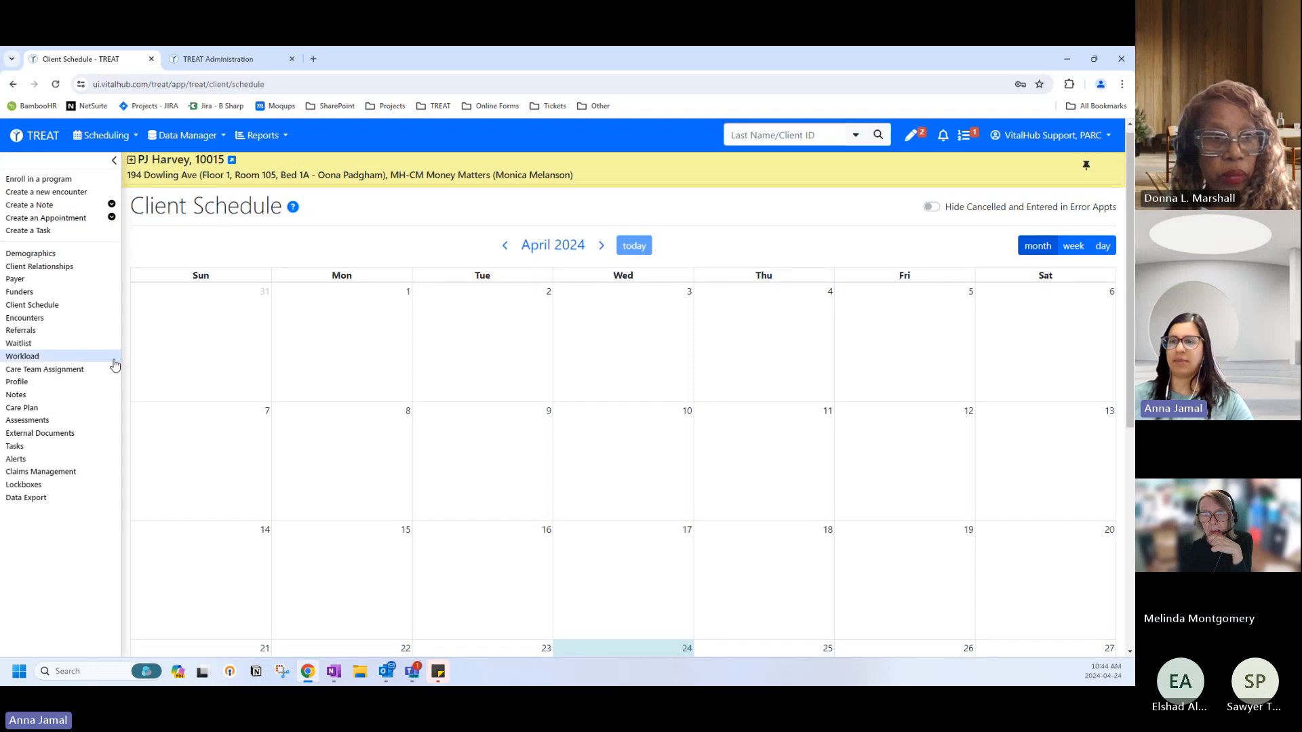
{"action": "scroll", "coordinate": [39, 210], "scroll_direction": "up", "scroll_amount": 2}
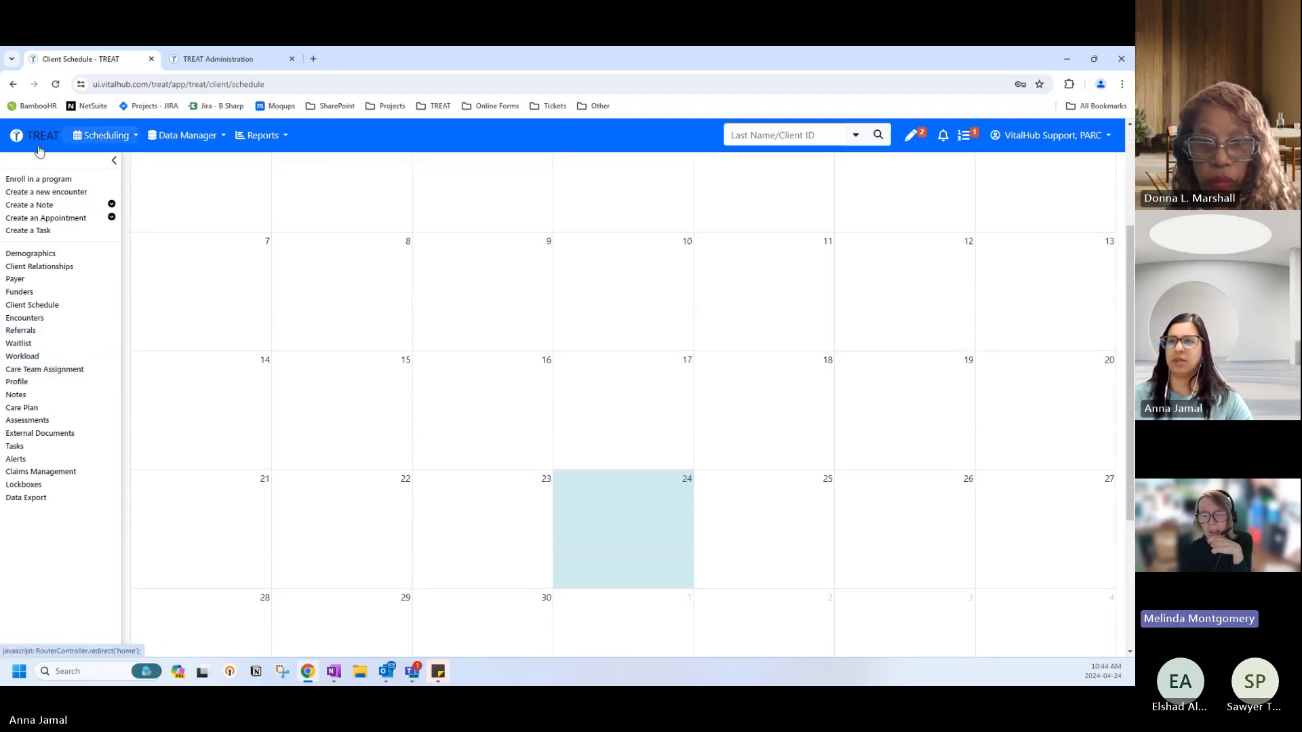
{"action": "left_click", "coordinate": [40, 141]}
Select both clients, create a group note for them, and add a new workload entry.
{"action": "left_click", "coordinate": [83, 221]}
{"action": "left_click", "coordinate": [83, 238]}
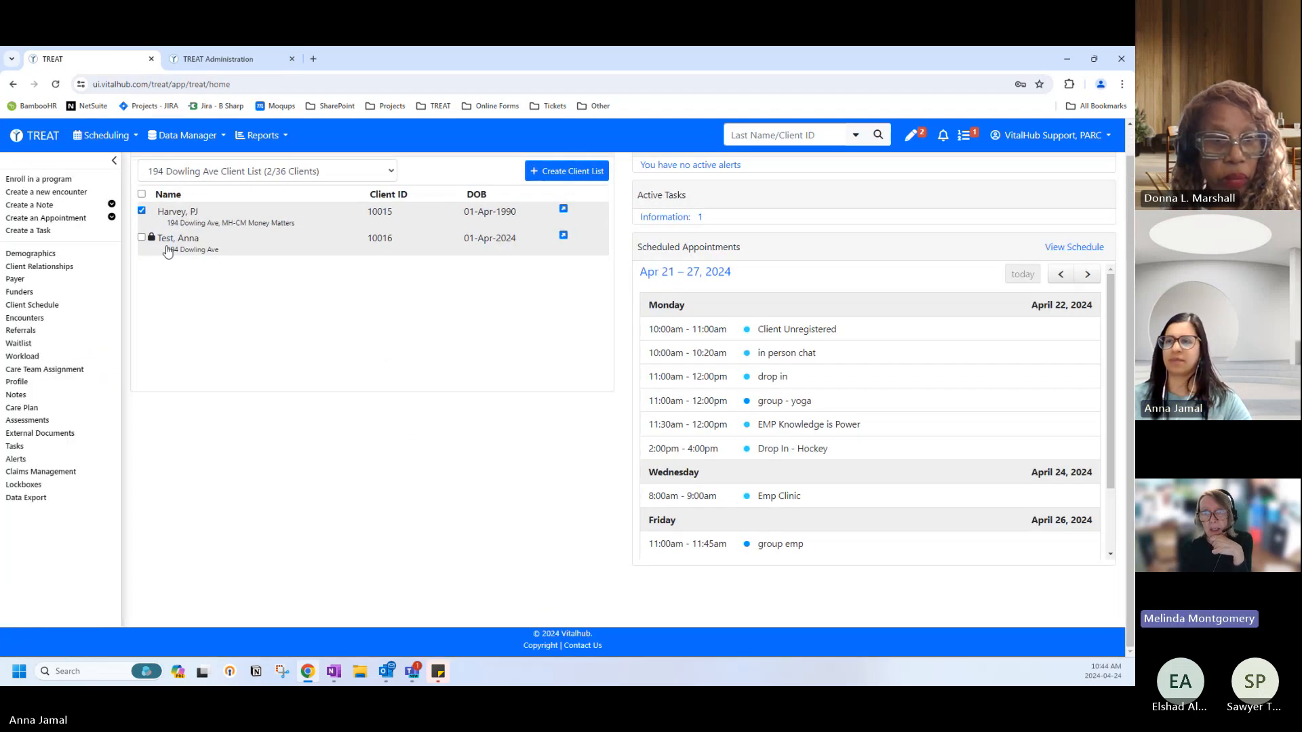
{"action": "left_click", "coordinate": [47, 177]}
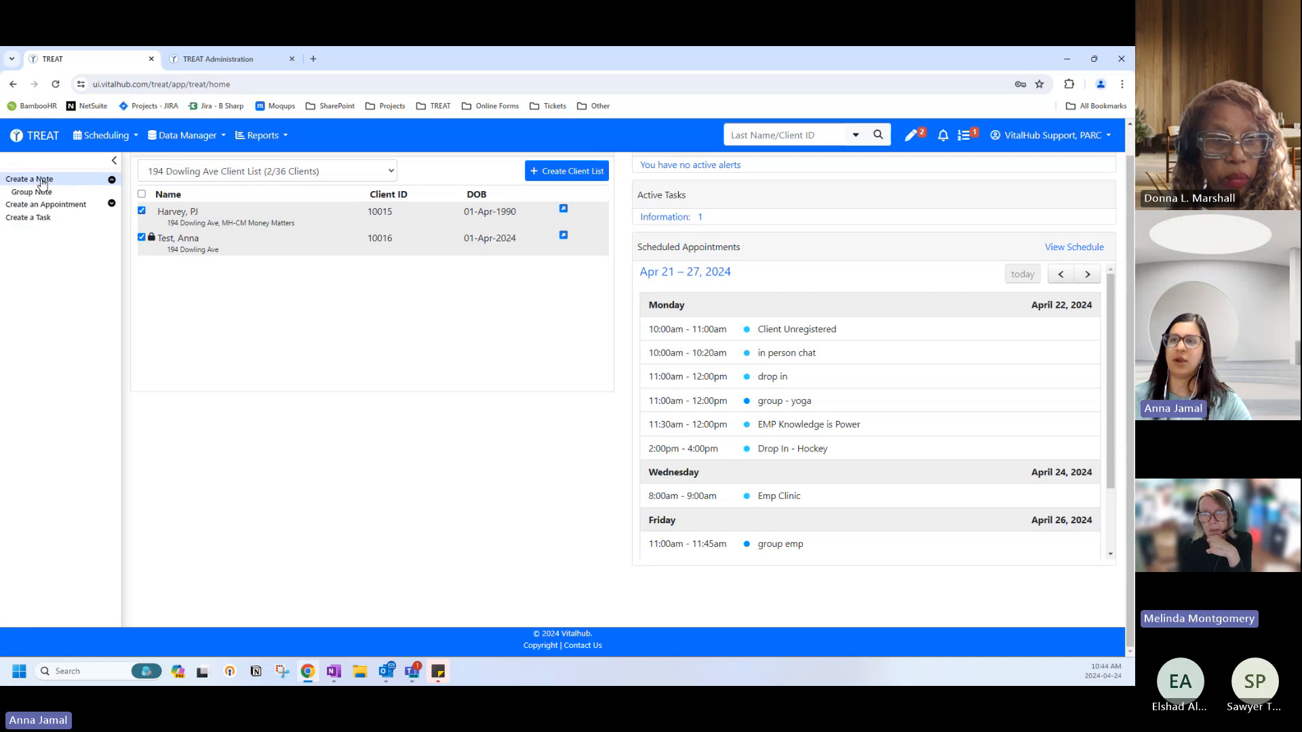
{"action": "left_click", "coordinate": [56, 206]}
{"action": "scroll", "coordinate": [352, 289], "scroll_direction": "down", "scroll_amount": 15}
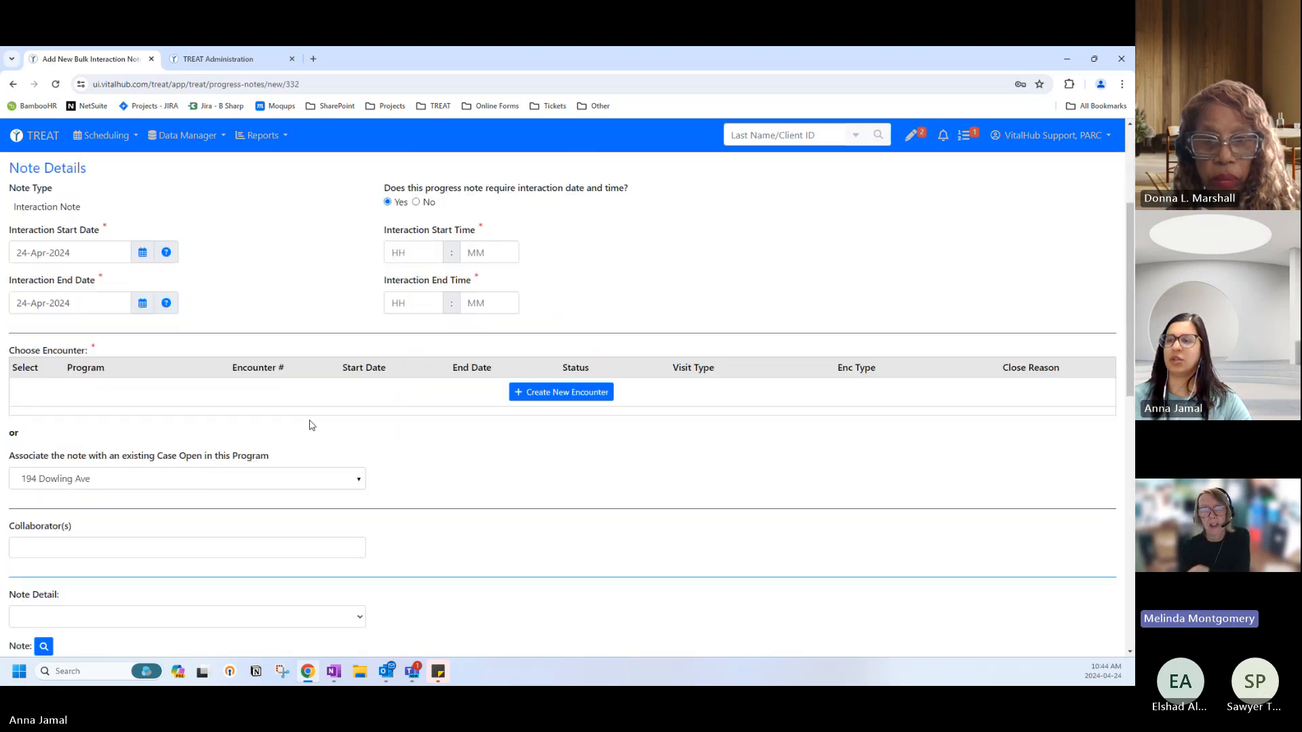
{"action": "left_click", "coordinate": [51, 312]}
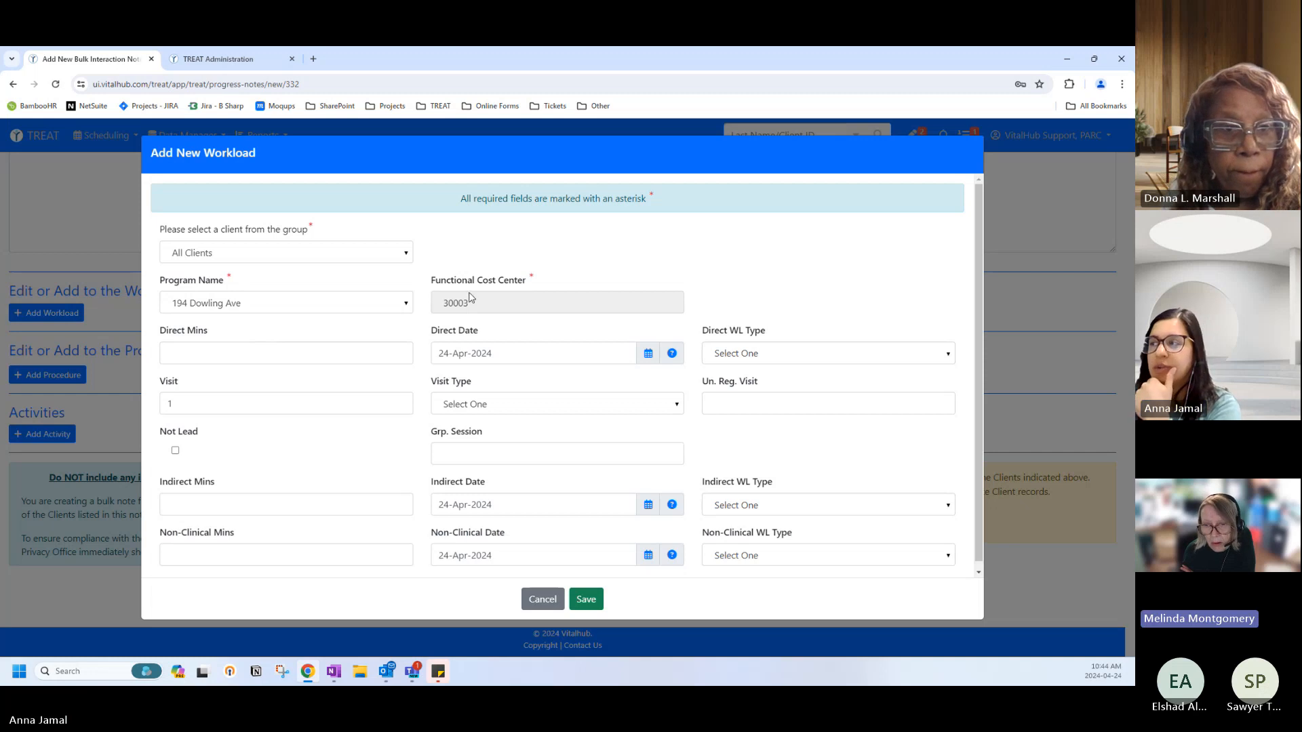
Set Direct WL Type to Clinical Session/Meeting and Visit Type to Face to Face - Community.
{"action": "left_click", "coordinate": [720, 366]}
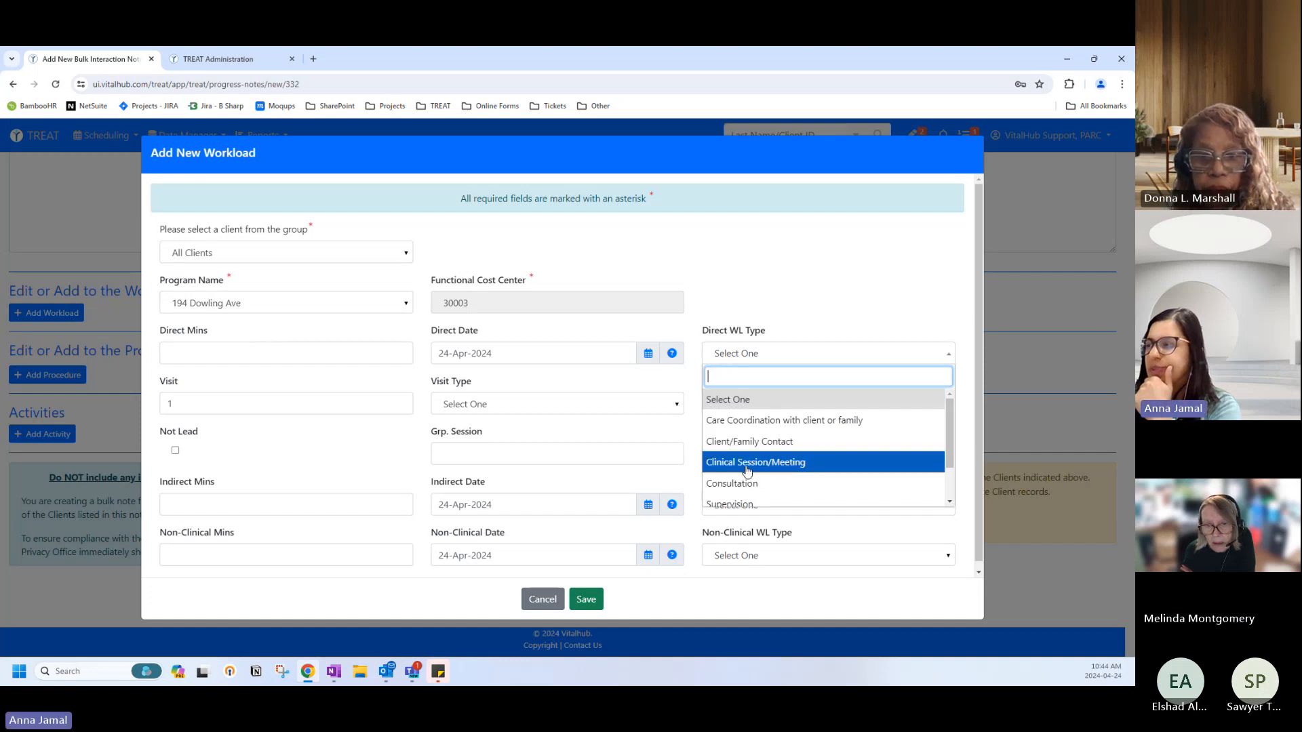
{"action": "scroll", "coordinate": [746, 465], "scroll_direction": "down", "scroll_amount": 1}
{"action": "scroll", "coordinate": [741, 464], "scroll_direction": "up", "scroll_amount": 2}
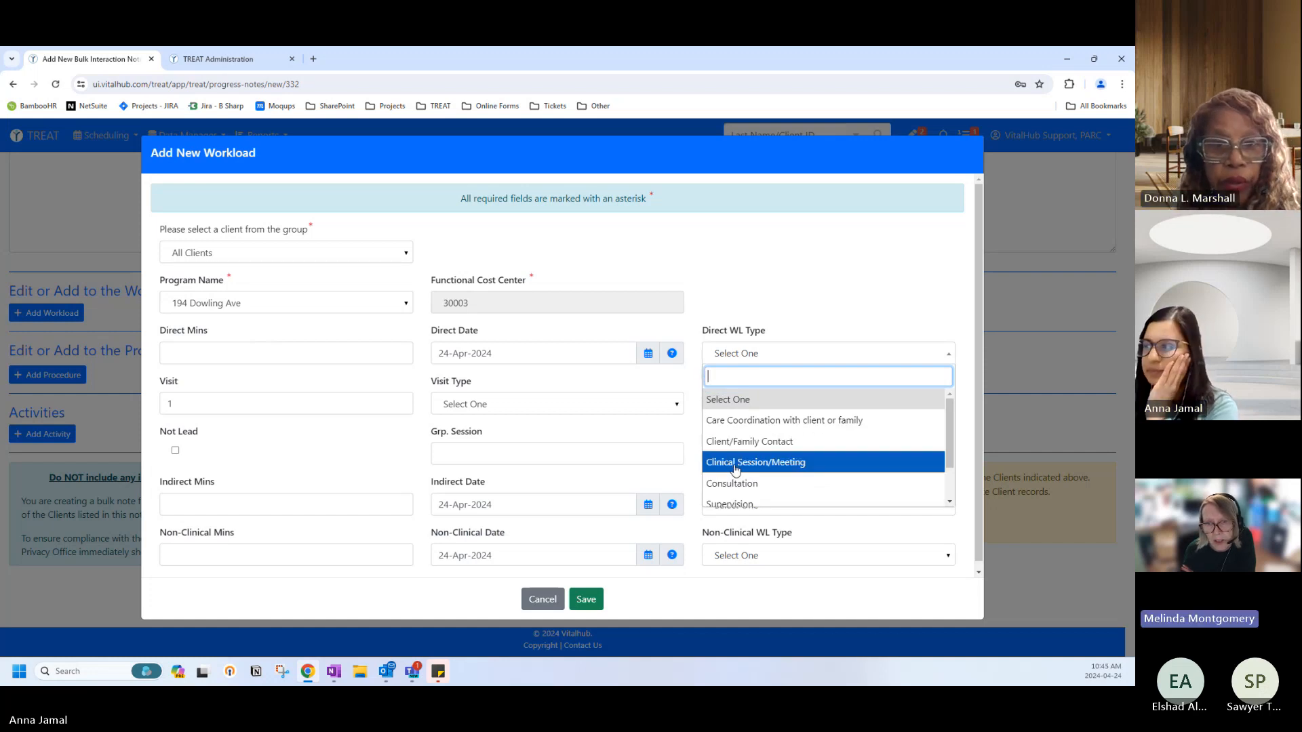
{"action": "left_click", "coordinate": [736, 463]}
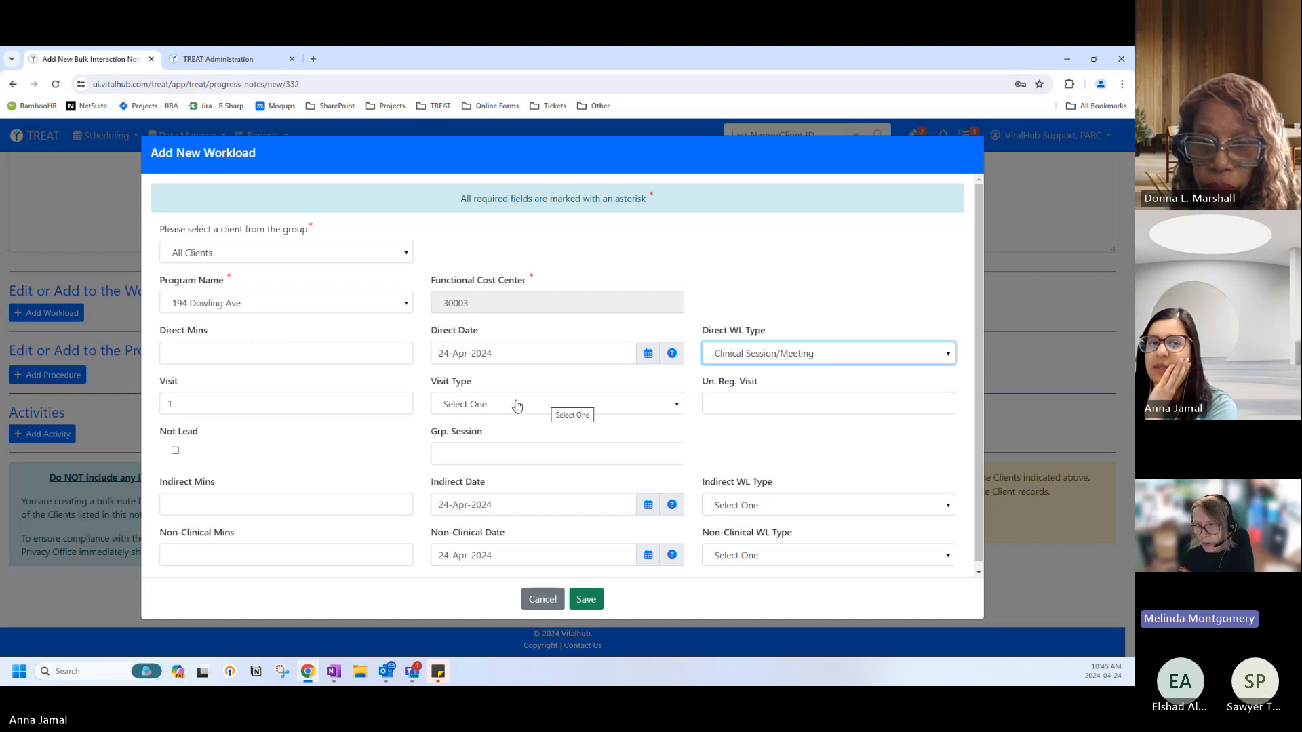
{"action": "left_click", "coordinate": [516, 405]}
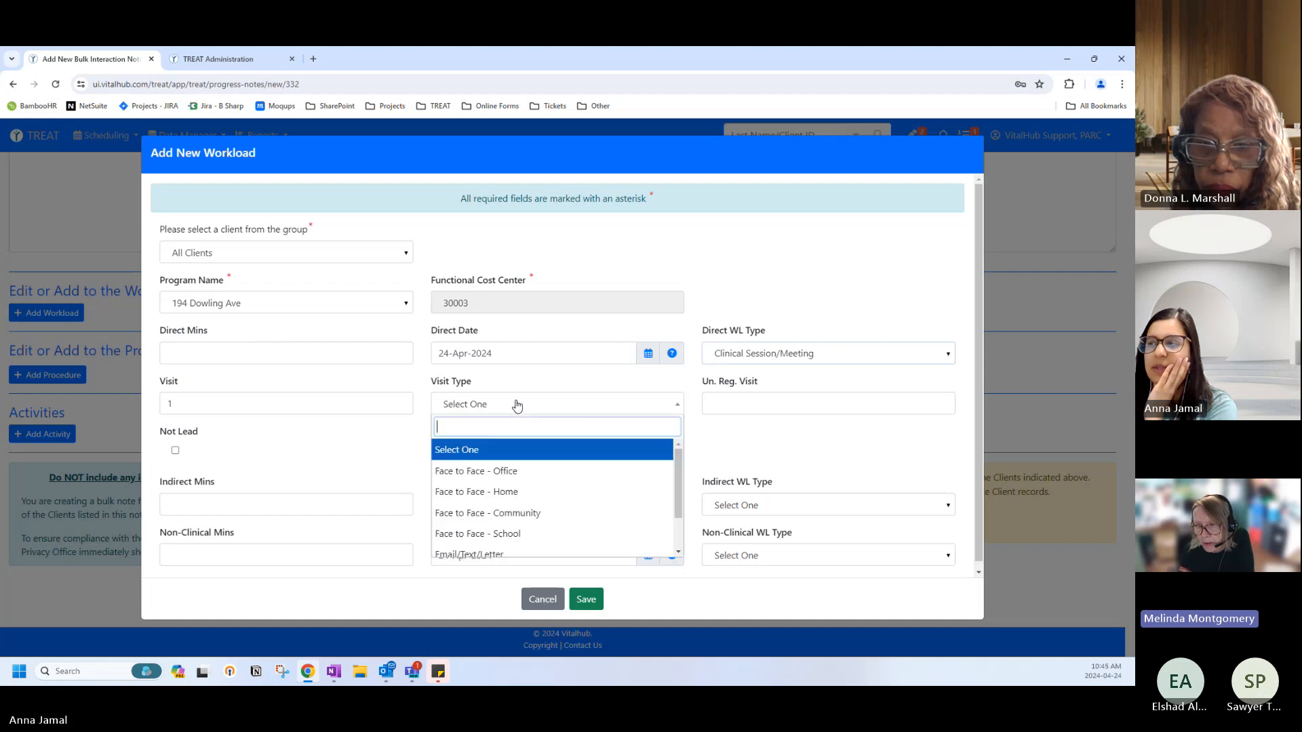
{"action": "left_click", "coordinate": [548, 514]}
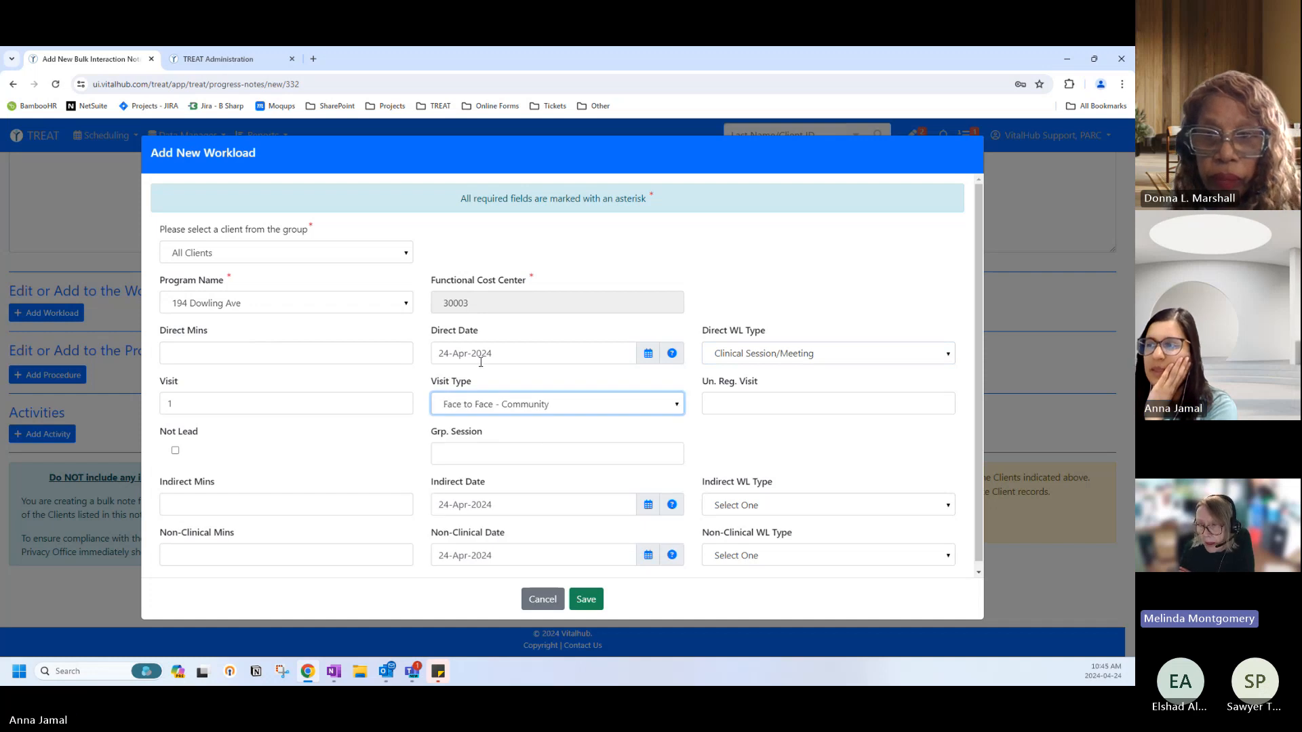
{"action": "left_click", "coordinate": [477, 387]}
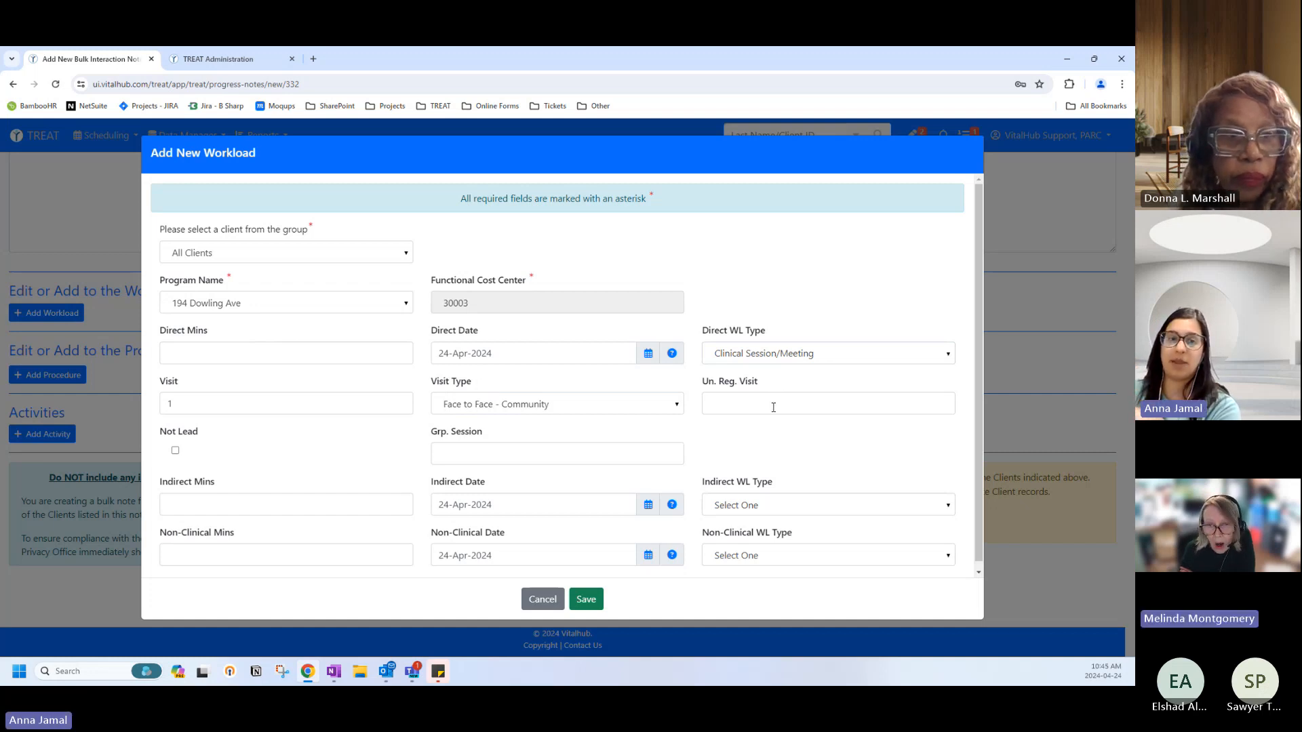
{"action": "left_click", "coordinate": [733, 403]}
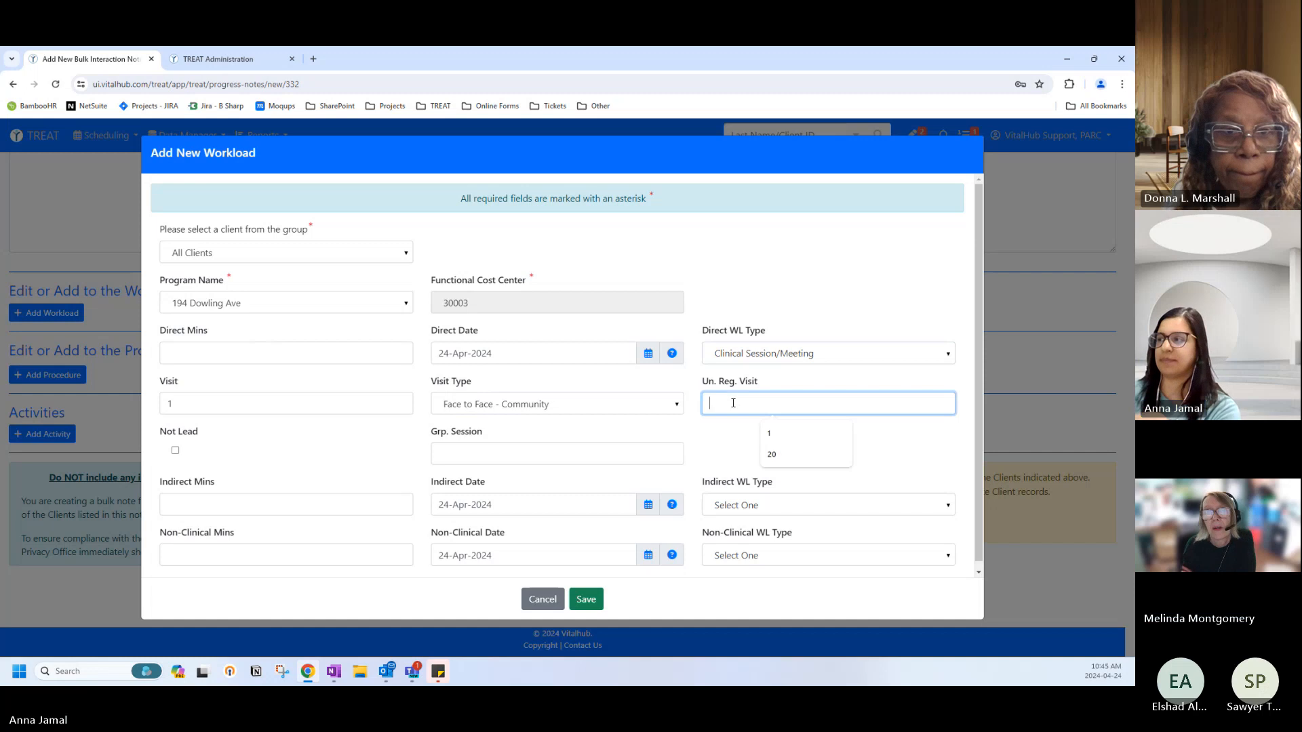
{"action": "left_click", "coordinate": [732, 441]}
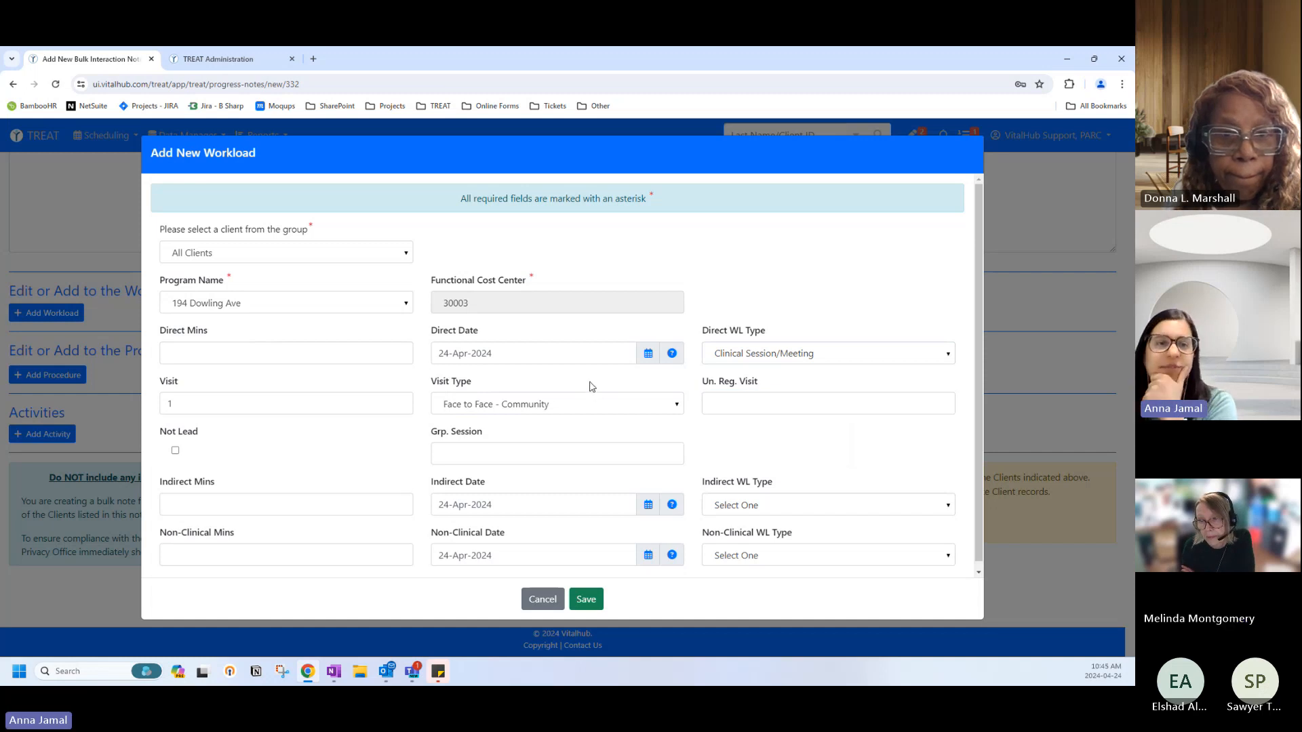
Cancel the workload entry and discard its changes.
{"action": "scroll", "coordinate": [589, 375], "scroll_direction": "down", "scroll_amount": 1}
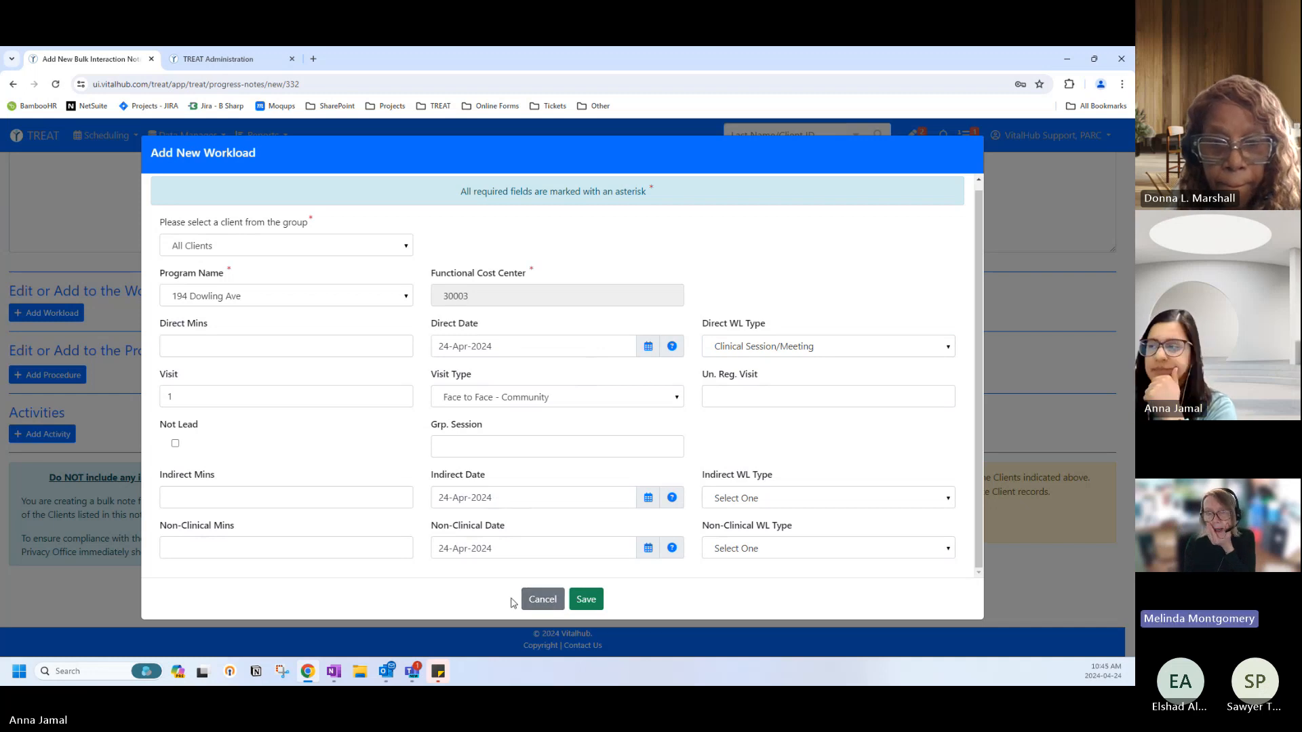
{"action": "left_click", "coordinate": [546, 599]}
{"action": "left_click", "coordinate": [558, 269]}
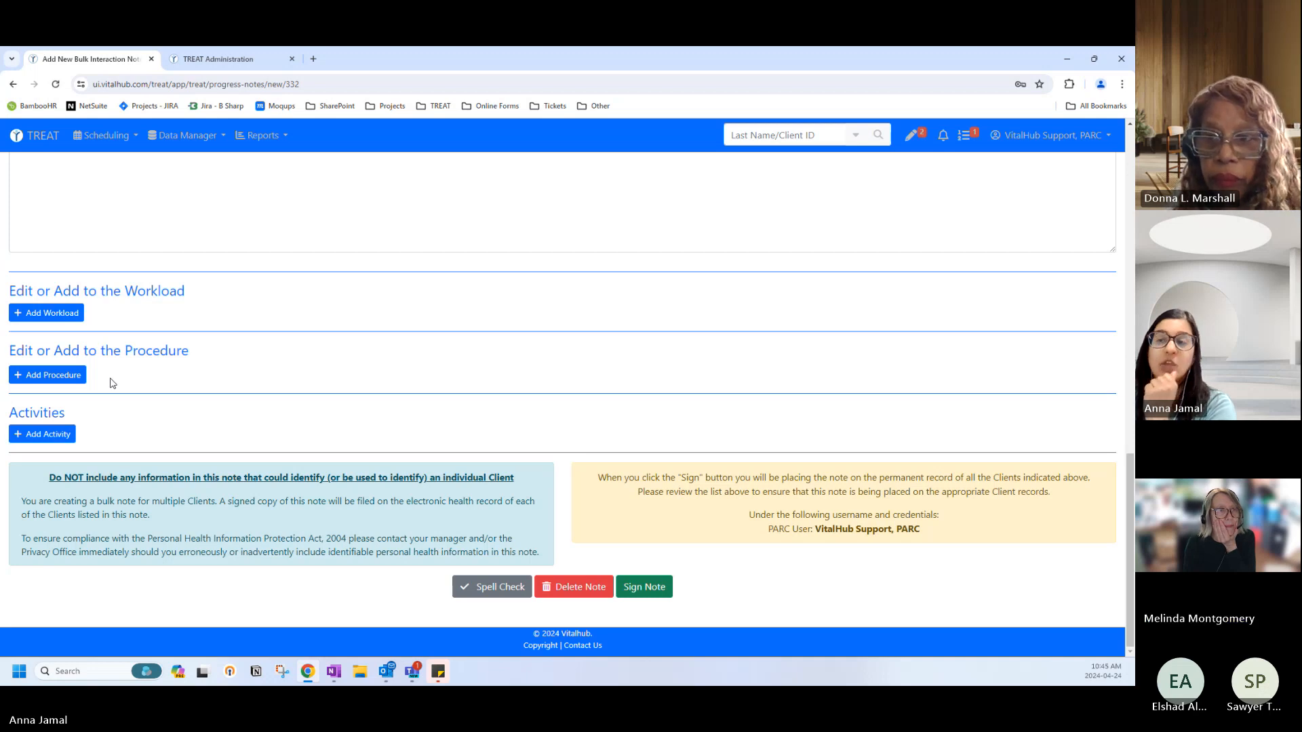
Open a workload entry, discard it, and start a fresh one.
{"action": "left_click", "coordinate": [56, 320]}
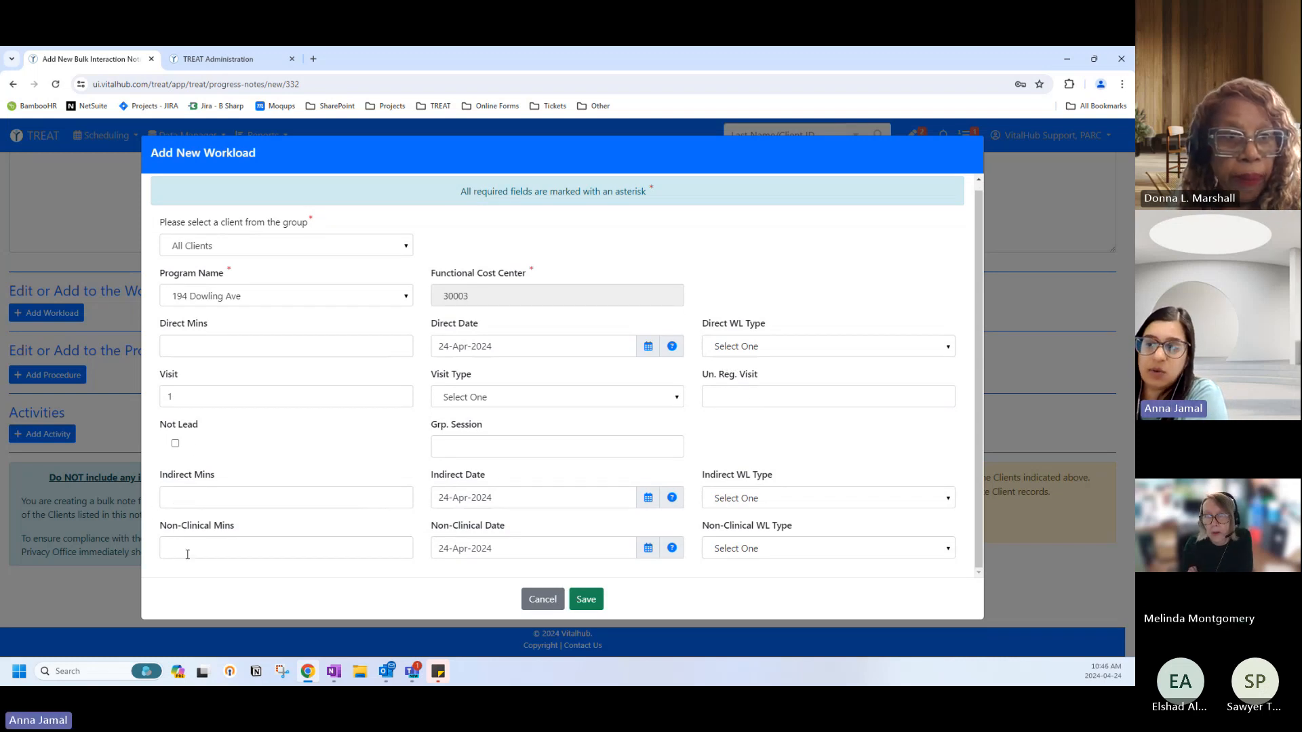
{"action": "left_click", "coordinate": [529, 598]}
{"action": "left_click", "coordinate": [552, 273]}
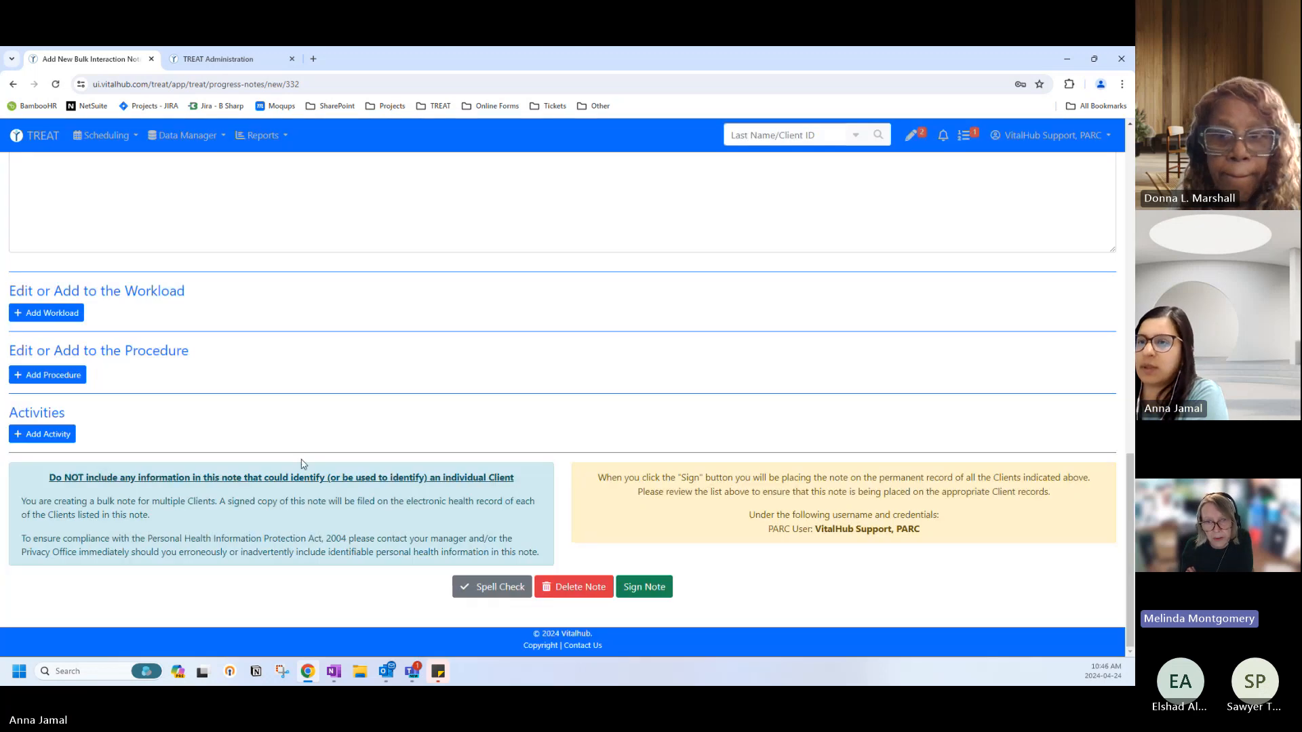
{"action": "left_click", "coordinate": [60, 318]}
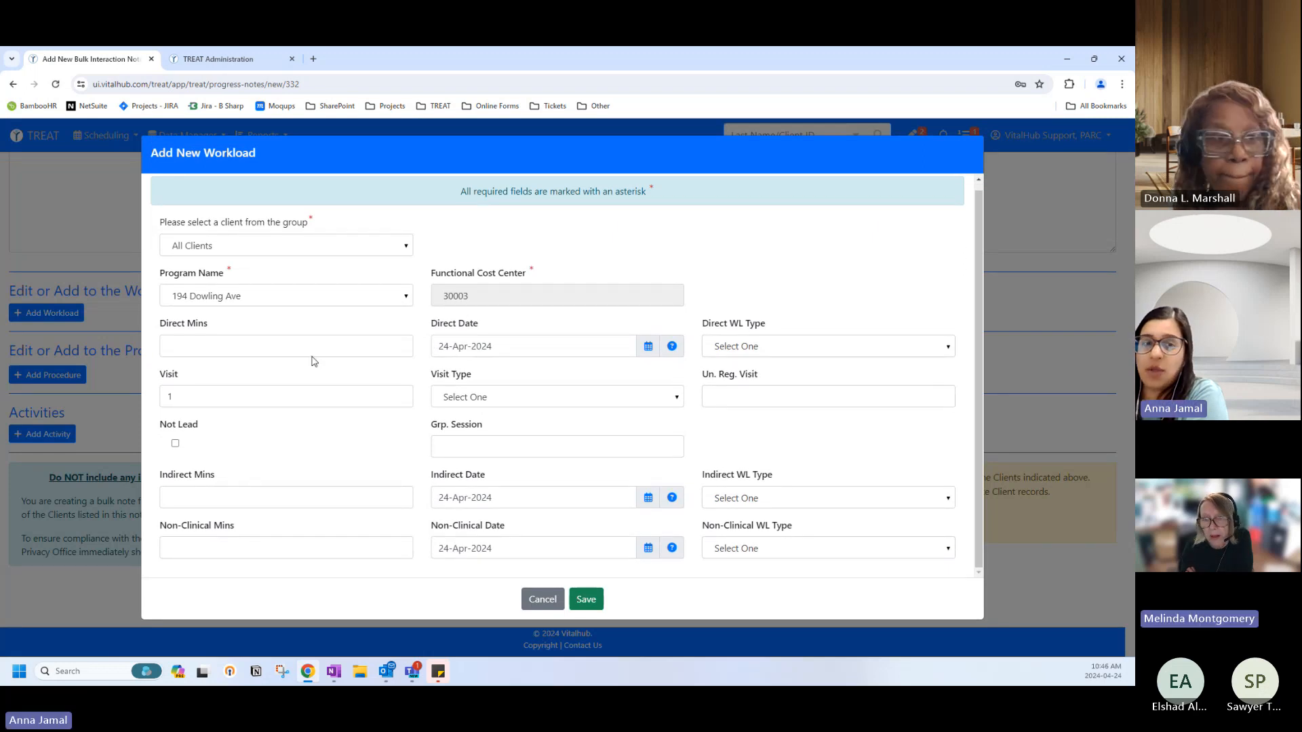
Enter 30 indirect minutes with Indirect WL Type Other and attempt to save the workload.
{"action": "left_click", "coordinate": [181, 502]}
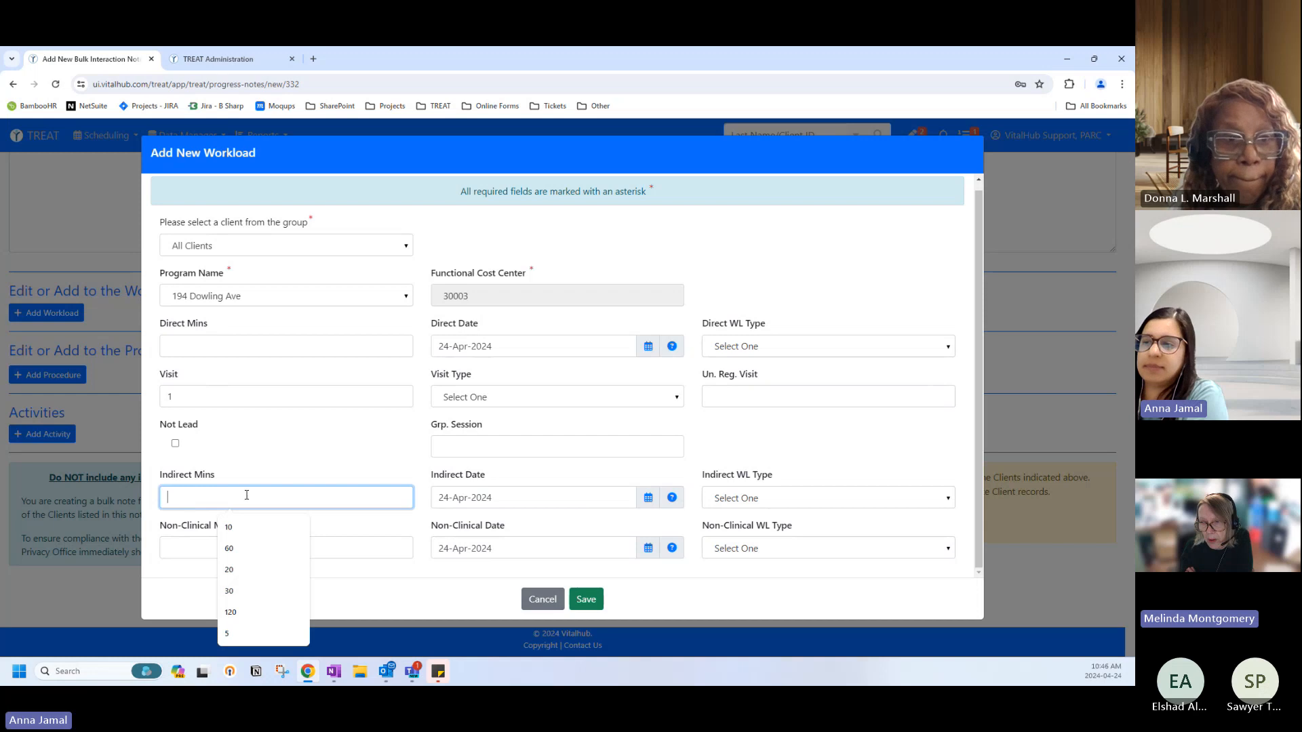
{"action": "left_click", "coordinate": [230, 591]}
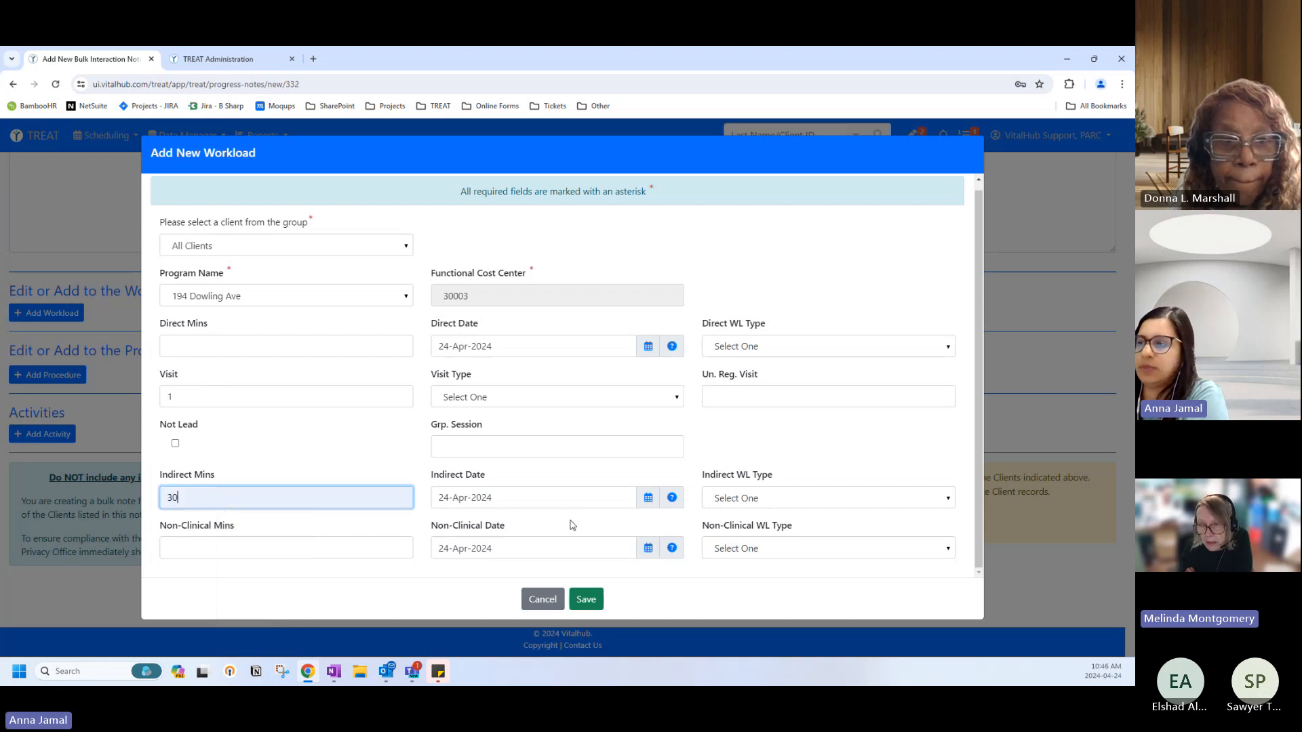
{"action": "left_click", "coordinate": [719, 498]}
{"action": "scroll", "coordinate": [775, 594], "scroll_direction": "down", "scroll_amount": 1}
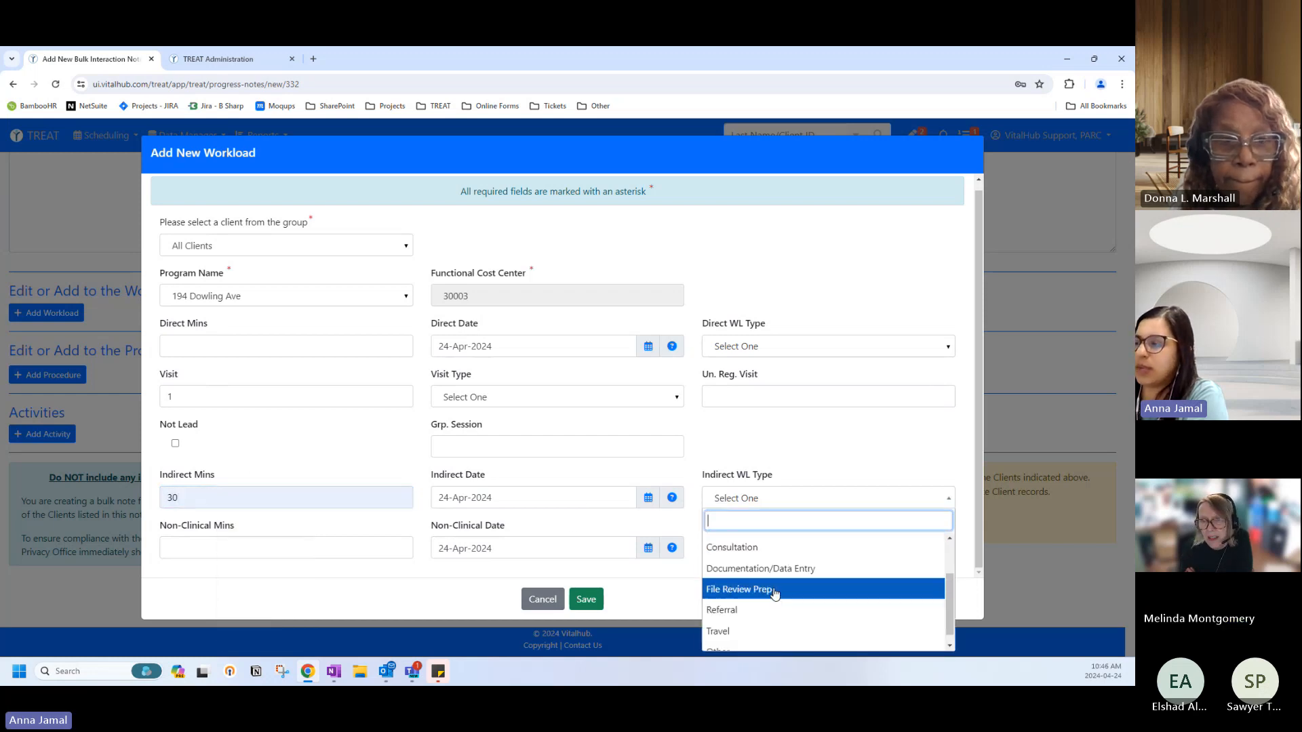
{"action": "scroll", "coordinate": [778, 597], "scroll_direction": "down", "scroll_amount": 1}
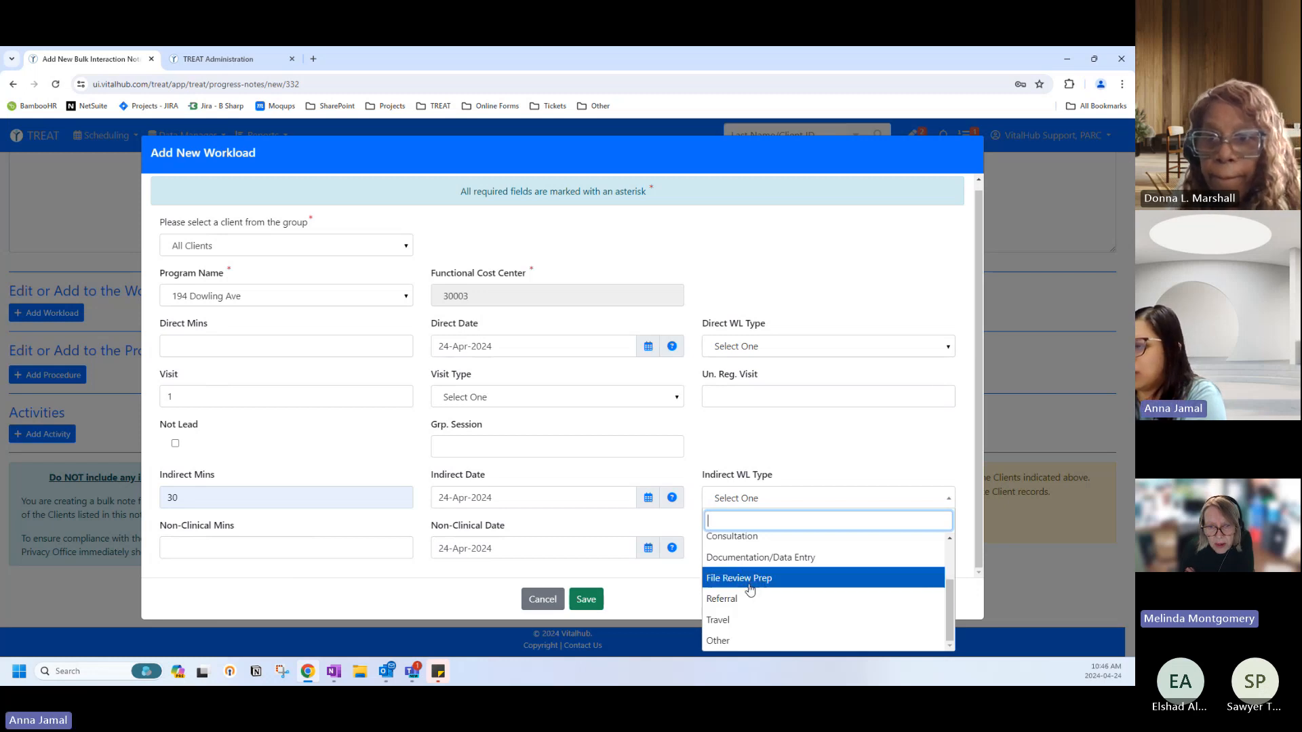
{"action": "scroll", "coordinate": [749, 588], "scroll_direction": "up", "scroll_amount": 3}
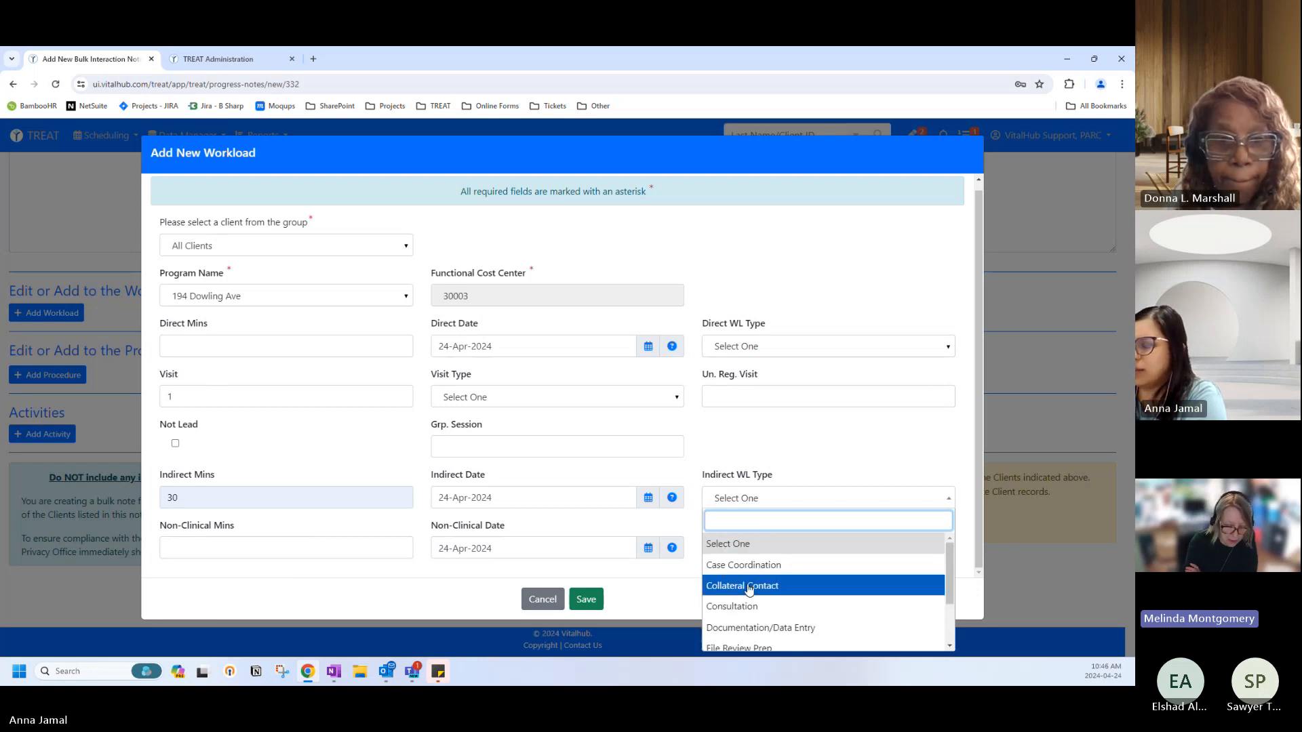
{"action": "scroll", "coordinate": [739, 583], "scroll_direction": "down", "scroll_amount": 3}
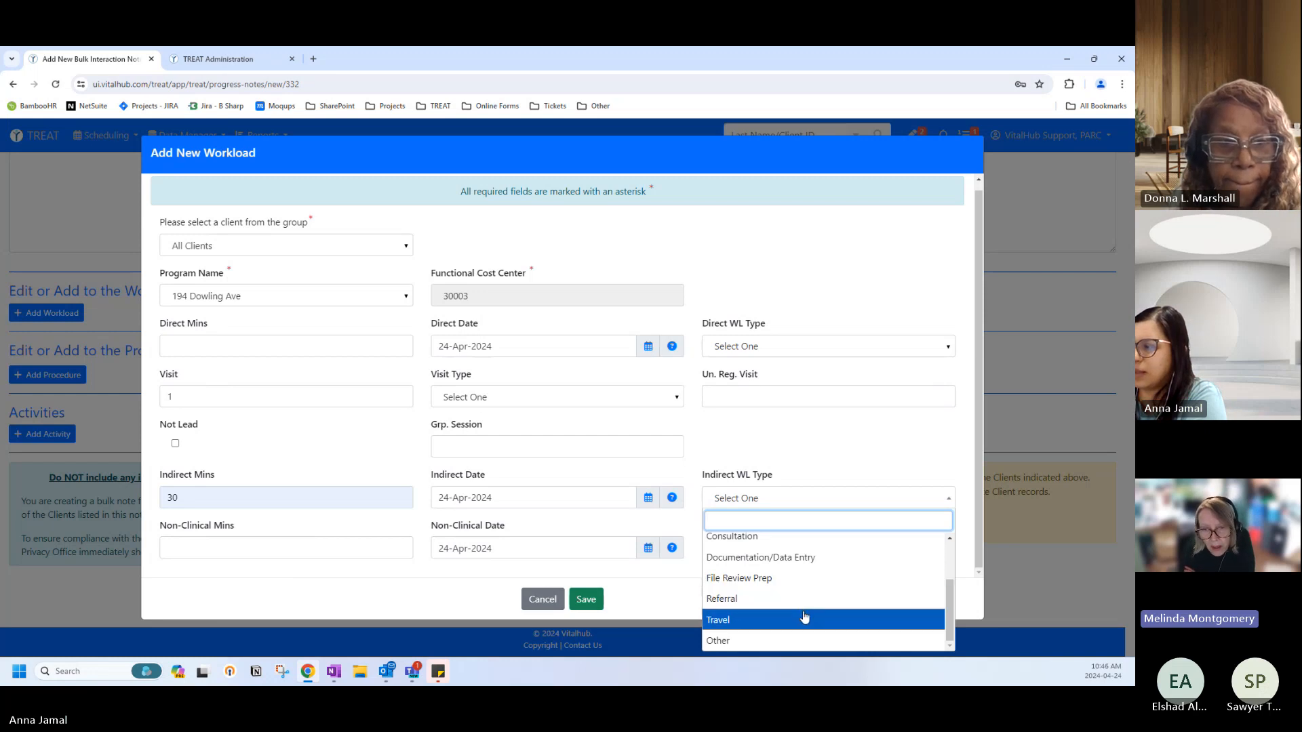
{"action": "scroll", "coordinate": [746, 617], "scroll_direction": "up", "scroll_amount": 3}
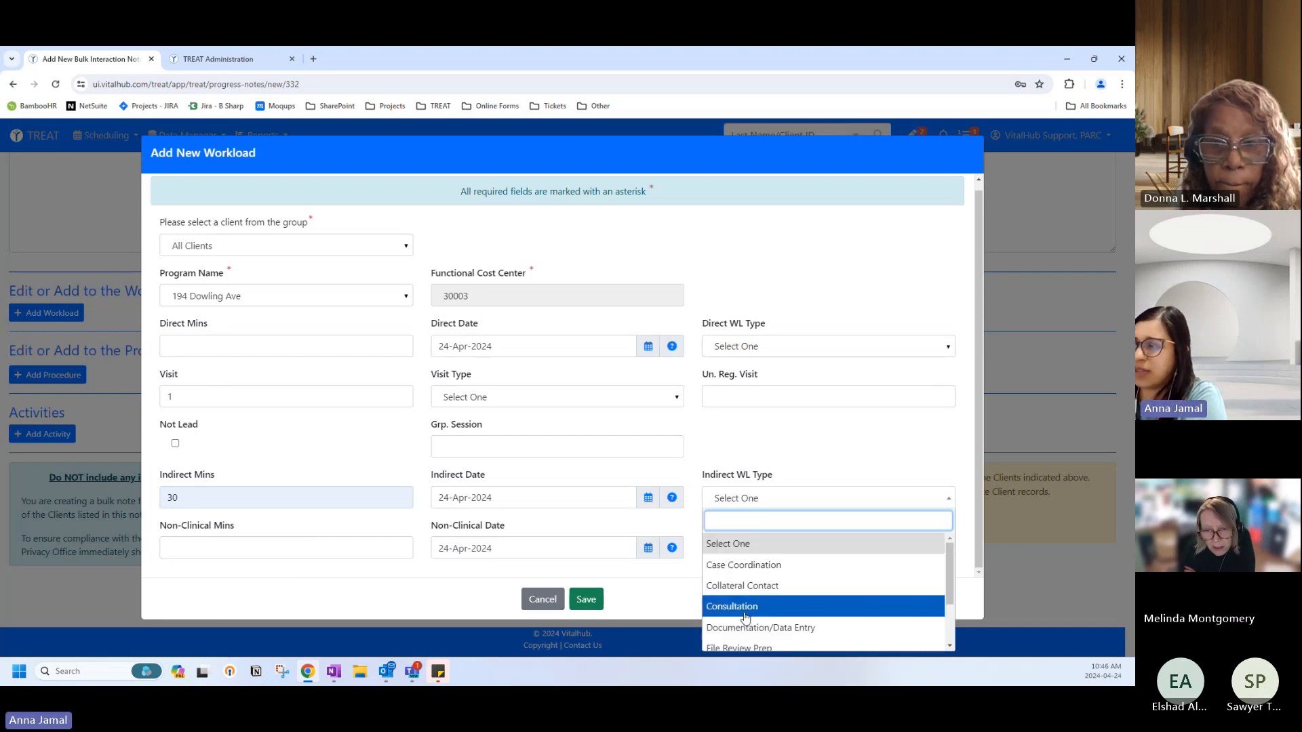
{"action": "scroll", "coordinate": [743, 610], "scroll_direction": "down", "scroll_amount": 3}
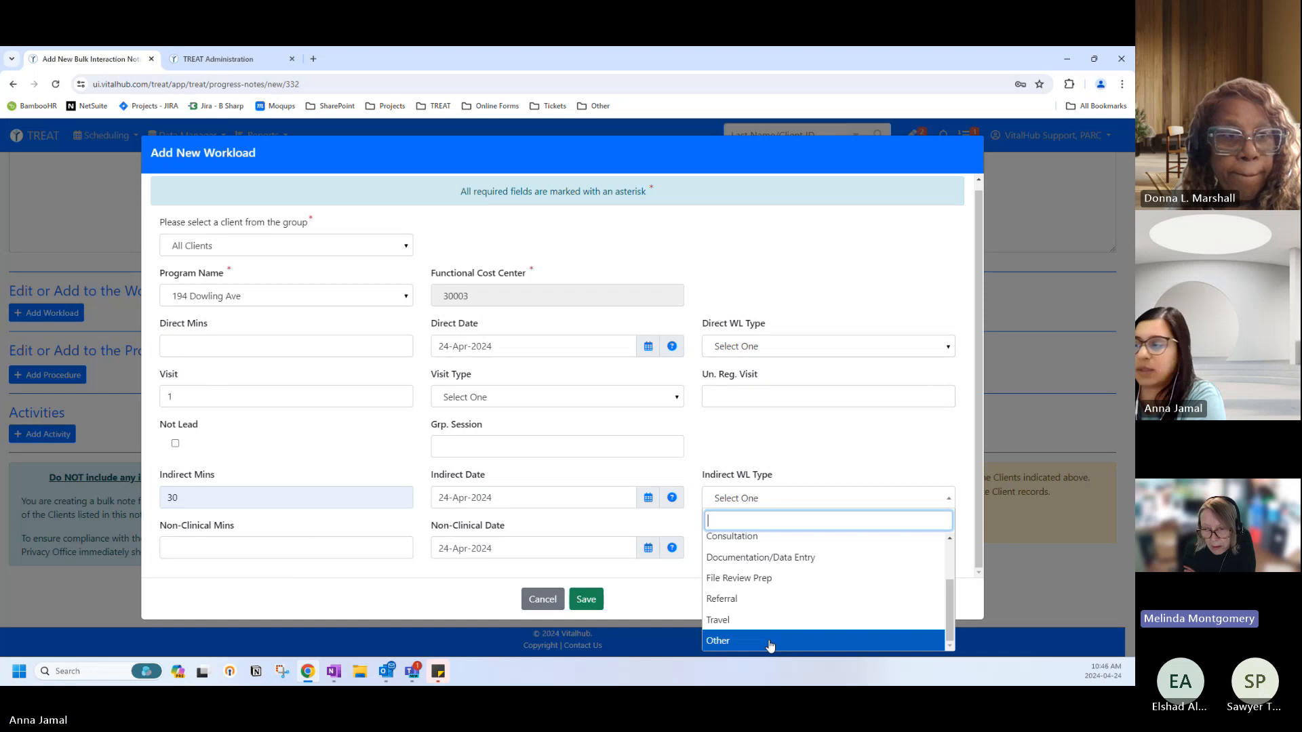
{"action": "left_click", "coordinate": [770, 642]}
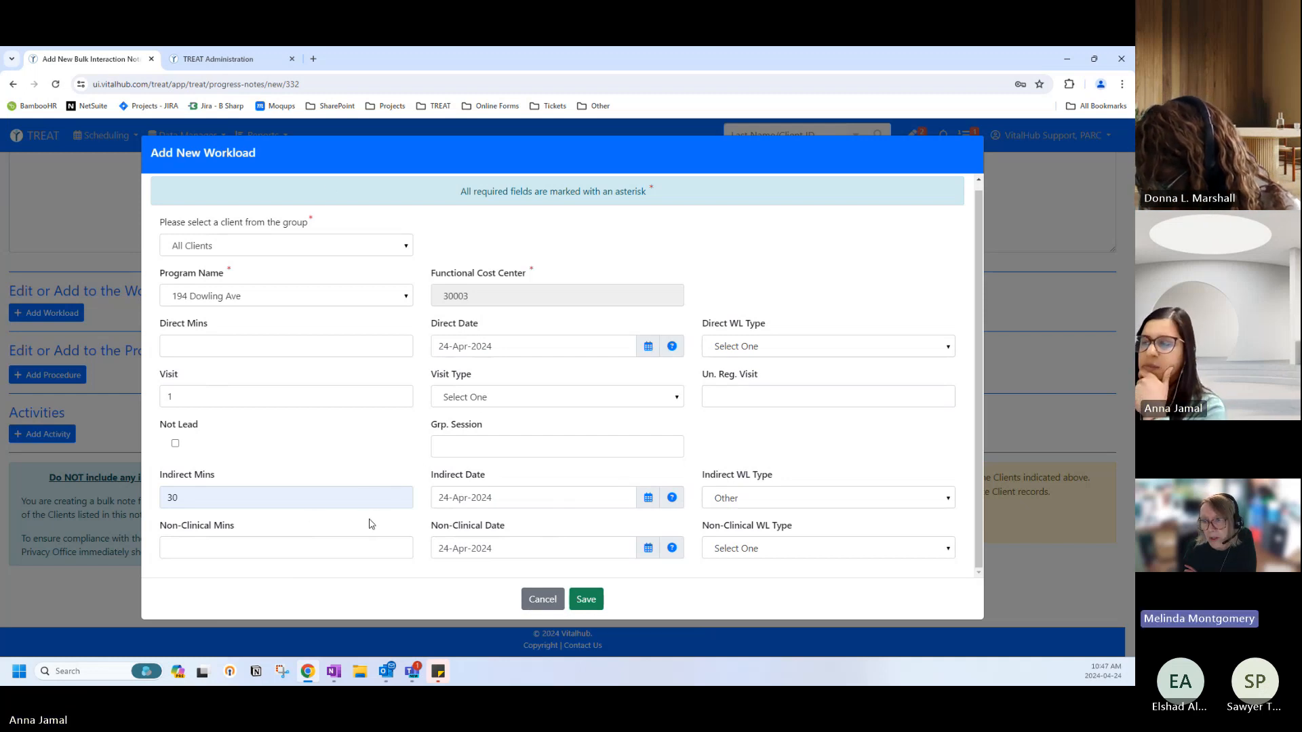
{"action": "left_click", "coordinate": [586, 599]}
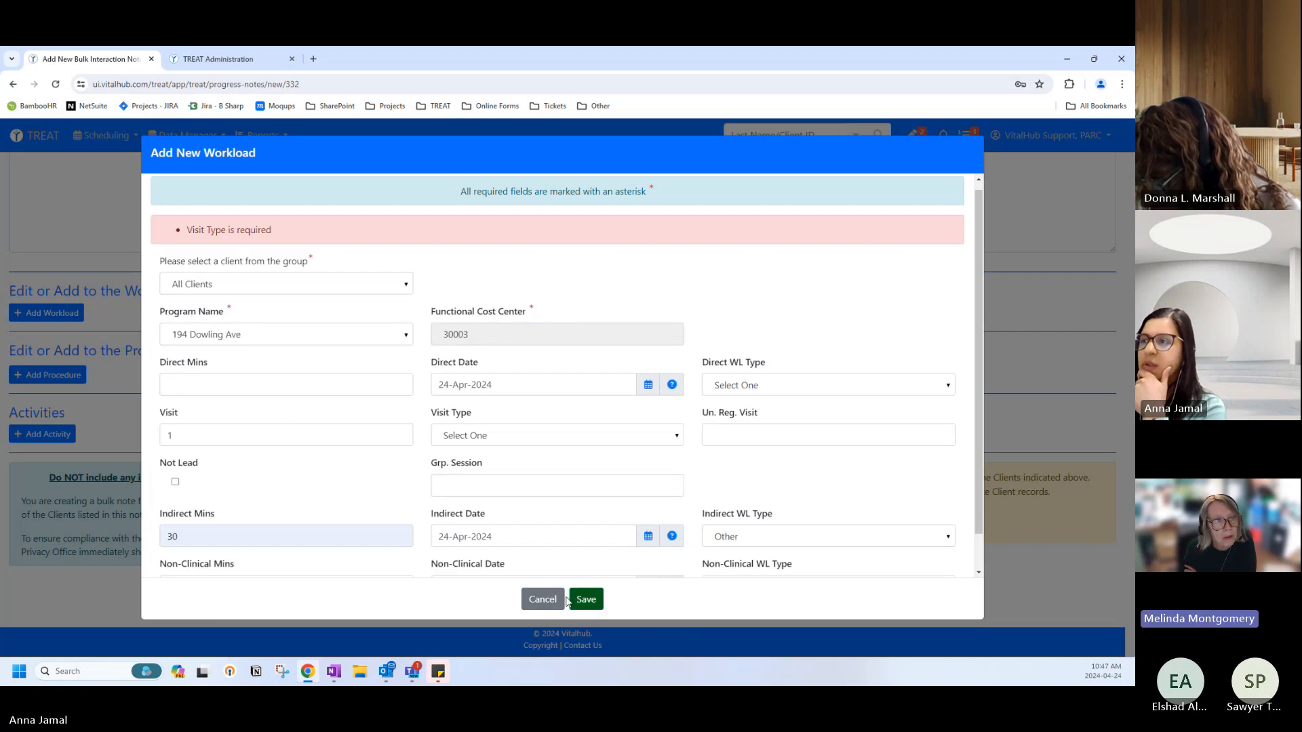
Discard the rejected workload, then delete the bulk interaction note and confirm.
{"action": "left_click", "coordinate": [536, 601]}
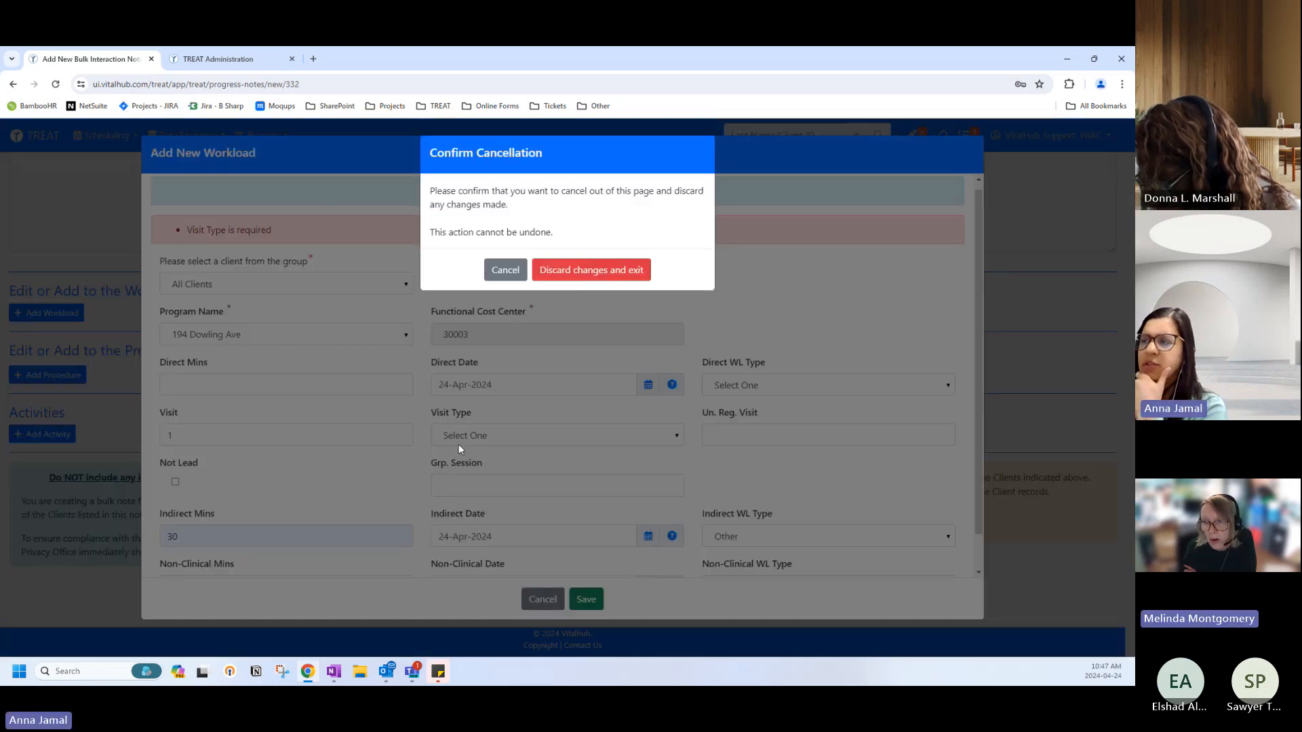
{"action": "left_click", "coordinate": [560, 269]}
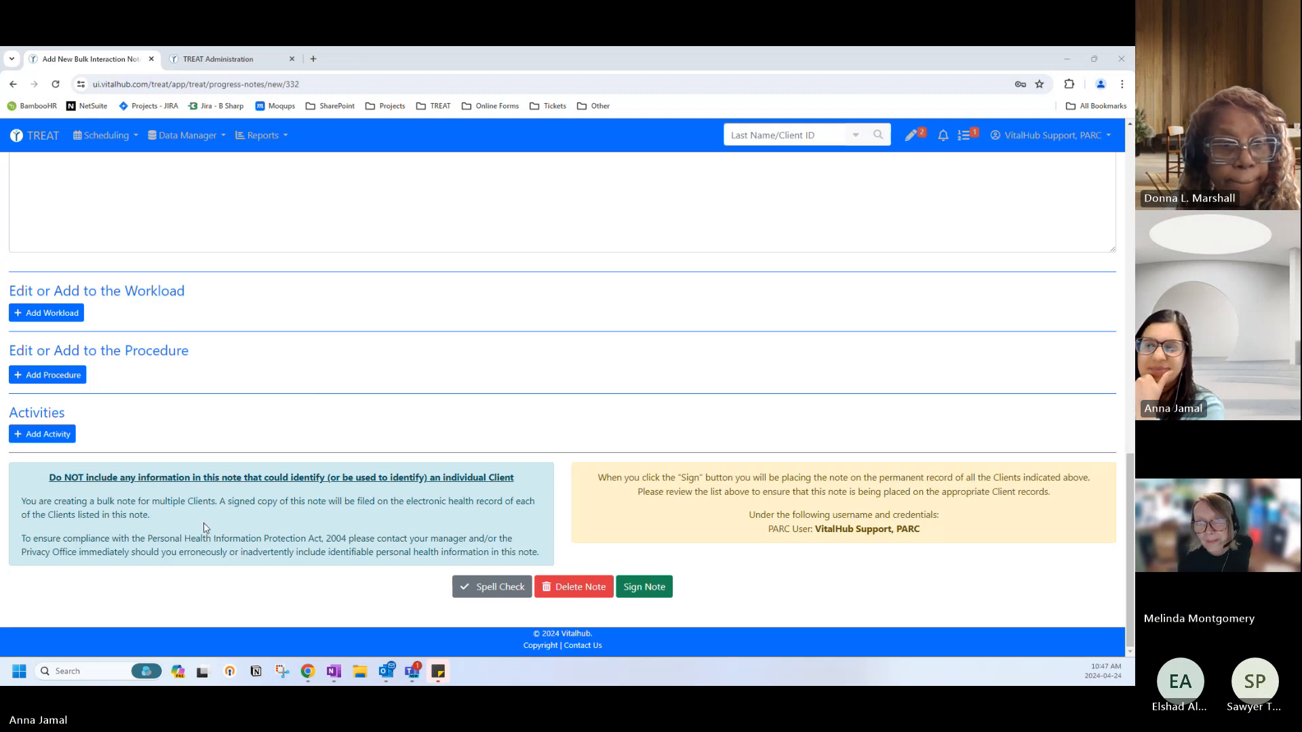
{"action": "scroll", "coordinate": [207, 529], "scroll_direction": "up", "scroll_amount": 5}
{"action": "scroll", "coordinate": [189, 504], "scroll_direction": "up", "scroll_amount": 10}
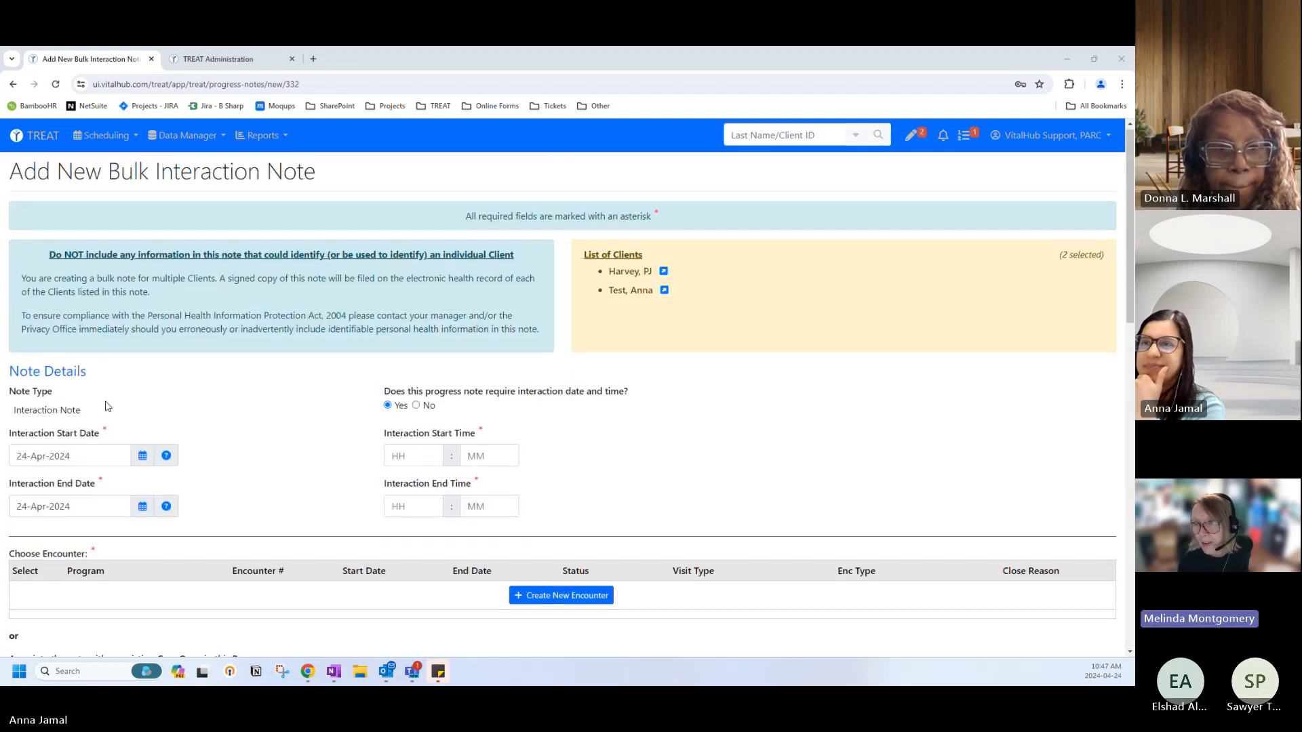
{"action": "scroll", "coordinate": [195, 406], "scroll_direction": "down", "scroll_amount": 15}
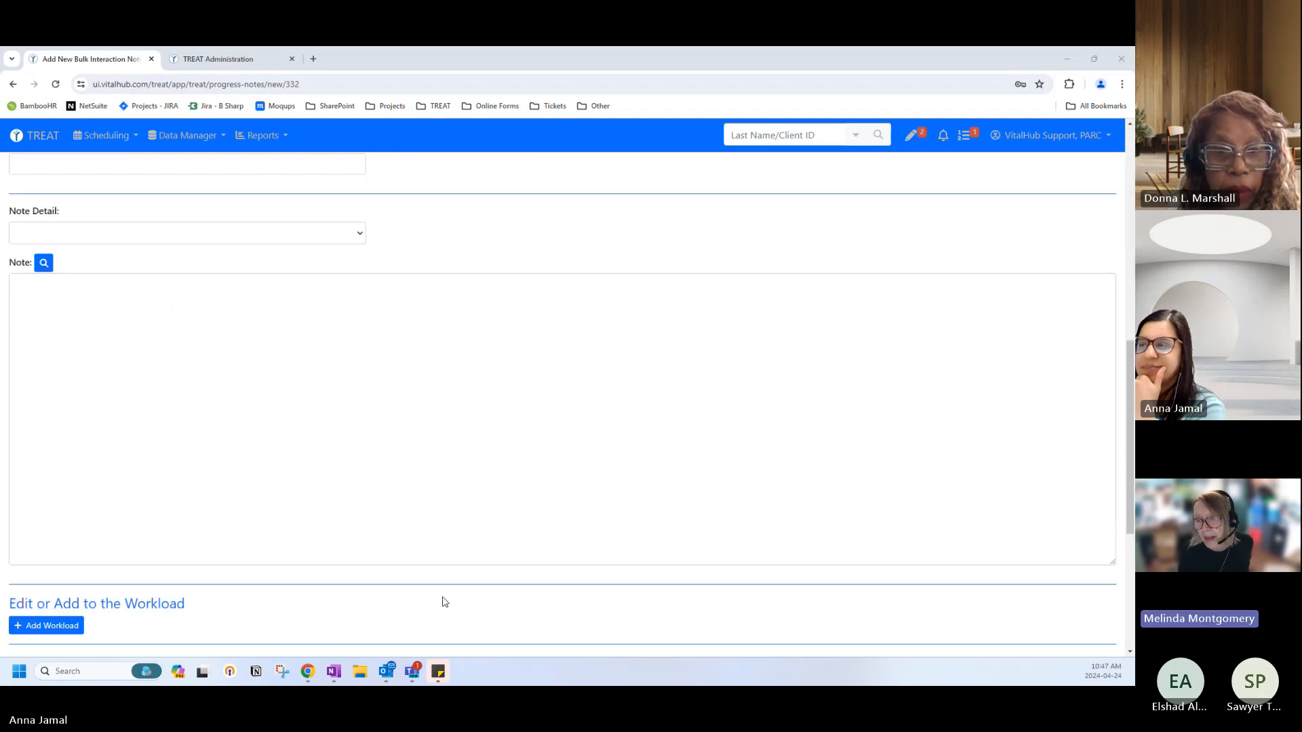
{"action": "left_click", "coordinate": [574, 587]}
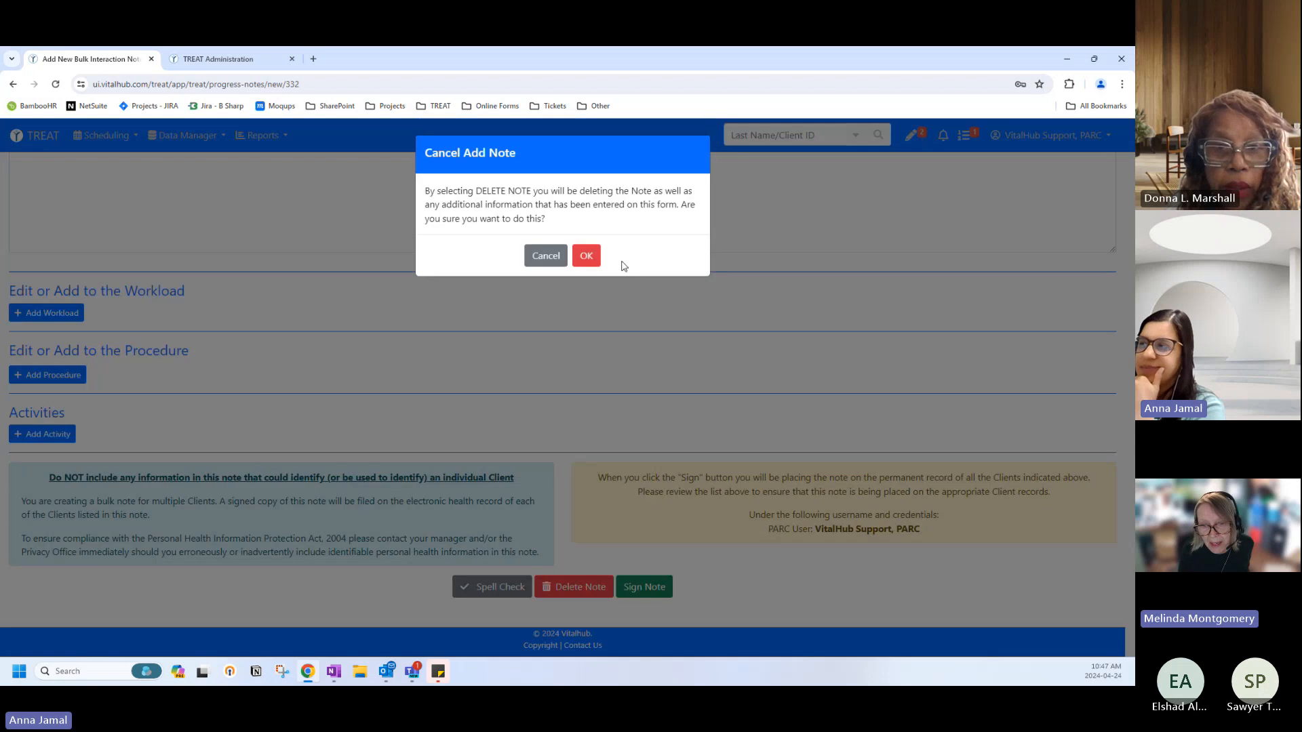
{"action": "left_click", "coordinate": [584, 253]}
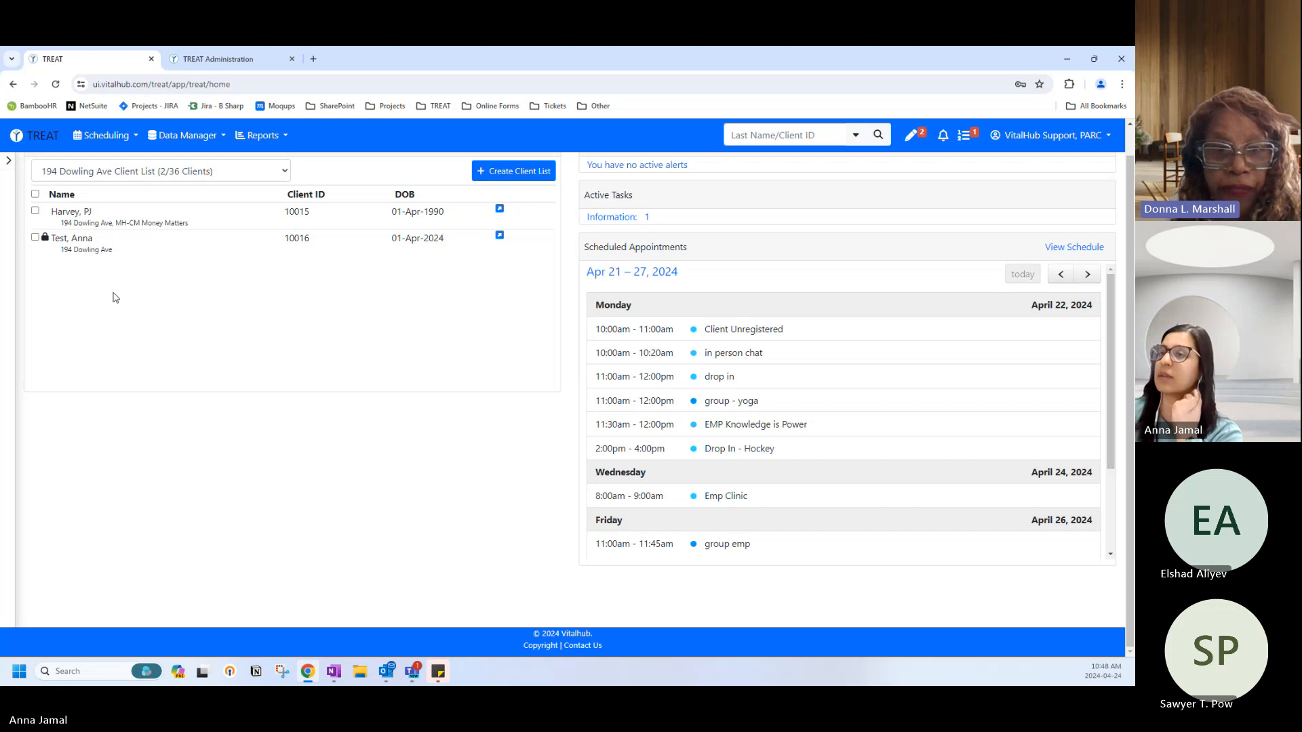
{"action": "left_click", "coordinate": [105, 220]}
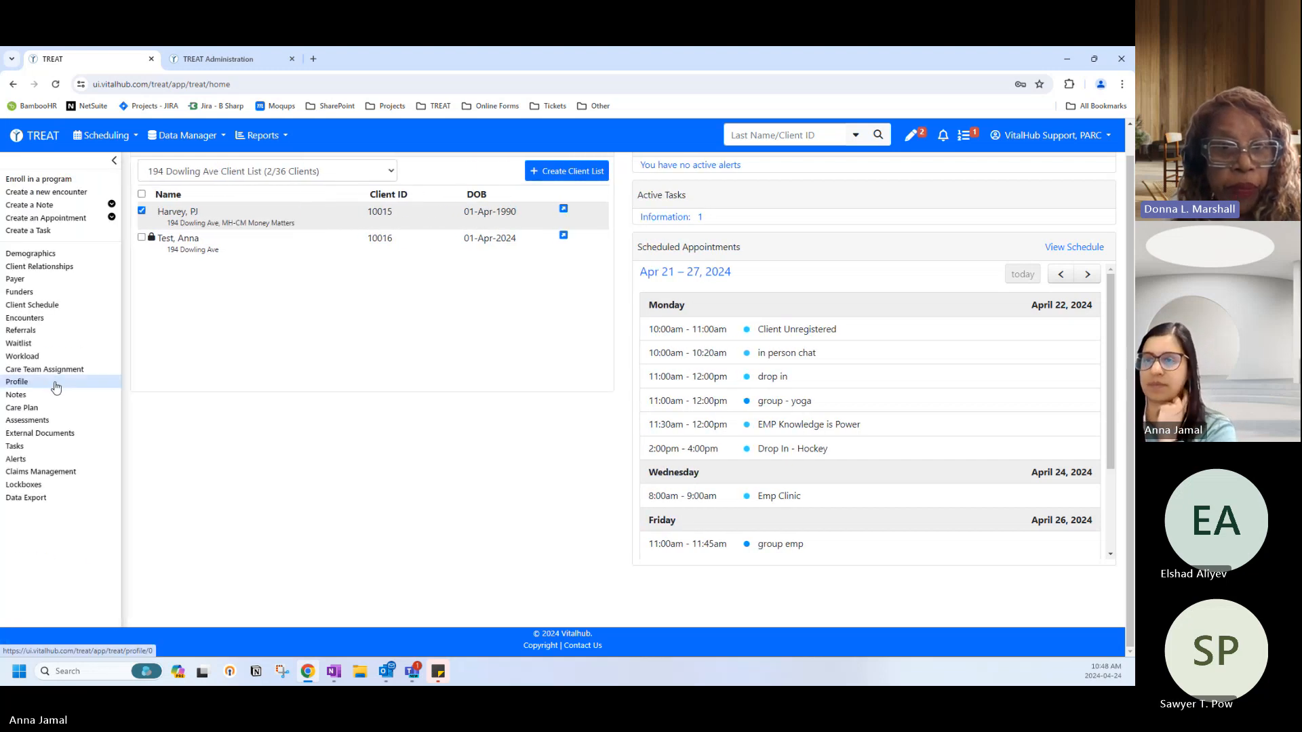
{"action": "left_click", "coordinate": [40, 398]}
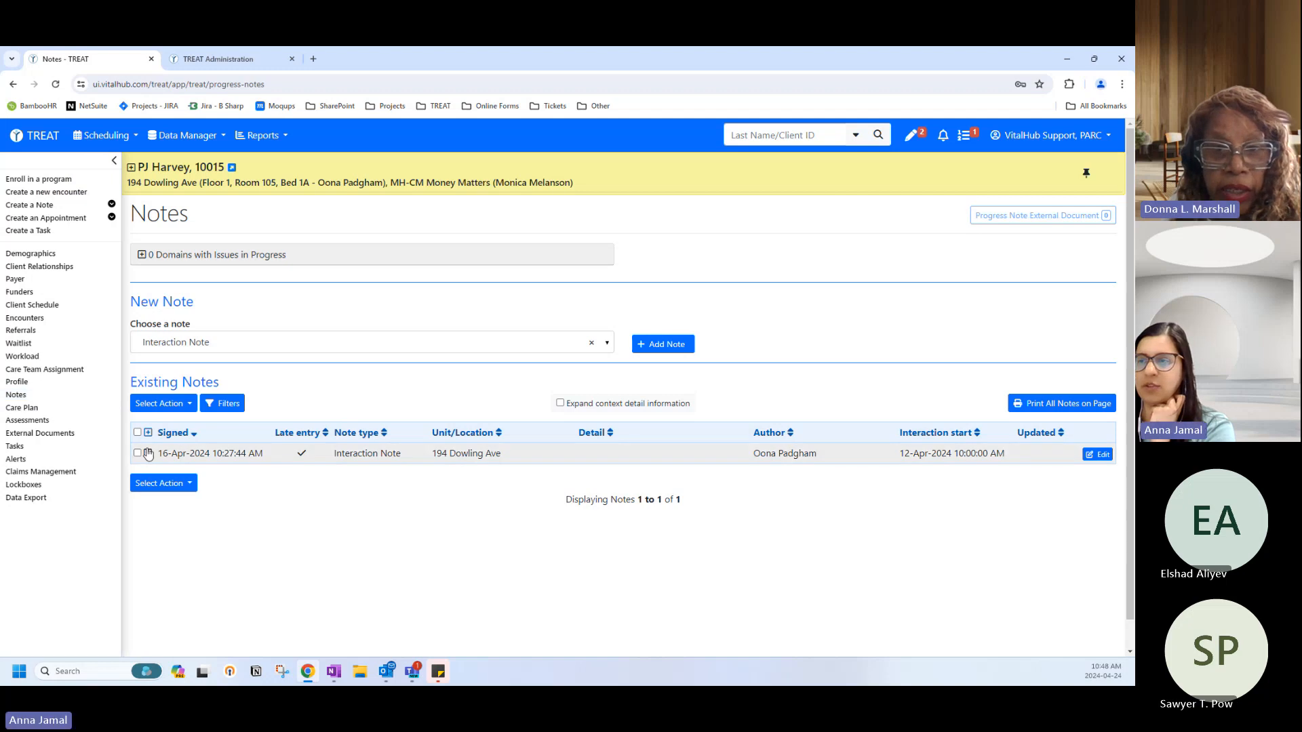
{"action": "left_click", "coordinate": [772, 133]}
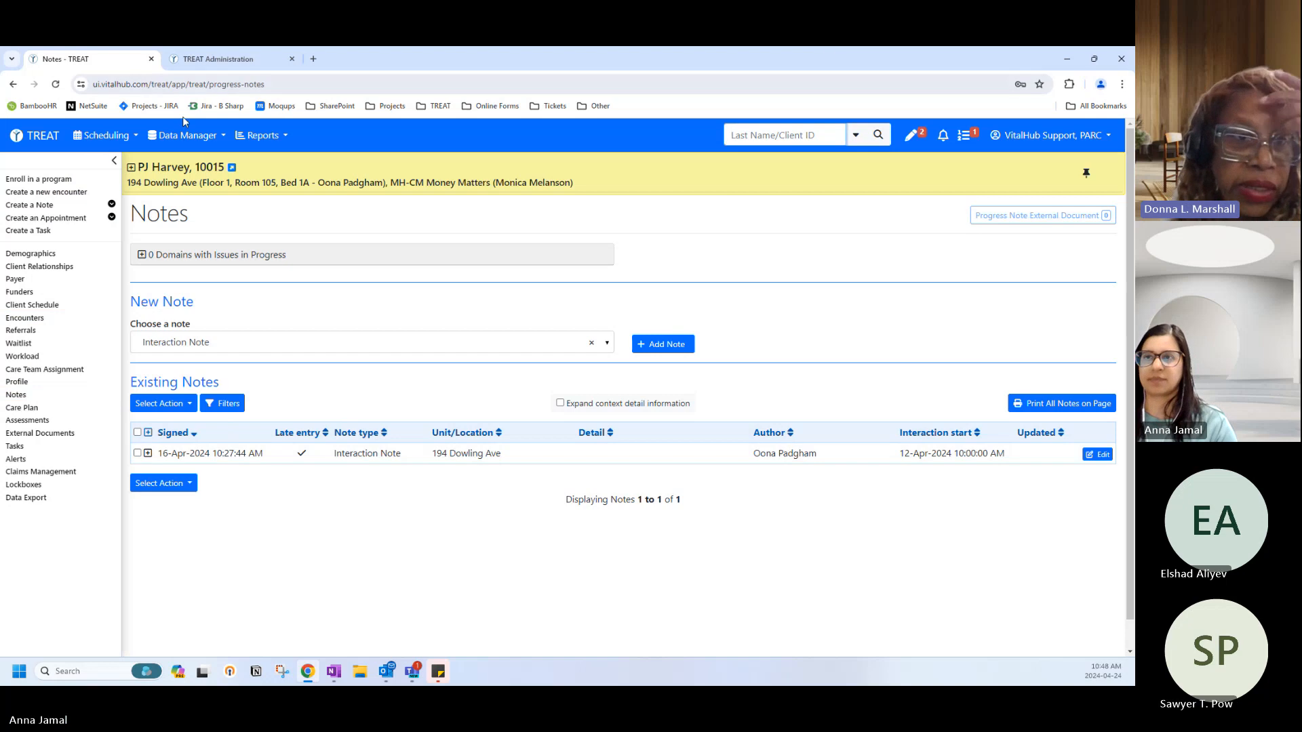
{"action": "left_click", "coordinate": [38, 135]}
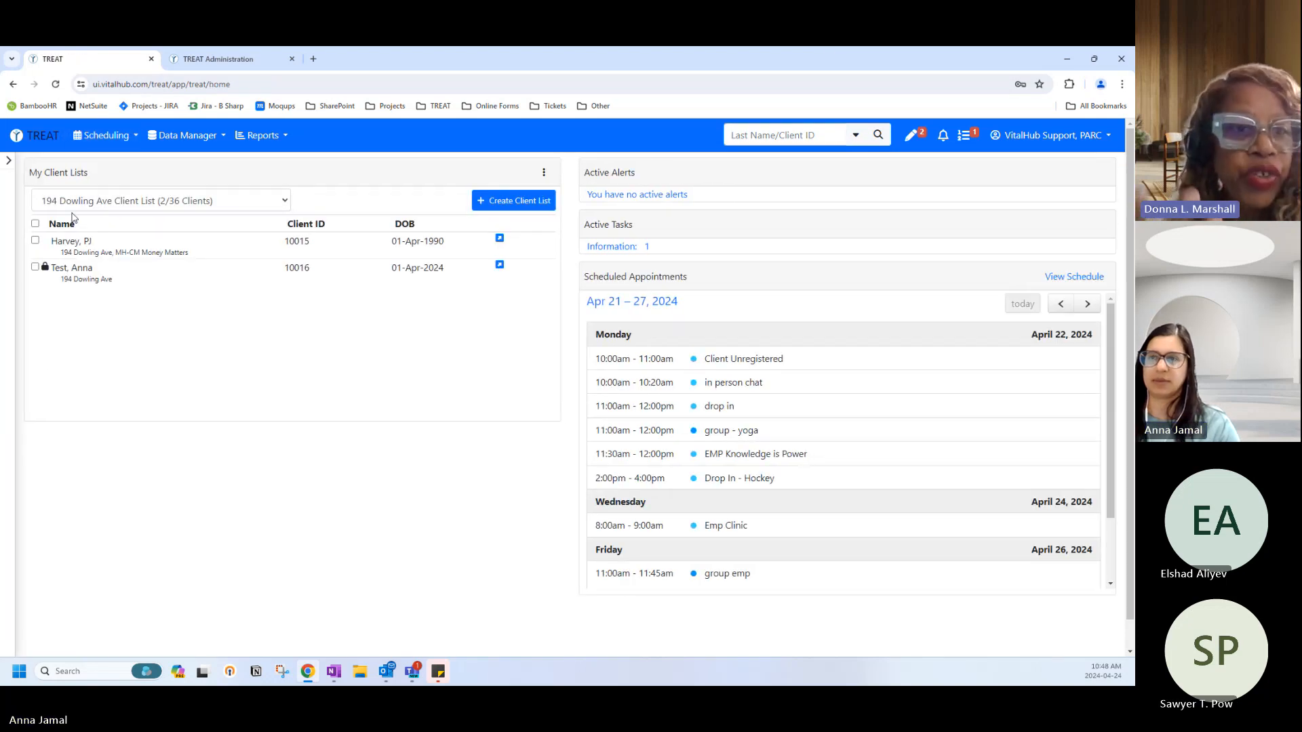
Switch to the EmpProgram Client List and select its second client.
{"action": "left_click", "coordinate": [82, 203]}
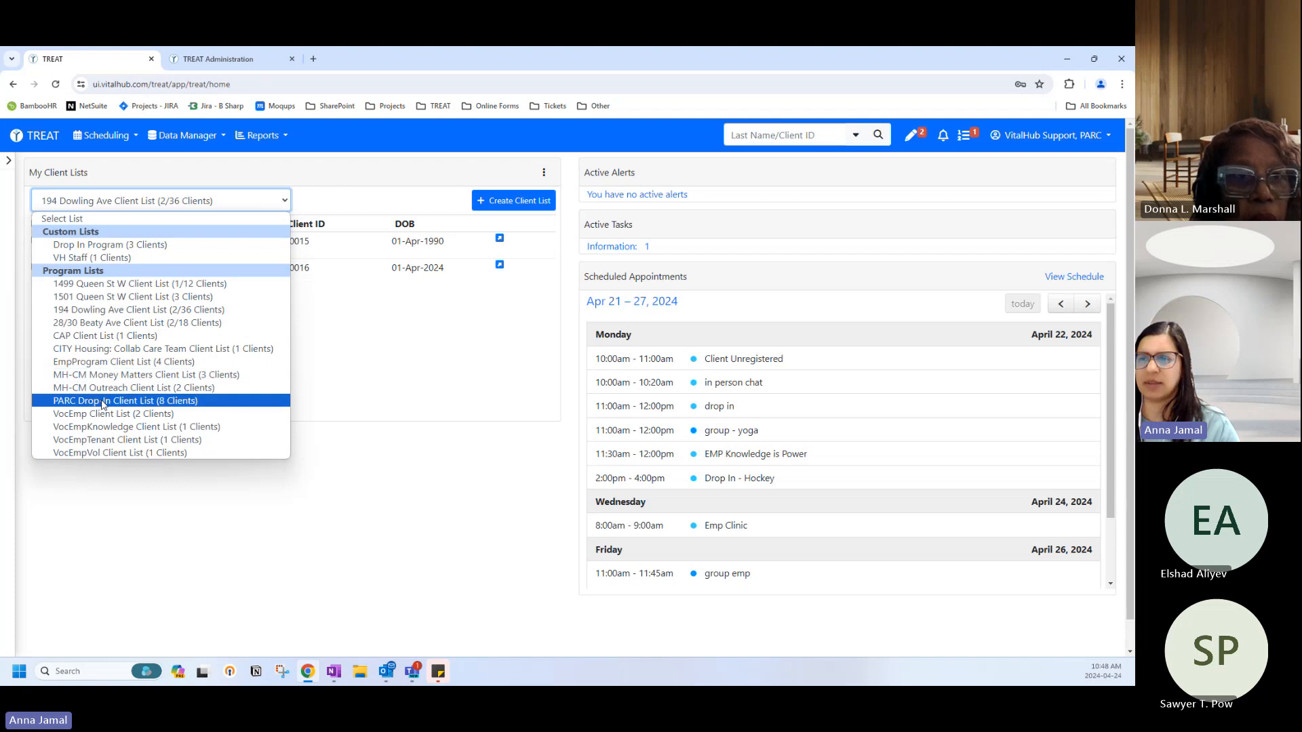
{"action": "left_click", "coordinate": [106, 358]}
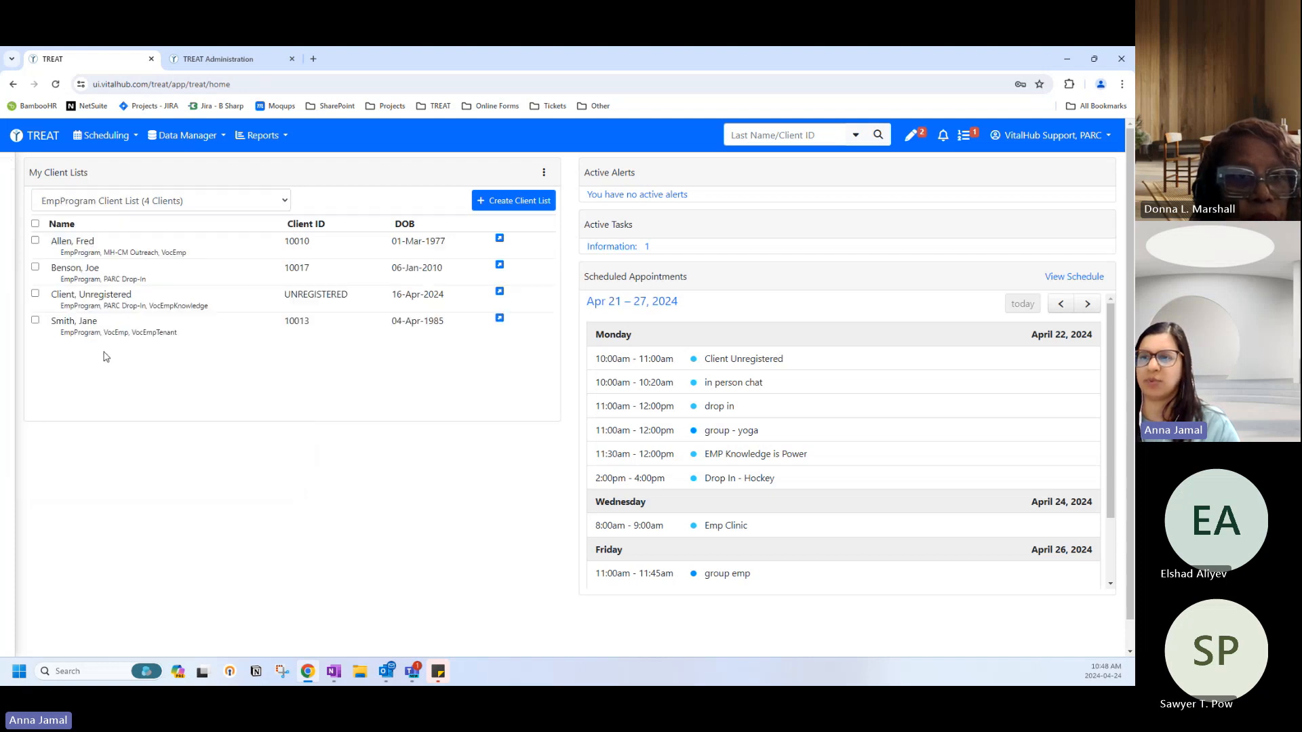
{"action": "left_click", "coordinate": [87, 277]}
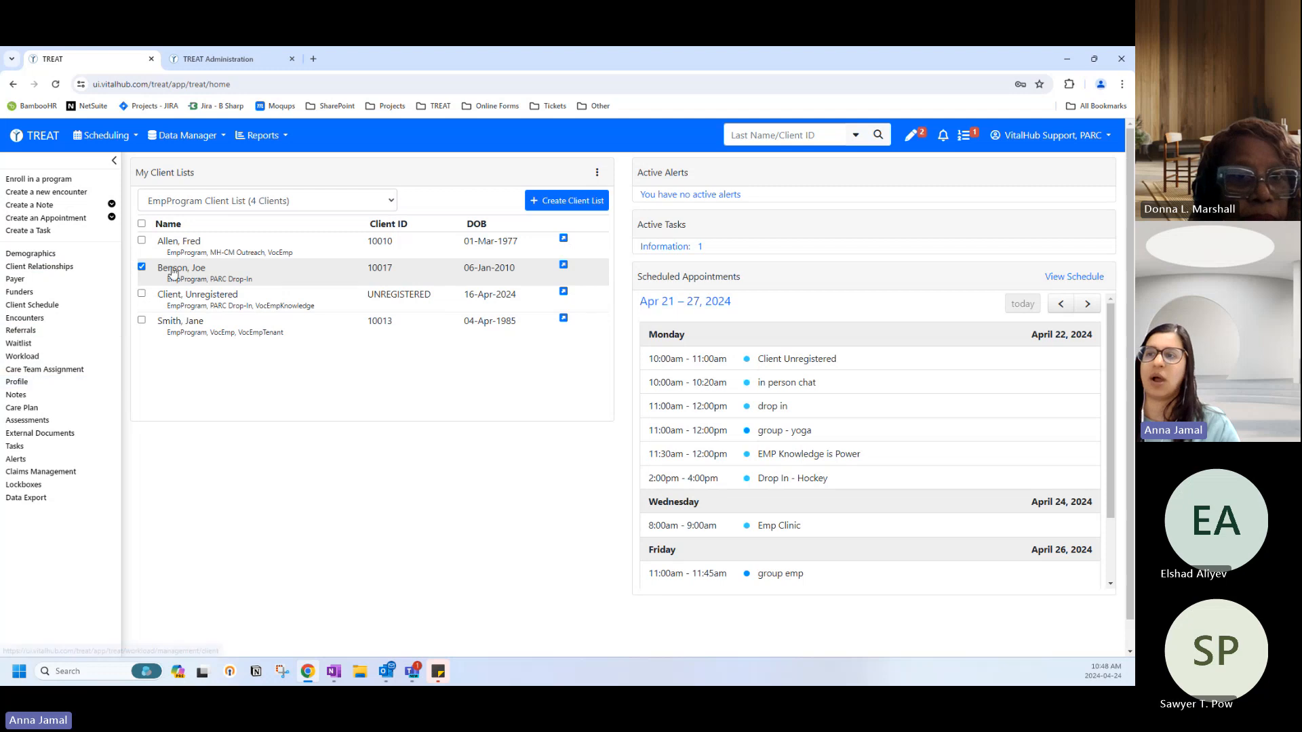
Open the second client's Notes page and expand the EmpProgram interaction note to read it.
{"action": "left_click", "coordinate": [87, 395]}
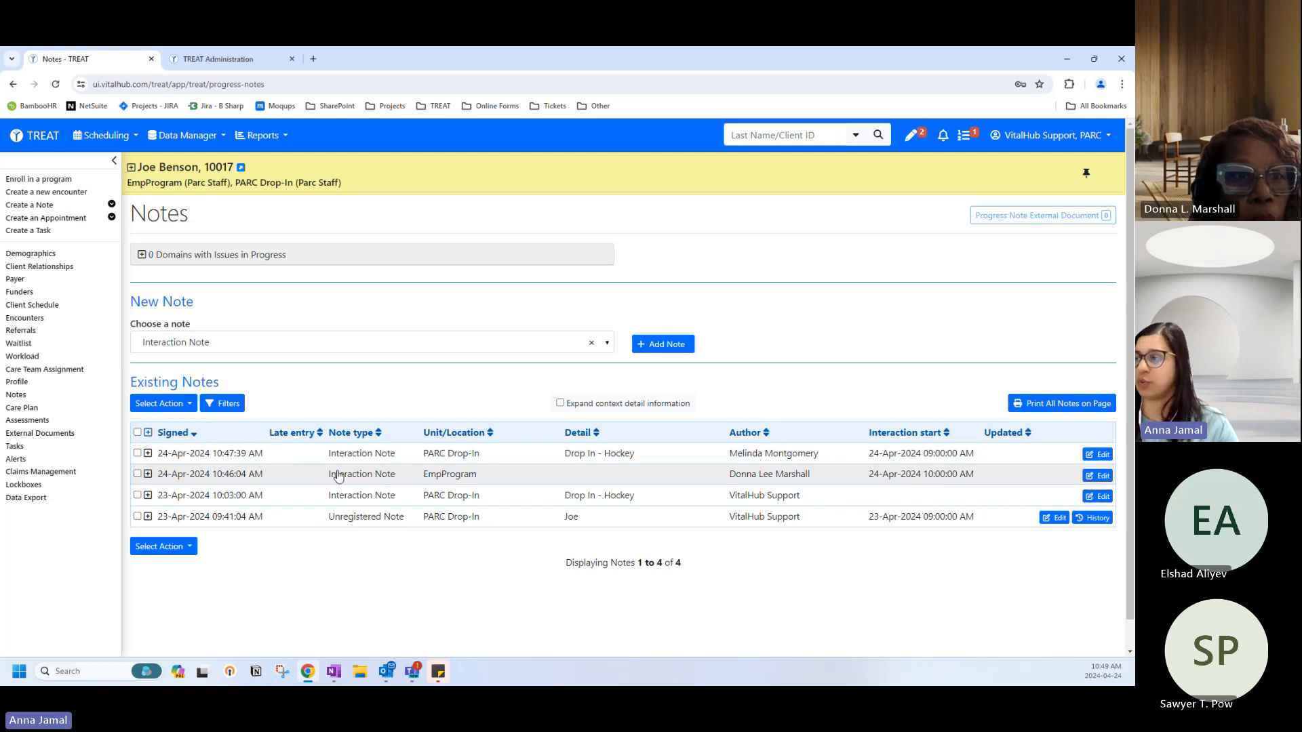
{"action": "left_click", "coordinate": [148, 474]}
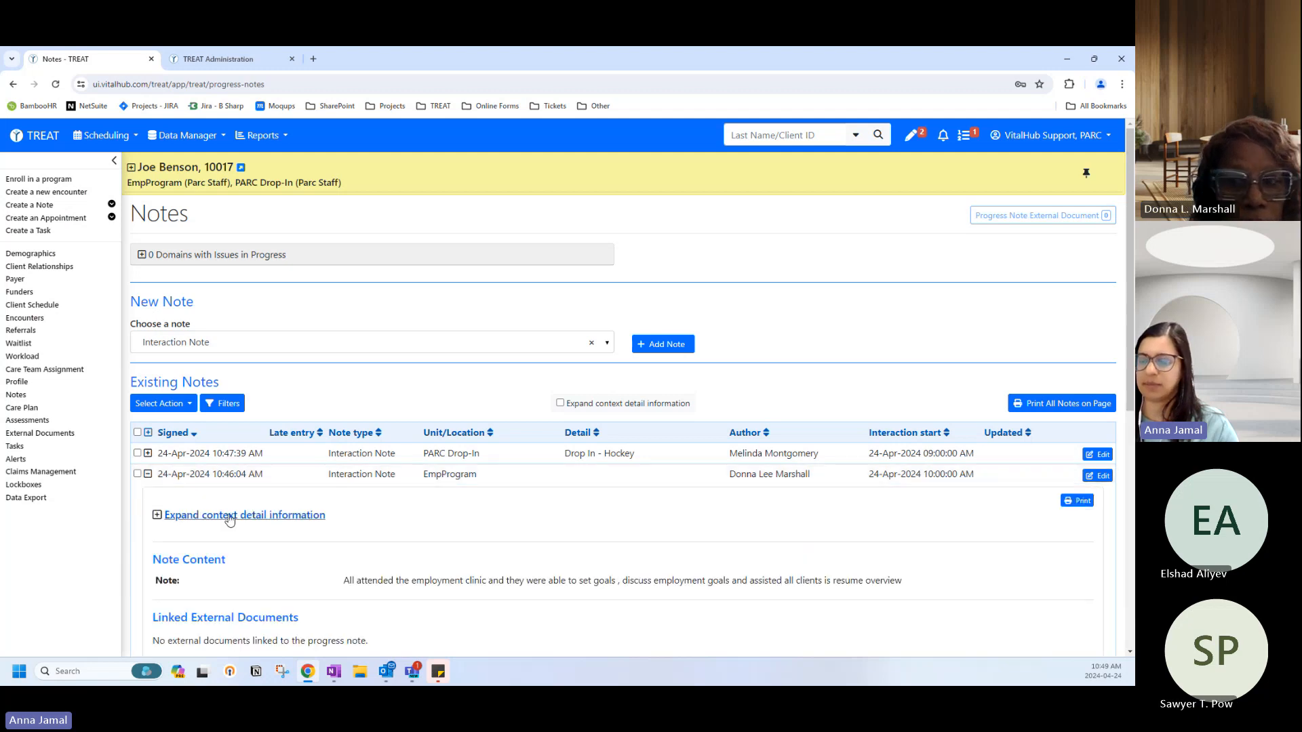
{"action": "scroll", "coordinate": [380, 537], "scroll_direction": "down", "scroll_amount": 1}
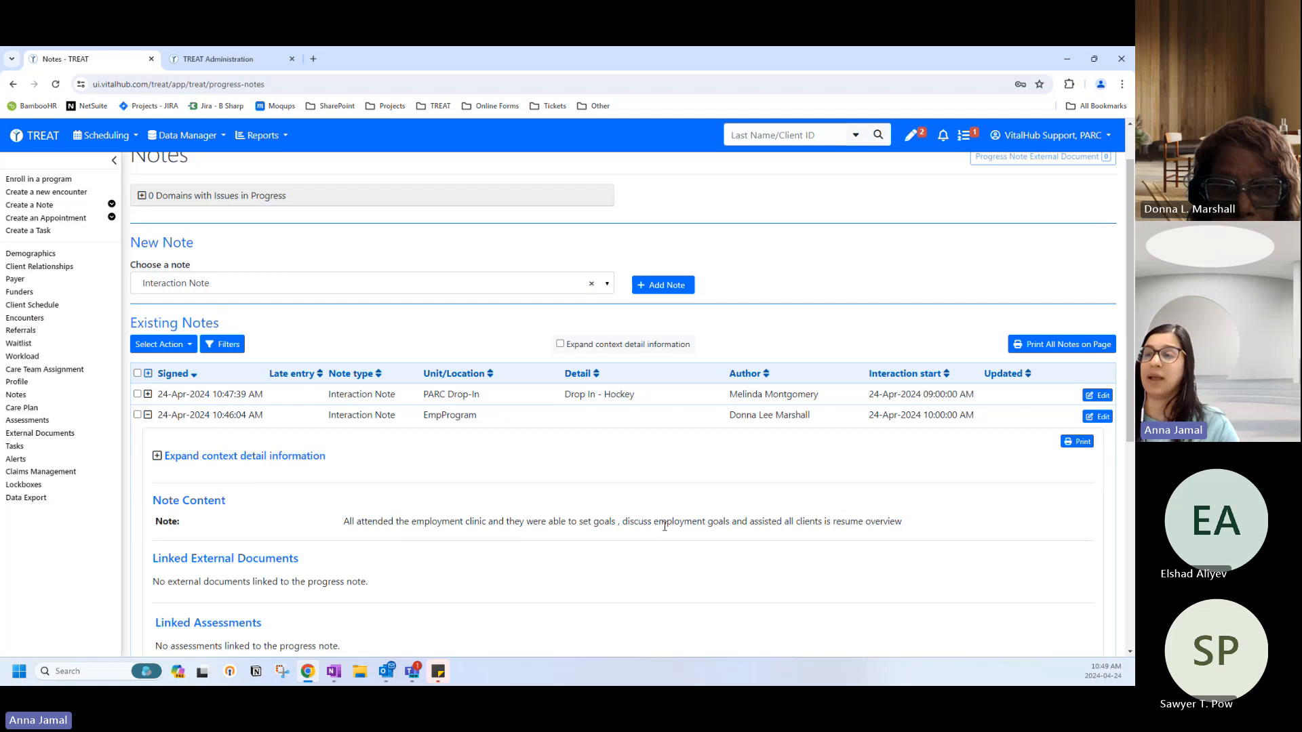
{"action": "scroll", "coordinate": [664, 526], "scroll_direction": "up", "scroll_amount": 1}
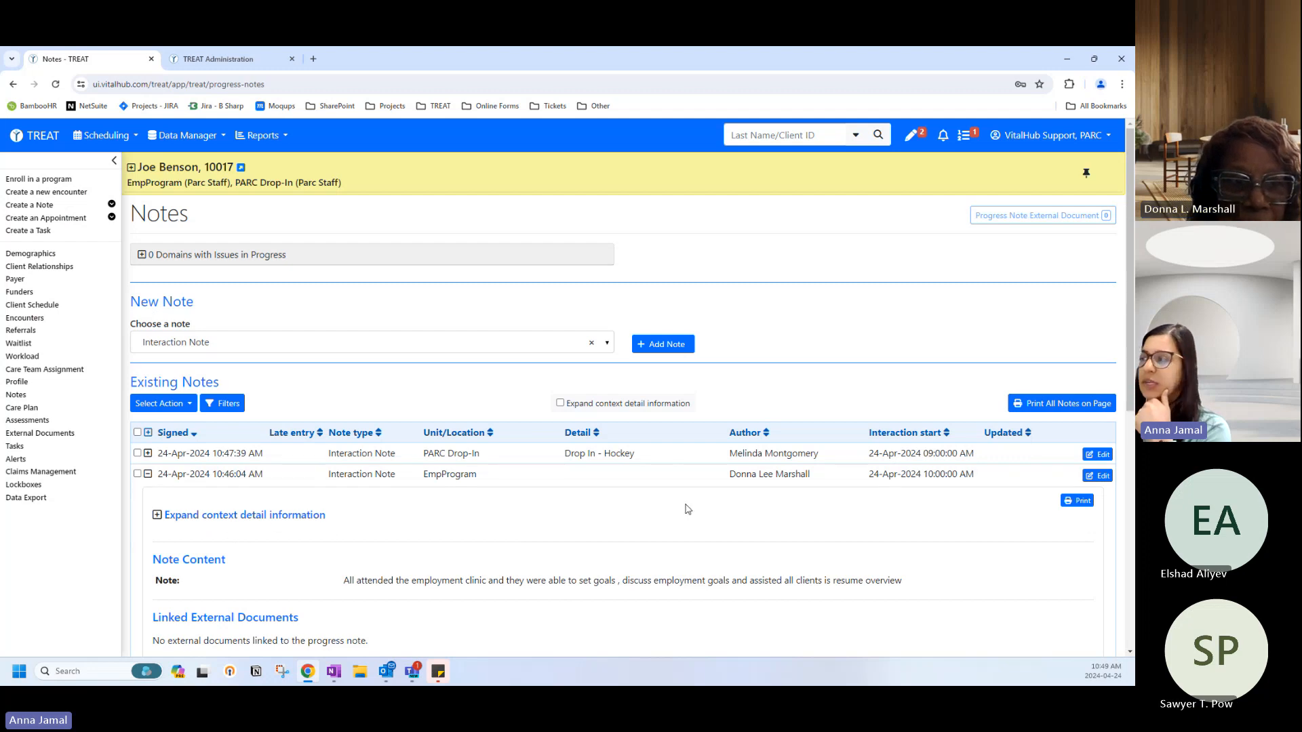
Edit the EmpProgram note, append a line of filler text, then sign and save the amendment.
{"action": "left_click", "coordinate": [1100, 476]}
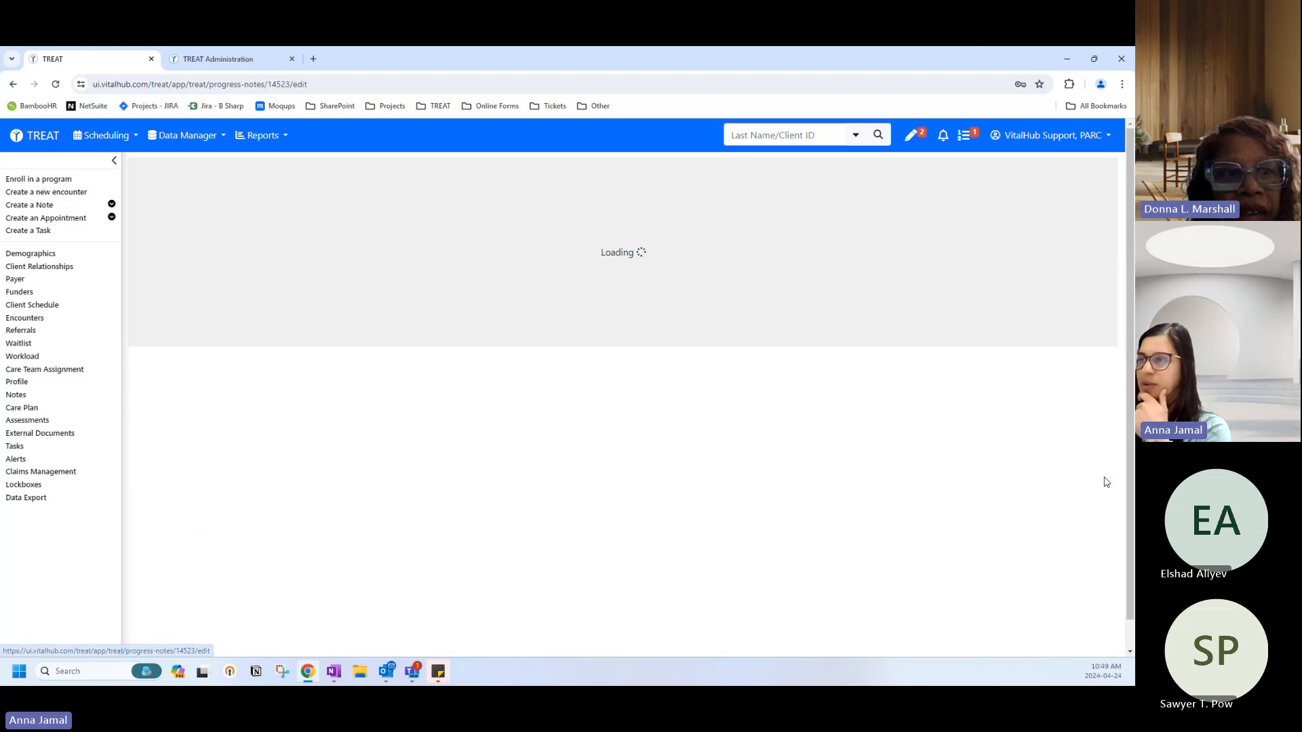
{"action": "scroll", "coordinate": [280, 499], "scroll_direction": "down", "scroll_amount": 3}
{"action": "scroll", "coordinate": [280, 498], "scroll_direction": "down", "scroll_amount": 3}
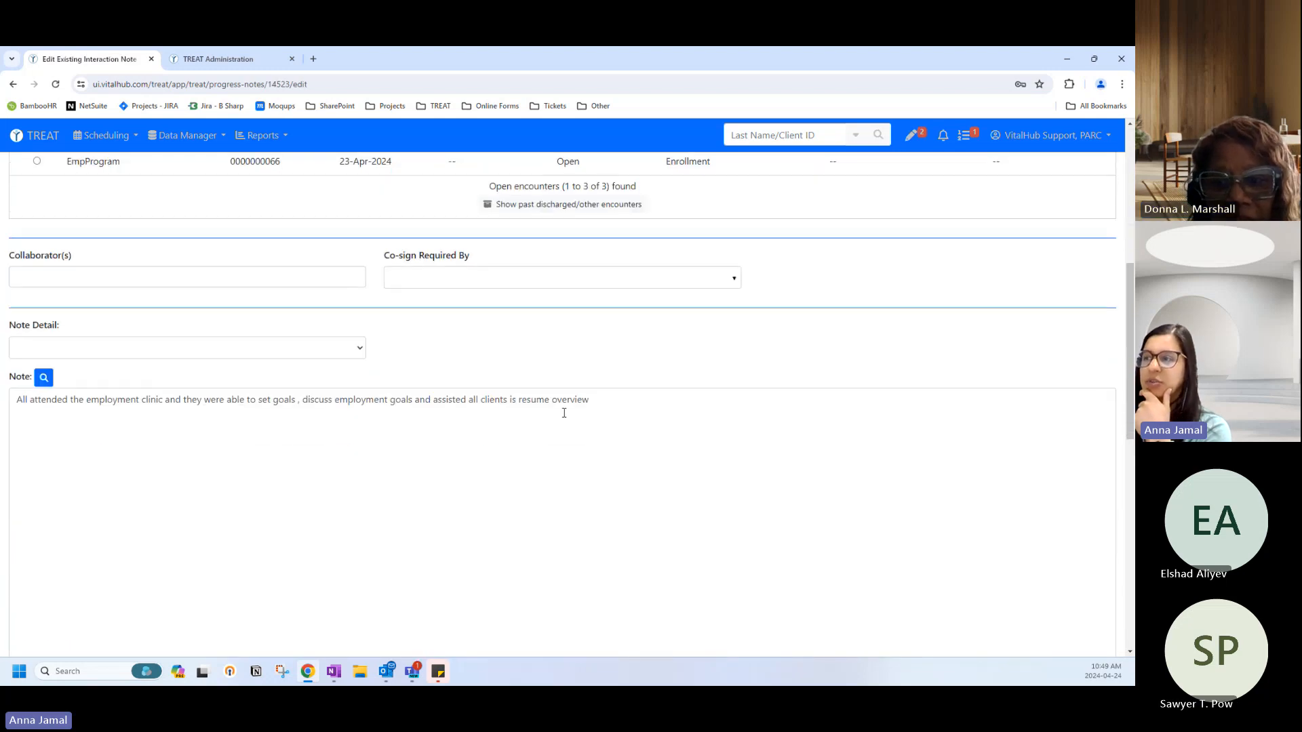
{"action": "left_click", "coordinate": [627, 397]}
{"action": "type", "text": "akjdfka"}
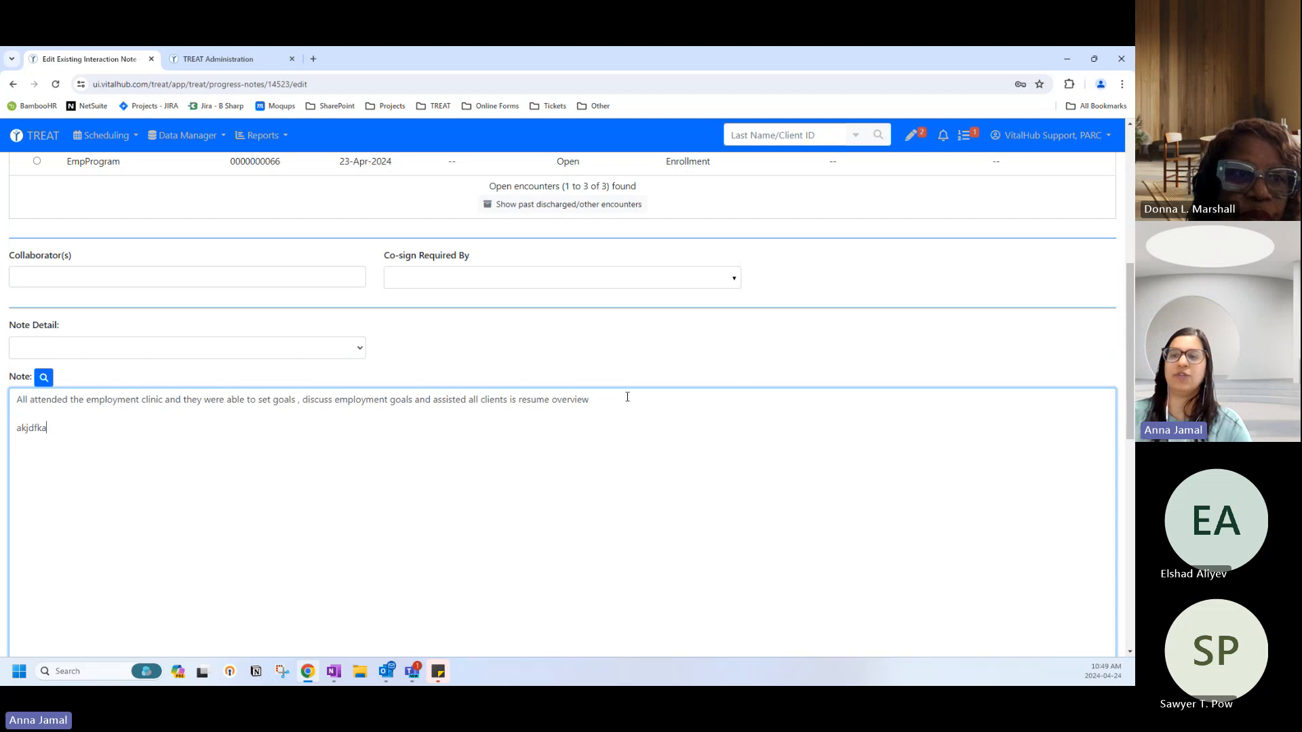
{"action": "type", "text": "jfksa;jdkfjsdfkafjdskf;djfkdsfja;fkjasf;"}
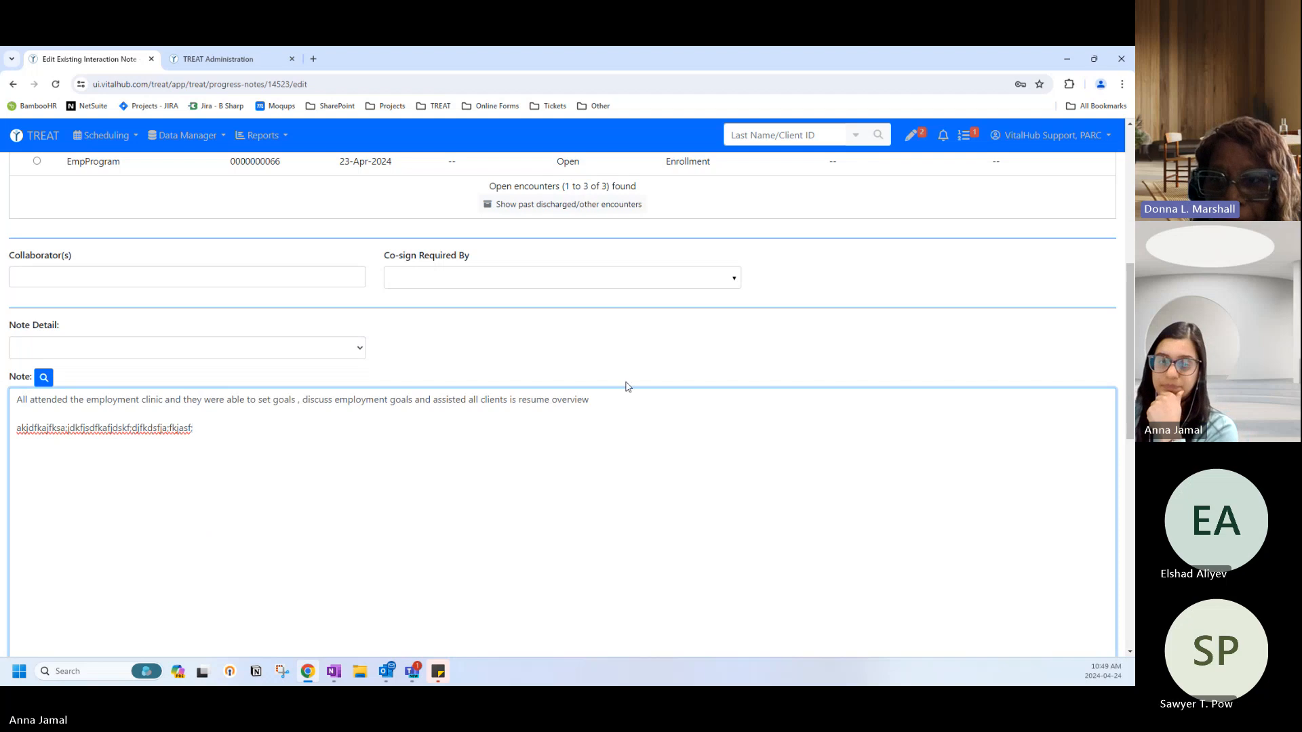
{"action": "scroll", "coordinate": [625, 381], "scroll_direction": "down", "scroll_amount": 10}
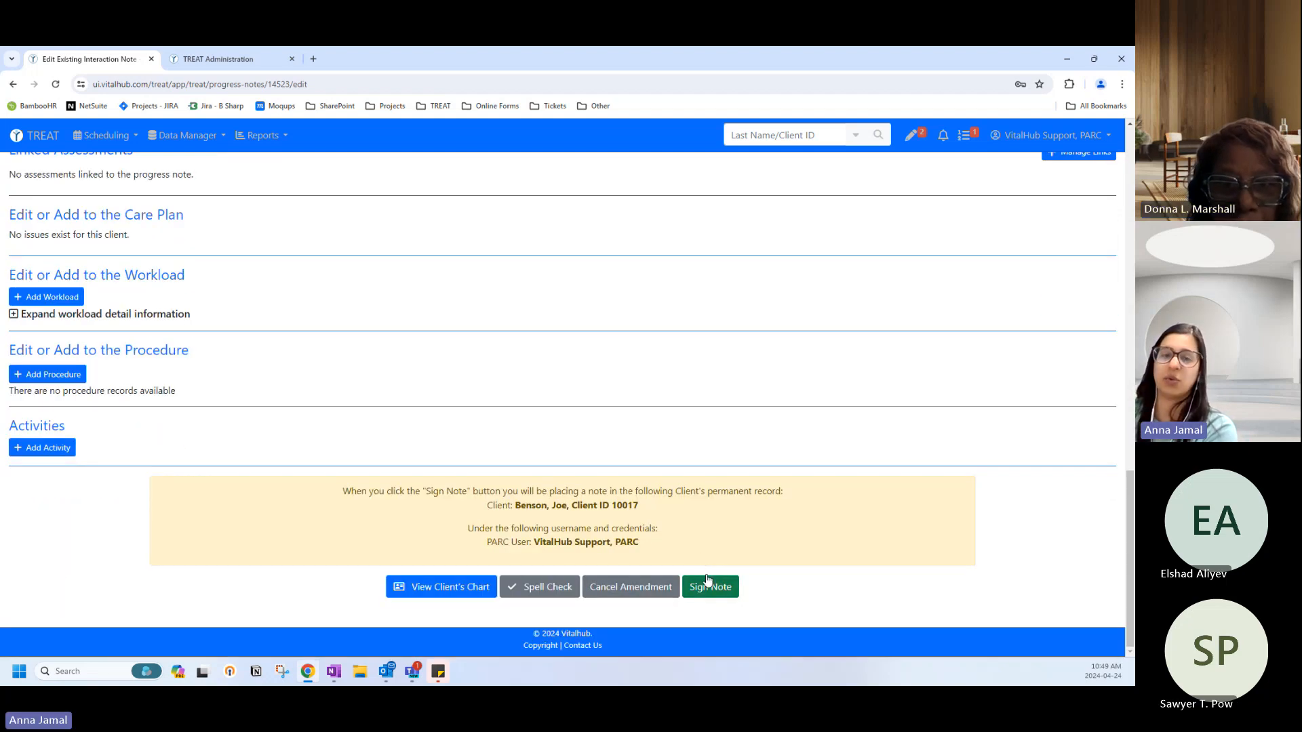
{"action": "left_click", "coordinate": [705, 584]}
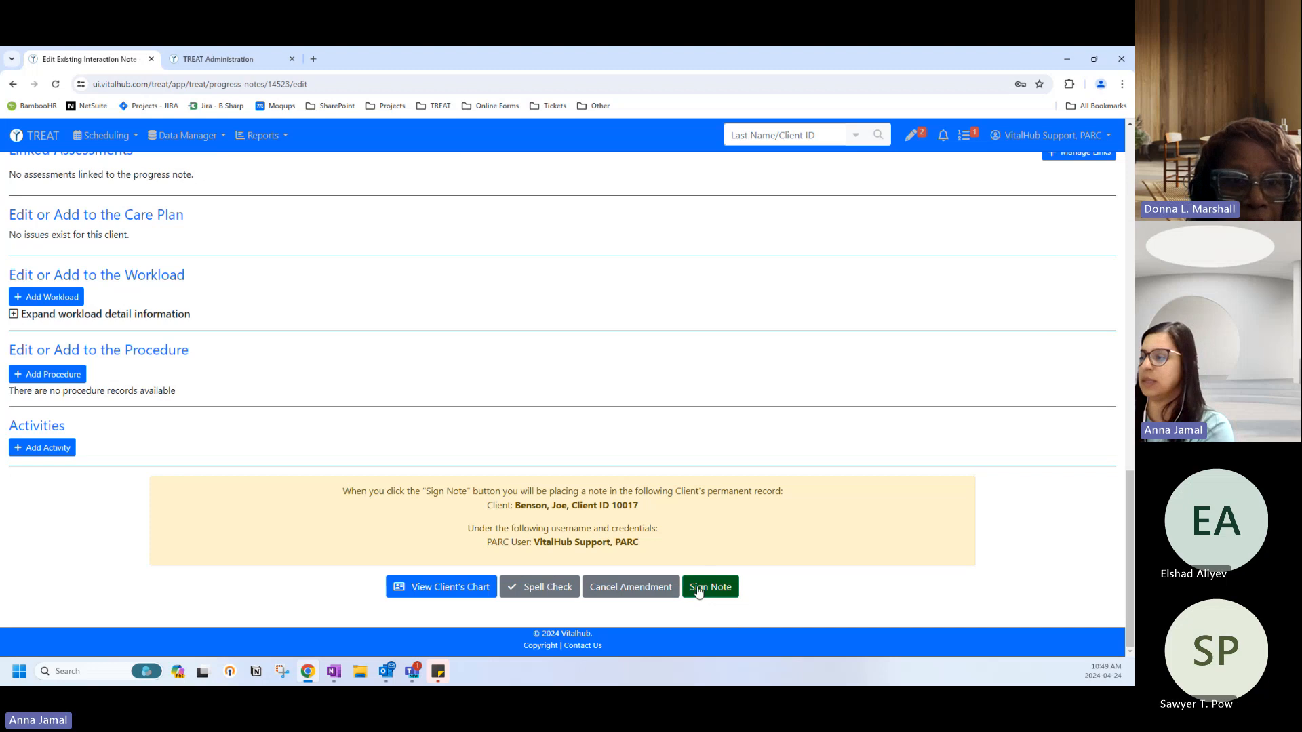
{"action": "left_click", "coordinate": [585, 245]}
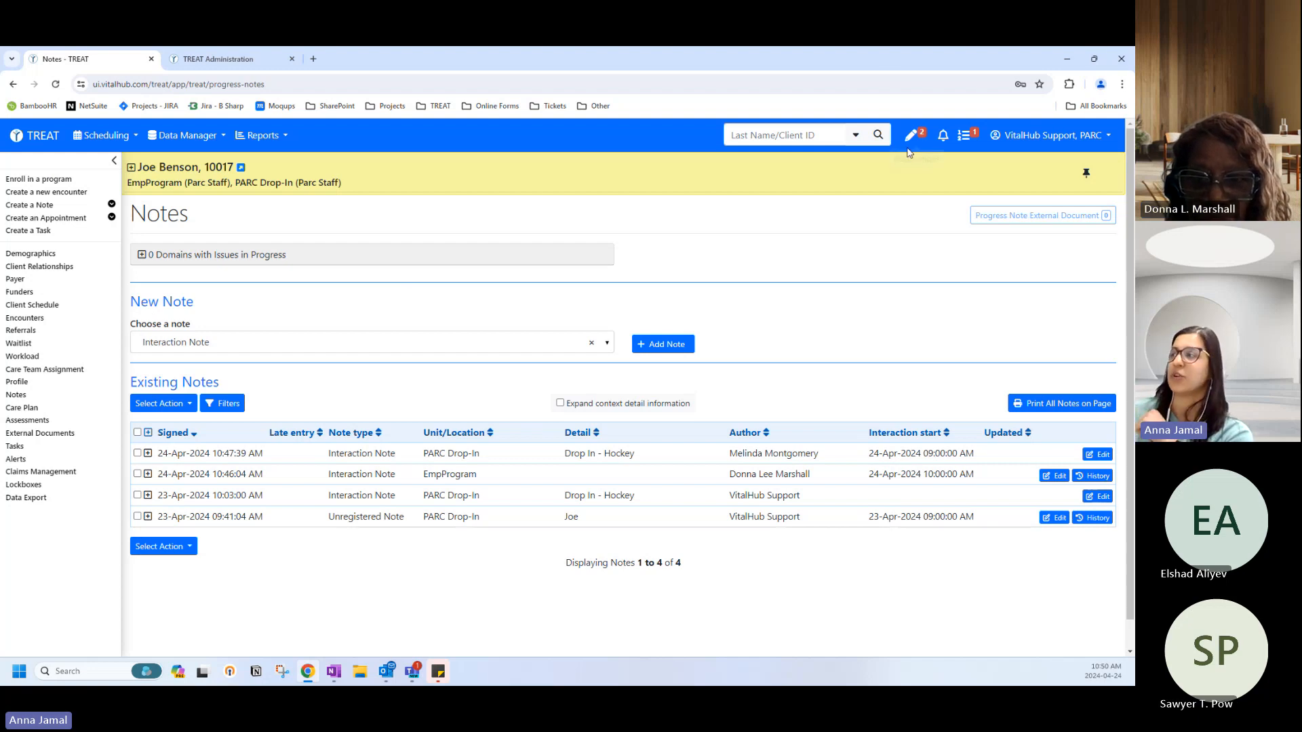
Search clients by last name 'bela', then 'marshall', and return to the home dashboard.
{"action": "left_click", "coordinate": [762, 133]}
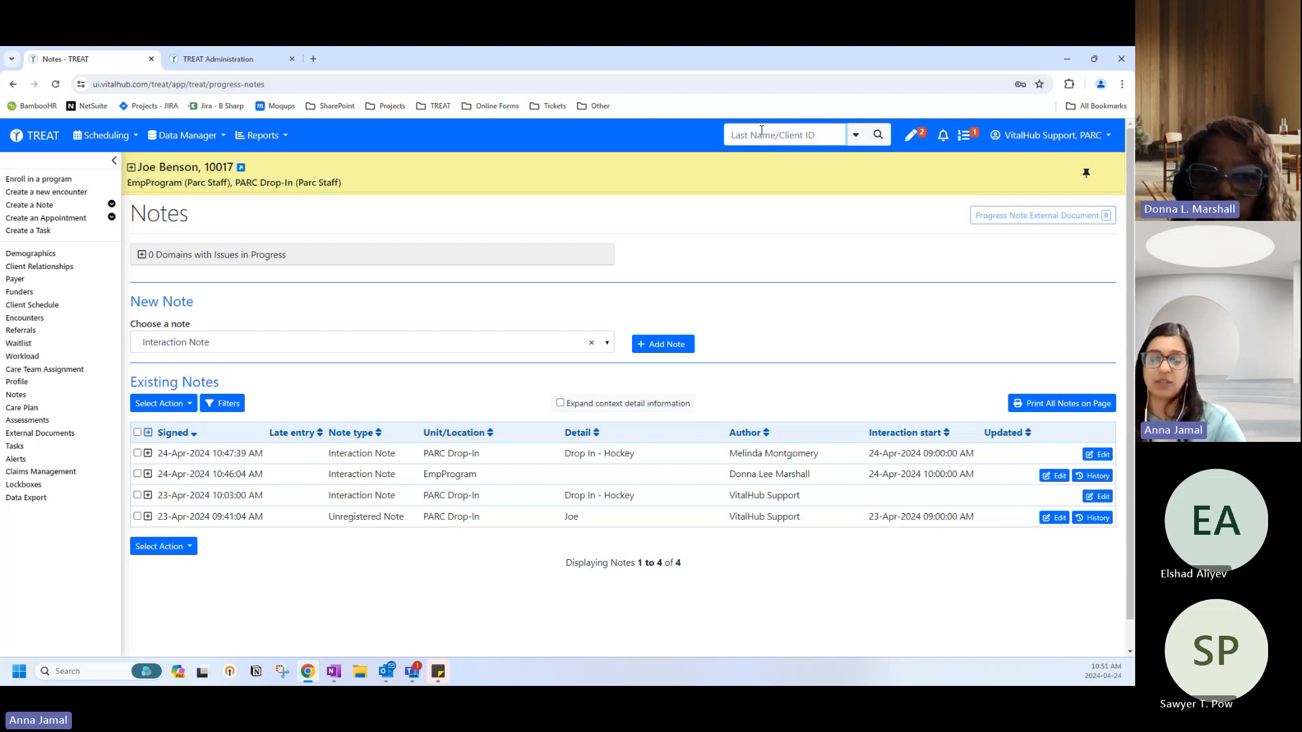
{"action": "type", "text": "bela"}
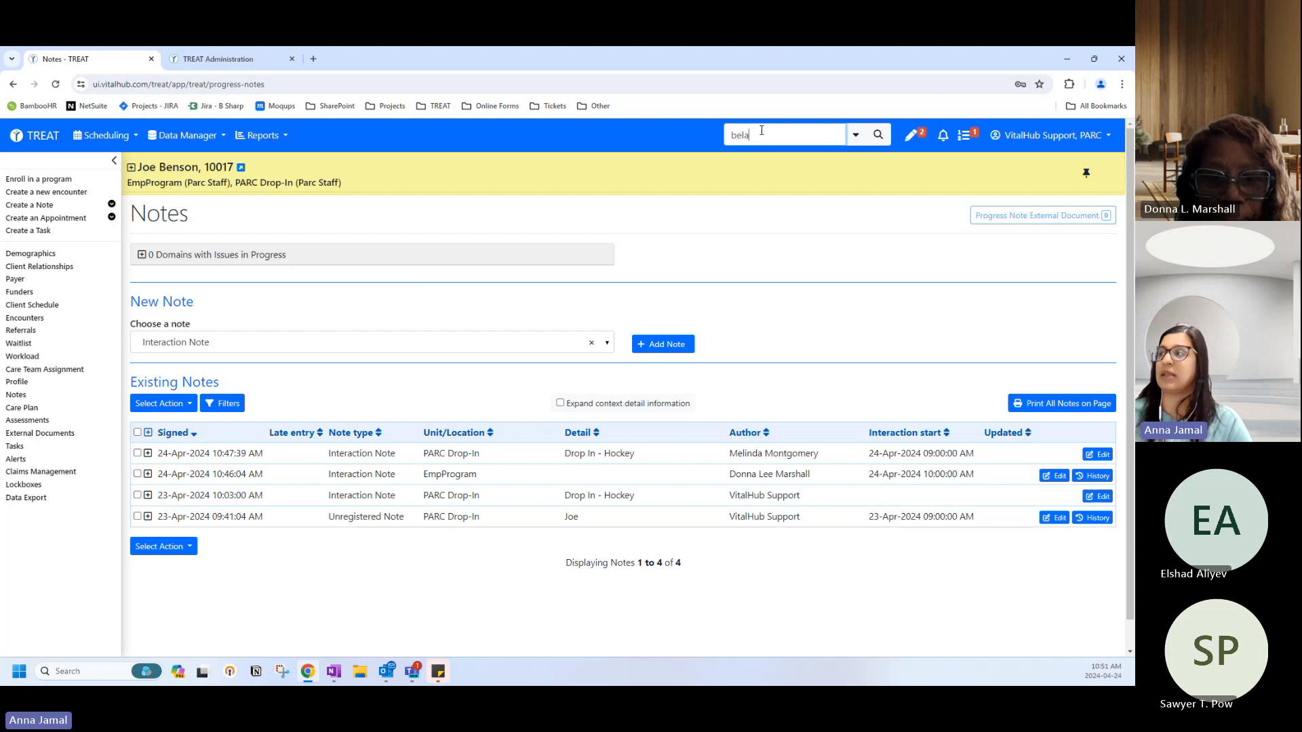
{"action": "key", "text": "Return"}
{"action": "left_click", "coordinate": [762, 130]}
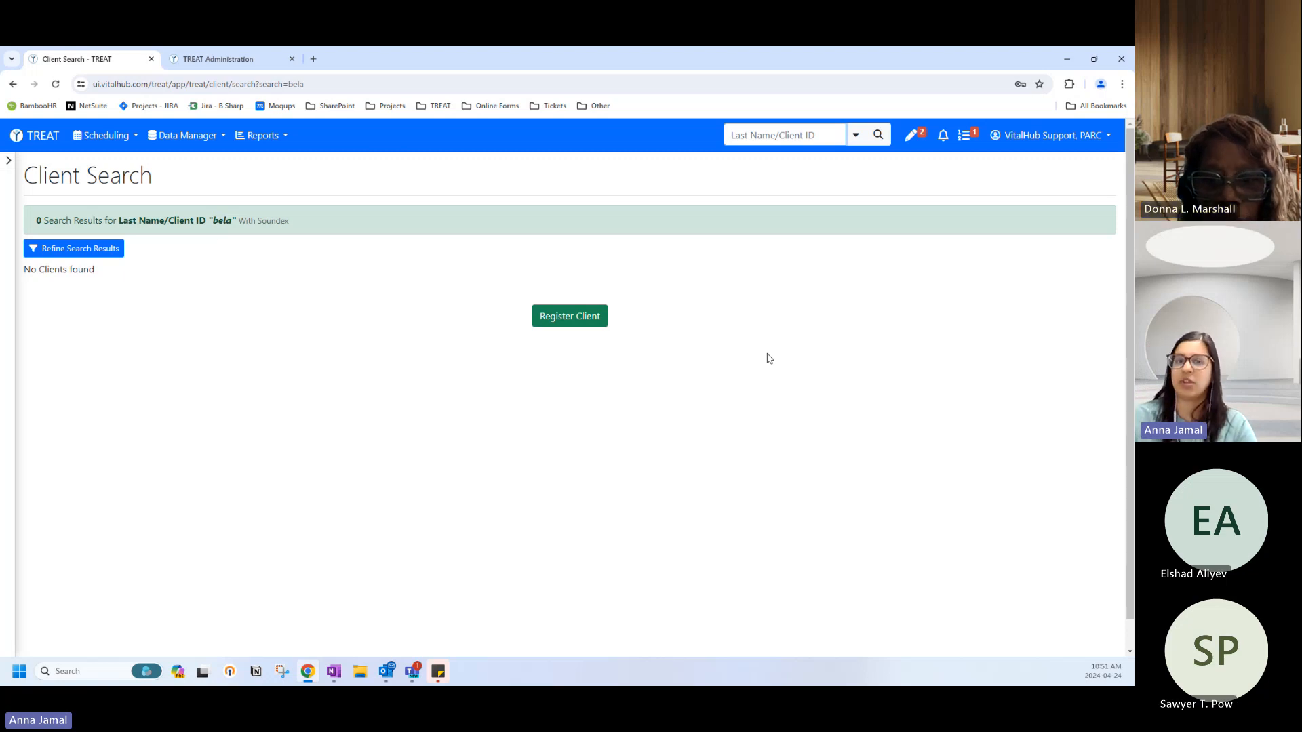
{"action": "type", "text": "marshall"}
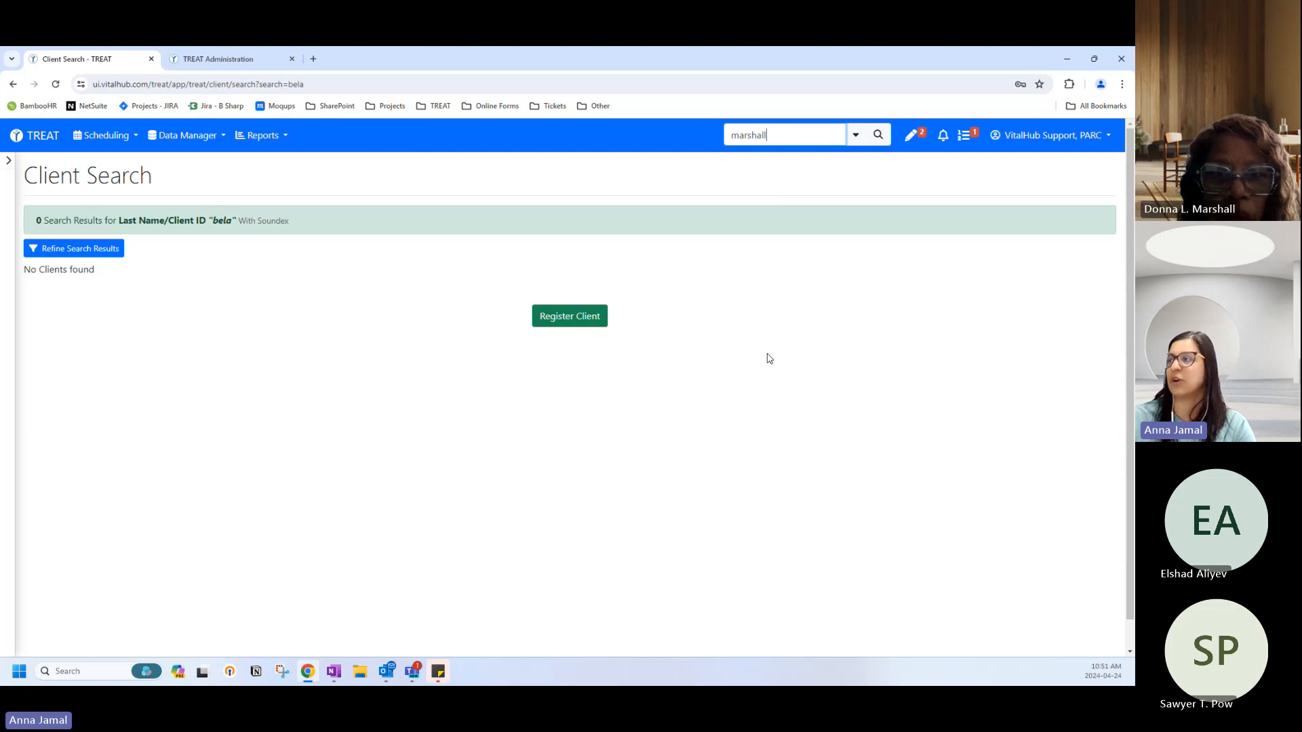
{"action": "key", "text": "Return"}
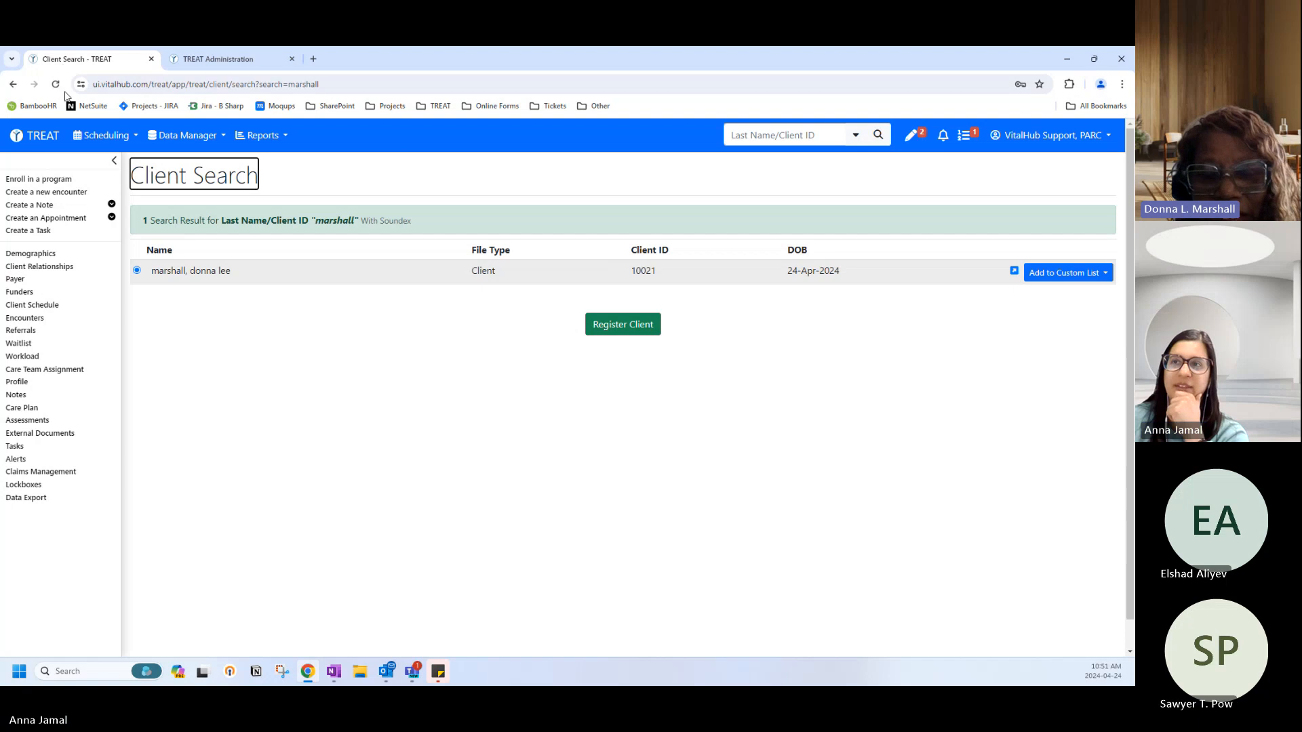
{"action": "left_click", "coordinate": [37, 135]}
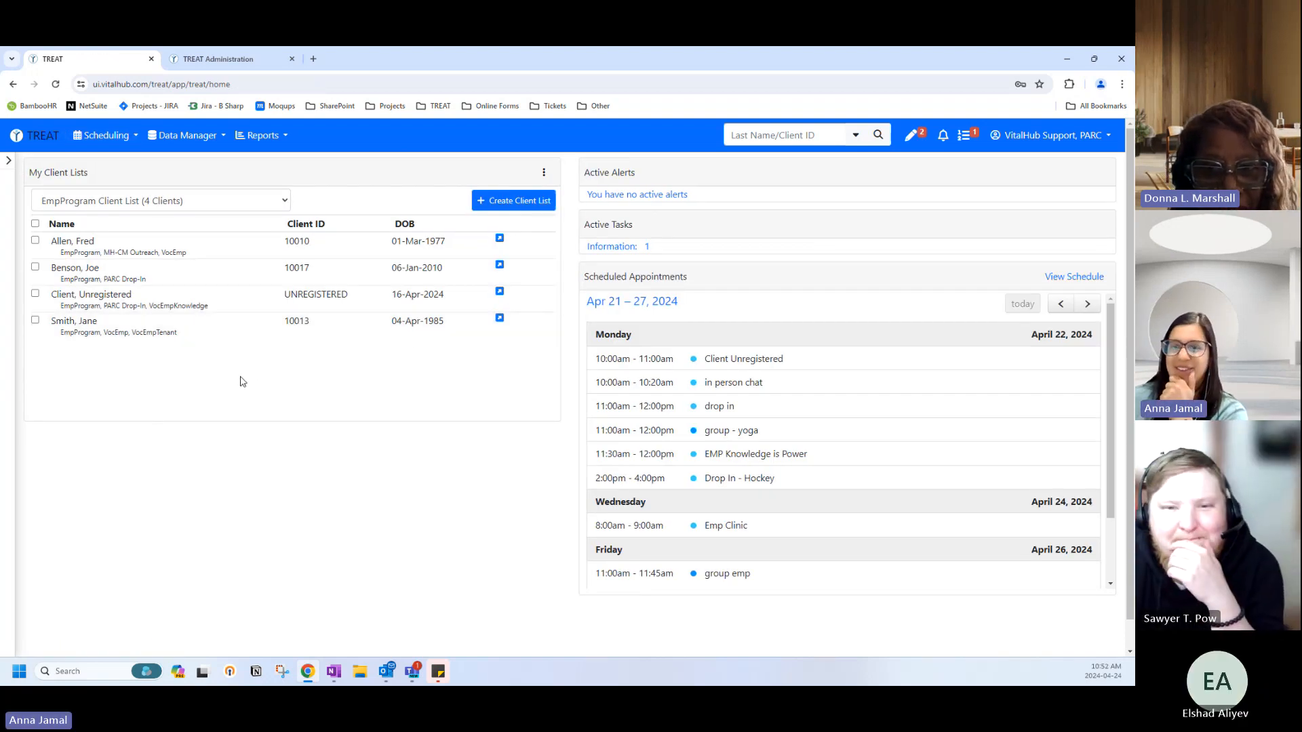
Log off from the PARC user menu, check the TREAT Administration tab, then return to the logoff page.
{"action": "left_click", "coordinate": [1047, 136]}
{"action": "left_click", "coordinate": [1058, 211]}
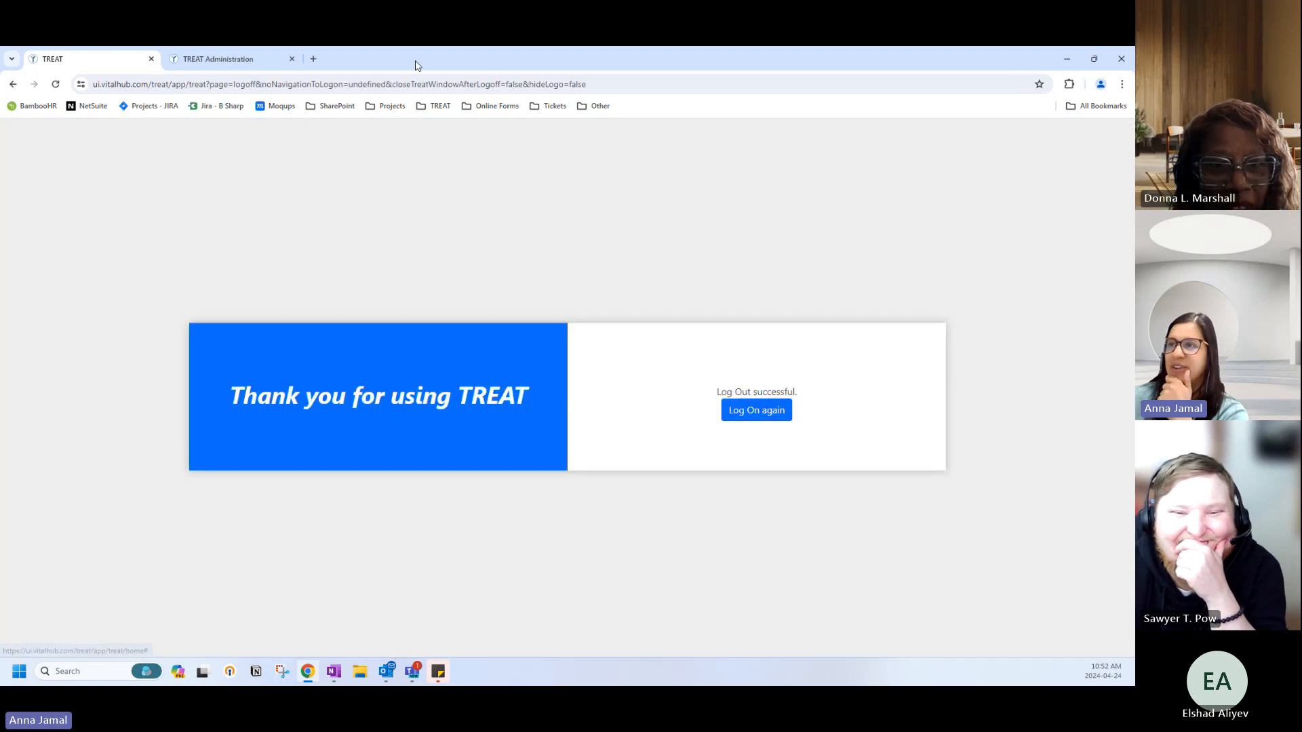
{"action": "left_click", "coordinate": [195, 61]}
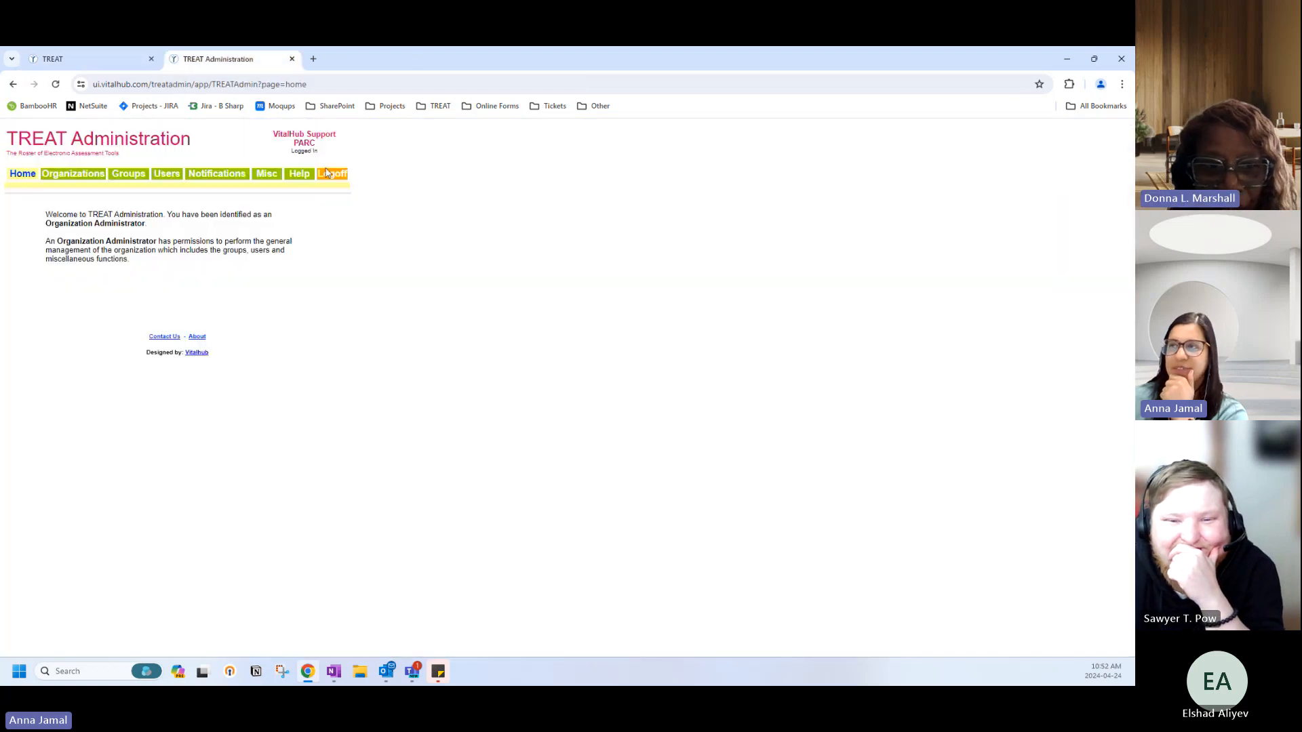
{"action": "left_click", "coordinate": [112, 59]}
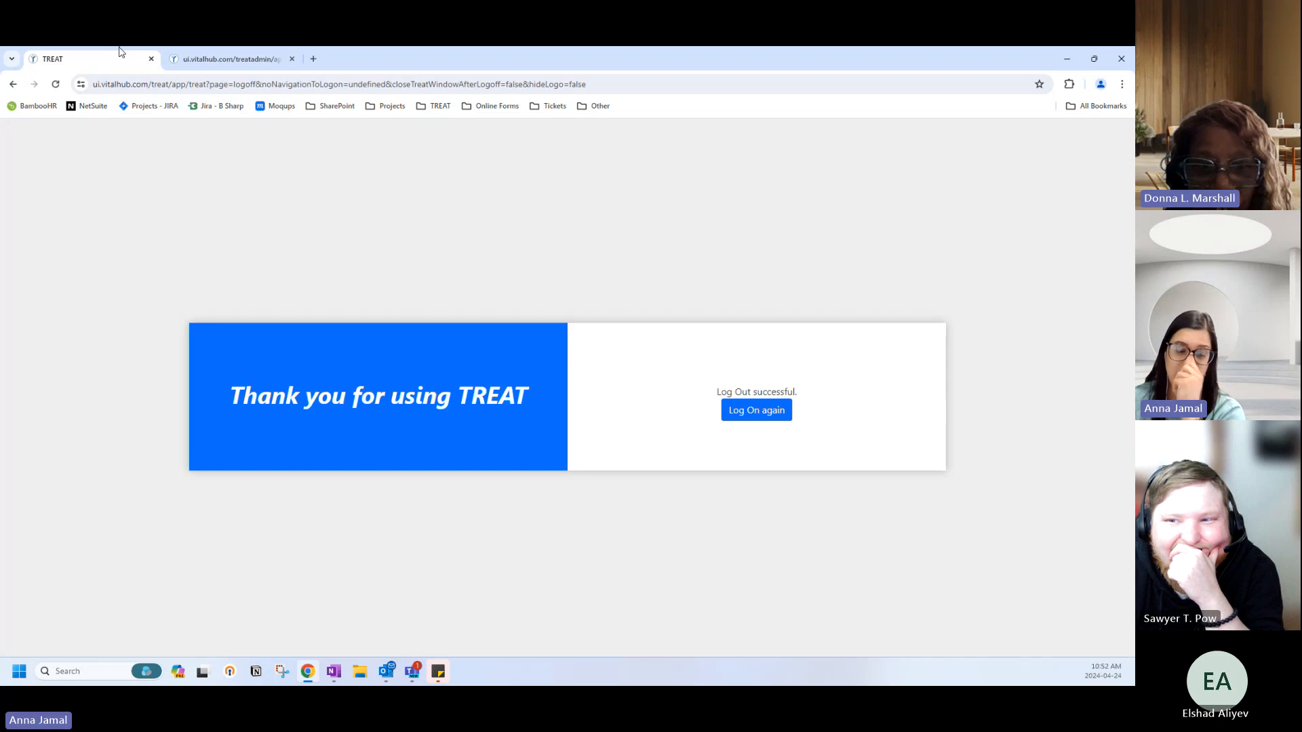